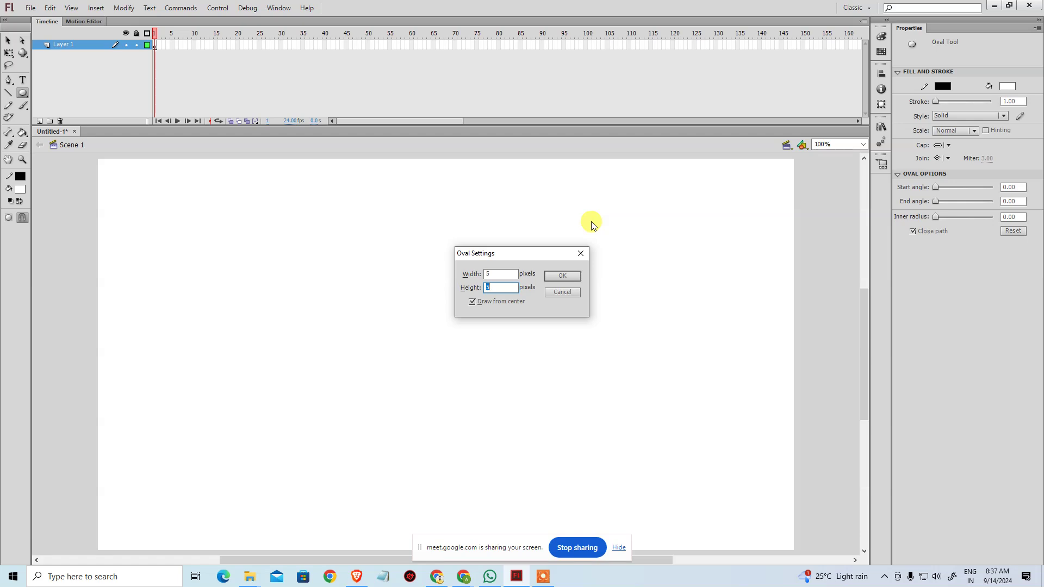
# - Create a circle 100 pixels wide and 100 pixels high, drawn from its center
pyautogui.hotkey('shift', 'Tab')
pyautogui.write('100')
pyautogui.press('Tab')
pyautogui.write('100')
pyautogui.press('Return')
# - Align the whole circle, fill and outline, to the stage's left edge and vertical center
pyautogui.press('v')
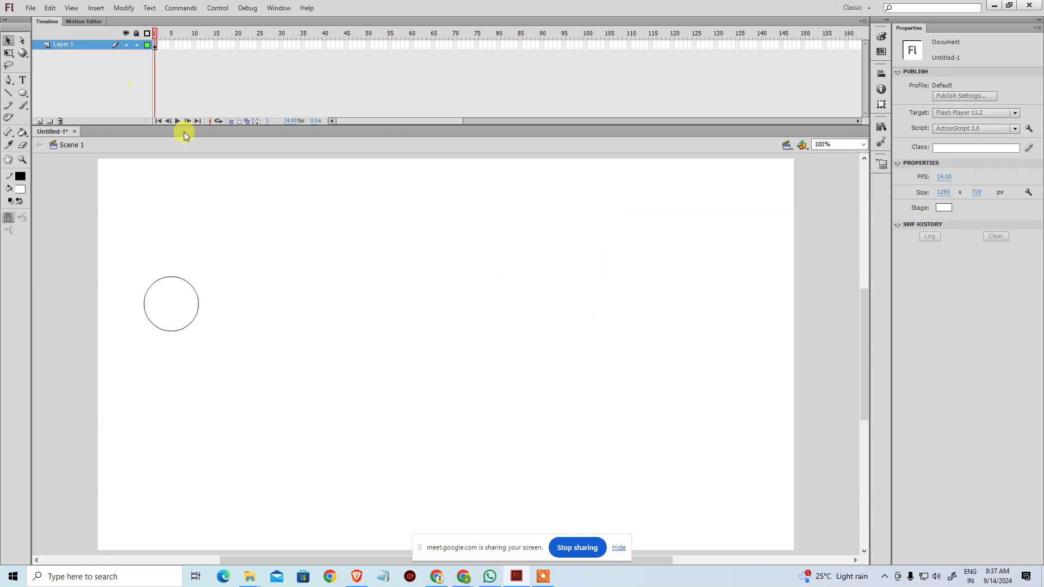
pyautogui.doubleClick(170, 322)
pyautogui.click(878, 72)
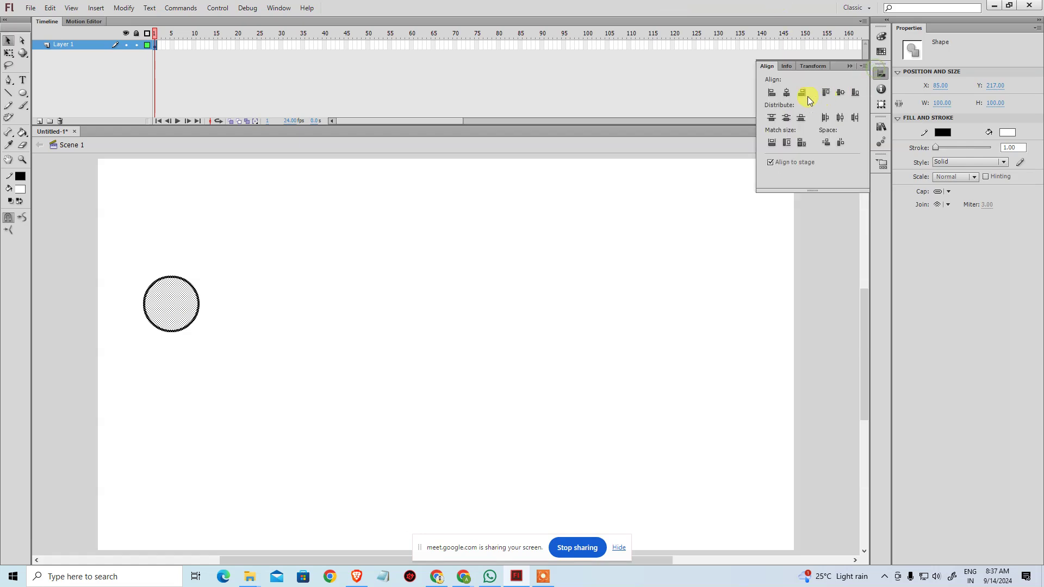
pyautogui.click(772, 92)
pyautogui.click(840, 92)
pyautogui.click(649, 178)
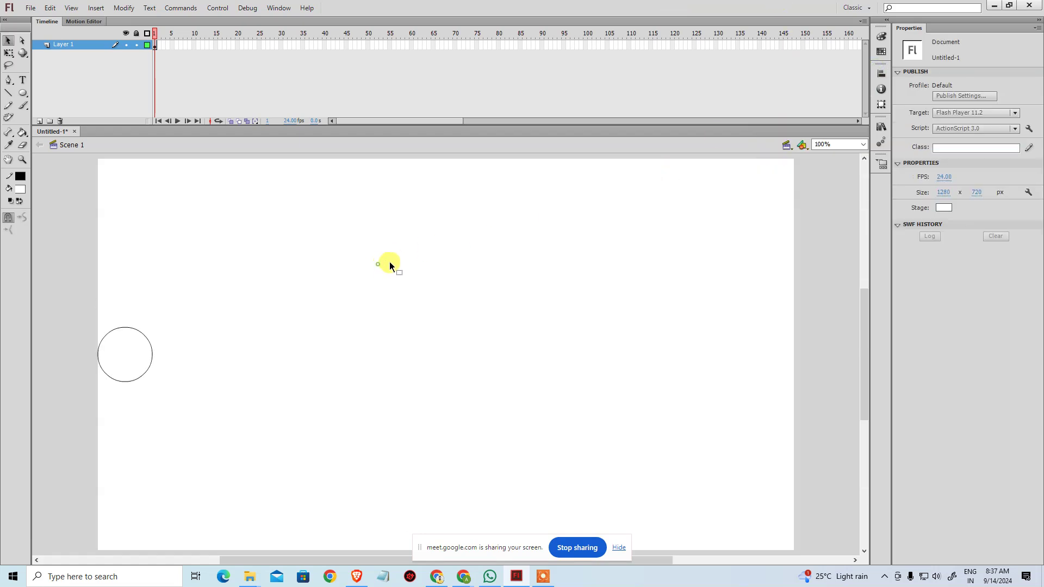
# - Duplicate the circle straight below the original, at about X 0, Y 453
pyautogui.doubleClick(137, 356)
pyautogui.keyDown('alt'); pyautogui.moveTo(133, 357); pyautogui.dragTo(136, 434); pyautogui.keyUp('alt')
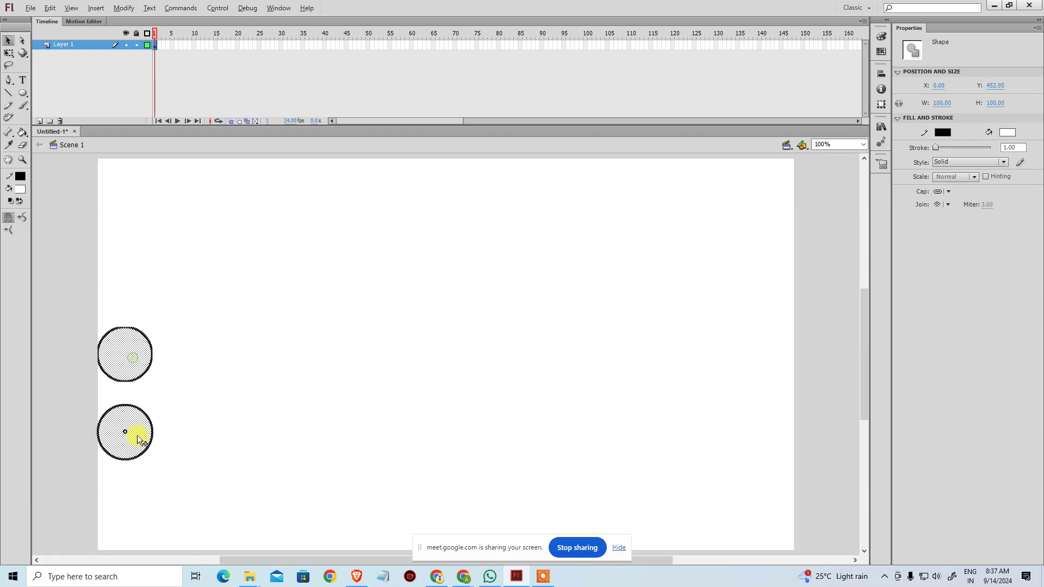
pyautogui.click(40, 509)
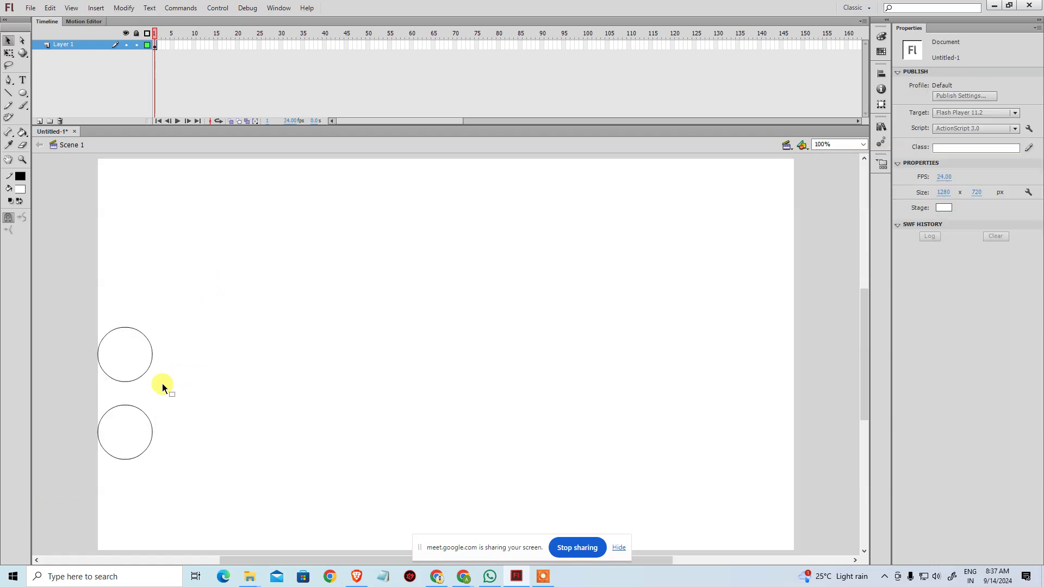
# - Group the two circles, center the group vertically on the stage, and break it apart again
pyautogui.moveTo(212, 288); pyautogui.dragTo(32, 555)
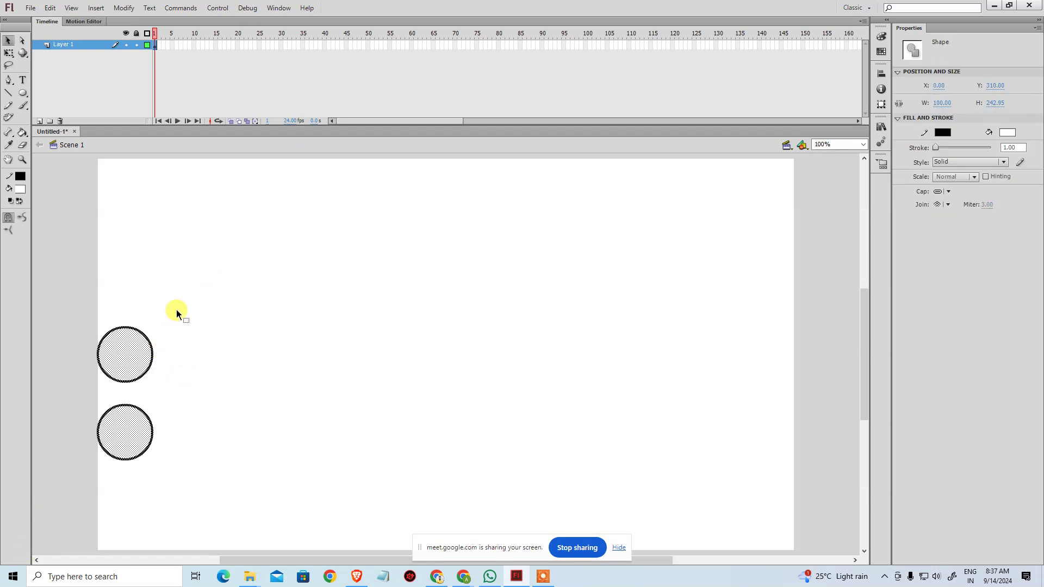
pyautogui.hotkey('ctrl', 'g')
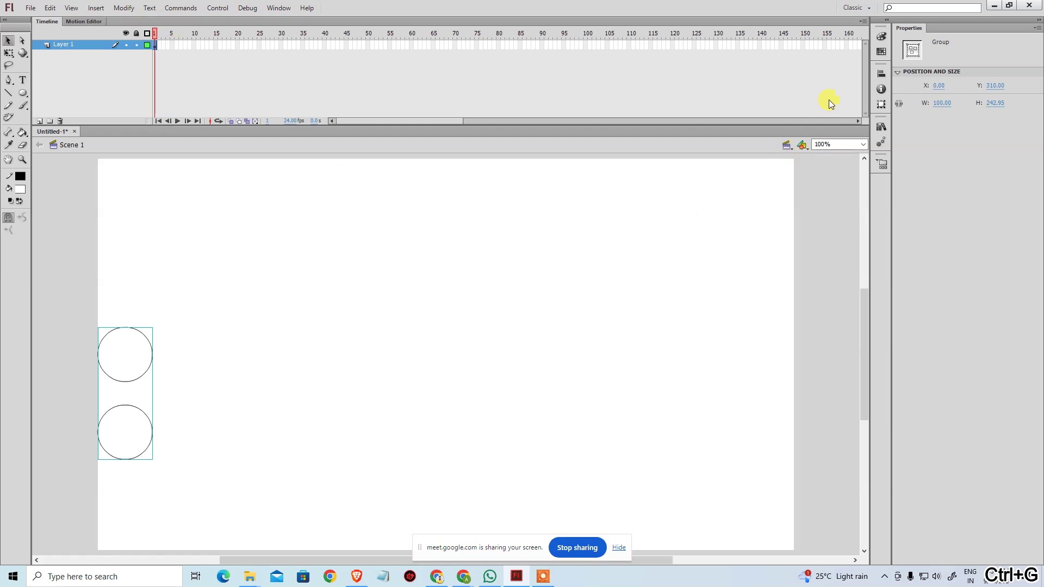
pyautogui.click(875, 75)
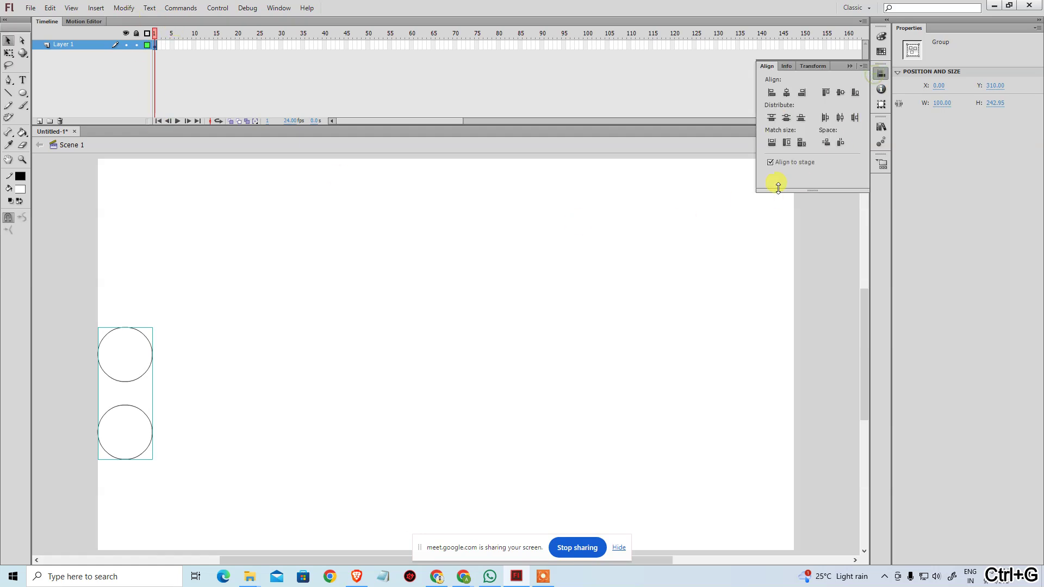
pyautogui.click(841, 92)
pyautogui.hotkey('ctrl', 'b')
pyautogui.click(351, 345)
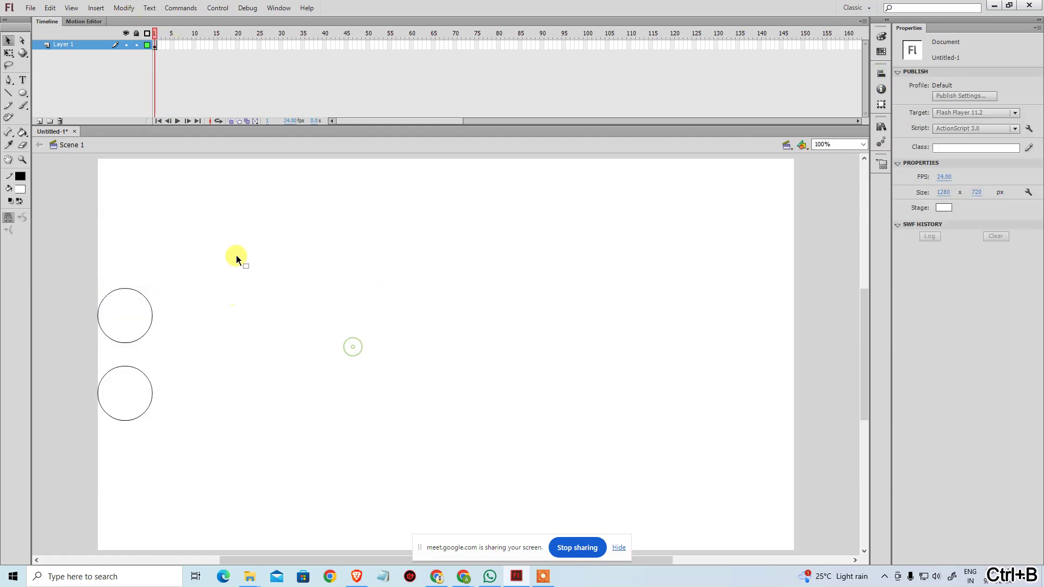
# - Move the upper circle onto a new layer, keeping it in the same place on the stage
pyautogui.click(235, 245)
pyautogui.moveTo(70, 354); pyautogui.dragTo(160, 280)
pyautogui.hotkey('ctrl', 'x')
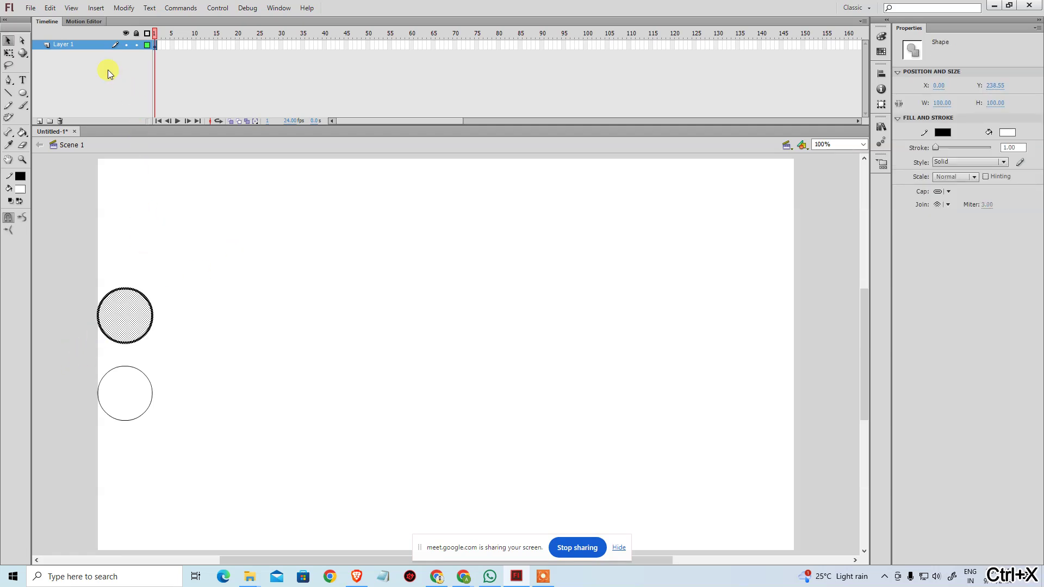
pyautogui.click(41, 120)
pyautogui.hotkey('ctrl', 'shift', 'v')
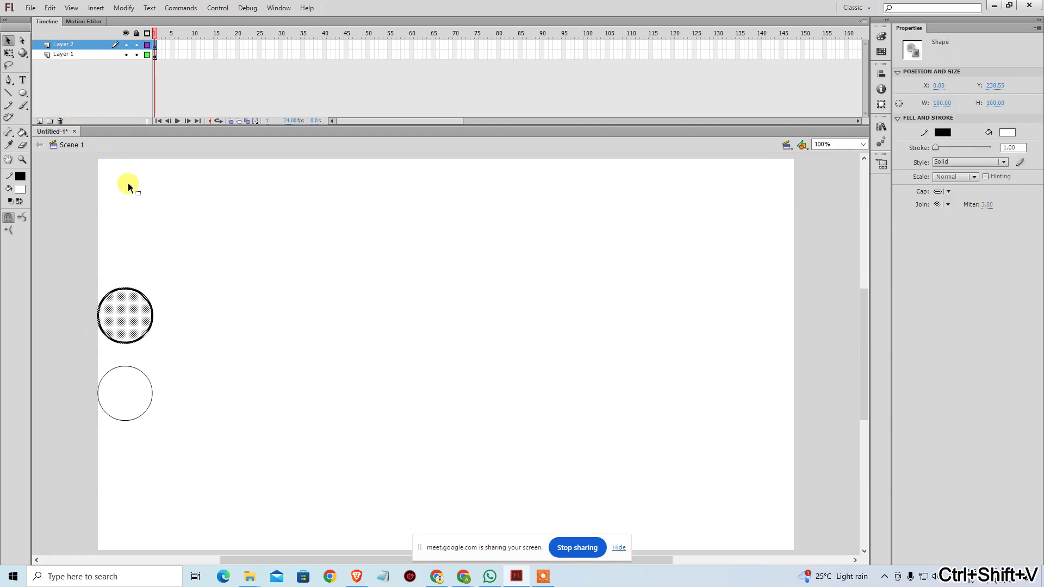
pyautogui.click(174, 268)
# - Rename the upper circle's layer as Graphic
pyautogui.doubleClick(64, 44)
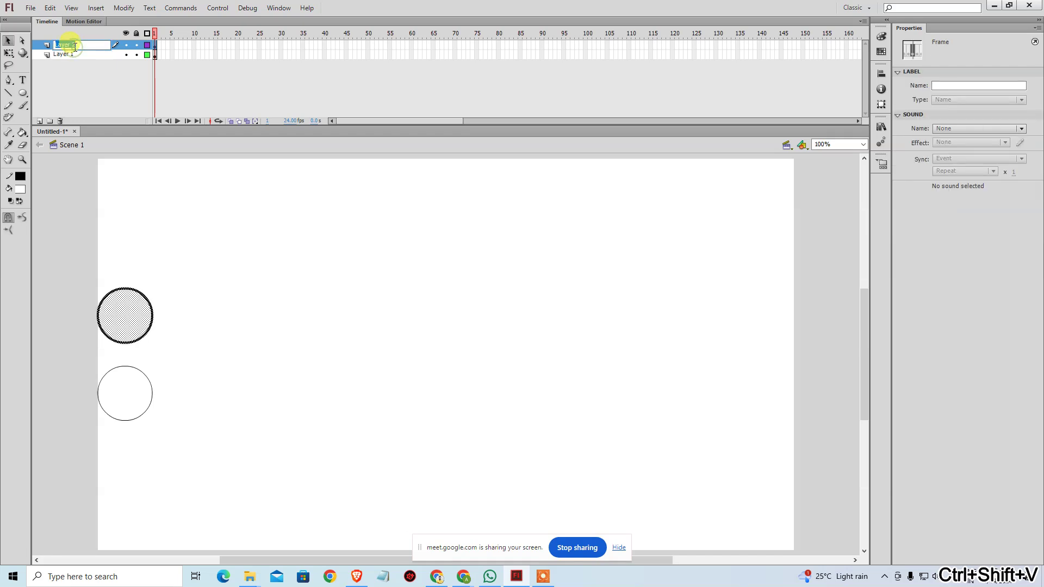
pyautogui.write('Graphic')
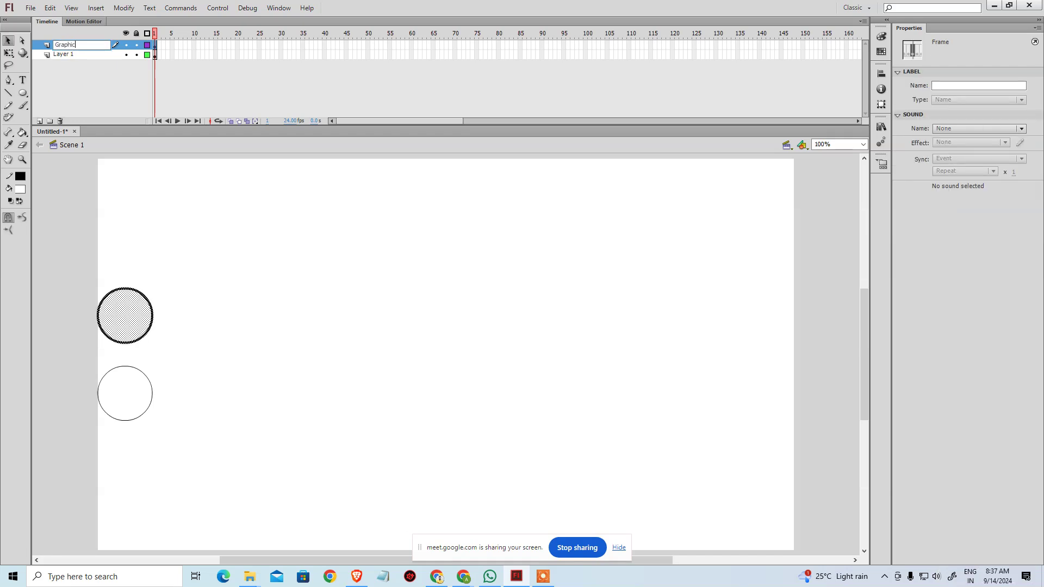
pyautogui.press('Return')
# - Rename the lower circle's layer as Movie Clip
pyautogui.click(72, 54)
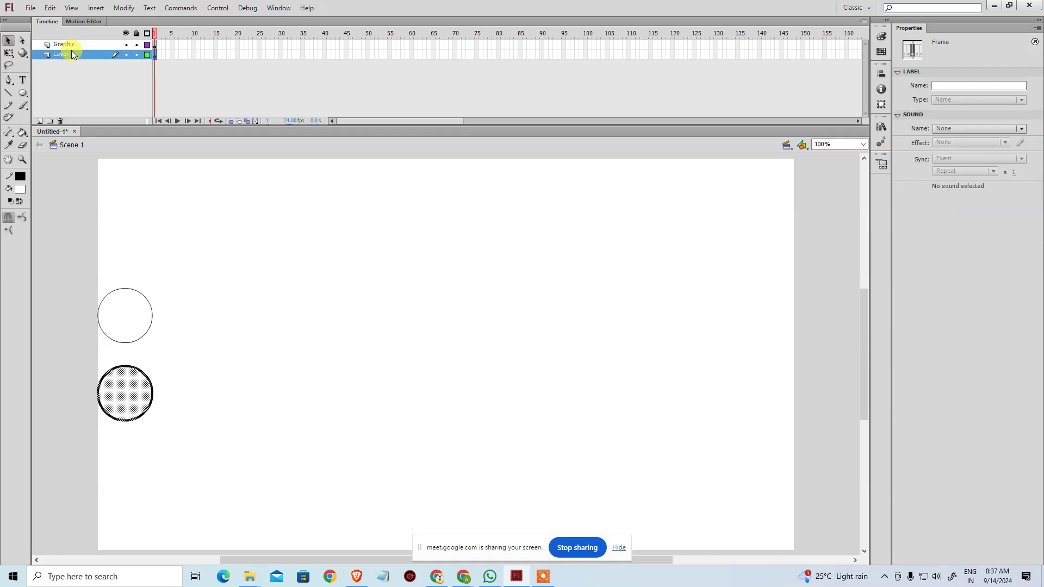
pyautogui.press('e')
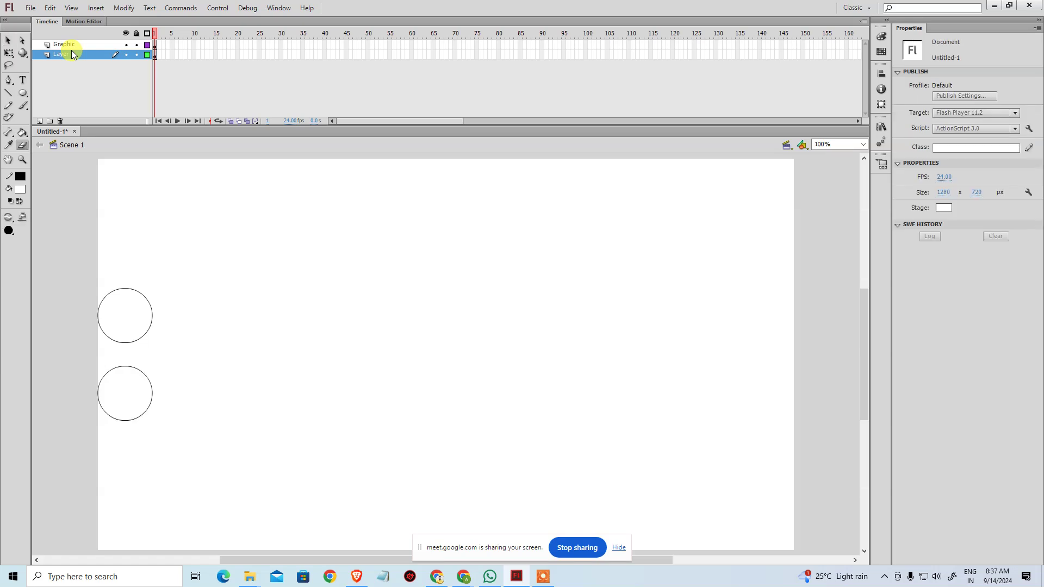
pyautogui.doubleClick(72, 54)
pyautogui.write('V')
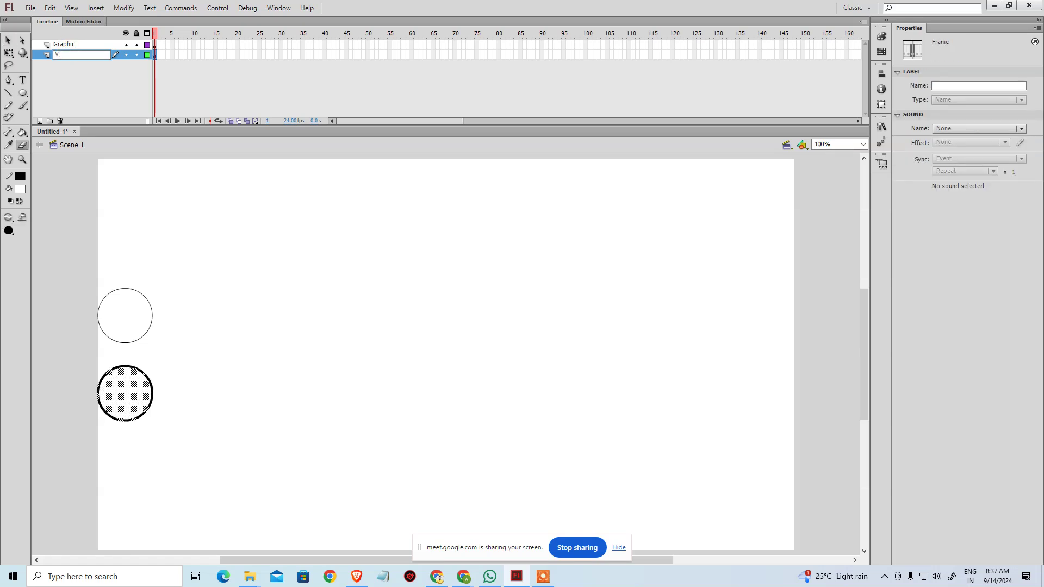
pyautogui.write('Movie clip')
pyautogui.press('Return')
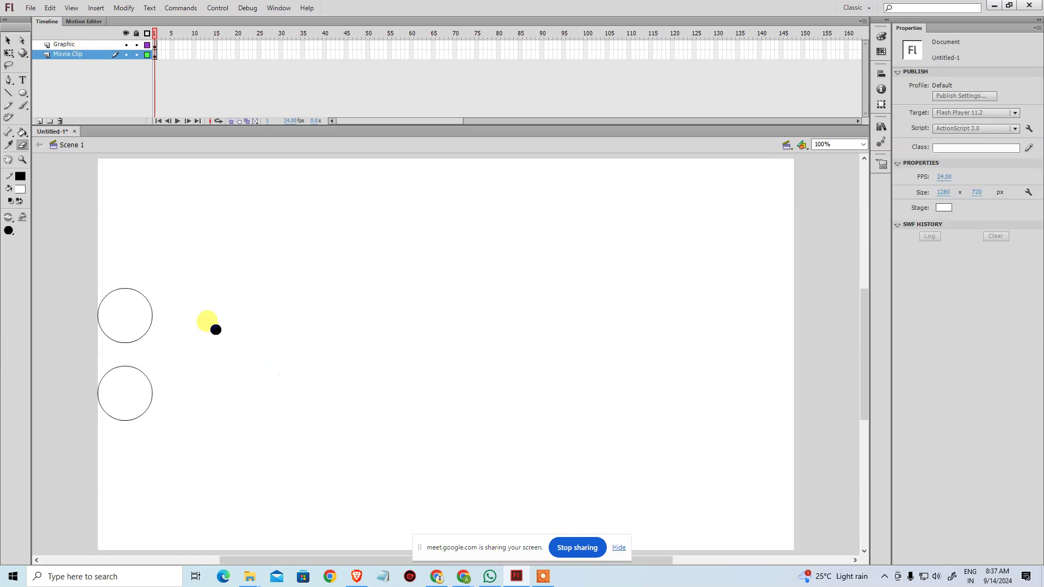
# - Fill the upper circle on the Graphic layer with green #99CC00
pyautogui.press('v')
pyautogui.click(102, 329)
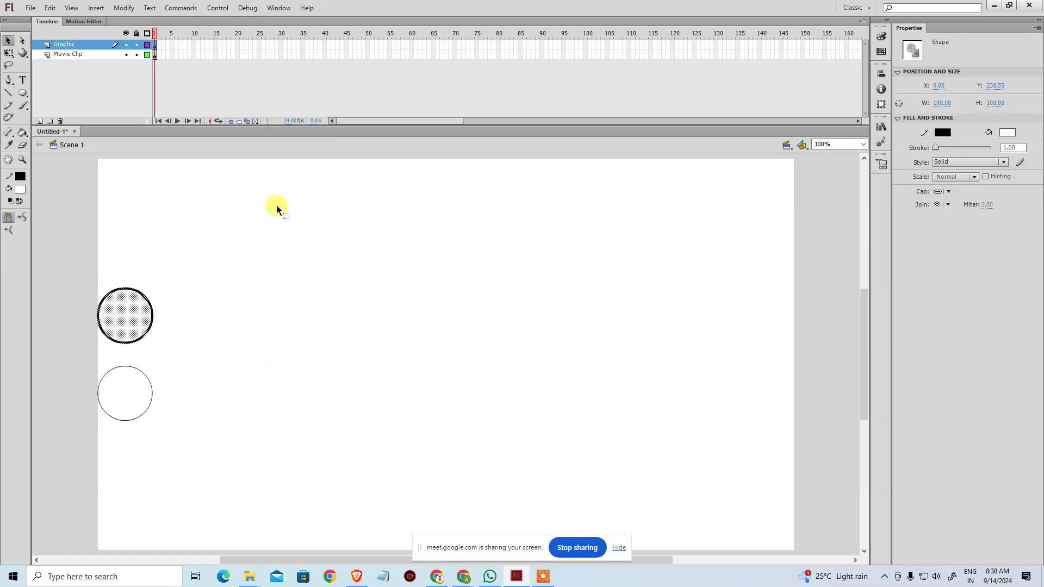
pyautogui.hotkey('ctrl', 'a')
pyautogui.moveTo(264, 214); pyautogui.dragTo(42, 357)
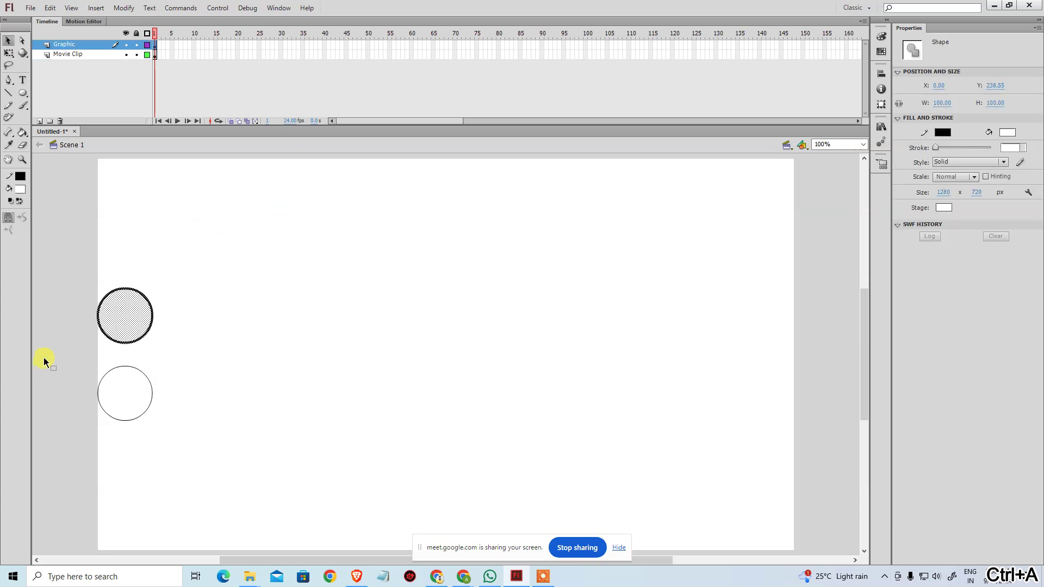
pyautogui.click(20, 188)
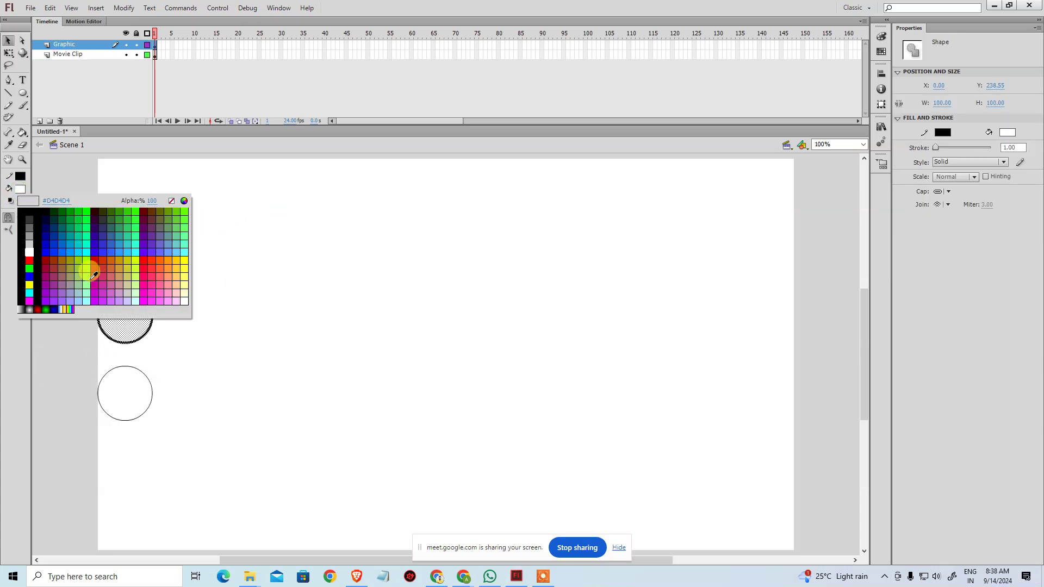
pyautogui.click(80, 260)
# - Fill the lower circle on the Movie Clip layer with a dark yellow swatch
pyautogui.moveTo(164, 353); pyautogui.dragTo(57, 449)
pyautogui.click(21, 189)
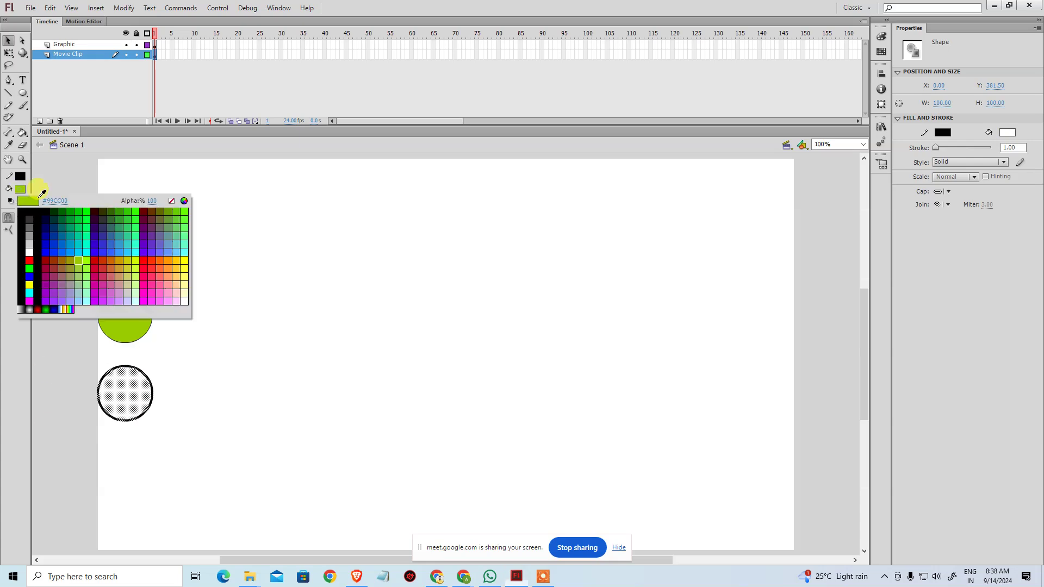
pyautogui.click(136, 260)
pyautogui.click(232, 341)
# - Convert the green circle, including its outline, into a Graphic symbol named Graphic
pyautogui.moveTo(181, 273); pyautogui.dragTo(67, 354)
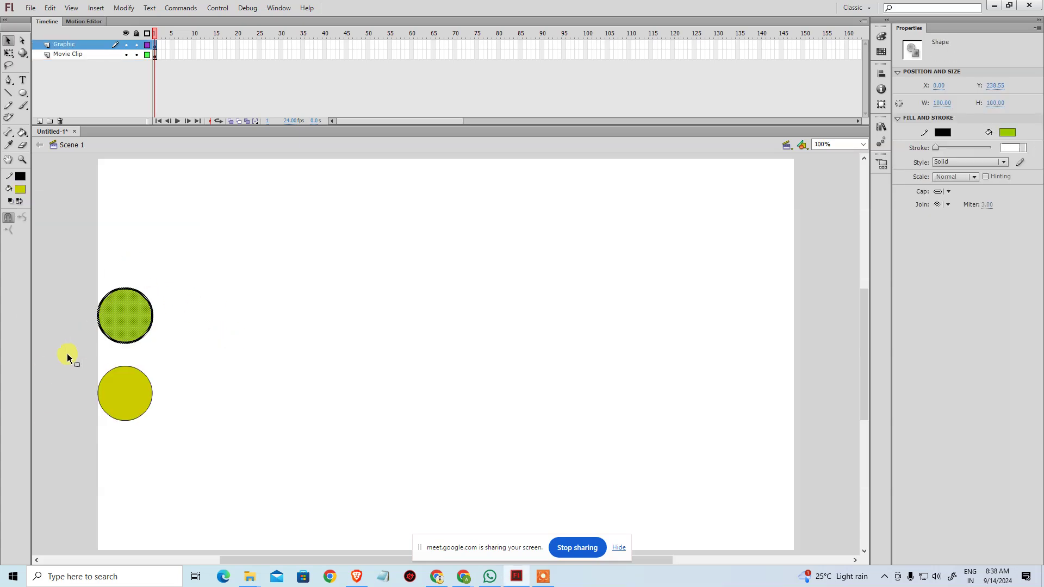
pyautogui.rightClick(136, 306)
pyautogui.click(205, 535)
pyautogui.press('F8')
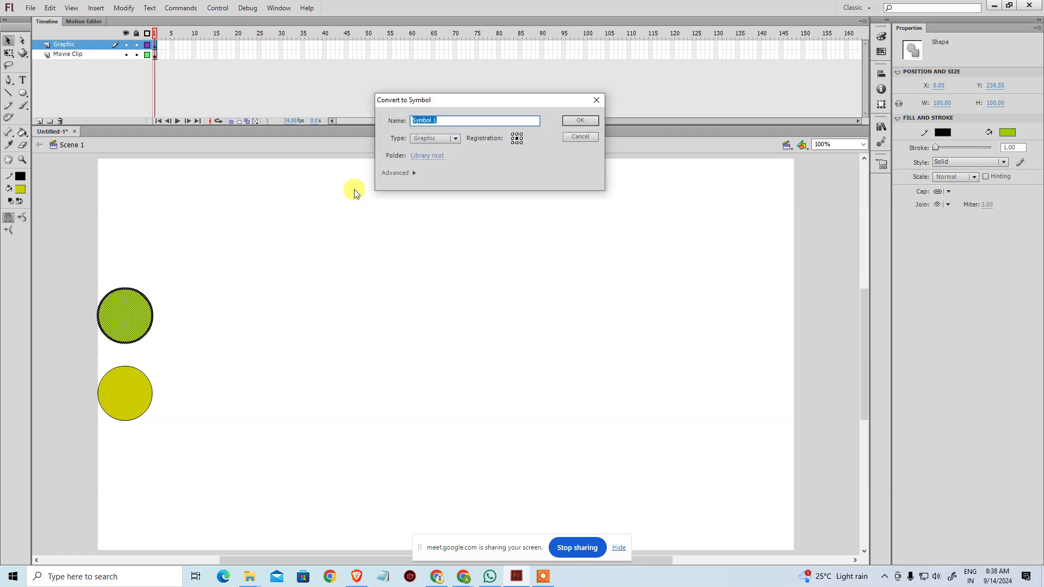
pyautogui.click(452, 141)
pyautogui.click(496, 169)
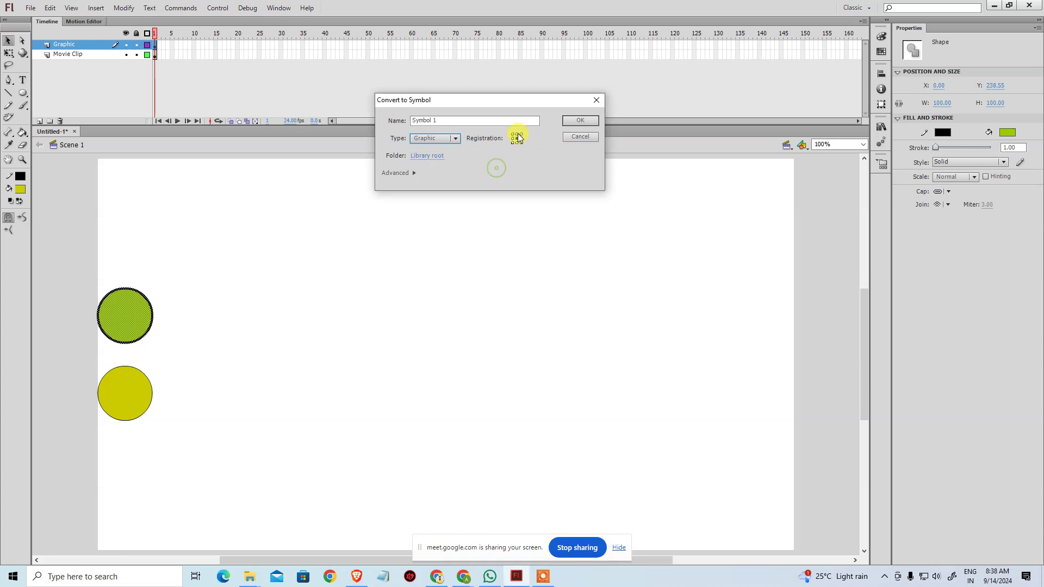
pyautogui.doubleClick(456, 118)
pyautogui.write('Gra')
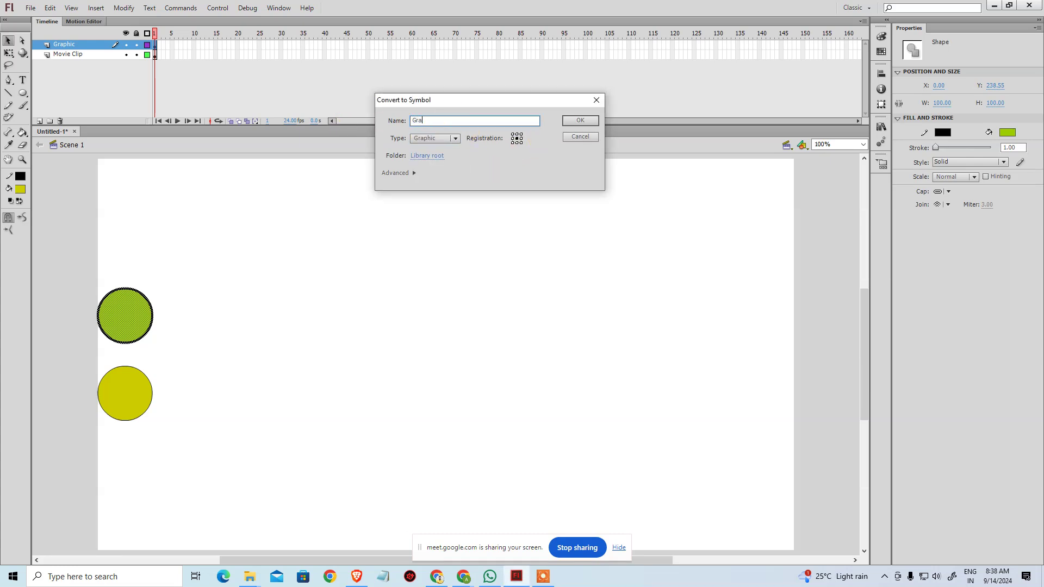
pyautogui.write('phic')
pyautogui.press('Return')
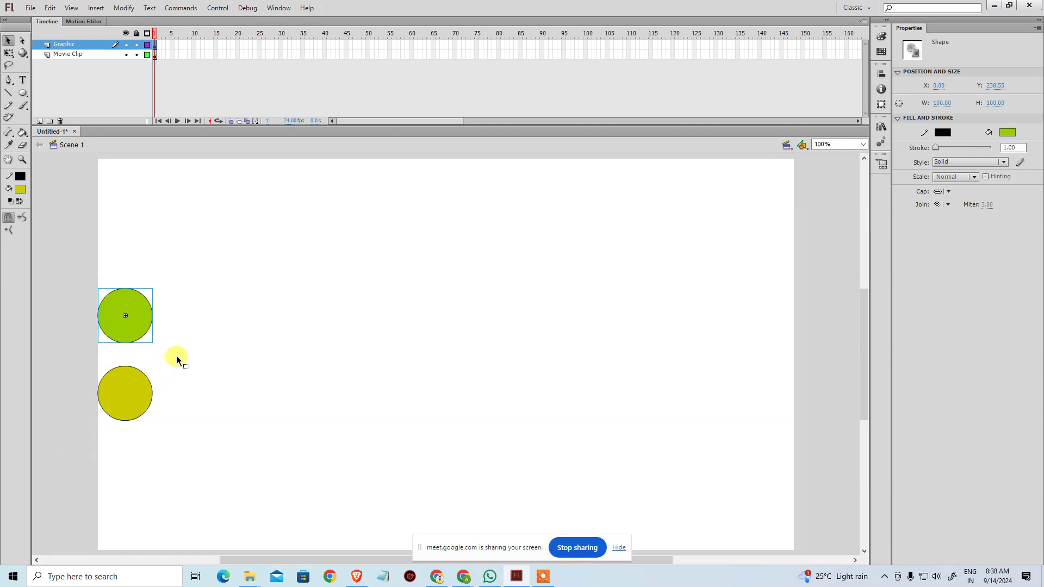
# - Convert the yellow circle into a Movie Clip symbol with the default name Symbol 1
pyautogui.moveTo(203, 354); pyautogui.dragTo(58, 455)
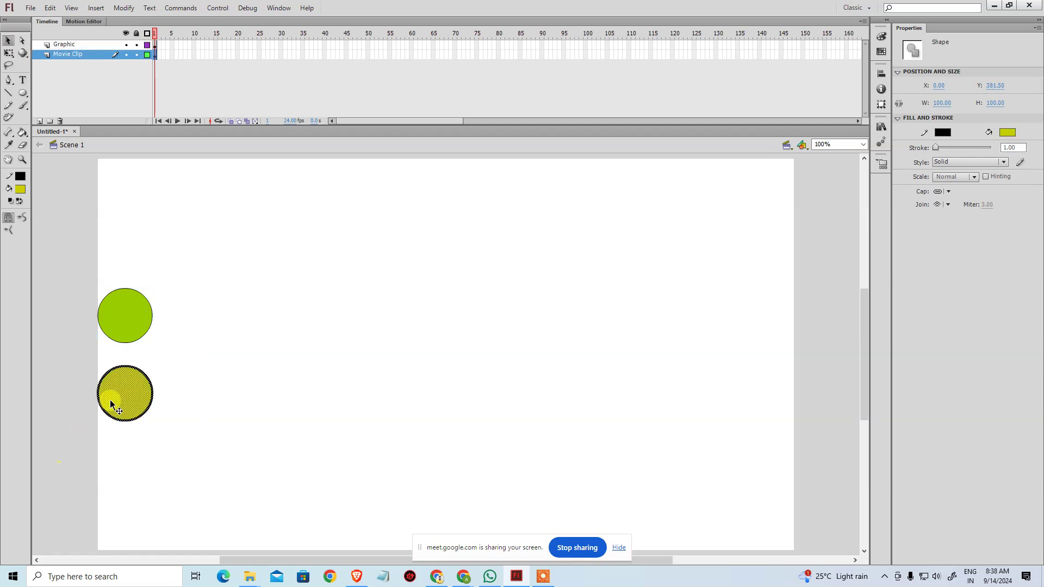
pyautogui.rightClick(112, 405)
pyautogui.click(146, 378)
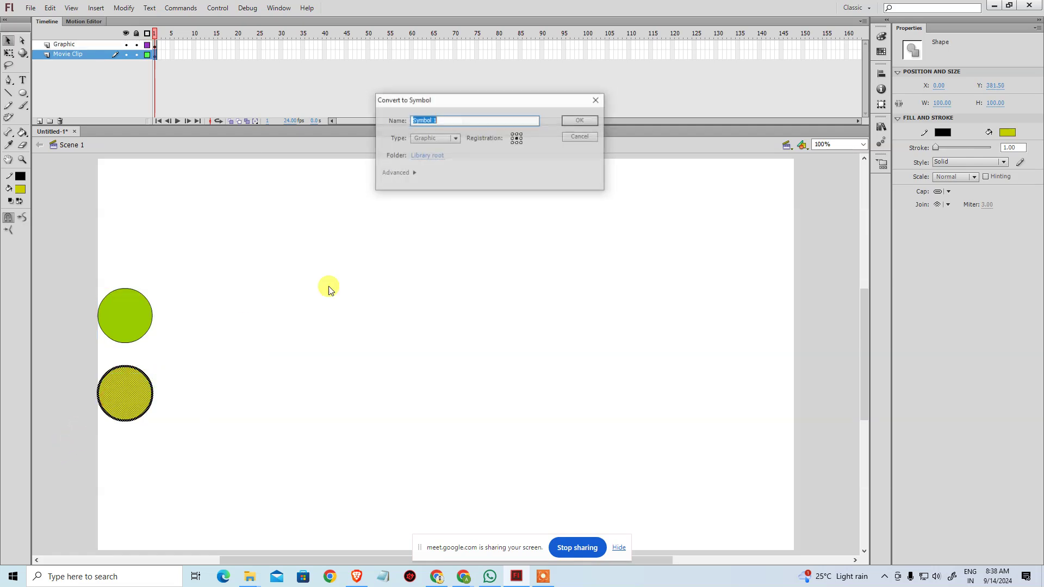
pyautogui.click(455, 138)
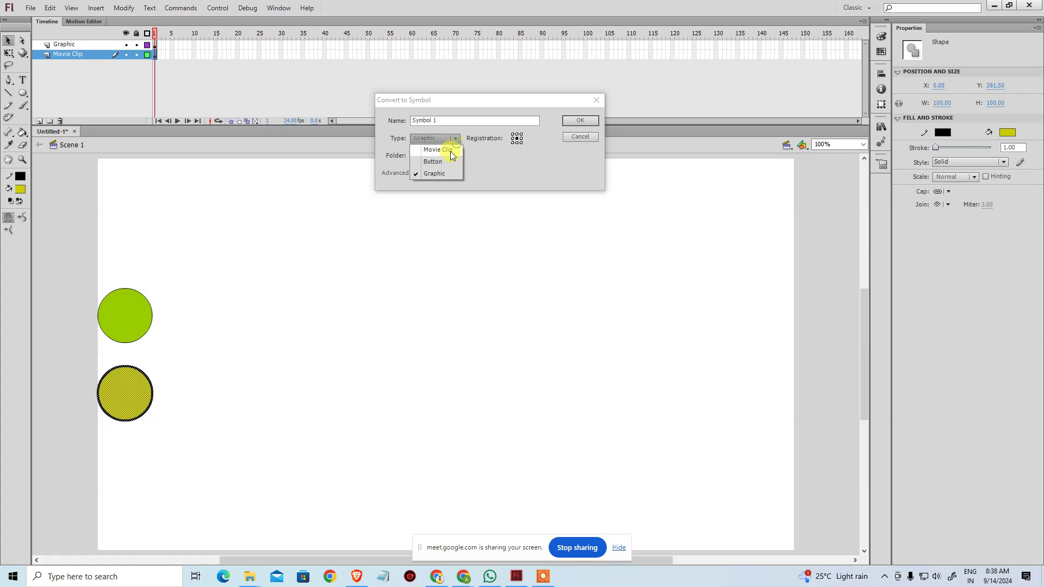
pyautogui.click(451, 153)
pyautogui.click(579, 120)
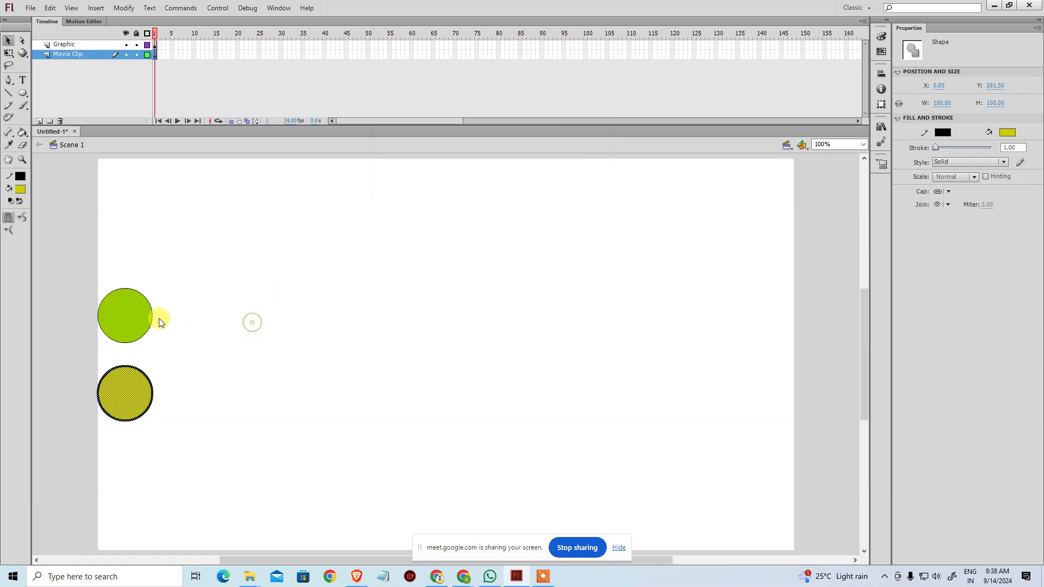
# - Examine the Graphic and Symbol 1 entries in the library and compare their symbol types
pyautogui.click(882, 130)
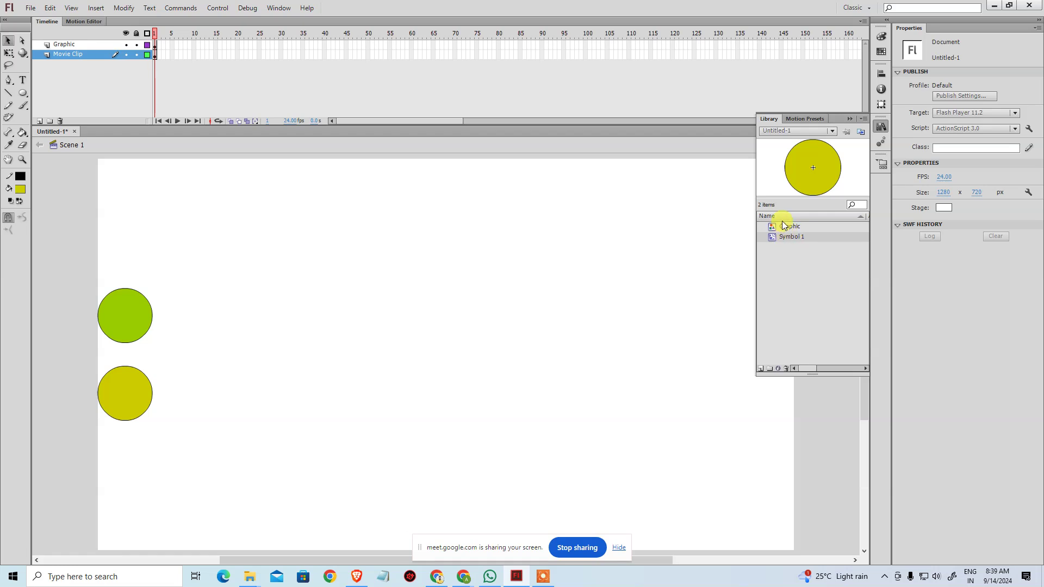
pyautogui.moveTo(791, 228); pyautogui.dragTo(348, 190)
pyautogui.click(772, 244)
pyautogui.moveTo(773, 241); pyautogui.dragTo(211, 269)
pyautogui.moveTo(28, 338); pyautogui.dragTo(22, 363)
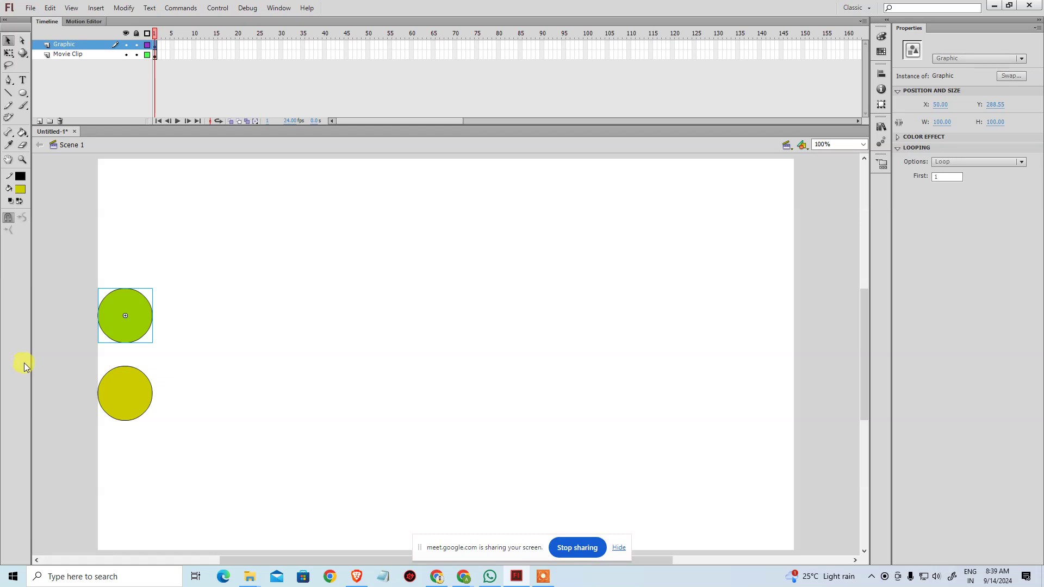
pyautogui.click(236, 317)
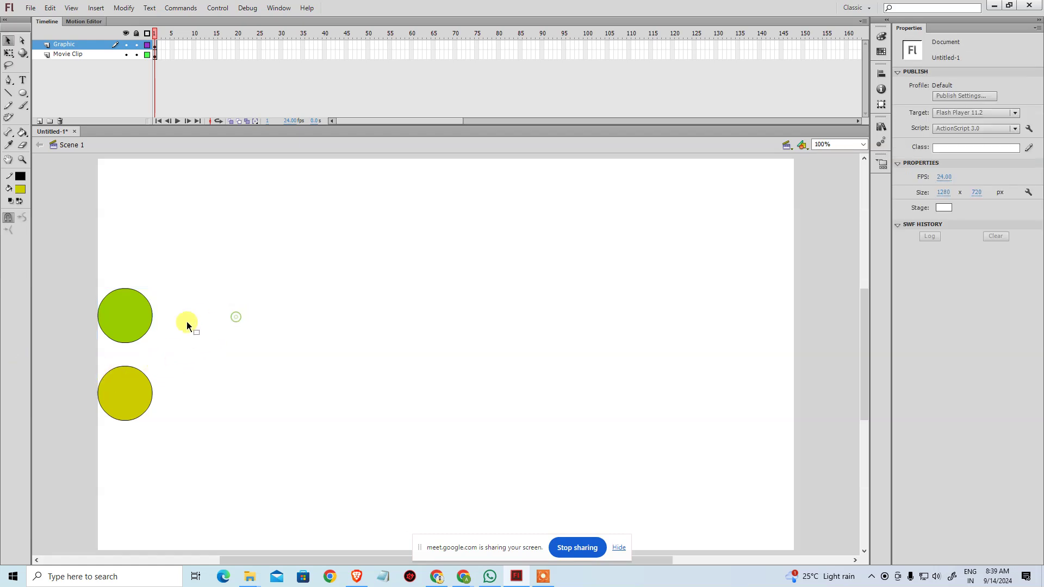
# - Inside the Graphic symbol, insert a keyframe at frame 60 and move the green circle straight across to the stage's right edge
pyautogui.doubleClick(130, 314)
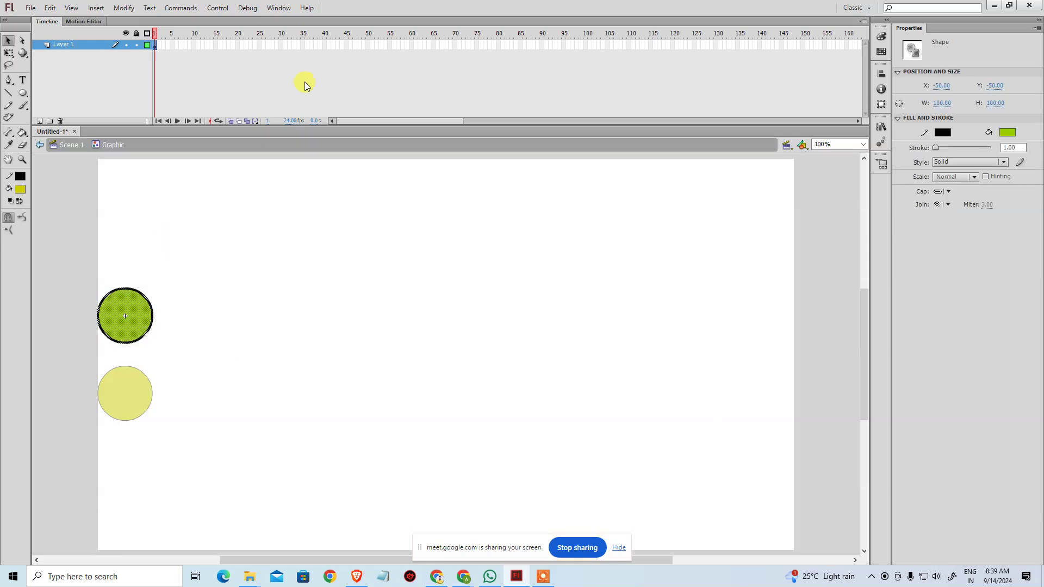
pyautogui.rightClick(411, 47)
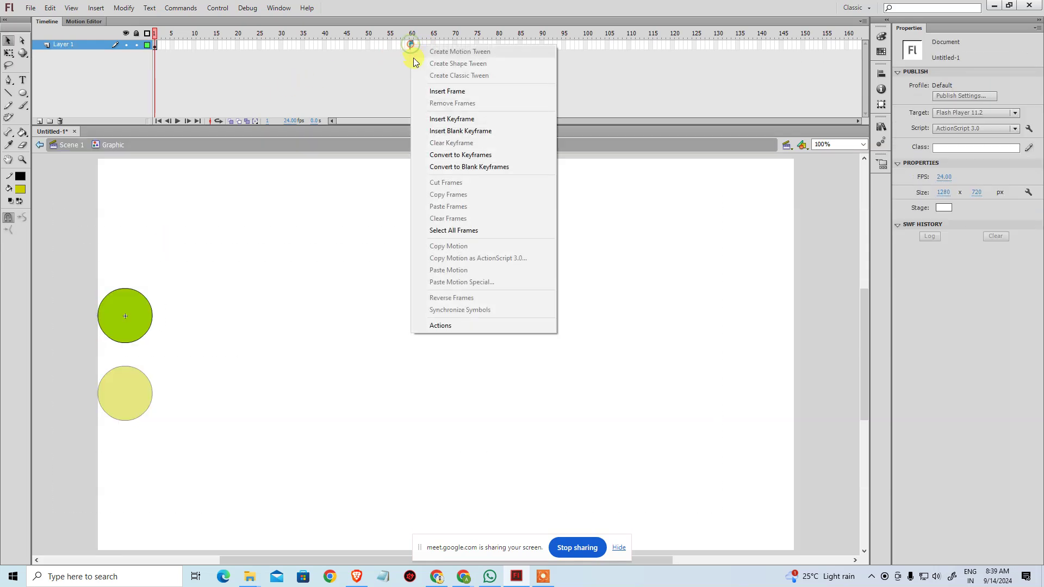
pyautogui.click(435, 115)
pyautogui.moveTo(132, 317); pyautogui.dragTo(773, 309)
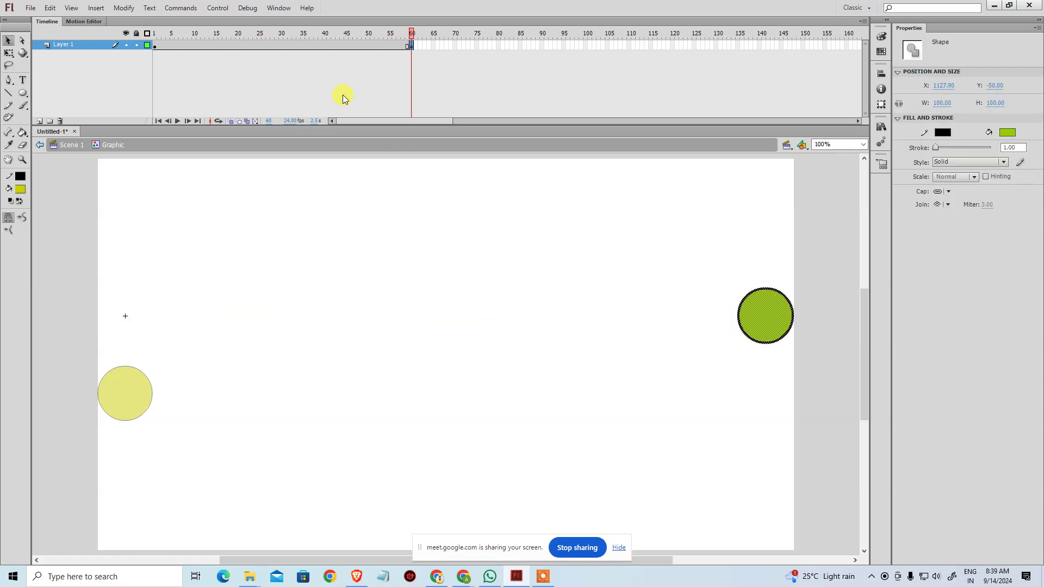
# - Create a shape tween between the Graphic symbol's two keyframes and return to Scene 1
pyautogui.rightClick(301, 44)
pyautogui.click(348, 65)
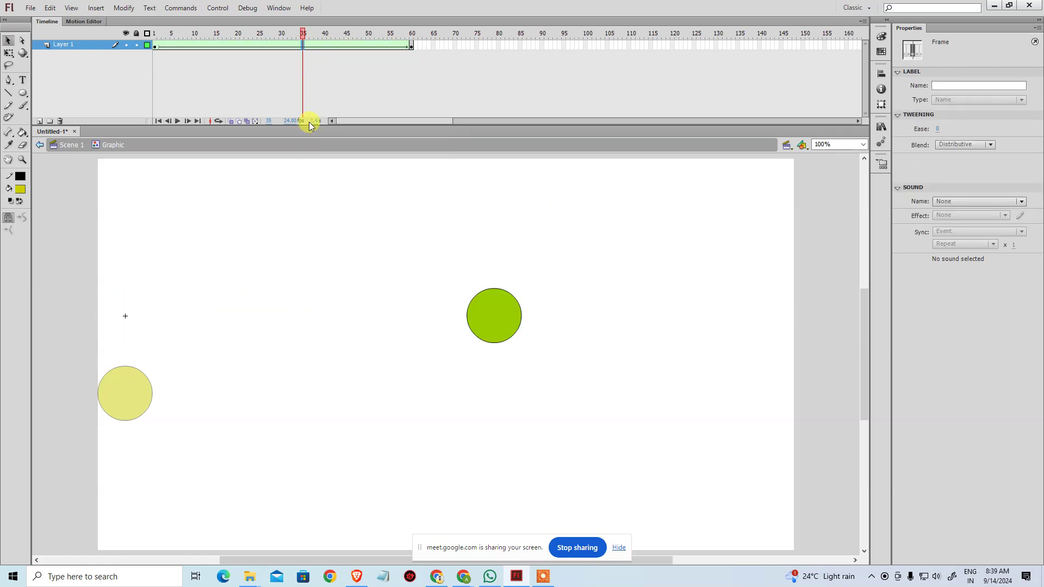
pyautogui.doubleClick(289, 286)
# - Inside Symbol 1, insert a keyframe at frame 60 and move the yellow circle straight across to the stage's right edge
pyautogui.doubleClick(127, 413)
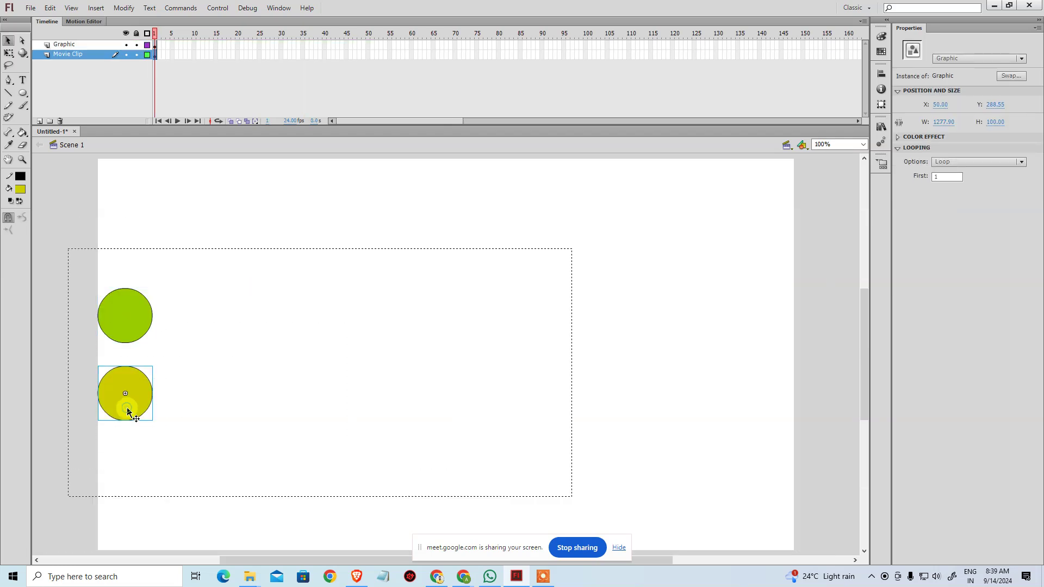
pyautogui.click(411, 44)
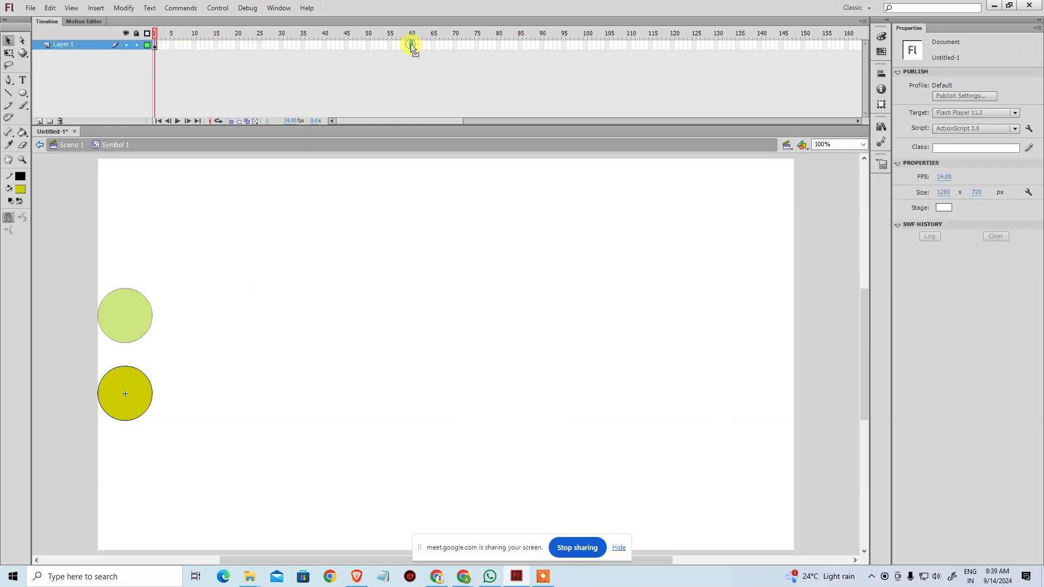
pyautogui.rightClick(411, 46)
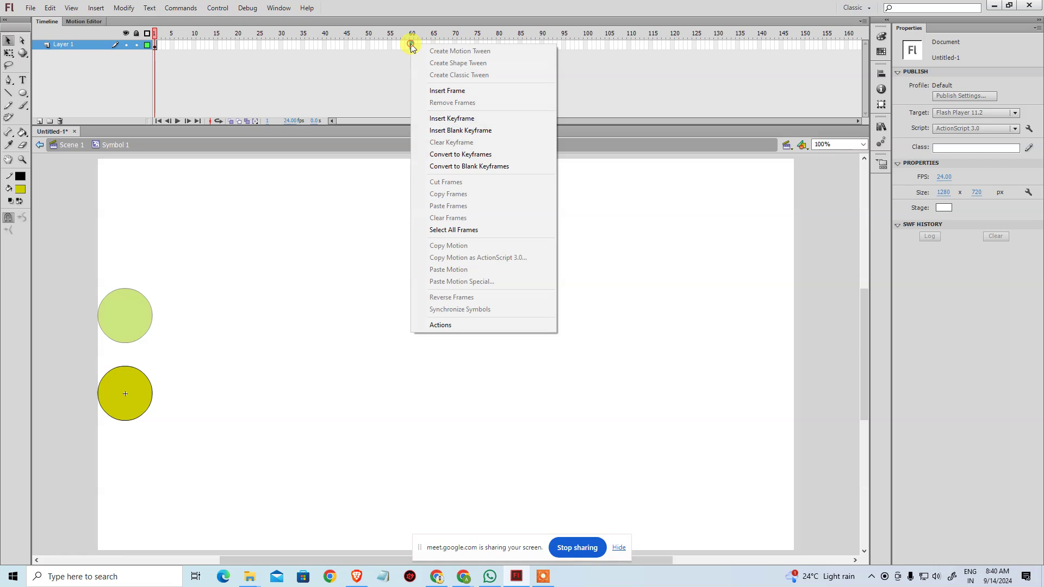
pyautogui.click(452, 115)
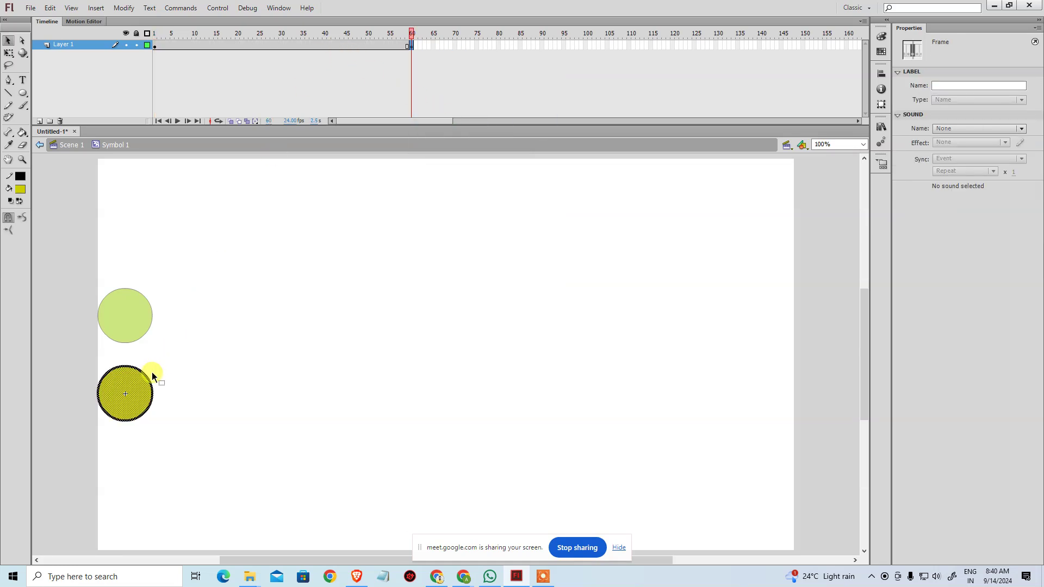
pyautogui.moveTo(143, 380); pyautogui.dragTo(782, 380)
pyautogui.click(620, 355)
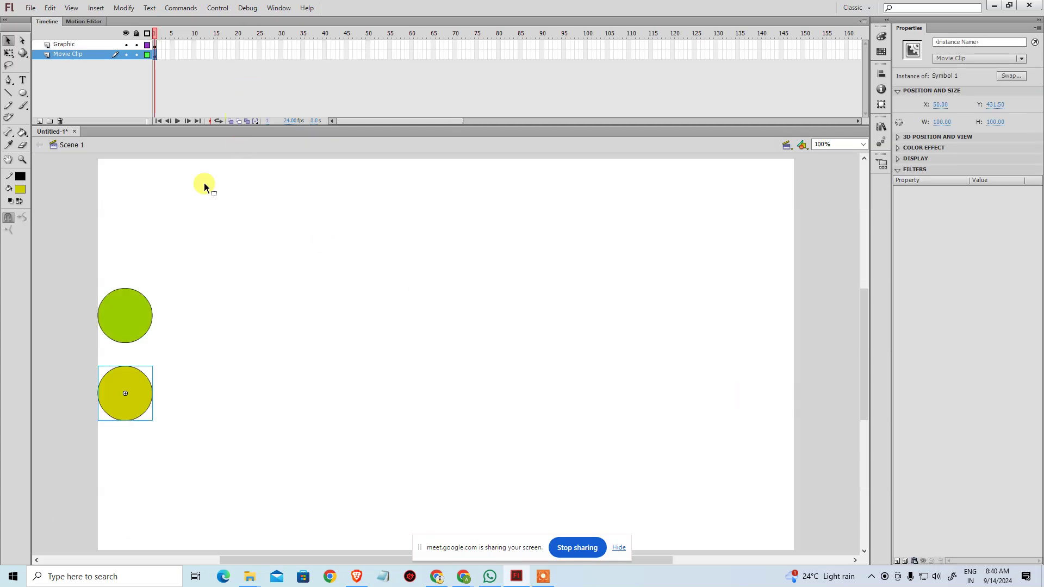
# - Create a shape tween between Symbol 1's two keyframes and return to Scene 1
pyautogui.doubleClick(135, 376)
pyautogui.click(224, 47)
pyautogui.rightClick(224, 46)
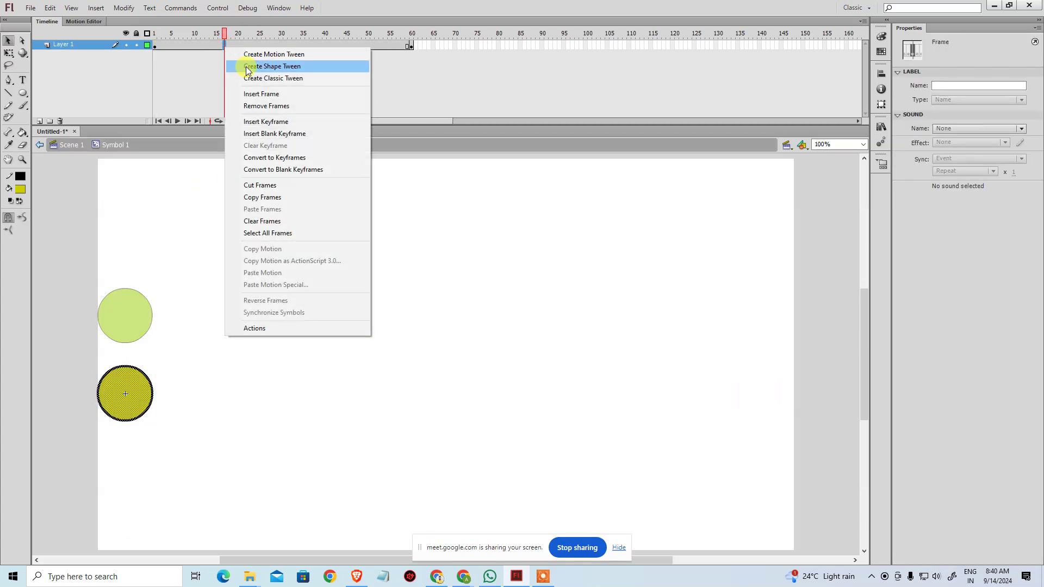
pyautogui.click(256, 65)
pyautogui.doubleClick(149, 208)
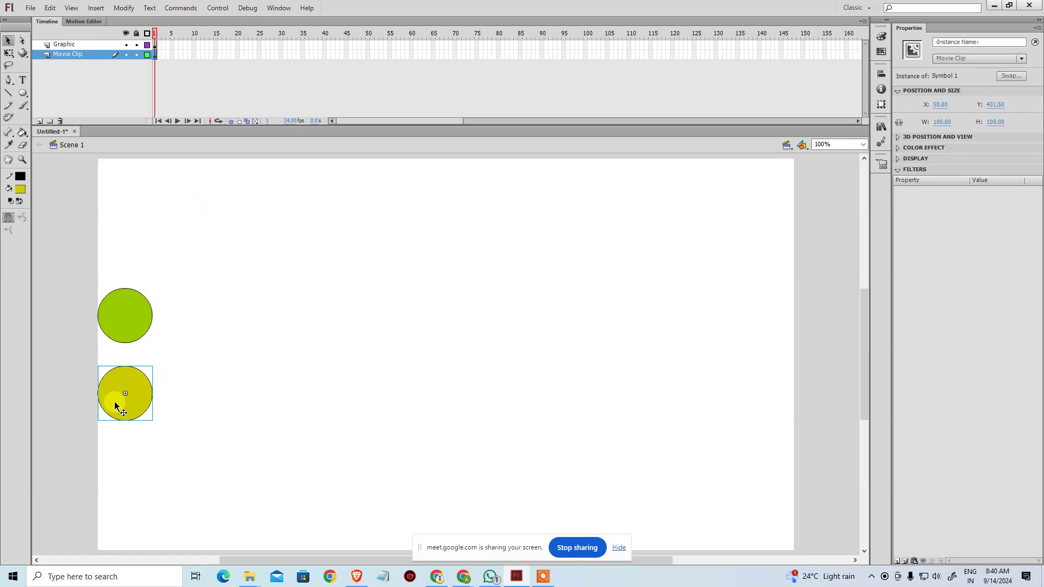
# - Test the movie with a single frame on the main timeline to compare how the two symbols play
pyautogui.hotkey('ctrl', 'Return')
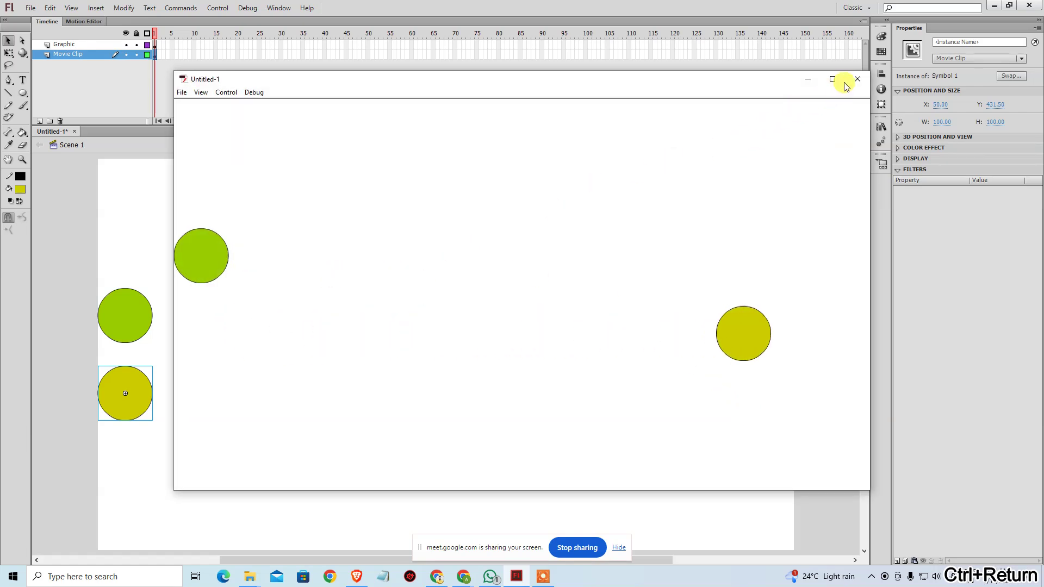
pyautogui.click(853, 79)
pyautogui.click(541, 305)
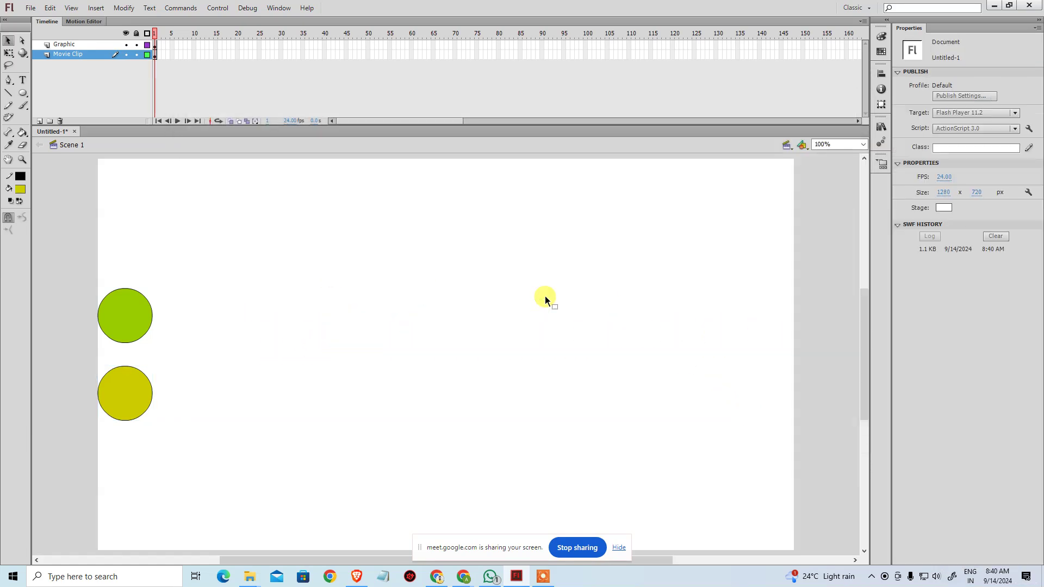
pyautogui.hotkey('ctrl', 's')
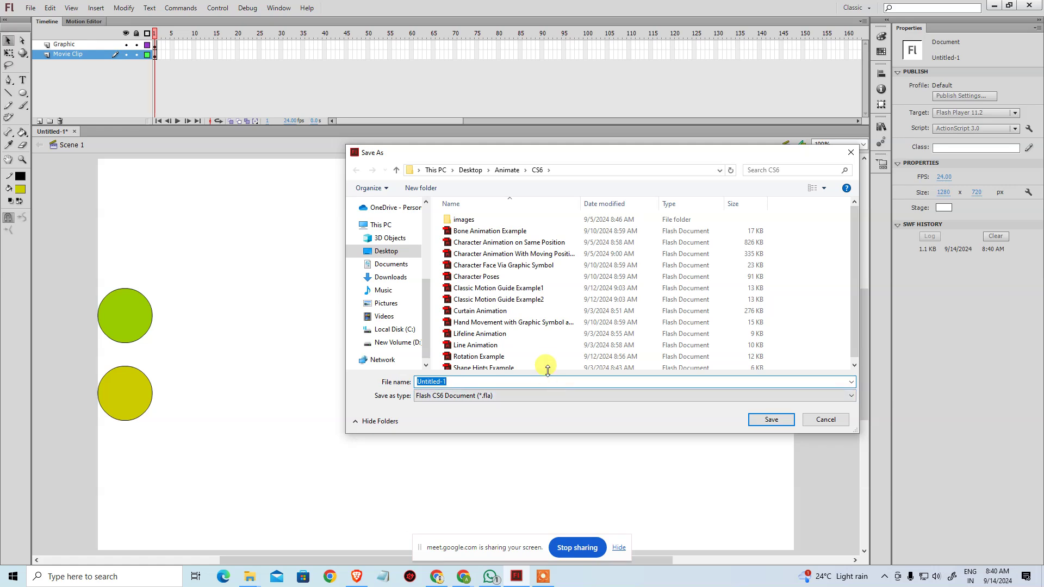
pyautogui.click(824, 417)
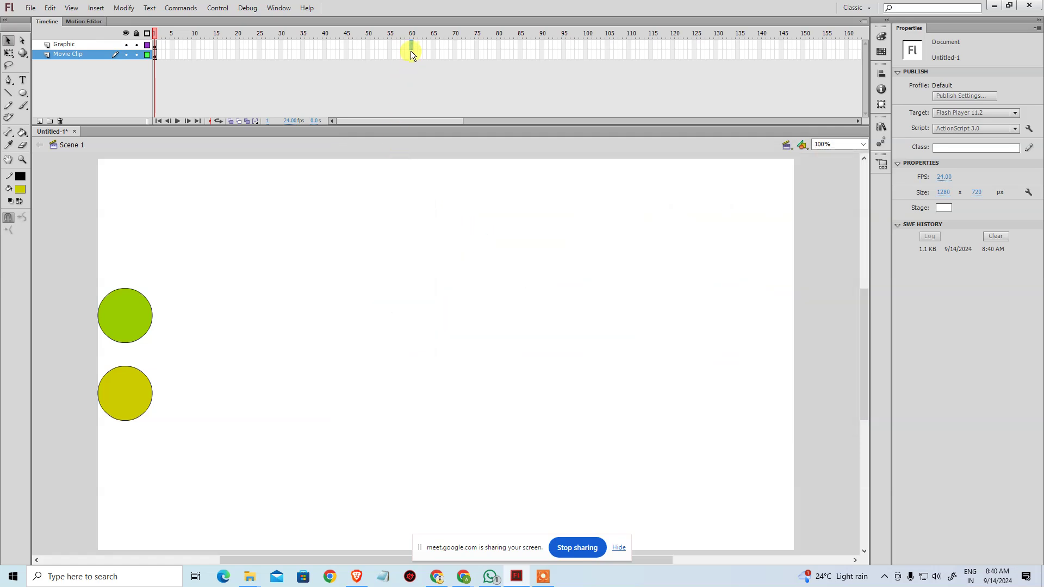
# - Extend both the Graphic and Movie Clip layers to frame 60 on the main timeline and test the movie
pyautogui.moveTo(410, 51); pyautogui.dragTo(410, 59)
pyautogui.press('F6')
pyautogui.hotkey('ctrl', 'Return')
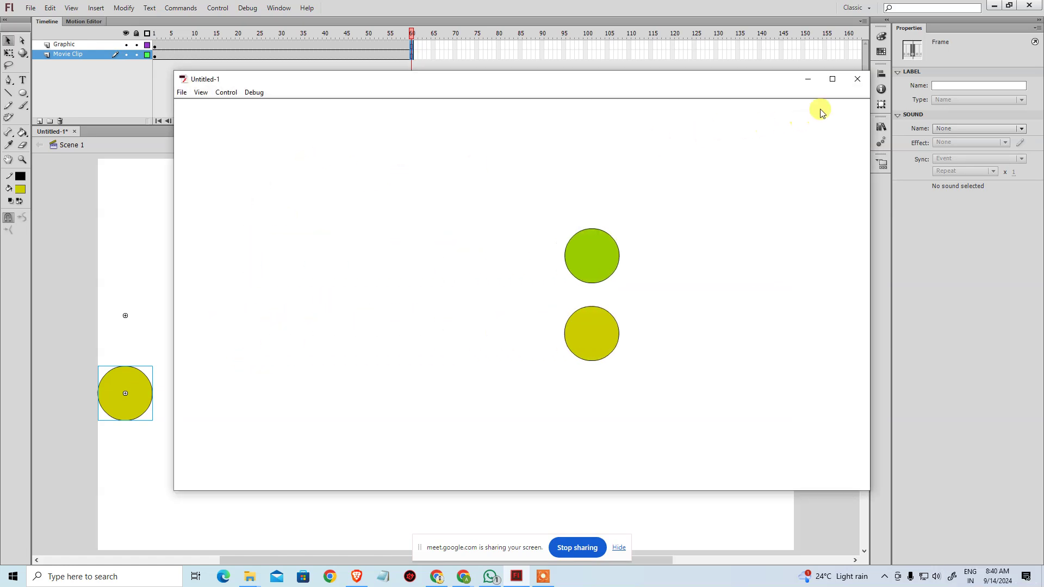
pyautogui.click(857, 79)
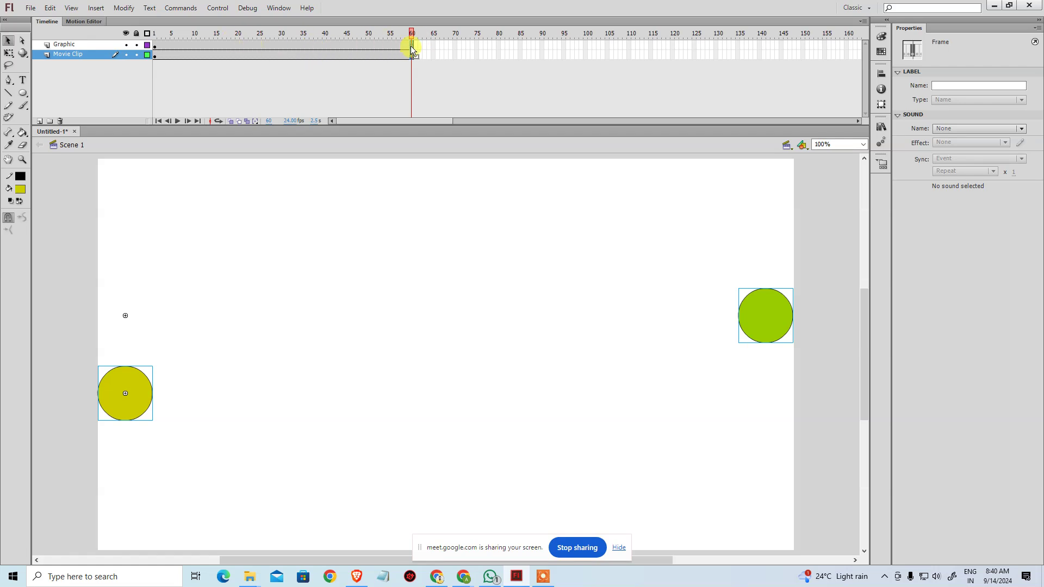
# - Remove all frames after frame 1 from both the Graphic and Movie Clip layers
pyautogui.moveTo(412, 48); pyautogui.dragTo(158, 110)
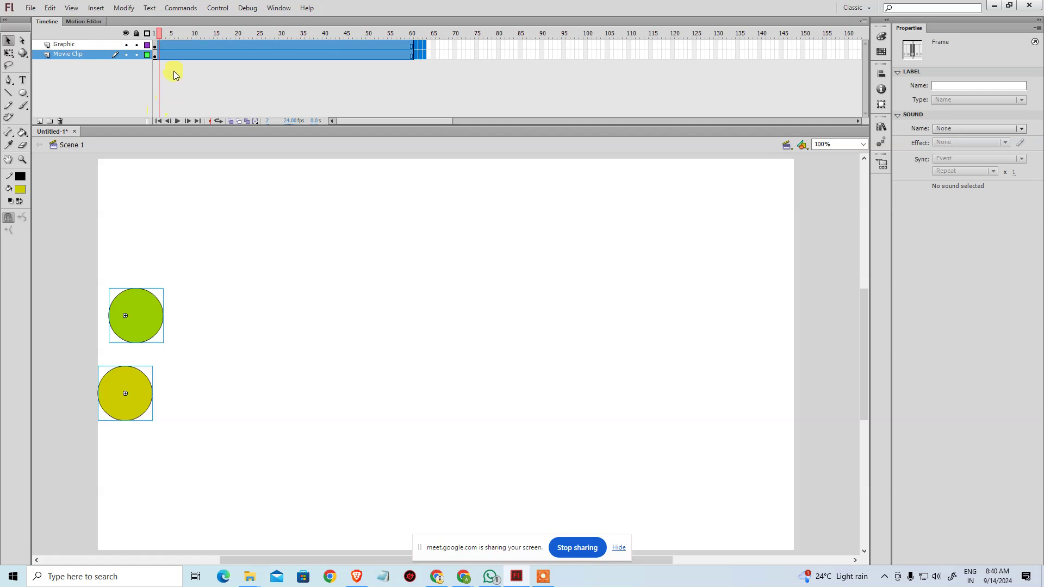
pyautogui.rightClick(176, 52)
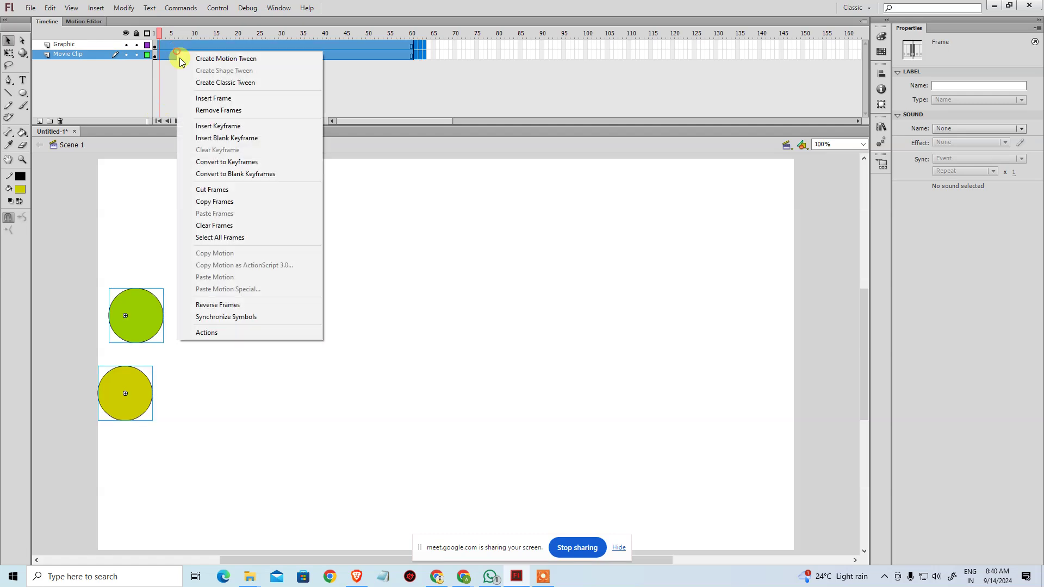
pyautogui.click(248, 110)
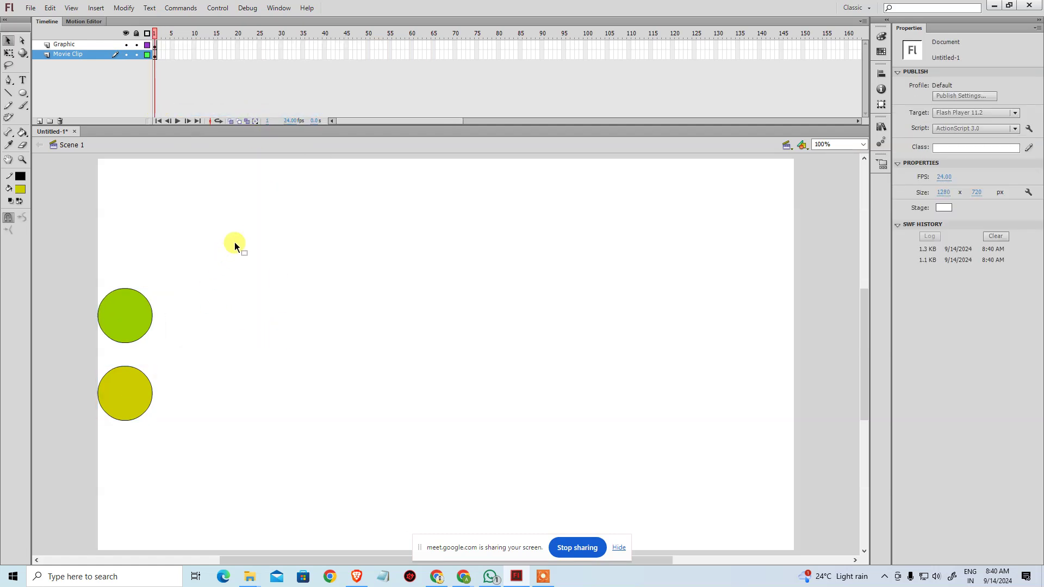
# - Save the document in the CS6 folder as "Difference between Graphic Symbol and Movie Clip Symbol"
pyautogui.hotkey('ctrl', 's')
pyautogui.write('D')
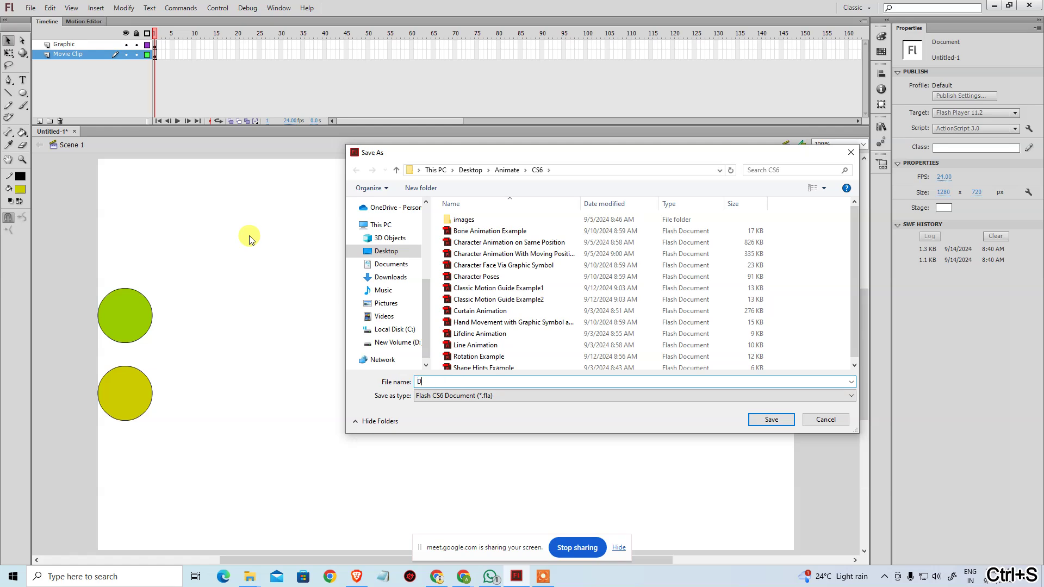
pyautogui.write('ifference')
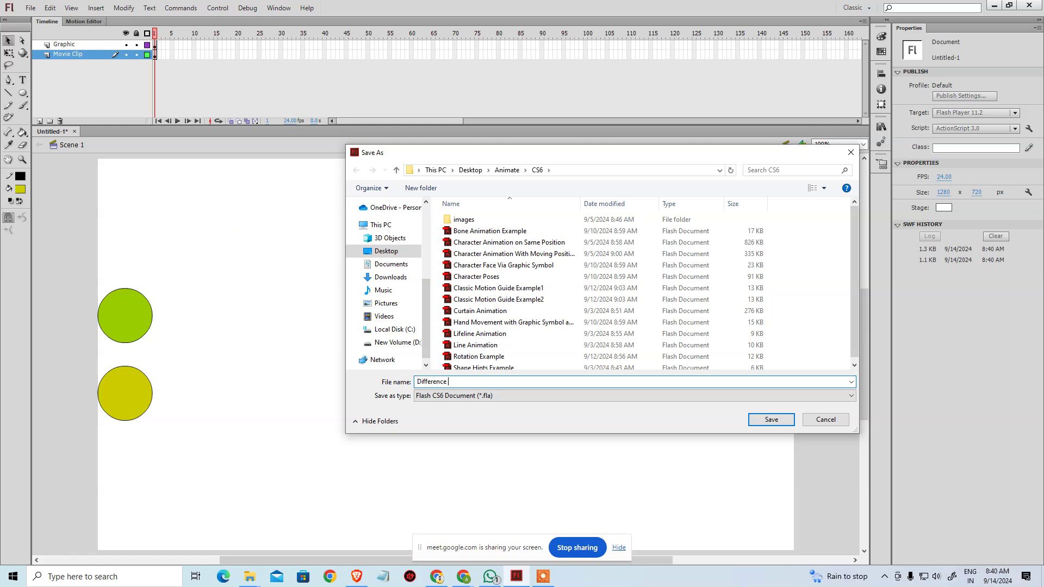
pyautogui.write(' between Graphic Symbol and Movie Clip Sym')
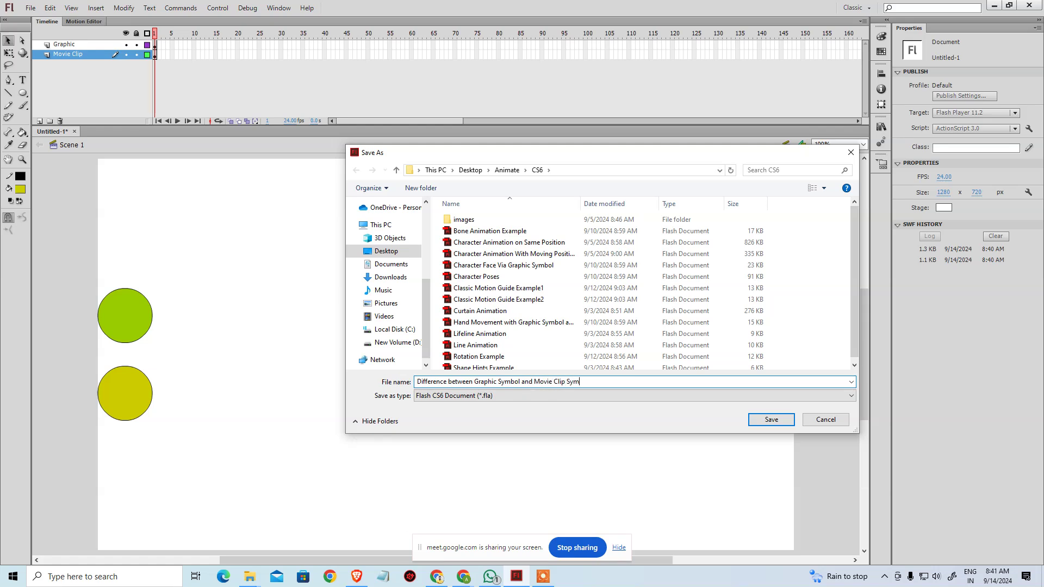
pyautogui.write('bol')
pyautogui.press('Return')
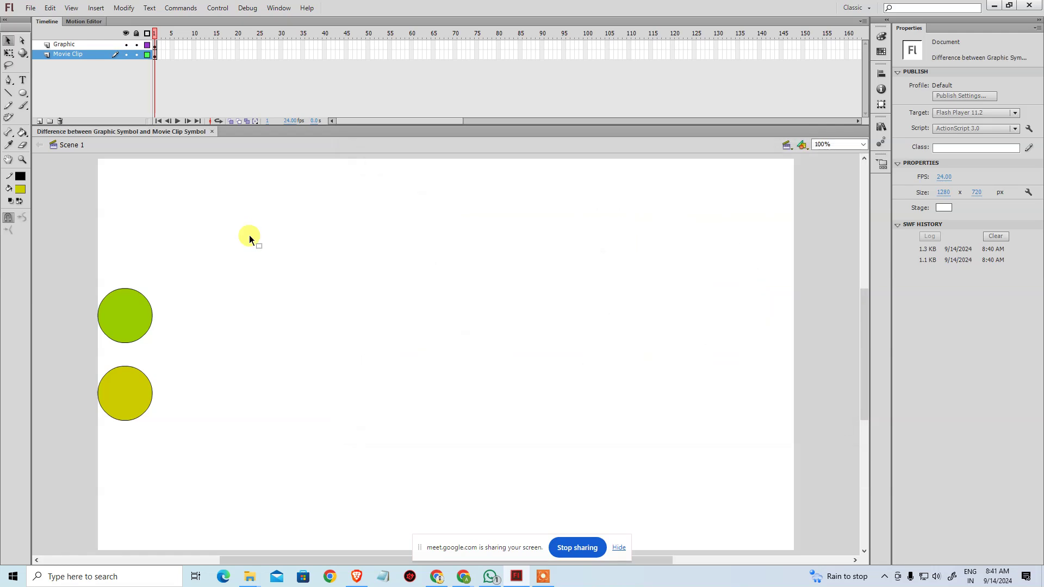
# - Test the saved movie once more, then close its preview and the document
pyautogui.hotkey('ctrl', 'Return')
pyautogui.hotkey('ctrl', 'w')
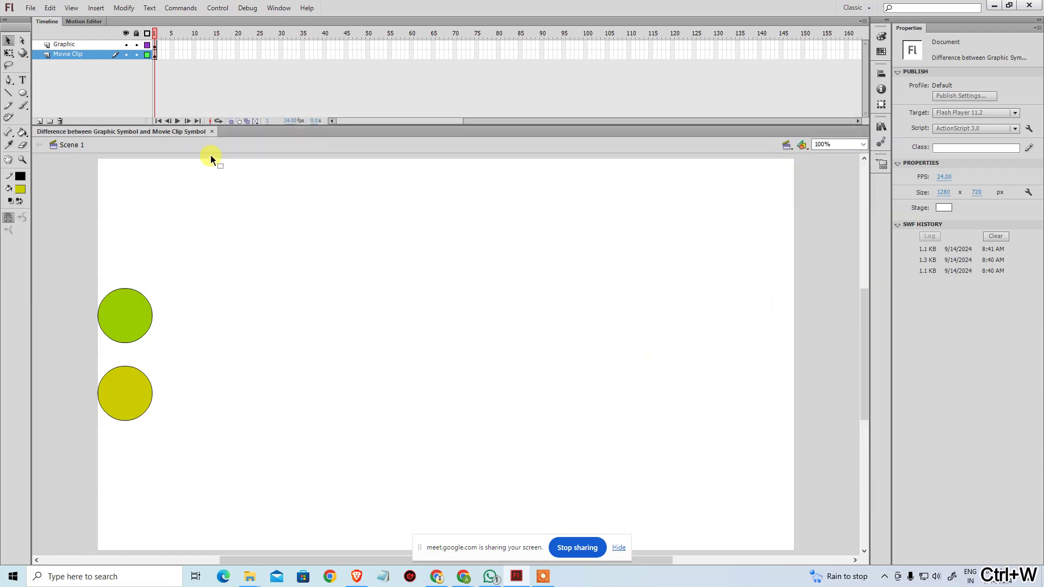
pyautogui.click(212, 132)
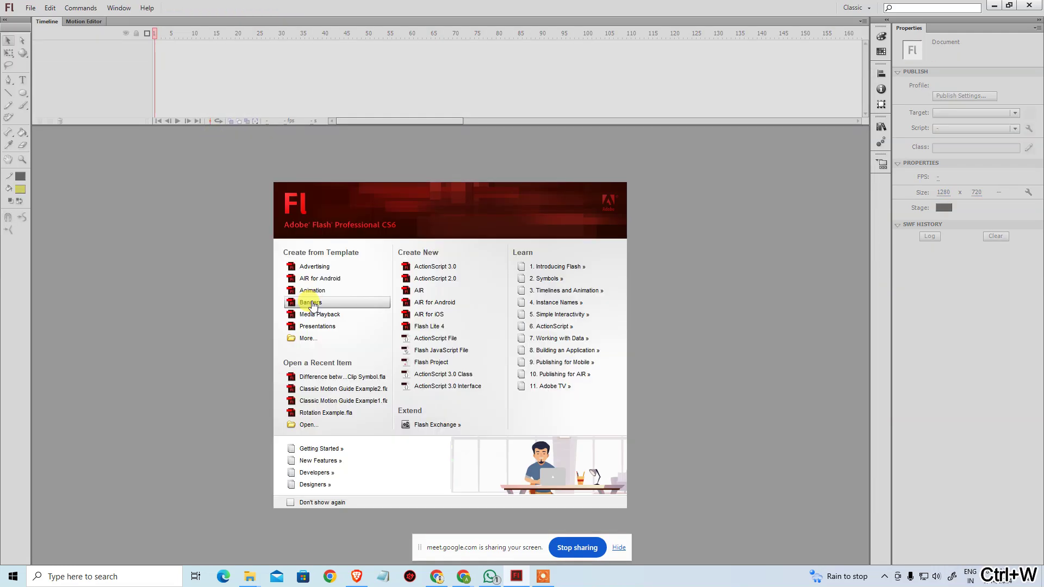
# - Search for corel and launch CorelDRAW 2021 (64-Bit)
pyautogui.press('super')
pyautogui.write('corel')
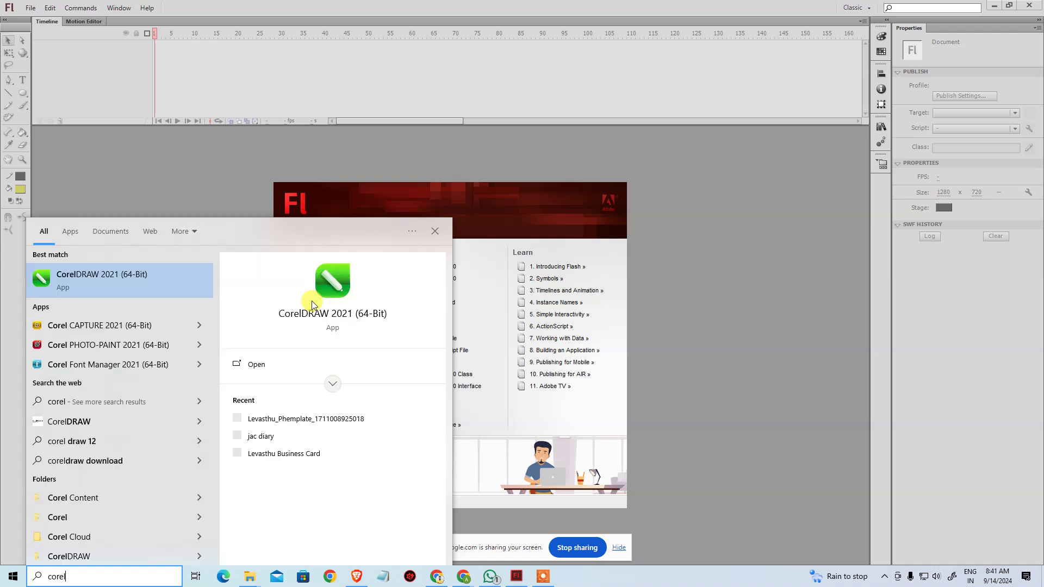
pyautogui.click(313, 305)
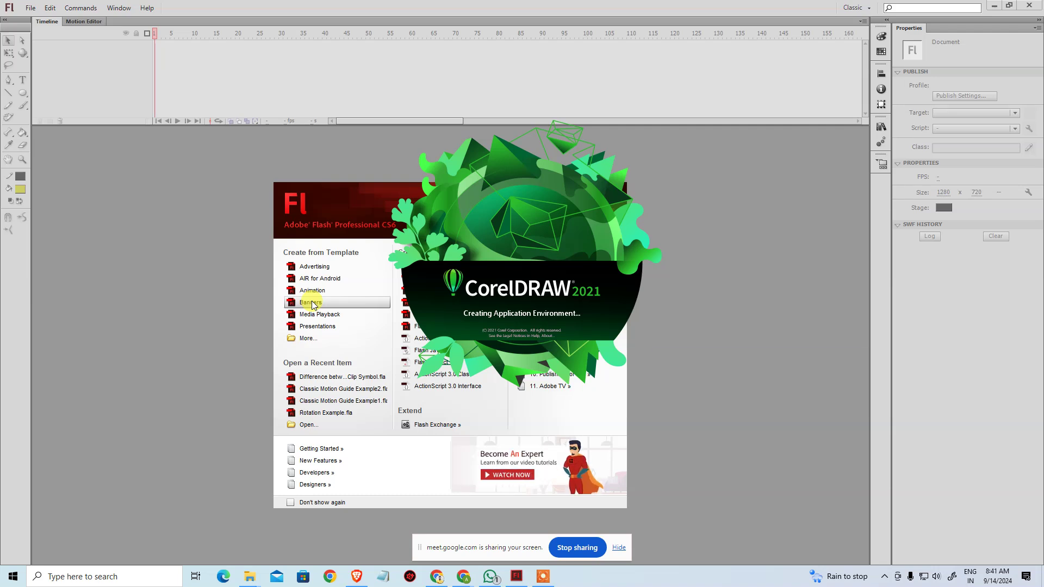
pyautogui.click(312, 303)
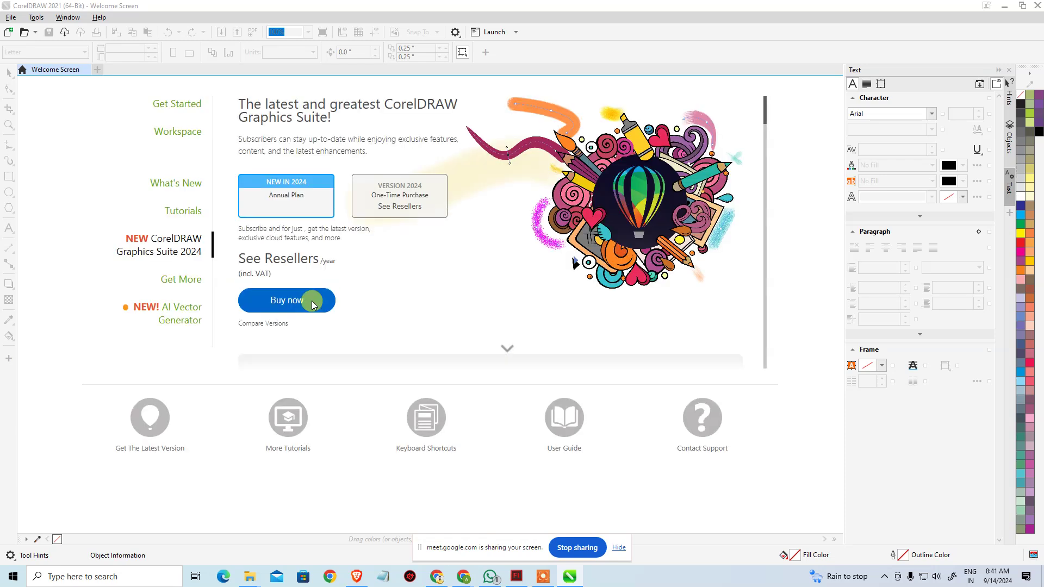
# - Create a new CorelDRAW document using the Default RGB preset
pyautogui.hotkey('ctrl', 'n')
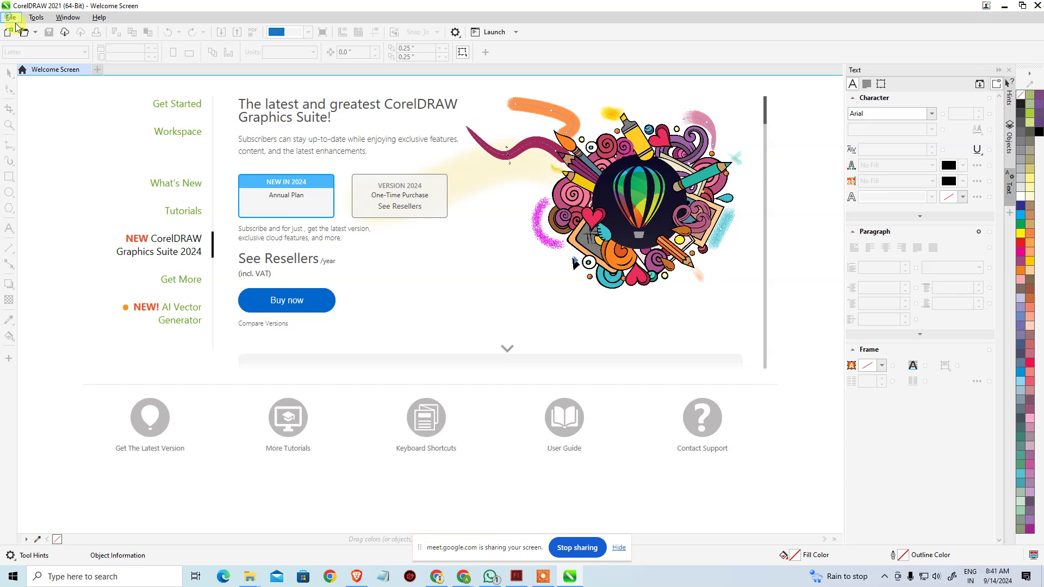
pyautogui.click(11, 17)
pyautogui.click(26, 30)
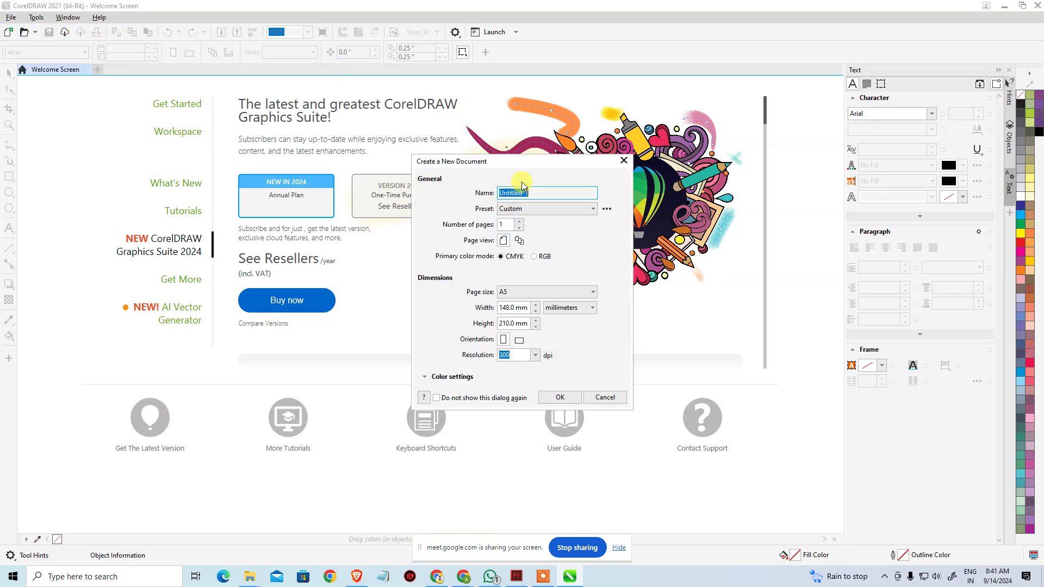
pyautogui.click(533, 209)
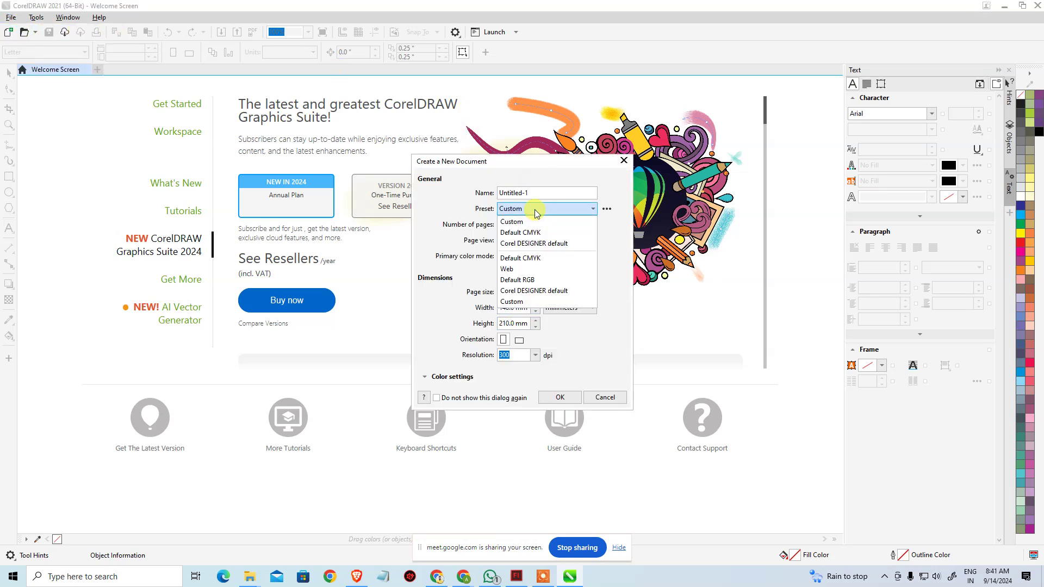
pyautogui.click(540, 283)
pyautogui.click(549, 397)
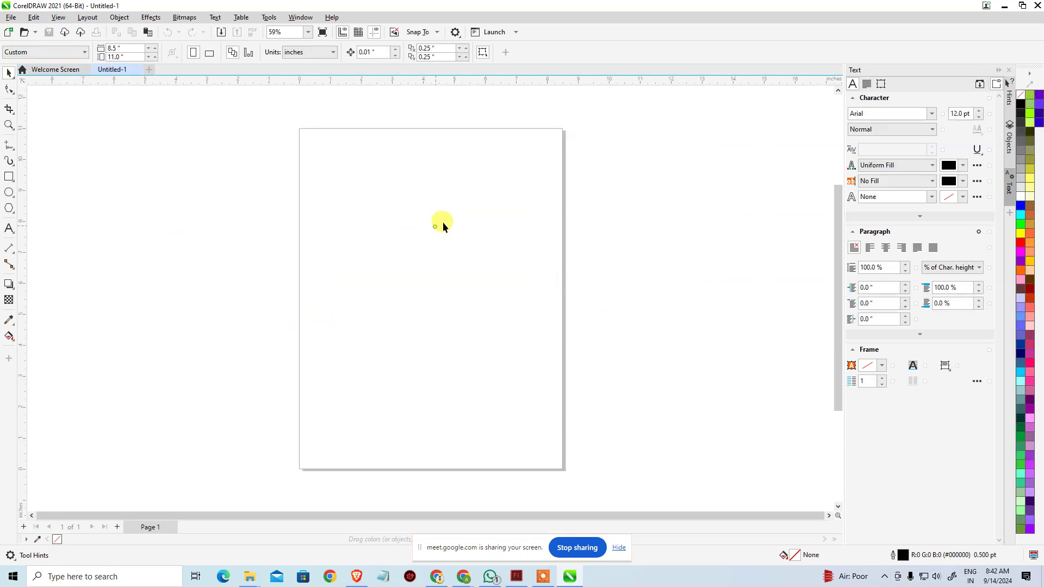
# - Draw a circle about 6.11 inches in diameter over the upper left part of the page, extending past its edge
pyautogui.click(9, 193)
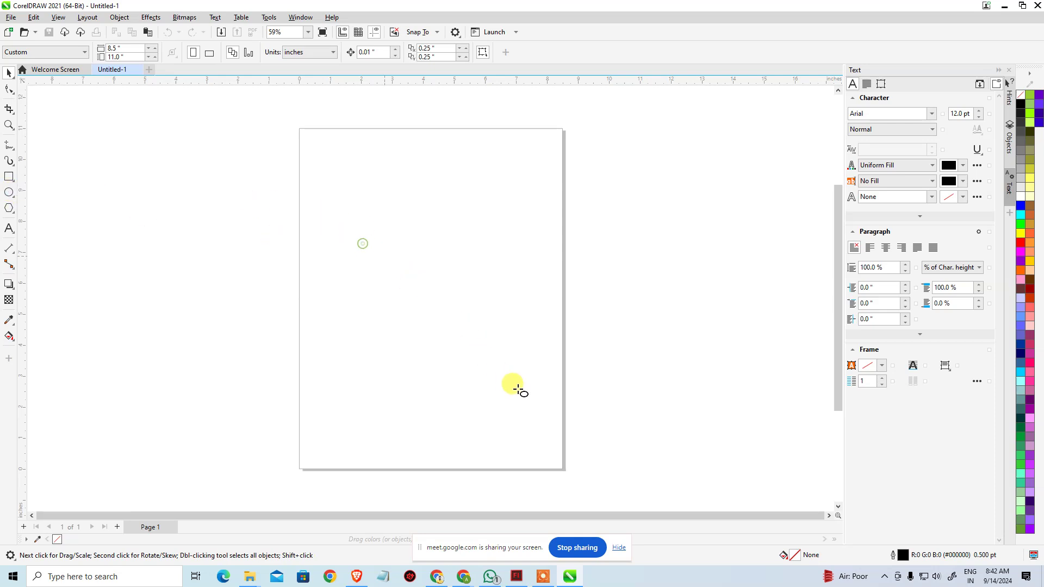
pyautogui.moveTo(532, 403)
pyautogui.mouseDown()
pyautogui.moveTo(531, 340)
pyautogui.moveTo(480, 351)
pyautogui.moveTo(460, 329)
pyautogui.mouseUp()
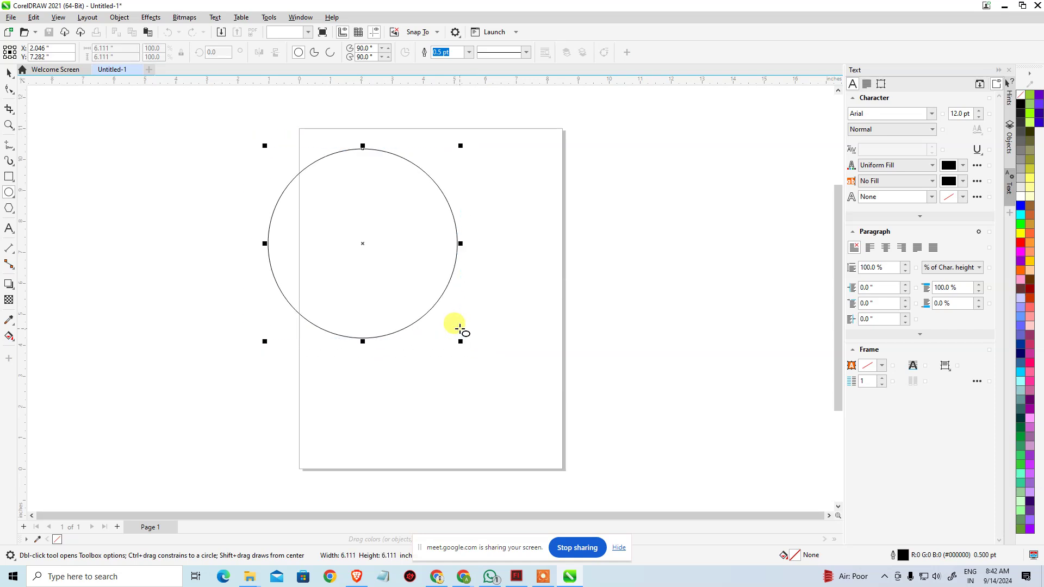
# - Centre the circle on the page and deselect it
pyautogui.press('p')
pyautogui.click(9, 72)
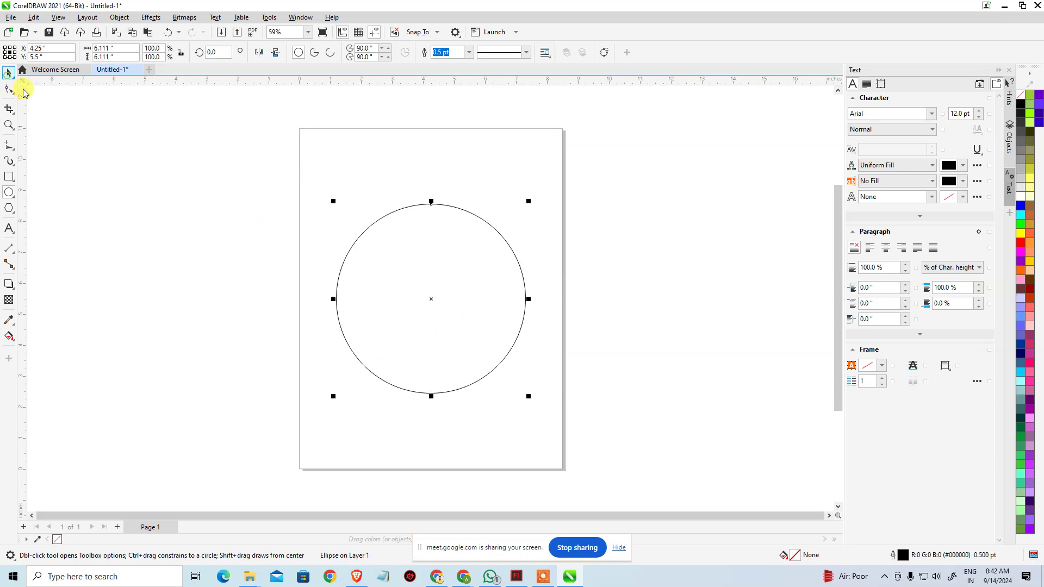
pyautogui.click(71, 165)
# - Add text running along the outside of the circle, reading "THIS IS MY FIRST 3D TEXT IN FLASH."
pyautogui.click(9, 238)
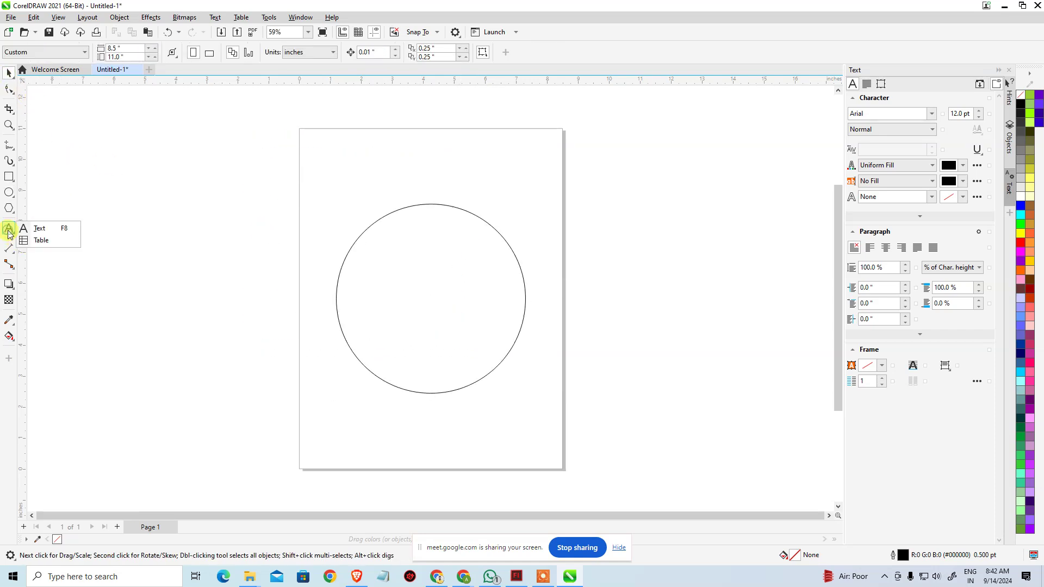
pyautogui.click(40, 230)
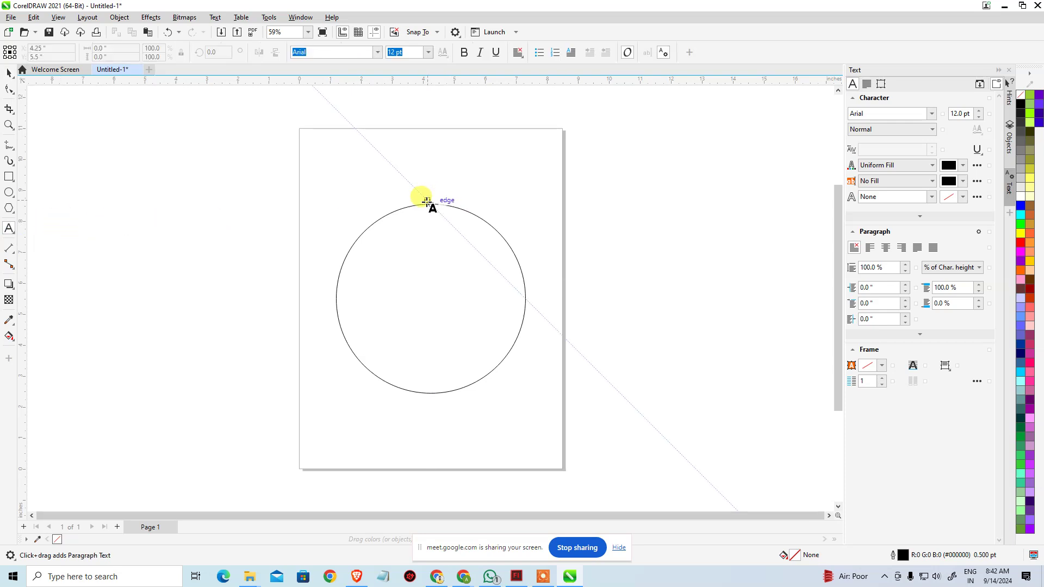
pyautogui.click(399, 210)
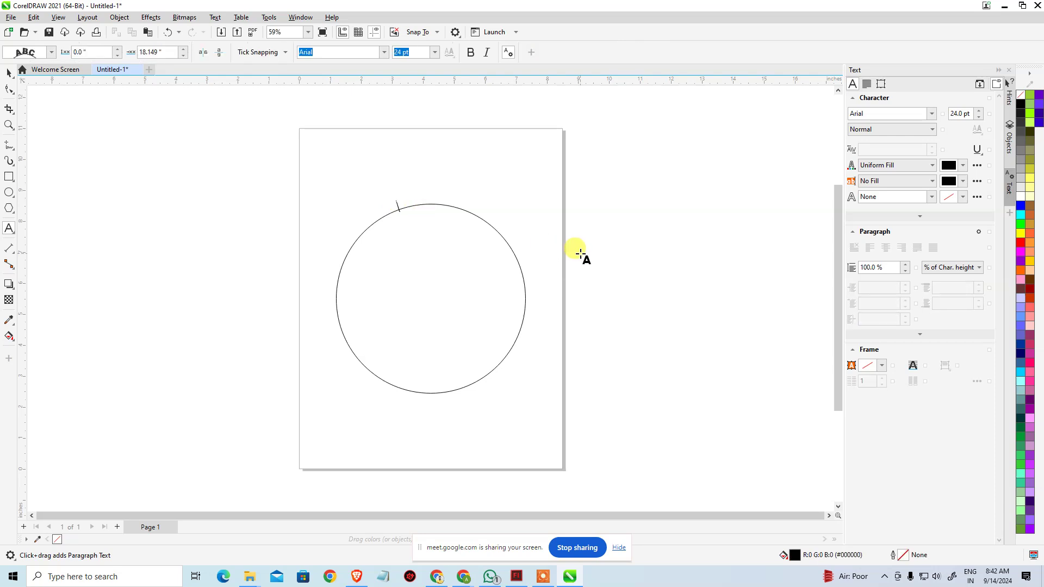
pyautogui.write('THIS I')
pyautogui.press('Escape')
pyautogui.write('S  MY FIRST 3D TE')
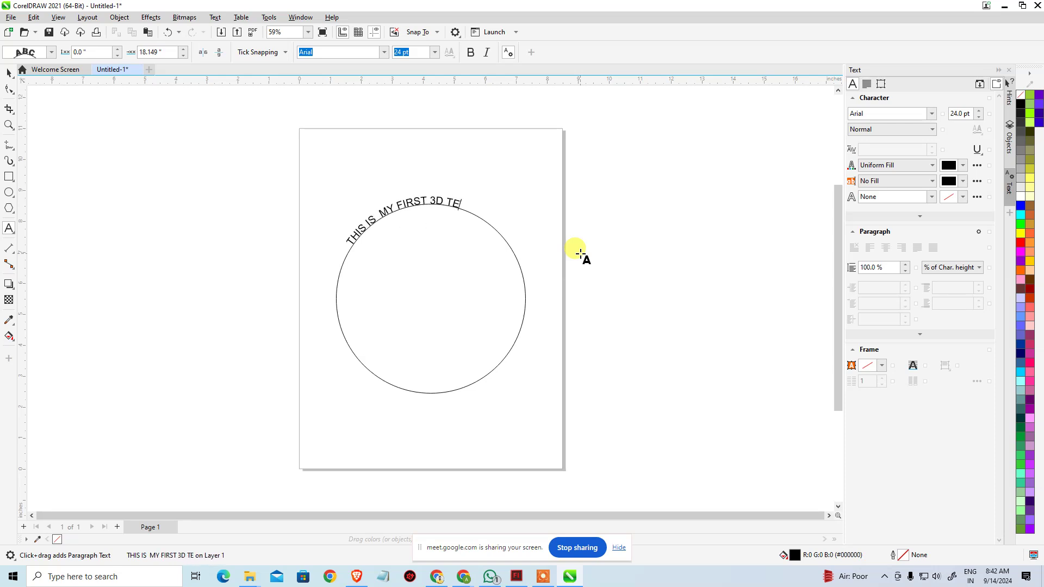
pyautogui.write('XT IN F')
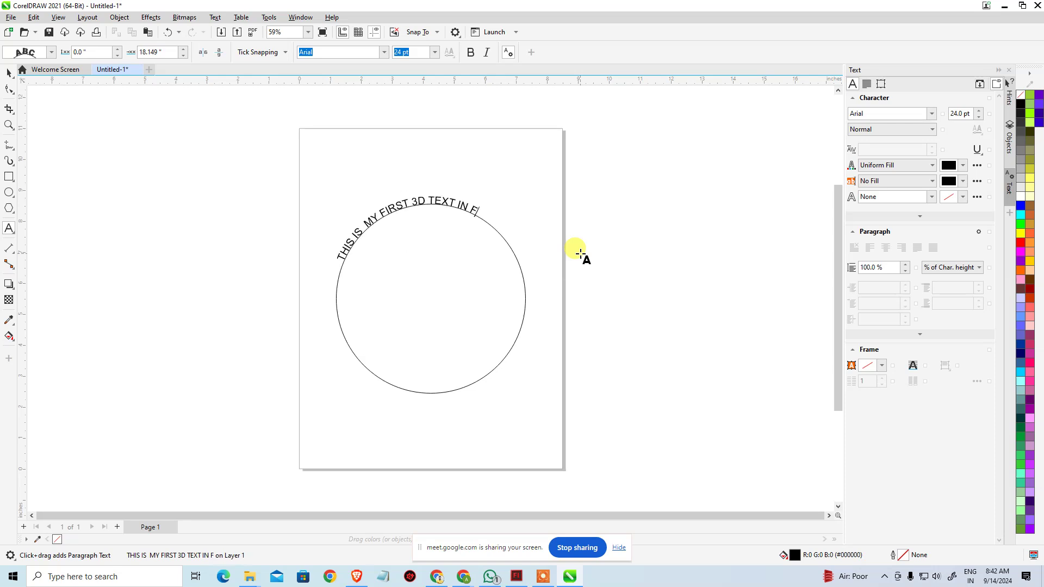
pyautogui.write('LASH')
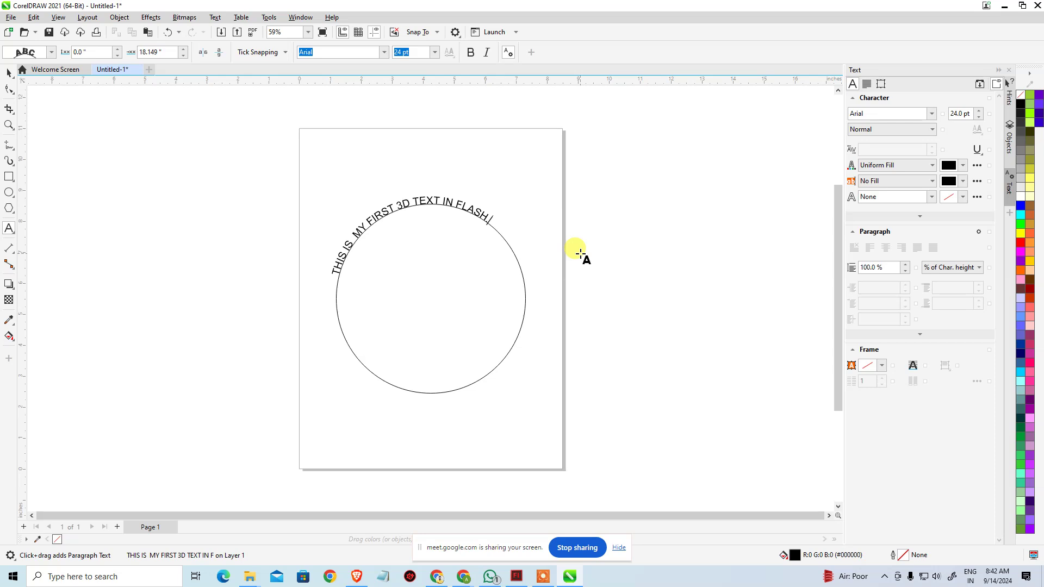
# - Widen the character spacing of the whole circular text to 25% and set its font size to 48 pt
pyautogui.hotkey('ctrl', 'a')
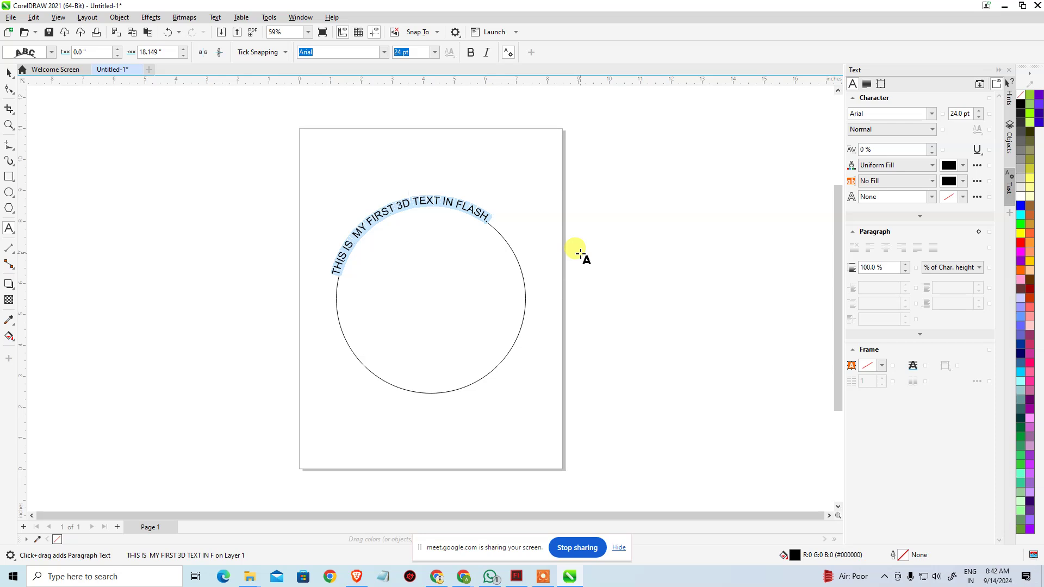
pyautogui.hotkey('ctrl', 'shift', '.')
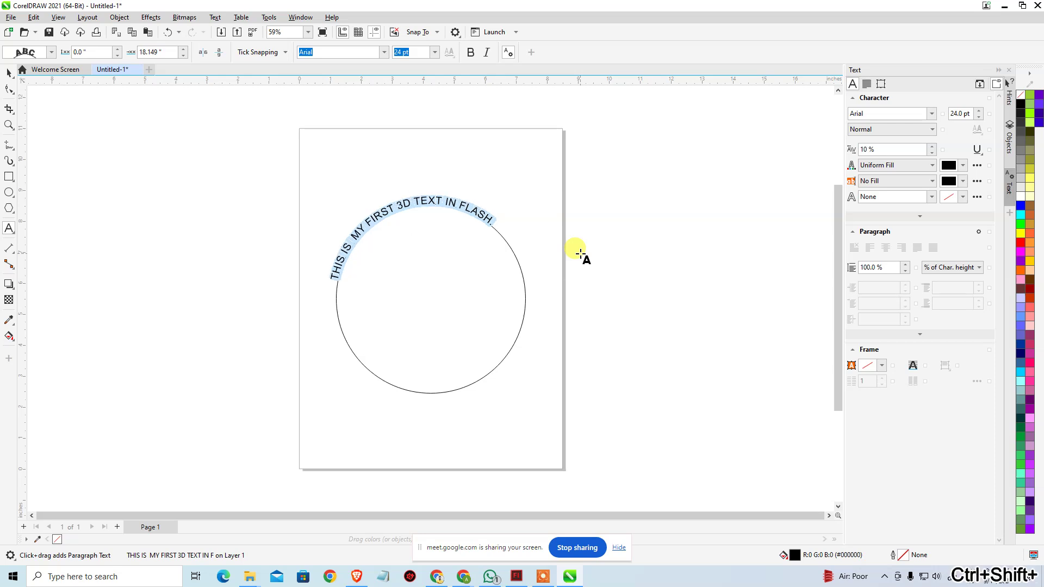
pyautogui.hotkey('ctrl', 'shift', '.')
pyautogui.hotkey('ctrl', 'shift', '.')
pyautogui.hotkey('ctrl', 'shift', '.')
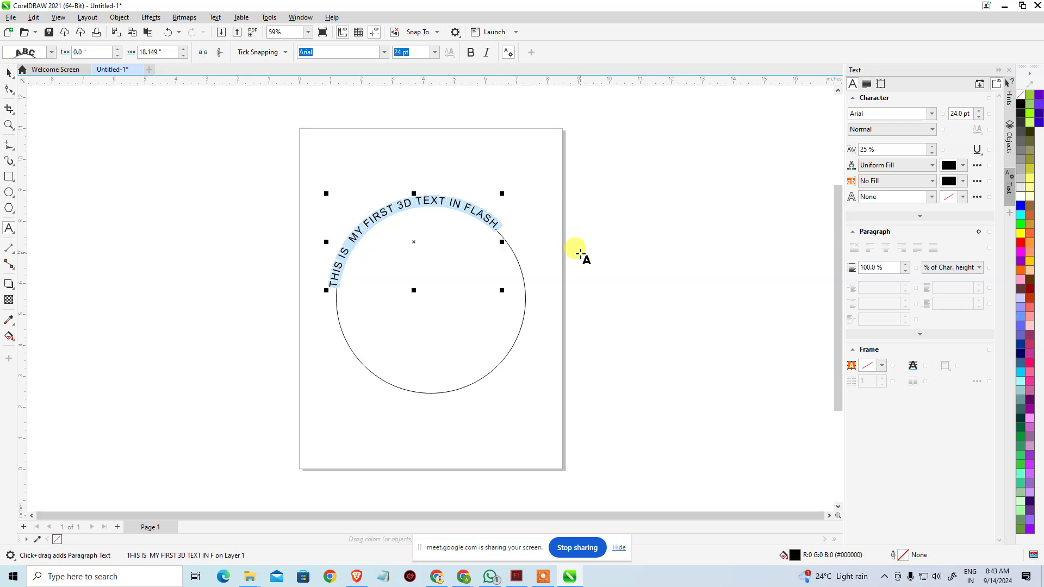
pyautogui.hotkey('ctrl', 'Right')
pyautogui.hotkey('ctrl', 'shift', 'Right')
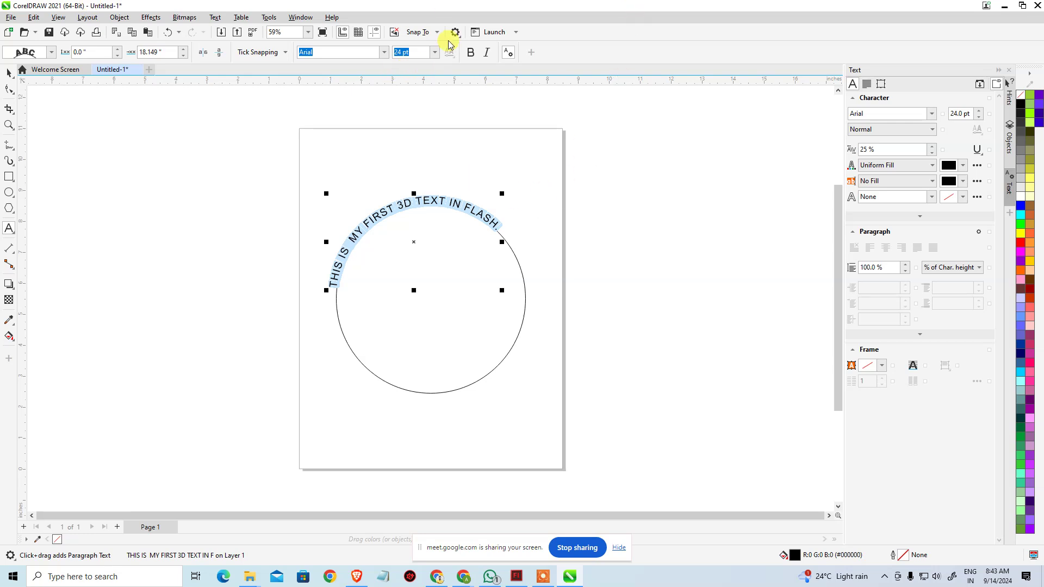
pyautogui.click(434, 53)
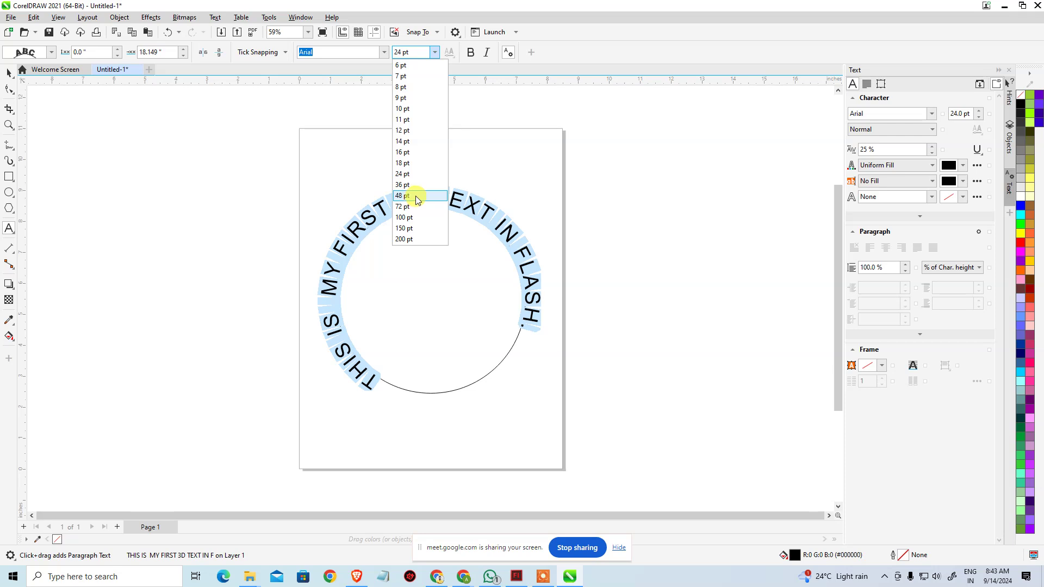
pyautogui.click(410, 196)
pyautogui.click(403, 197)
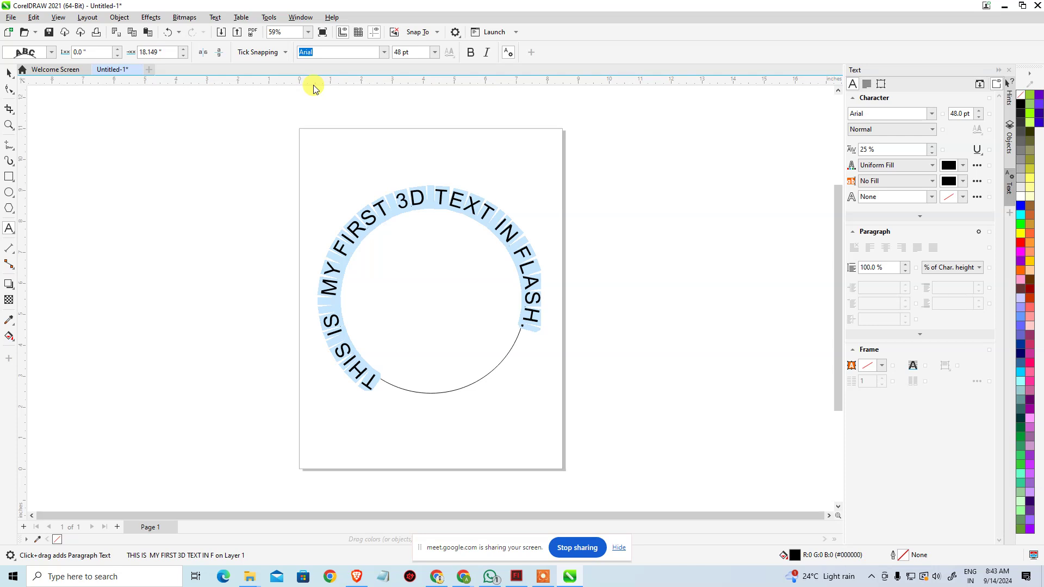
# - Make the words "3D" and "FLASH" bold in the circular text
pyautogui.click(400, 187)
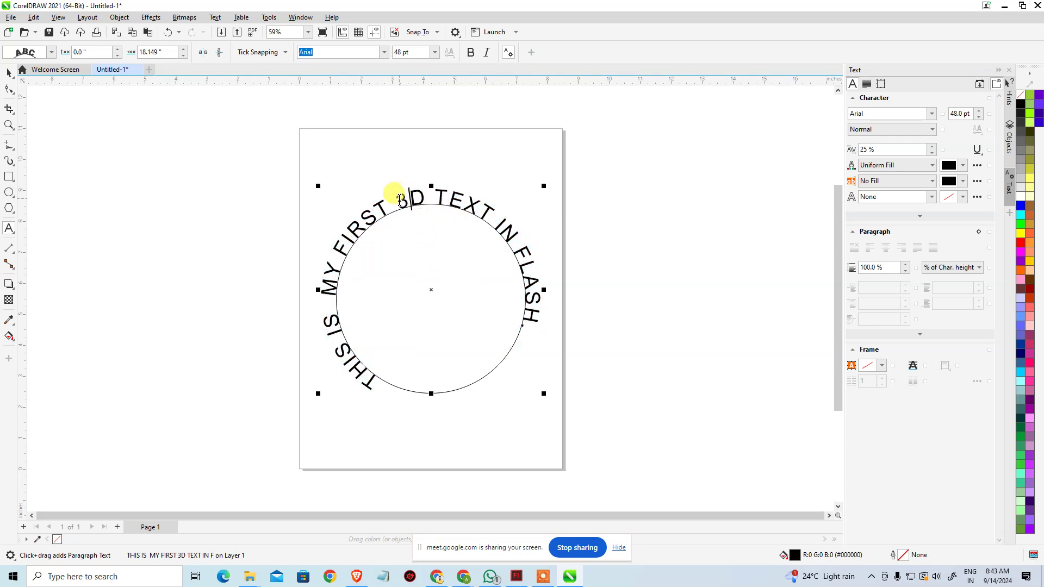
pyautogui.moveTo(401, 199); pyautogui.dragTo(426, 175)
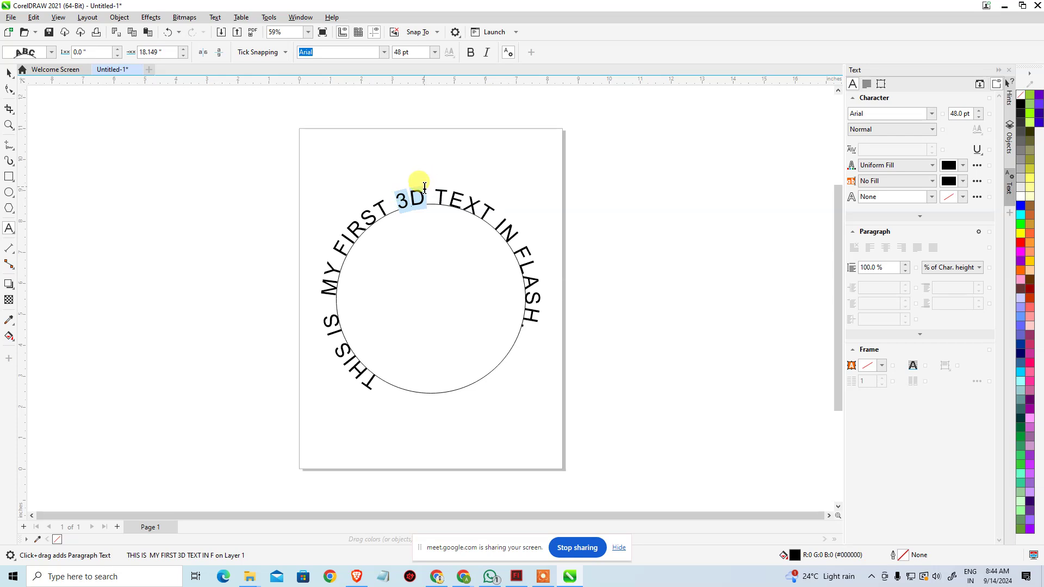
pyautogui.click(470, 52)
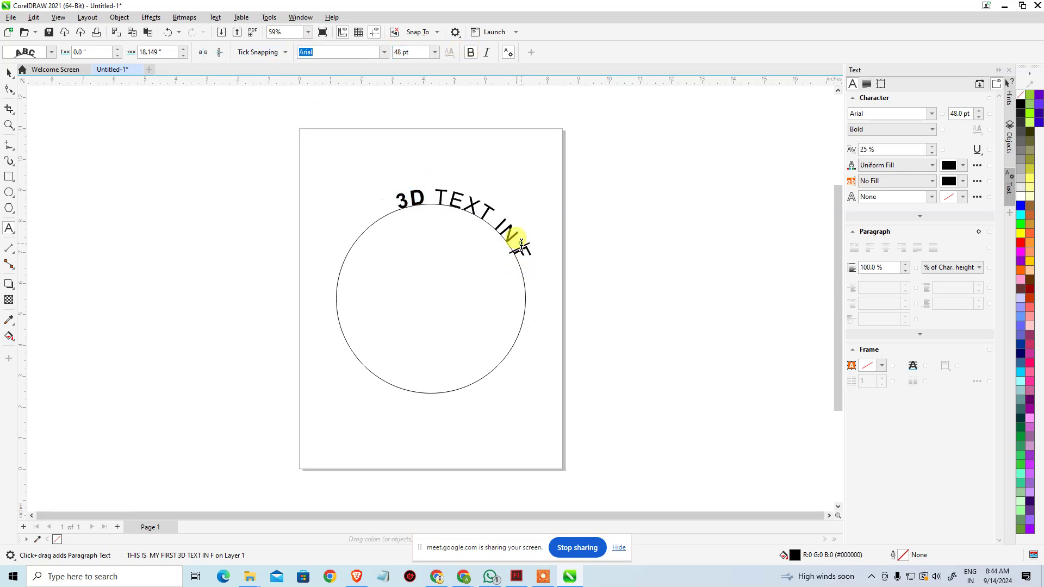
pyautogui.moveTo(517, 240); pyautogui.dragTo(531, 322)
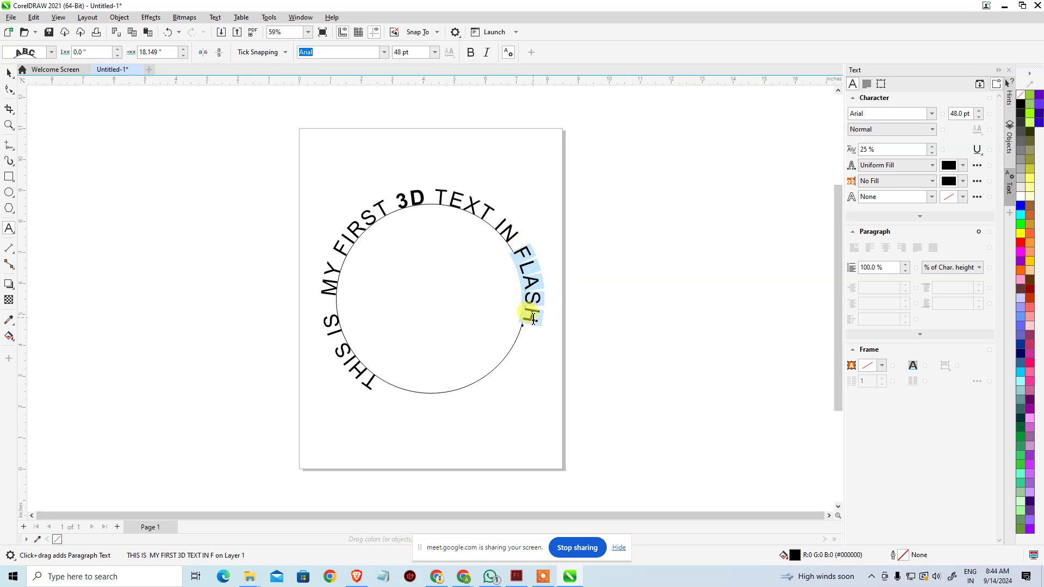
pyautogui.click(471, 52)
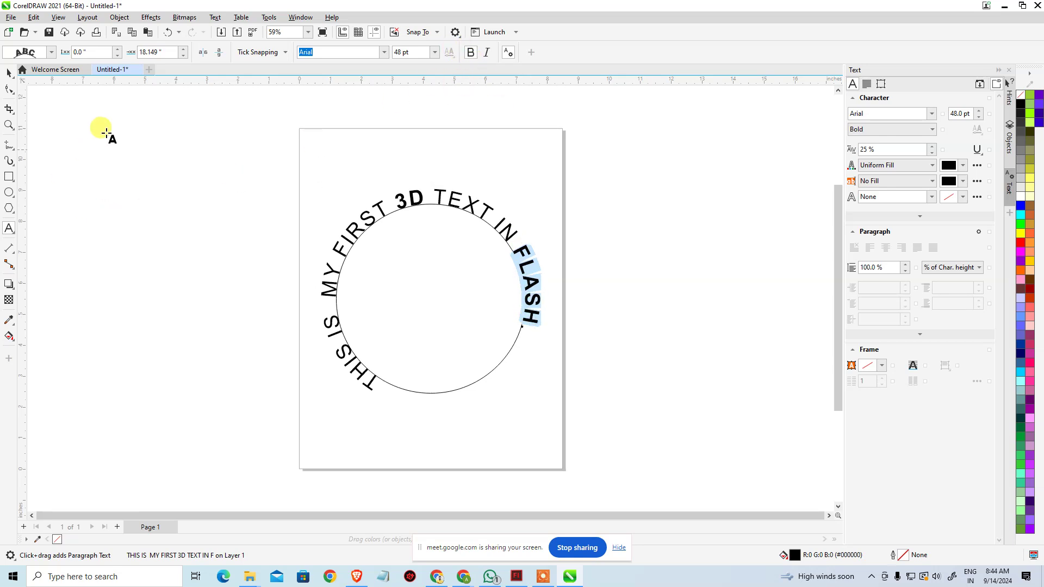
# - Set the font size of the entire circular text to 55 pt
pyautogui.hotkey('ctrl', 'a')
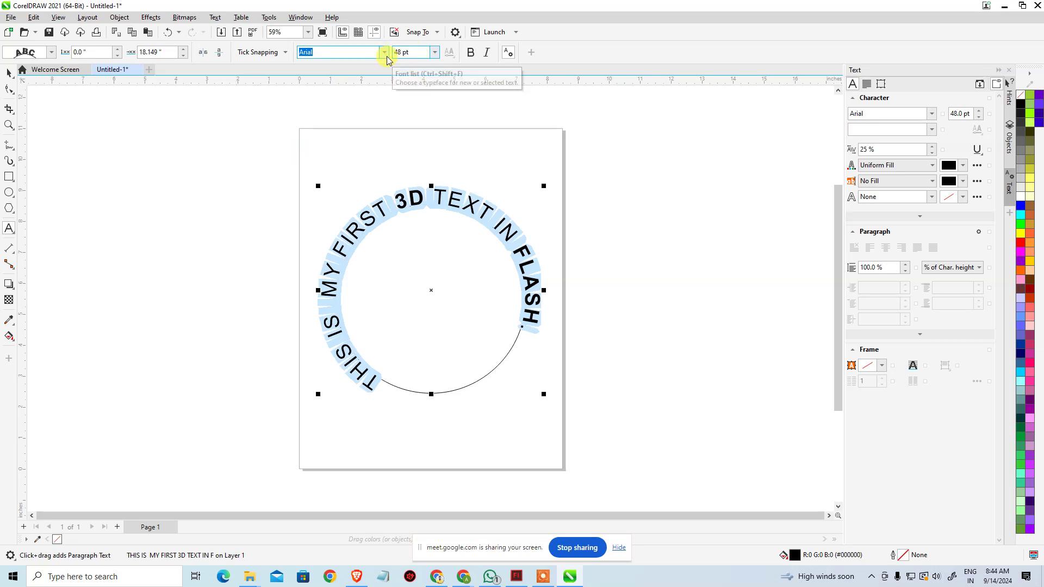
pyautogui.press('Tab')
pyautogui.write('55')
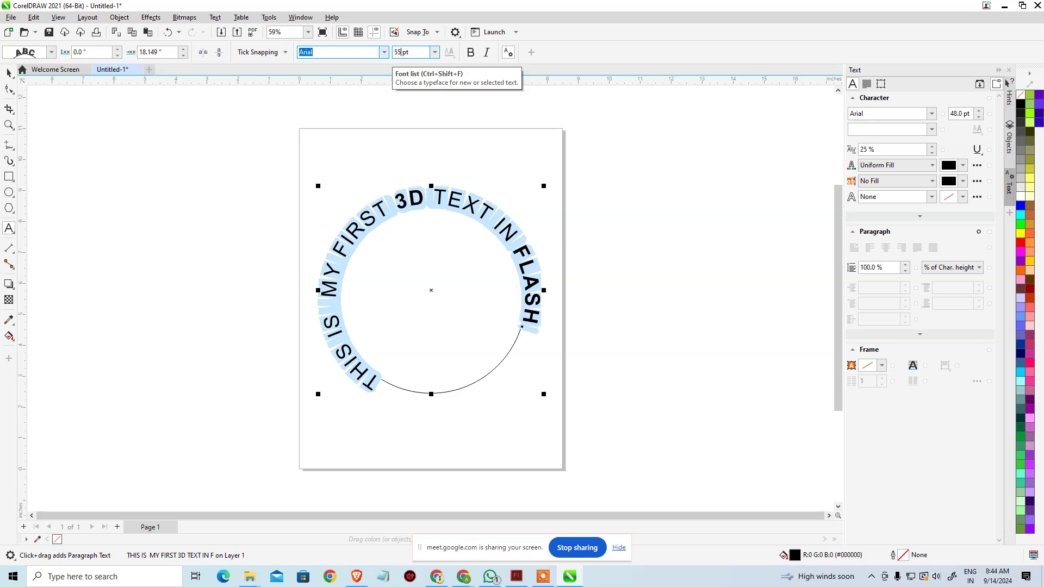
pyautogui.press('Return')
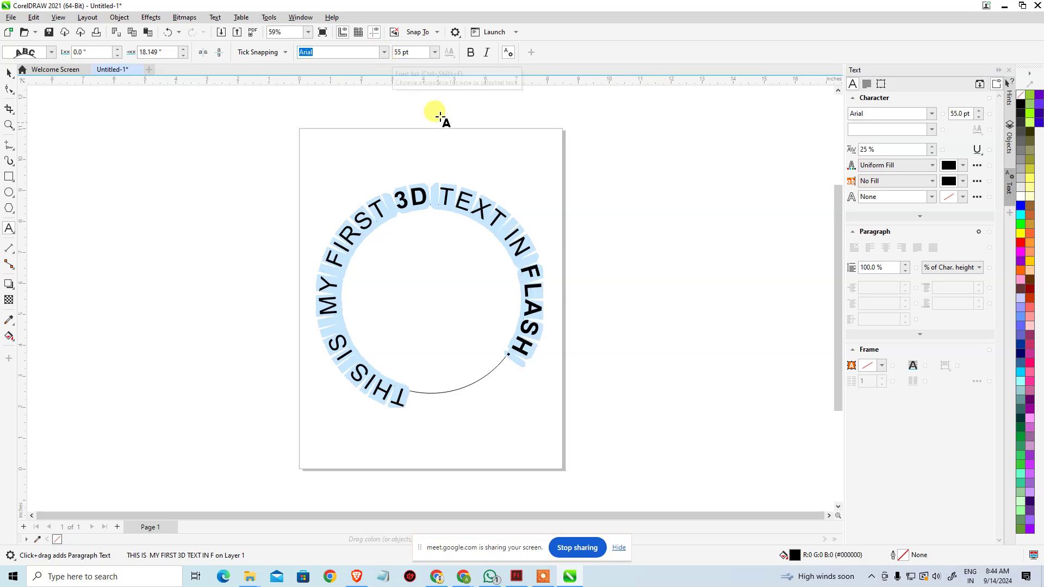
# - Increase the character spacing of the whole text to 70% so it wraps around the circle, and finish editing the text
pyautogui.hotkey('ctrl', 'shift', '.')
pyautogui.hotkey('ctrl', 'shift', '.')
pyautogui.hotkey('ctrl', 'shift', '.')
pyautogui.hotkey('ctrl', 'shift', '.')
pyautogui.hotkey('ctrl', 'shift', '.')
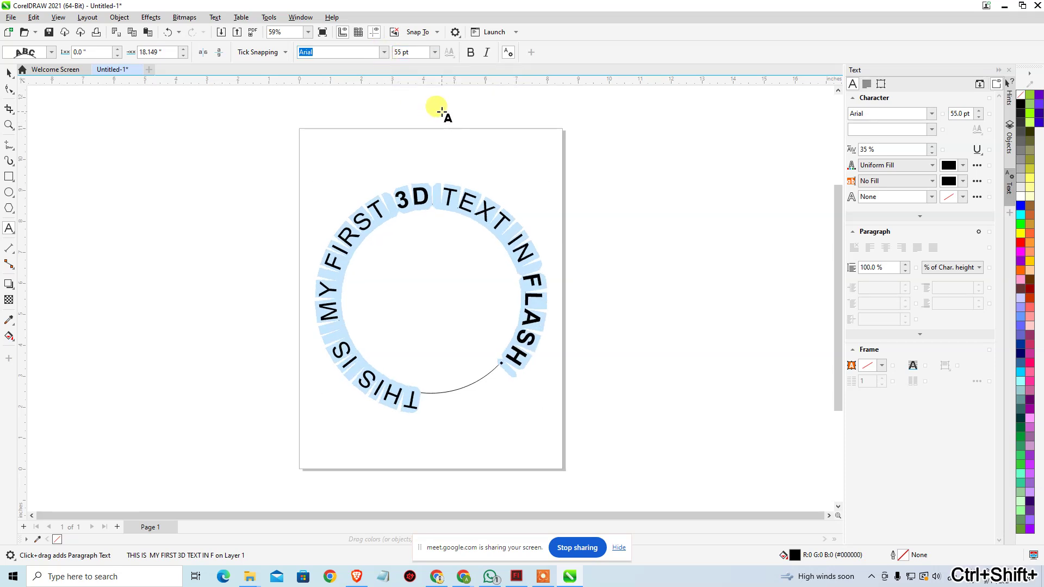
pyautogui.hotkey('ctrl', 'shift', '.')
pyautogui.hotkey('ctrl', 'shift', '.')
pyautogui.hotkey('ctrl', 'shift', '.')
pyautogui.hotkey('ctrl', 'shift', '.')
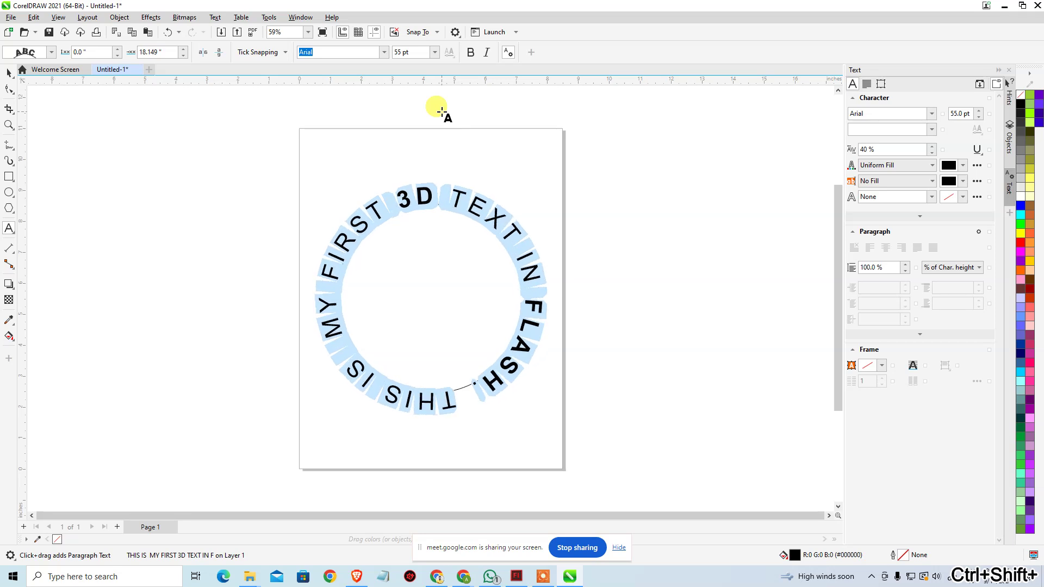
pyautogui.hotkey('ctrl', 'shift', ',')
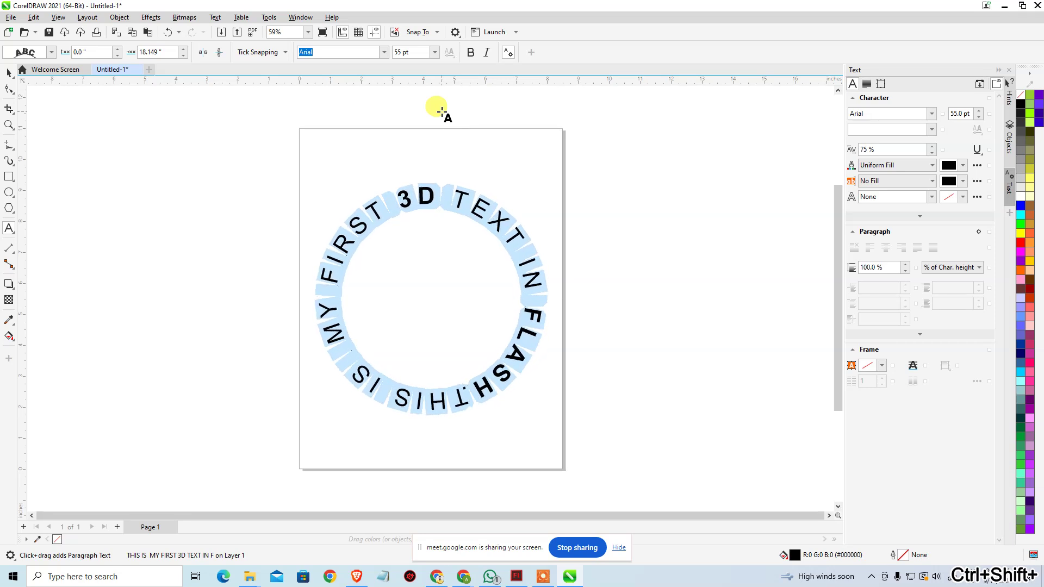
pyautogui.hotkey('ctrl', 'shift', ',')
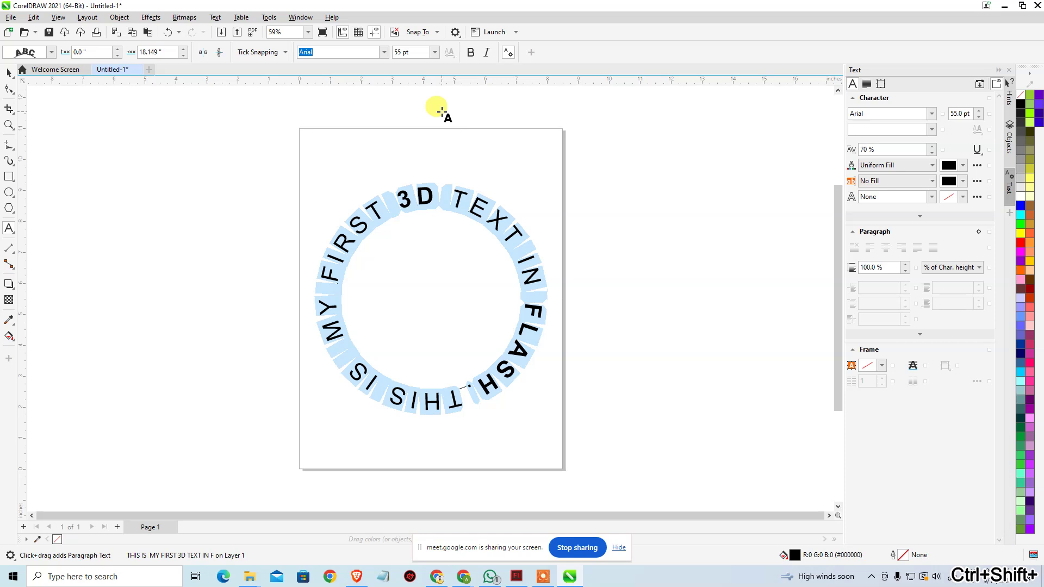
pyautogui.click(9, 72)
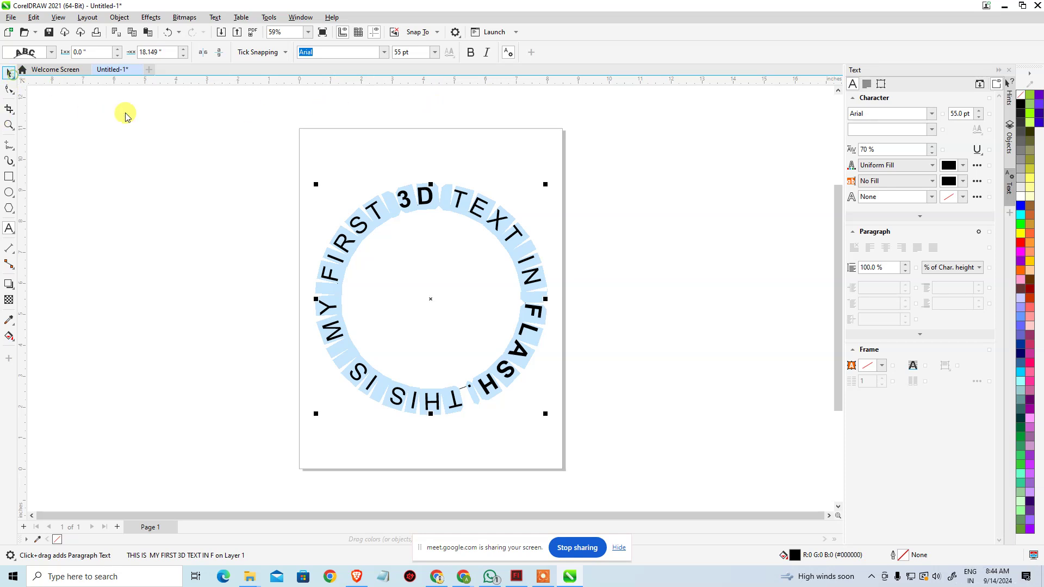
pyautogui.click(456, 208)
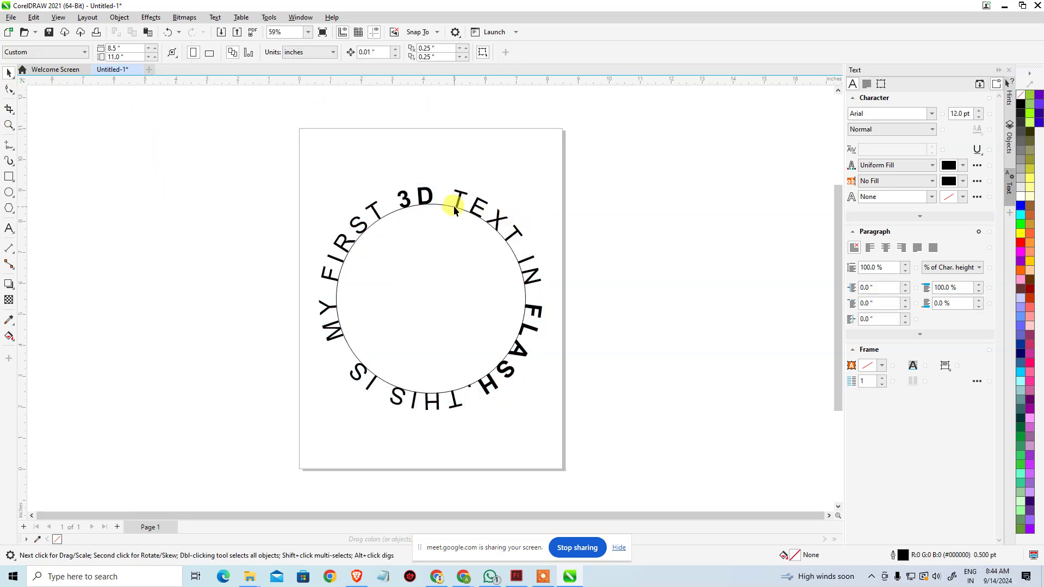
# - Remove the circle's outline and copy the circular text
pyautogui.click(454, 207)
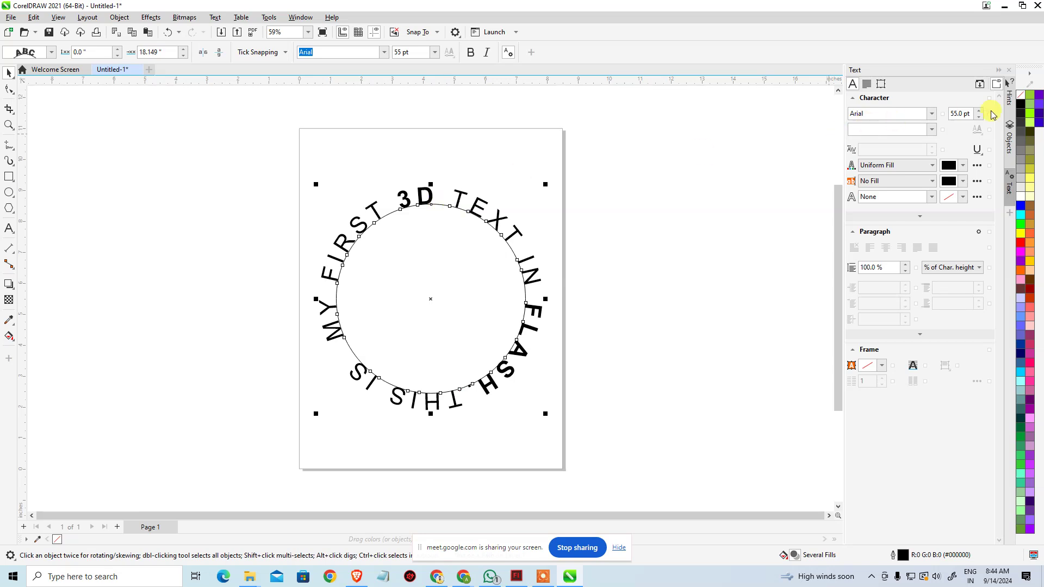
pyautogui.rightClick(1024, 98)
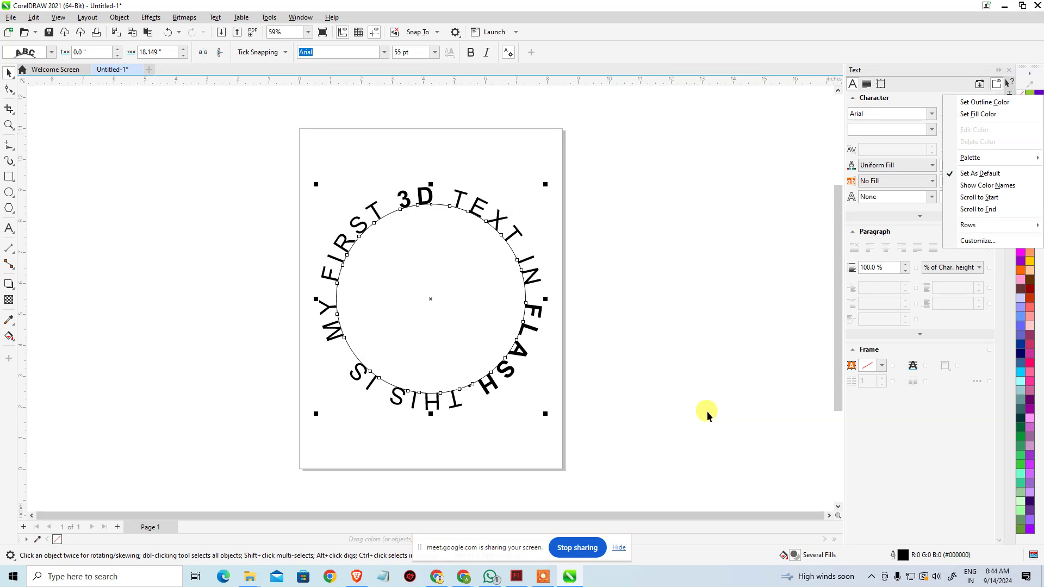
pyautogui.click(706, 411)
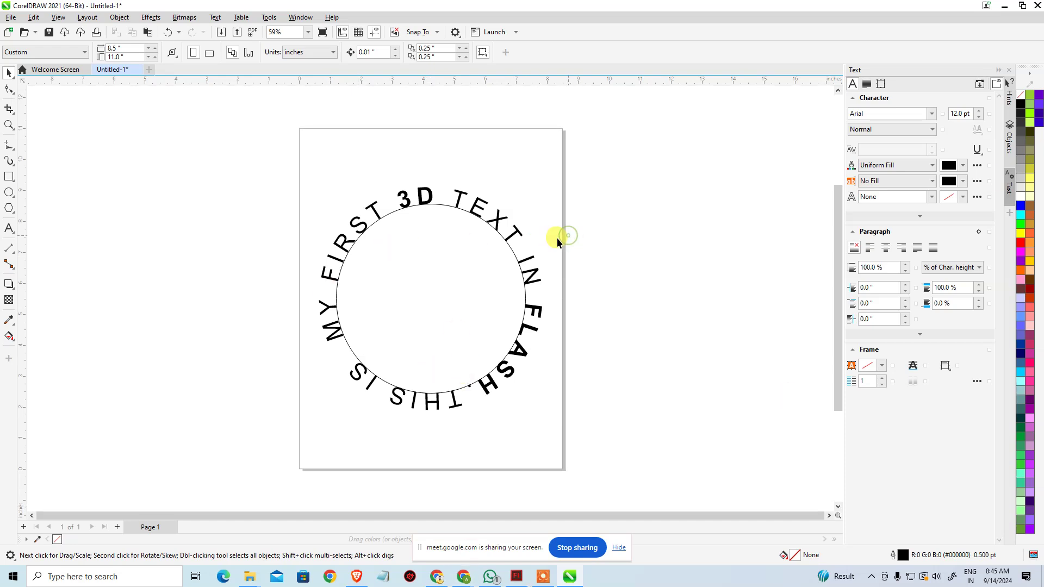
pyautogui.scroll(-1, 613, 331)
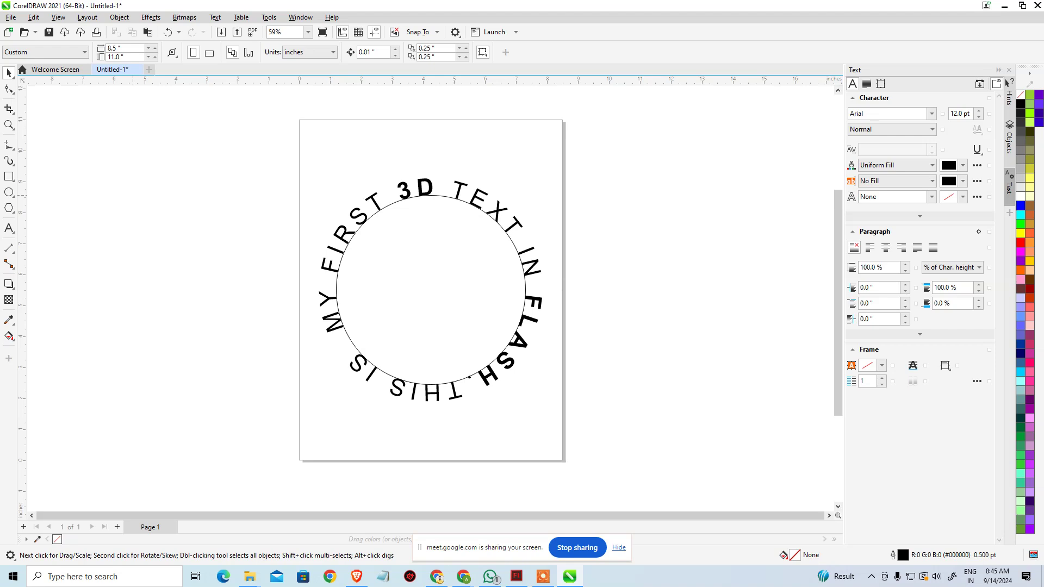
pyautogui.hotkey('ctrl', 'a')
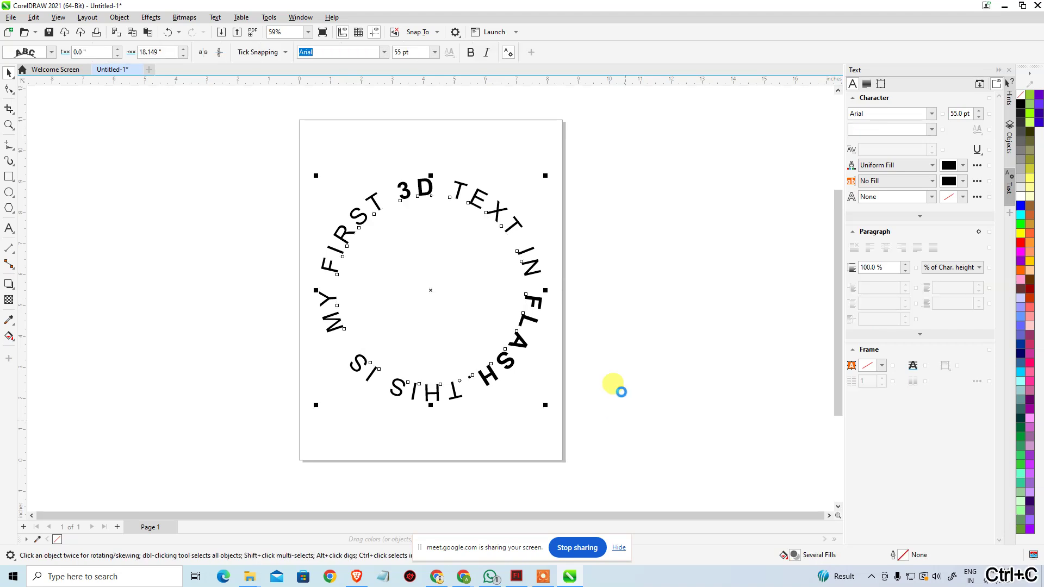
# - Switch to Adobe Flash Professional, create a new ActionScript 3.0 document and paste the copied circular text onto the stage
pyautogui.click(513, 577)
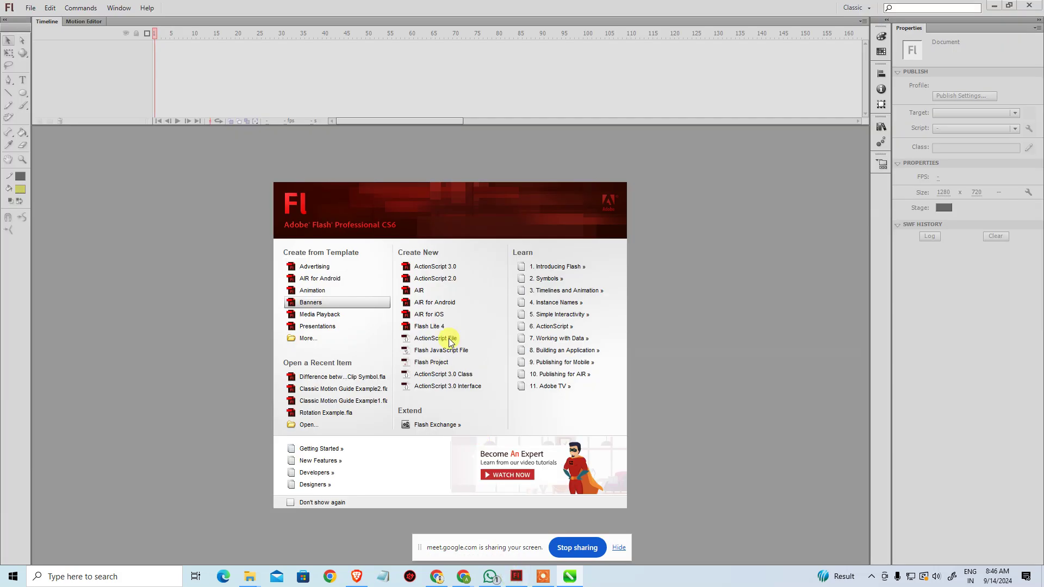
pyautogui.click(435, 266)
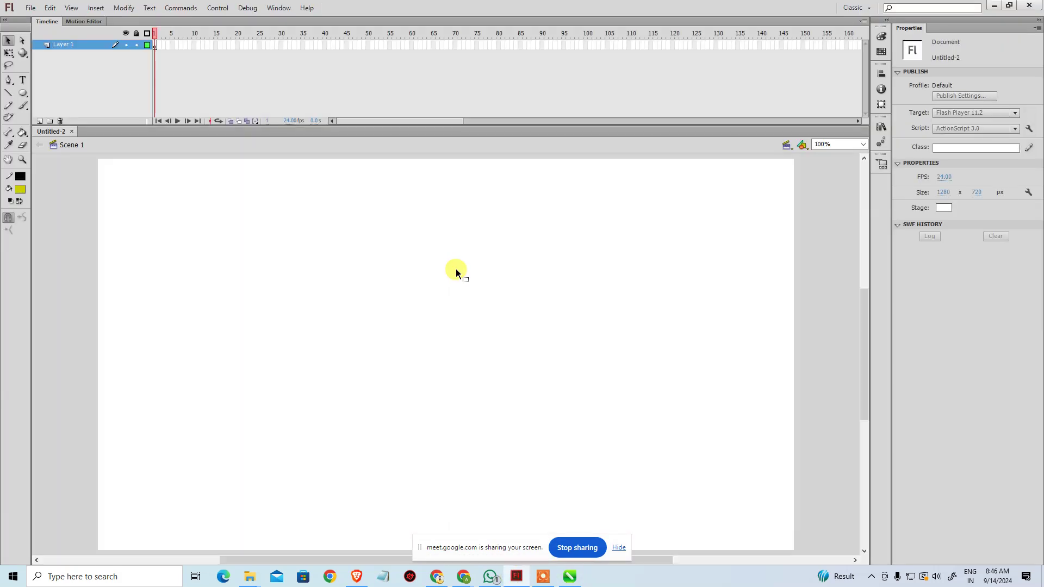
pyautogui.hotkey('ctrl', 'v')
pyautogui.hotkey('ctrl', 'v')
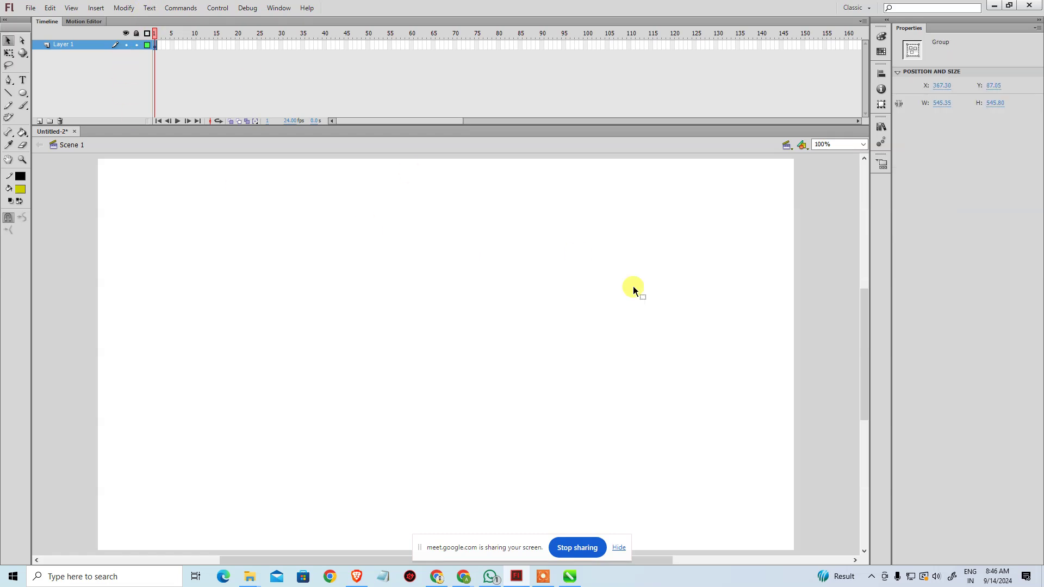
# - Break apart the pasted circular text group into individual letter text objects and check the separate letters
pyautogui.click(676, 289)
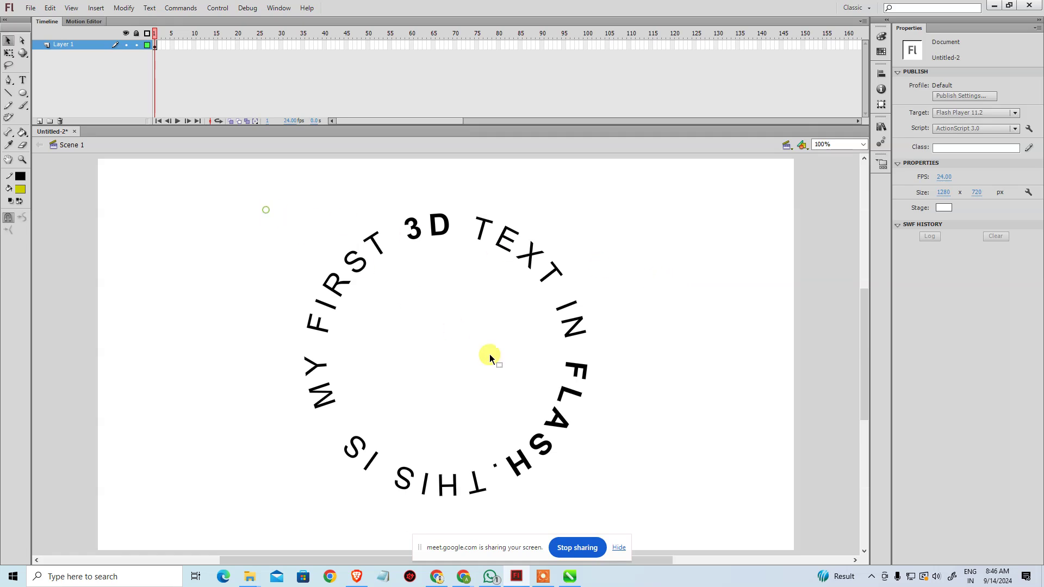
pyautogui.moveTo(256, 199); pyautogui.dragTo(629, 512)
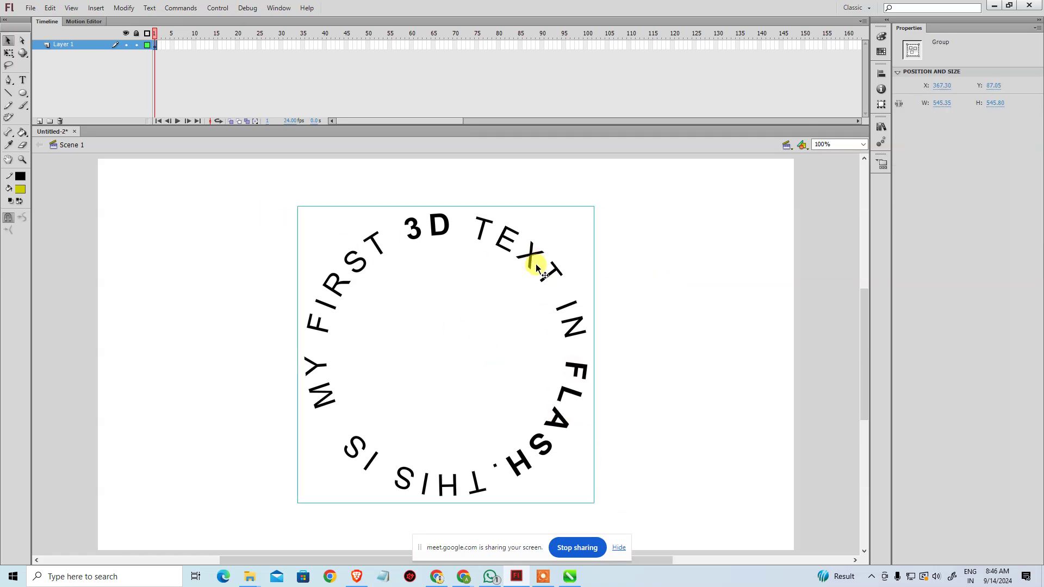
pyautogui.hotkey('ctrl', 'b')
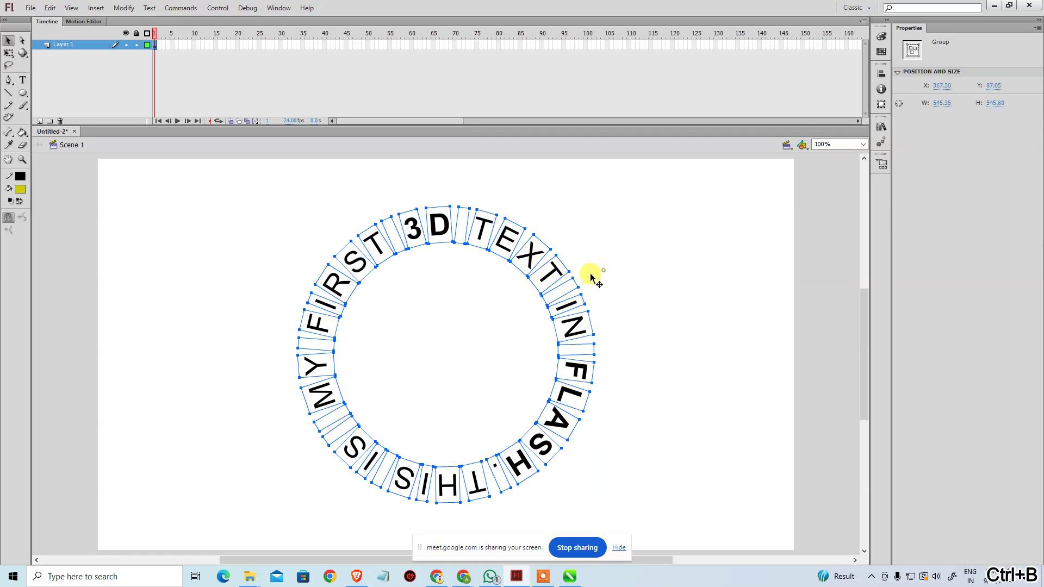
pyautogui.click(459, 228)
pyautogui.moveTo(450, 195); pyautogui.dragTo(497, 263)
pyautogui.click(566, 230)
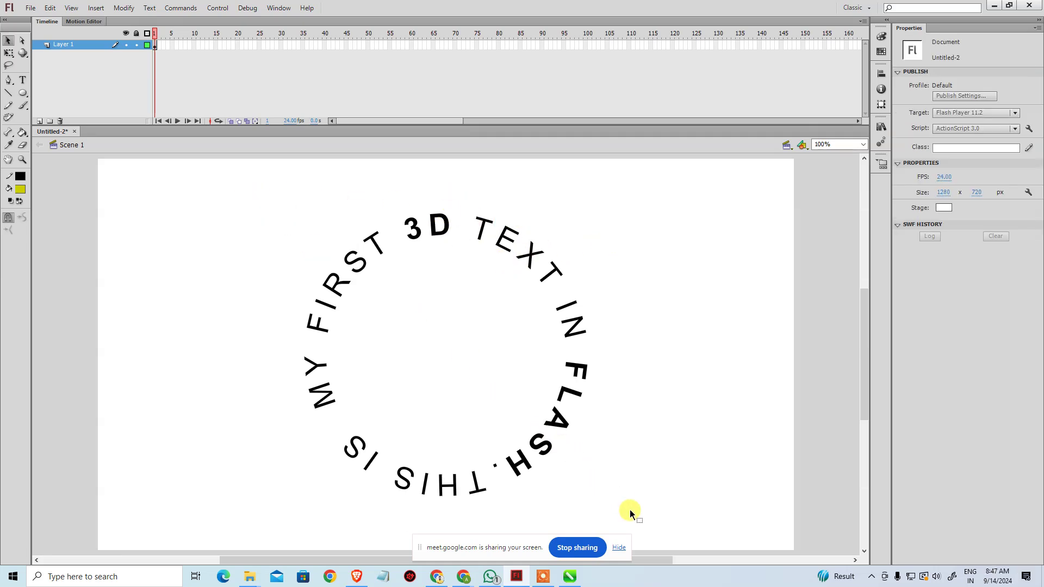
pyautogui.hotkey('ctrl', 'a')
pyautogui.click(663, 482)
# - Switch to CorelDRAW, close it, and return to Adobe Flash Professional
pyautogui.hotkey('alt', 'Tab')
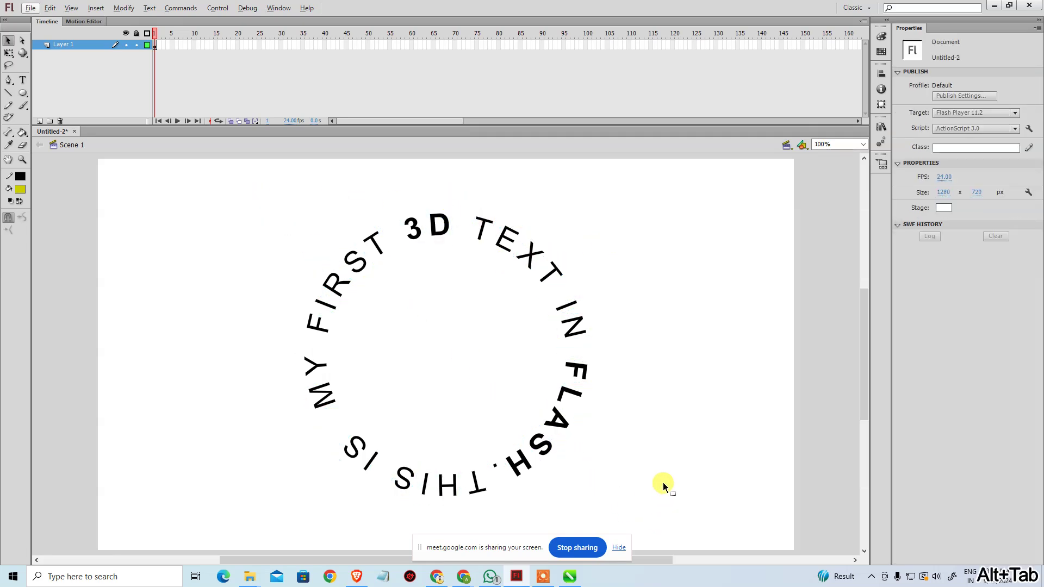
pyautogui.click(569, 576)
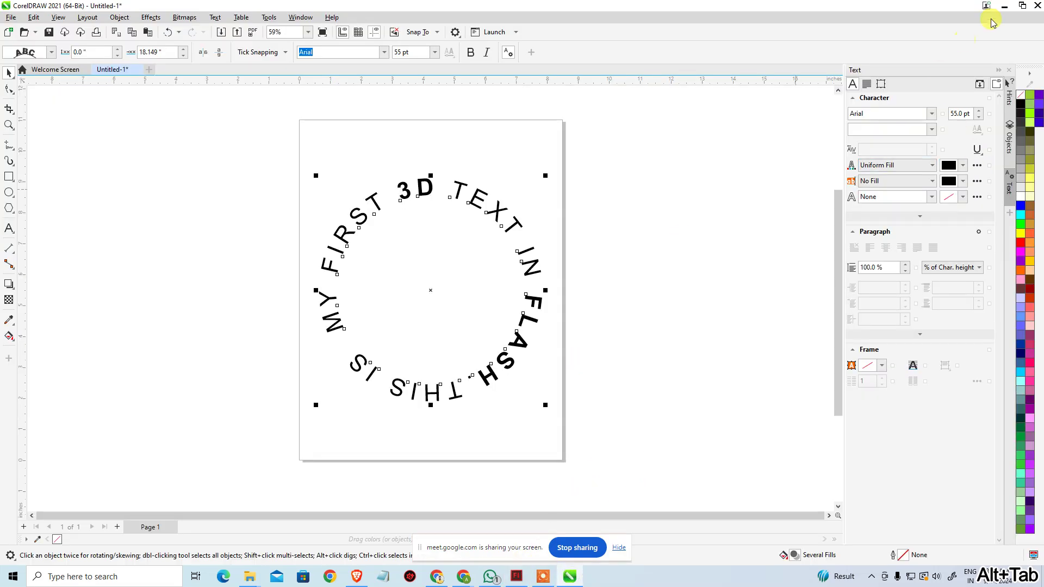
pyautogui.click(1036, 6)
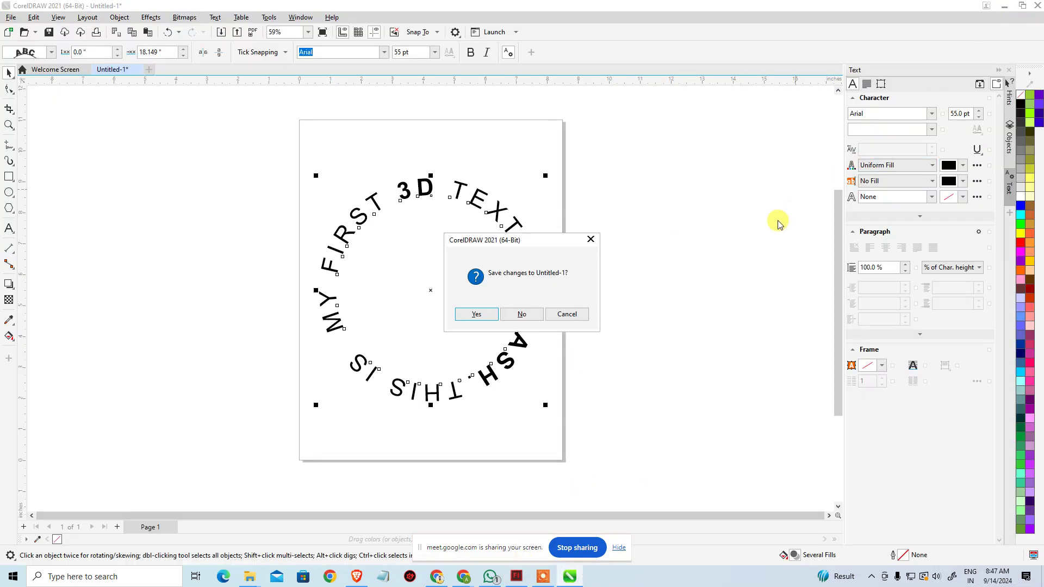
pyautogui.hotkey('alt', 'Tab')
pyautogui.press('Escape')
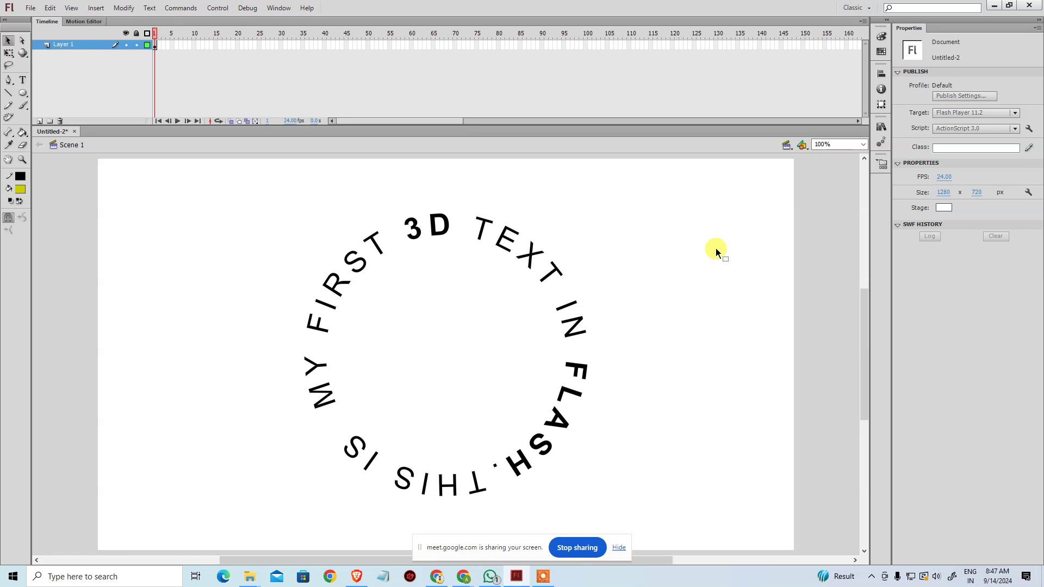
# - Set the anti-aliasing of all the circular text letters to Anti-alias for animation
pyautogui.hotkey('ctrl', 'a')
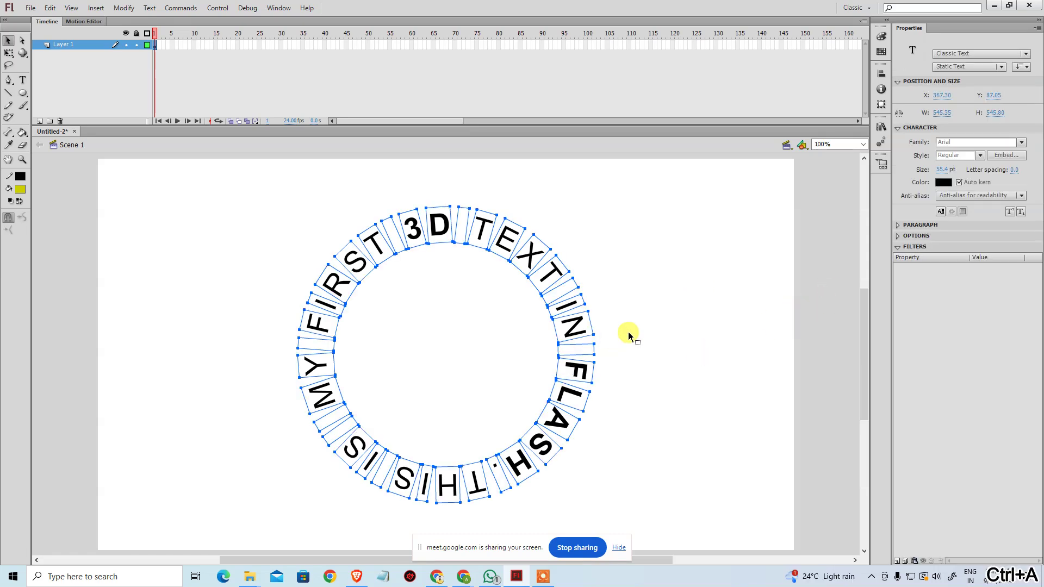
pyautogui.click(973, 196)
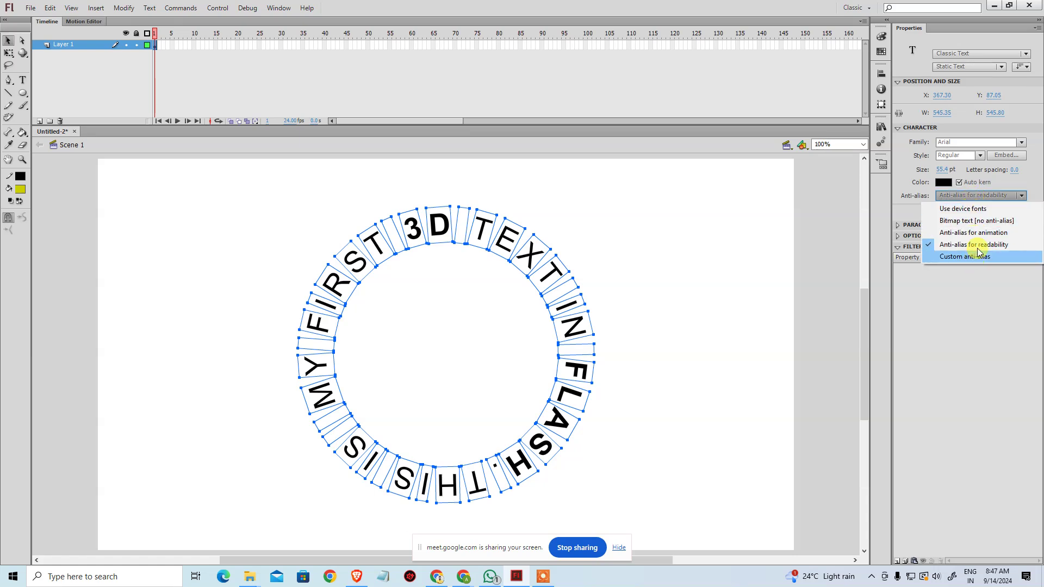
pyautogui.click(980, 233)
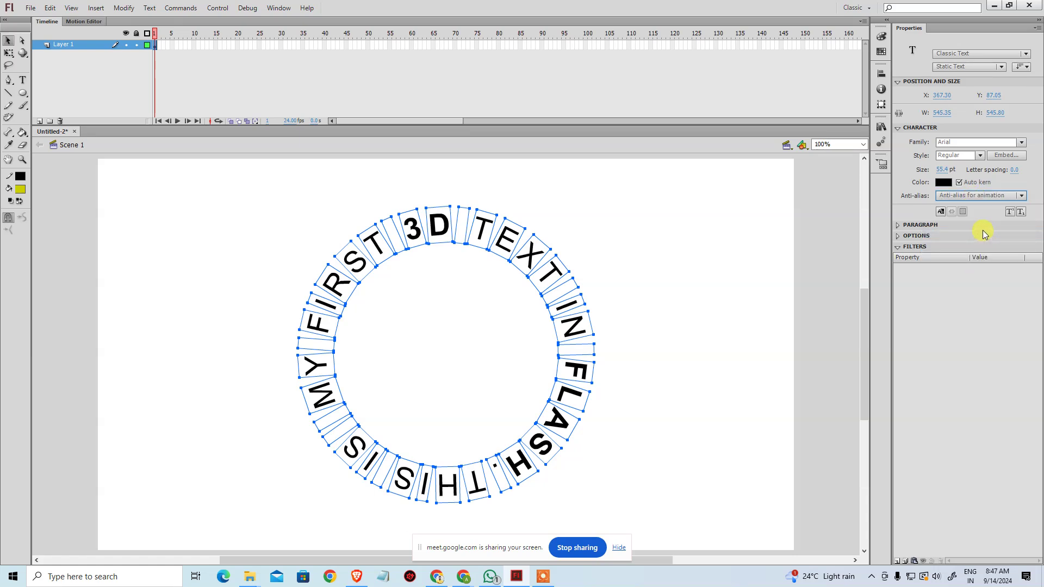
pyautogui.click(628, 299)
# - Convert all the circular letters into a Graphic symbol named "Graphic Text"
pyautogui.moveTo(244, 192); pyautogui.dragTo(696, 520)
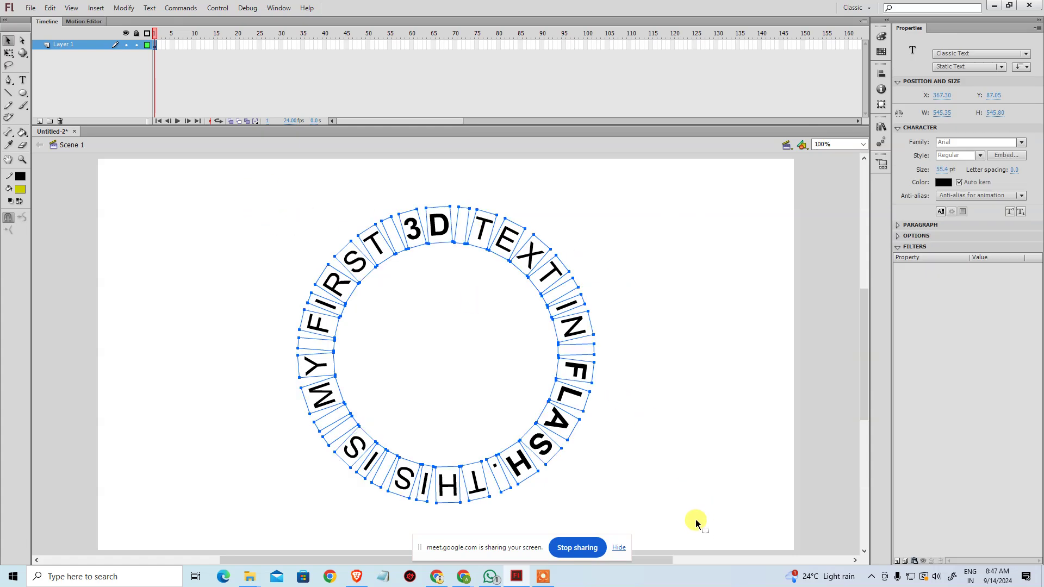
pyautogui.rightClick(548, 444)
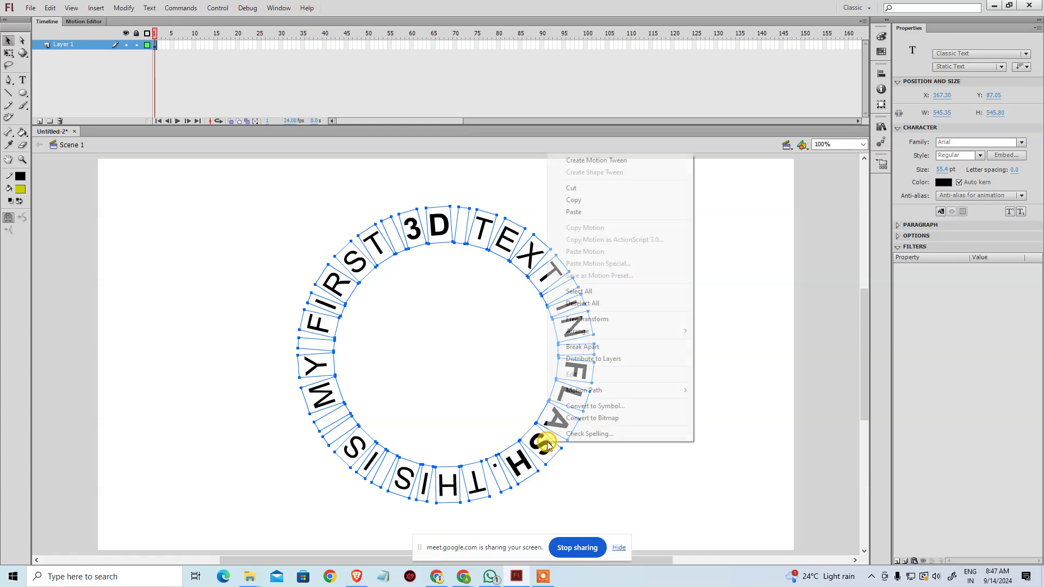
pyautogui.click(636, 407)
pyautogui.click(457, 138)
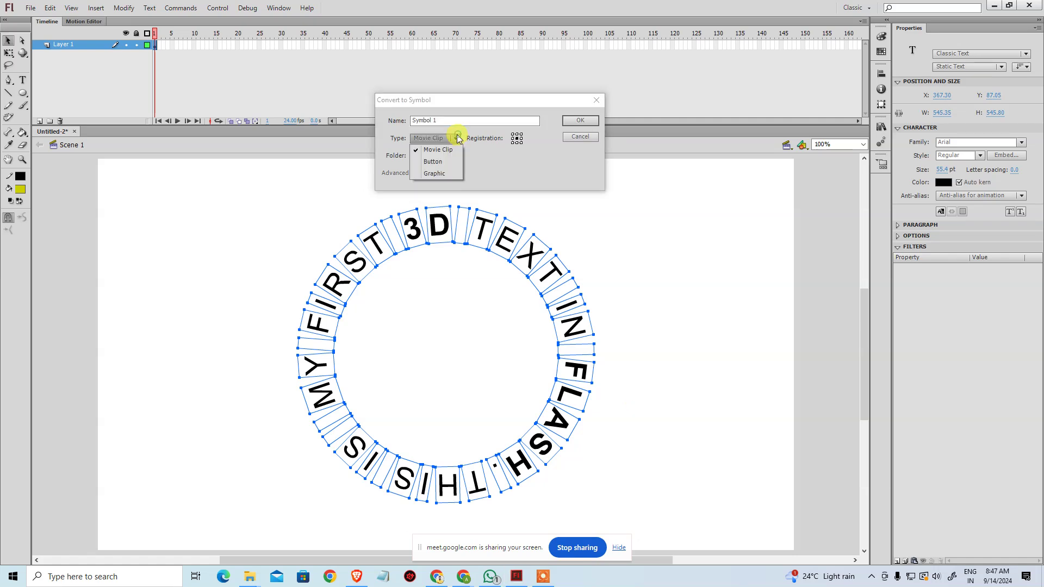
pyautogui.click(434, 174)
pyautogui.moveTo(441, 122); pyautogui.dragTo(343, 121)
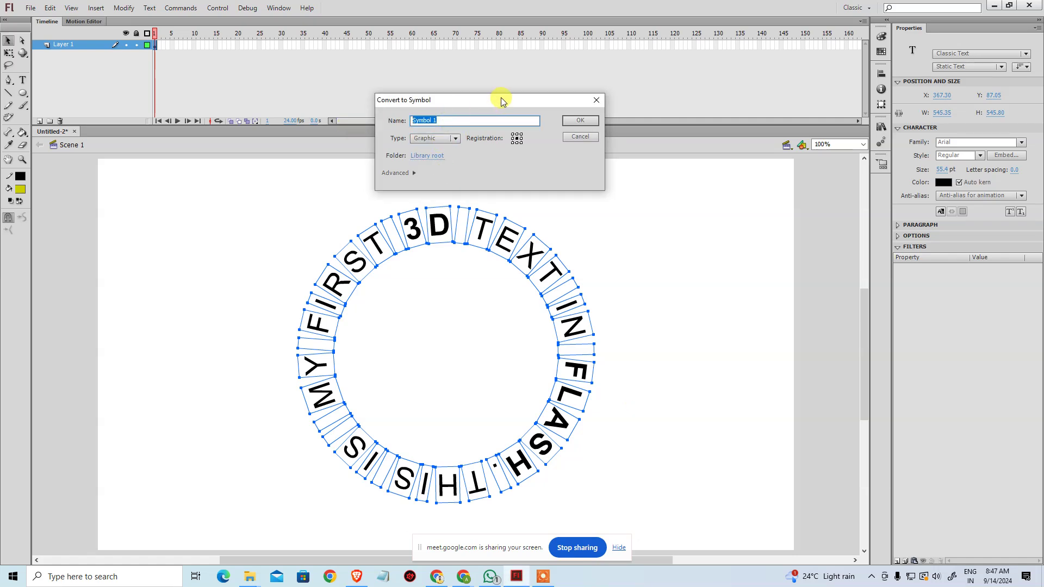
pyautogui.write('Graphic Text')
pyautogui.press('Return')
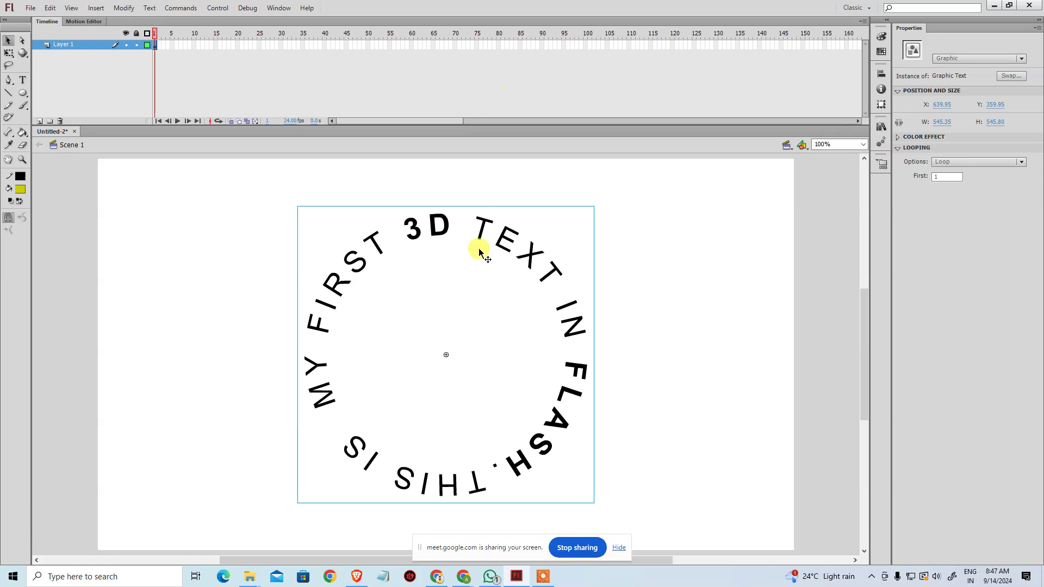
pyautogui.rightClick(440, 234)
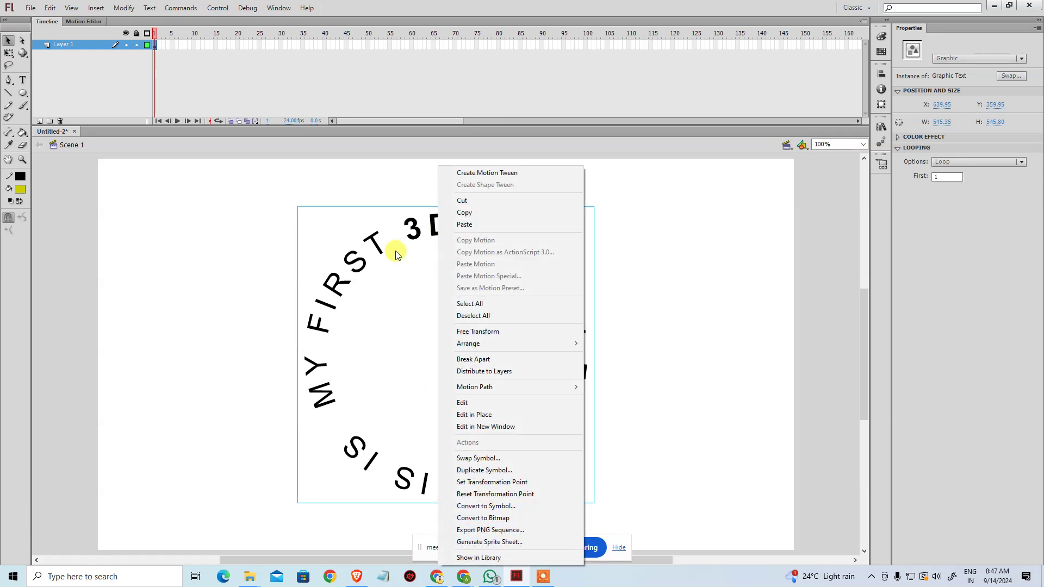
pyautogui.click(413, 224)
pyautogui.rightClick(414, 225)
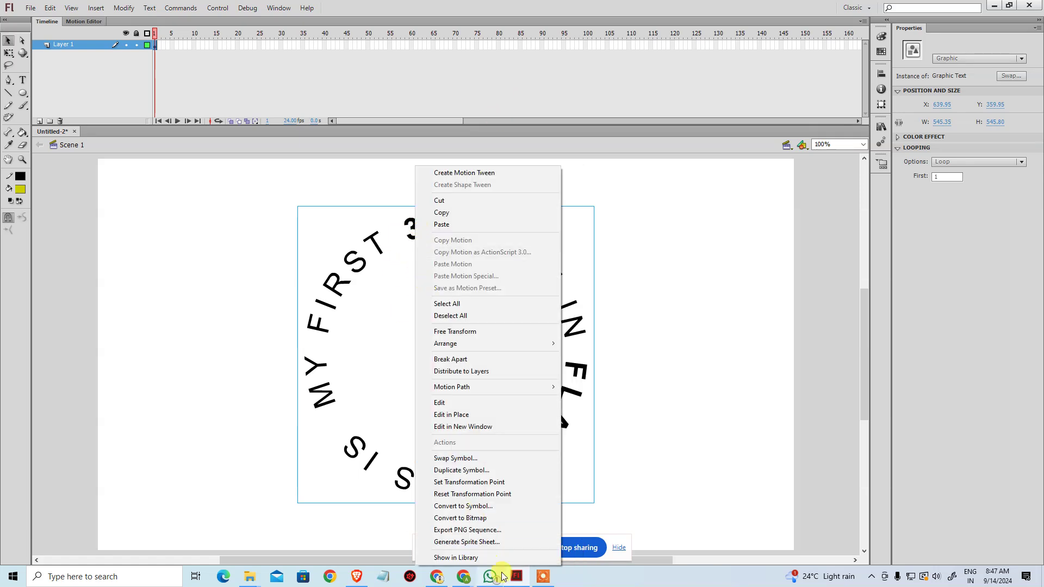
pyautogui.click(308, 258)
pyautogui.click(308, 258)
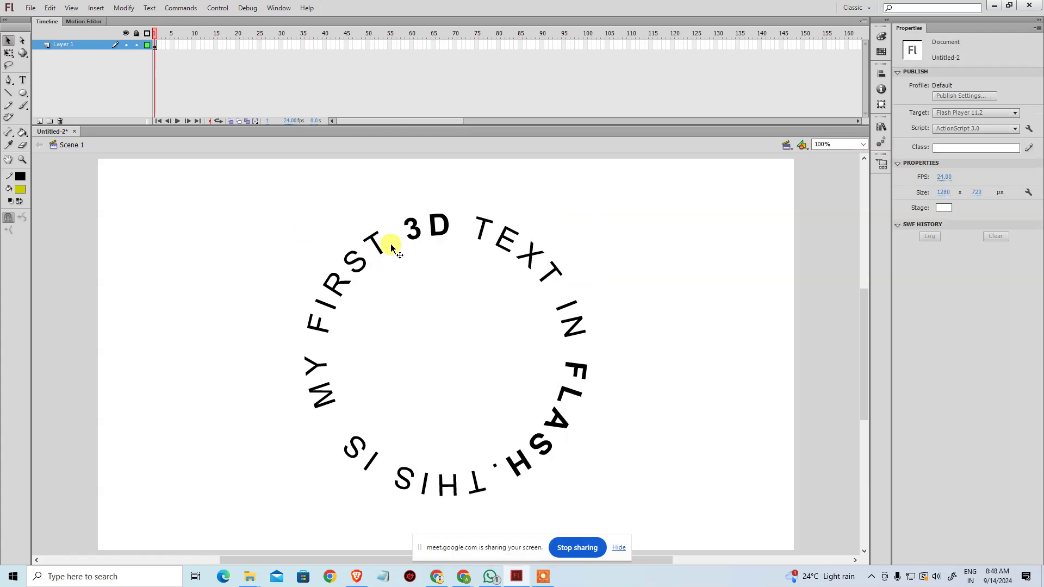
# - Convert the Graphic Text instance into a Movie Clip symbol named "Movie Clip Text"
pyautogui.click(507, 262)
pyautogui.click(124, 8)
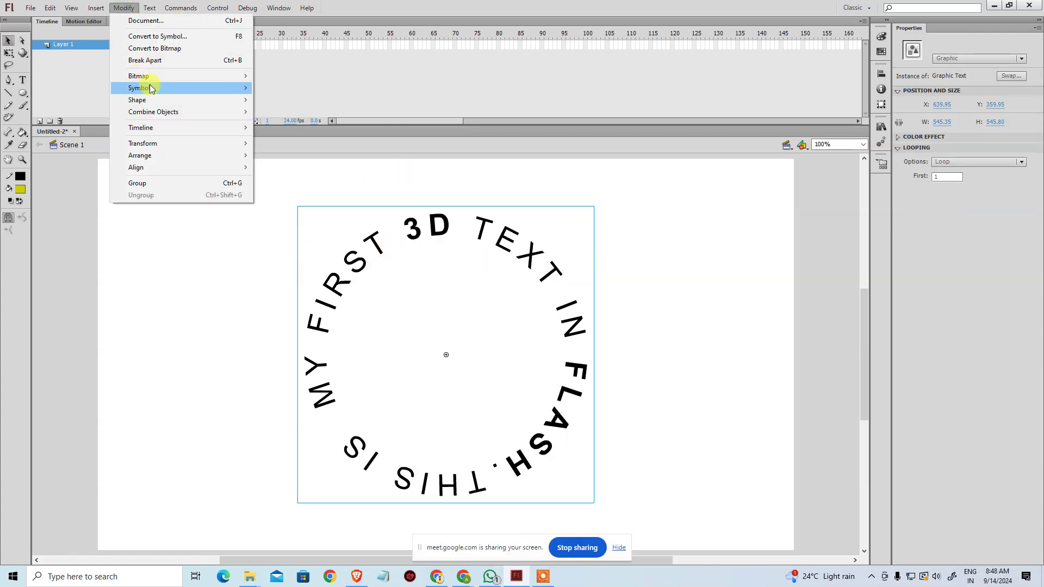
pyautogui.click(164, 36)
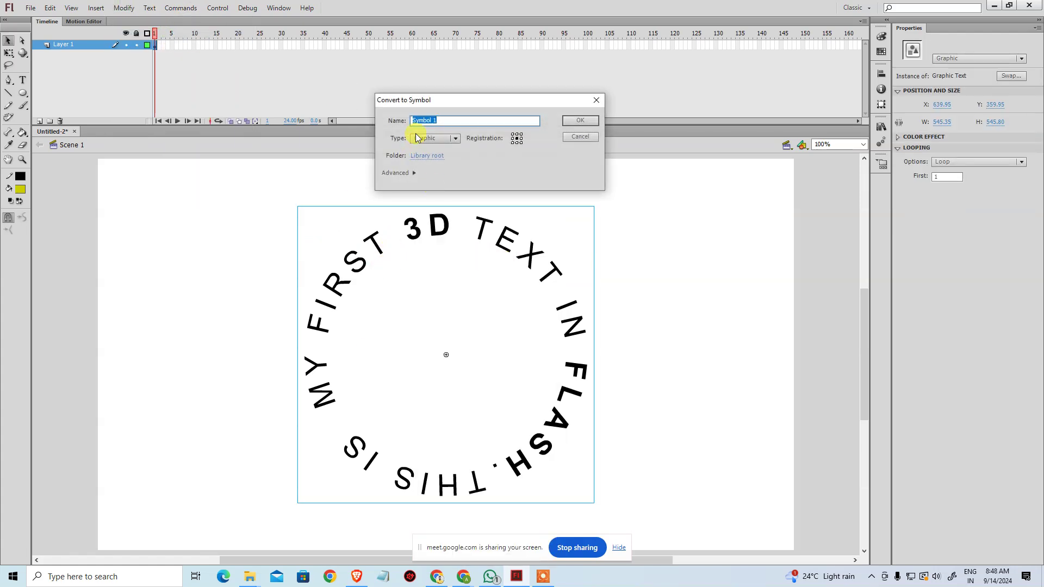
pyautogui.click(438, 138)
pyautogui.click(435, 153)
pyautogui.click(445, 121)
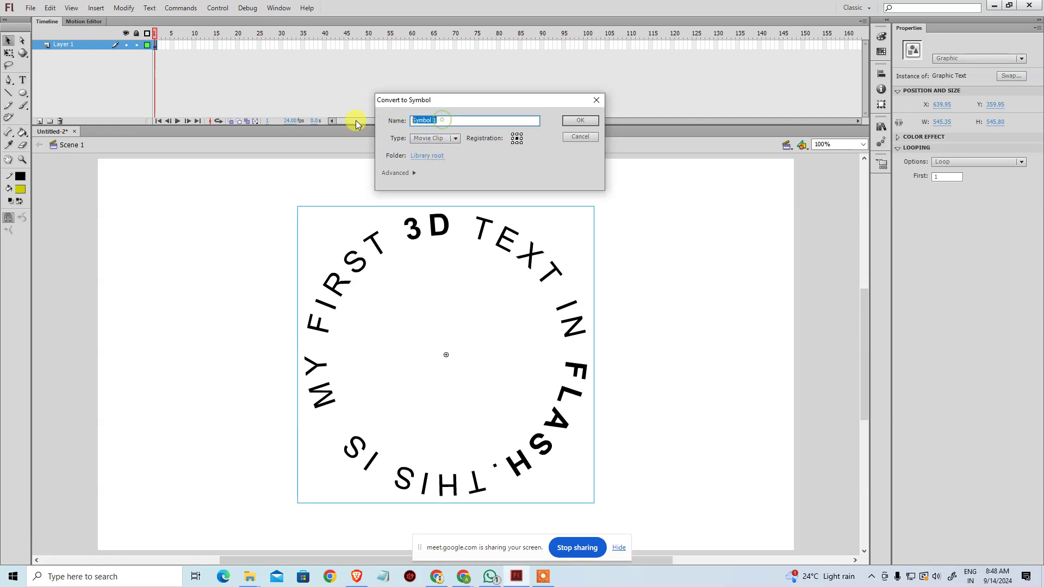
pyautogui.write('Movie Clip Text')
pyautogui.press('Return')
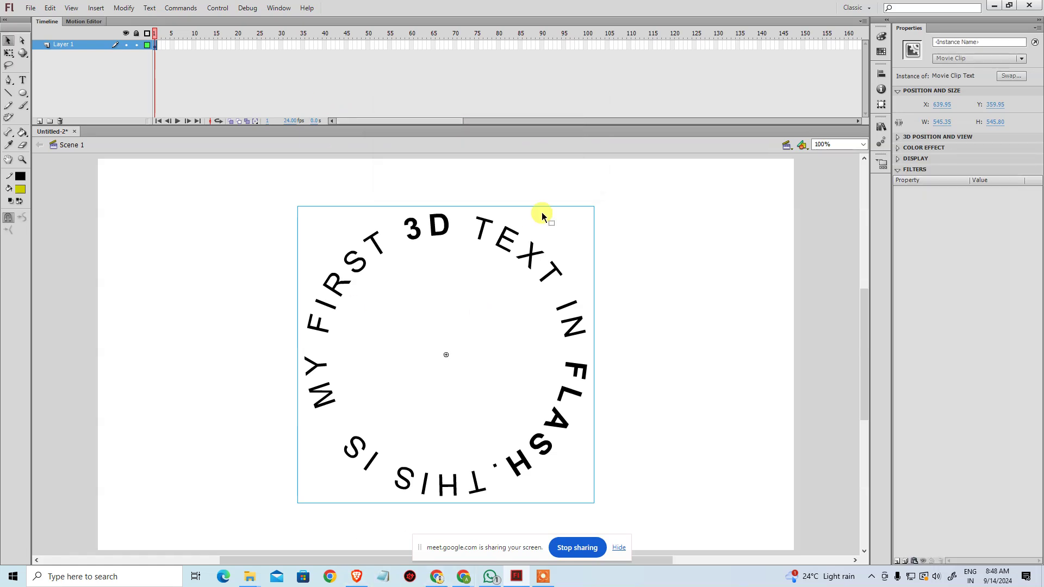
# - Open the Movie Clip Text symbol for editing and insert a keyframe at frame 60 of Layer 1
pyautogui.doubleClick(445, 233)
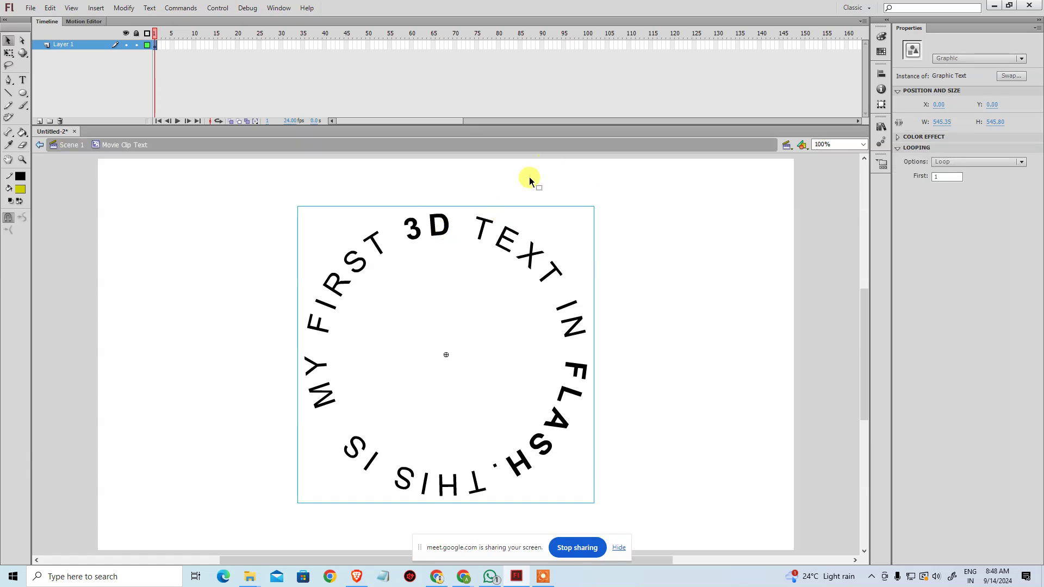
pyautogui.click(411, 44)
pyautogui.rightClick(411, 44)
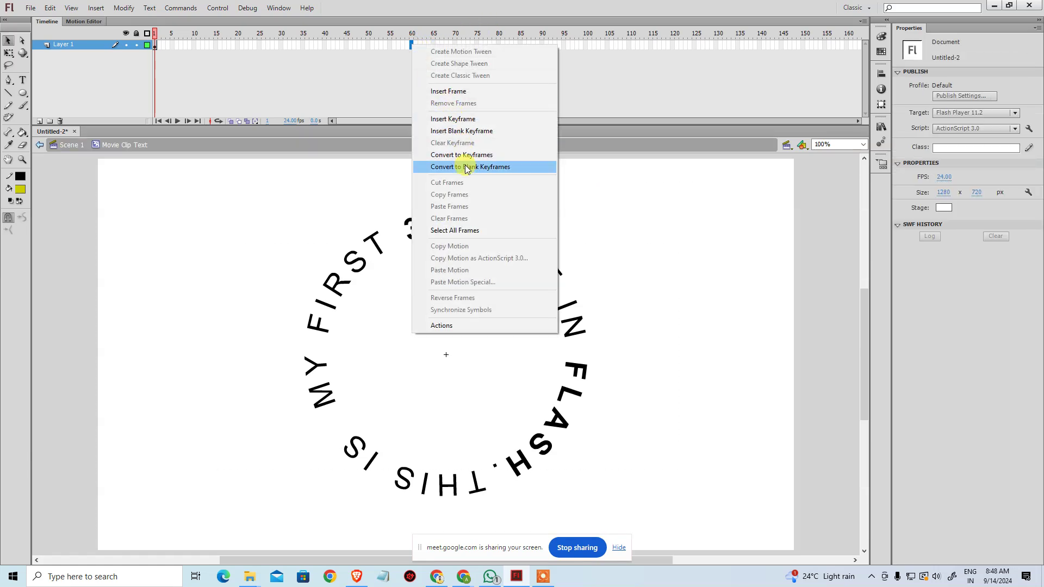
pyautogui.click(467, 119)
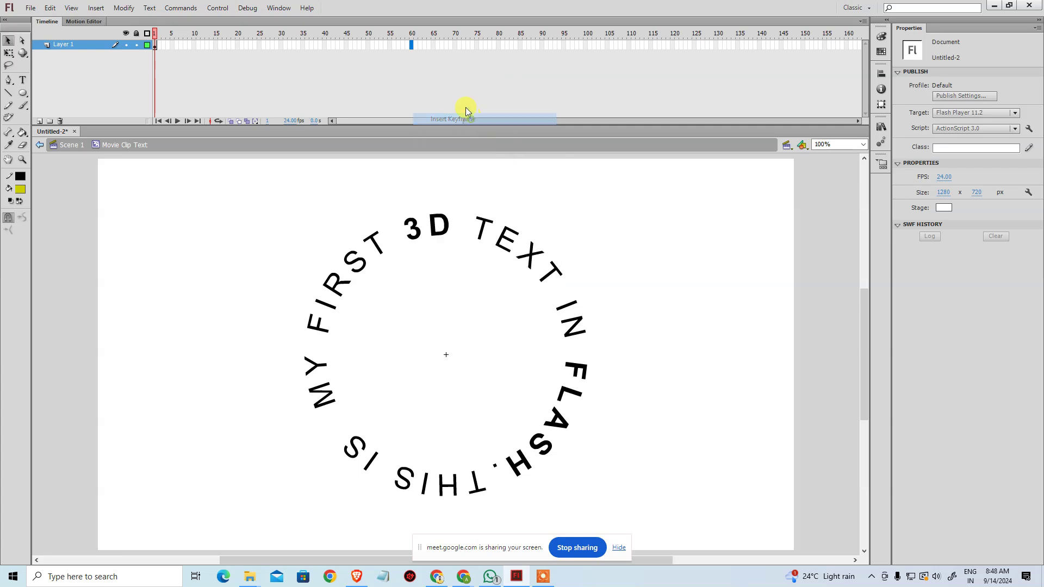
# - Create a classic tween between the two keyframes with one clockwise (CW) rotation, and scrub through the animation
pyautogui.rightClick(352, 44)
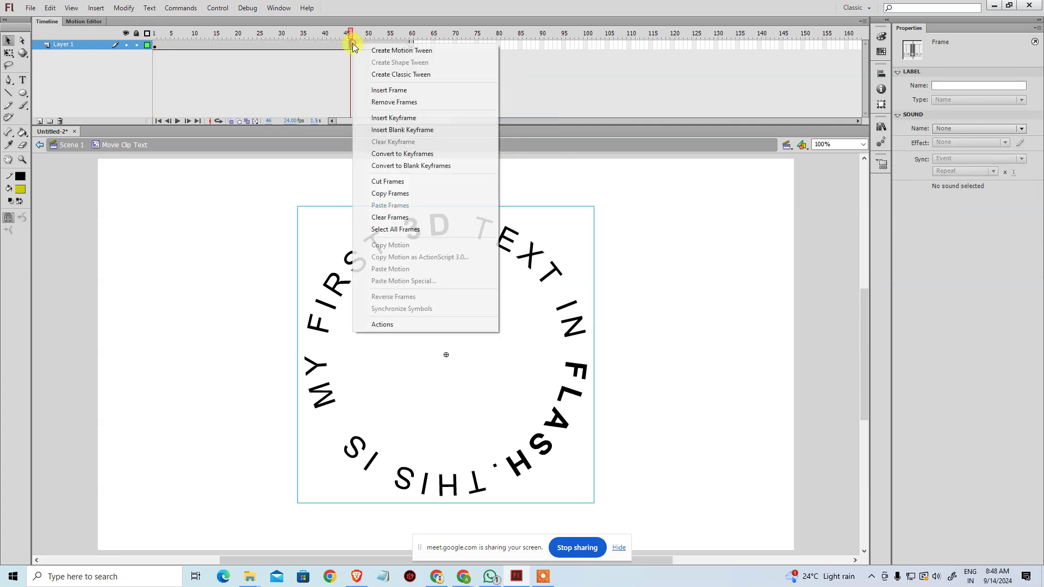
pyautogui.click(432, 75)
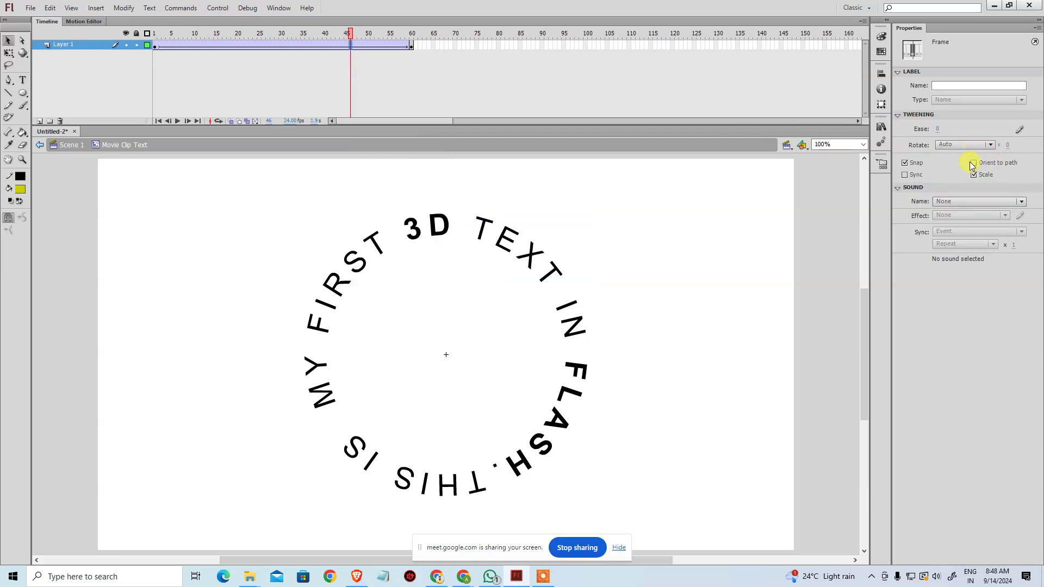
pyautogui.click(953, 147)
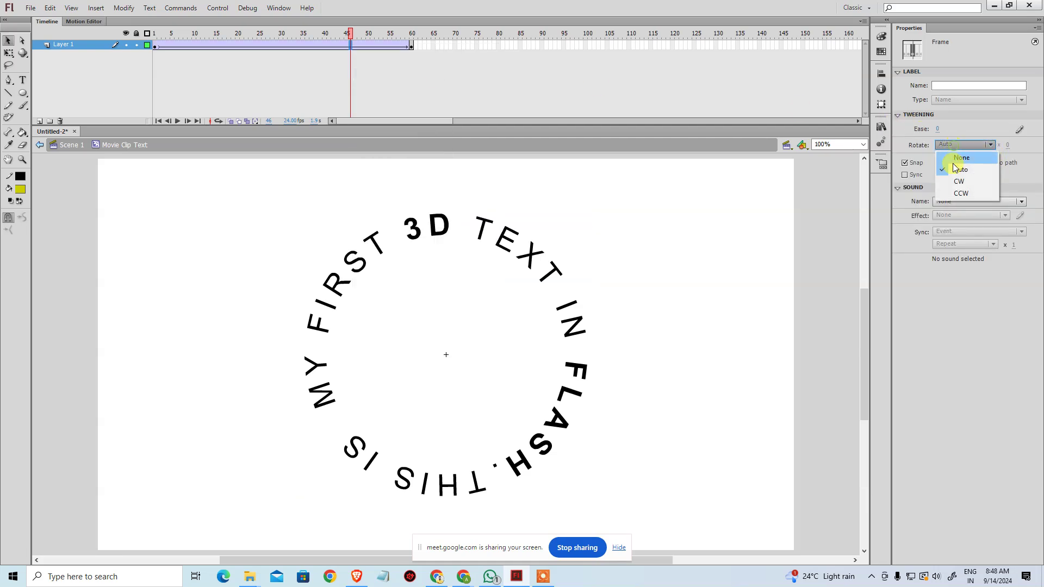
pyautogui.click(957, 181)
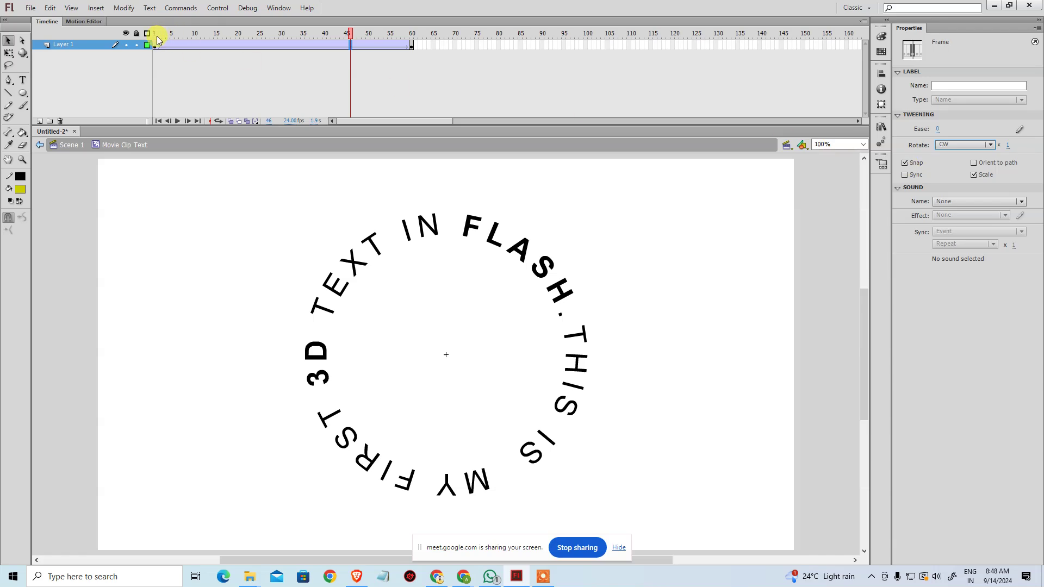
pyautogui.moveTo(157, 39); pyautogui.dragTo(145, 78)
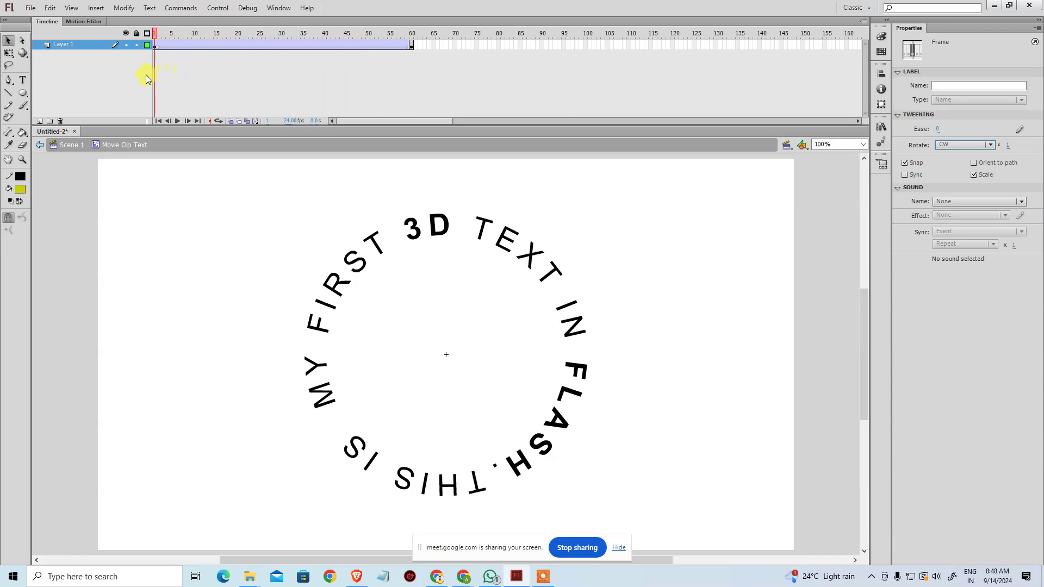
# - Return to Scene 1, test the movie to view the rotating text, and close the preview
pyautogui.doubleClick(119, 214)
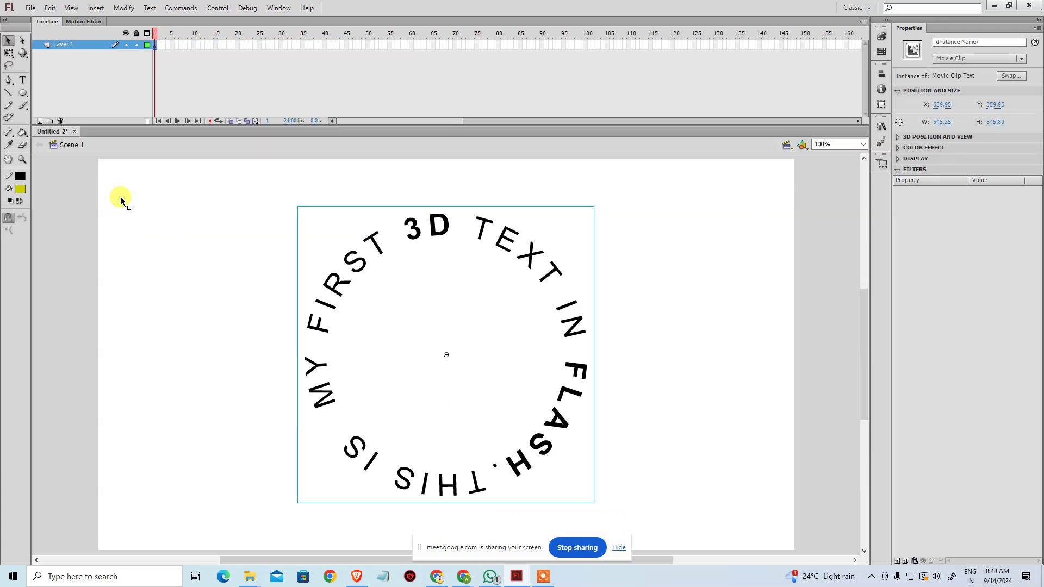
pyautogui.hotkey('ctrl', 'Return')
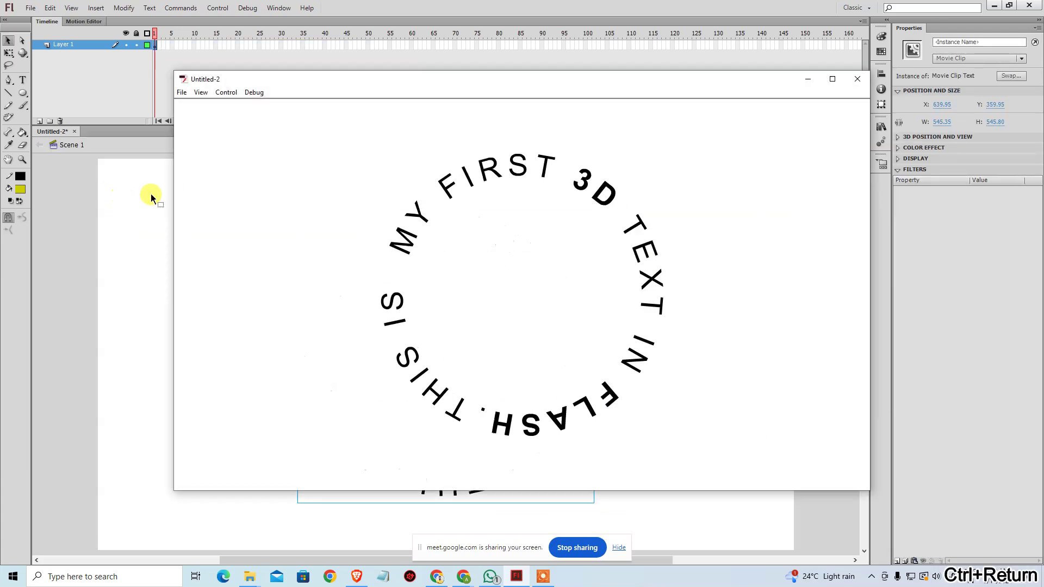
pyautogui.click(857, 79)
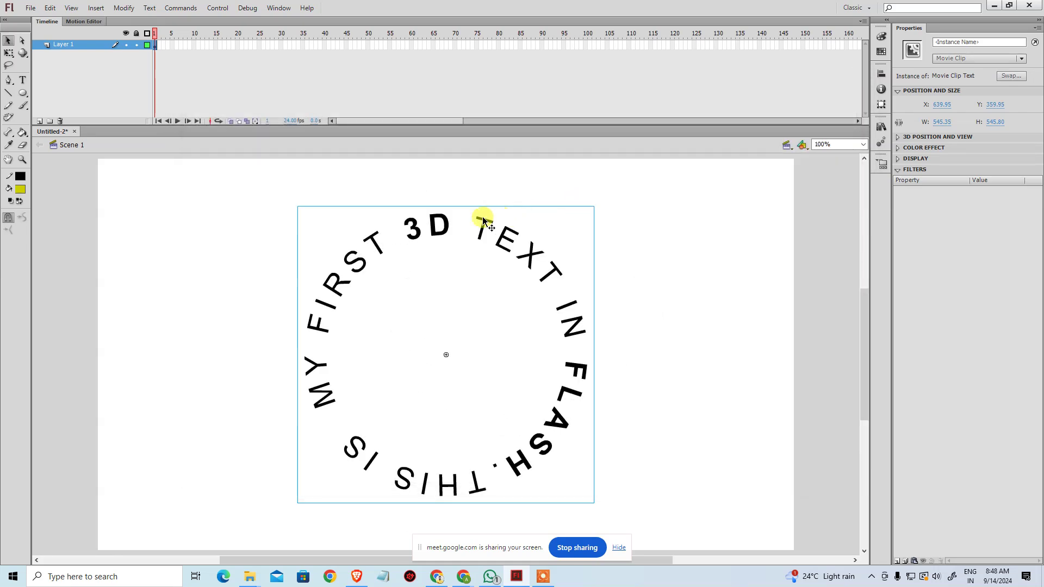
# - Copy all frames inside the Movie Clip Text symbol, paste them after the existing ones to extend the rotation to frame 120, and return to Scene 1
pyautogui.doubleClick(445, 231)
pyautogui.hotkey('ctrl', 'alt', 'a')
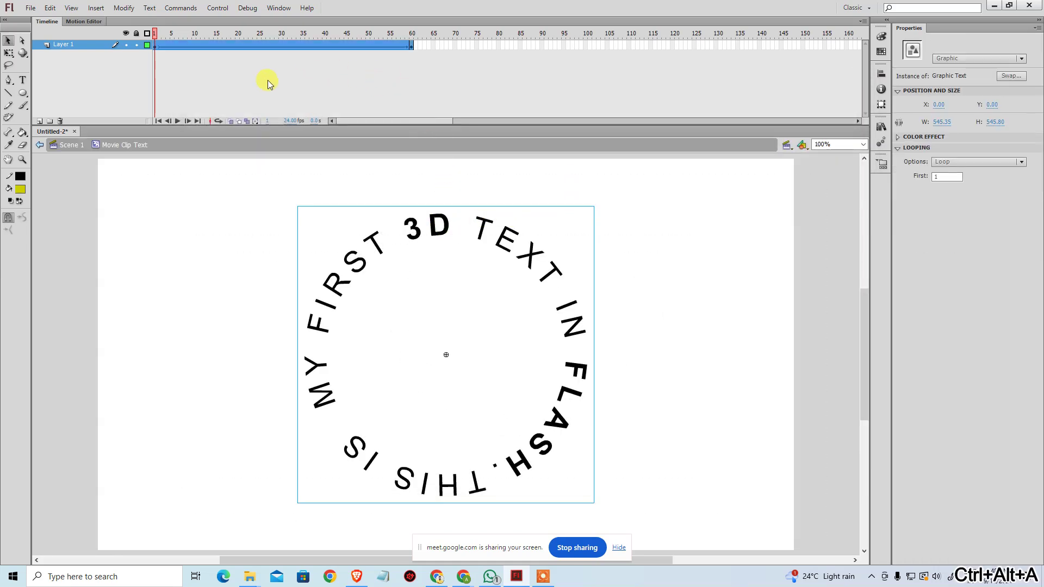
pyautogui.hotkey('ctrl', 'alt', 'c')
pyautogui.hotkey('ctrl', 'alt', 'v')
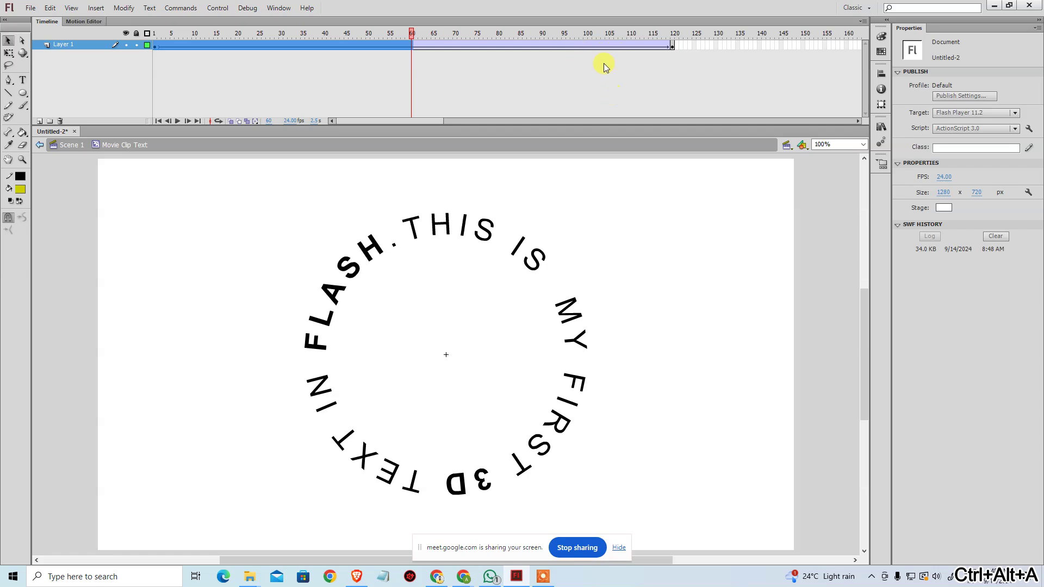
pyautogui.click(672, 43)
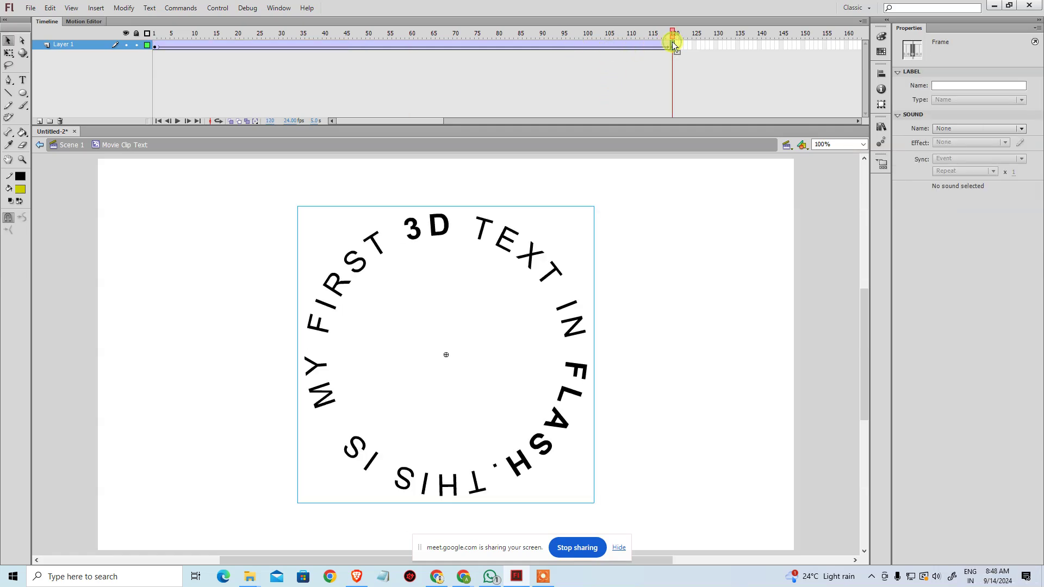
pyautogui.doubleClick(662, 259)
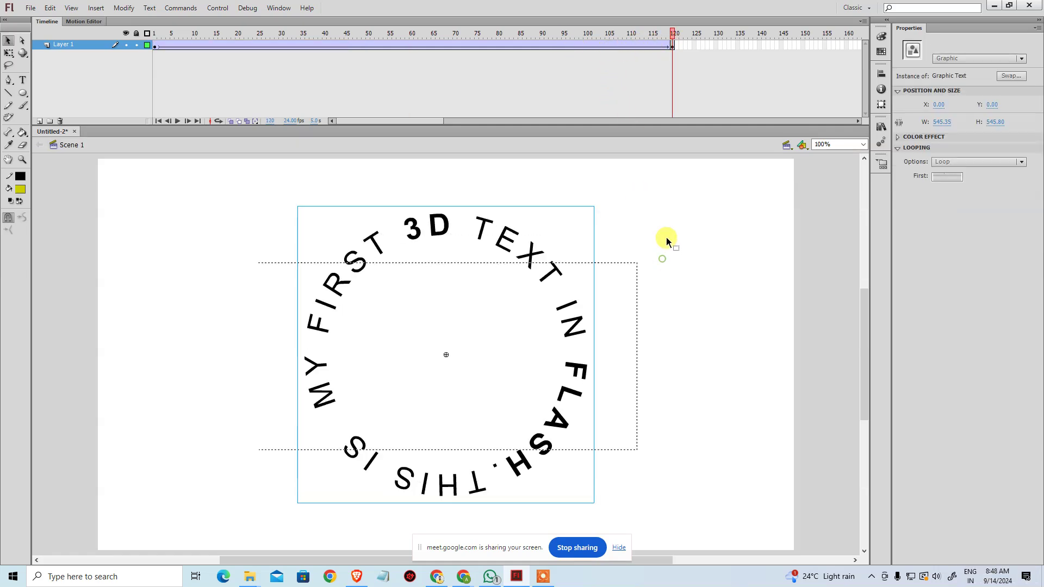
# - Skew and rotate the Movie Clip Text instance with Free Transform into a tilted ellipse, about 1436 by 467 px overall
pyautogui.press('q')
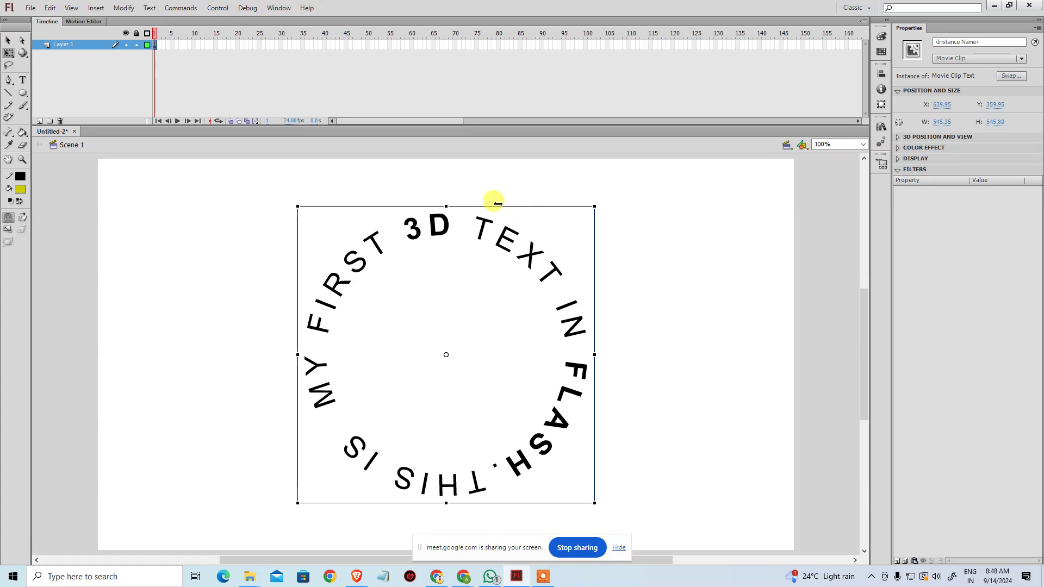
pyautogui.moveTo(494, 206); pyautogui.dragTo(715, 212)
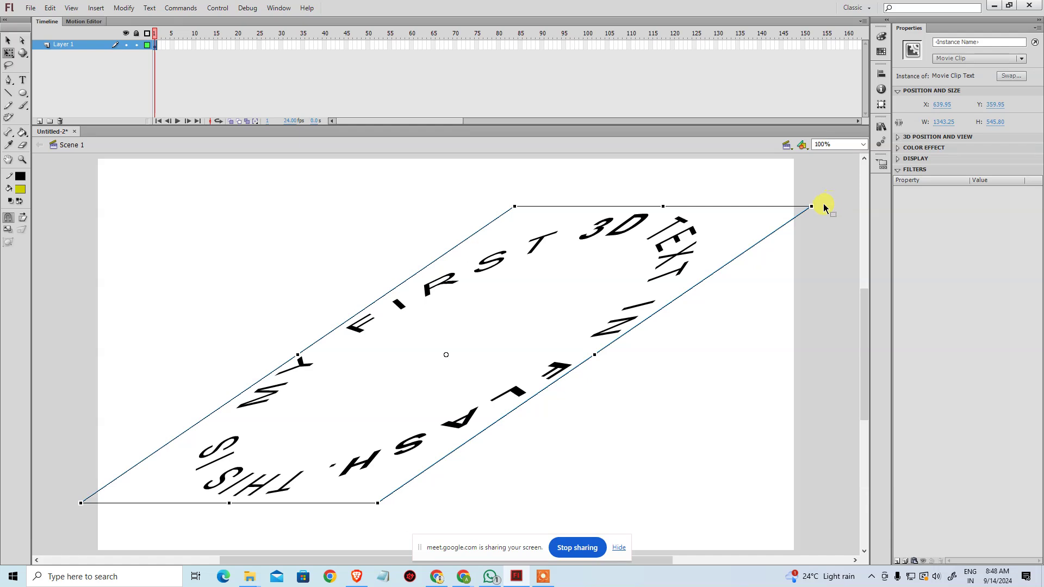
pyautogui.moveTo(821, 203); pyautogui.dragTo(863, 294)
pyautogui.click(726, 210)
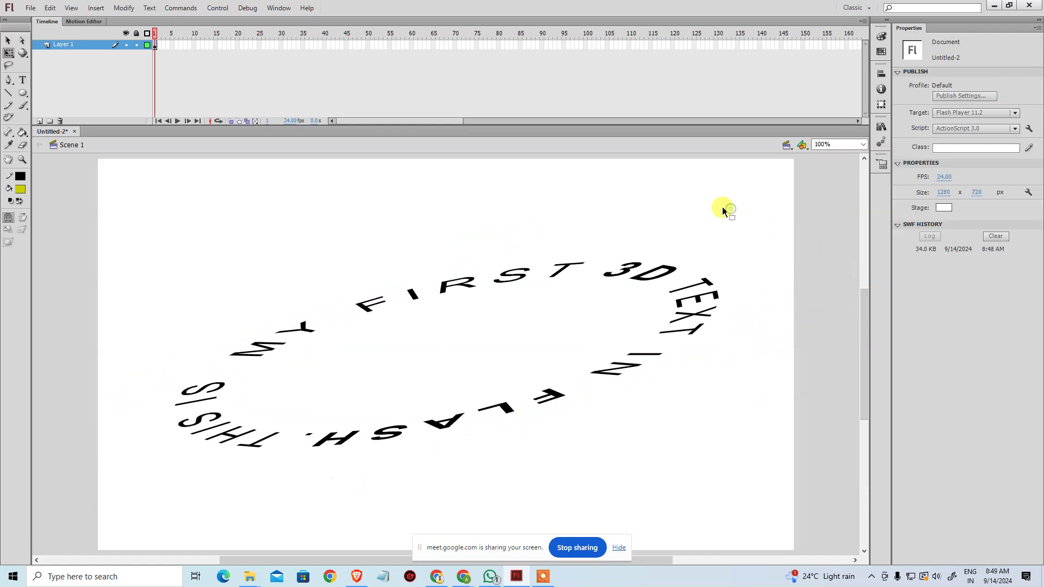
# - Copy the tilted text instance and paste it in place on a new layer above Layer 1
pyautogui.click(7, 40)
pyautogui.click(413, 396)
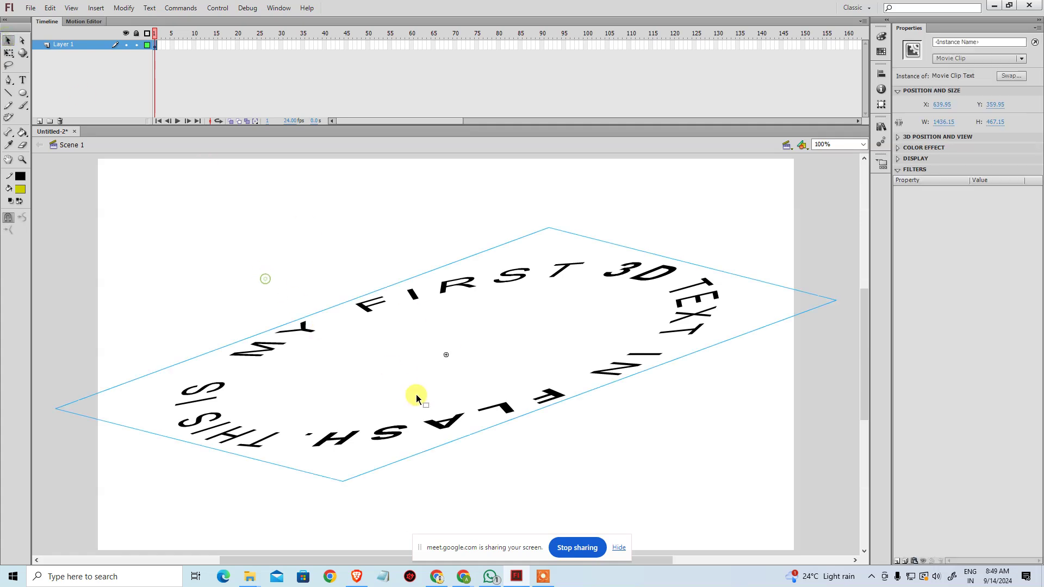
pyautogui.hotkey('ctrl', 'c')
pyautogui.click(40, 120)
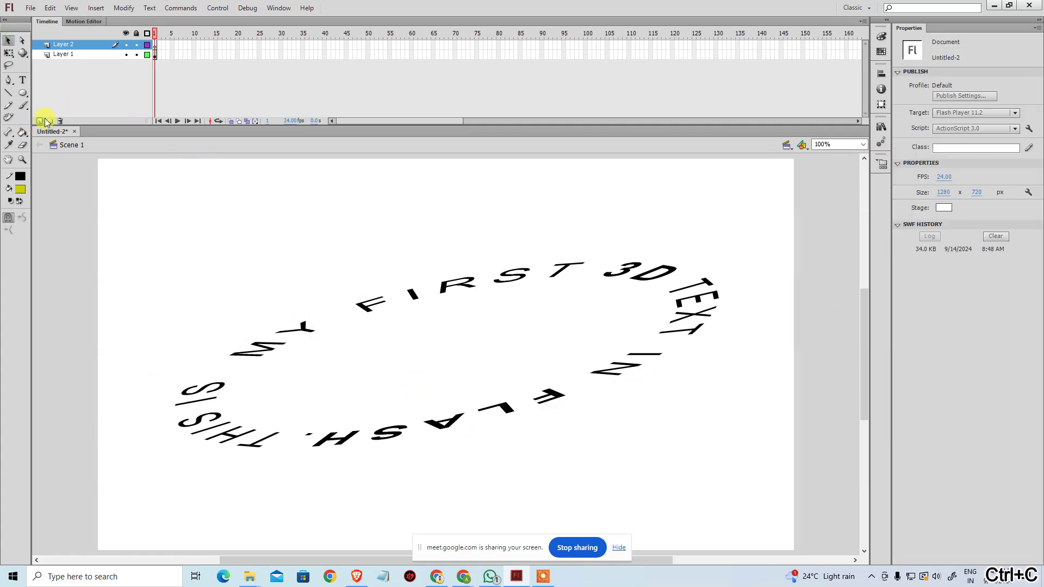
pyautogui.hotkey('ctrl', 'v')
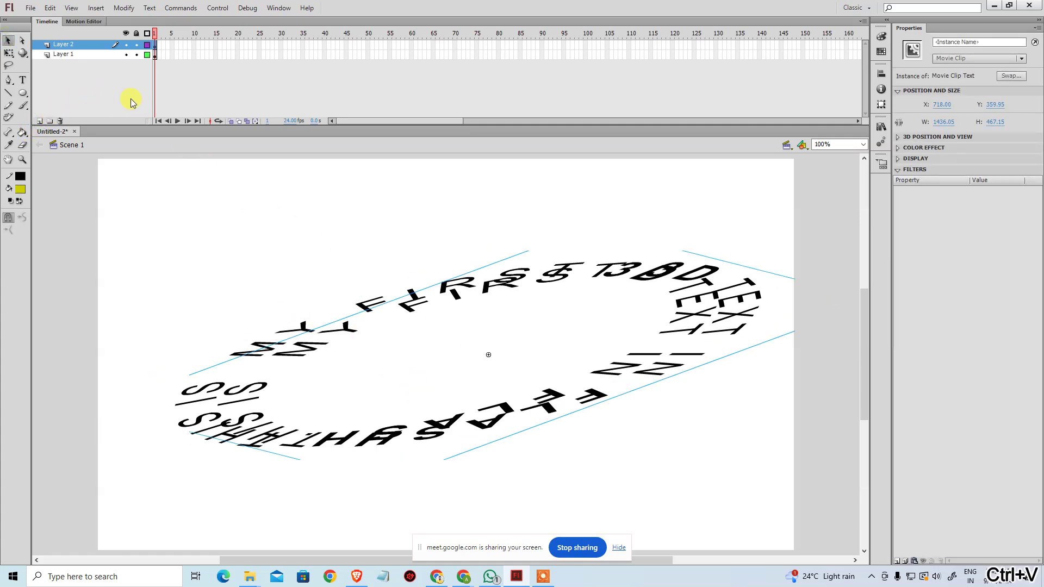
pyautogui.hotkey('ctrl', 'z')
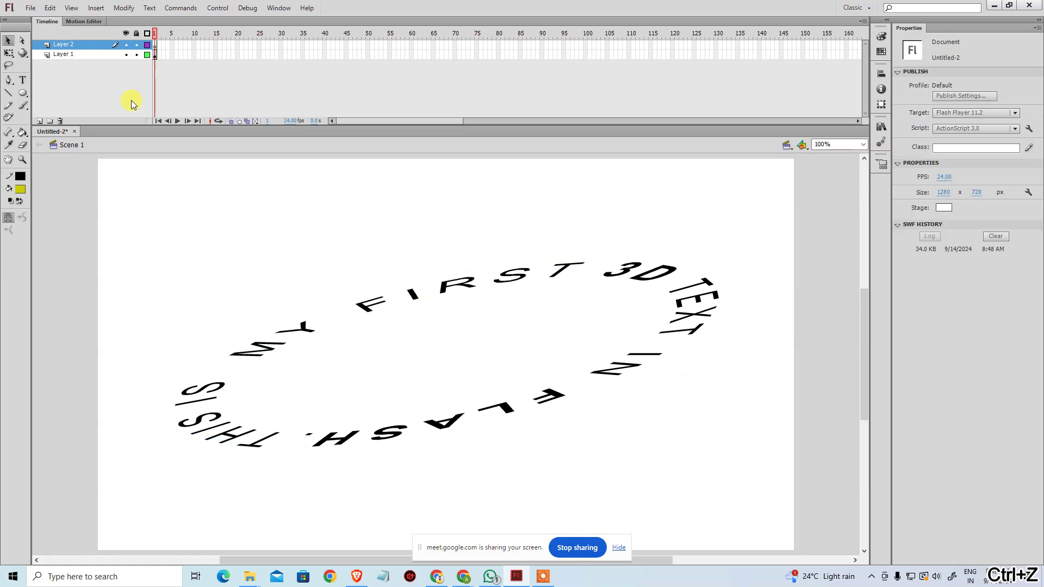
pyautogui.hotkey('ctrl', 'shift', 'v')
# - Rotate the Layer 2 text copy clockwise about its left corner so it hangs below the original, and nudge it up 10 px
pyautogui.press('q')
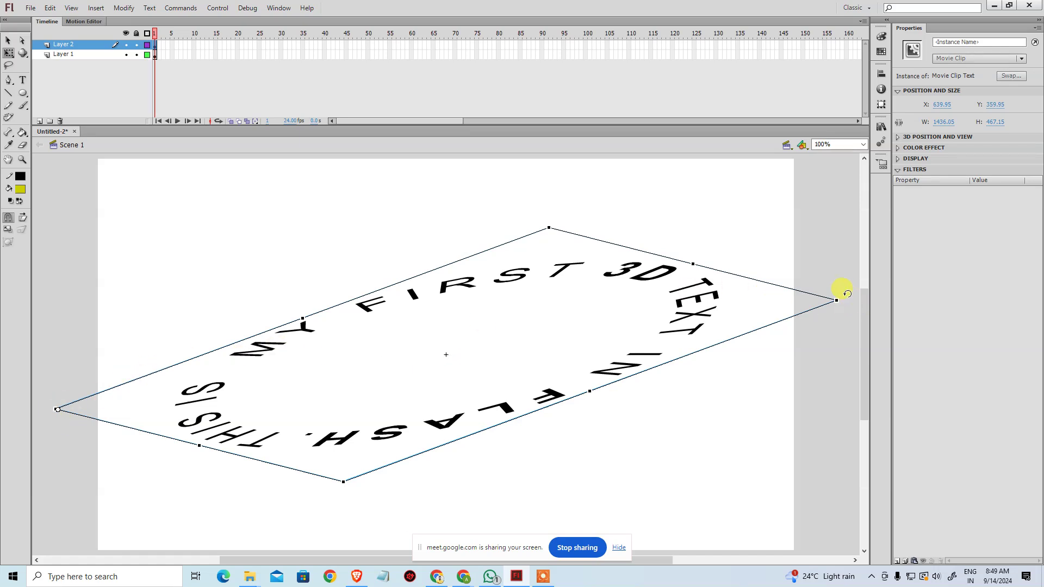
pyautogui.moveTo(847, 294); pyautogui.dragTo(856, 350)
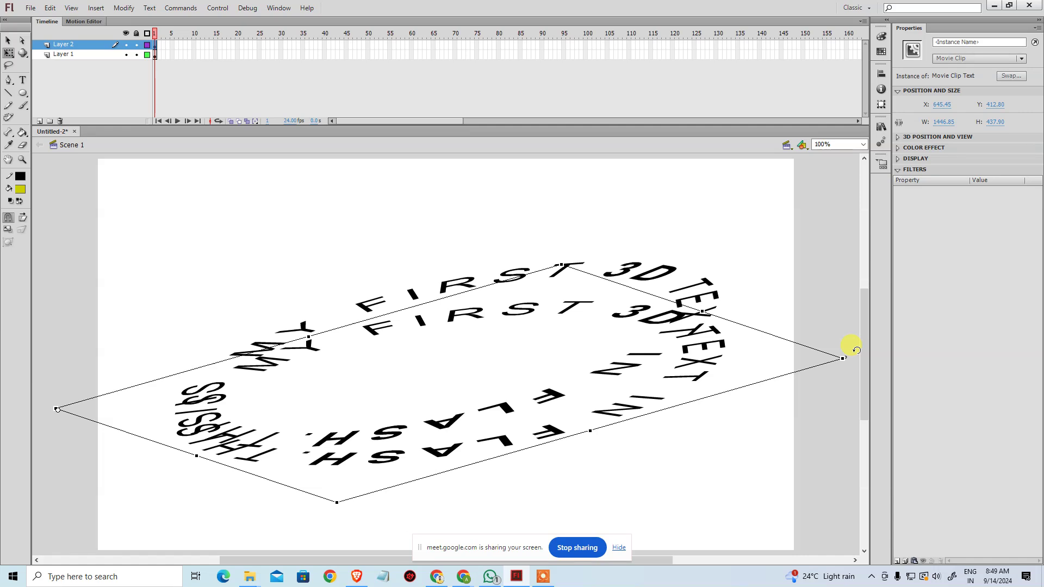
pyautogui.moveTo(856, 350); pyautogui.dragTo(863, 369)
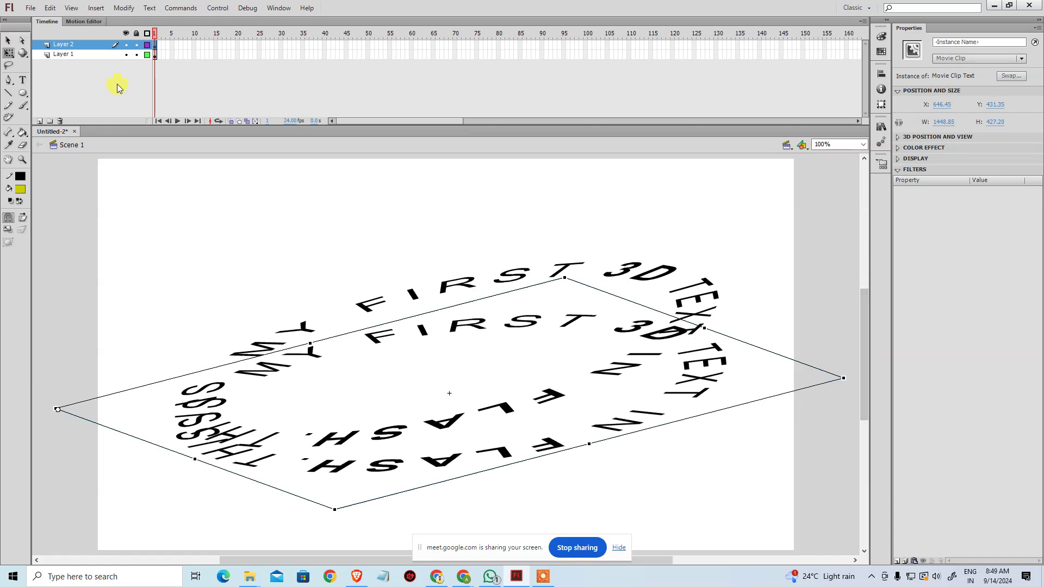
pyautogui.click(8, 40)
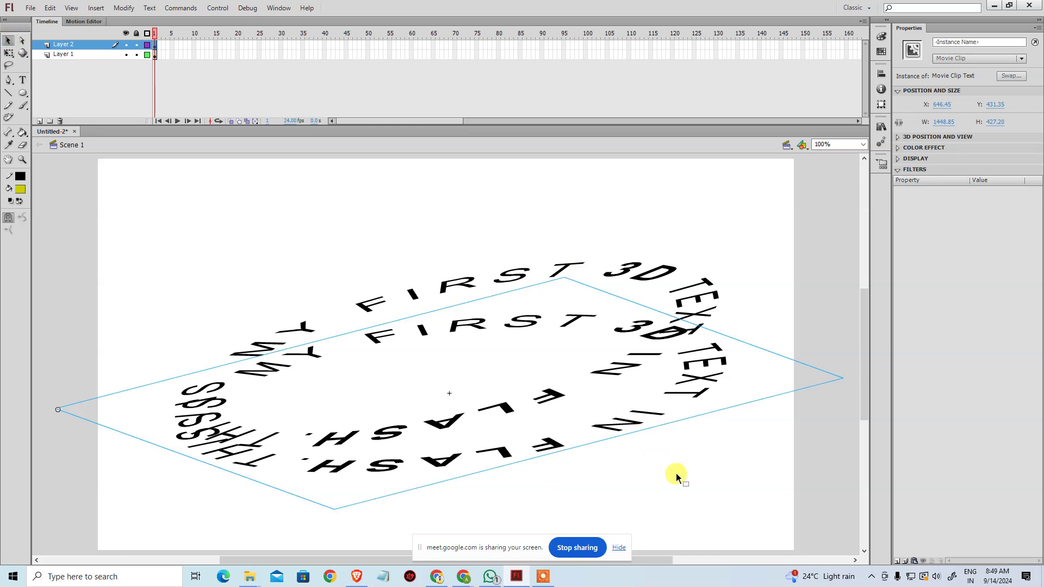
pyautogui.hotkey('shift', 'Up')
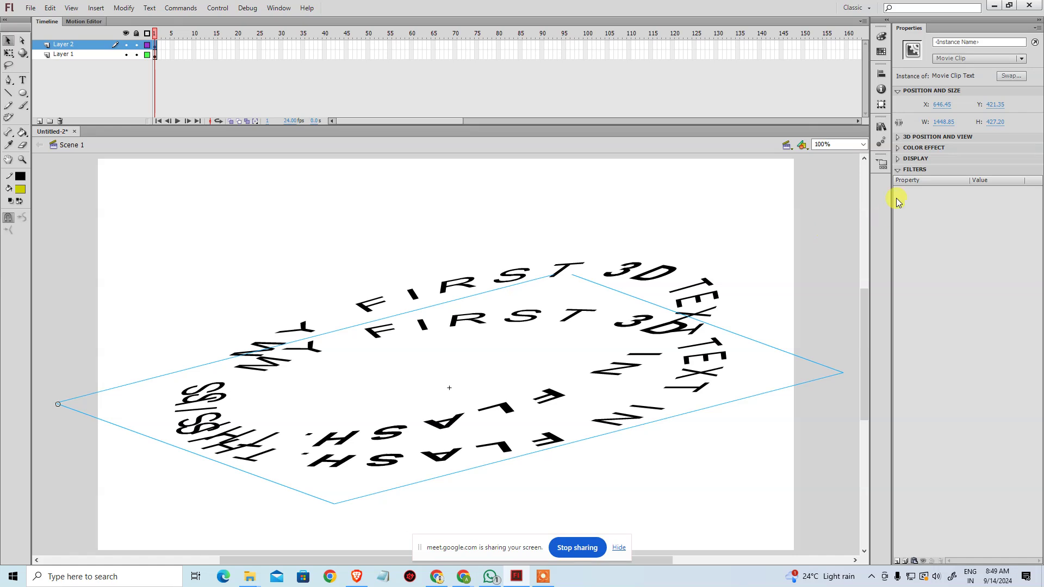
# - Apply a white Tint color effect of 75% to the Layer 2 text copy
pyautogui.click(926, 152)
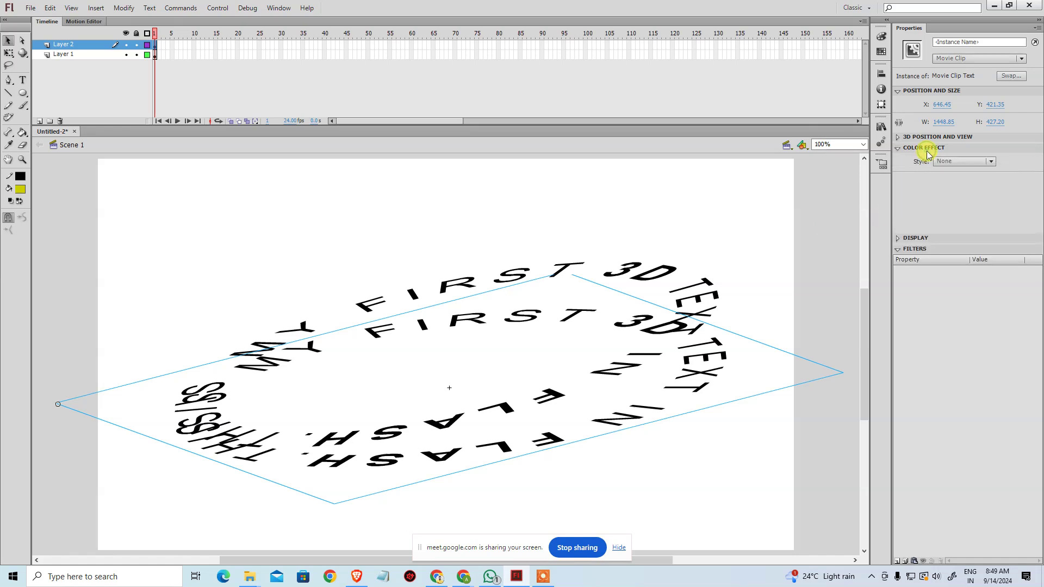
pyautogui.click(949, 162)
pyautogui.click(954, 198)
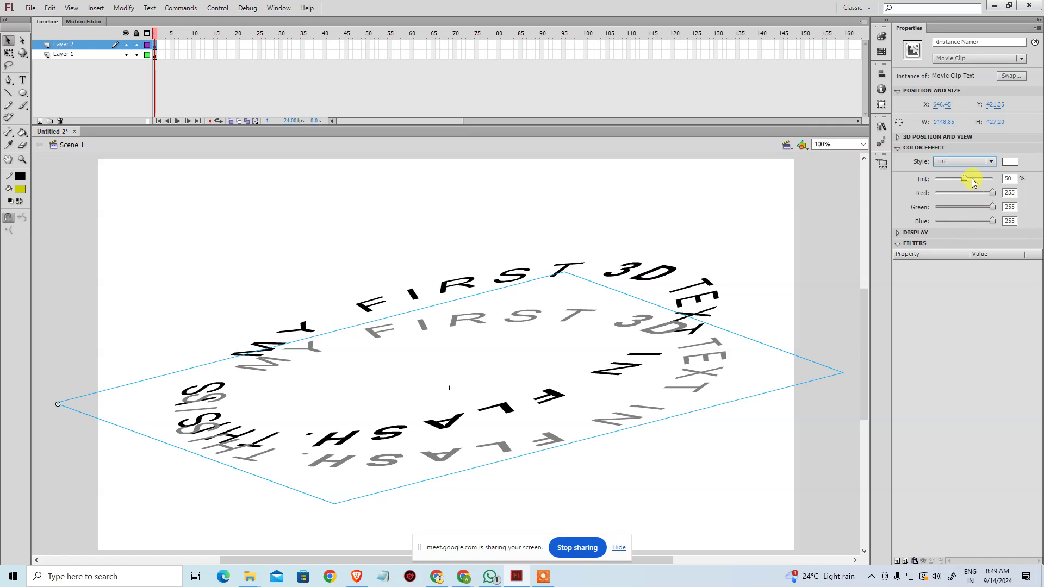
pyautogui.moveTo(967, 179)
pyautogui.mouseDown()
pyautogui.moveTo(953, 179)
pyautogui.moveTo(985, 181)
pyautogui.mouseUp()
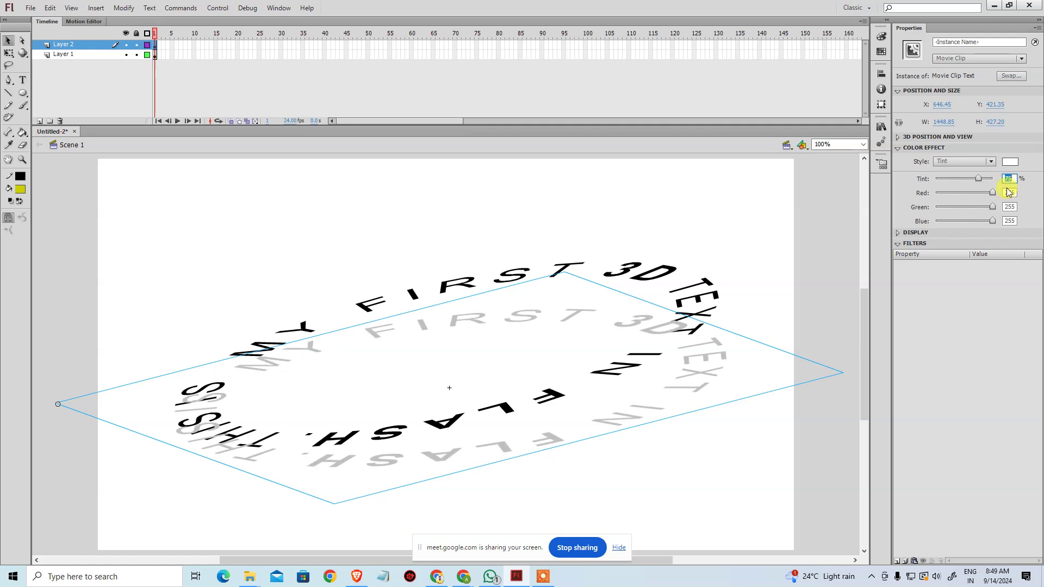
pyautogui.click(716, 433)
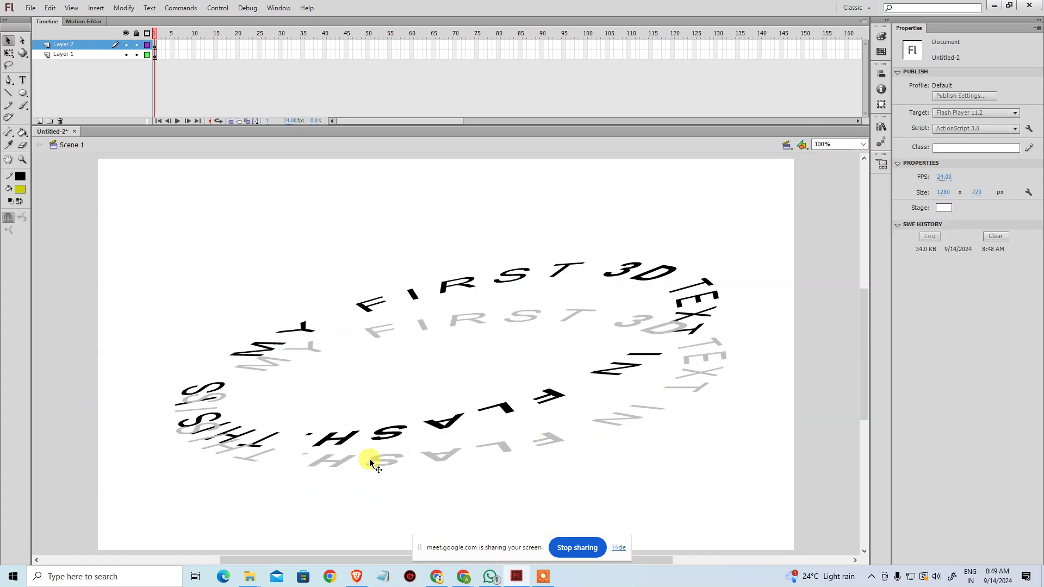
# - Move Layer 2 below Layer 1 and nudge the tinted text copy up 10 px
pyautogui.moveTo(85, 49)
pyautogui.mouseDown()
pyautogui.moveTo(81, 40)
pyautogui.moveTo(90, 65)
pyautogui.mouseUp()
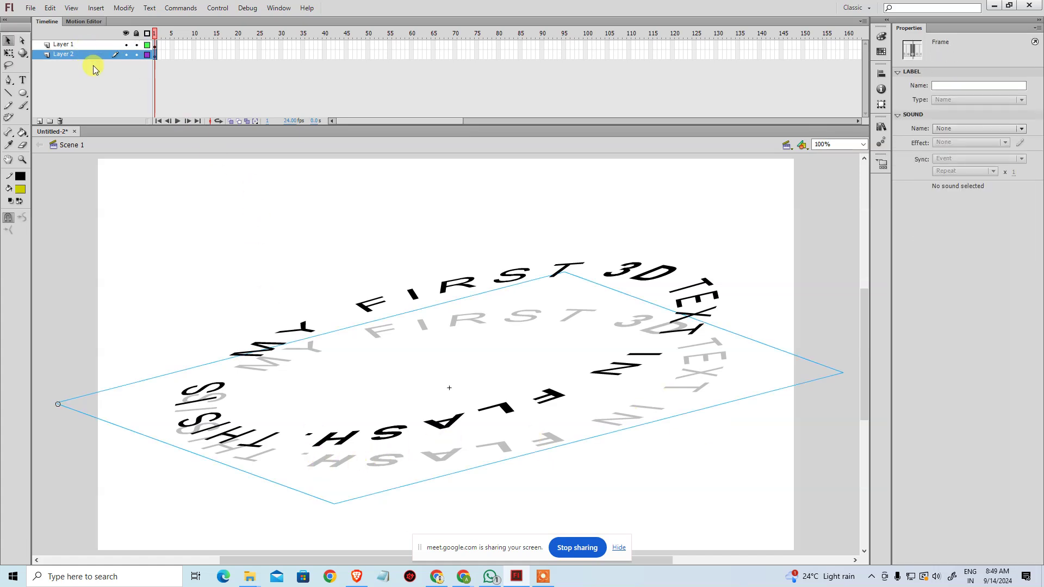
pyautogui.click(594, 478)
pyautogui.click(546, 438)
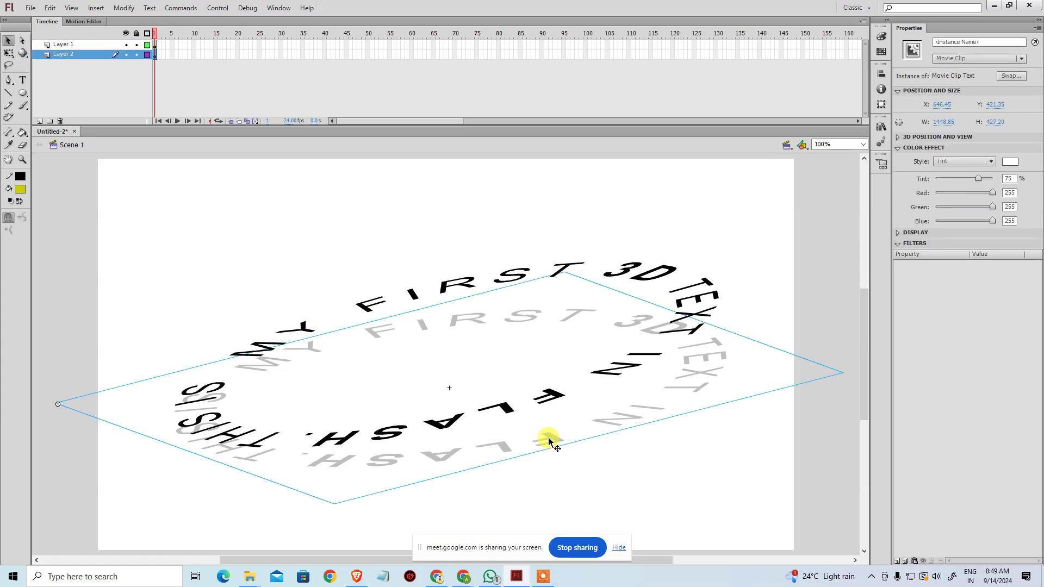
pyautogui.hotkey('shift', 'Up')
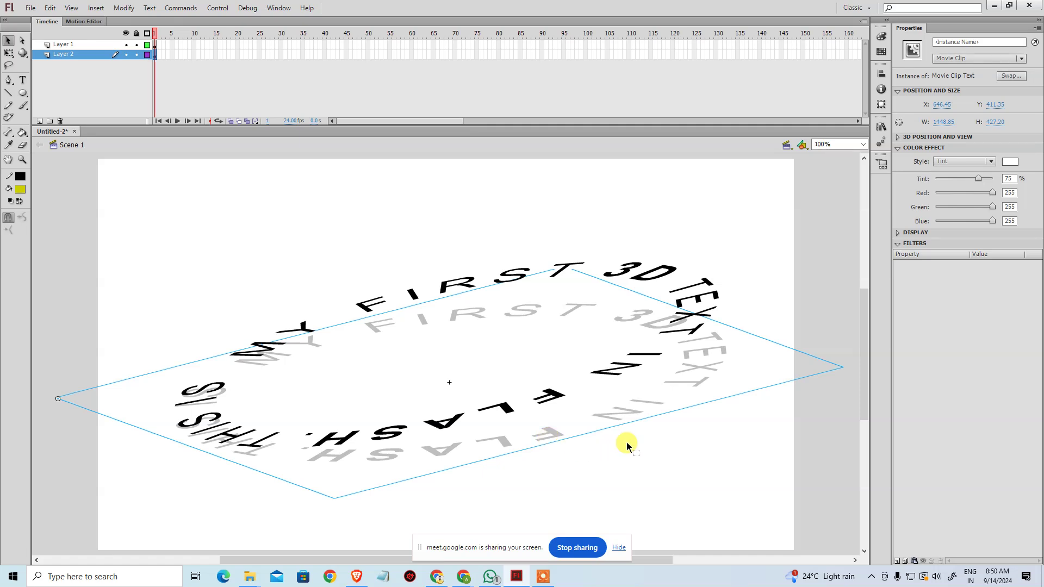
# - Add a Blur filter to the tinted text copy with High quality and 2 px for Blur X and Blur Y
pyautogui.click(689, 420)
pyautogui.click(711, 348)
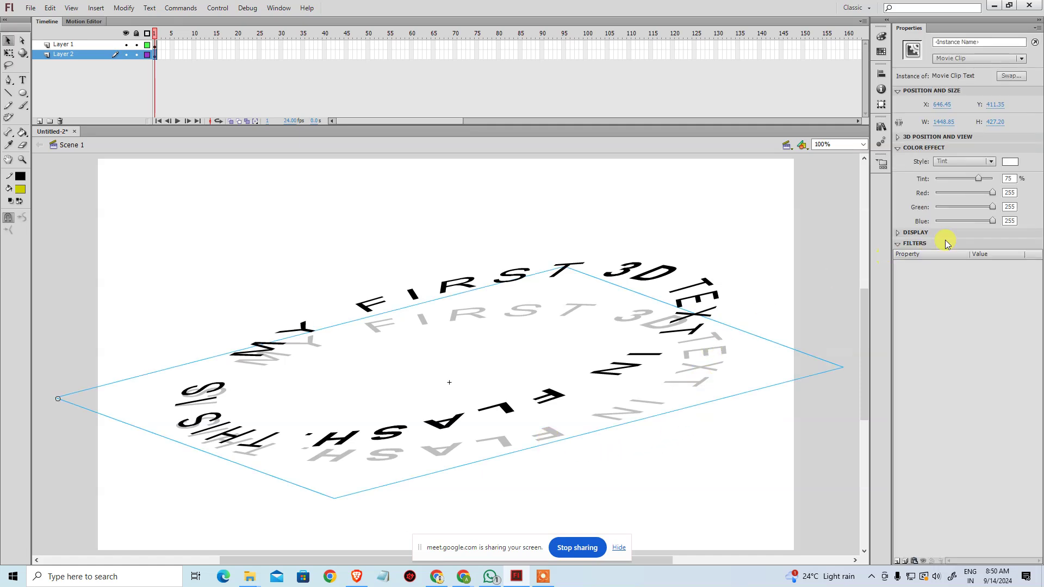
pyautogui.click(923, 148)
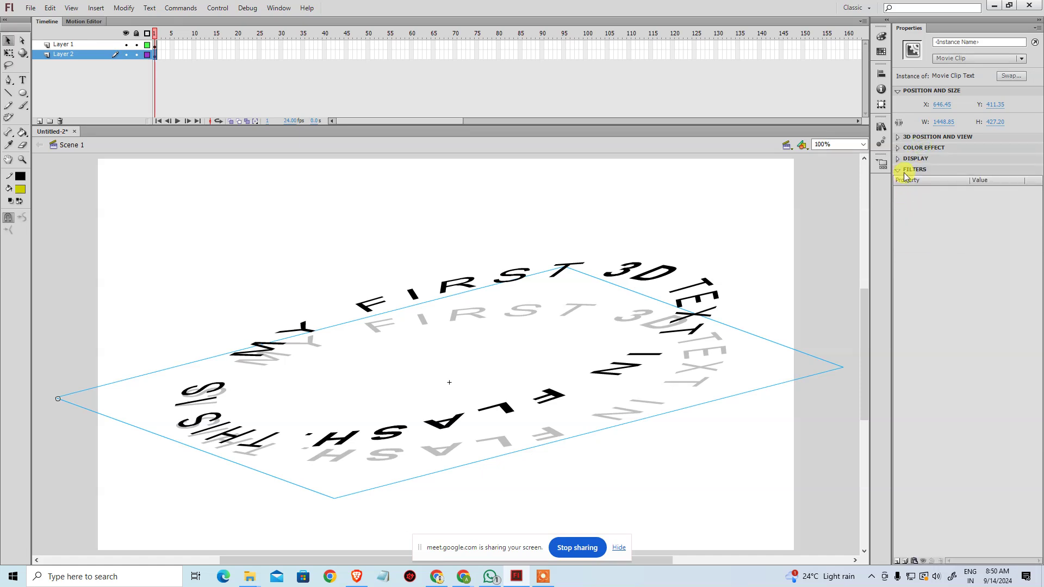
pyautogui.click(898, 562)
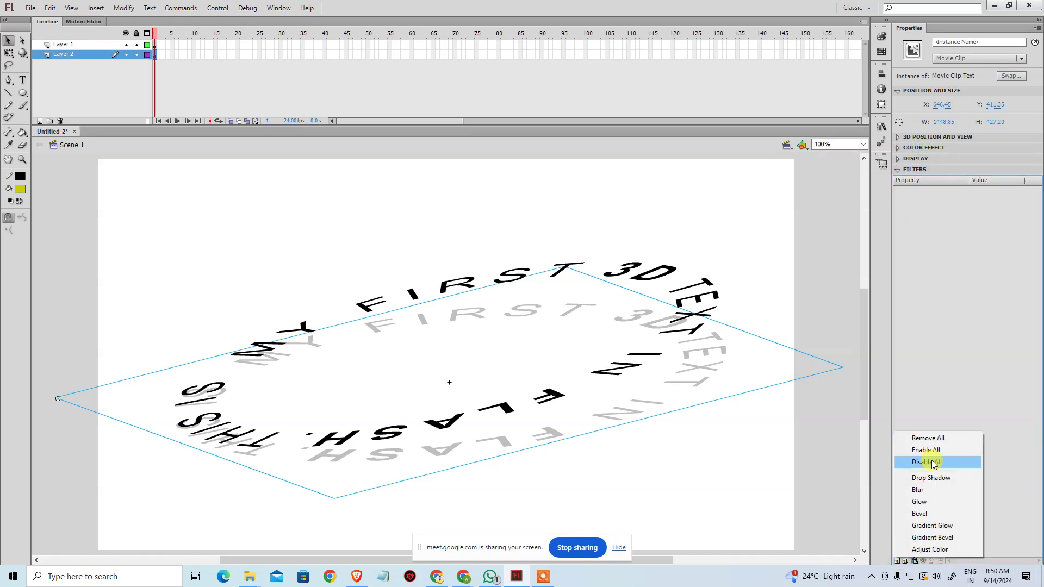
pyautogui.click(934, 492)
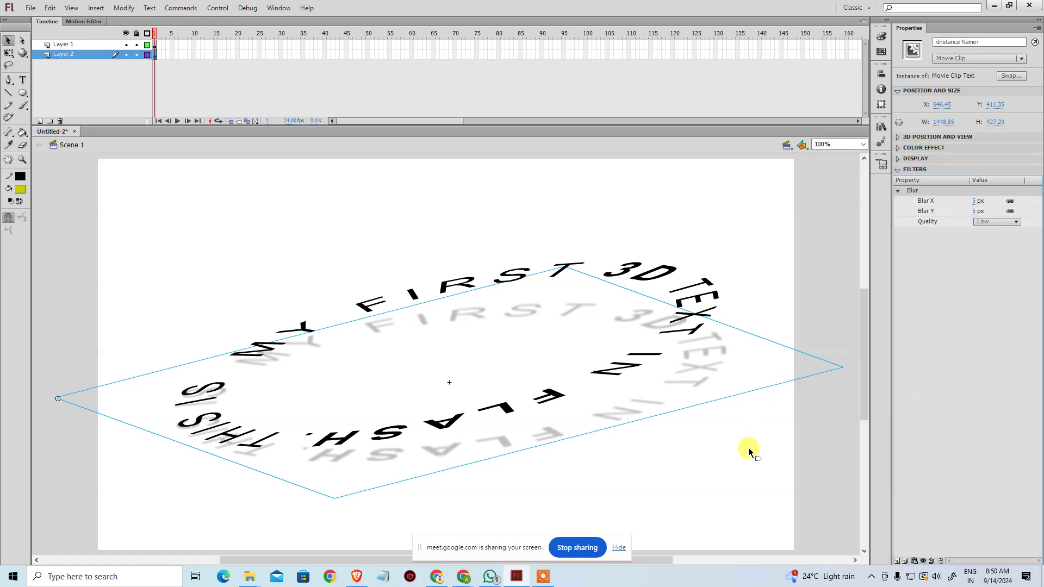
pyautogui.click(753, 486)
pyautogui.click(696, 380)
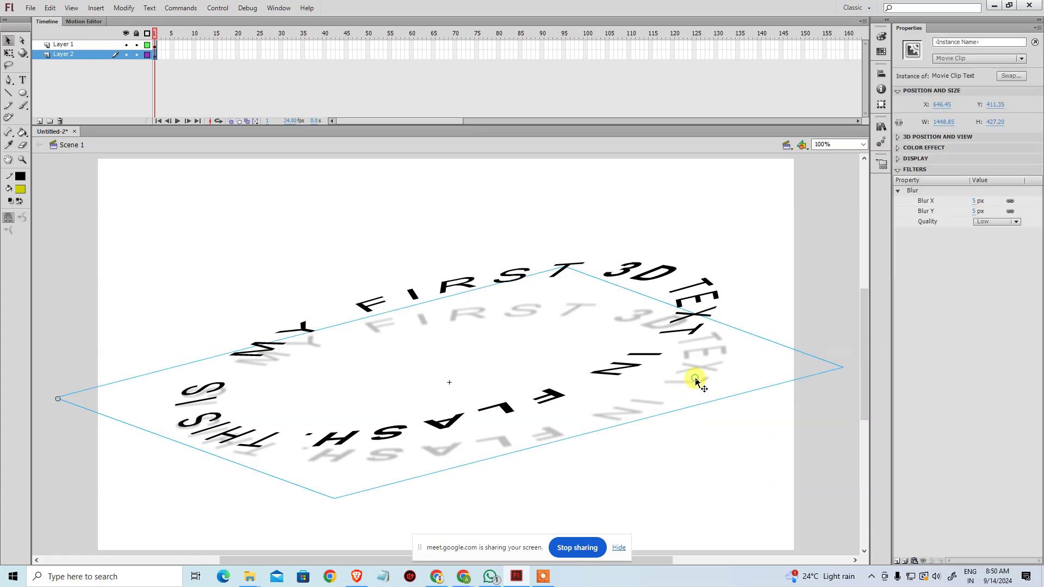
pyautogui.click(989, 222)
pyautogui.click(988, 256)
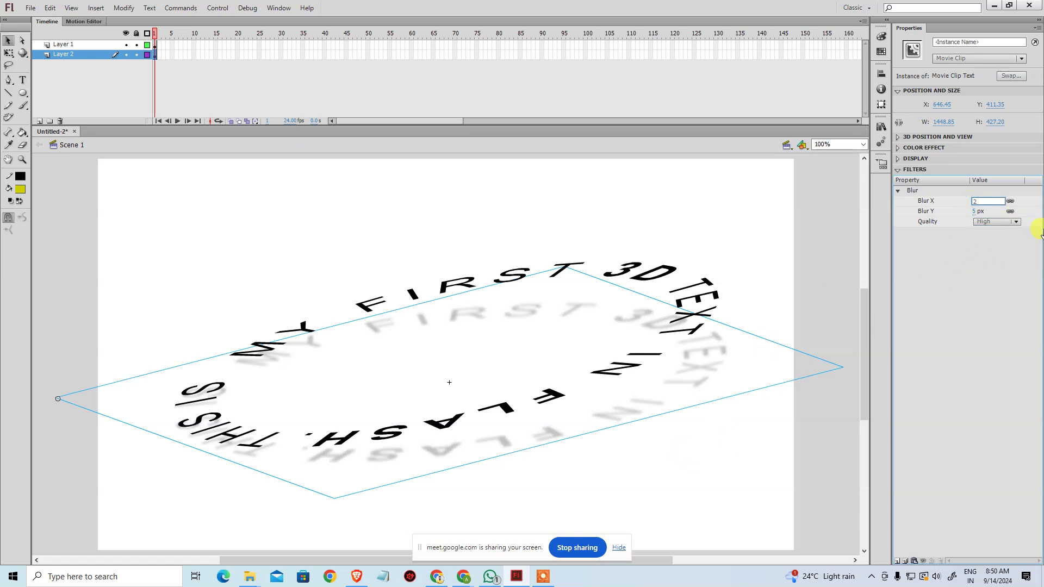
pyautogui.press('Return')
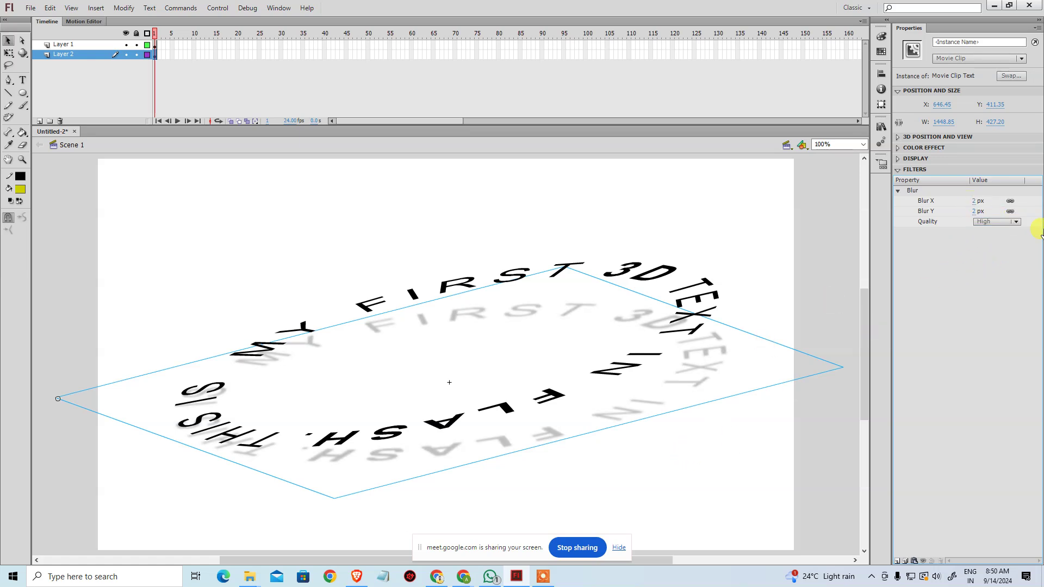
pyautogui.click(701, 449)
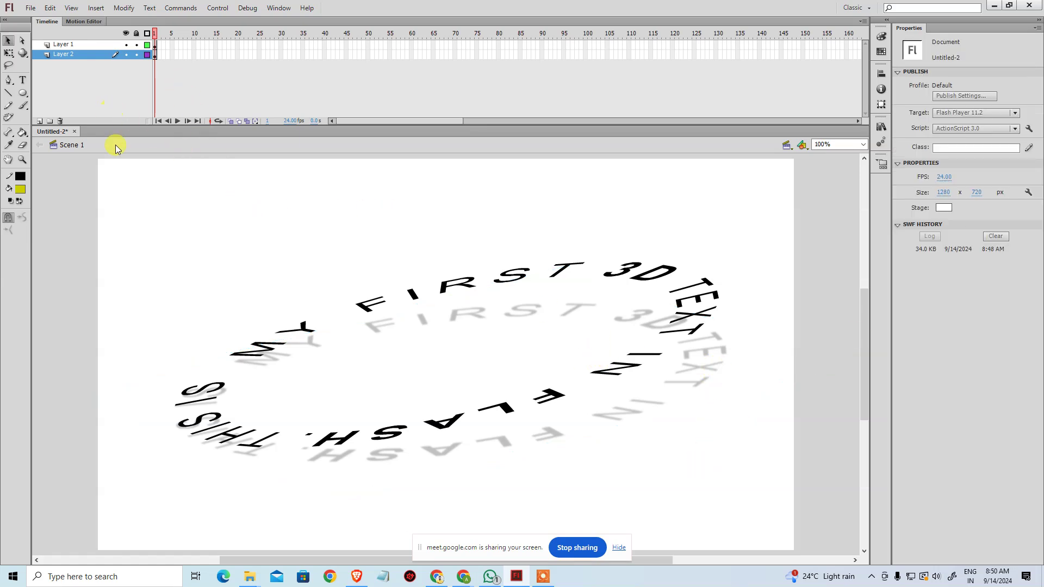
# - Save the document as "3D Text Rotation" in the CS6 folder and test the movie
pyautogui.hotkey('ctrl', 's')
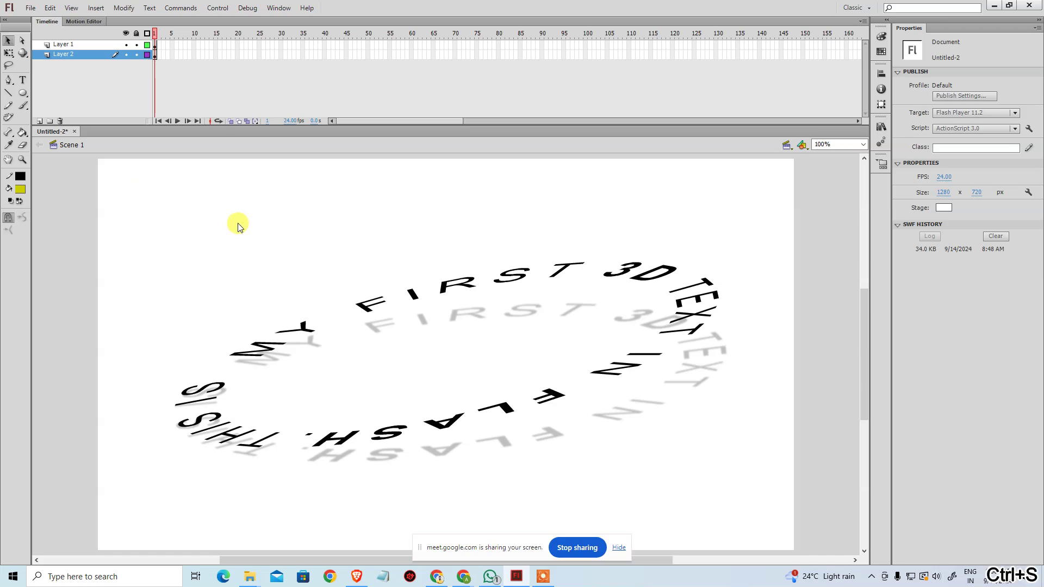
pyautogui.write('3D Text')
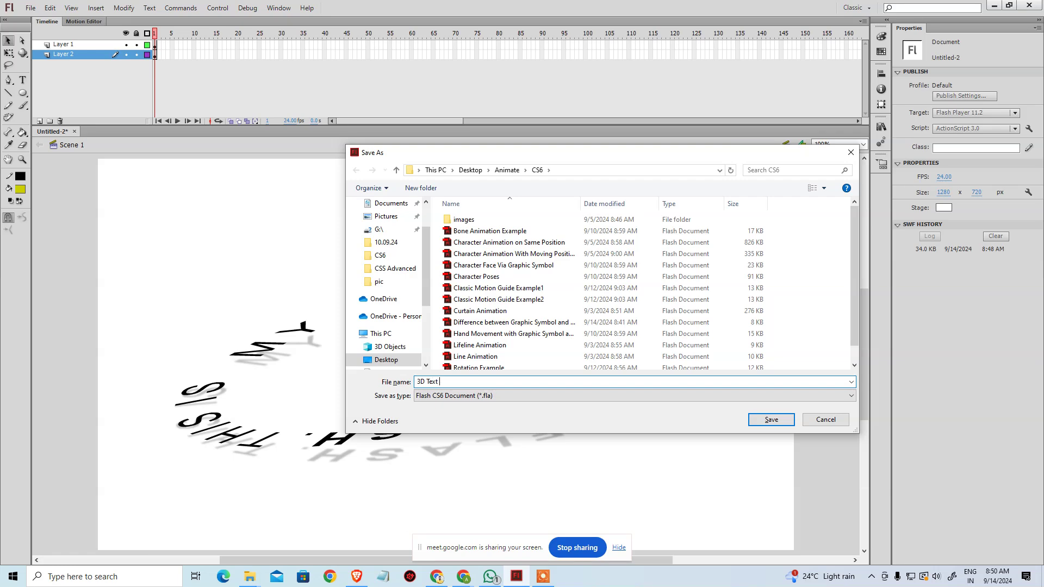
pyautogui.write(' Rotation')
pyautogui.press('Return')
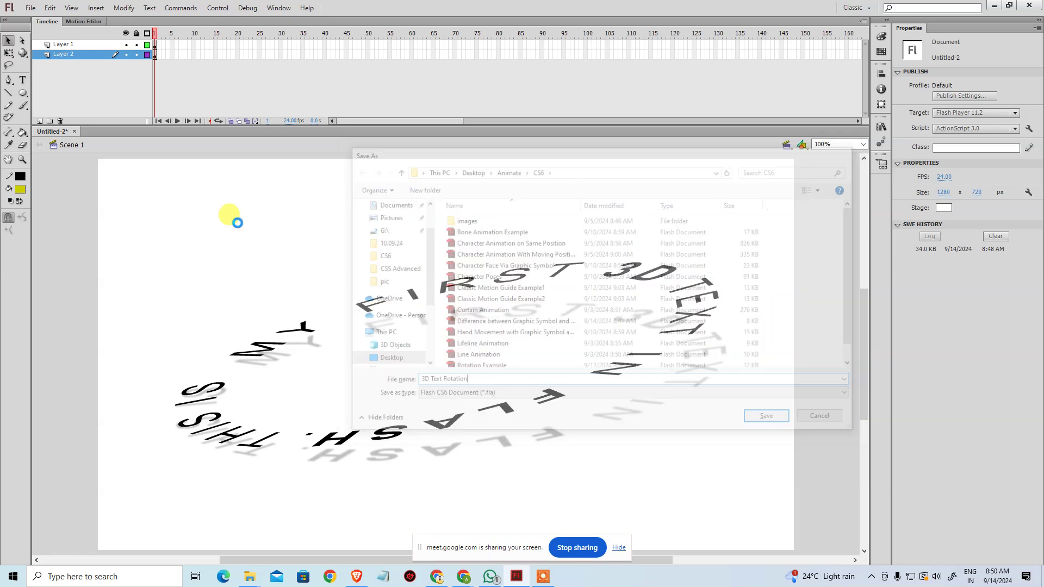
pyautogui.hotkey('ctrl', 'Return')
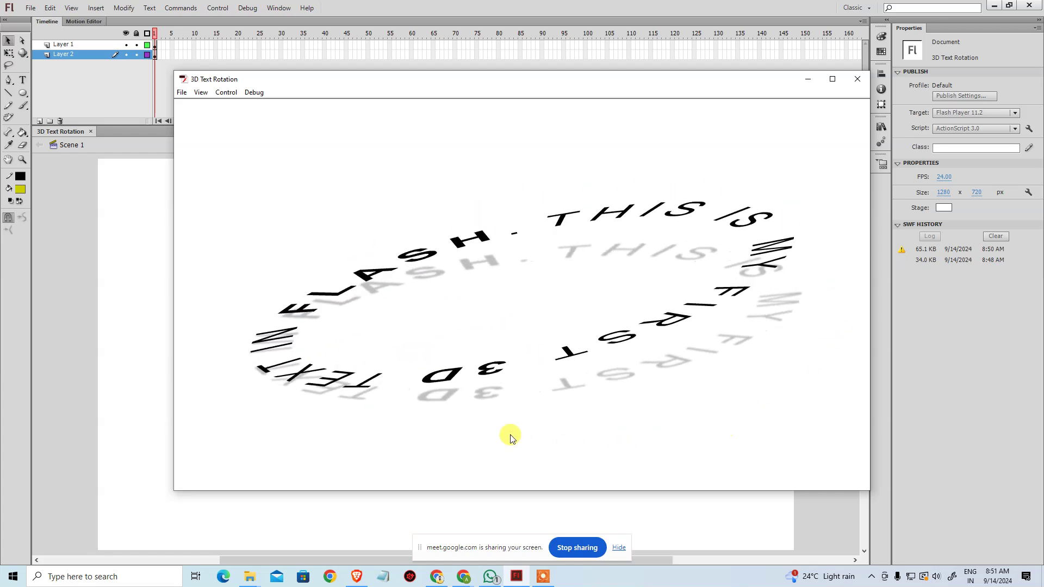
# - Close the movie preview, switch to Chrome and load the Google home page in a new tab
pyautogui.click(858, 80)
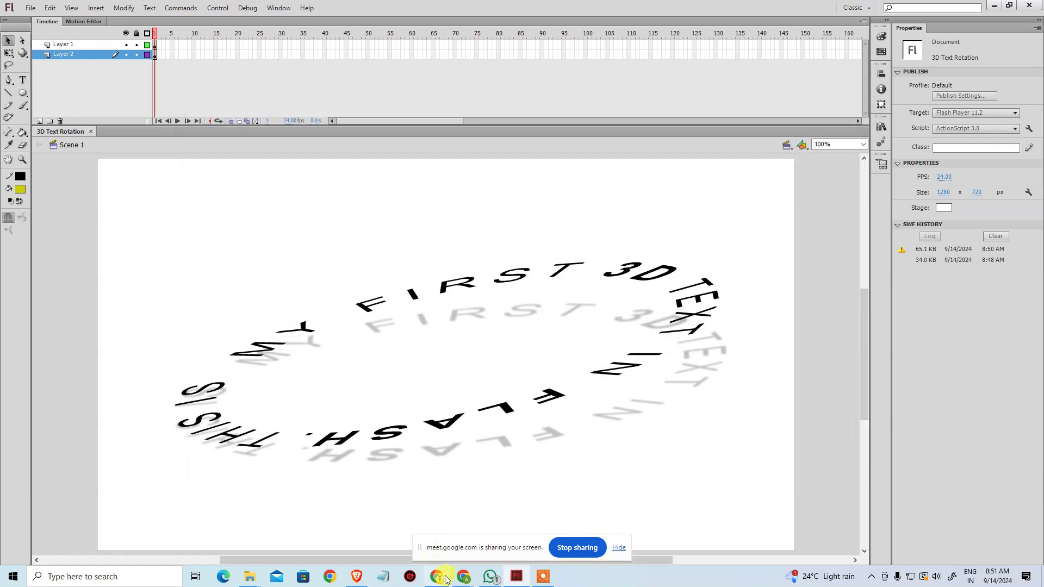
pyautogui.moveTo(443, 578)
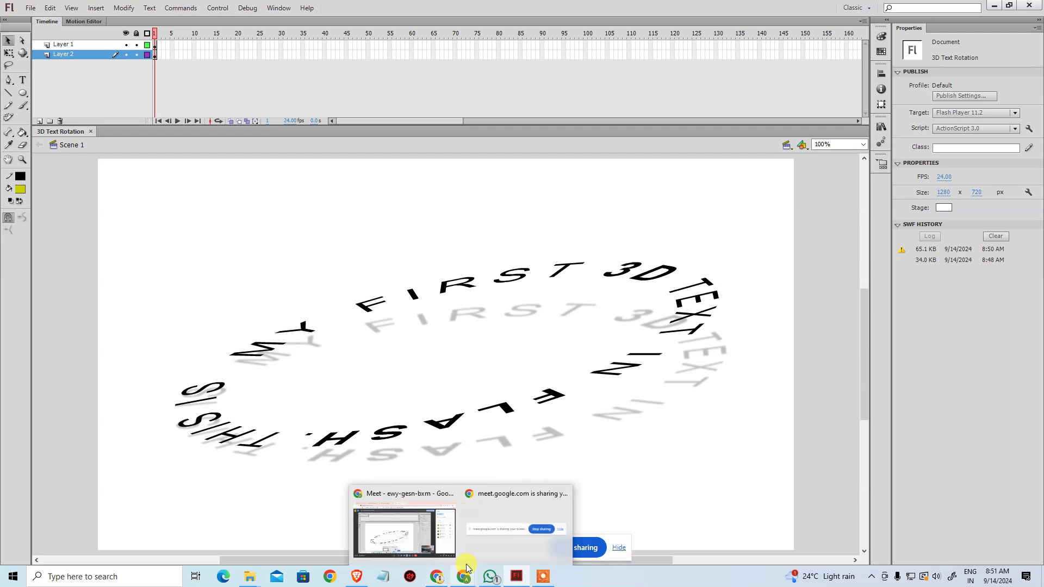
pyautogui.click(419, 538)
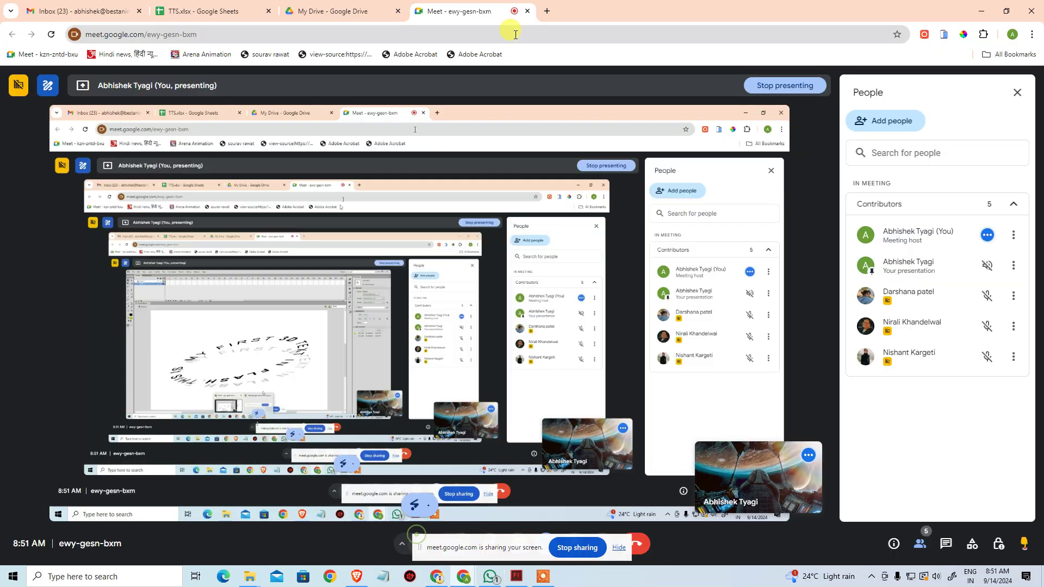
pyautogui.click(559, 12)
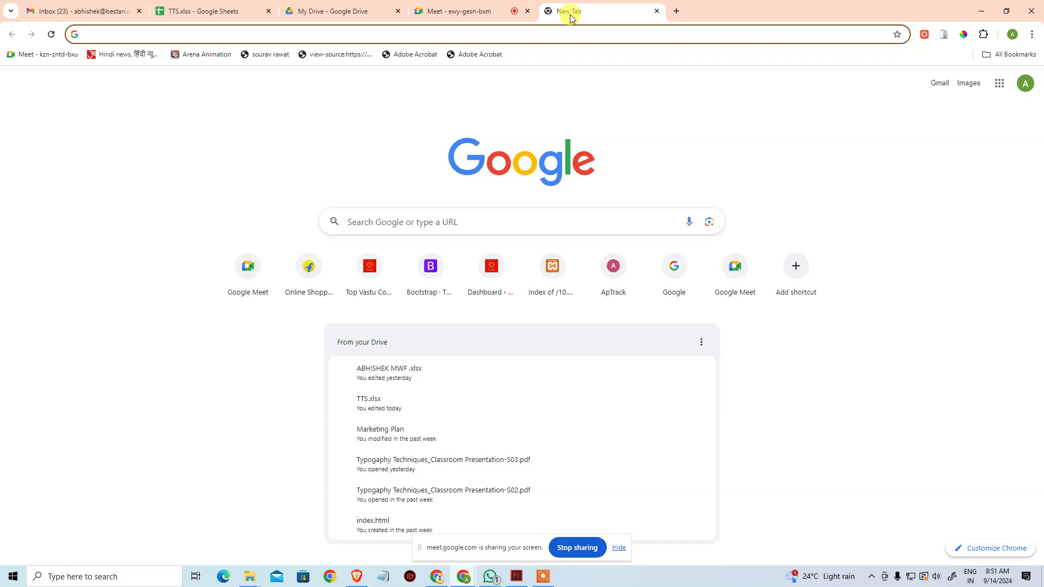
pyautogui.write('google')
pyautogui.press('Return')
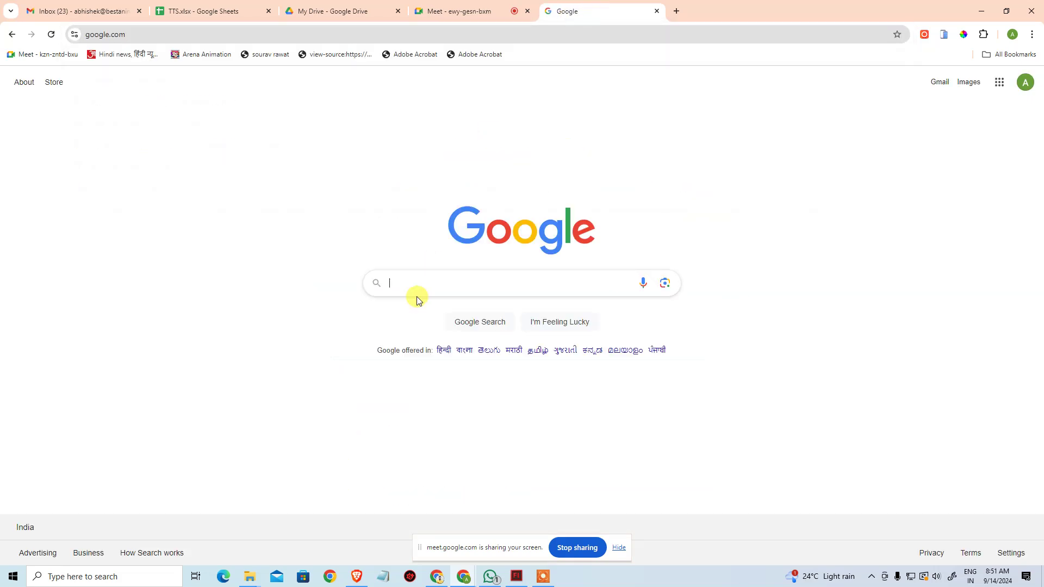
# - Search Google for "coca cola can"
pyautogui.write('c')
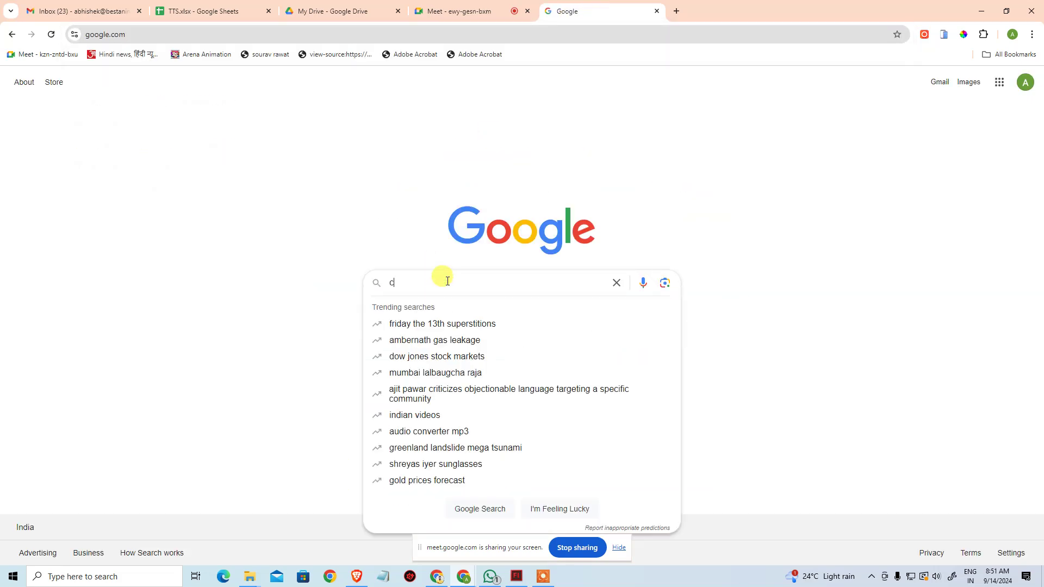
pyautogui.write('oca cola c')
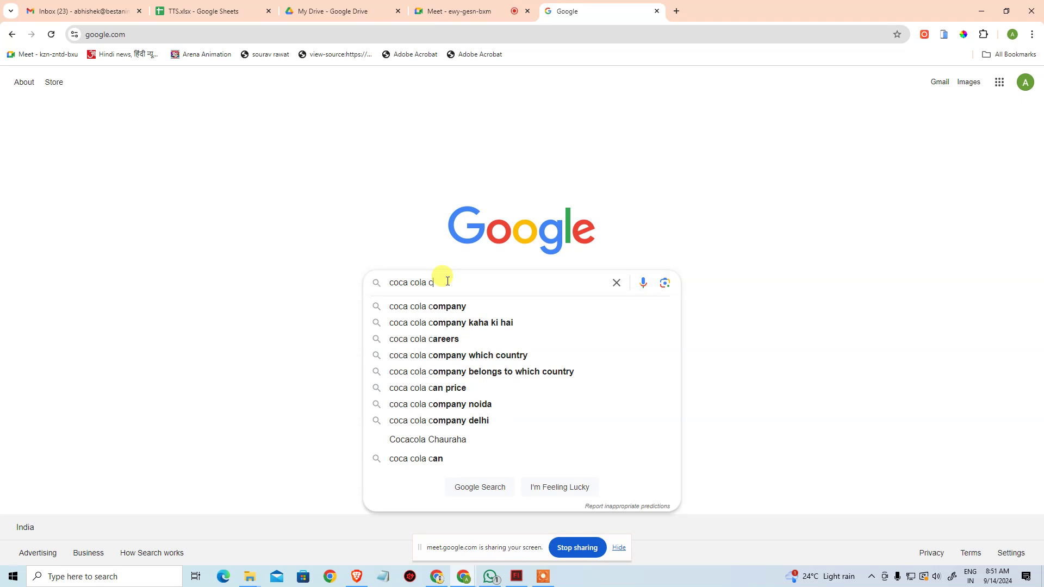
pyautogui.write('an')
pyautogui.press('Down')
pyautogui.press('Down')
pyautogui.press('Return')
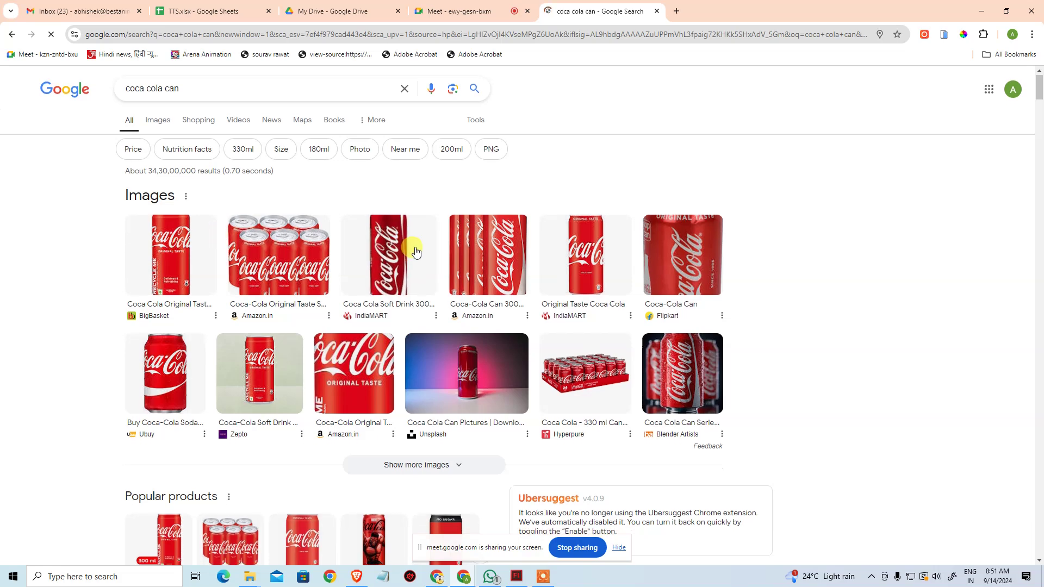
# - Examine the product images of the Original Taste Coca Cola can on its IndiaMART page, and close that page
pyautogui.scroll(-3, 415, 247)
pyautogui.scroll(3, 402, 217)
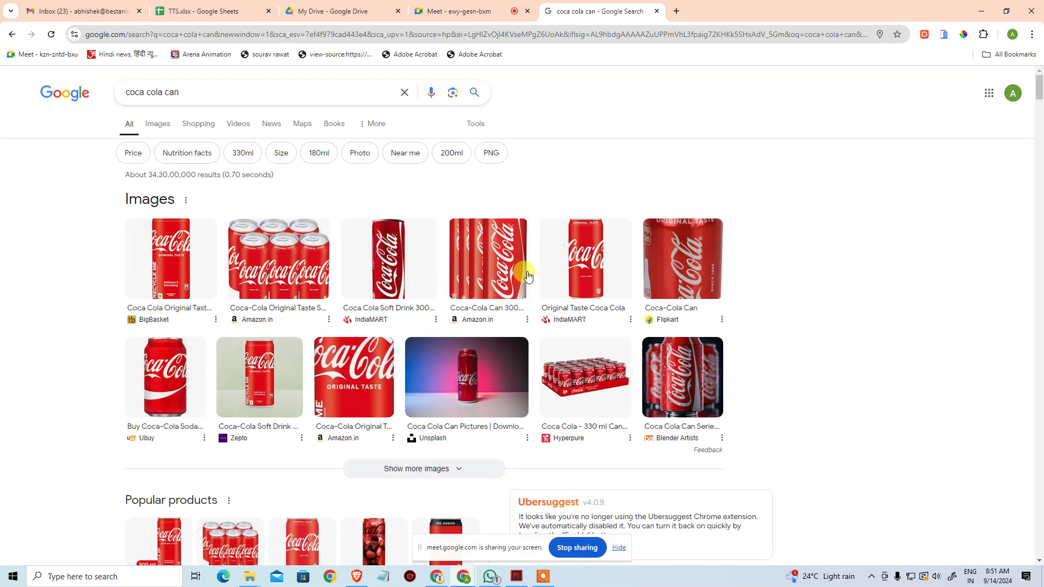
pyautogui.click(574, 255)
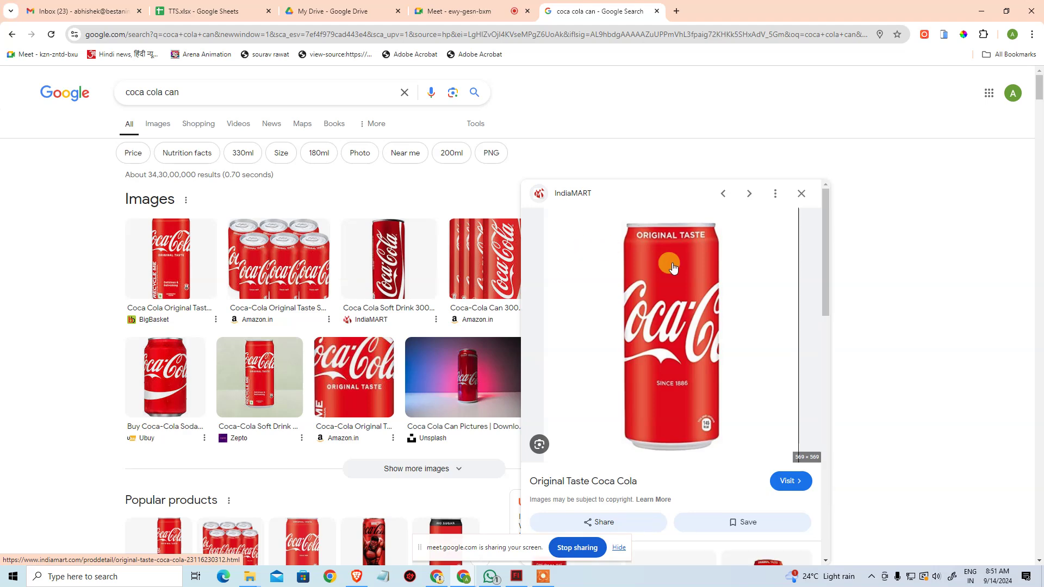
pyautogui.click(674, 266)
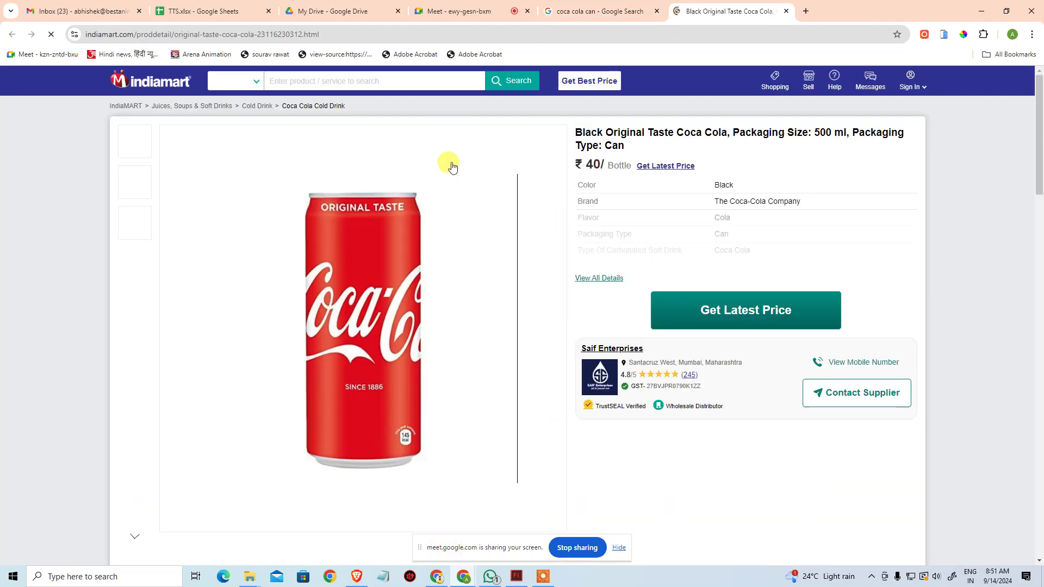
pyautogui.click(384, 262)
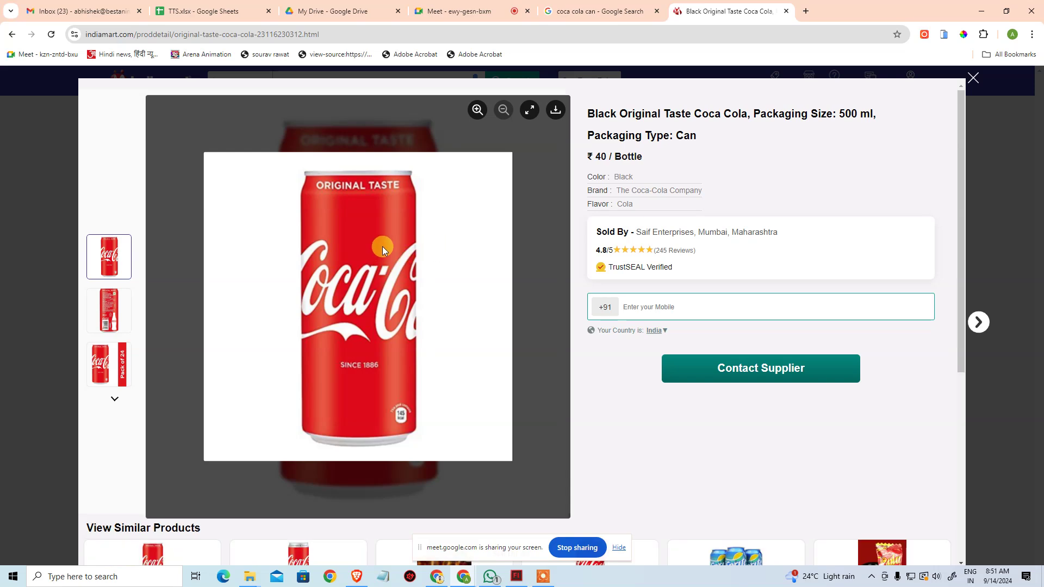
pyautogui.scroll(-3, 177, 269)
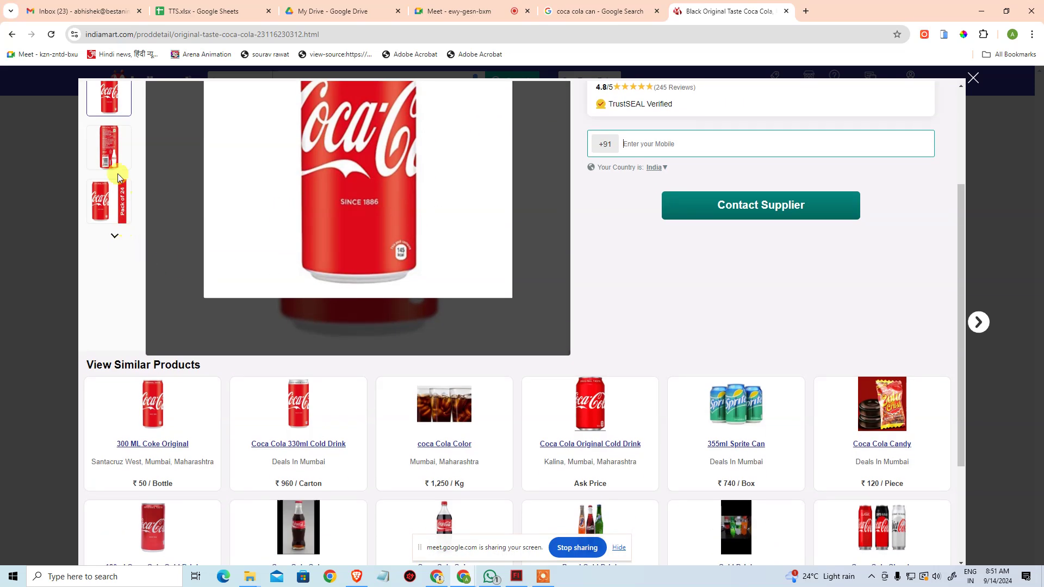
pyautogui.click(113, 198)
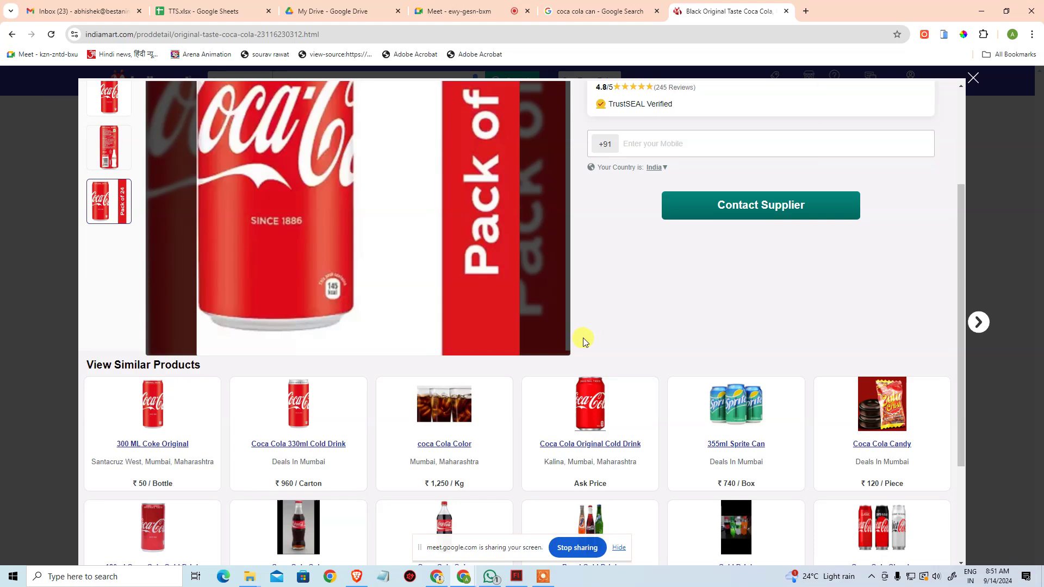
pyautogui.scroll(-3, 583, 337)
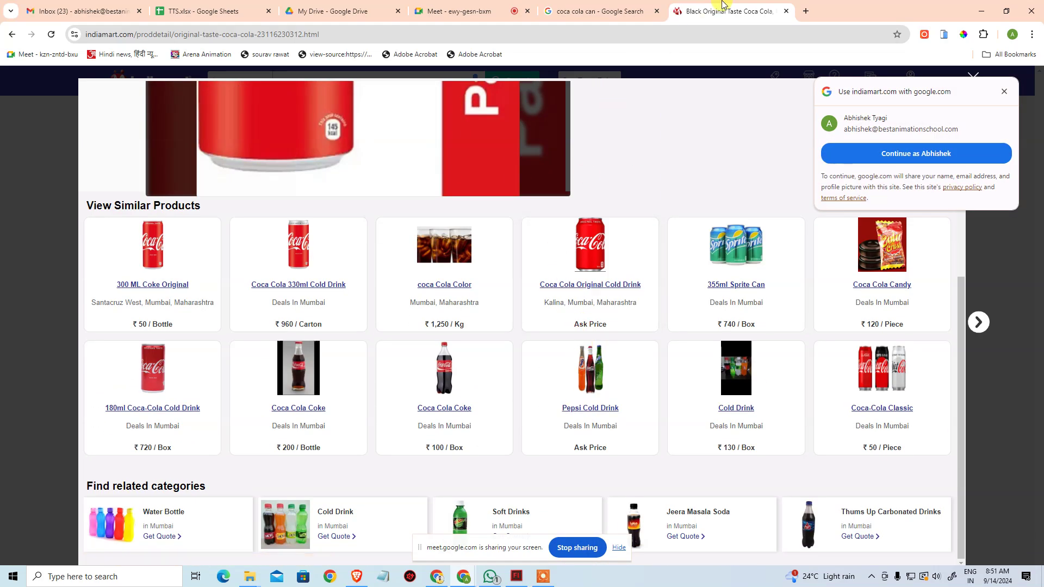
pyautogui.hotkey('ctrl', 'w')
# - Find the JioMart Coca Cola 300 ml can among the image results and open its product image in a new tab
pyautogui.click(164, 122)
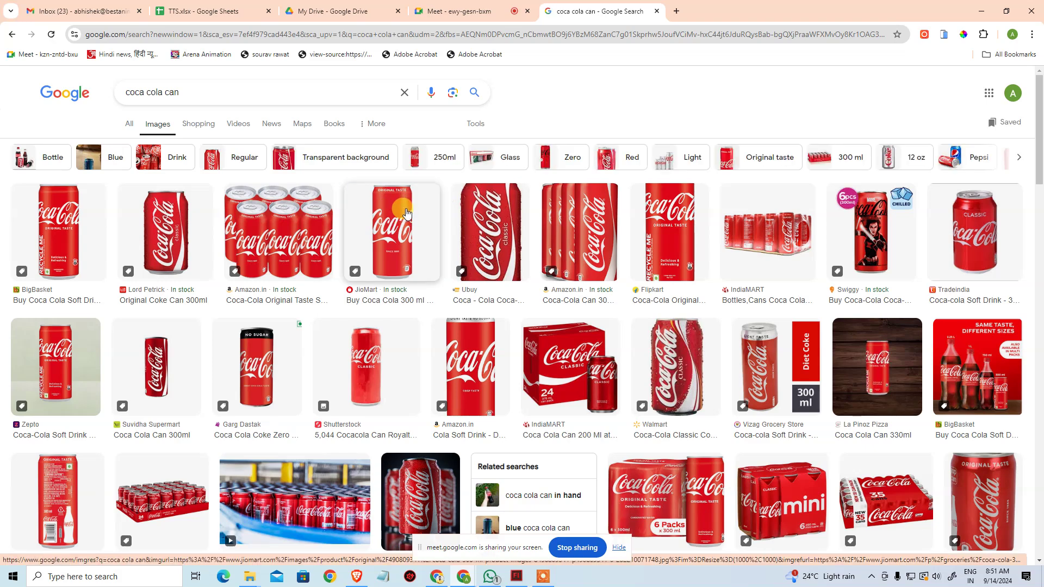
pyautogui.click(406, 213)
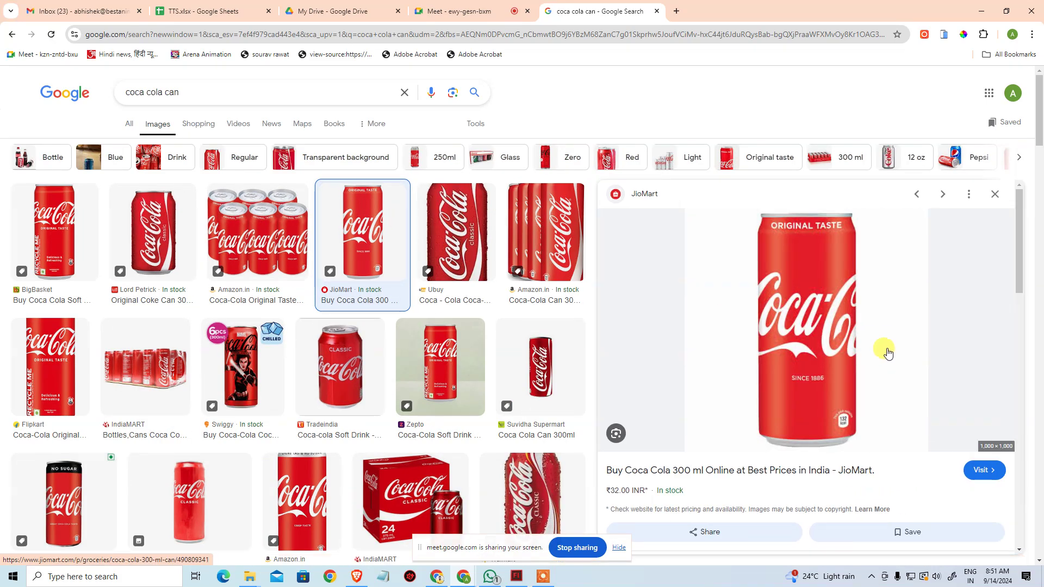
pyautogui.click(881, 348)
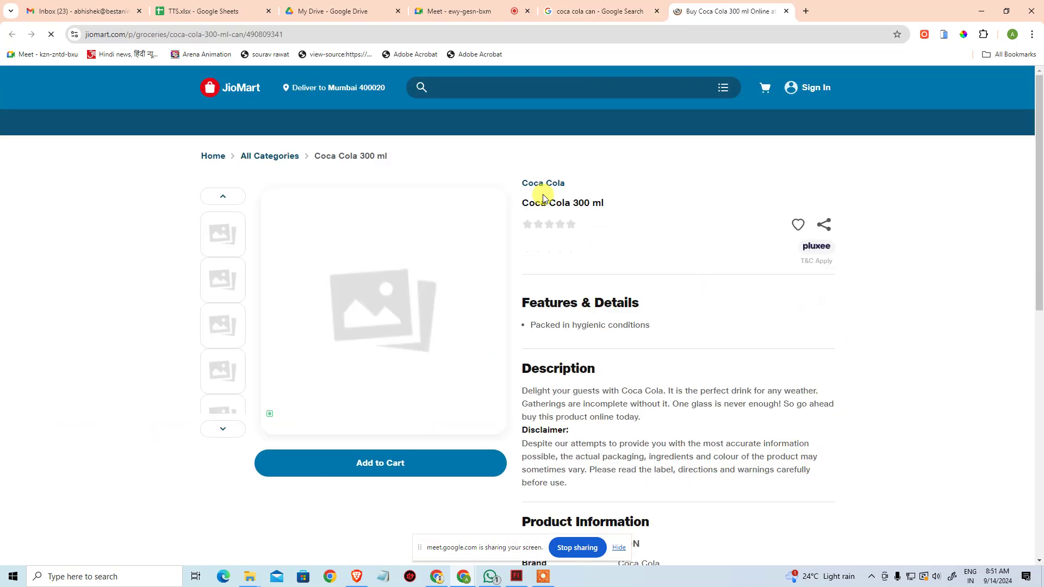
pyautogui.click(396, 286)
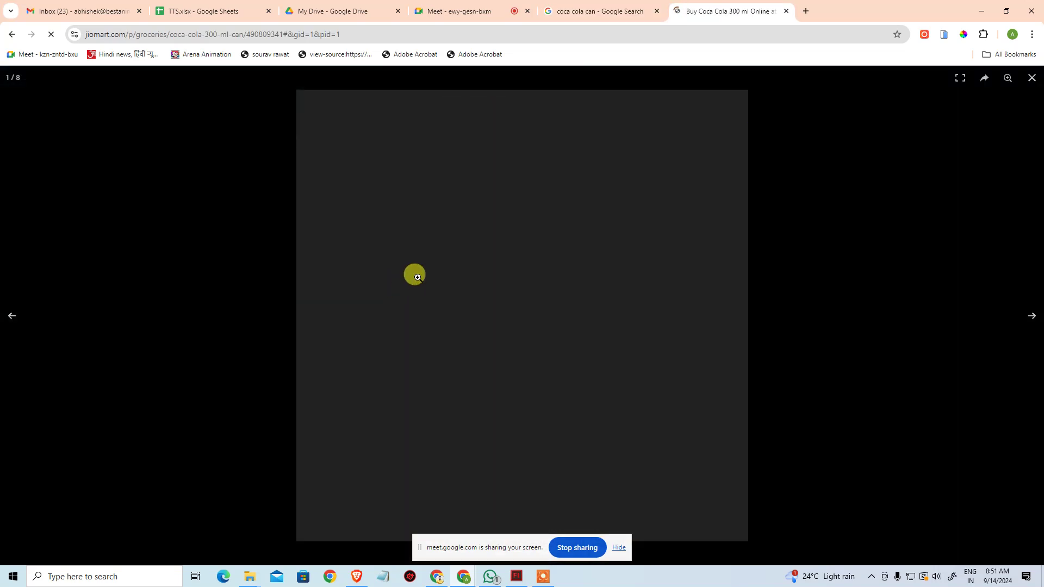
pyautogui.click(464, 256)
pyautogui.rightClick(481, 263)
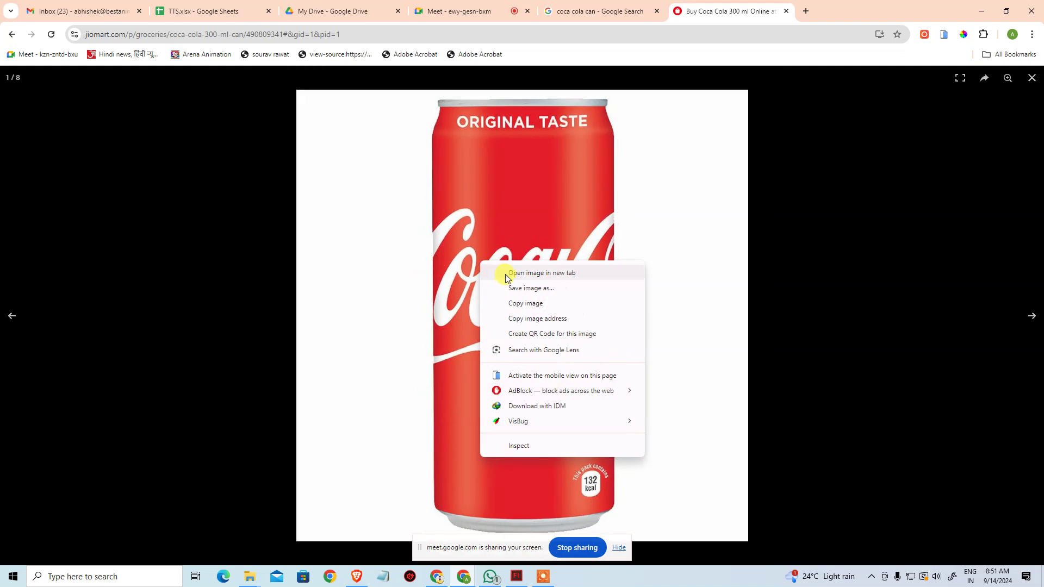
pyautogui.click(504, 273)
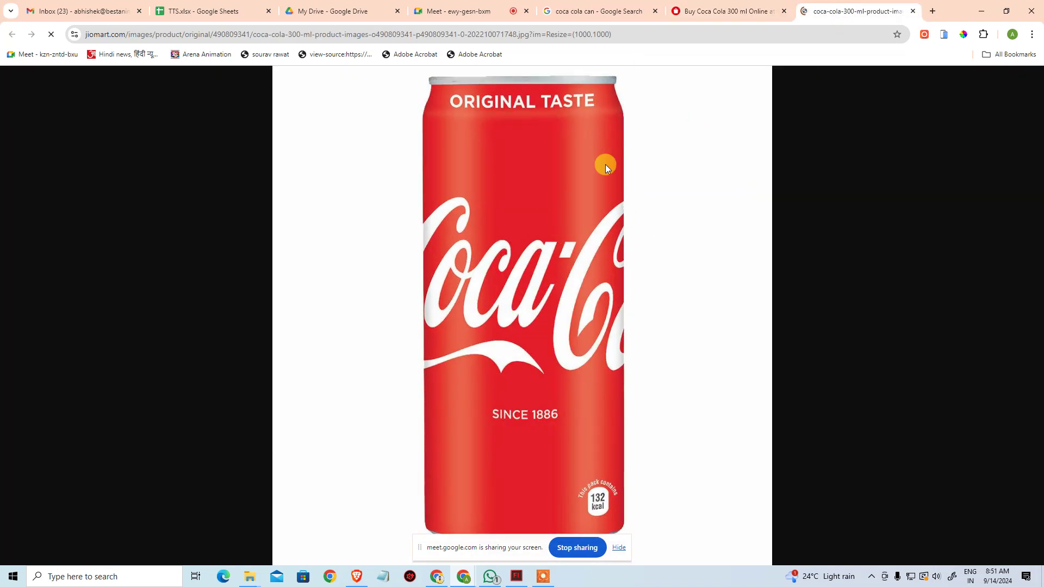
pyautogui.click(572, 171)
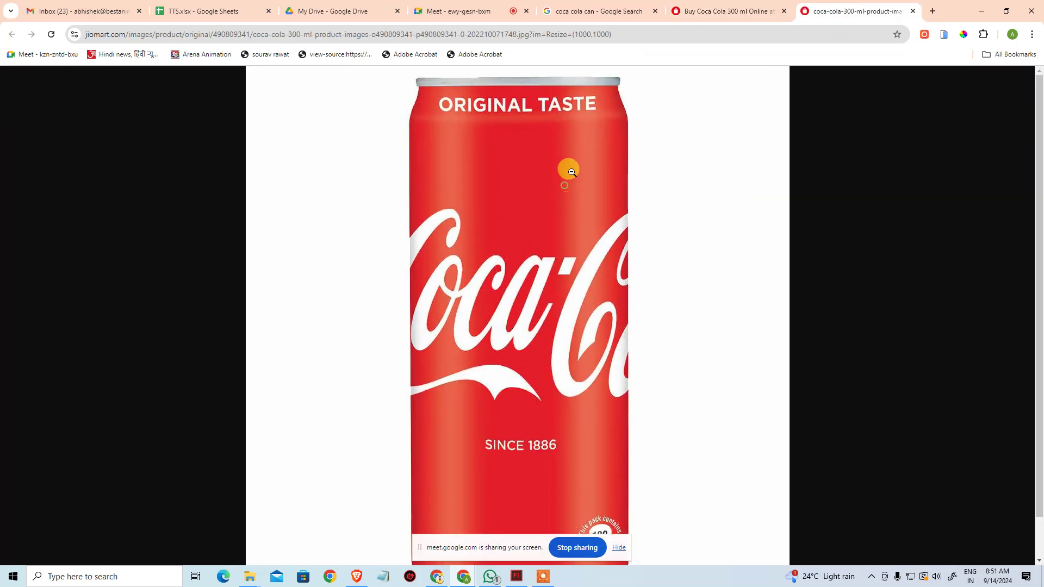
# - Remove the "?im=Resize=(1000,1000)" parameter from the can image's address and reload the image
pyautogui.rightClick(483, 195)
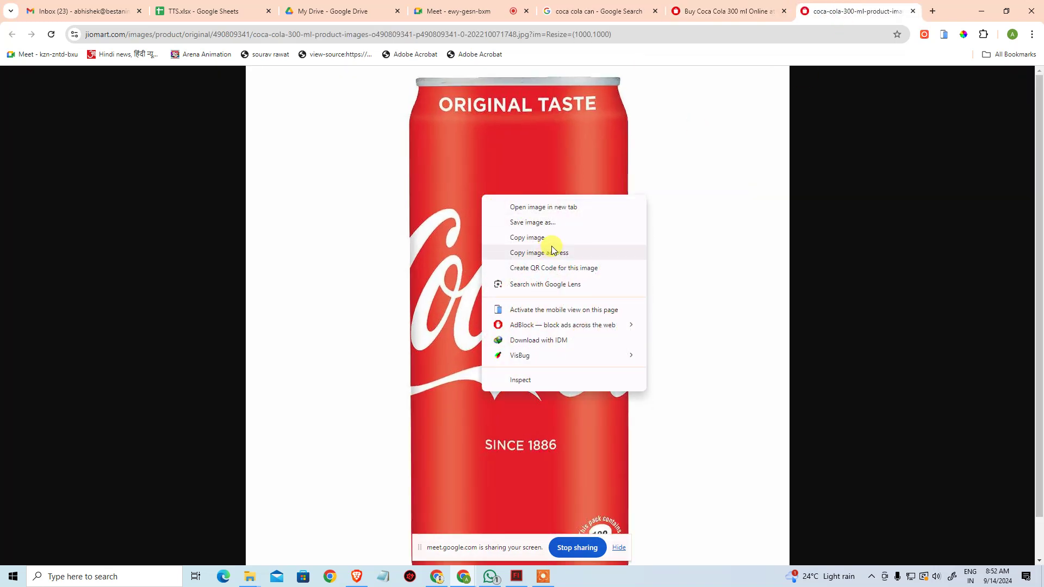
pyautogui.click(632, 33)
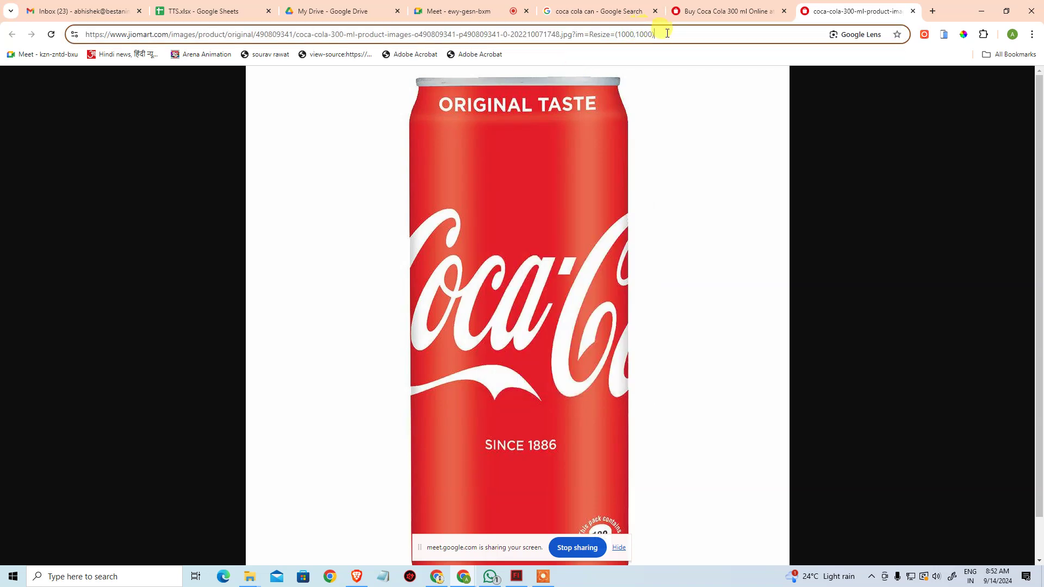
pyautogui.hotkey('ctrl', 'shift', 'Left')
pyautogui.hotkey('ctrl', 'shift', 'Left')
pyautogui.hotkey('ctrl', 'shift', 'Left')
pyautogui.hotkey('ctrl', 'shift', 'Left')
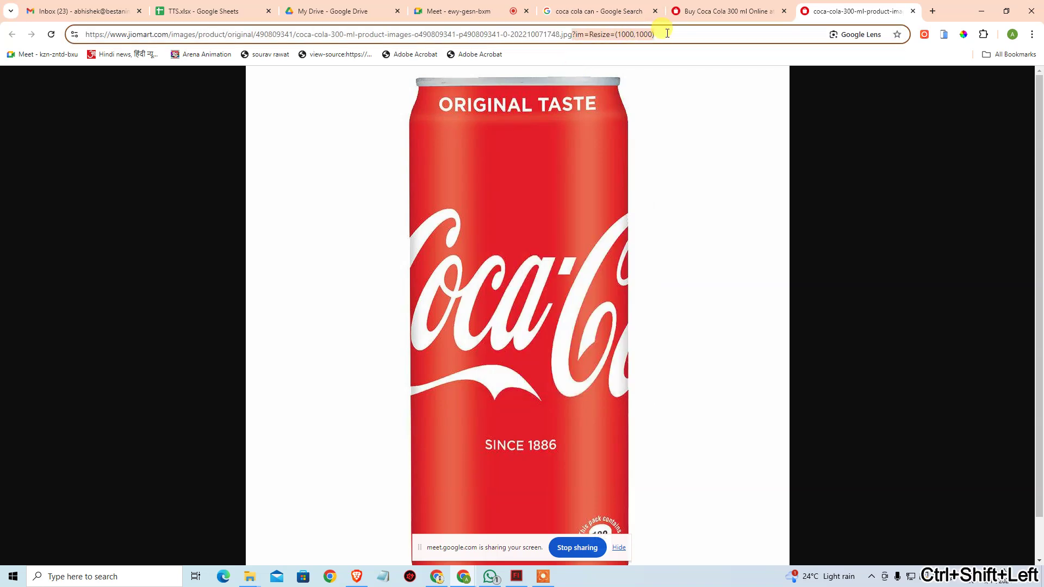
pyautogui.press('BackSpace')
pyautogui.press('Return')
# - Save the Coca-Cola can image to the Desktop
pyautogui.rightClick(532, 224)
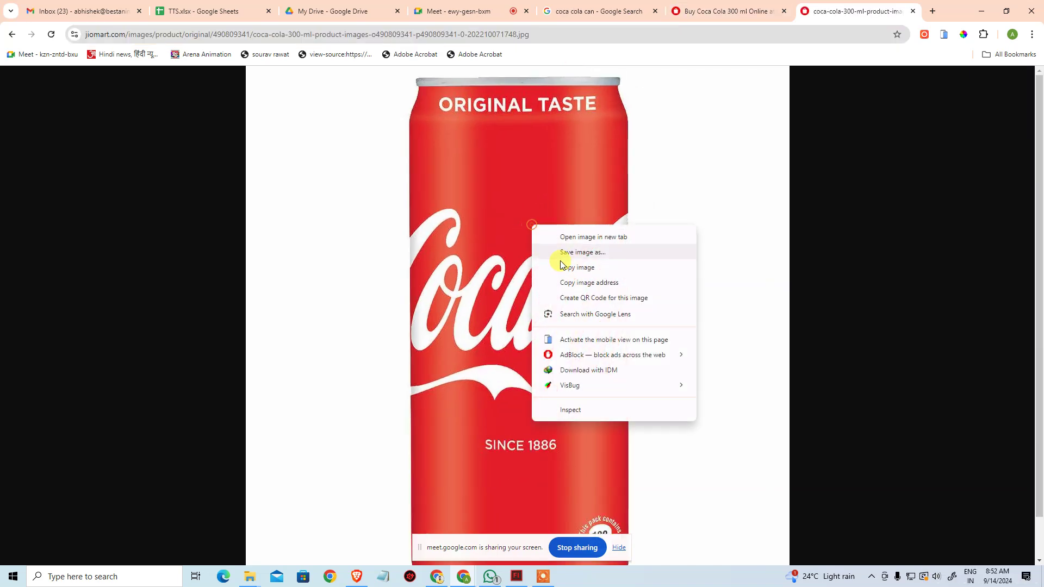
pyautogui.click(598, 253)
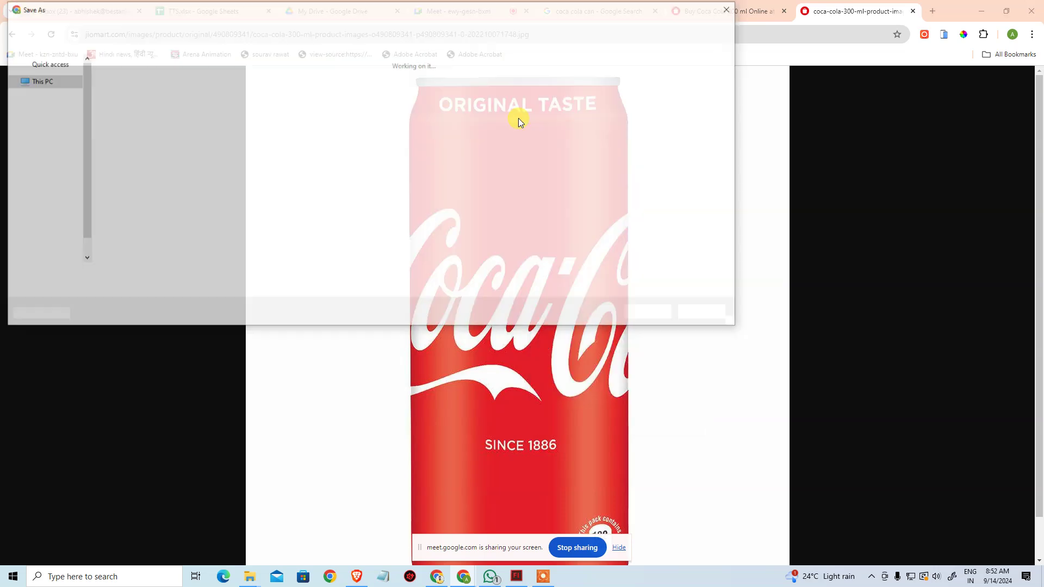
pyautogui.scroll(5, 45, 87)
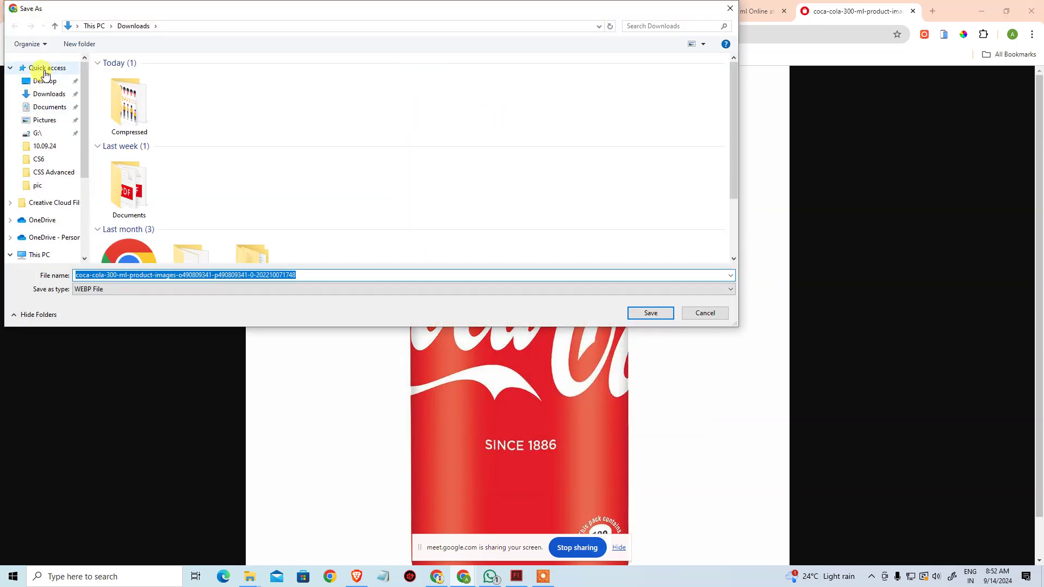
pyautogui.click(44, 80)
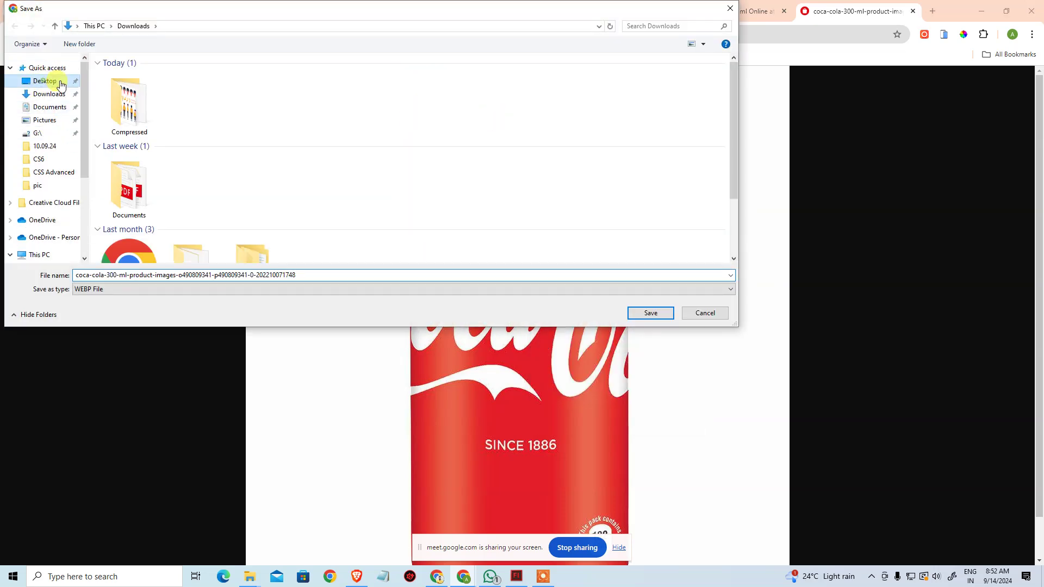
pyautogui.click(651, 314)
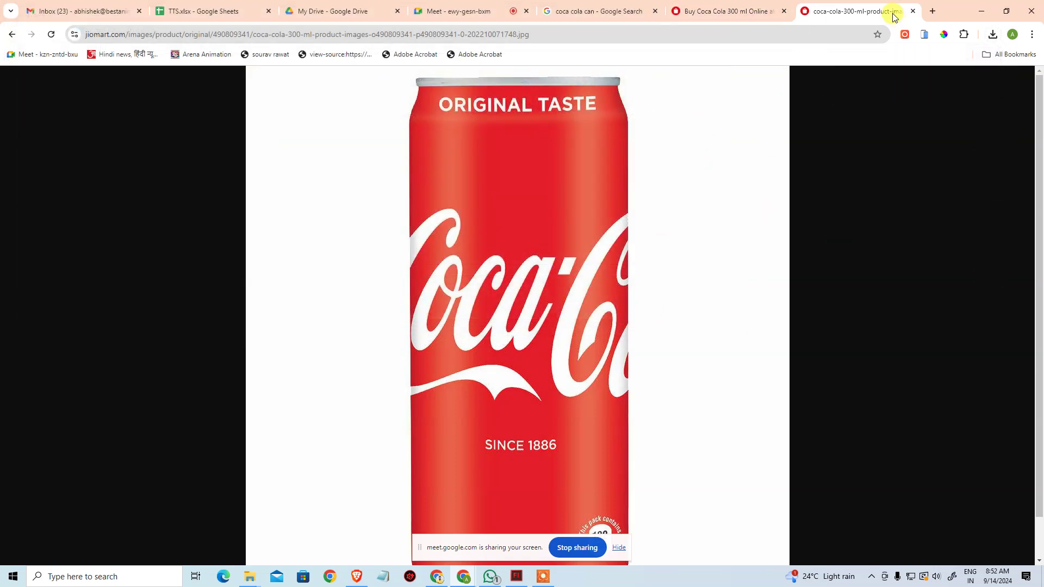
# - Close the can image tab and the JioMart product page, returning to the image search results
pyautogui.click(913, 11)
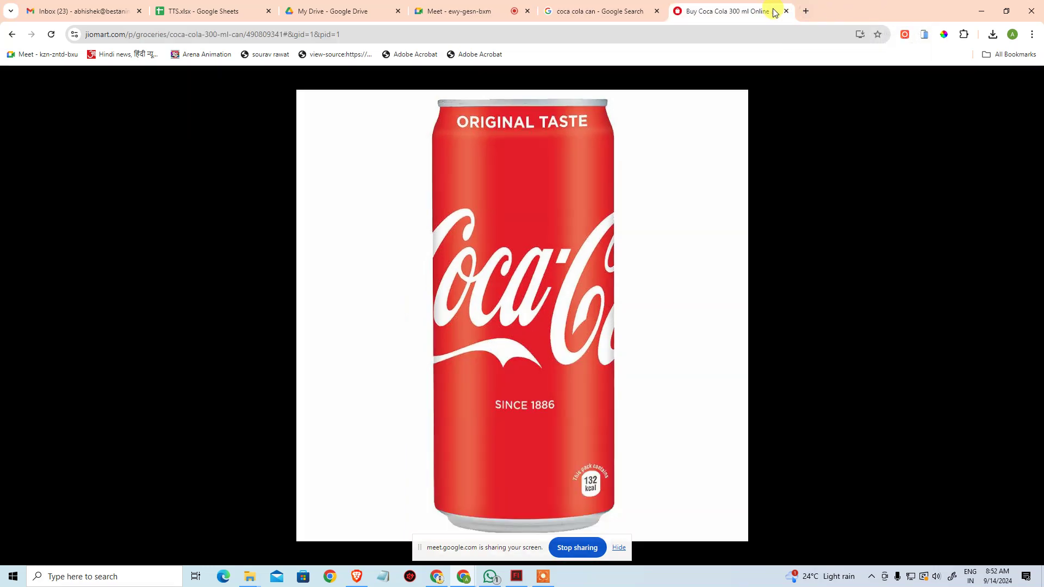
pyautogui.click(786, 11)
pyautogui.scroll(-3, 459, 369)
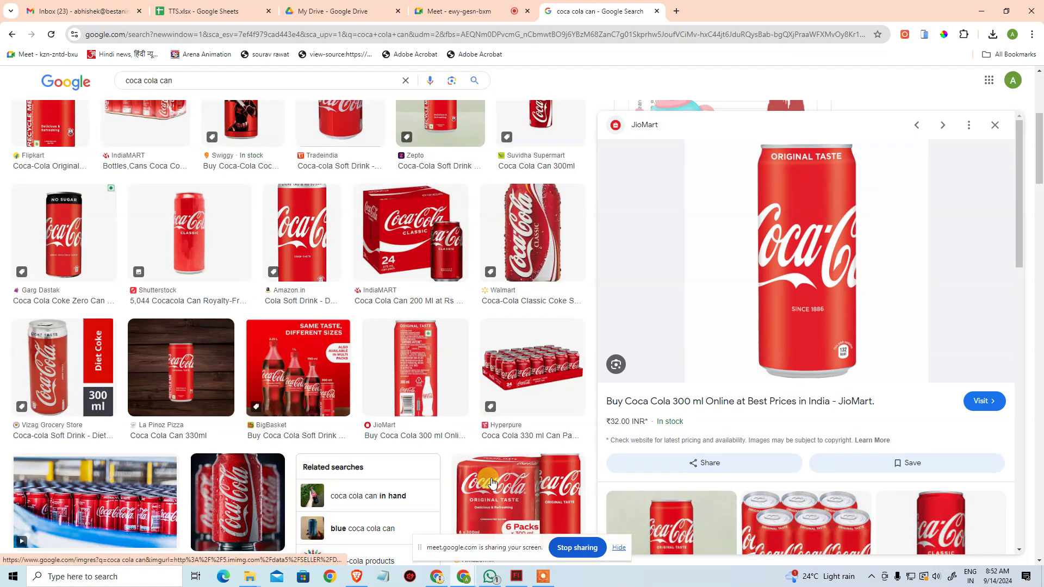
# - Switch to Flash and try to import the saved Coca-Cola can image from the Desktop onto the stage
pyautogui.click(518, 573)
pyautogui.click(30, 9)
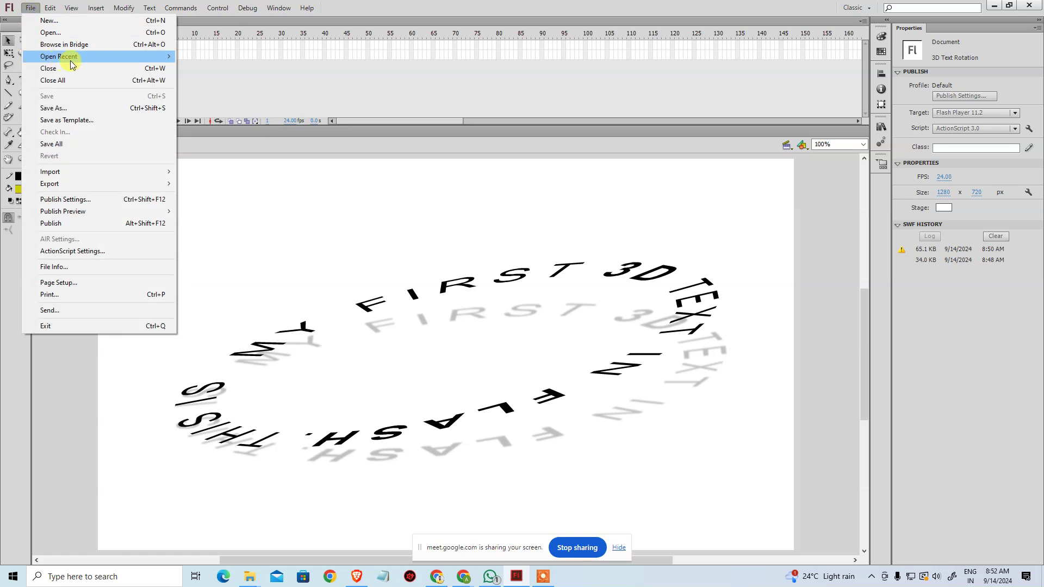
pyautogui.moveTo(102, 173)
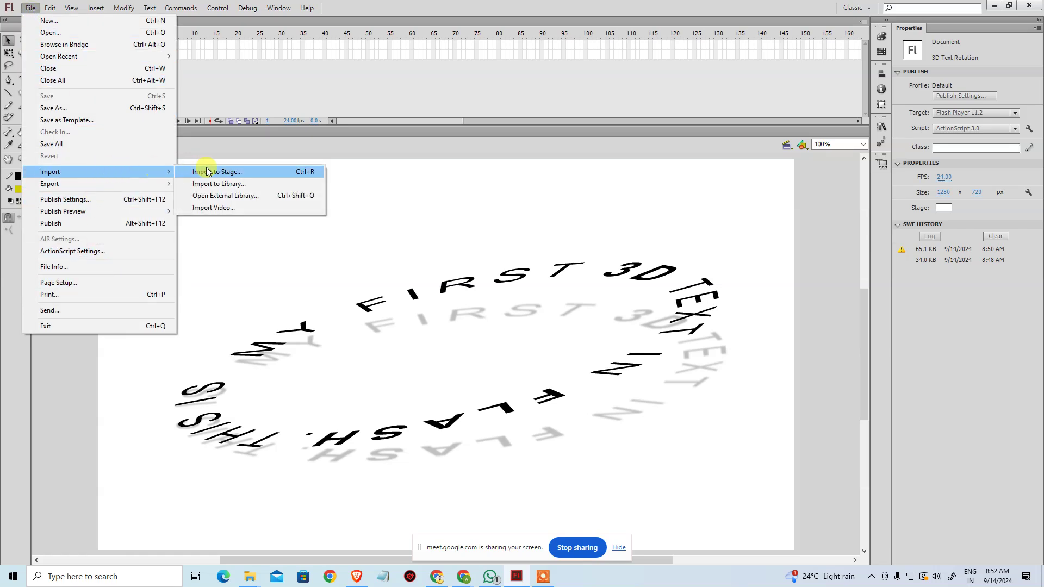
pyautogui.click(206, 172)
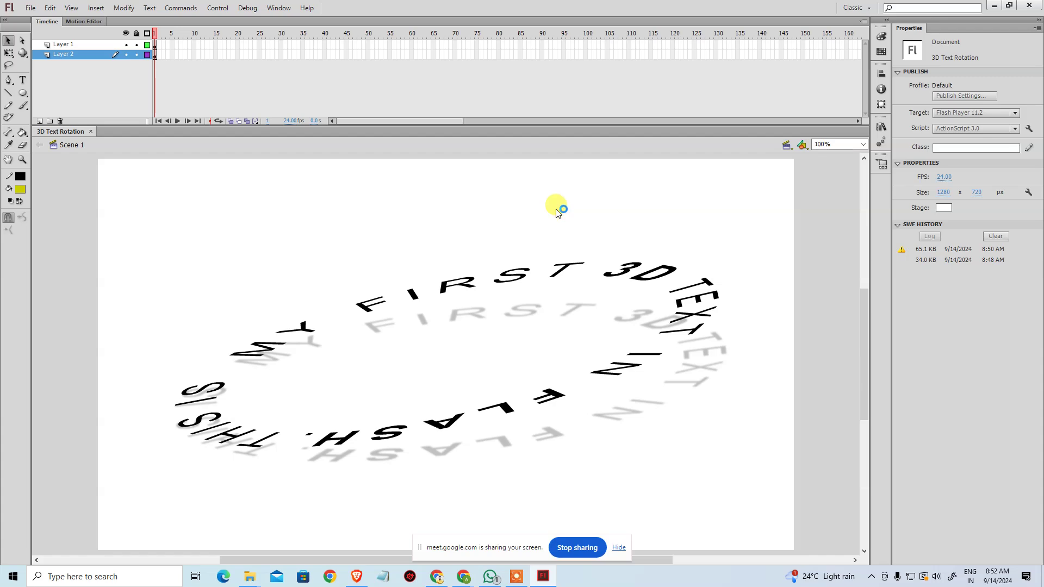
pyautogui.hotkey('ctrl', 'r')
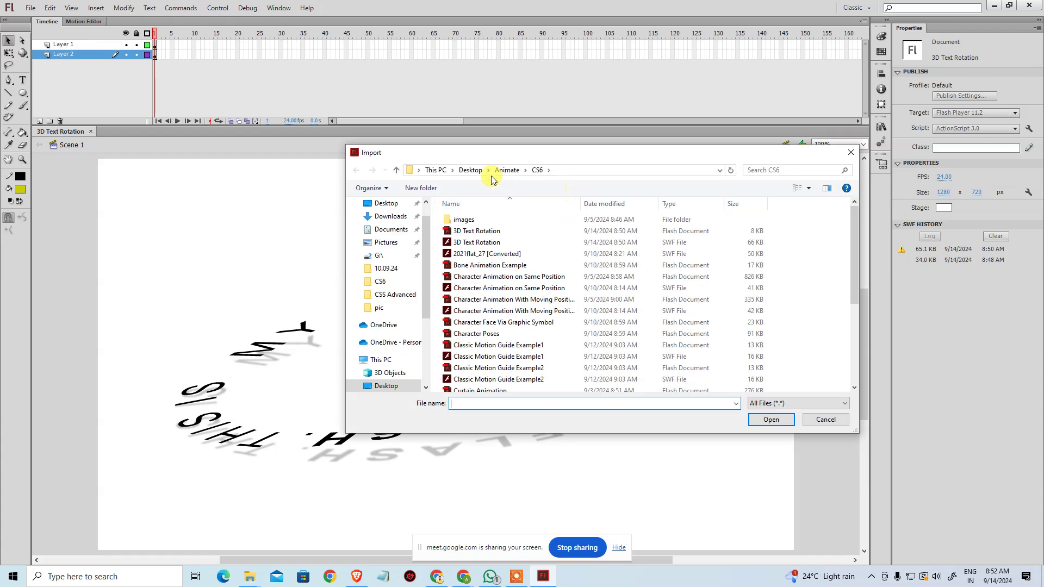
pyautogui.click(427, 203)
pyautogui.scroll(-5, 639, 266)
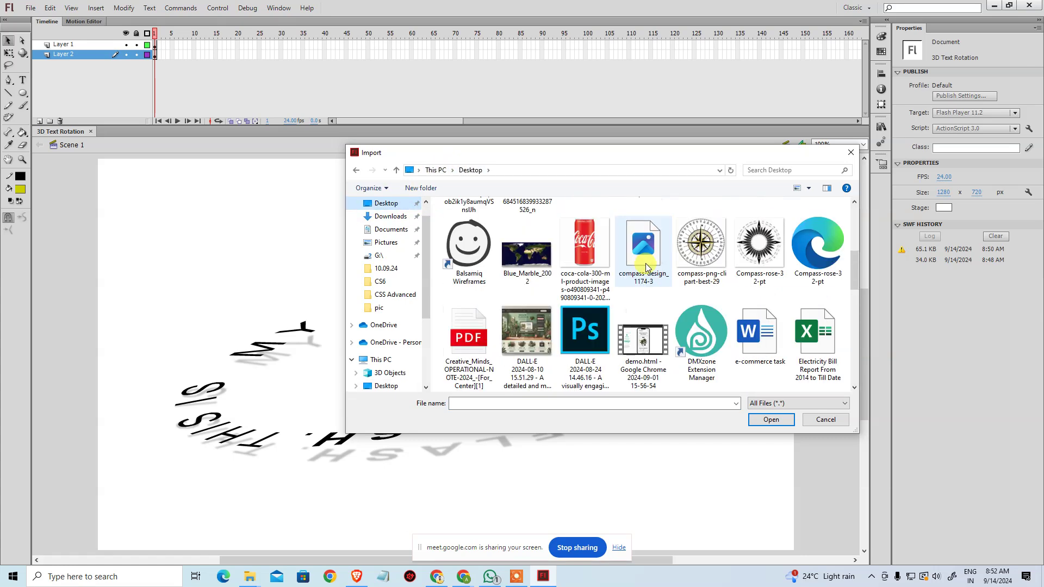
pyautogui.scroll(3, 641, 266)
pyautogui.click(584, 231)
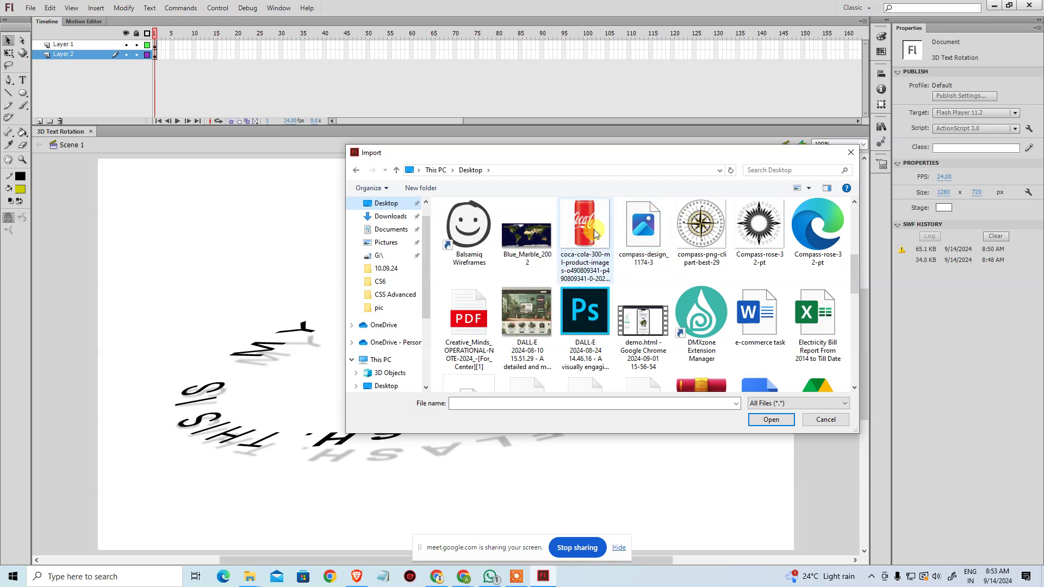
pyautogui.click(770, 419)
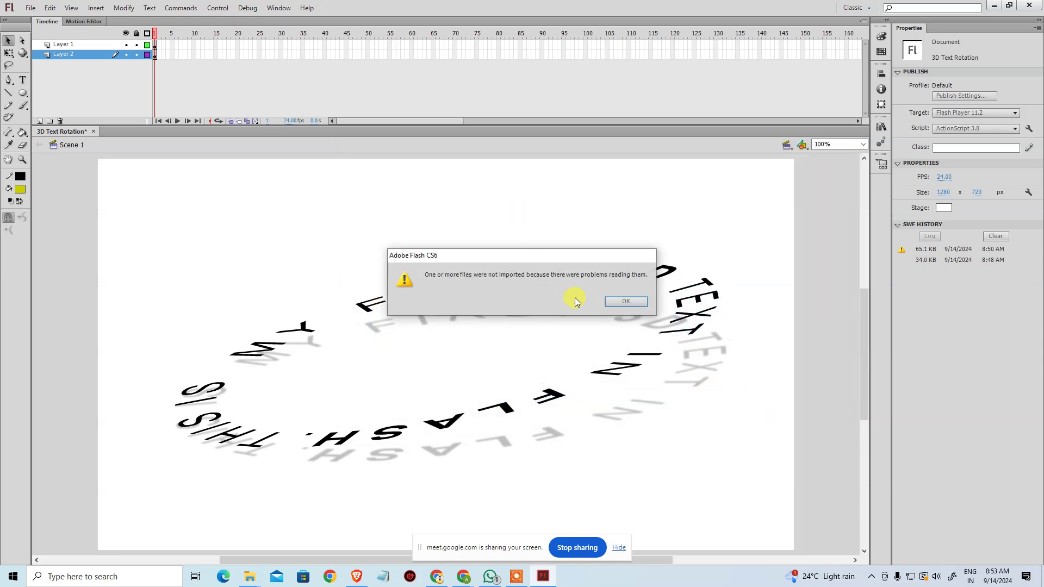
pyautogui.click(615, 303)
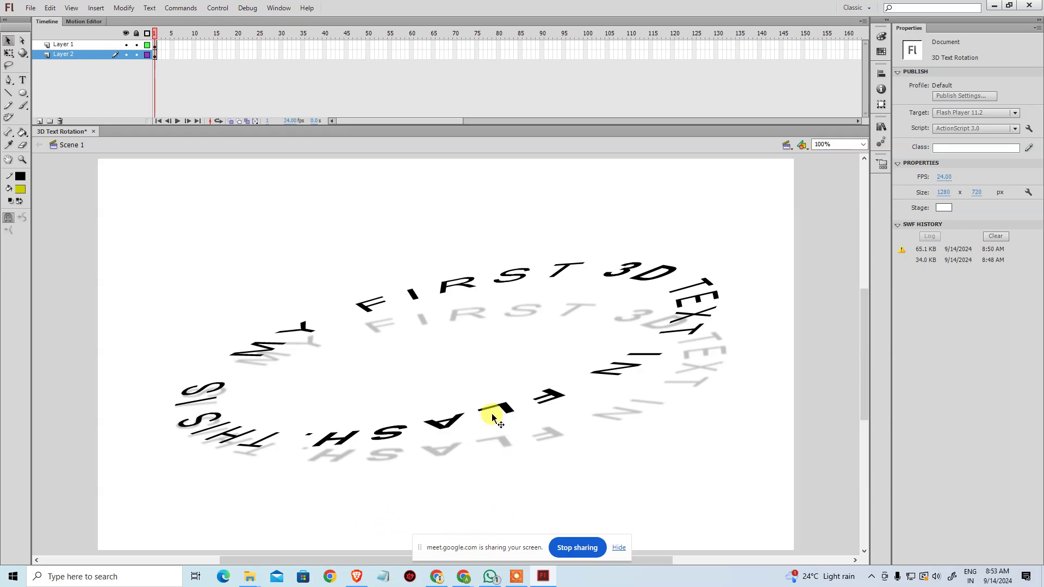
# - Return to the Chrome image results and preview the Icon Archive Coca-Cola can
pyautogui.hotkey('alt', 'Tab')
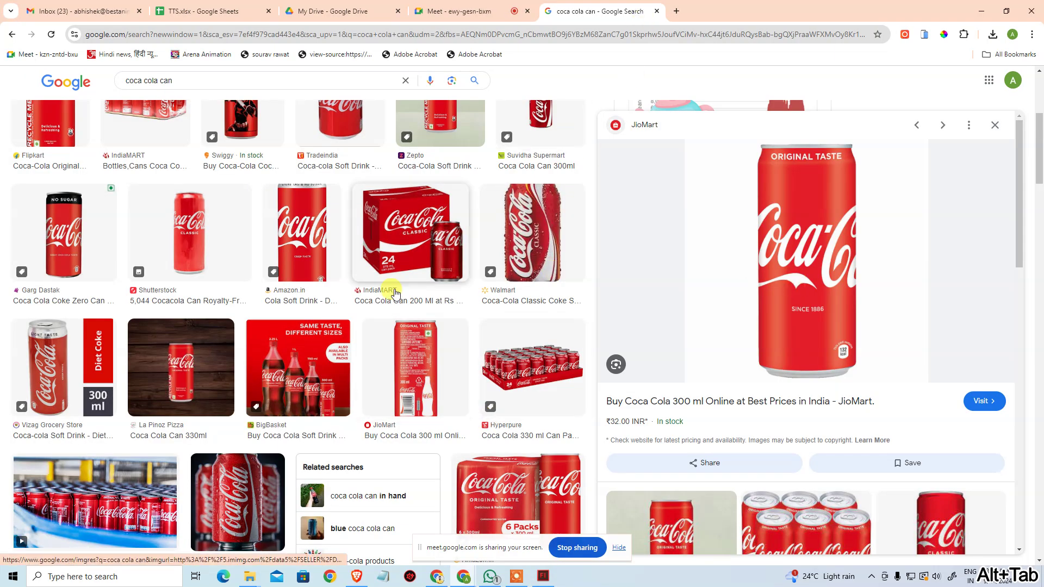
pyautogui.scroll(-5, 429, 346)
pyautogui.scroll(-6, 429, 346)
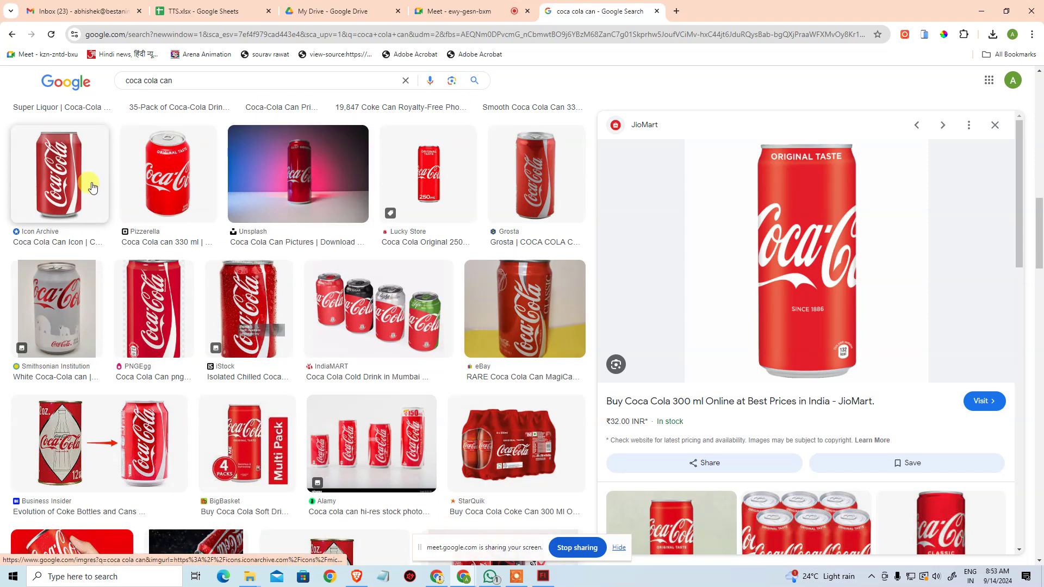
pyautogui.click(91, 187)
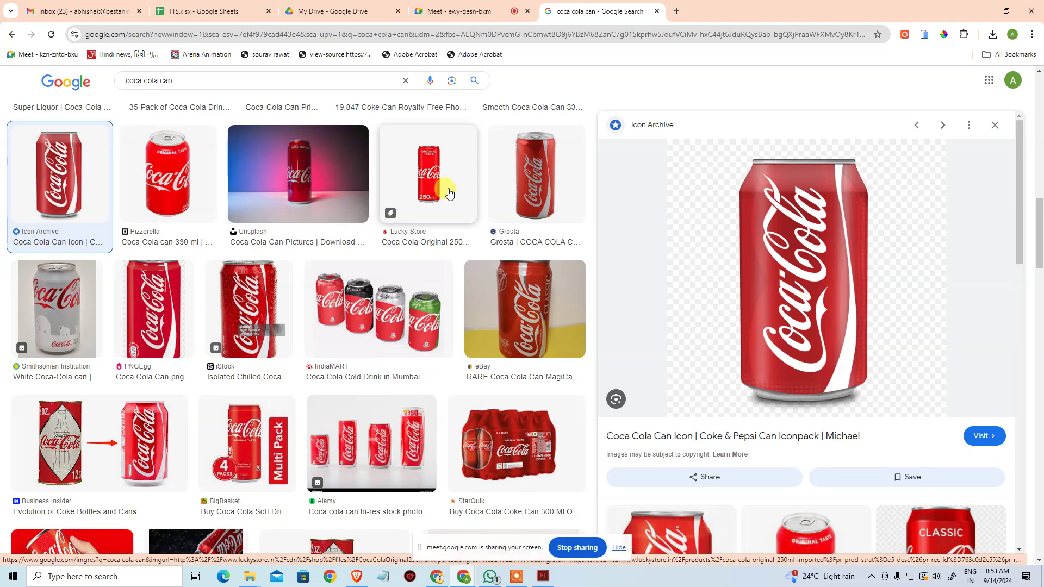
pyautogui.scroll(2, 707, 191)
# - Search for "background remover" in a new tab and open Photoroom's Background Remover page
pyautogui.click(675, 11)
pyautogui.write('bac')
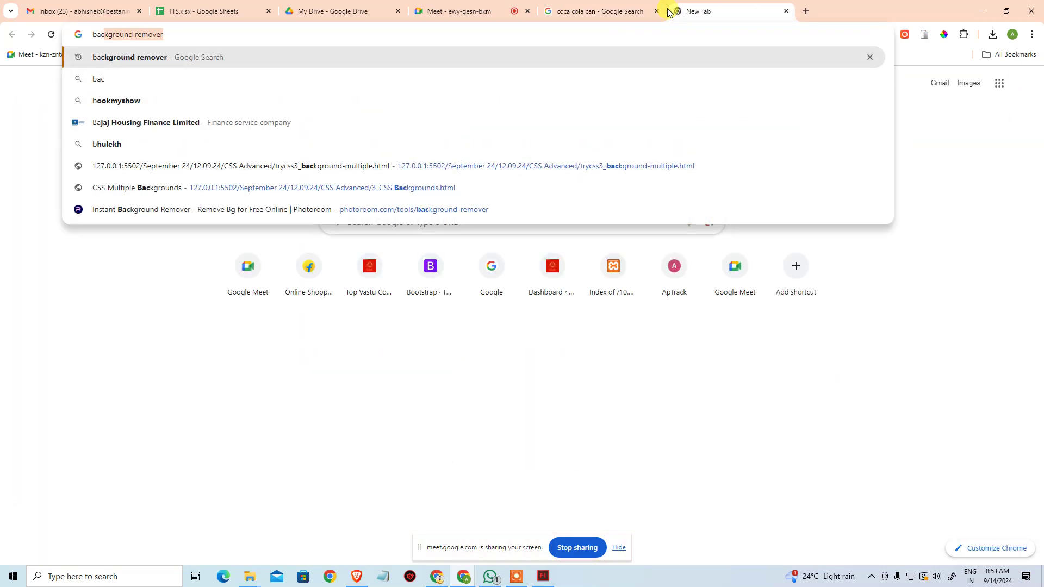
pyautogui.press('Return')
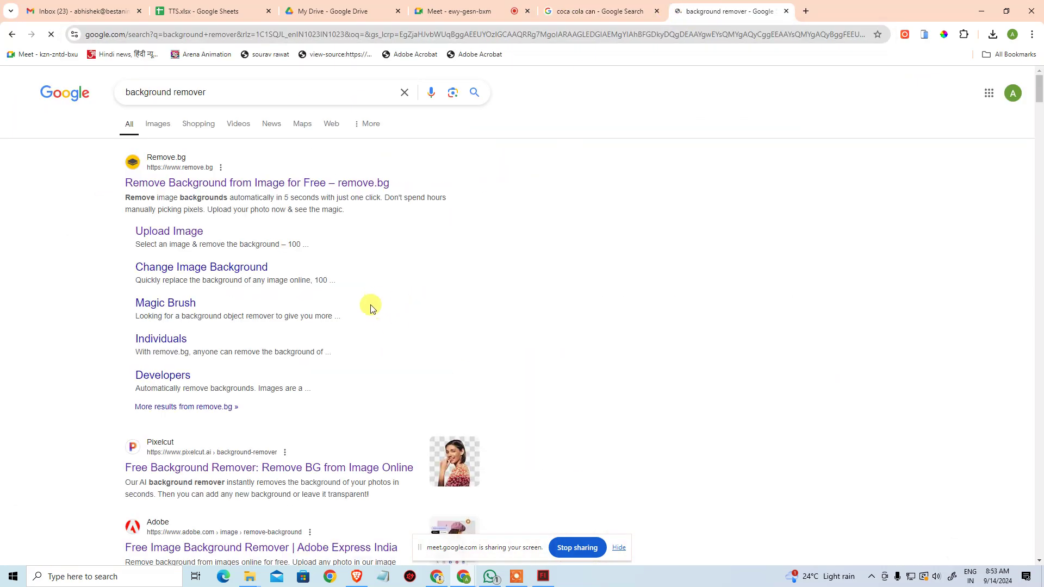
pyautogui.scroll(-3, 370, 314)
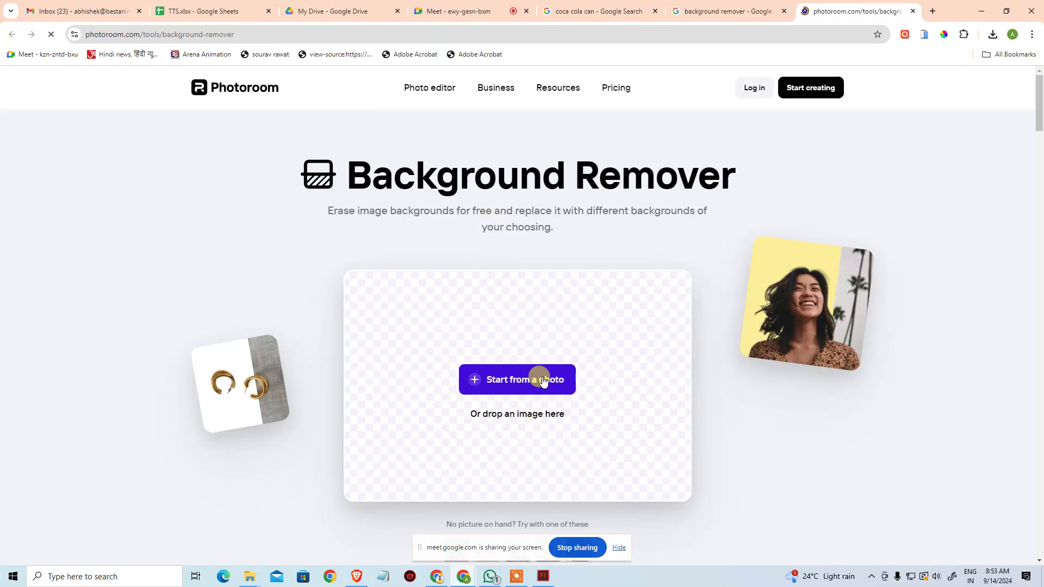
# - Upload the Coca-Cola 300 ml can image from the Desktop to Photoroom for background removal
pyautogui.click(542, 381)
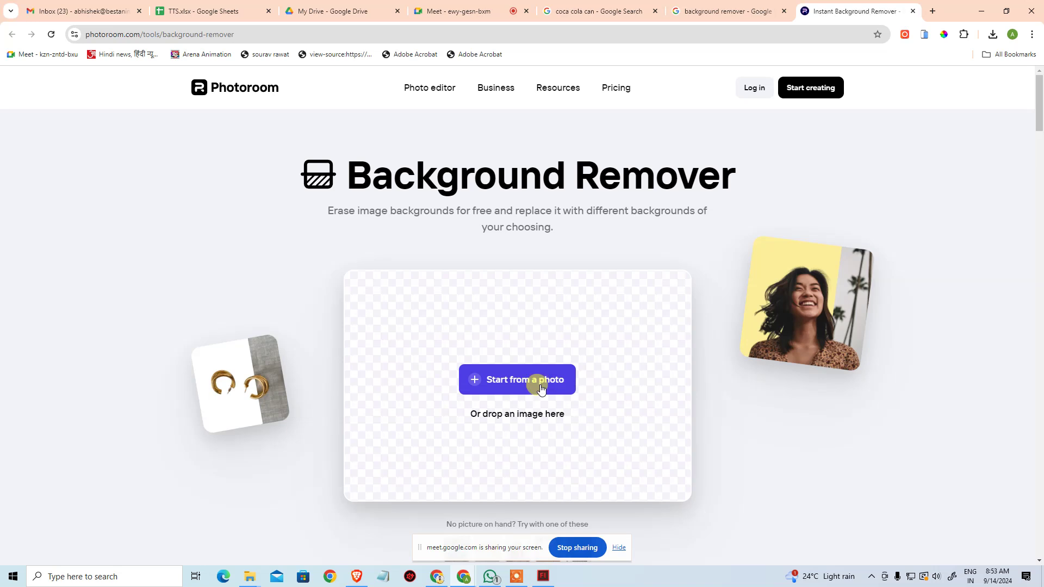
pyautogui.click(516, 576)
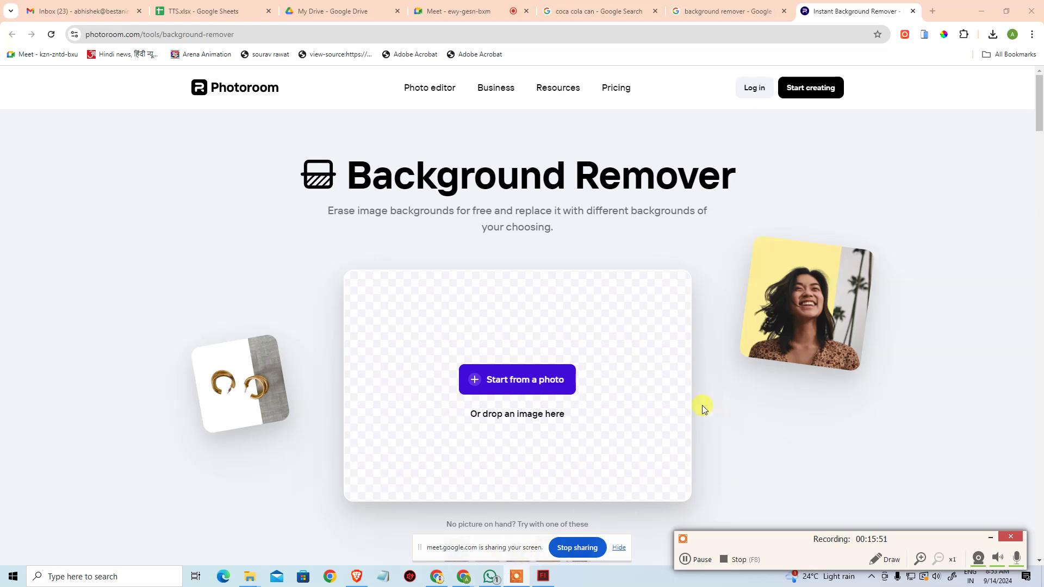
pyautogui.click(542, 384)
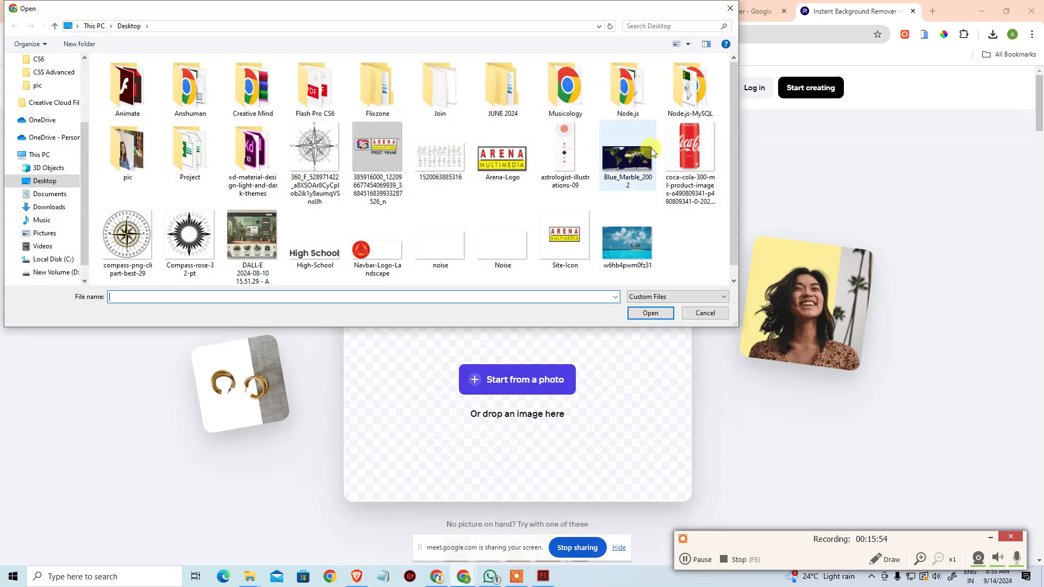
pyautogui.click(687, 157)
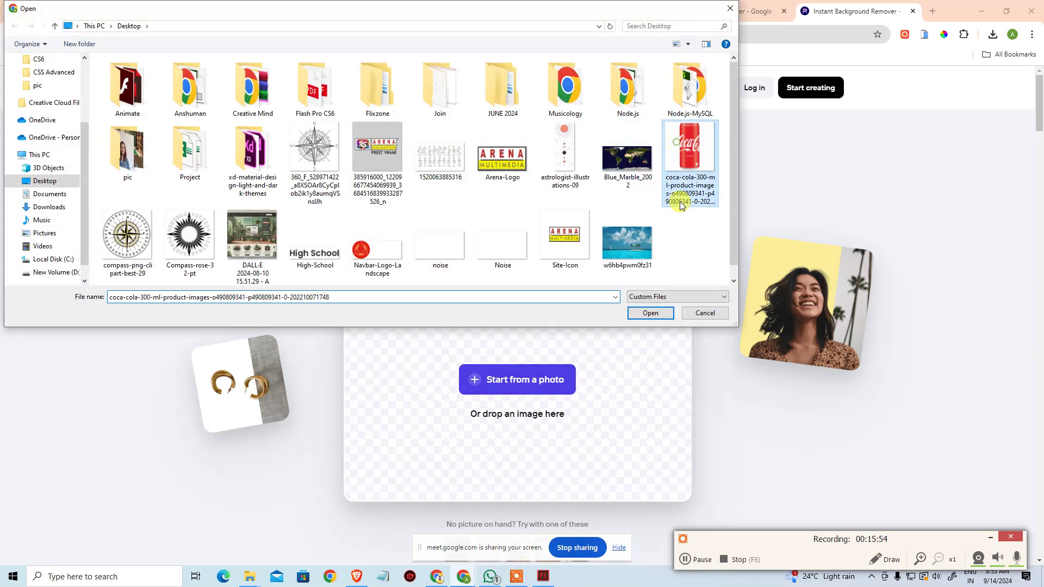
pyautogui.click(651, 314)
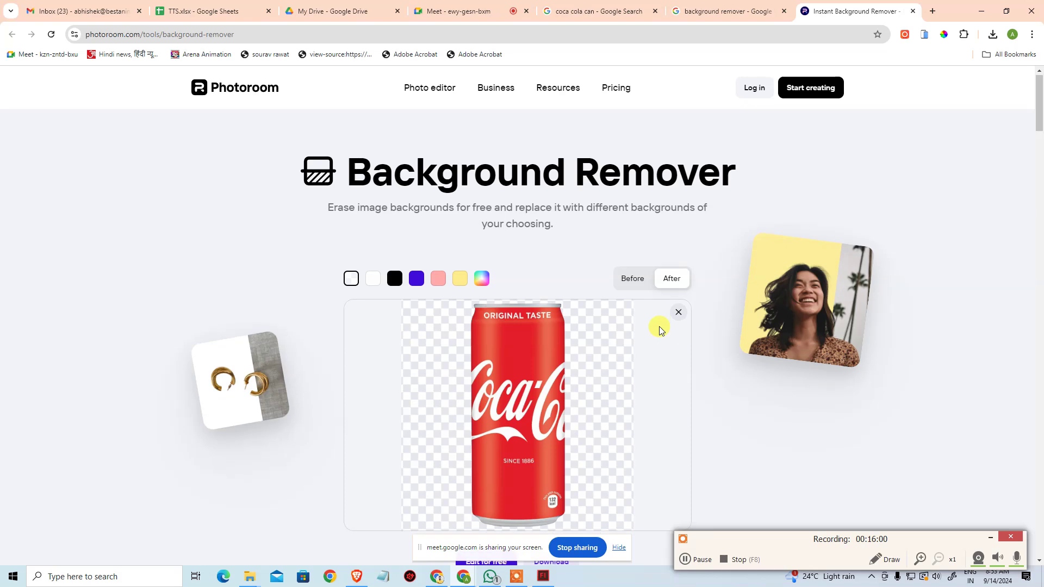
# - Download the can image with its background removed and dismiss the batch-editing offer
pyautogui.scroll(-4, 659, 326)
pyautogui.click(546, 354)
pyautogui.click(579, 379)
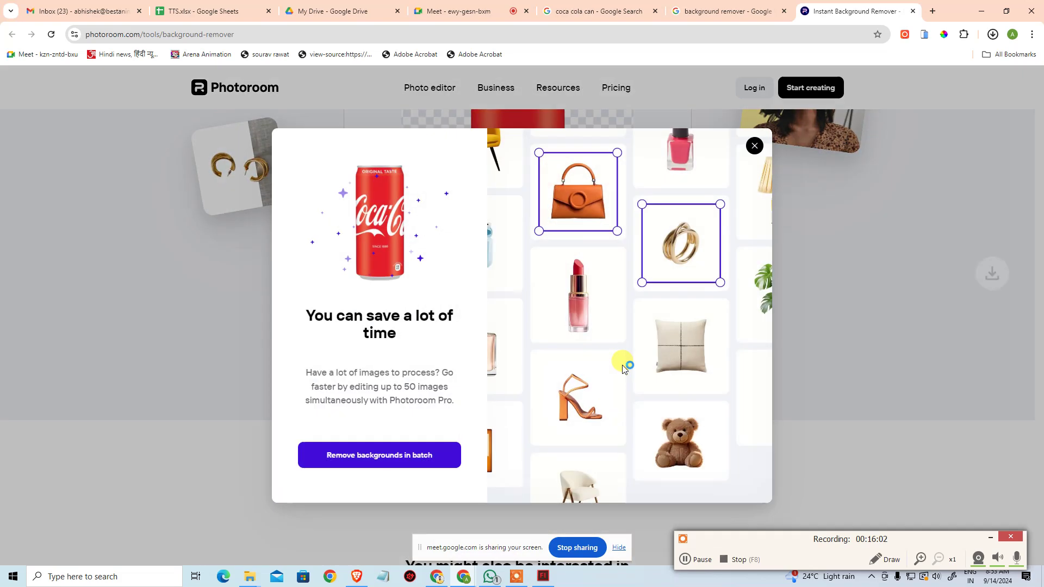
pyautogui.click(756, 146)
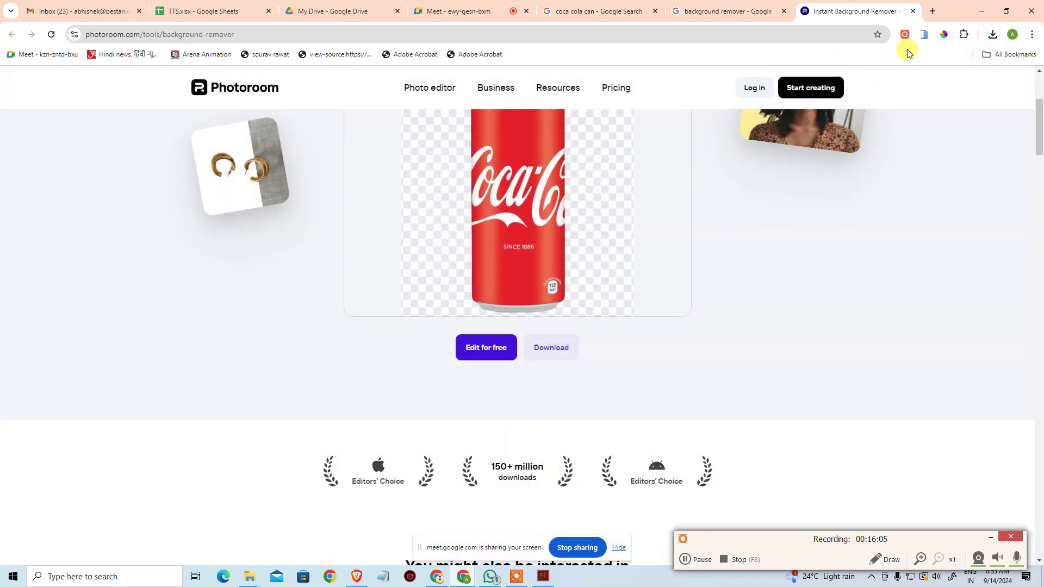
# - Open the downloaded Photoroom PNG of the can to check it, and close the viewer
pyautogui.click(992, 35)
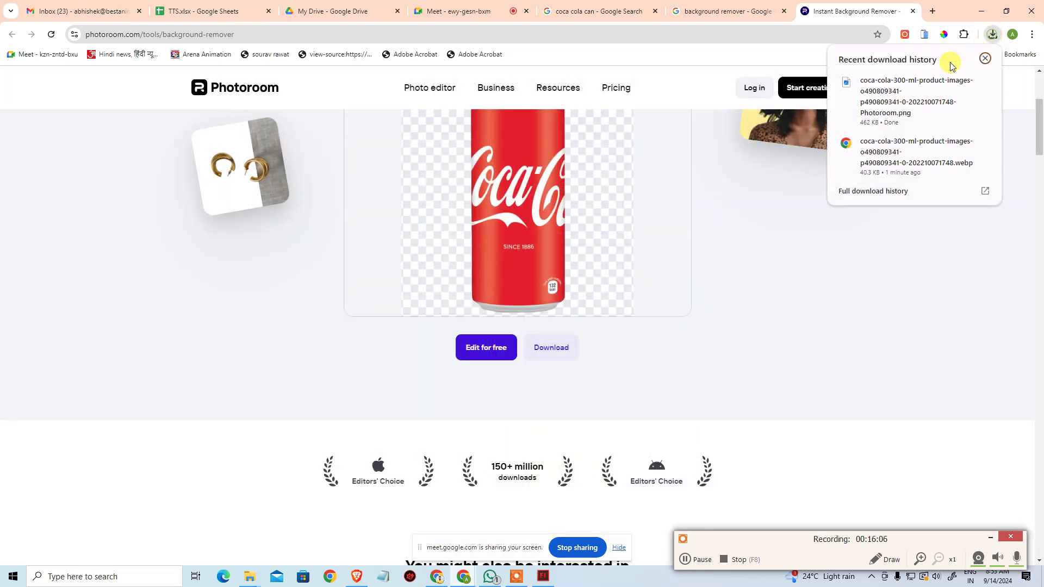
pyautogui.click(906, 99)
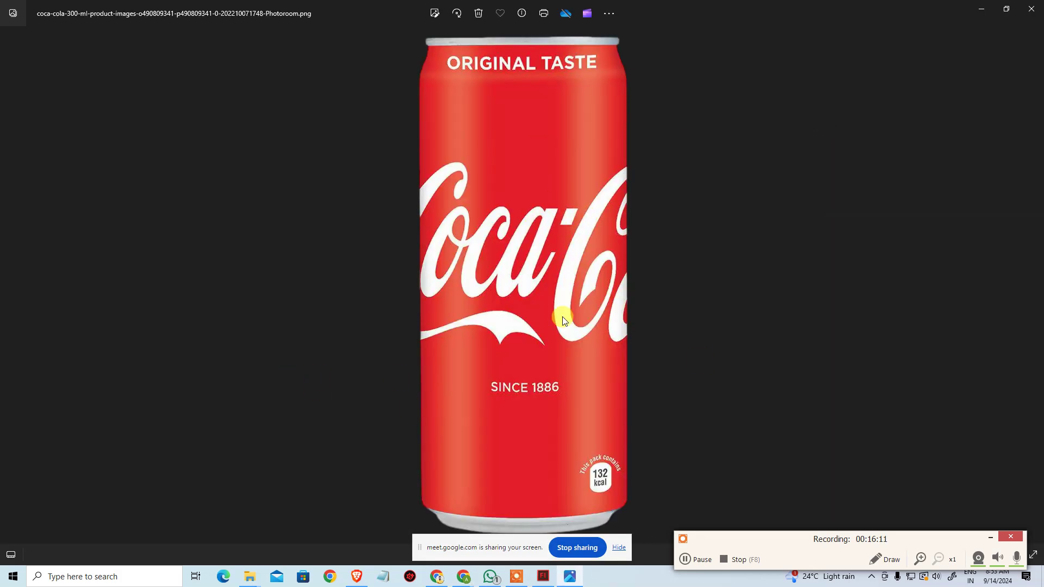
pyautogui.click(1029, 10)
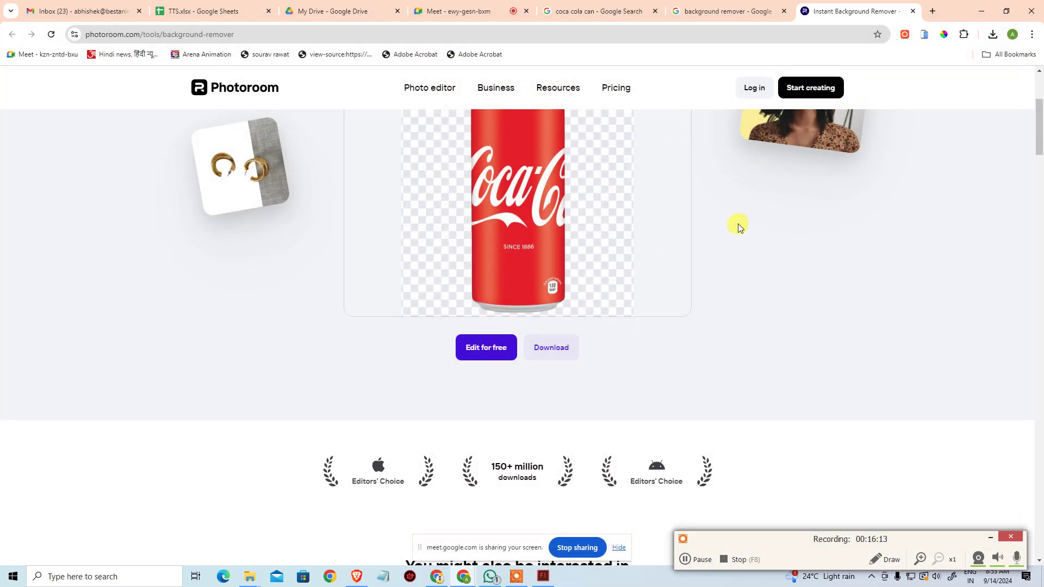
# - Switch to Flash and import the can's Photoroom PNG from Downloads onto the stage
pyautogui.click(542, 576)
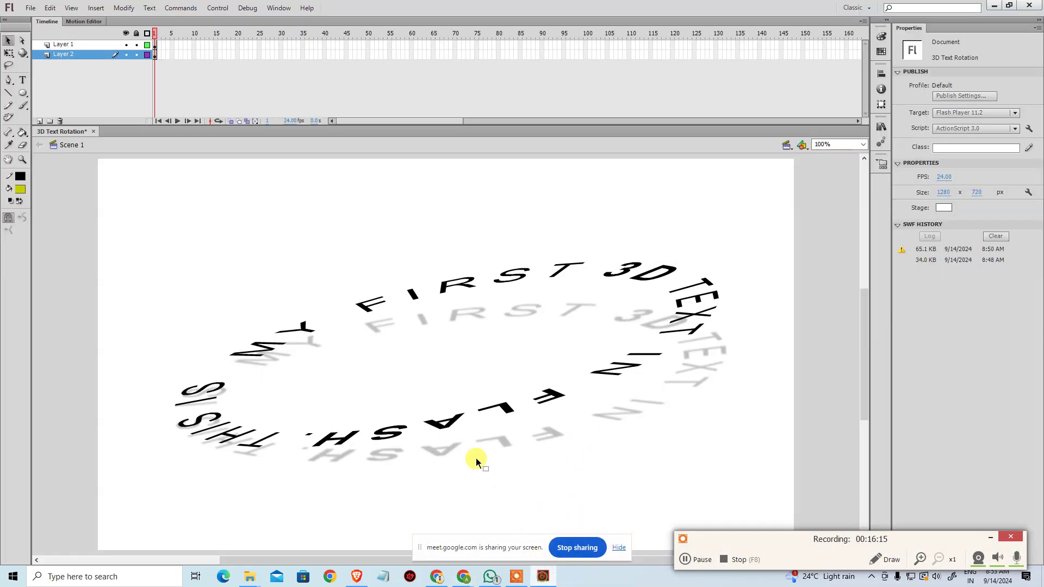
pyautogui.hotkey('ctrl', 'r')
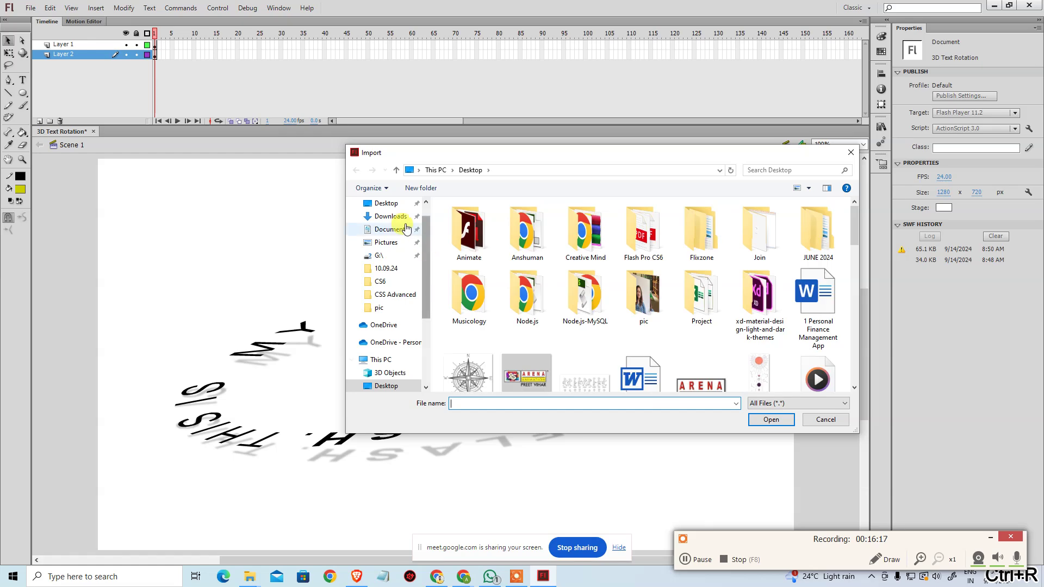
pyautogui.click(401, 217)
pyautogui.doubleClick(489, 234)
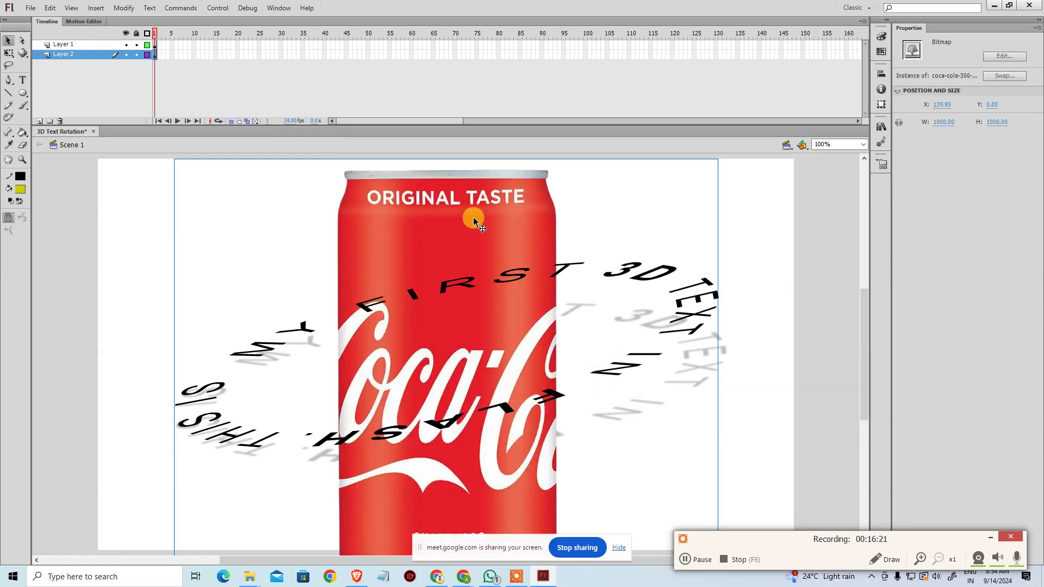
# - Scale the can bitmap down proportionally in two passes, to 750 px and finally 562.5 px square
pyautogui.hotkey('ctrl', 'alt', 's')
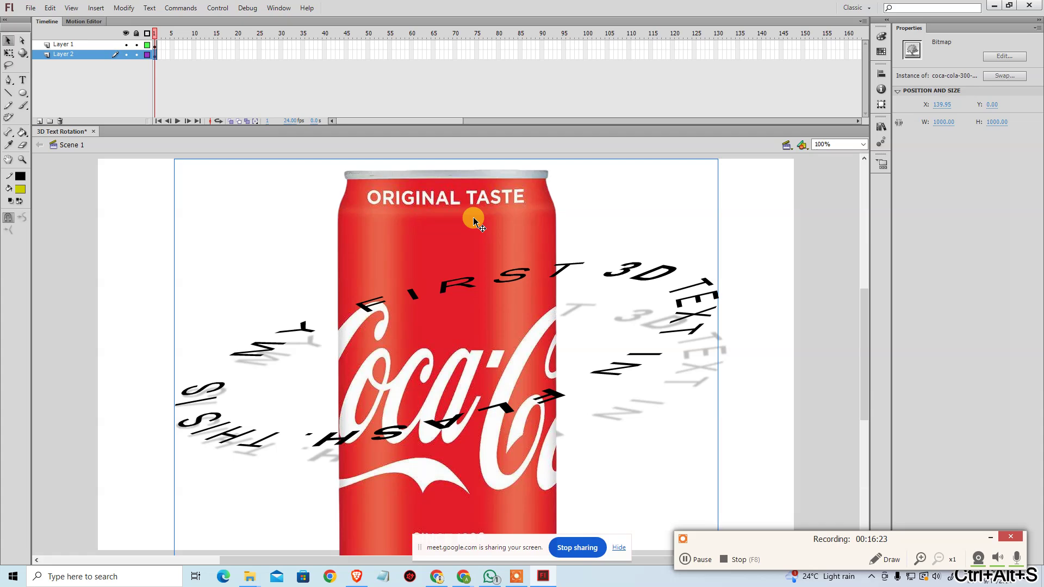
pyautogui.hotkey('ctrl', 'alt', 's')
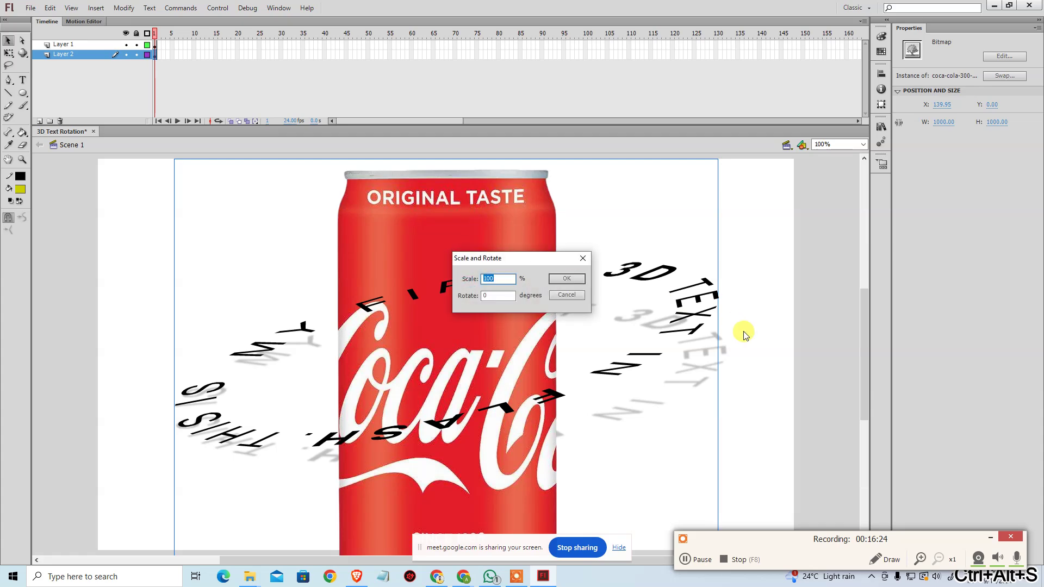
pyautogui.press('Return')
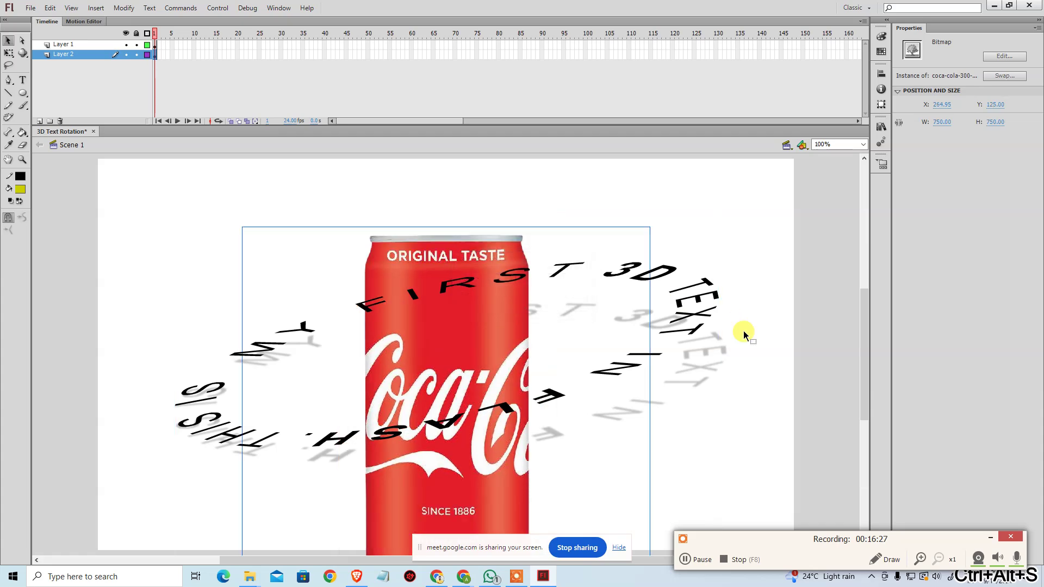
pyautogui.hotkey('ctrl', 'alt', 's')
pyautogui.press('Return')
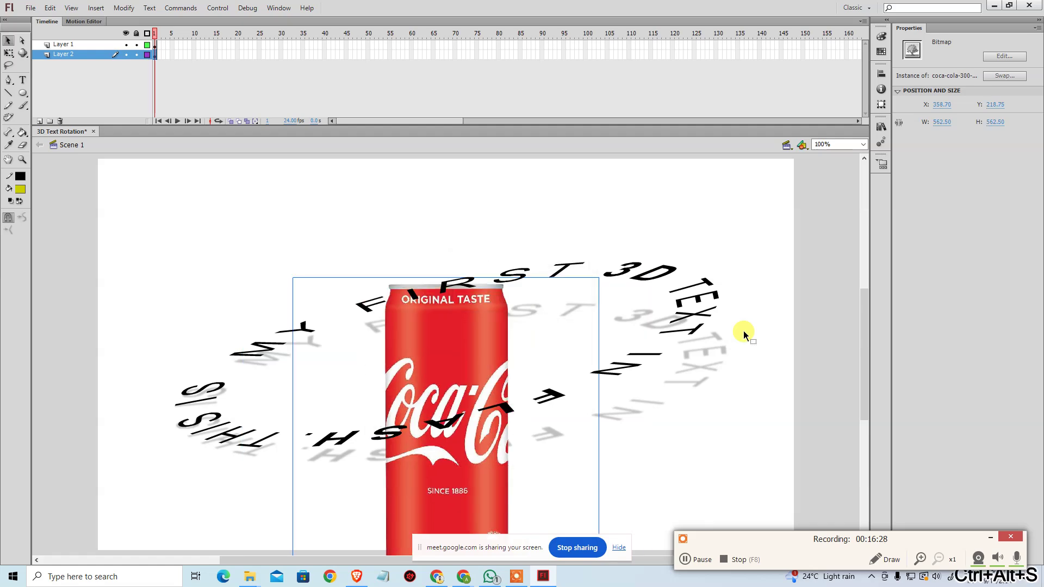
# - Center the can bitmap horizontally and vertically on the stage and deselect it
pyautogui.click(881, 76)
pyautogui.click(792, 93)
pyautogui.click(839, 90)
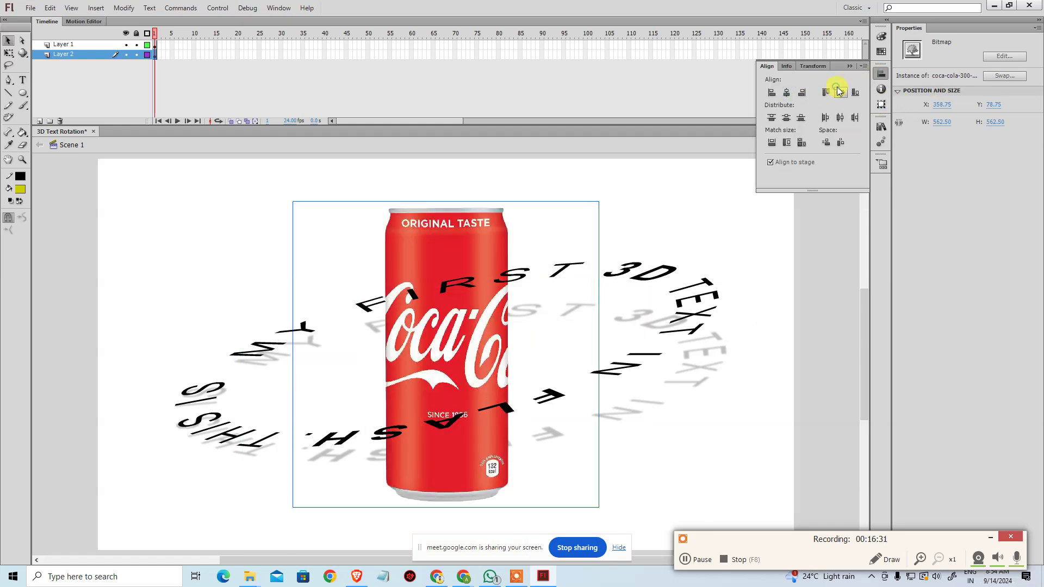
pyautogui.click(259, 243)
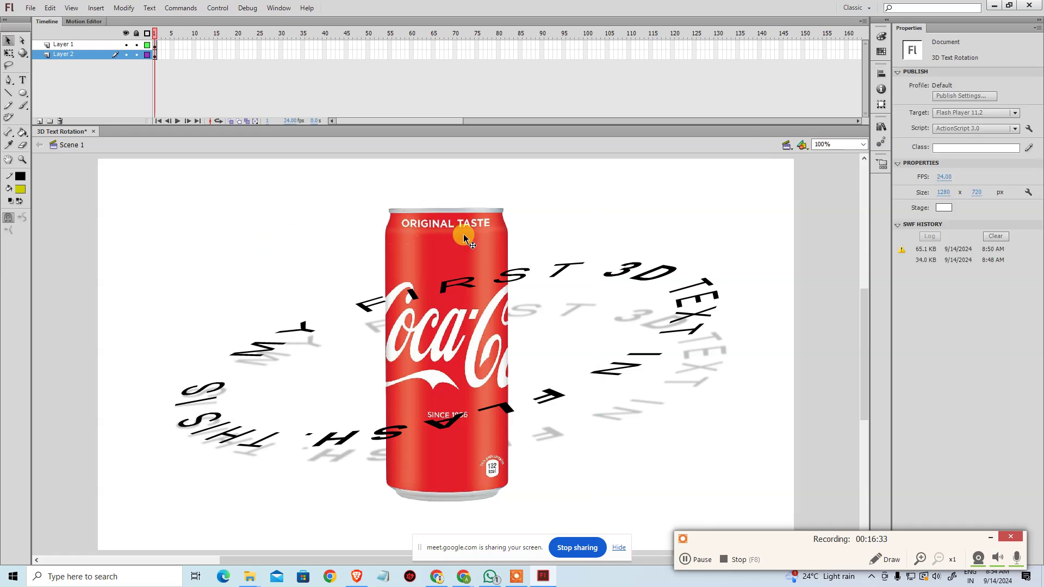
# - Cut the can bitmap from Layer 2, and add a new layer at the bottom of the layer stack
pyautogui.click(415, 226)
pyautogui.hotkey('ctrl', 'x')
pyautogui.click(41, 120)
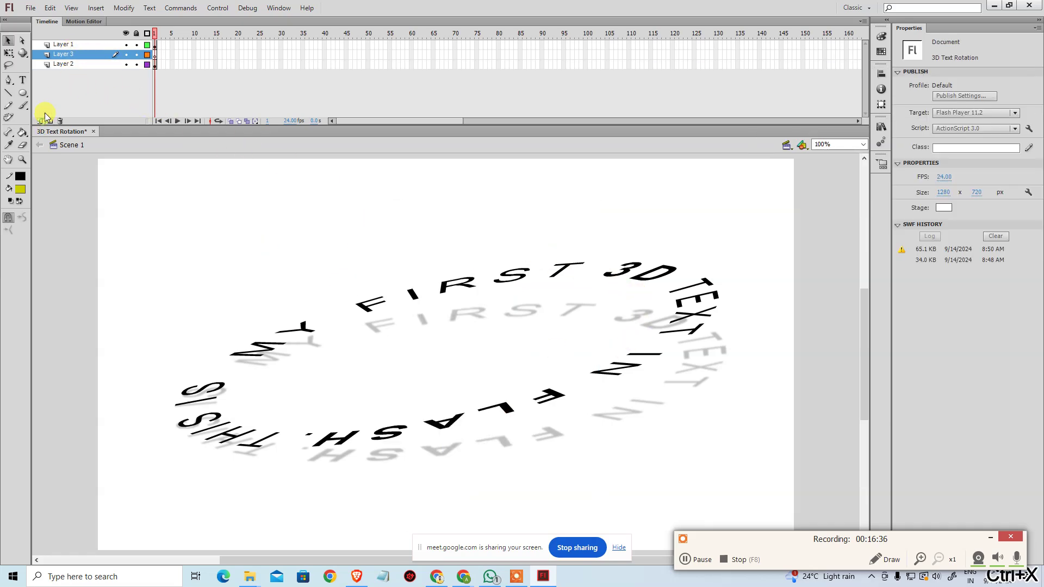
pyautogui.moveTo(83, 58); pyautogui.dragTo(84, 79)
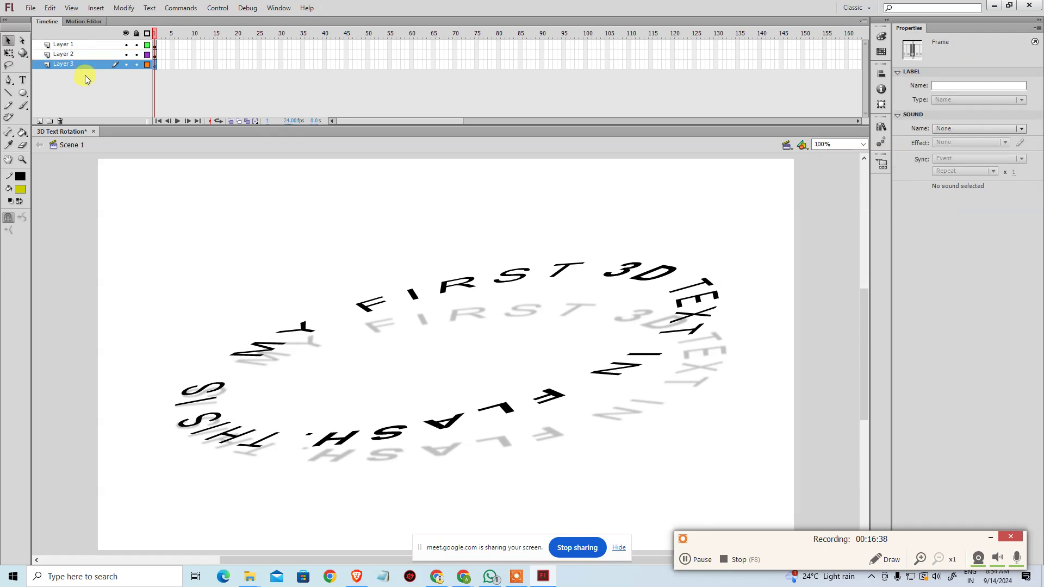
# - Paste the can bitmap onto Layer 3 and center it horizontally and vertically on the stage
pyautogui.hotkey('ctrl', 'v')
pyautogui.click(291, 198)
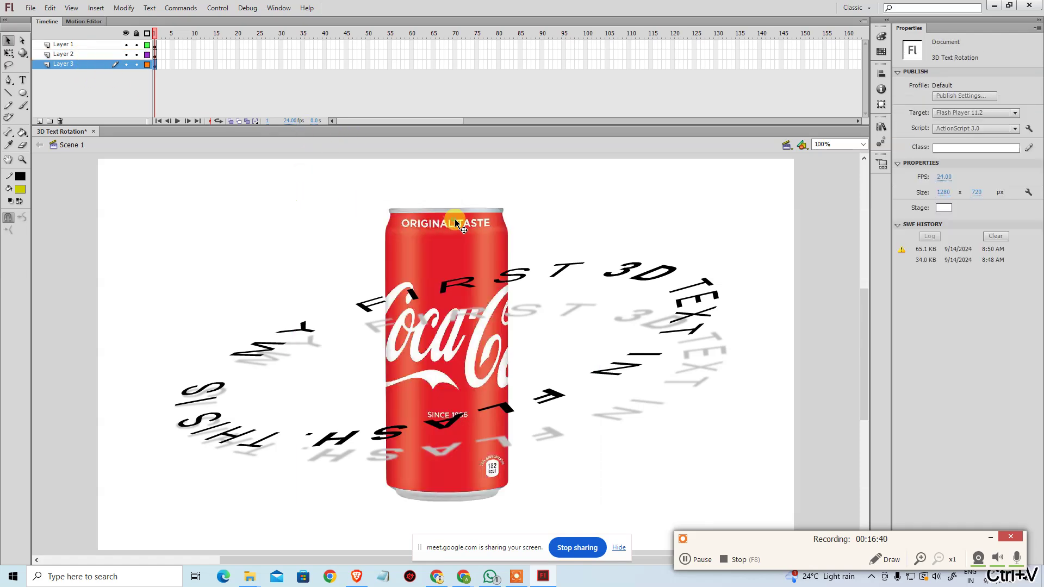
pyautogui.click(450, 218)
pyautogui.click(881, 74)
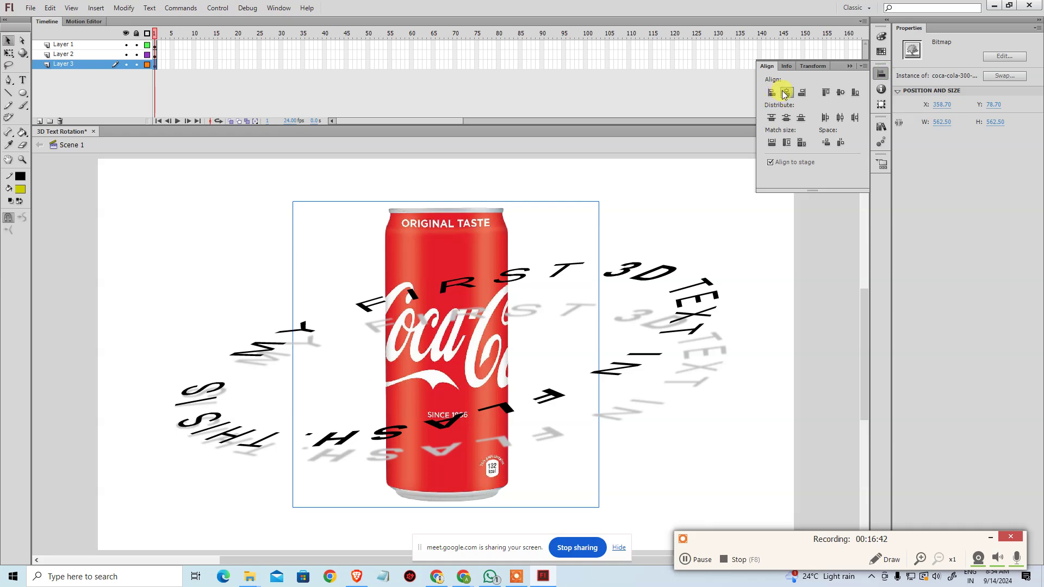
pyautogui.click(578, 165)
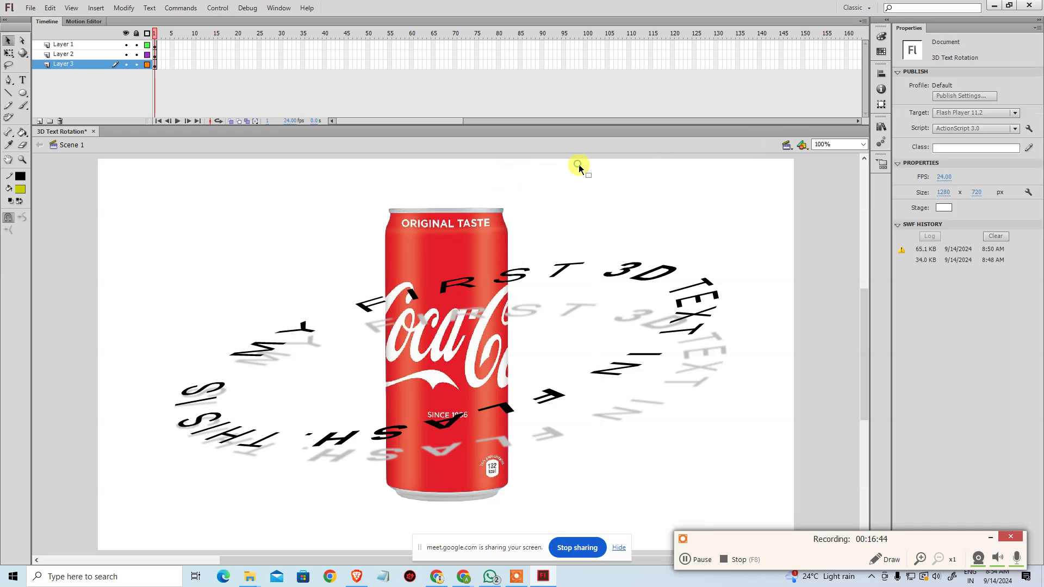
# - Copy the can bitmap and paste it in place on a new layer above Layer 1
pyautogui.click(488, 237)
pyautogui.hotkey('ctrl', 'c')
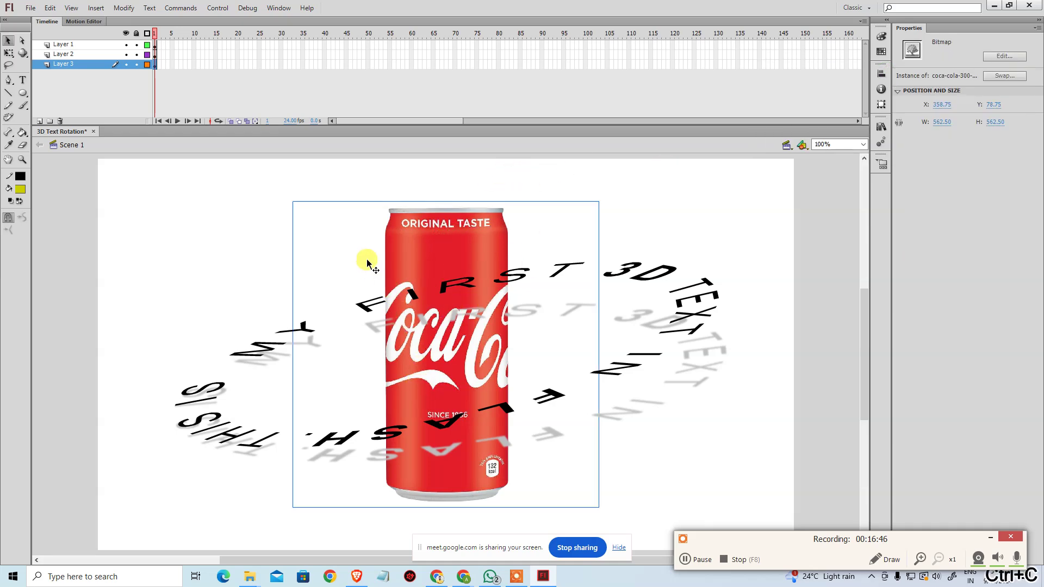
pyautogui.click(63, 44)
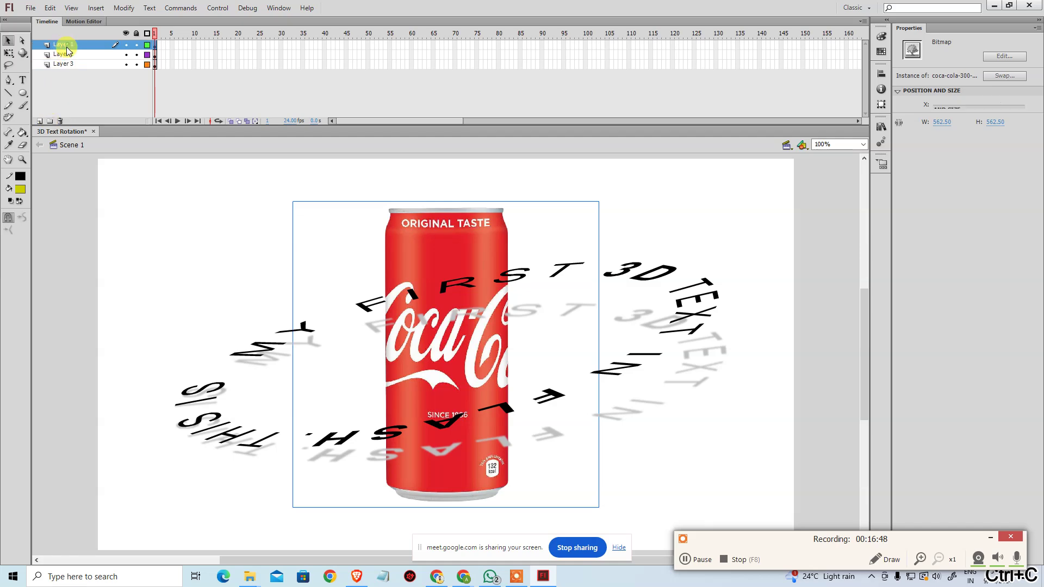
pyautogui.click(42, 122)
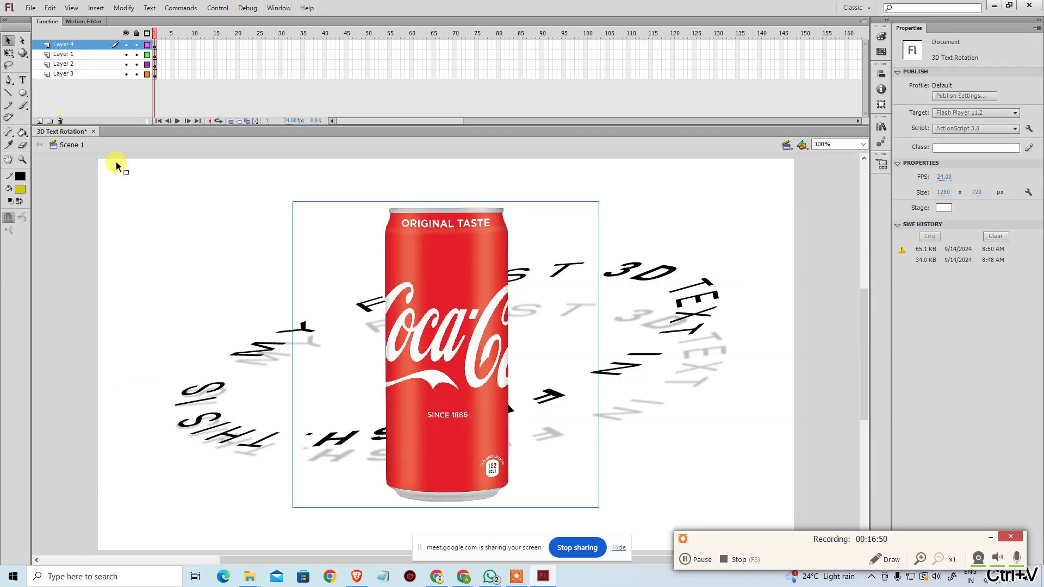
pyautogui.click(147, 227)
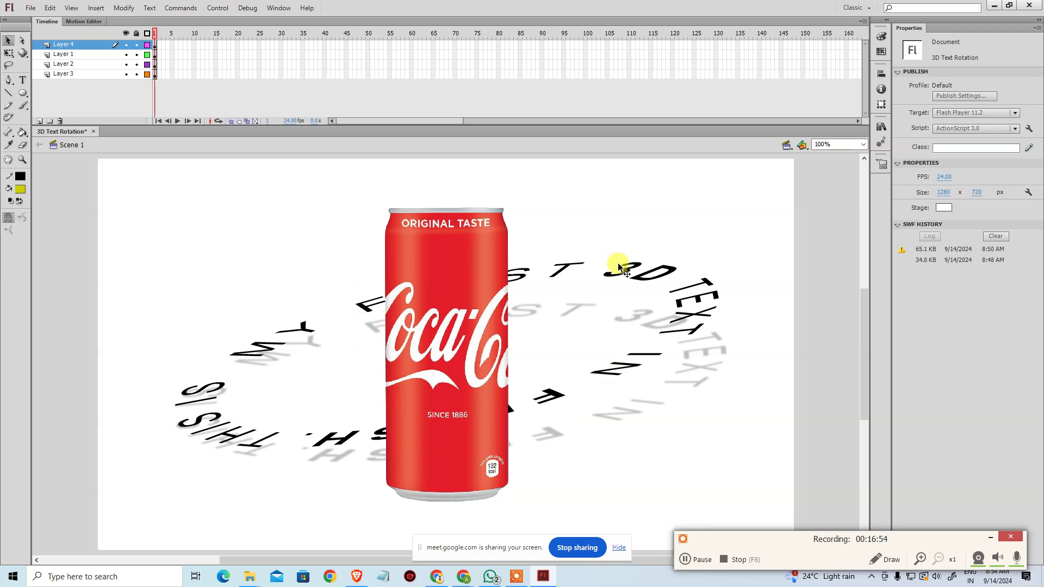
# - Draw a yellow rectangle covering the can's upper half and the text behind it on a new topmost layer
pyautogui.click(23, 97)
pyautogui.click(55, 93)
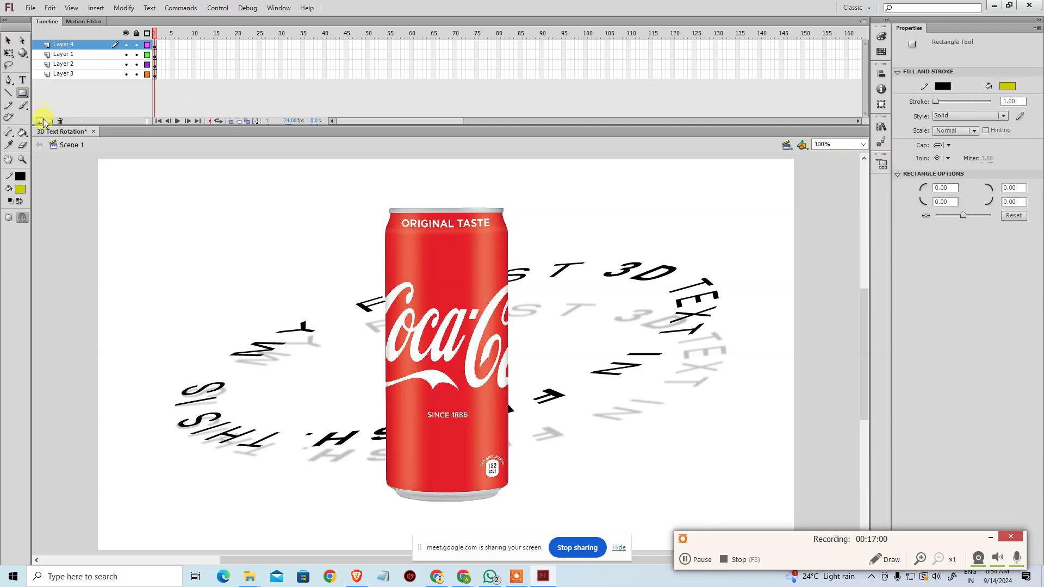
pyautogui.click(41, 121)
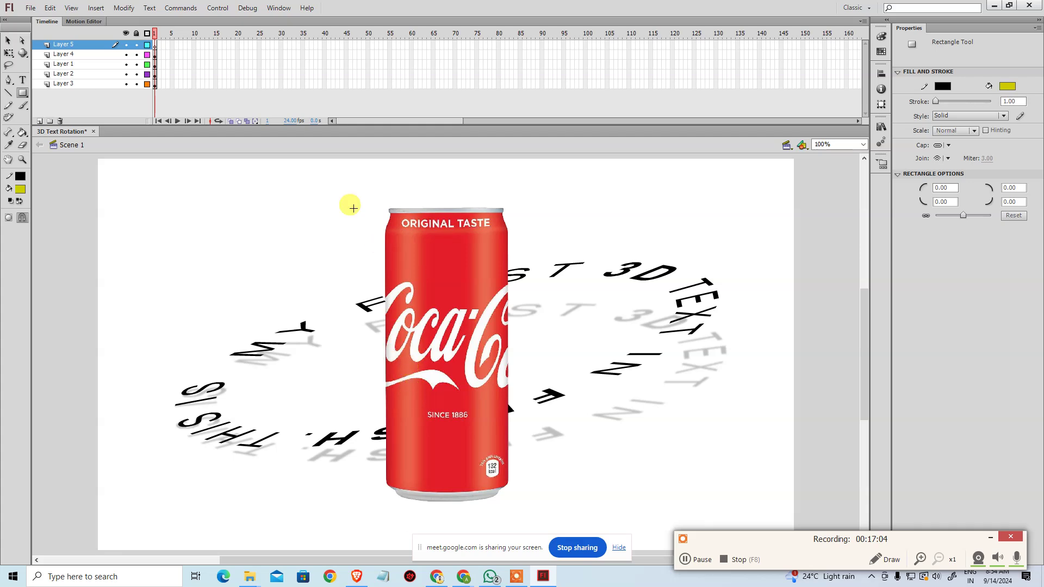
pyautogui.moveTo(349, 179); pyautogui.dragTo(534, 365)
pyautogui.click(11, 41)
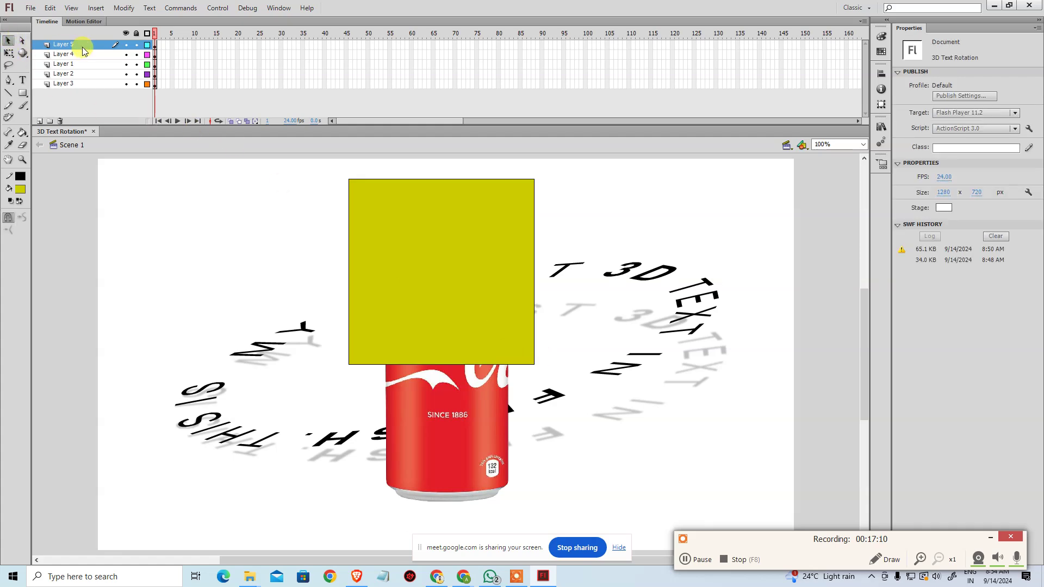
# - Turn the rectangle's layer into a mask over the can copy and preview the movie
pyautogui.rightClick(82, 45)
pyautogui.click(109, 201)
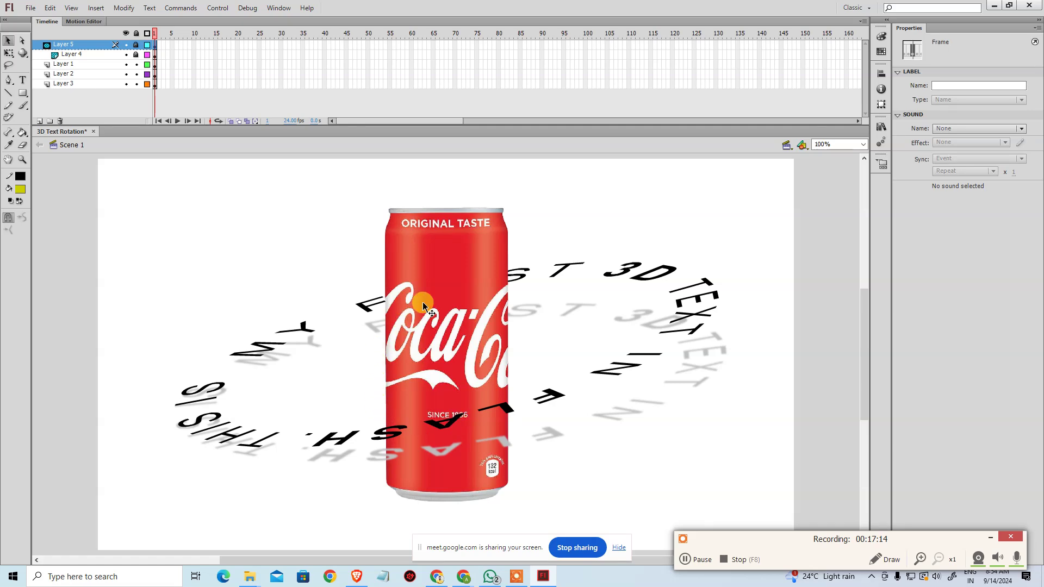
pyautogui.hotkey('ctrl', 'Return')
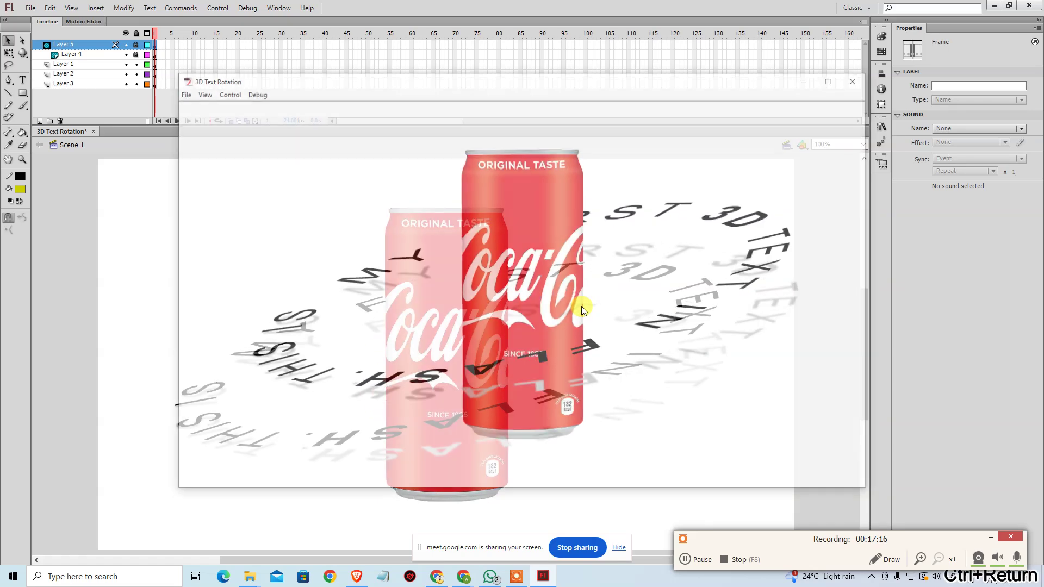
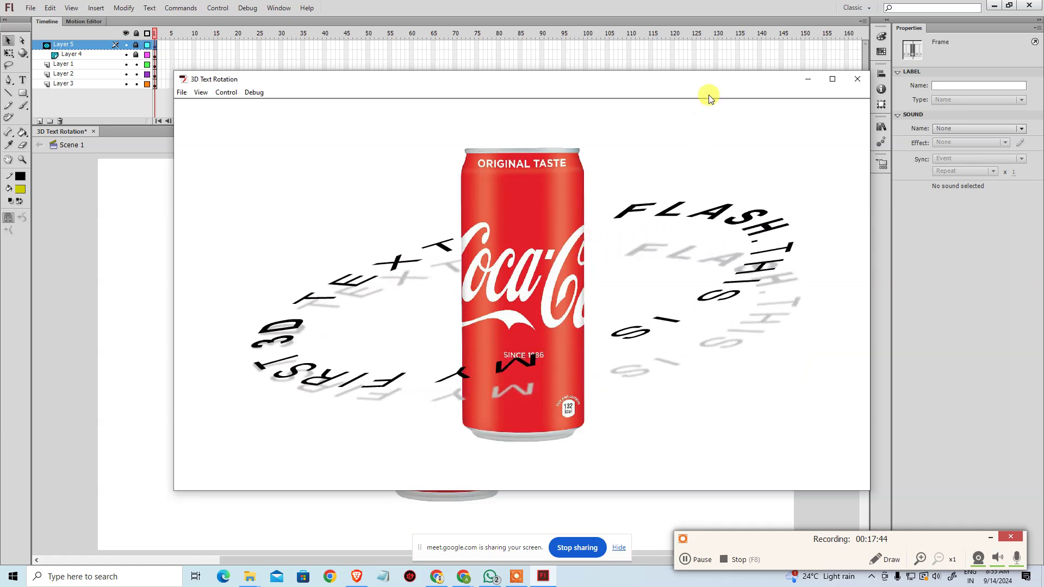
pyautogui.click(858, 78)
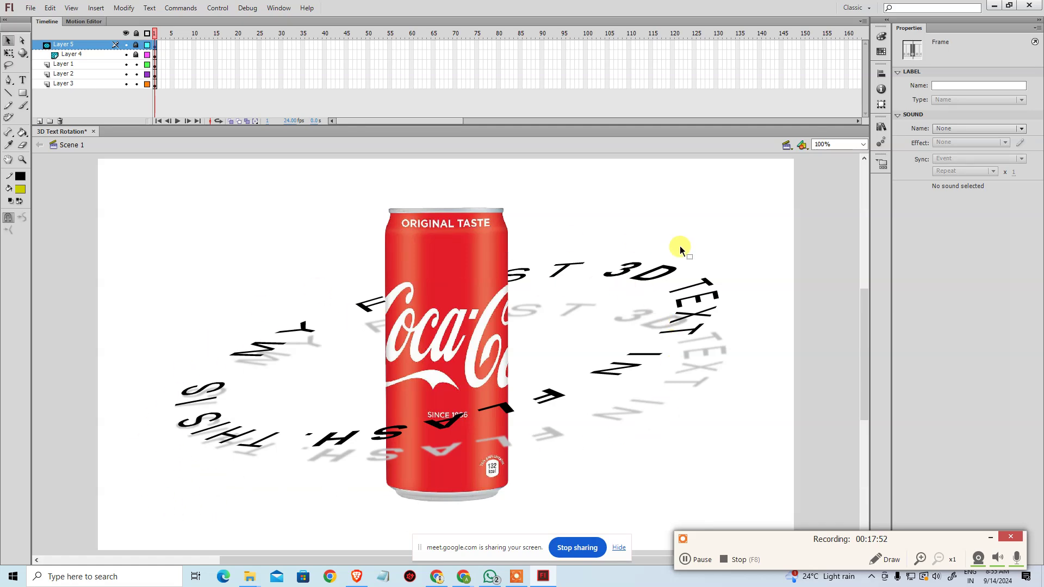
# - Save and close the 3D Text Rotation document
pyautogui.hotkey('ctrl', 's')
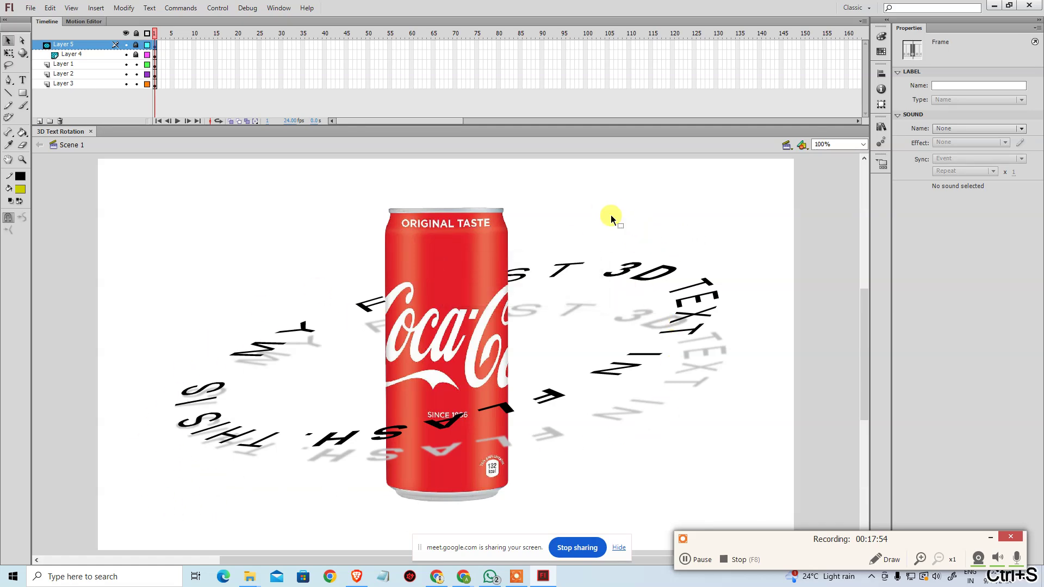
pyautogui.hotkey('ctrl', 'w')
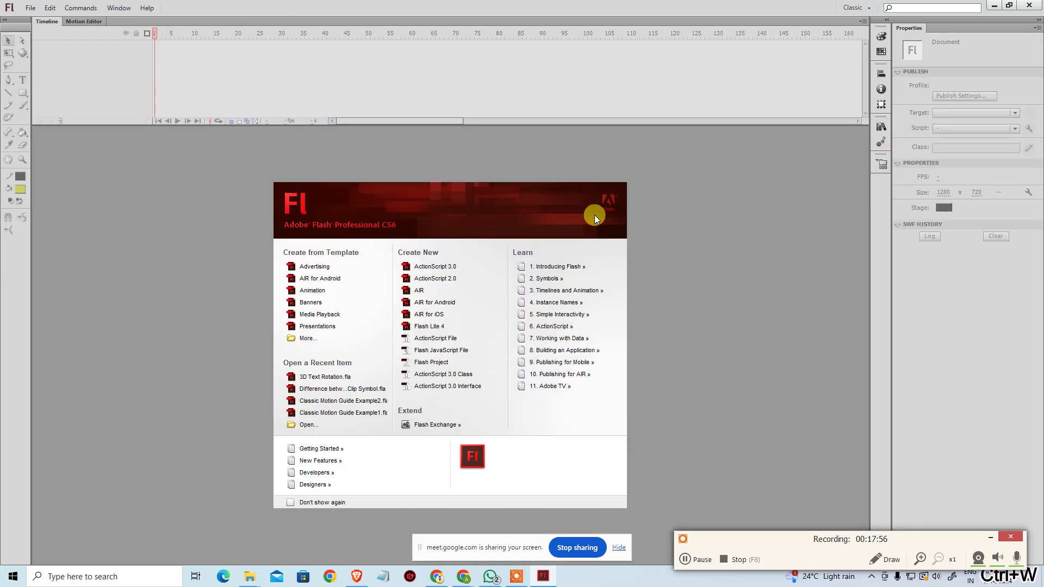
# - Switch to the Chrome browser and search Google for "car side view"
pyautogui.hotkey('alt', 'Tab')
pyautogui.scroll(4, 373, 172)
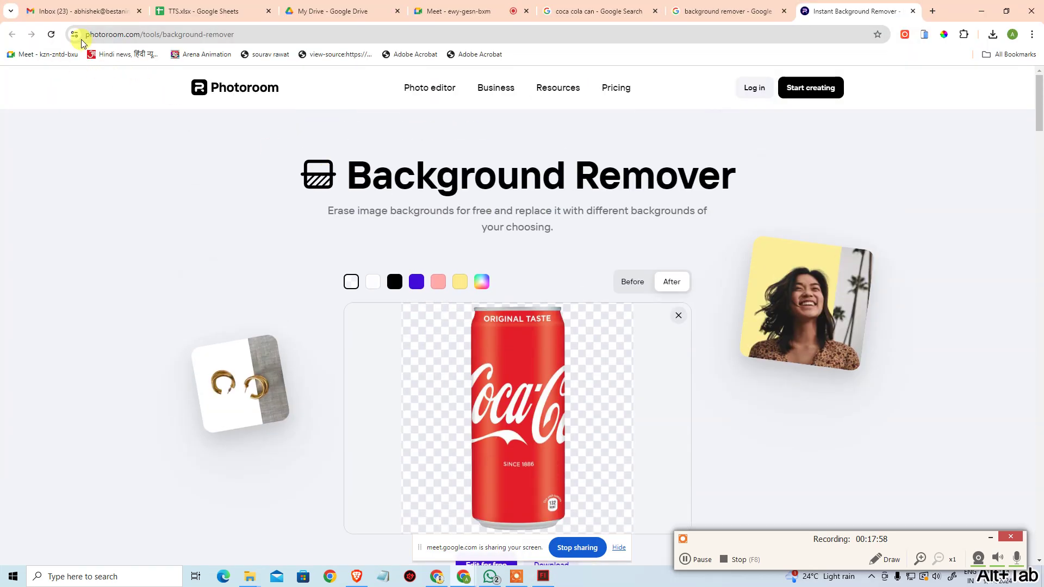
pyautogui.click(215, 38)
pyautogui.write('car')
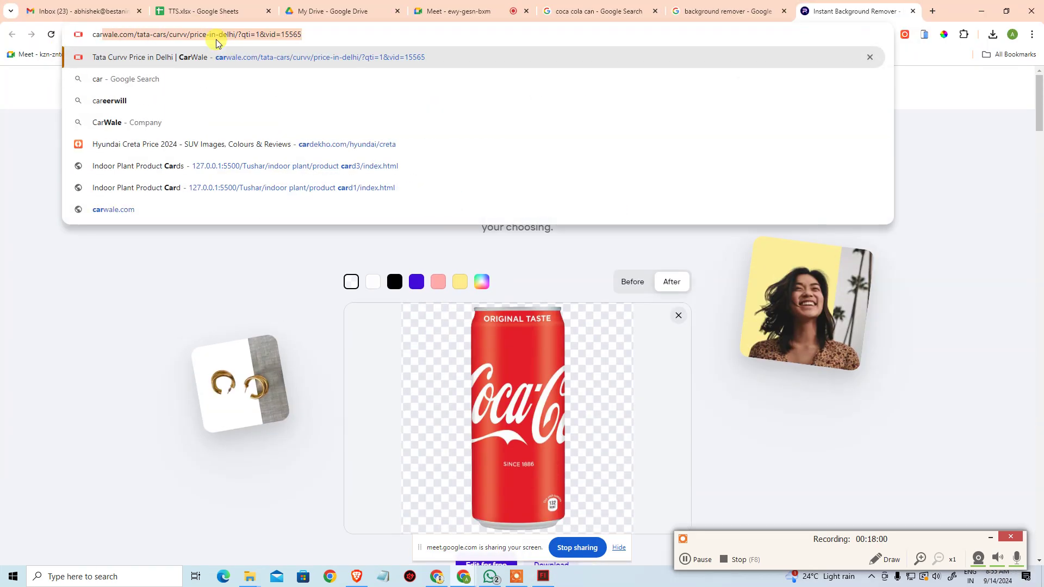
pyautogui.write(' side view')
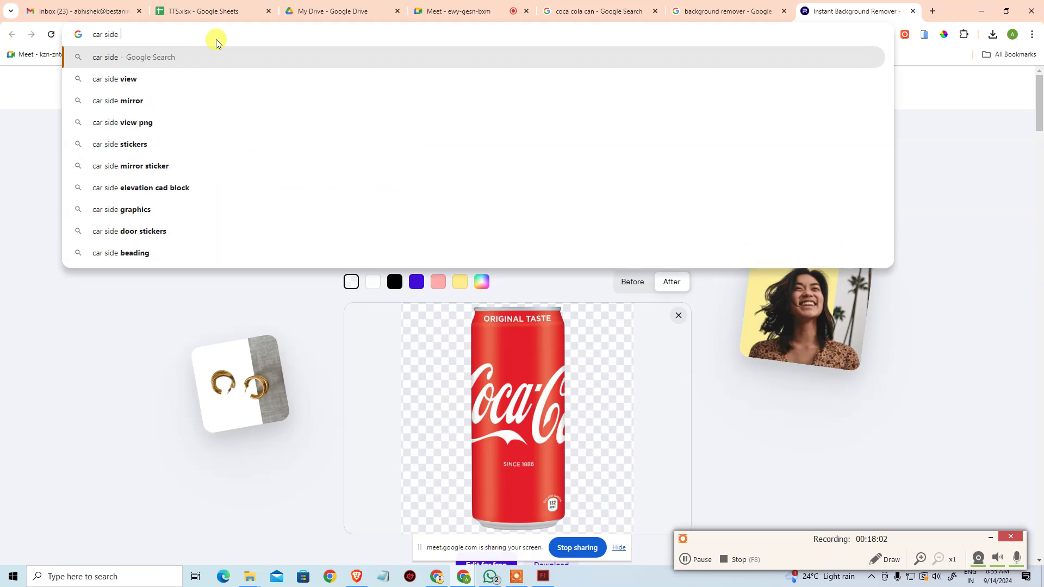
pyautogui.press('Return')
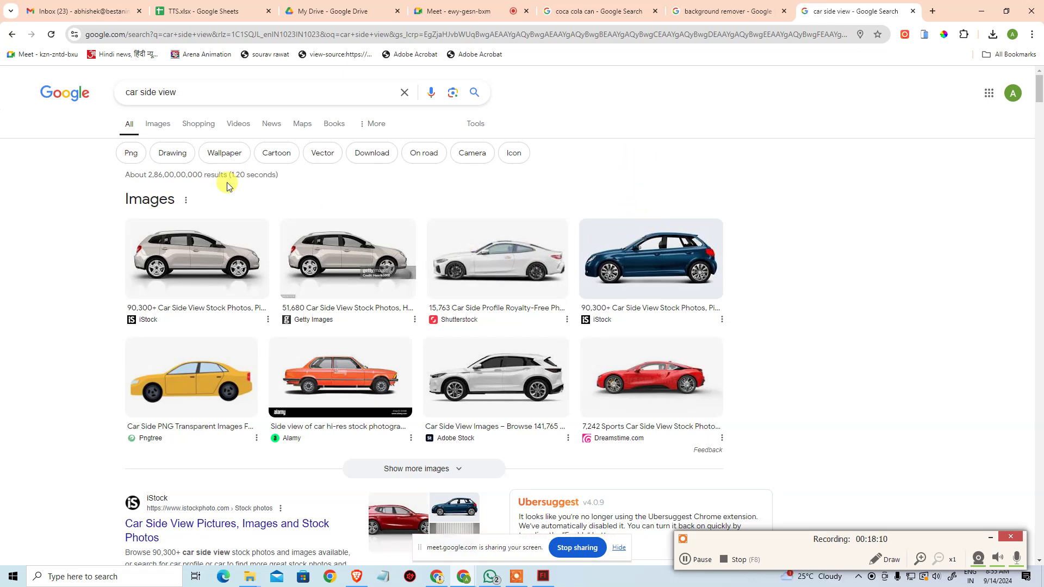
# - Open iStock's car side view listing from the blue hatchback result and look at the Blue hatchback car photo's page
pyautogui.click(638, 268)
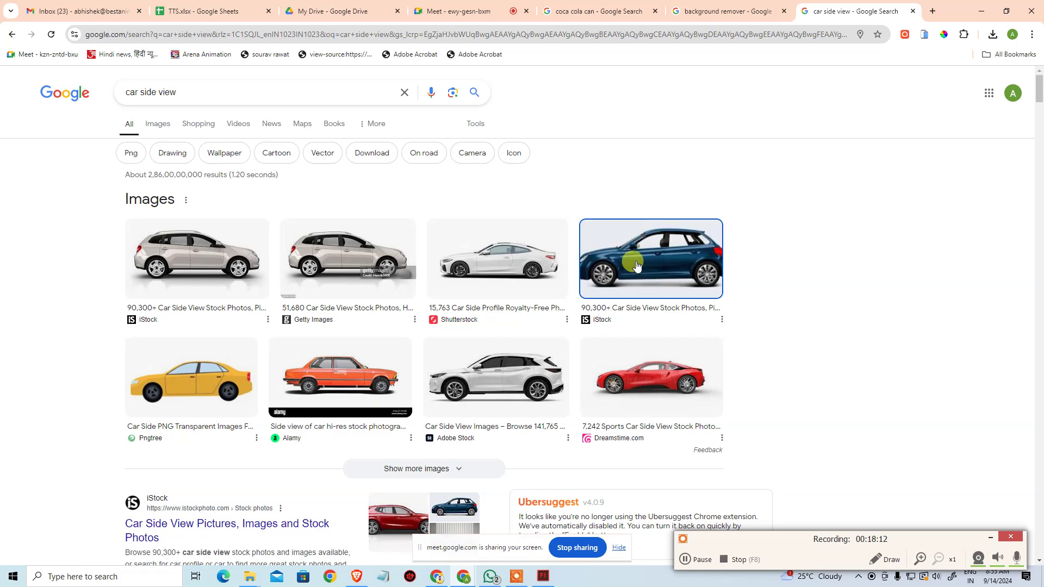
pyautogui.click(677, 296)
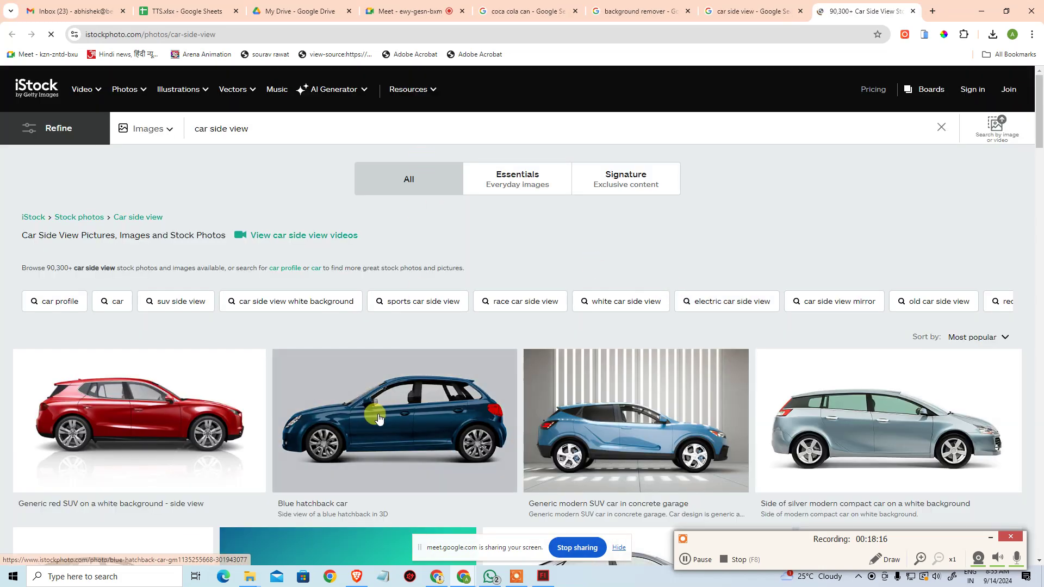
pyautogui.click(422, 388)
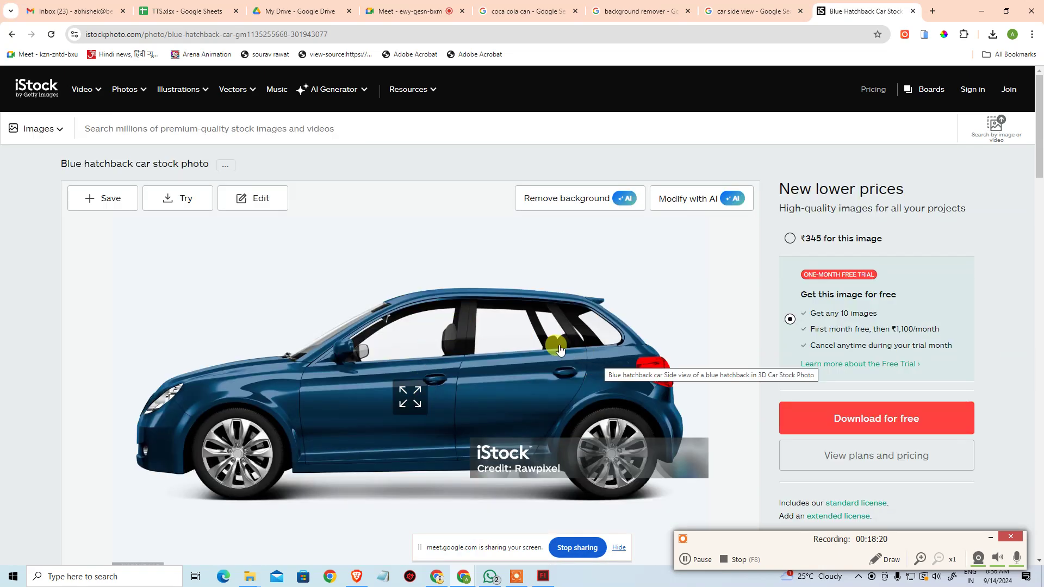
pyautogui.scroll(-3, 424, 314)
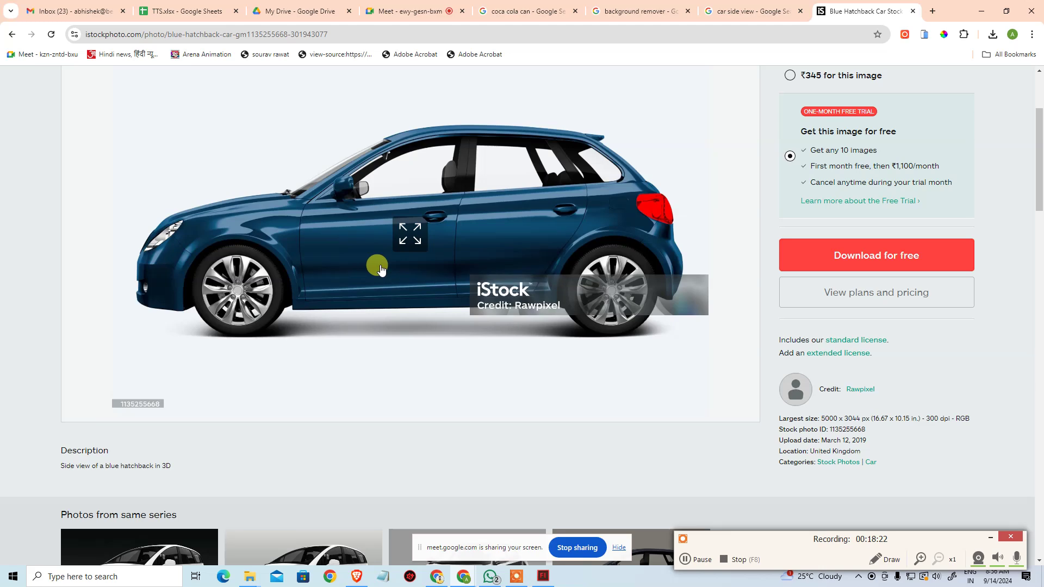
pyautogui.click(11, 36)
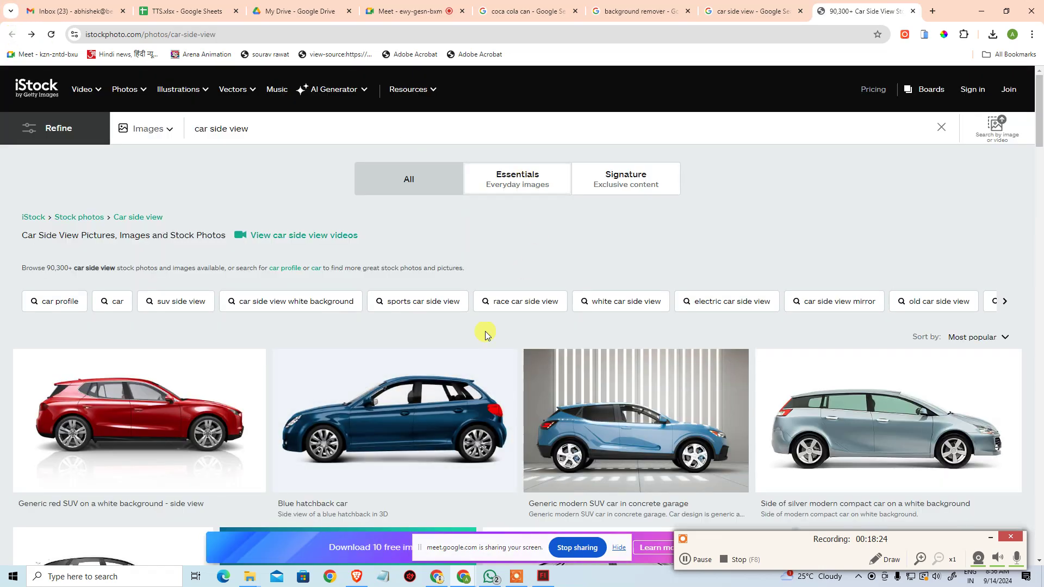
# - Open the blue hatchback thumbnail's image file in its own browser tab
pyautogui.rightClick(413, 415)
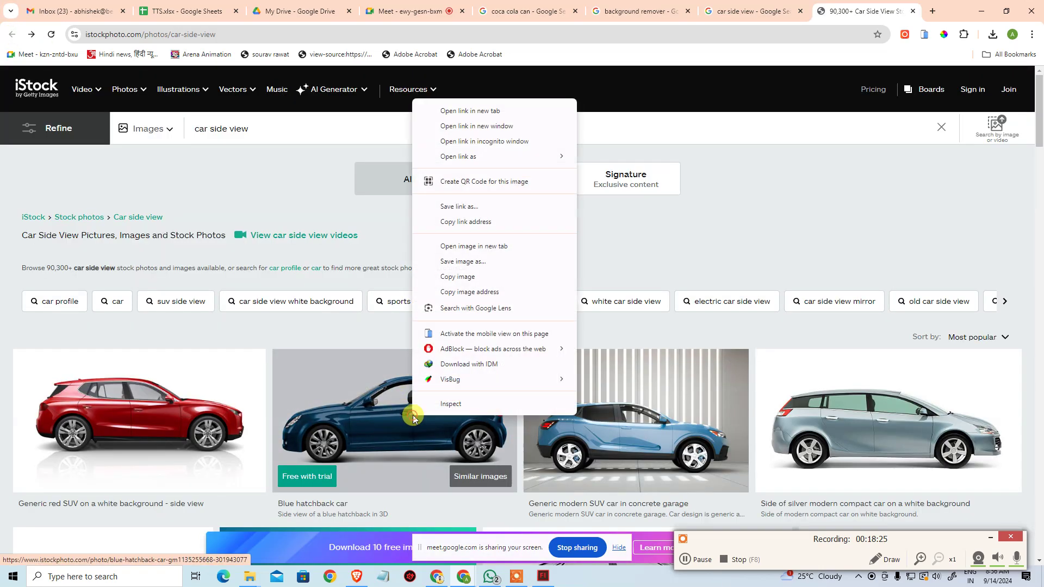
pyautogui.click(474, 246)
pyautogui.click(850, 10)
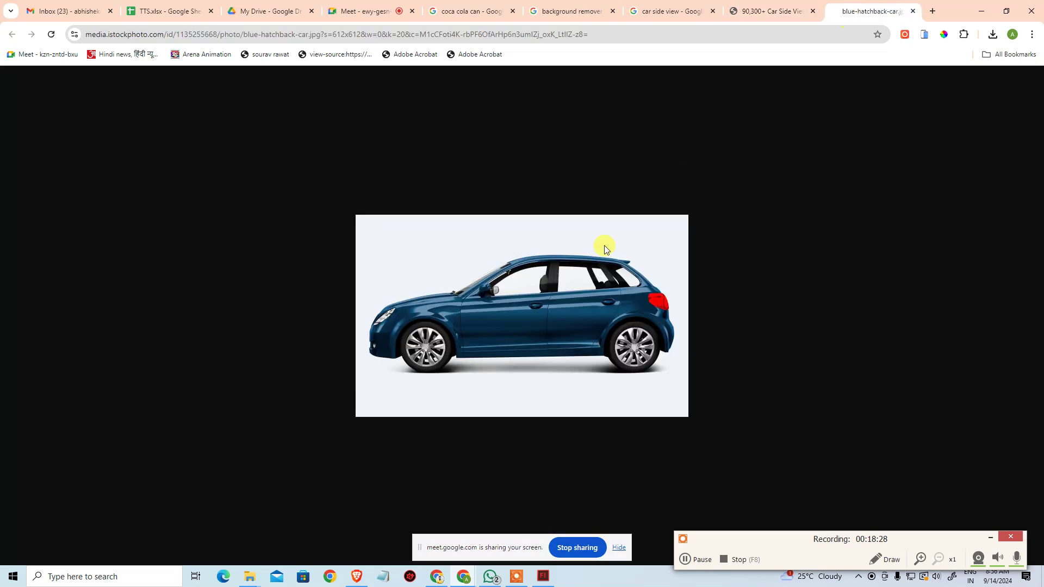
# - Run a Google Lens search on the blue hatchback image
pyautogui.rightClick(527, 313)
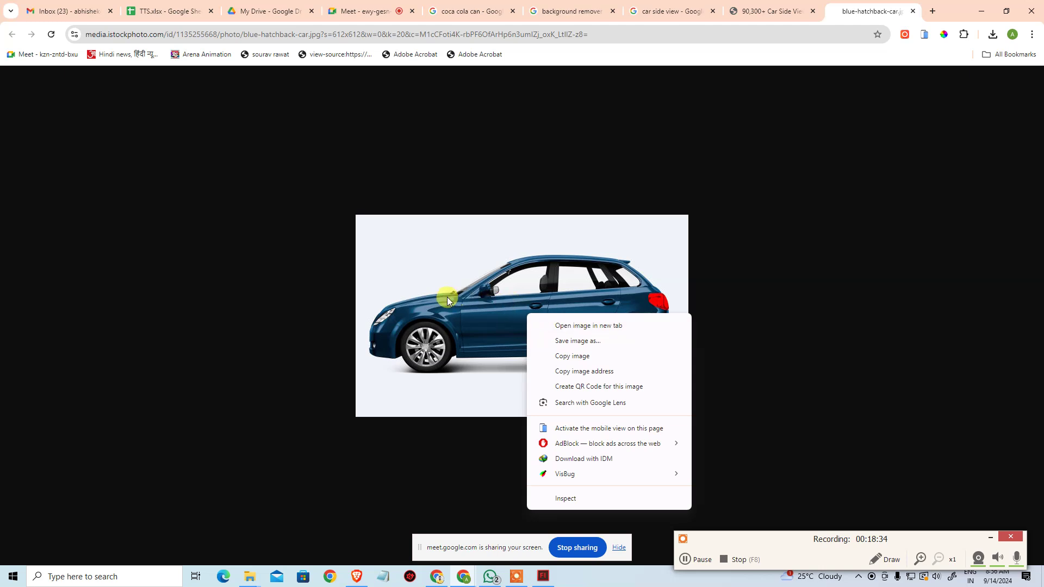
pyautogui.click(447, 297)
pyautogui.rightClick(522, 324)
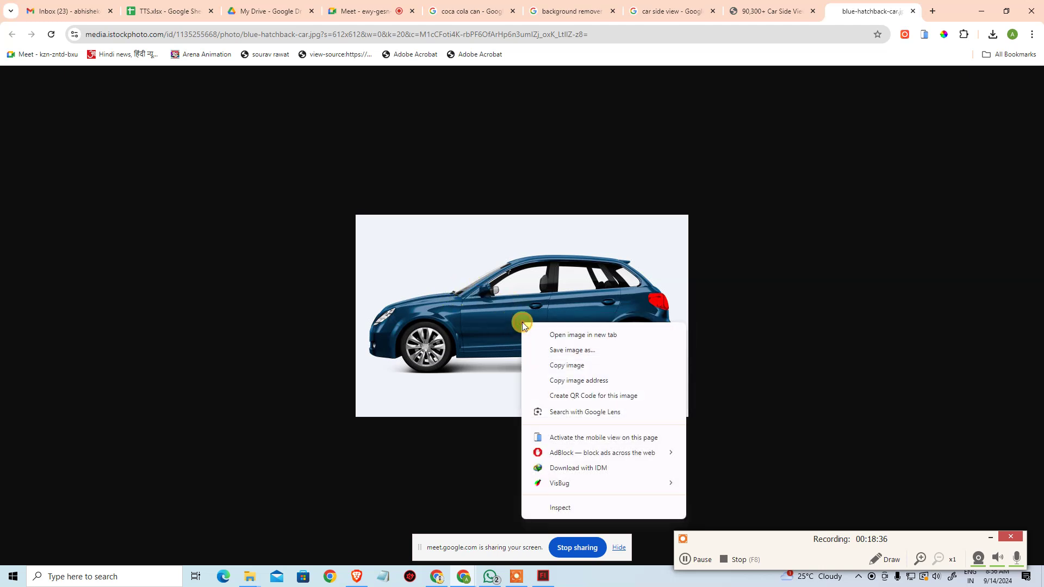
pyautogui.click(601, 413)
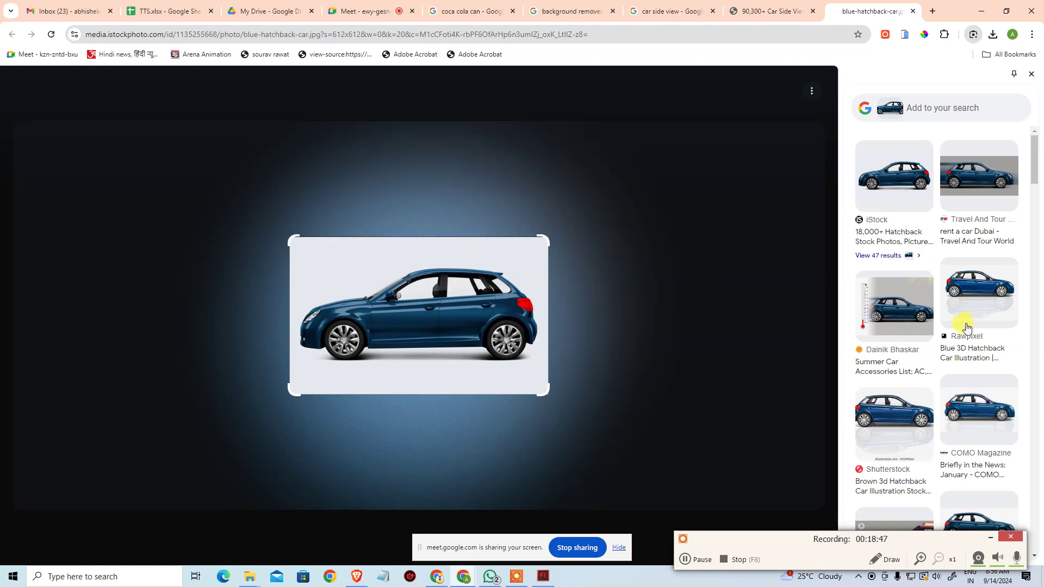
# - Open the source page of the COMO Magazine match for the blue hatchback
pyautogui.scroll(-1, 966, 327)
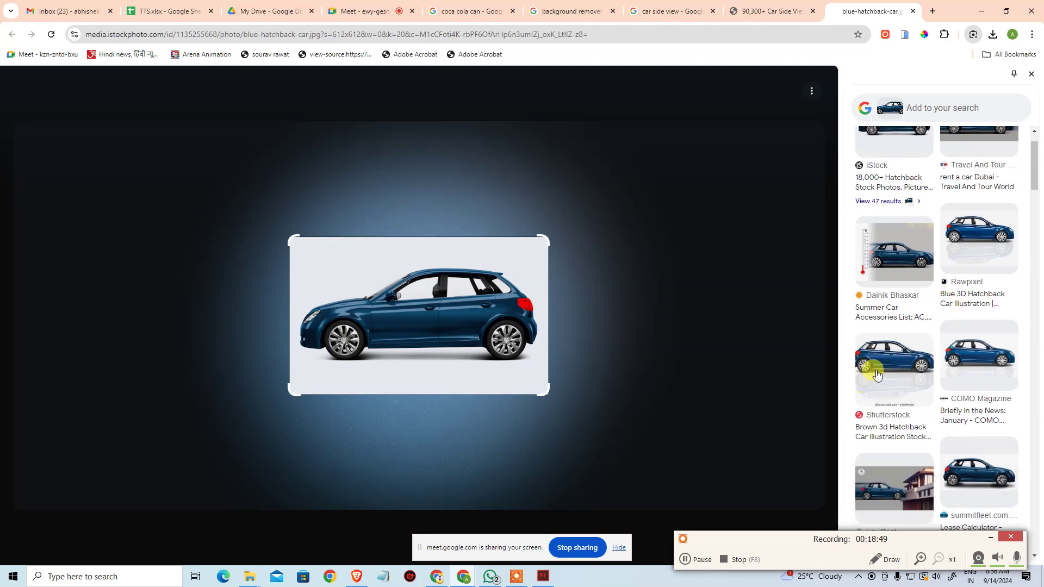
pyautogui.click(976, 360)
pyautogui.click(919, 203)
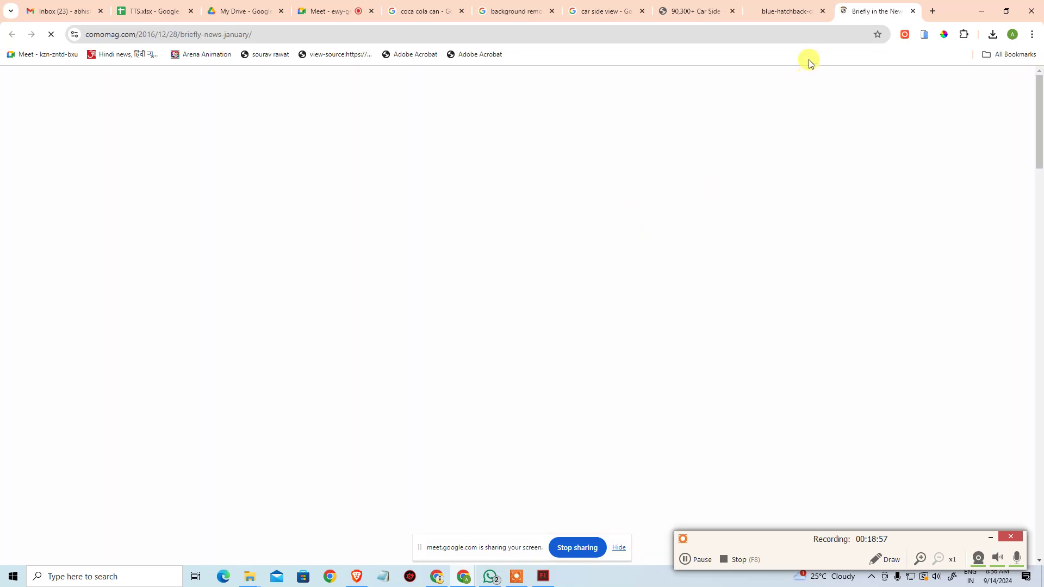
# - Compare with the Lens match and locate the blue hatchback picture within the COMO article
pyautogui.click(806, 10)
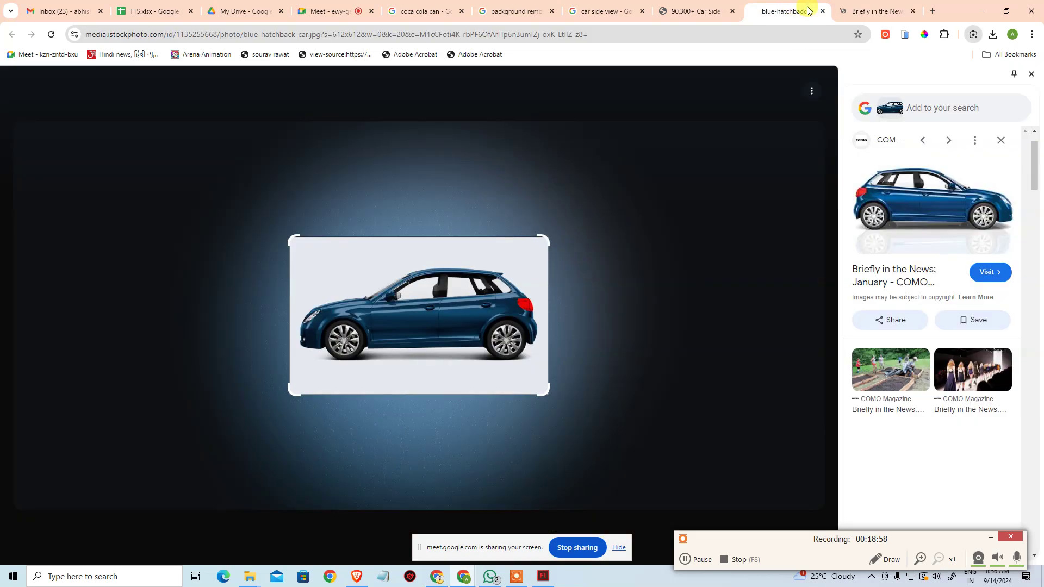
pyautogui.click(876, 15)
pyautogui.scroll(-8, 560, 321)
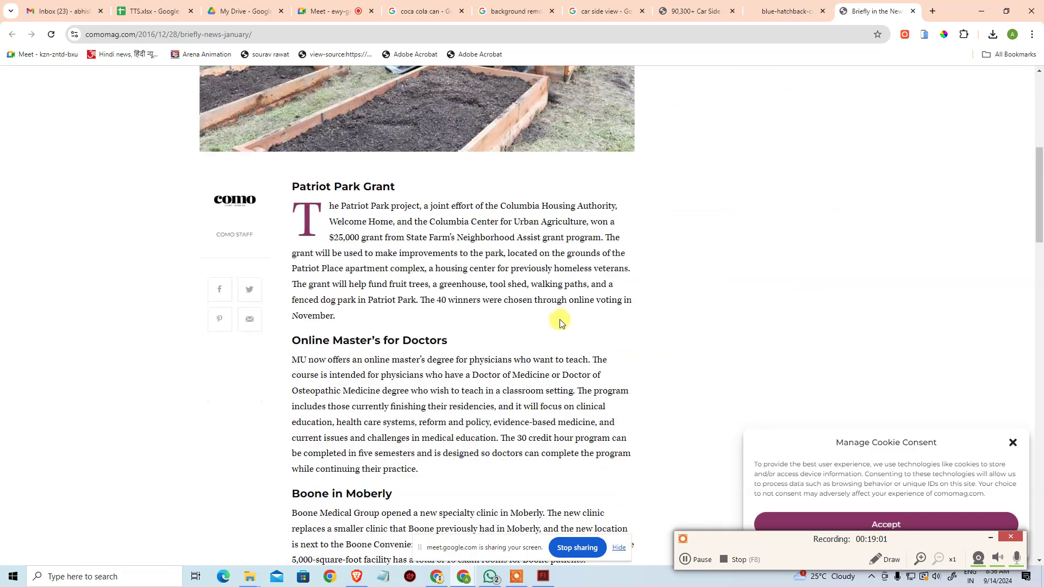
pyautogui.scroll(-15, 563, 323)
pyautogui.scroll(5, 565, 326)
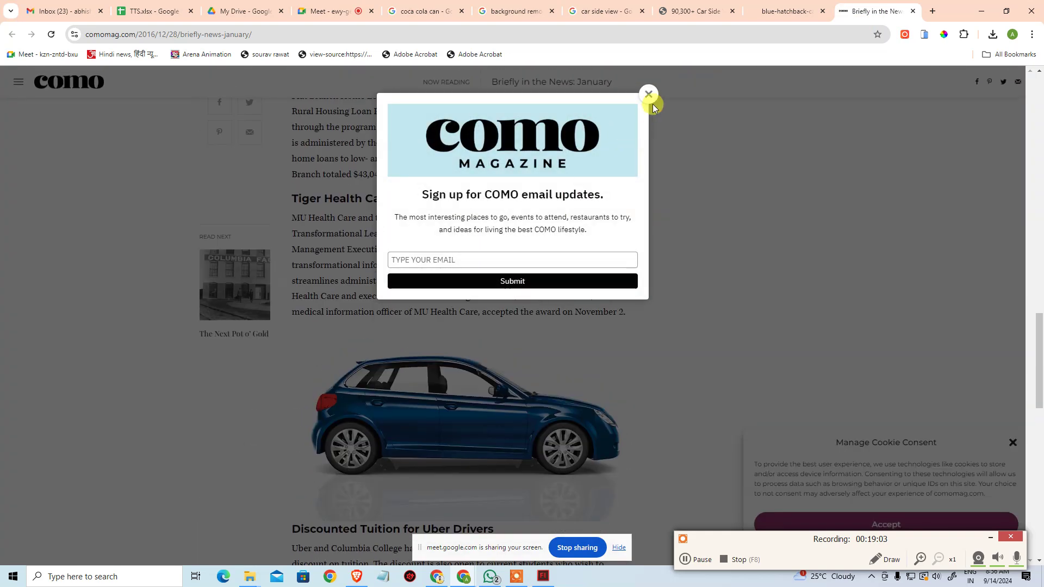
# - Dismiss the COMO email sign-up pop-up and open the article's blue hatchback picture in its own browser tab
pyautogui.click(650, 97)
pyautogui.scroll(-4, 430, 307)
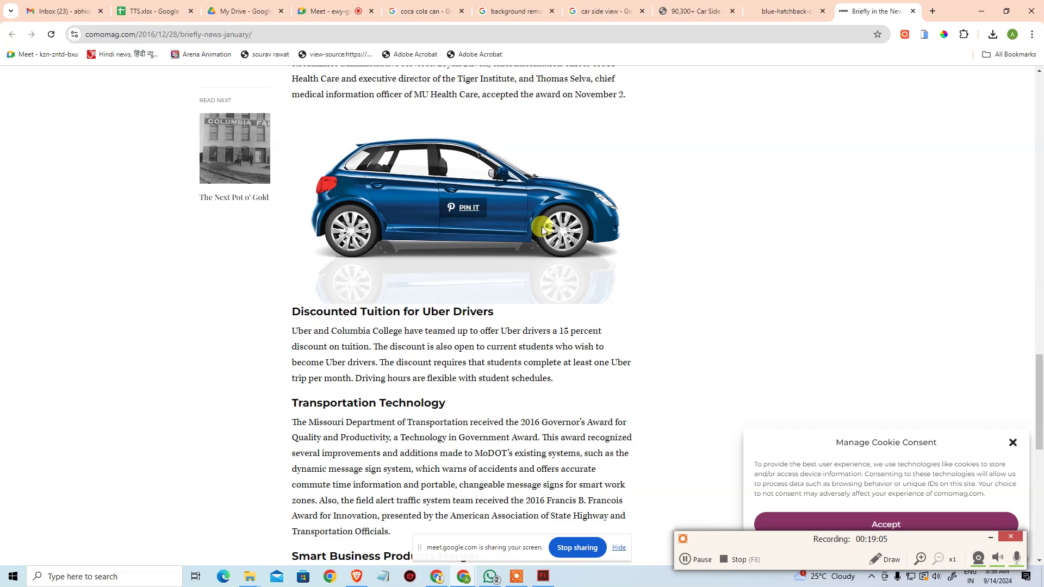
pyautogui.click(780, 6)
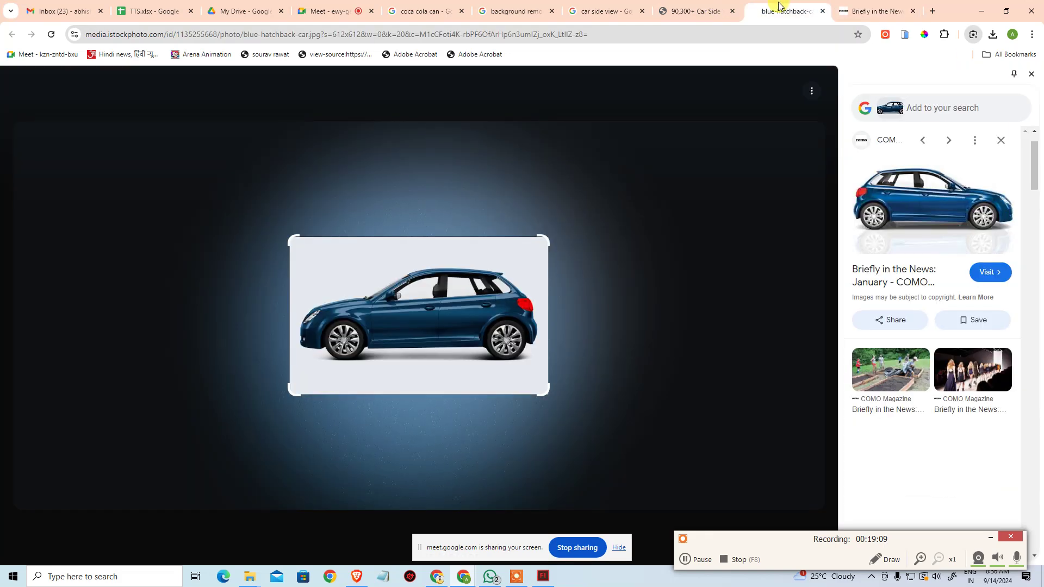
pyautogui.click(857, 9)
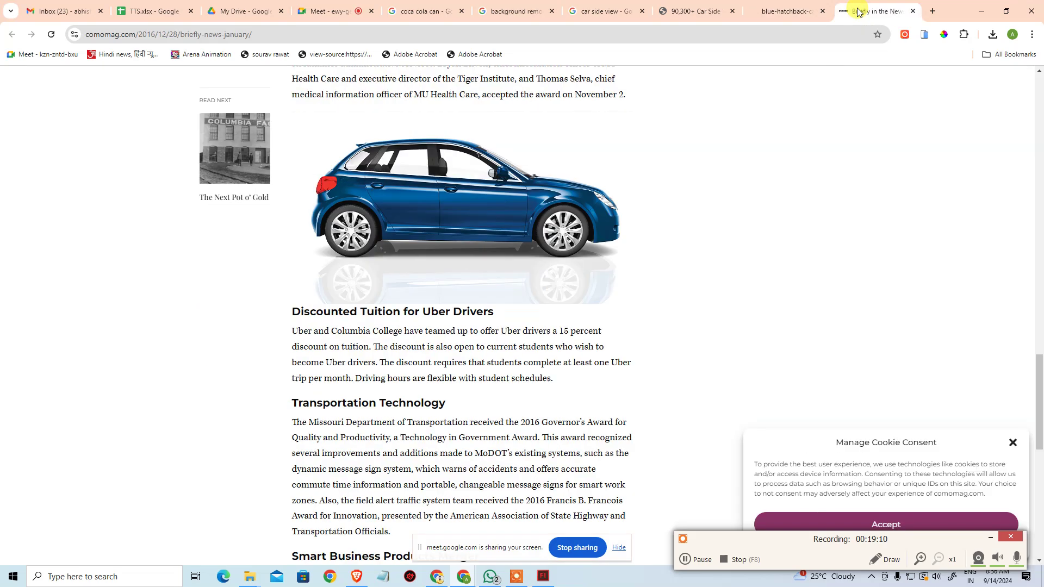
pyautogui.rightClick(407, 241)
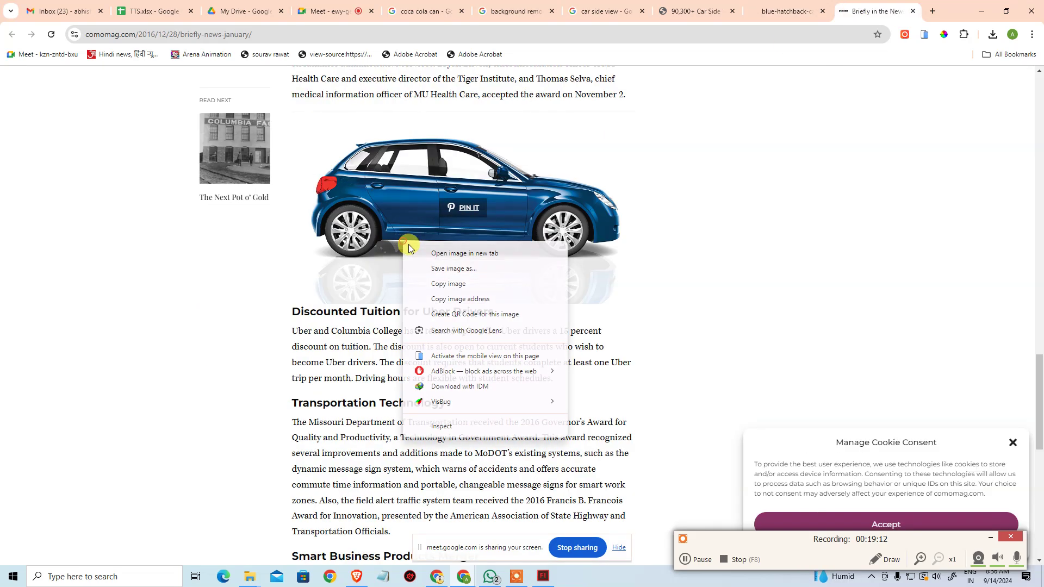
pyautogui.click(472, 255)
pyautogui.click(863, 5)
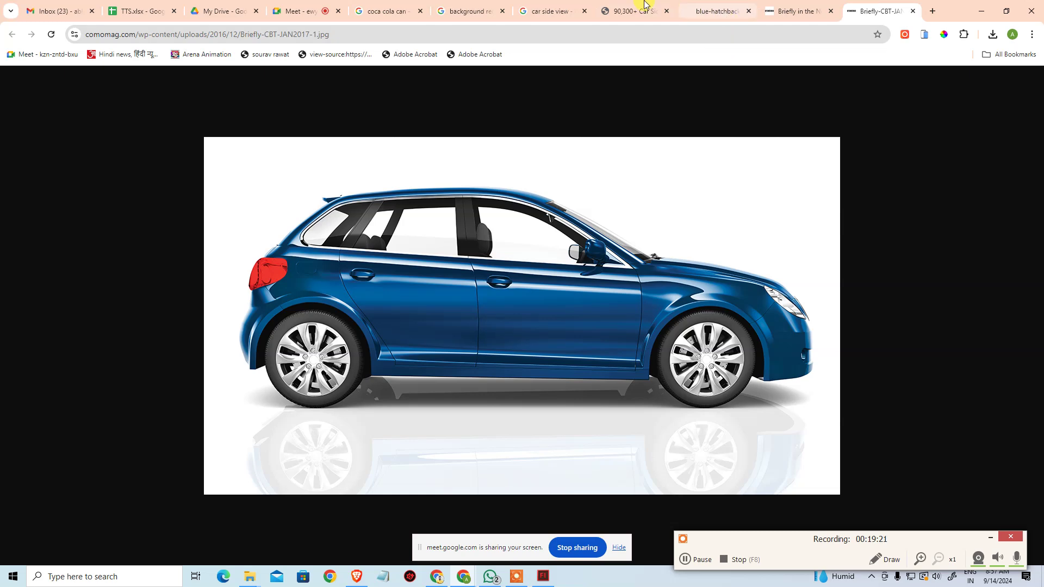
# - Compare the full-size hatchback image with the article's picture and the original image in the Lens search
pyautogui.click(777, 12)
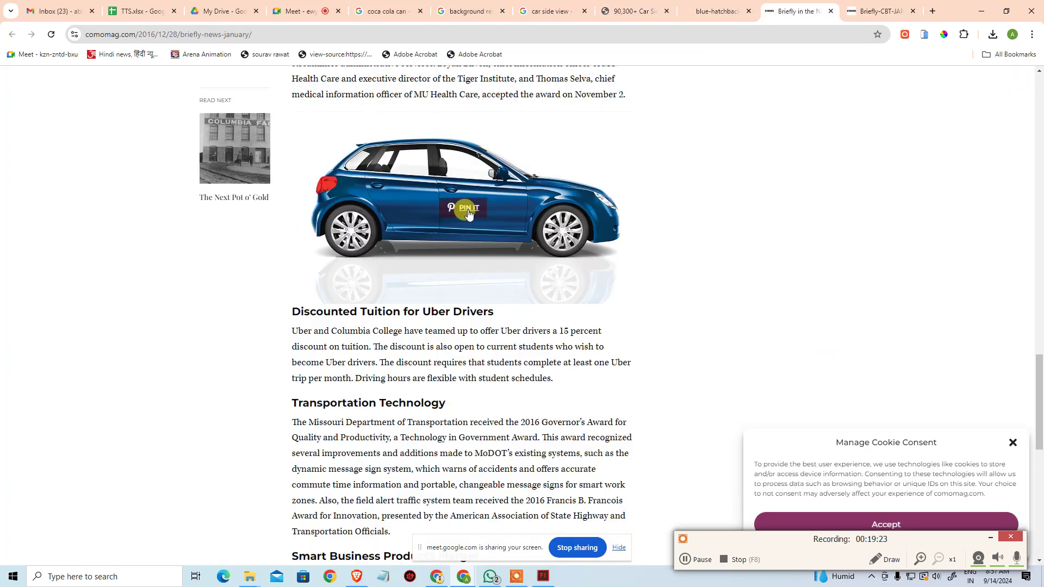
pyautogui.click(739, 5)
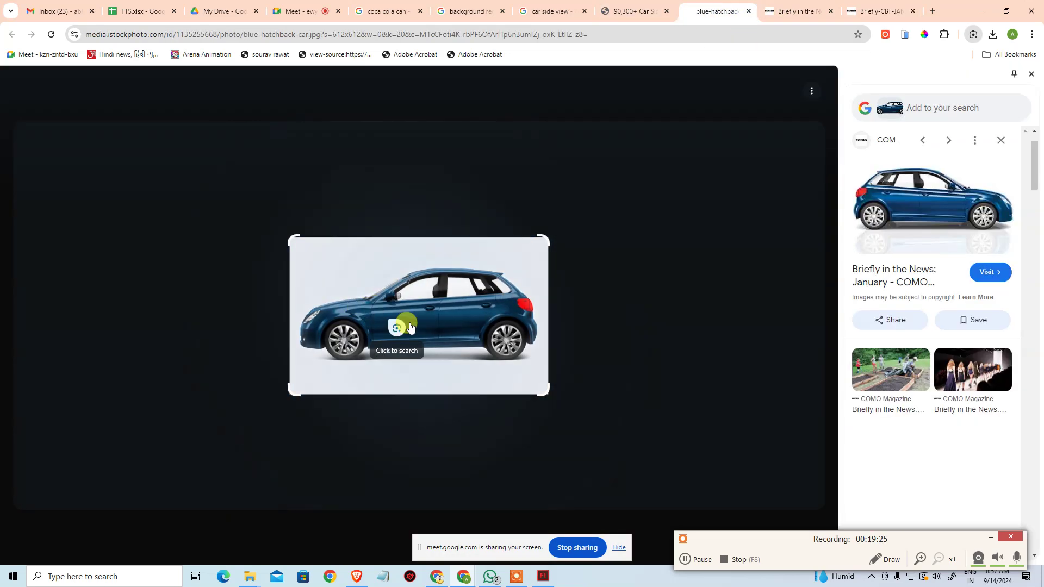
pyautogui.click(881, 11)
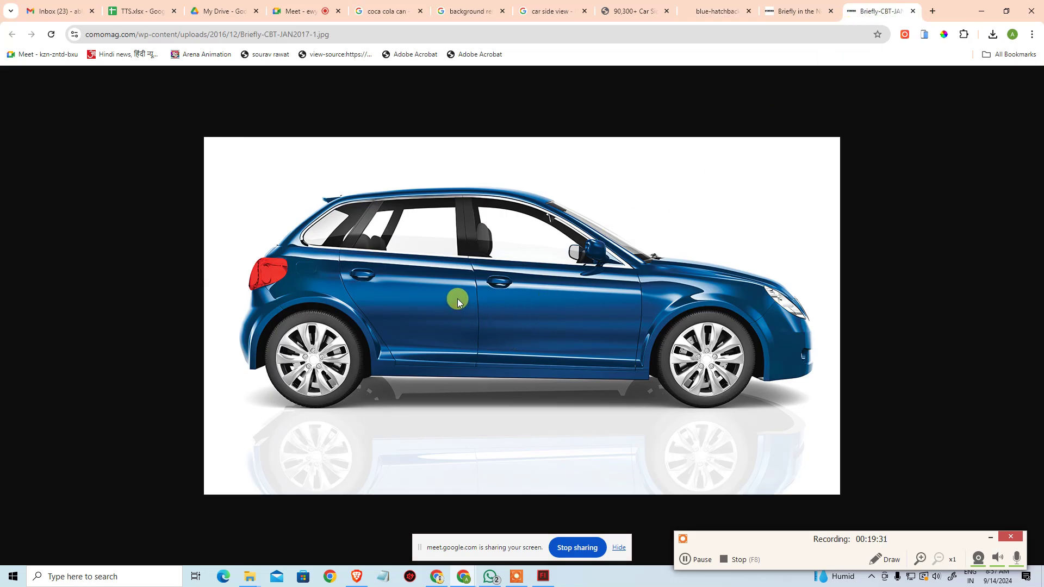
# - Save the full-size hatchback image to the Desktop as the JPEG file Briefly-CBT-JAN2017-1
pyautogui.rightClick(423, 298)
pyautogui.click(482, 326)
pyautogui.scroll(3, 49, 93)
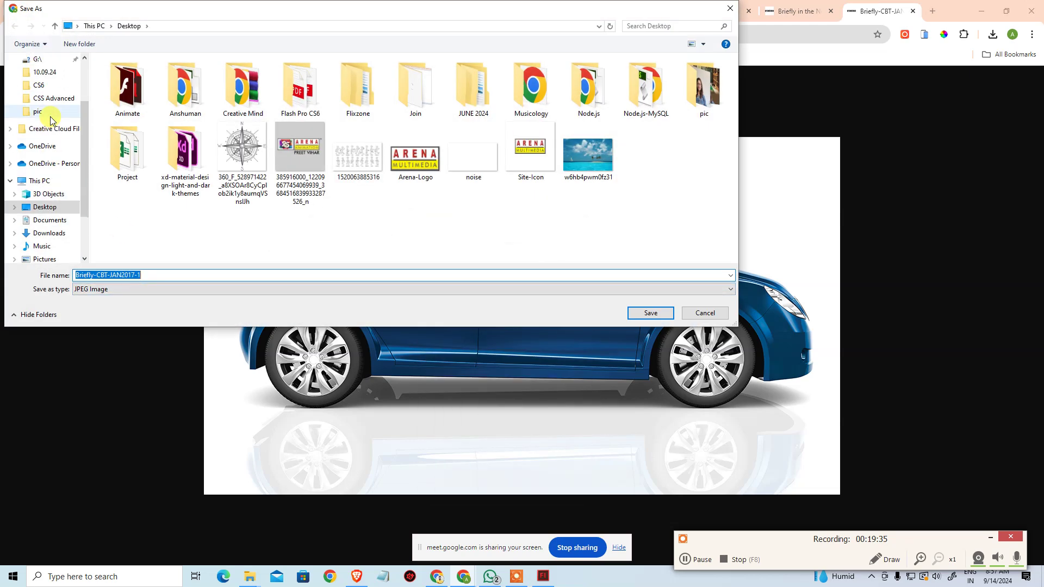
pyautogui.scroll(2, 49, 89)
pyautogui.click(44, 81)
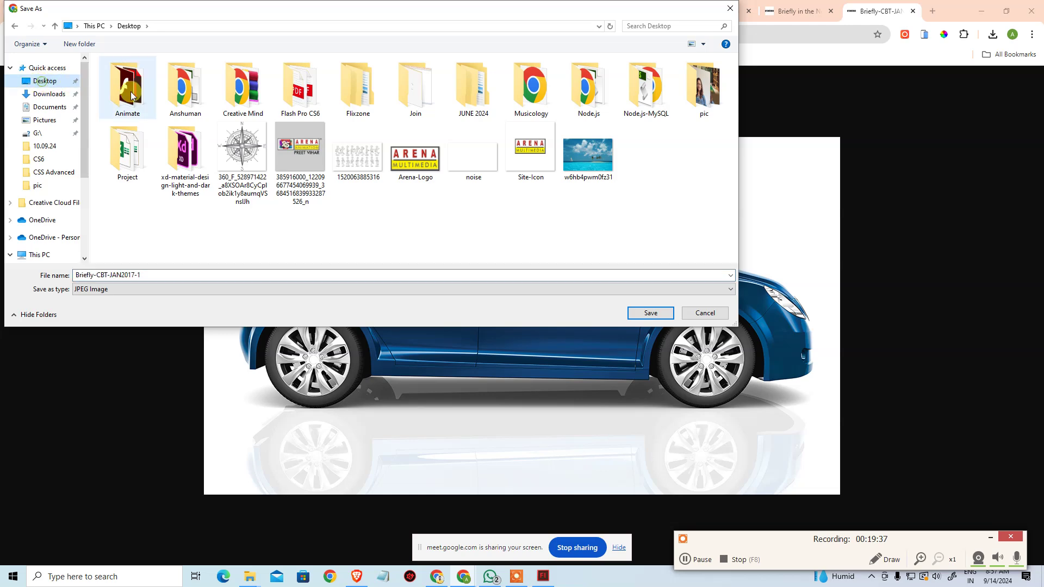
pyautogui.click(655, 309)
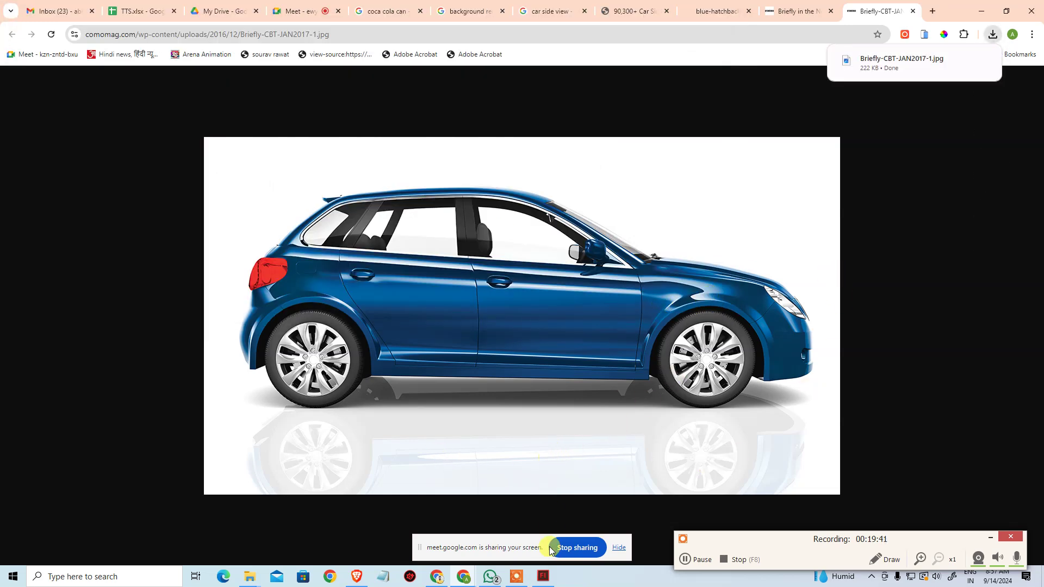
# - Switch to Flash, create a new ActionScript 3.0 document and import Briefly-CBT-JAN2017-1 from the Desktop onto the stage
pyautogui.click(544, 577)
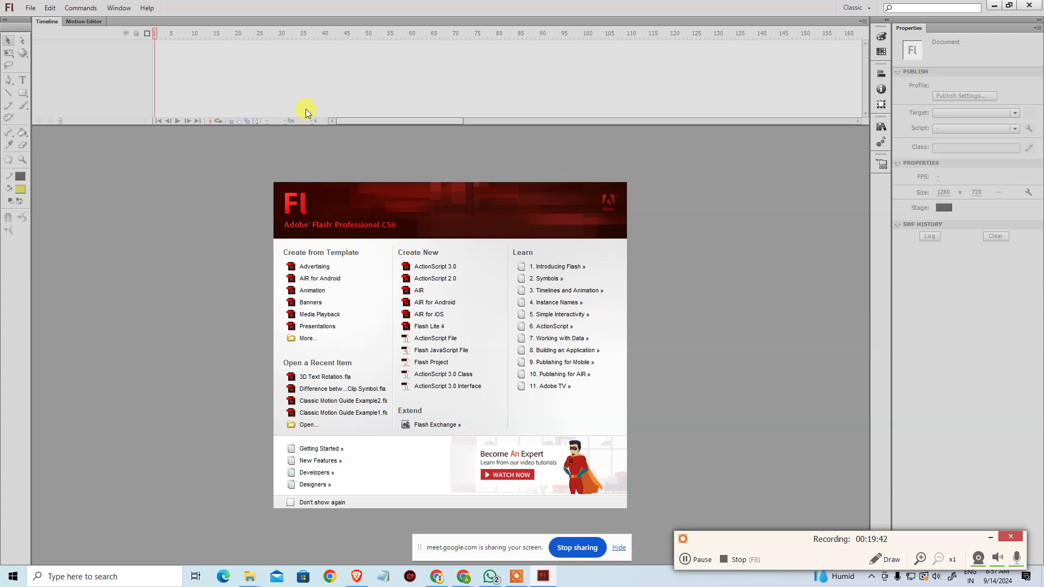
pyautogui.click(462, 263)
pyautogui.click(30, 7)
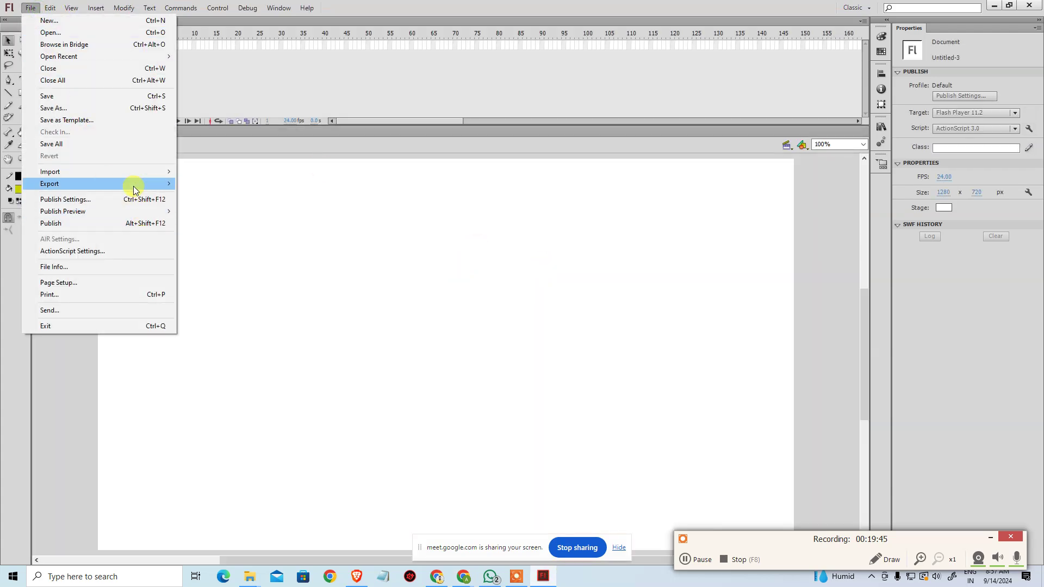
pyautogui.moveTo(163, 177)
pyautogui.click(212, 172)
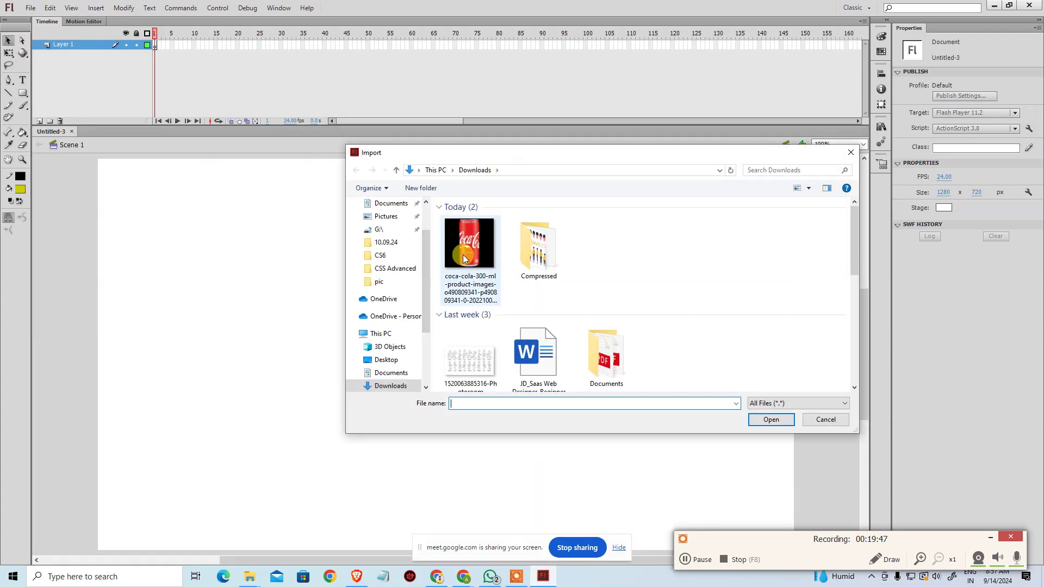
pyautogui.scroll(2, 394, 233)
pyautogui.click(383, 225)
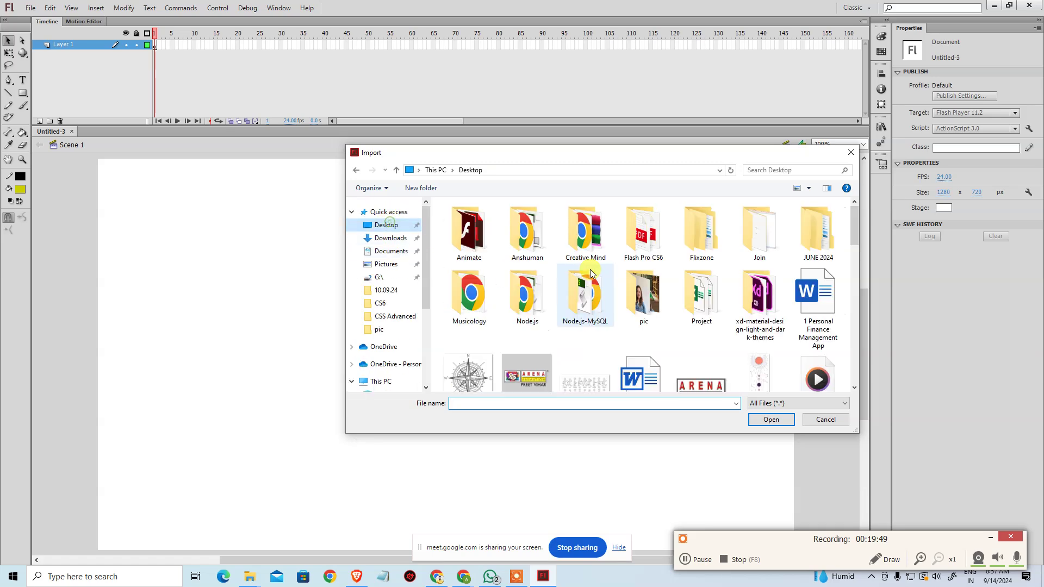
pyautogui.scroll(-3, 743, 306)
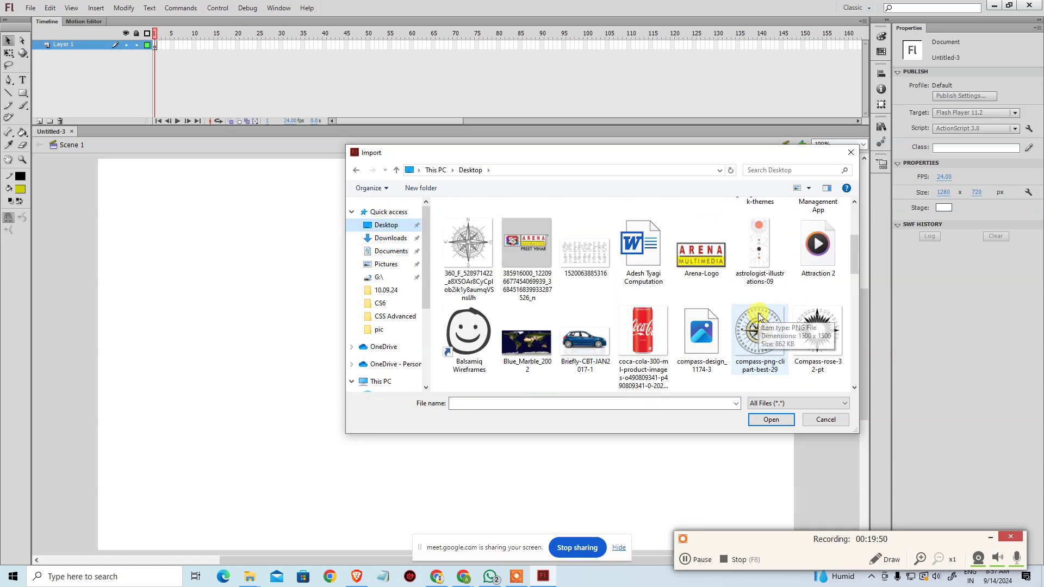
pyautogui.click(587, 348)
pyautogui.click(770, 419)
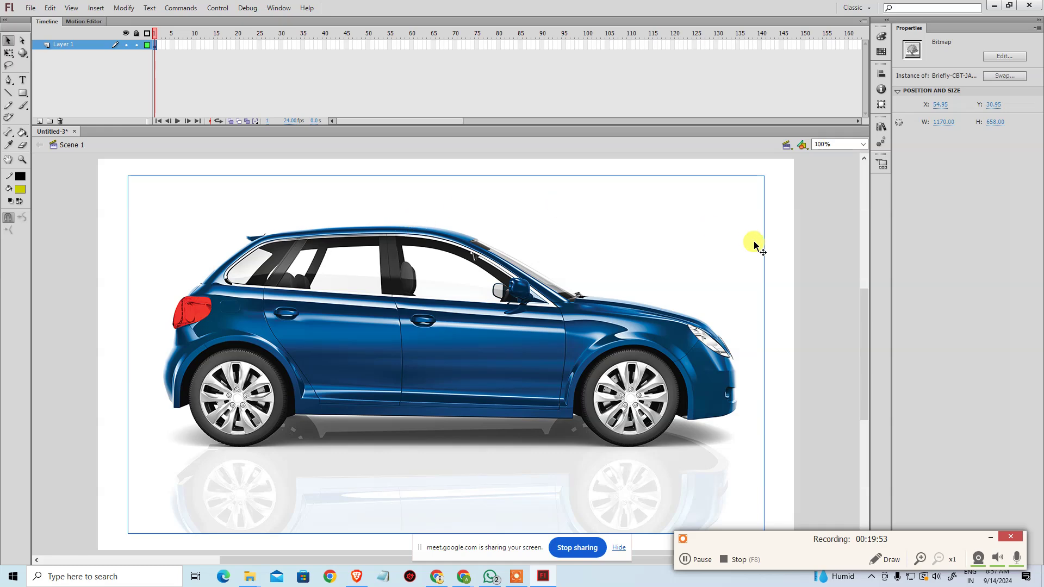
# - Examine the imported car and its wheels on the stage, and preview the document with a movie test
pyautogui.click(824, 281)
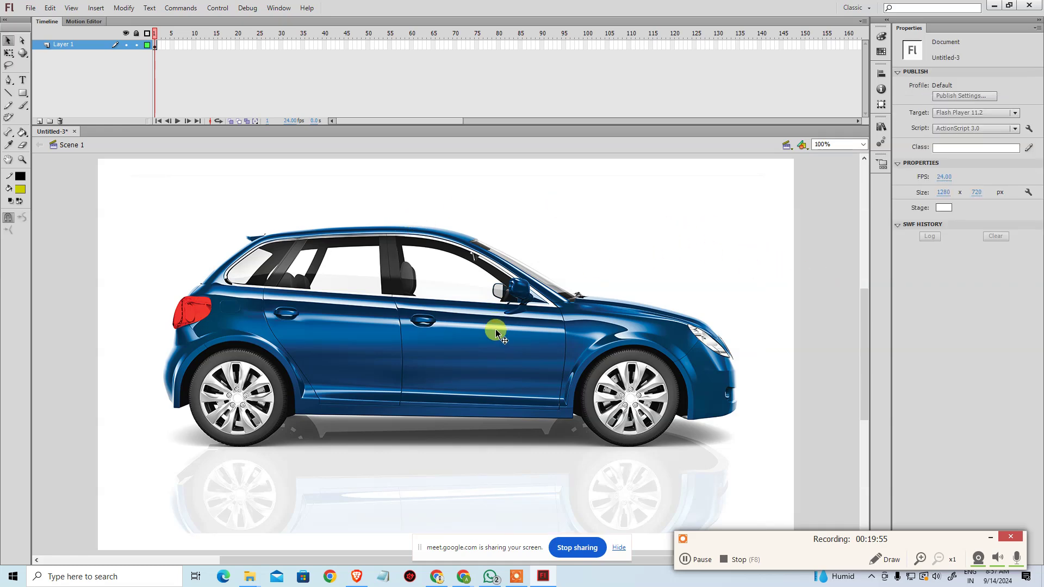
pyautogui.scroll(-3, 488, 281)
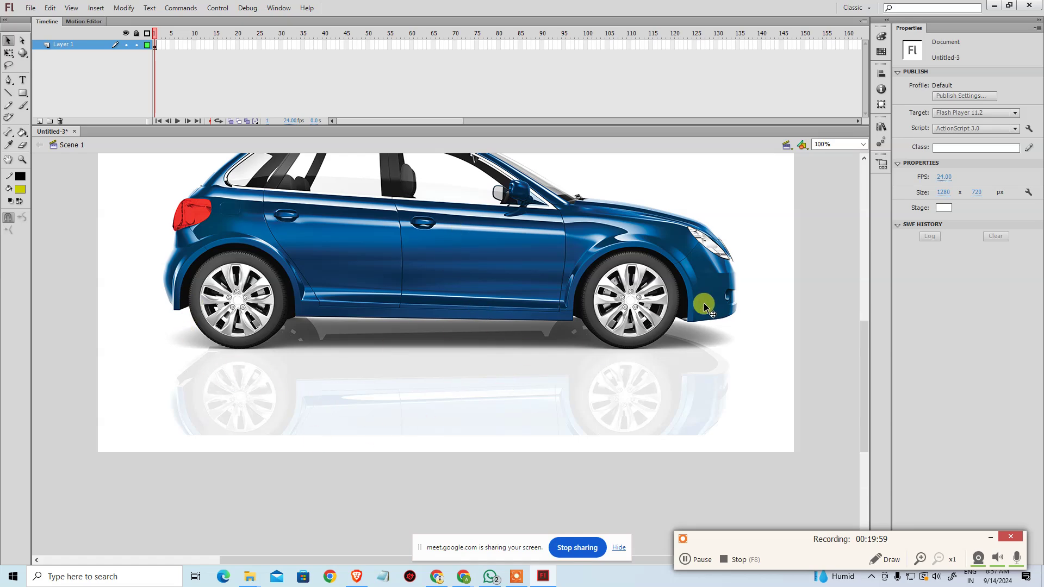
pyautogui.click(655, 235)
pyautogui.scroll(3, 814, 223)
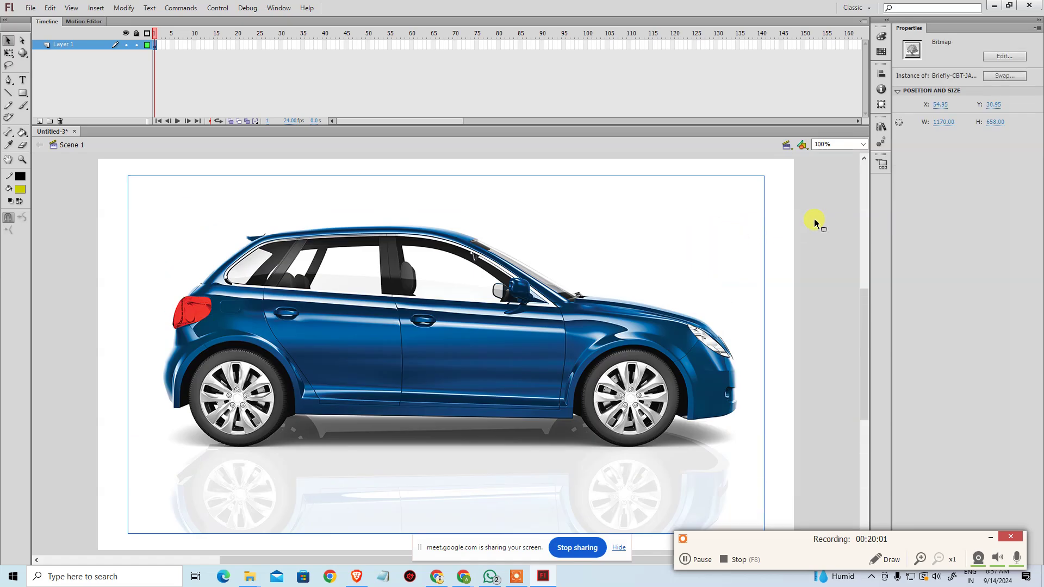
pyautogui.click(819, 225)
pyautogui.hotkey('ctrl', 'Return')
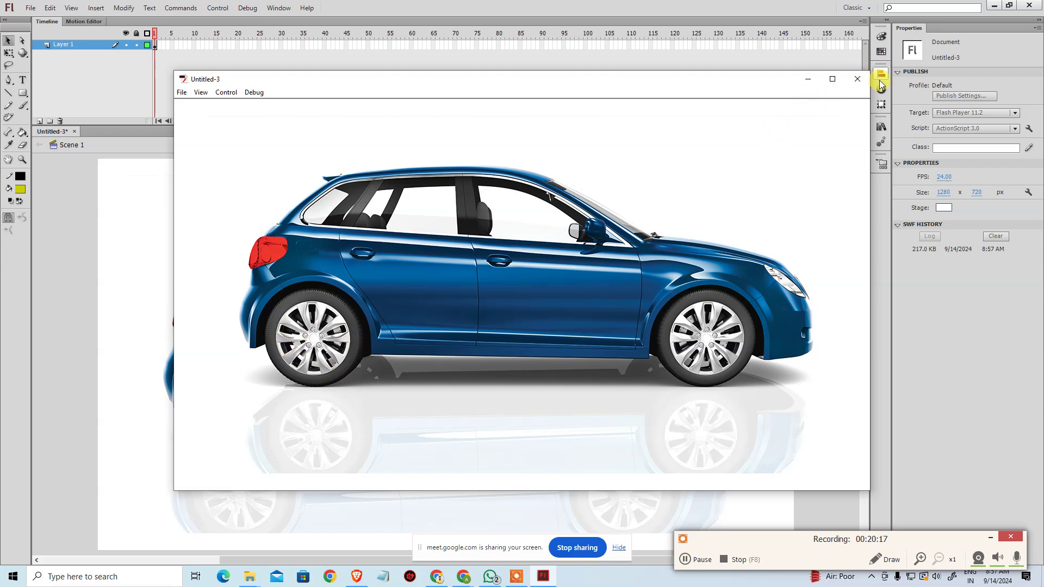
pyautogui.click(856, 79)
# - Switch to the browser and run a Google image search for "car wheel alloy vector" in a new tab
pyautogui.hotkey('alt', 'Tab')
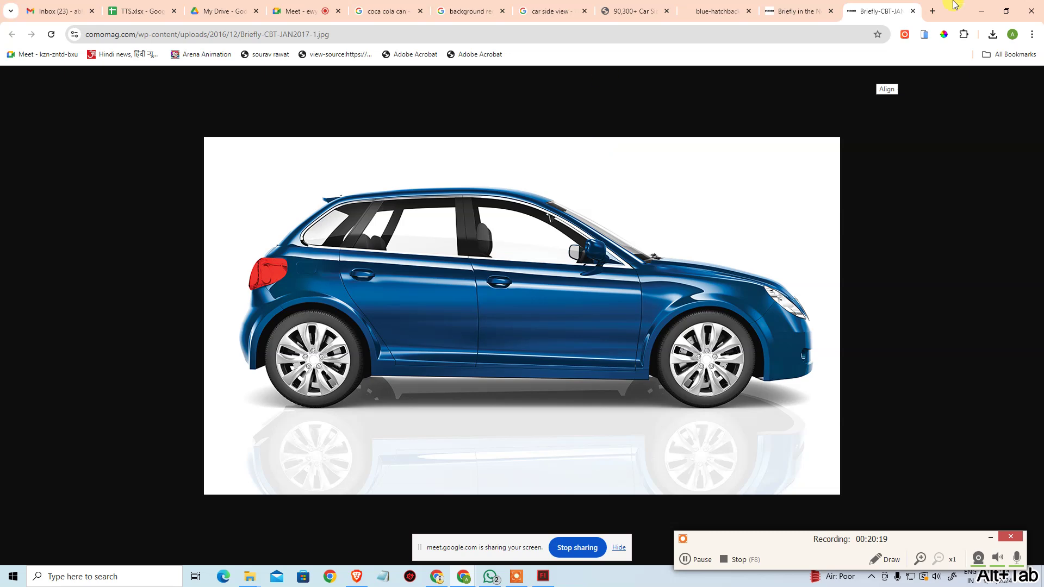
pyautogui.click(931, 12)
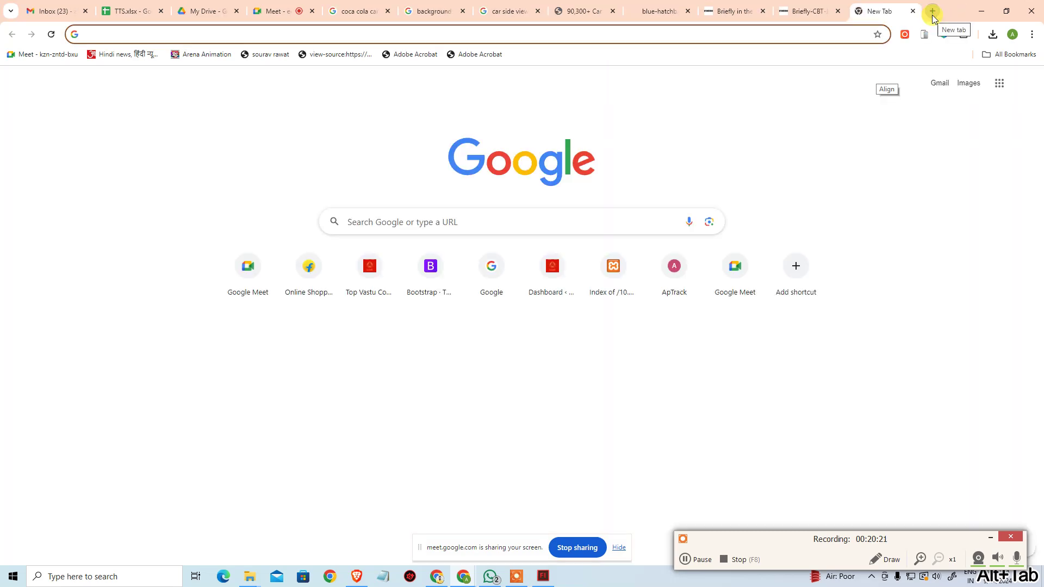
pyautogui.write('car whe')
pyautogui.press('BackSpace')
pyautogui.write('he')
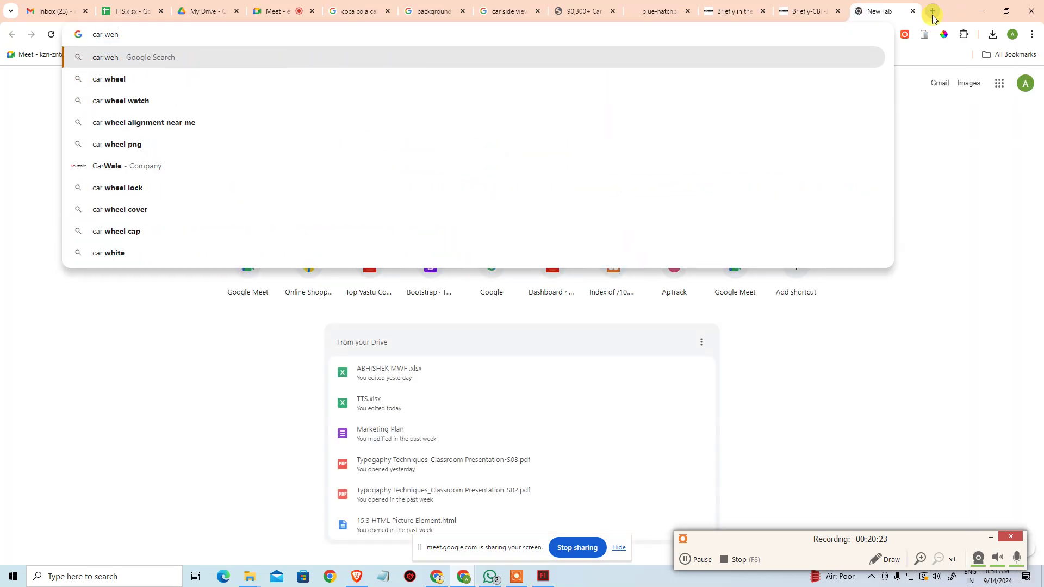
pyautogui.press('BackSpace')
pyautogui.press('BackSpace')
pyautogui.press('BackSpace')
pyautogui.write('heel ')
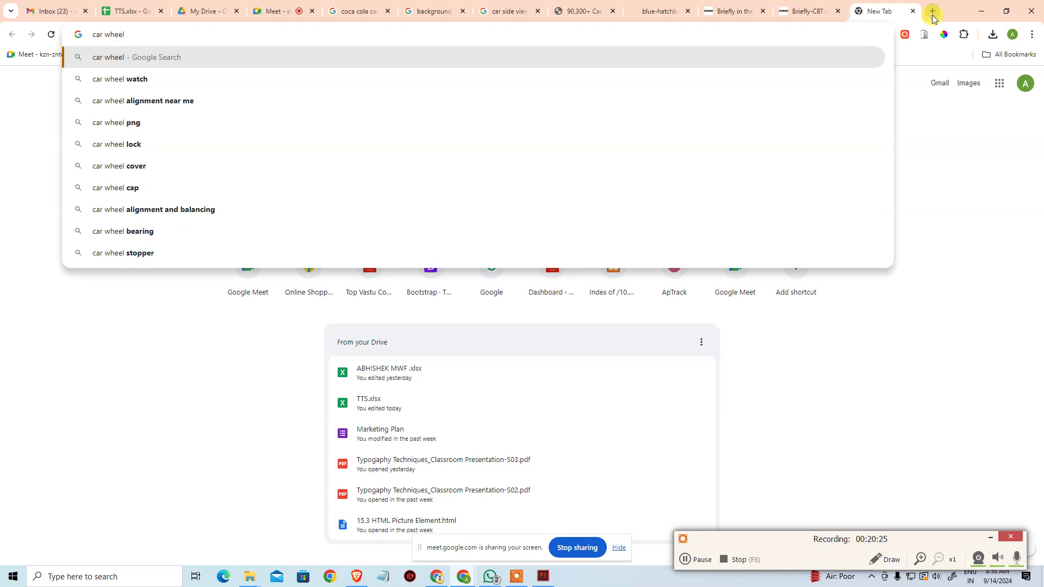
pyautogui.write('alloy')
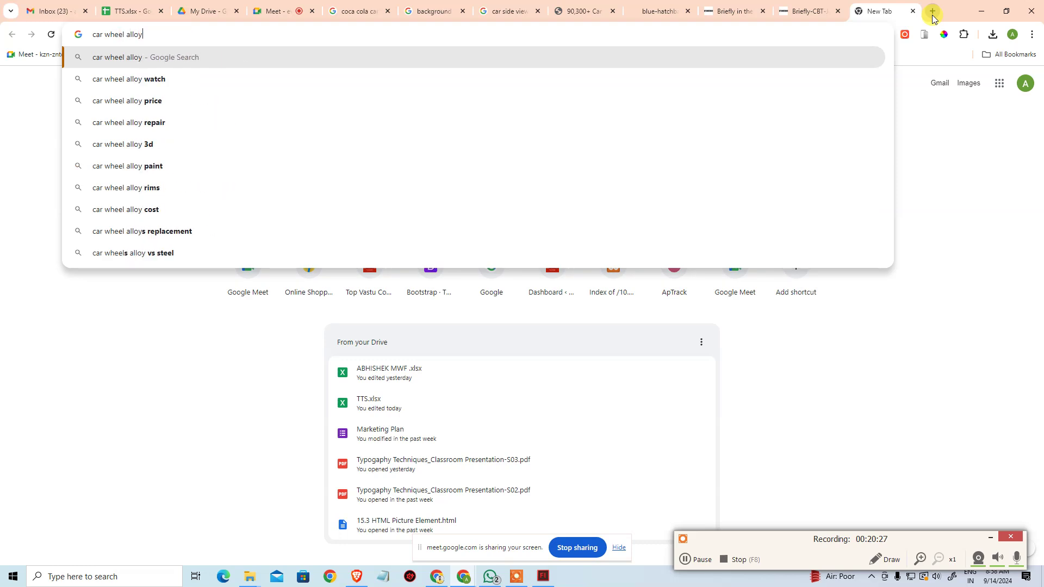
pyautogui.write(' vector')
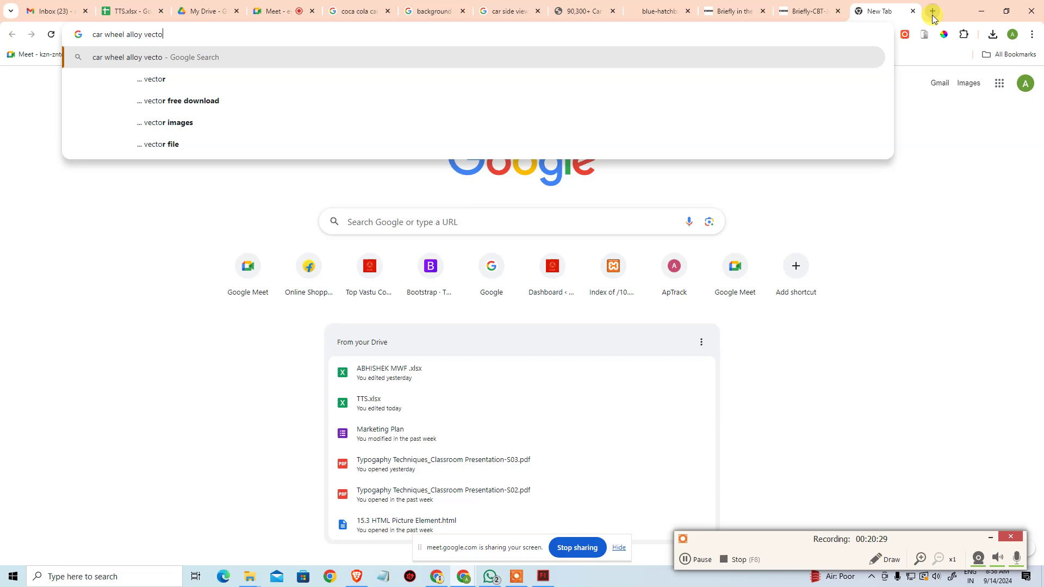
pyautogui.press('Return')
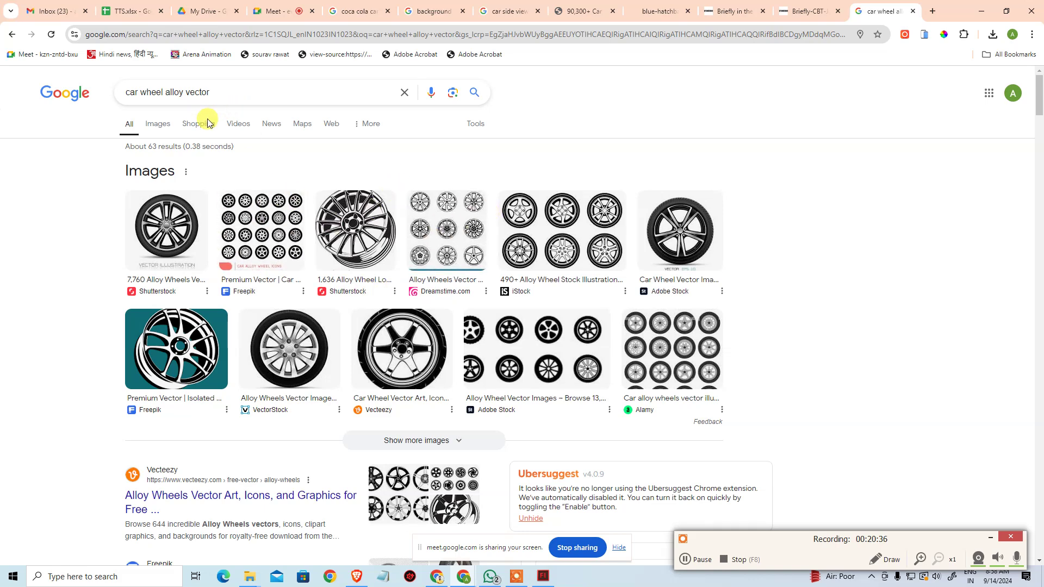
pyautogui.click(163, 123)
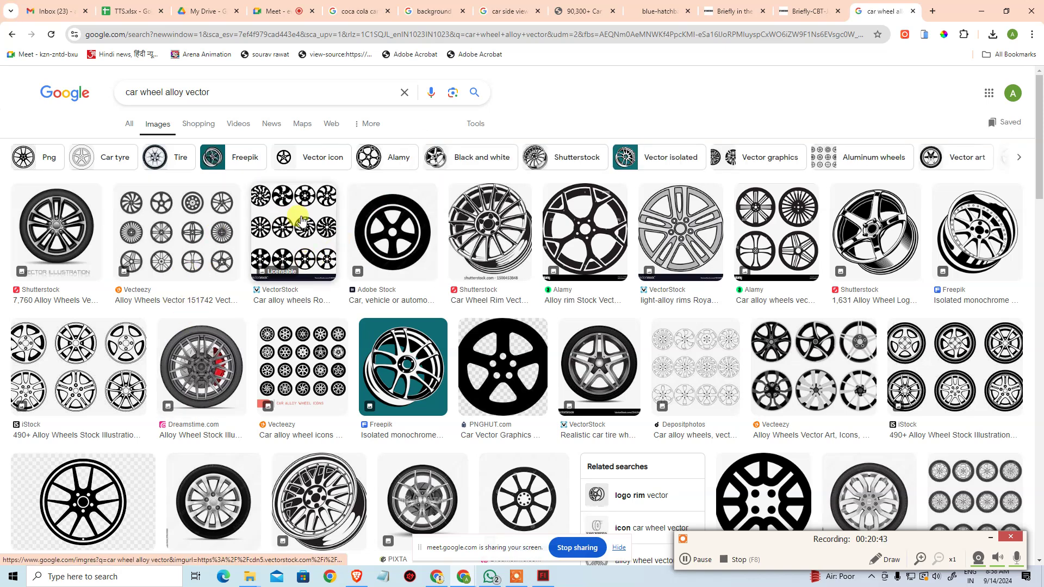
# - Open the VectorStock source page of the light-alloy rims image, leaving its purchase dialog closed
pyautogui.click(685, 219)
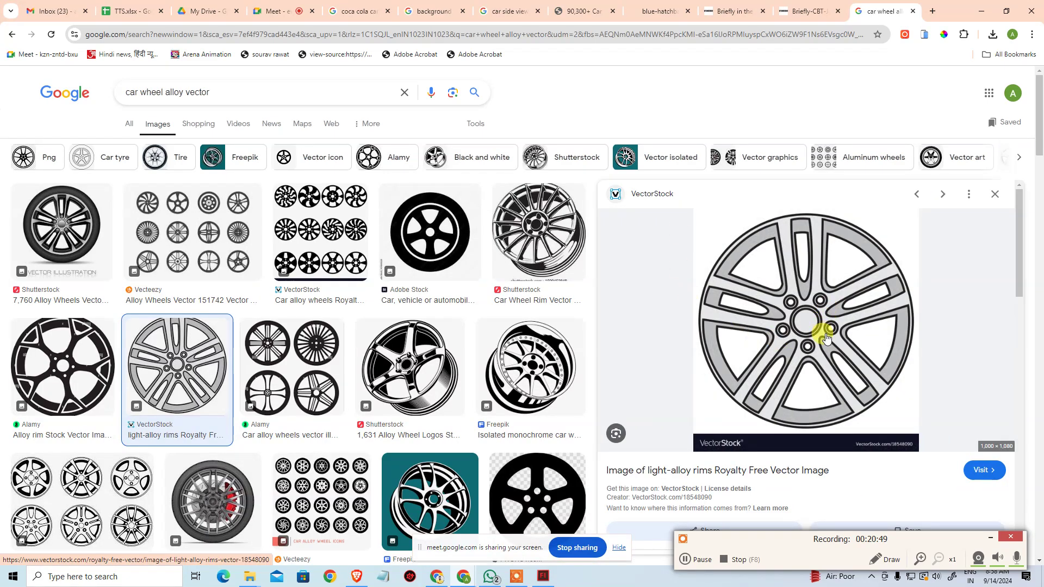
pyautogui.click(826, 331)
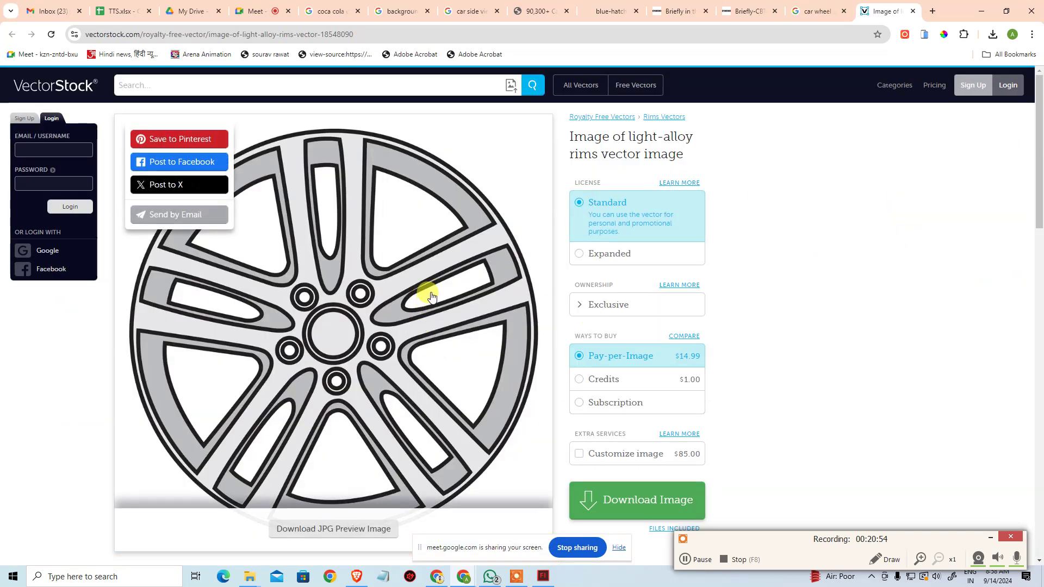
pyautogui.click(432, 295)
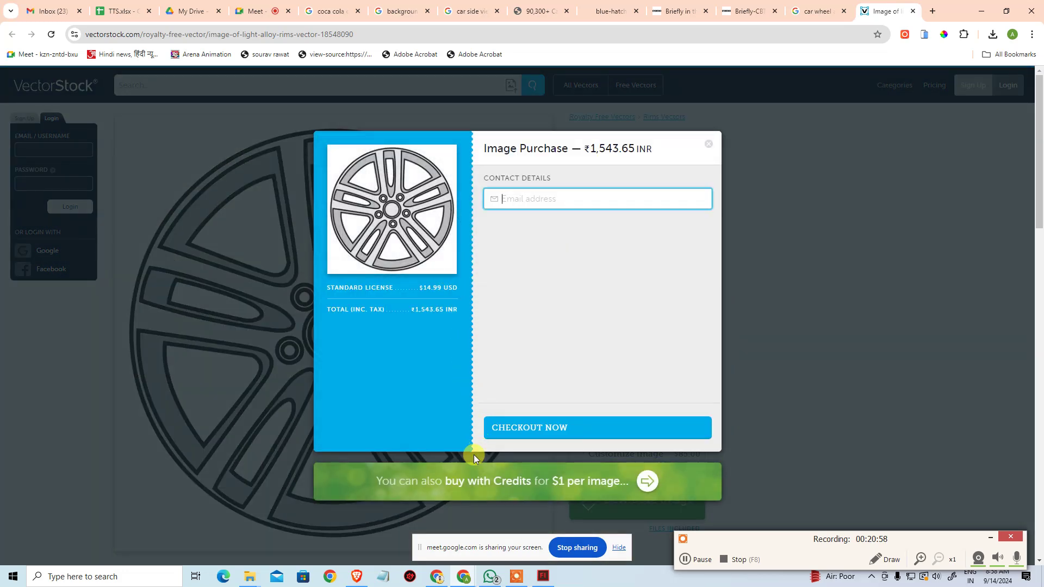
pyautogui.click(706, 152)
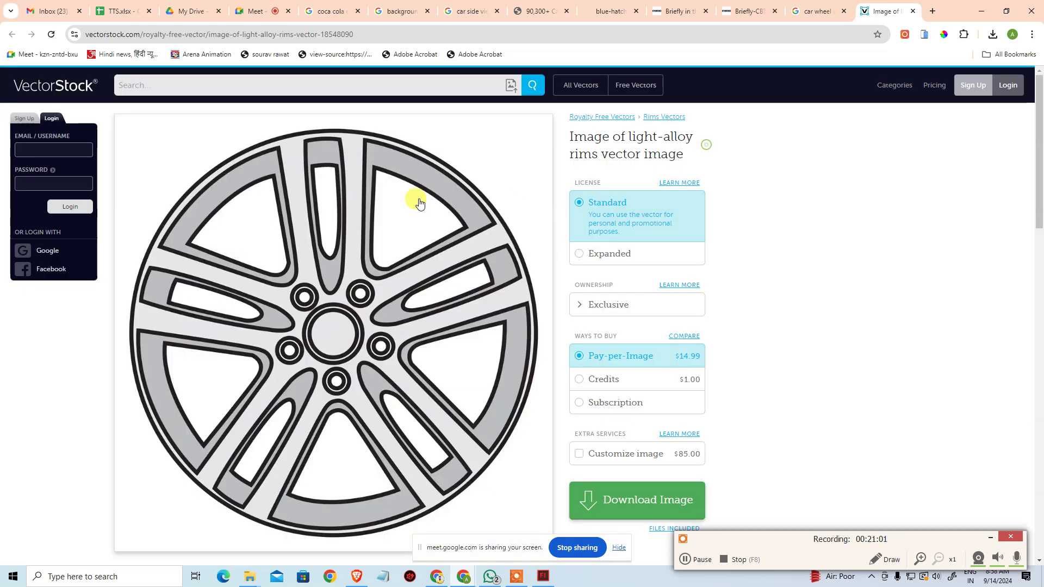
# - Try to find an option for saving the large rim picture directly from its VectorStock page
pyautogui.rightClick(349, 244)
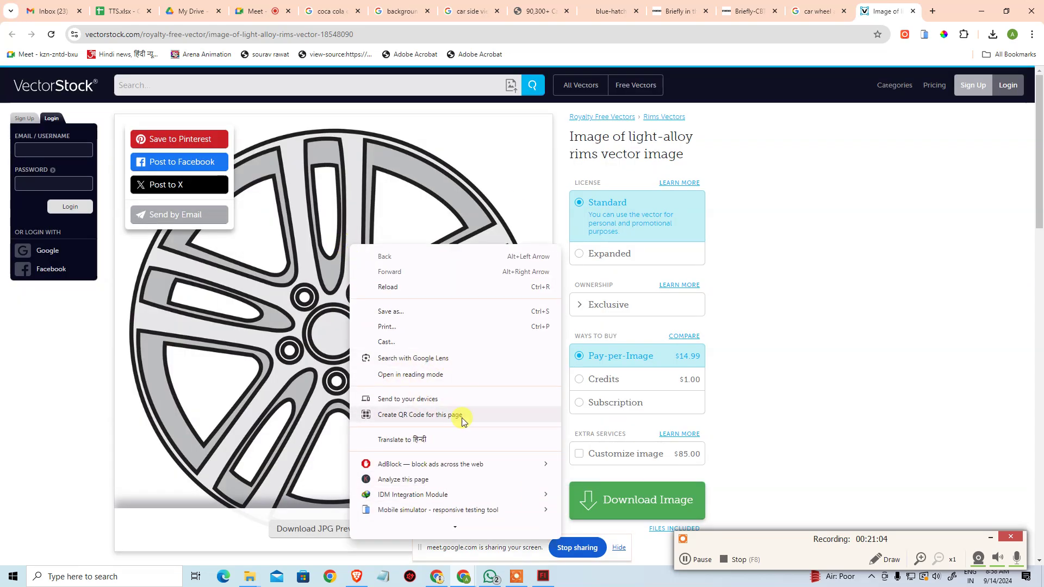
pyautogui.scroll(-2, 455, 415)
pyautogui.moveTo(461, 482)
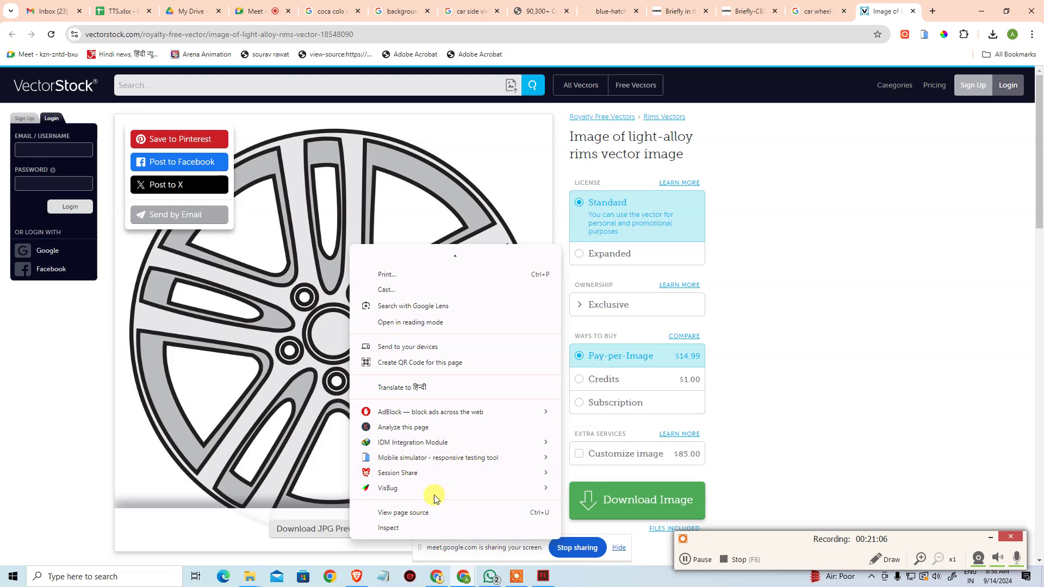
pyautogui.scroll(2, 414, 343)
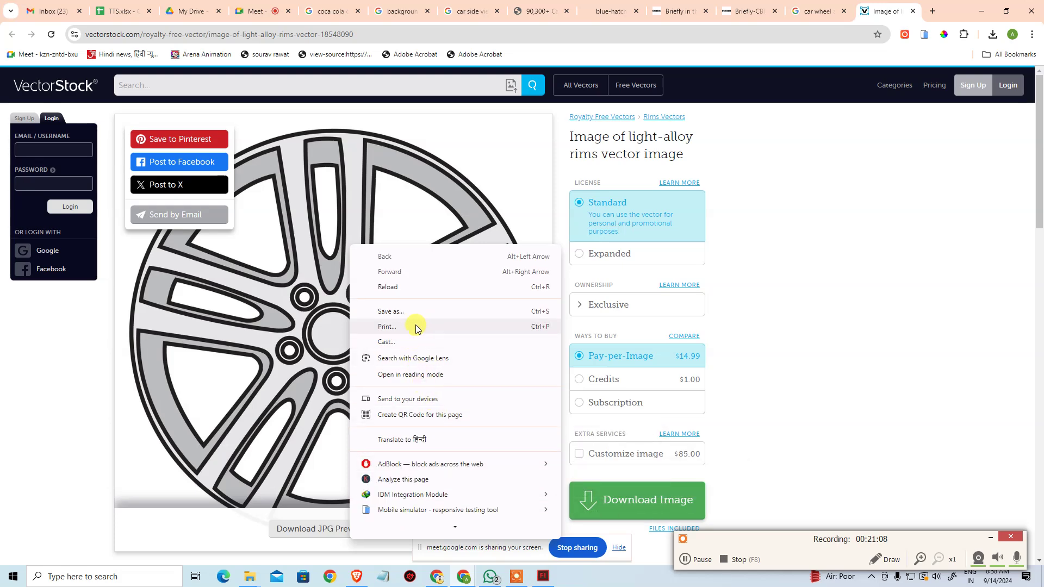
pyautogui.click(272, 353)
pyautogui.moveTo(562, 244); pyautogui.dragTo(752, 103)
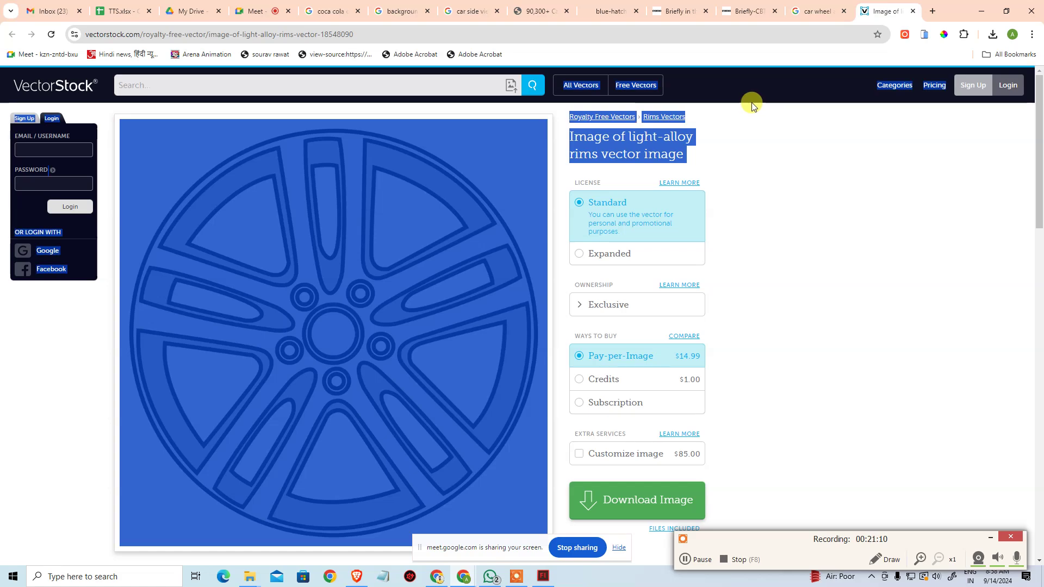
pyautogui.click(827, 233)
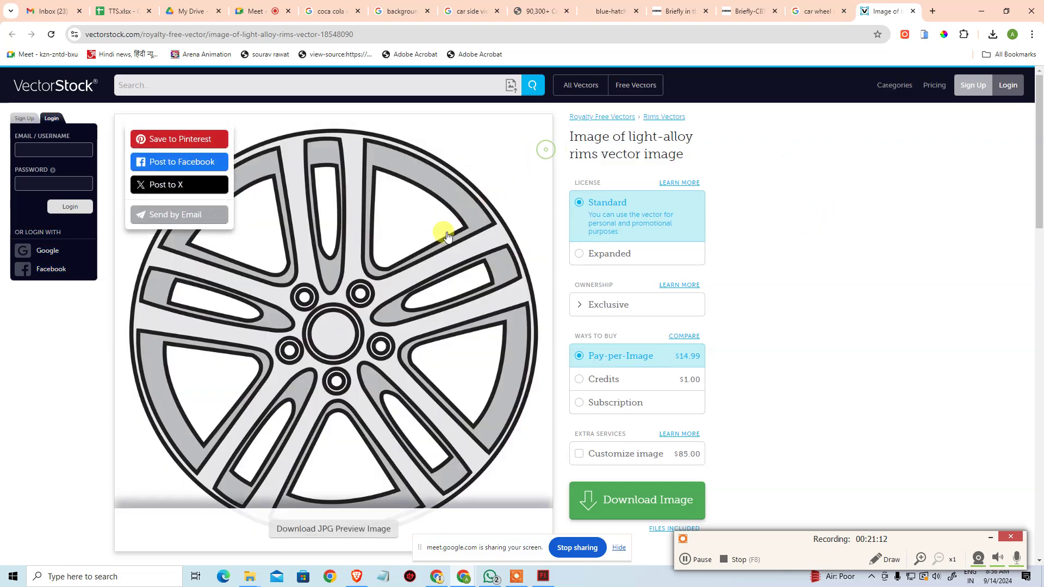
# - Open the rim image's purchase dialog and check its preview thumbnail for a save option
pyautogui.click(411, 366)
pyautogui.click(382, 217)
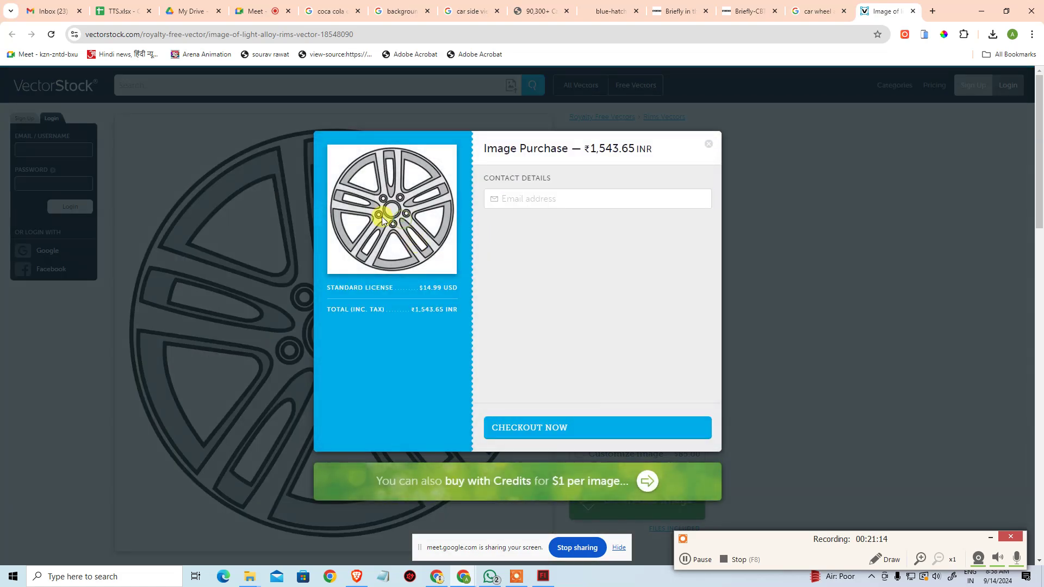
pyautogui.rightClick(397, 238)
pyautogui.scroll(-1, 492, 427)
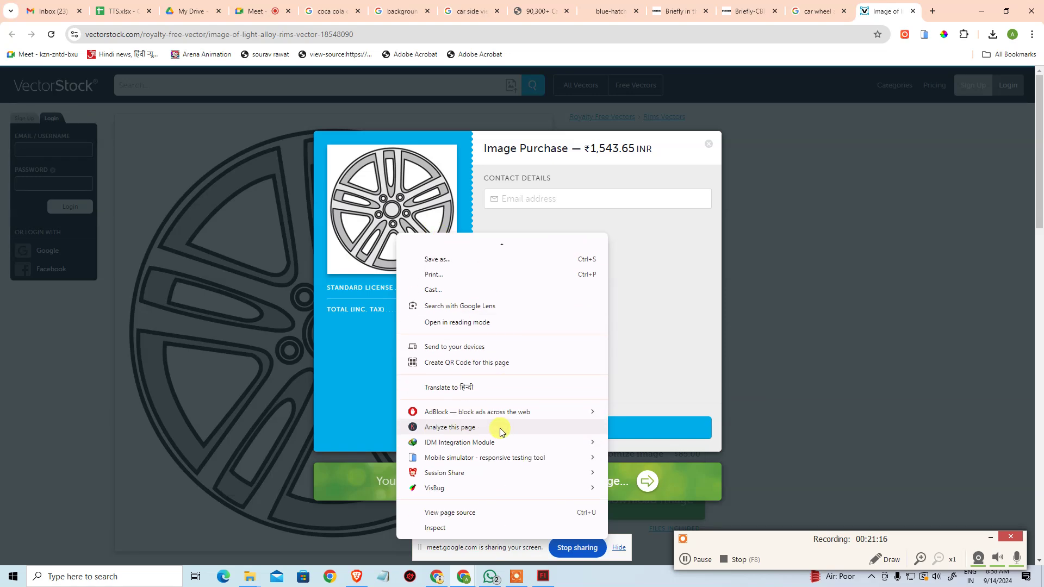
# - Dismiss the image purchase dialog and inspect the wheel image's element in the browser's developer tools
pyautogui.moveTo(503, 442)
pyautogui.click(223, 313)
pyautogui.click(223, 313)
pyautogui.rightClick(262, 271)
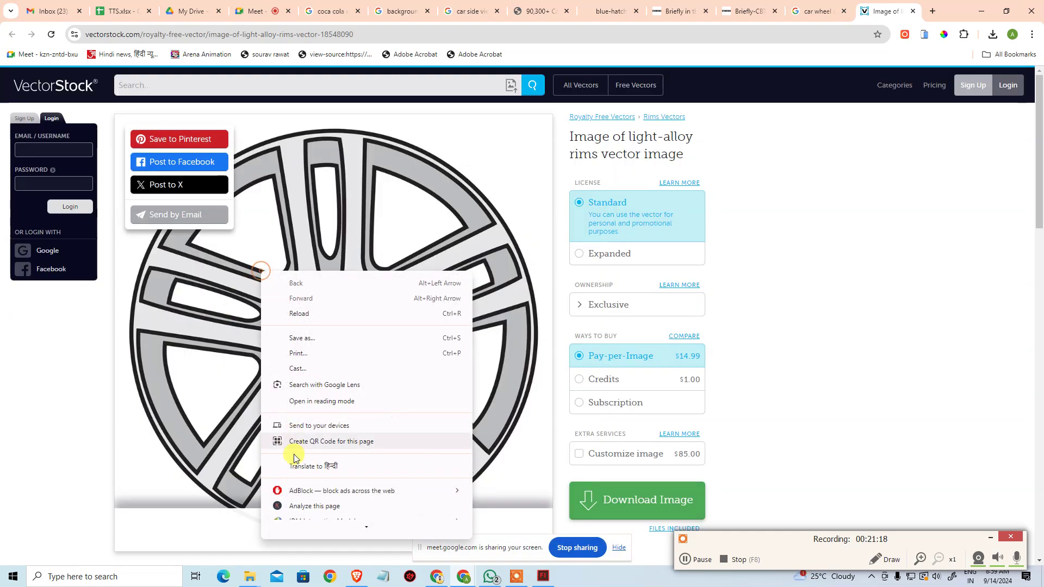
pyautogui.scroll(-2, 351, 521)
pyautogui.click(343, 525)
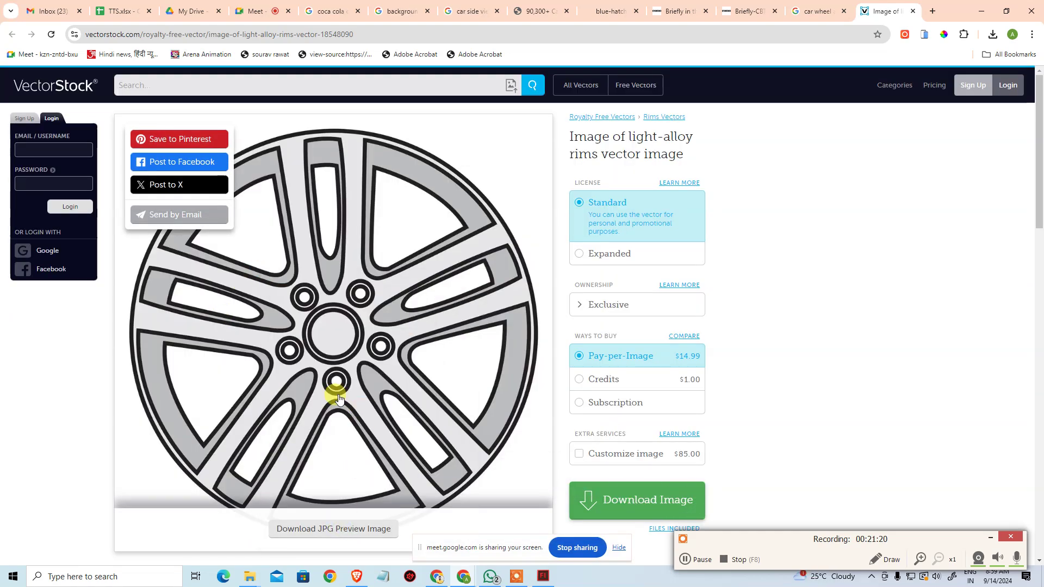
pyautogui.moveTo(245, 218); pyautogui.dragTo(609, 211)
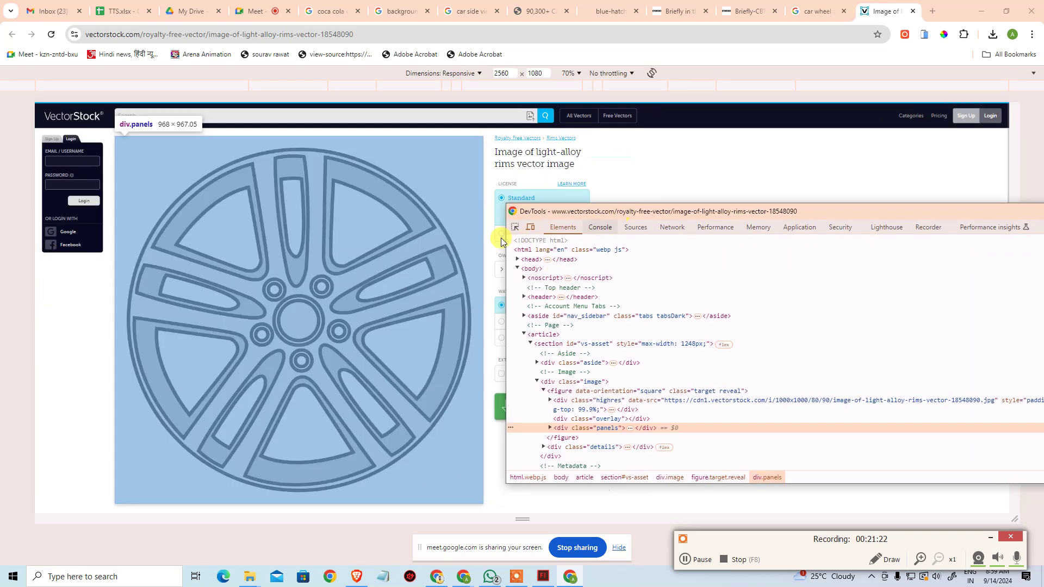
# - Turn off device emulation and select the wheel image on the page with the element picker
pyautogui.click(518, 229)
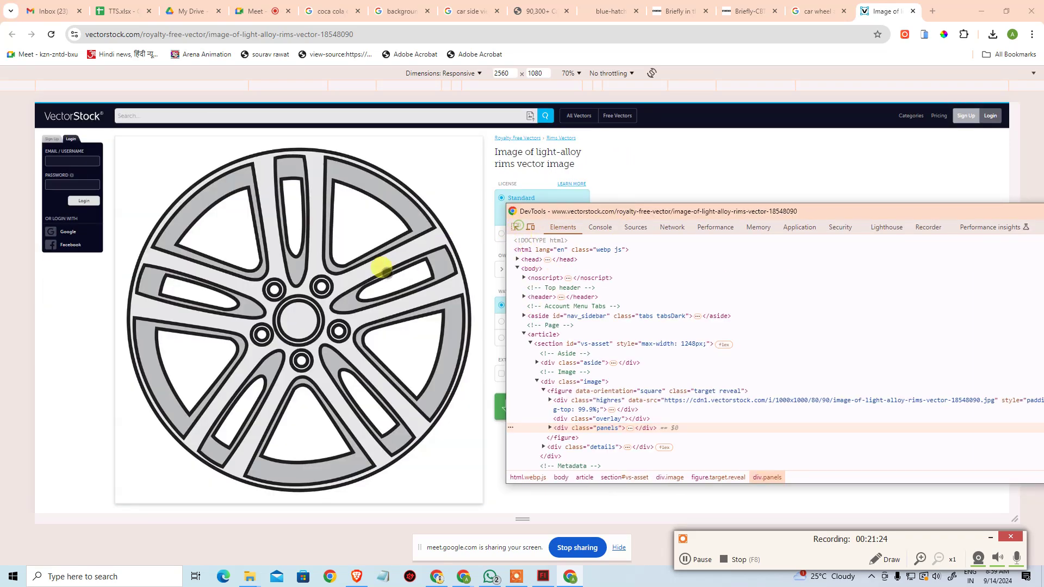
pyautogui.click(391, 288)
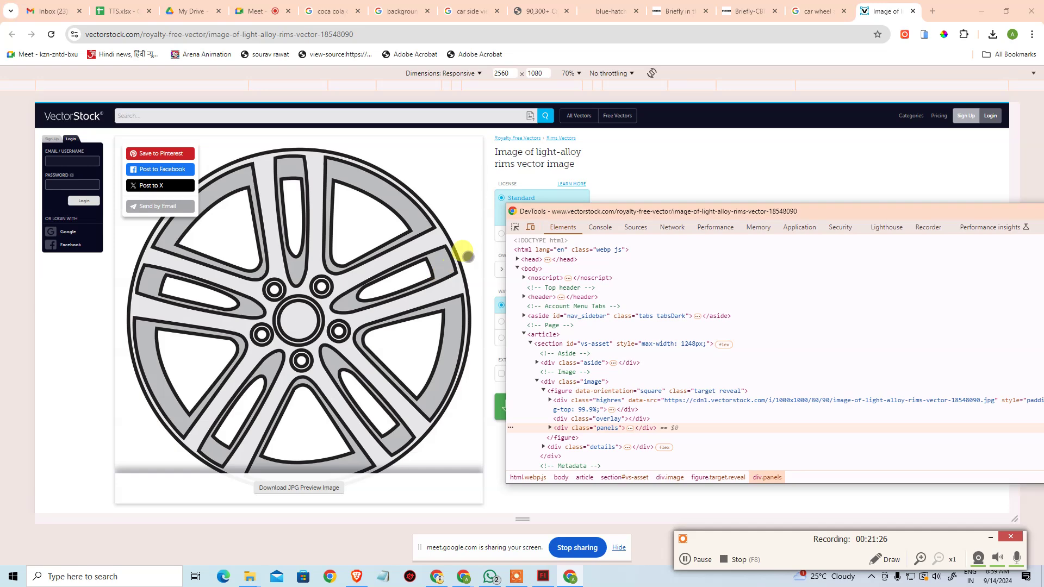
pyautogui.click(535, 228)
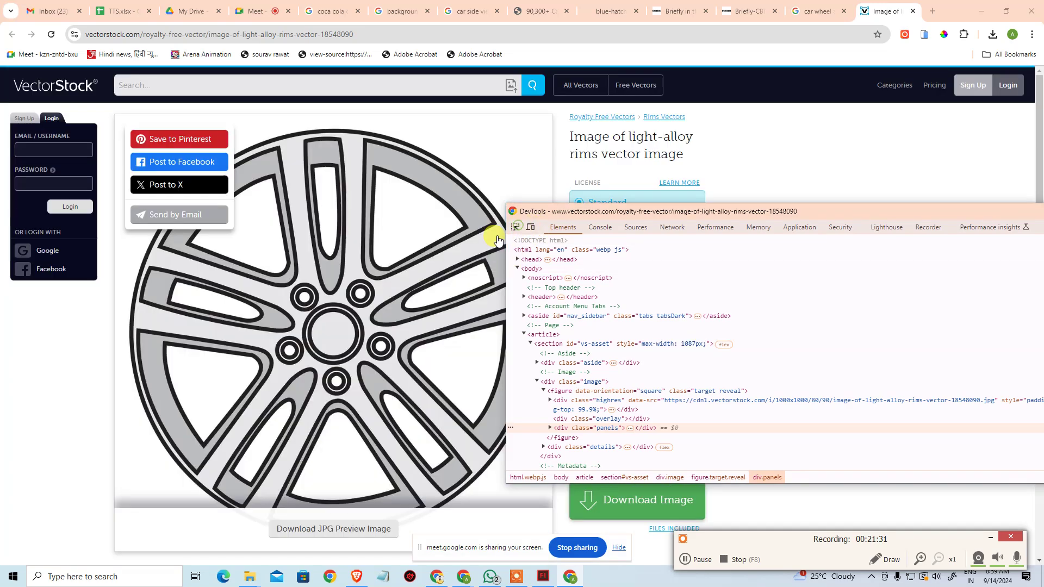
pyautogui.click(517, 229)
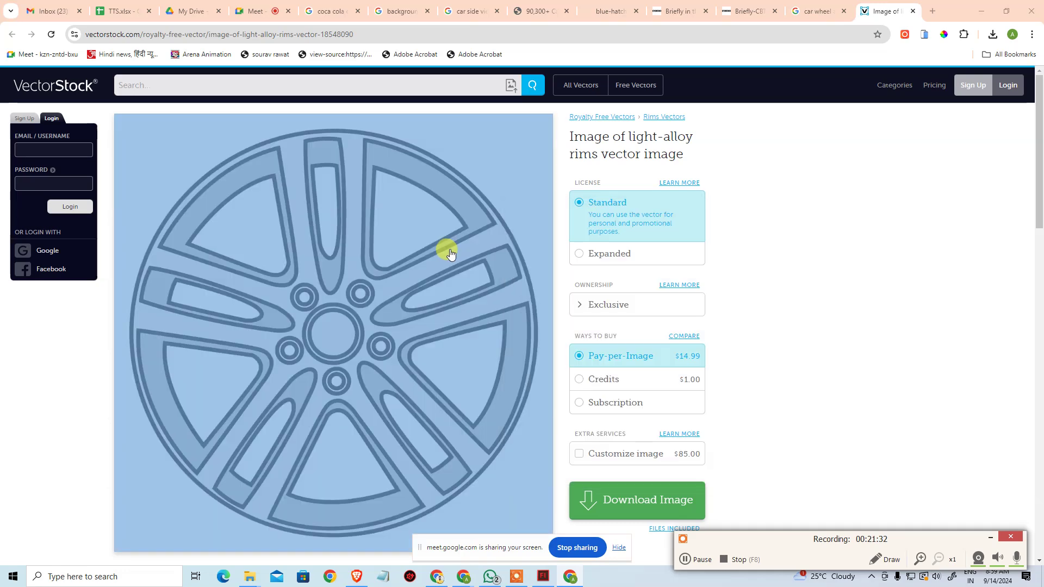
pyautogui.click(497, 252)
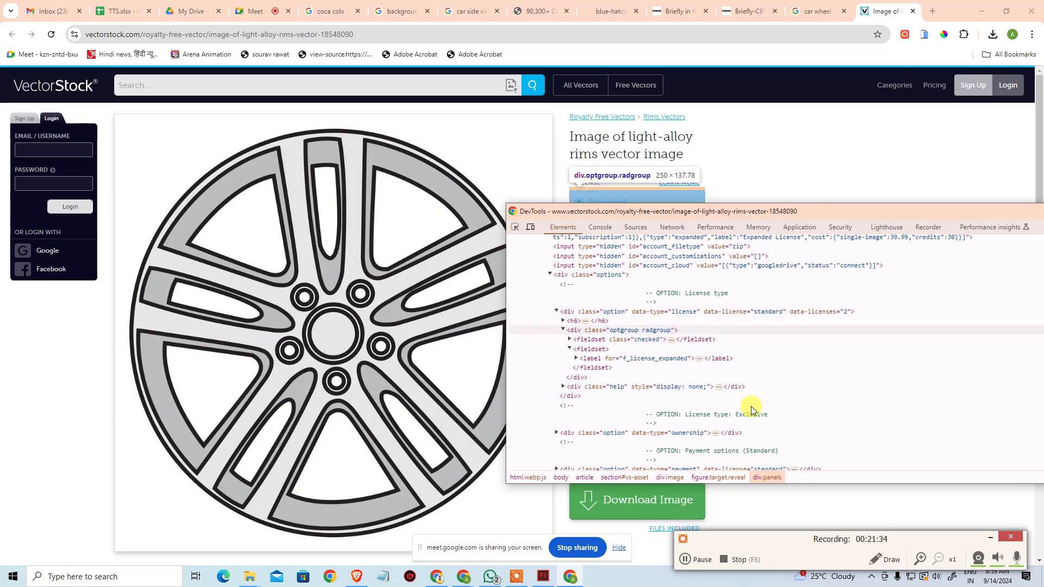
# - Look through the page markup and the panels and share elements of the wheel figure for the image source
pyautogui.scroll(-1, 825, 395)
pyautogui.scroll(10, 810, 380)
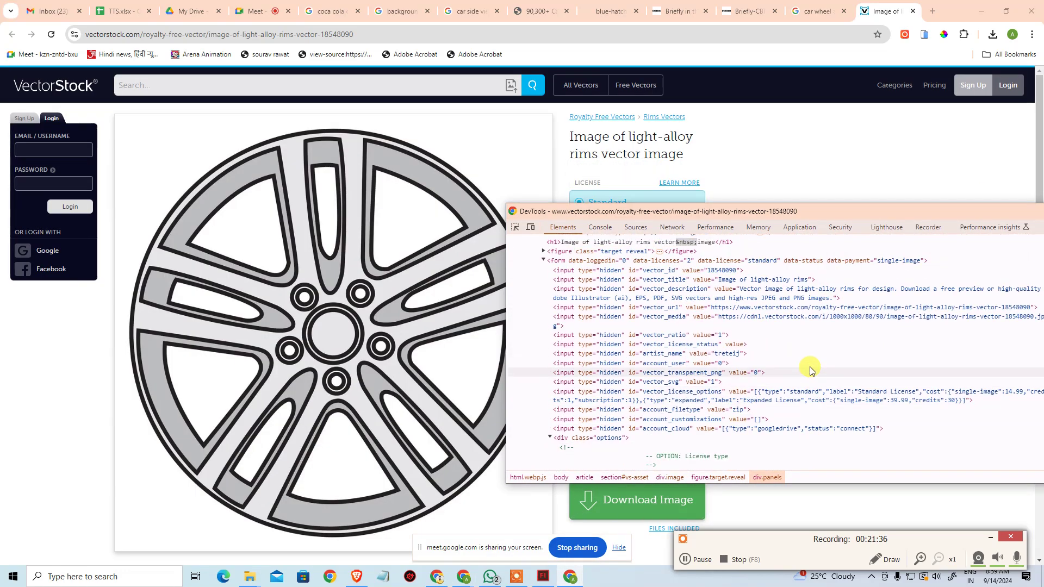
pyautogui.scroll(-2, 598, 304)
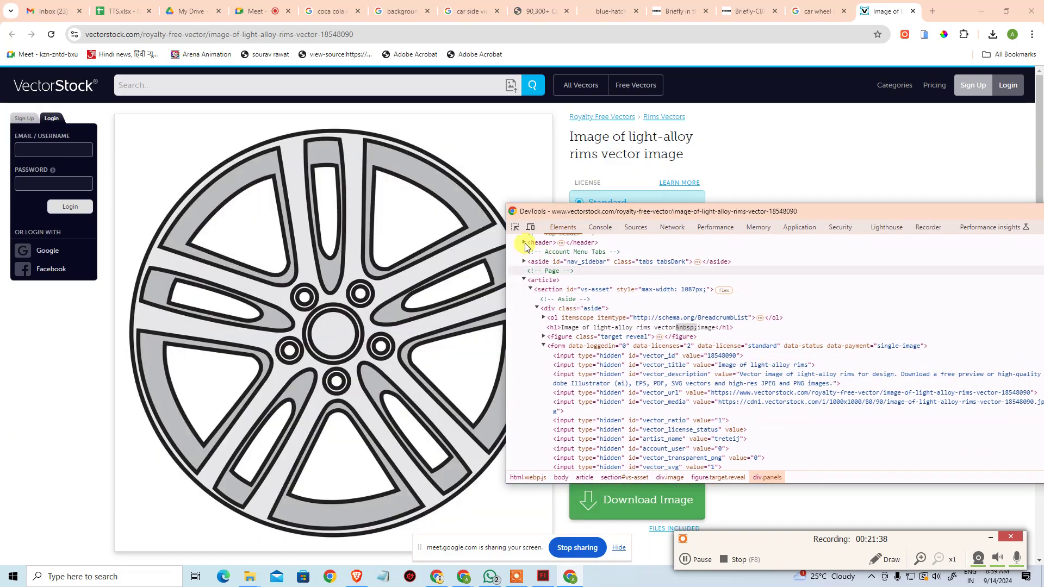
pyautogui.click(515, 227)
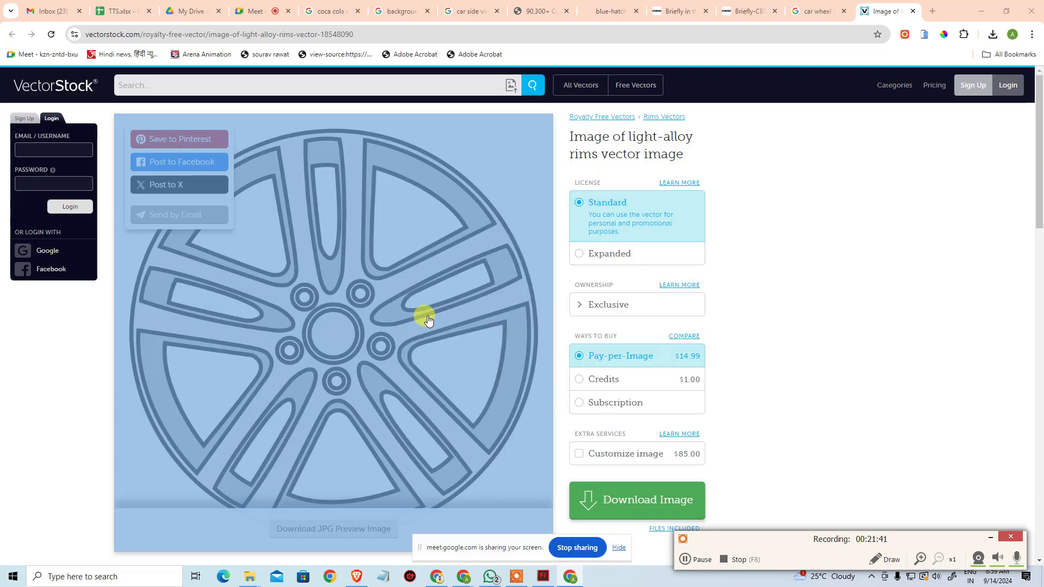
pyautogui.click(428, 318)
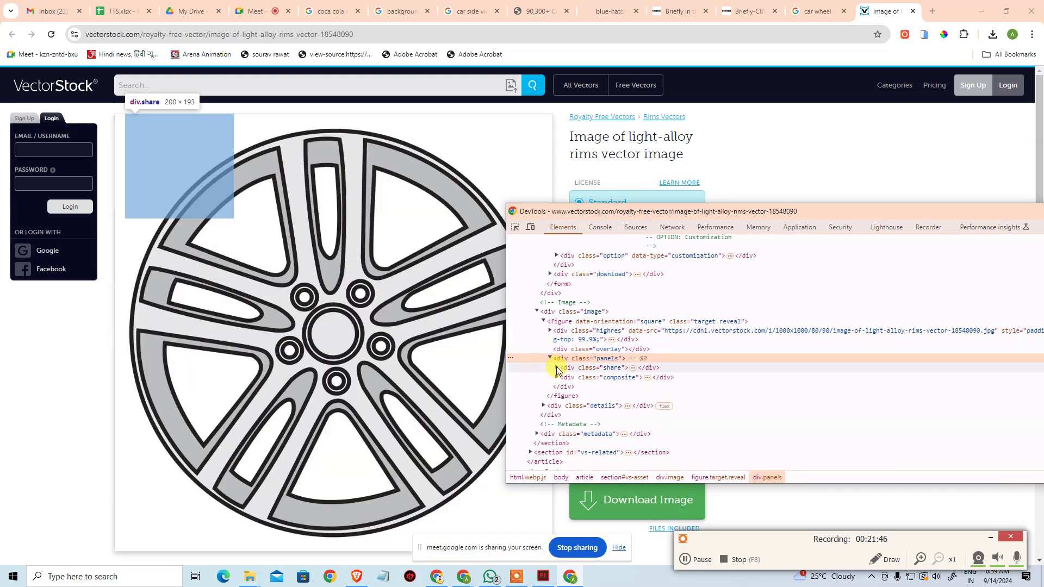
pyautogui.click(556, 367)
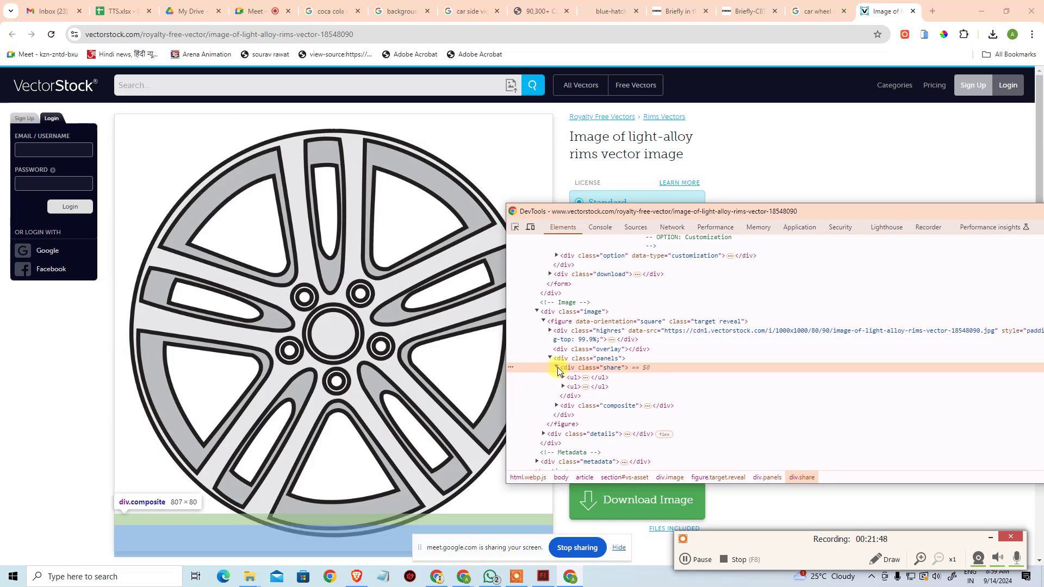
pyautogui.click(557, 367)
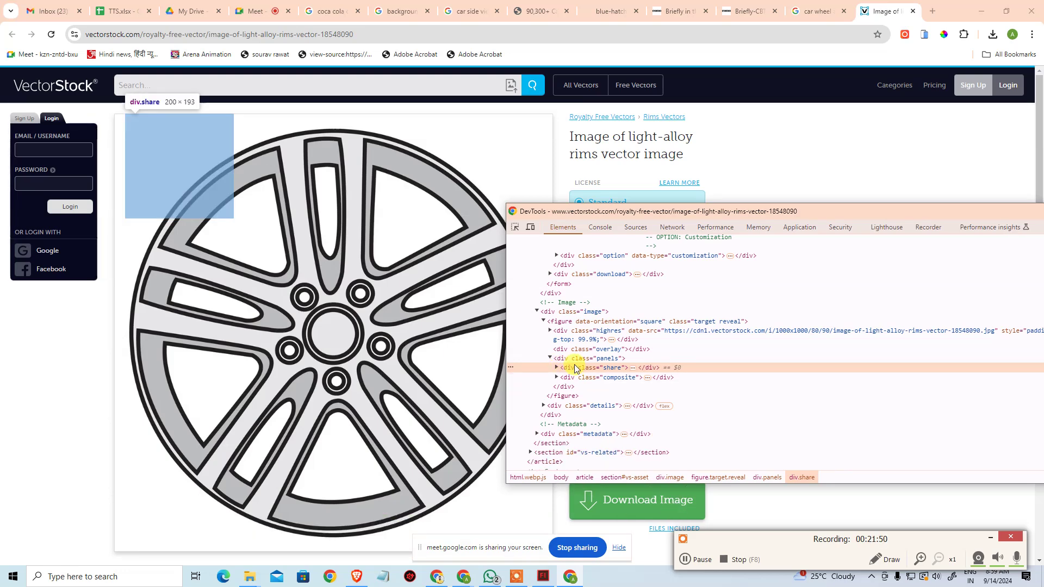
# - Copy the image address from the highres element's data-src attribute and open it in a new tab
pyautogui.doubleClick(831, 333)
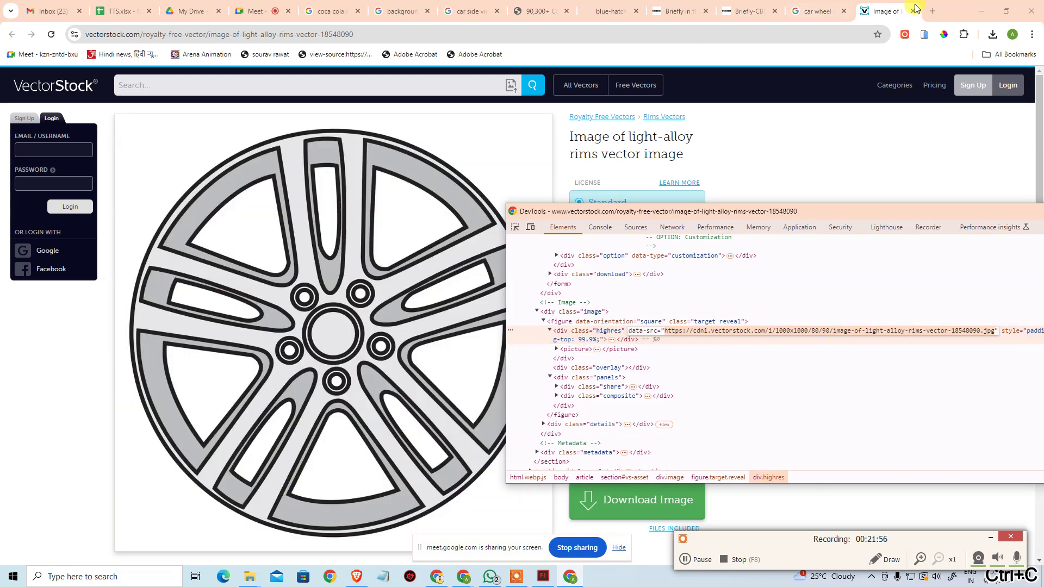
pyautogui.click(931, 13)
pyautogui.write('cdn1.vectorstock.com/i/1000x1000/80/90/image-of-light-alloy-rims-vector-18548090.jpg')
pyautogui.press('Return')
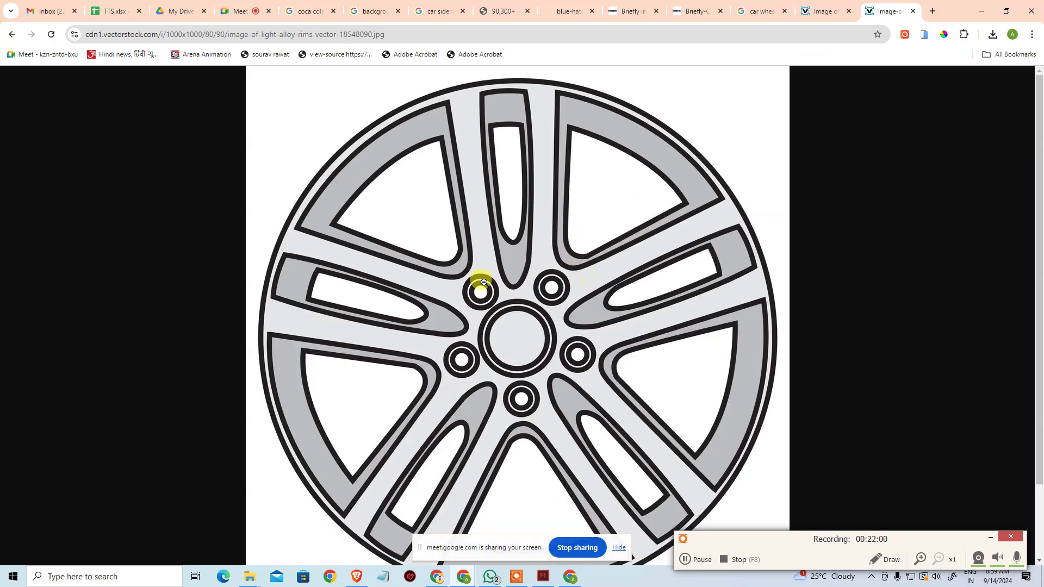
# - Save the full-size wheel image from the browser onto the desktop and check the file there
pyautogui.click(482, 255)
pyautogui.click(484, 255)
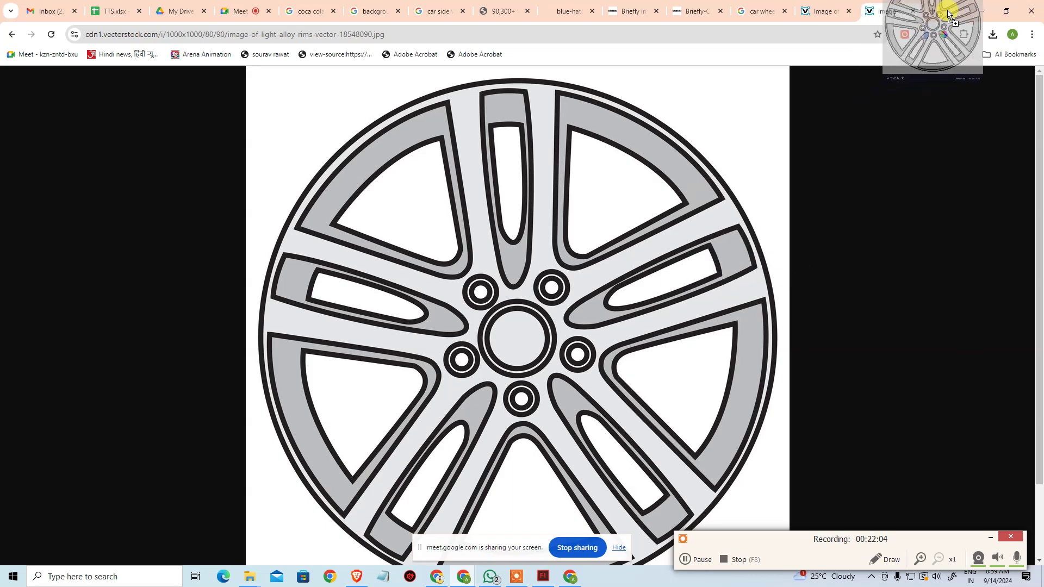
pyautogui.moveTo(957, 8); pyautogui.dragTo(955, 9)
pyautogui.click(544, 279)
pyautogui.moveTo(544, 279); pyautogui.dragTo(639, 273)
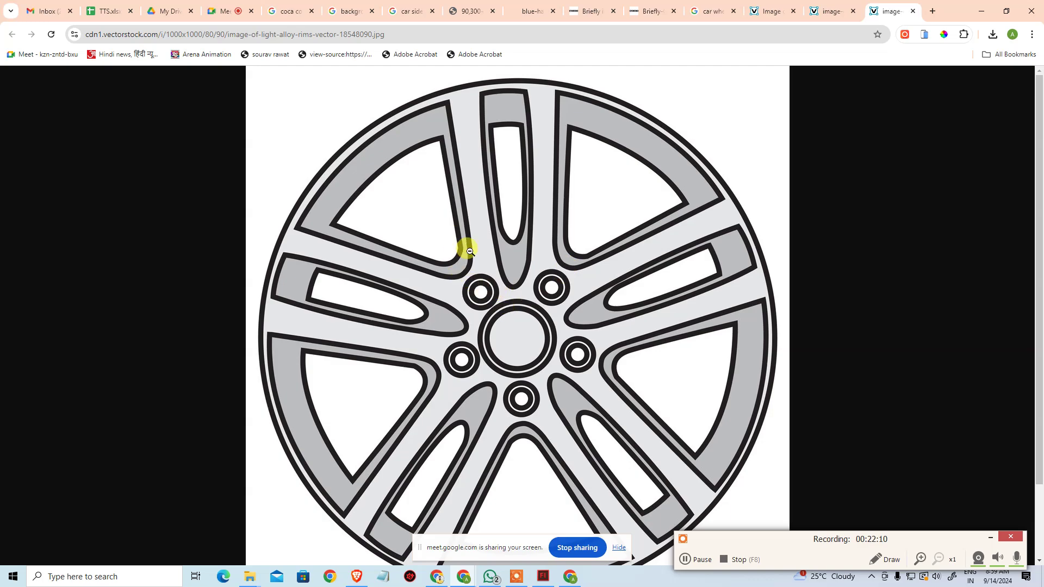
pyautogui.moveTo(448, 331); pyautogui.dragTo(582, 210)
pyautogui.press('super+d')
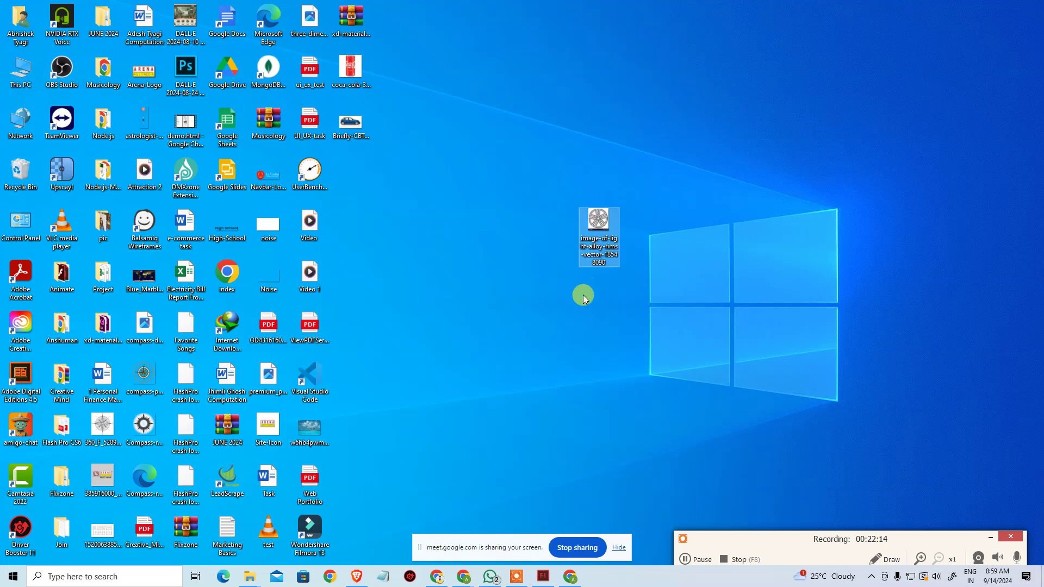
pyautogui.click(599, 223)
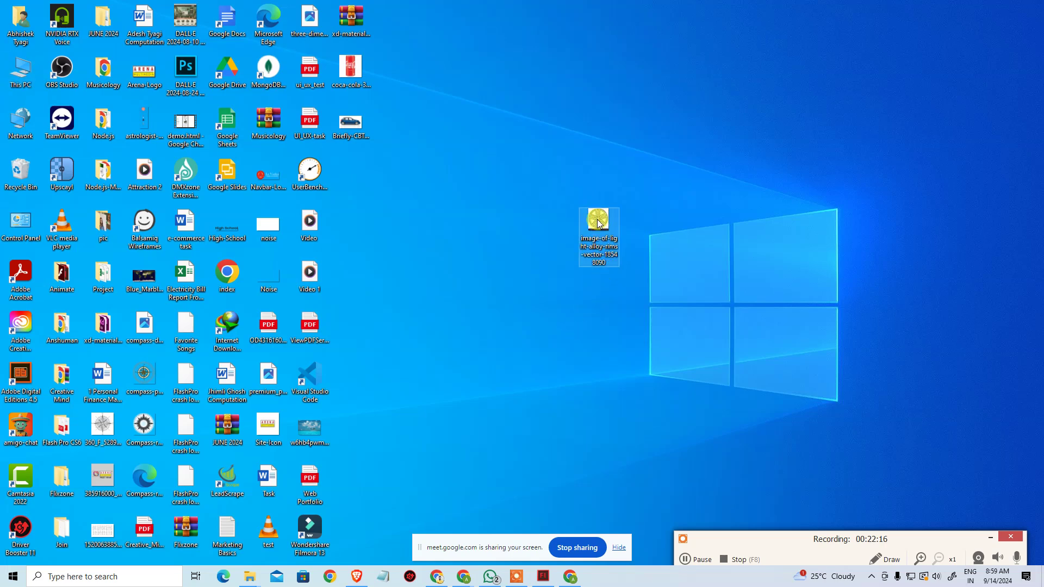
pyautogui.click(492, 549)
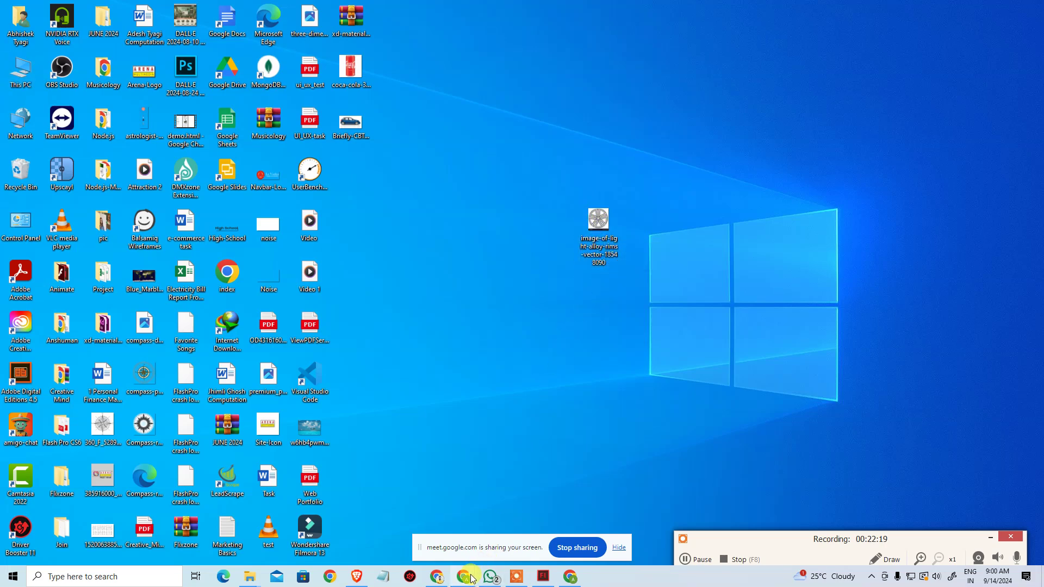
# - Return to the browser, search for "background remover" in a new tab and open Photoroom's Instant Background Remover
pyautogui.moveTo(467, 580)
pyautogui.click(411, 522)
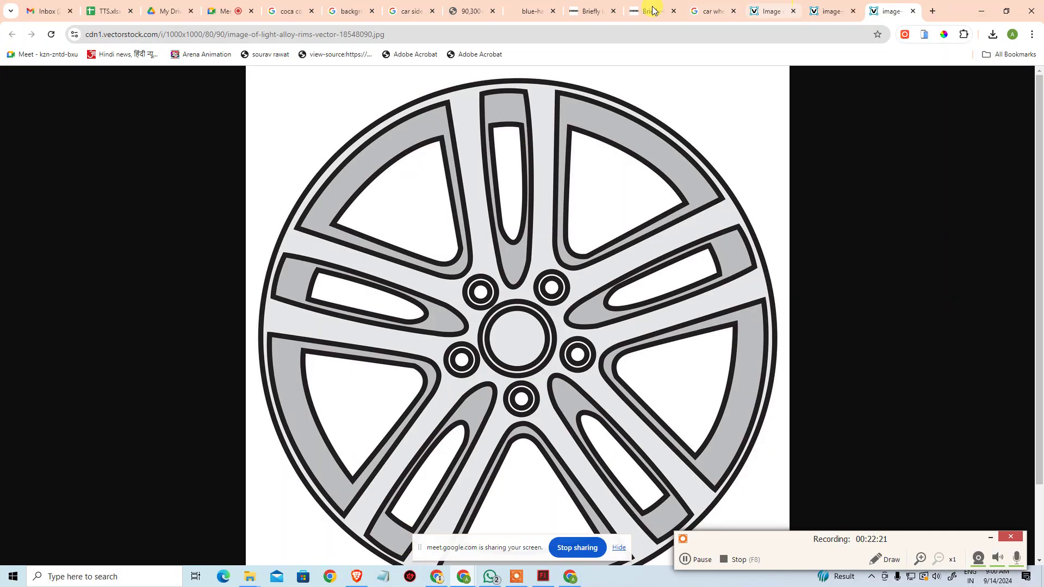
pyautogui.click(931, 13)
pyautogui.write('bac')
pyautogui.press('Return')
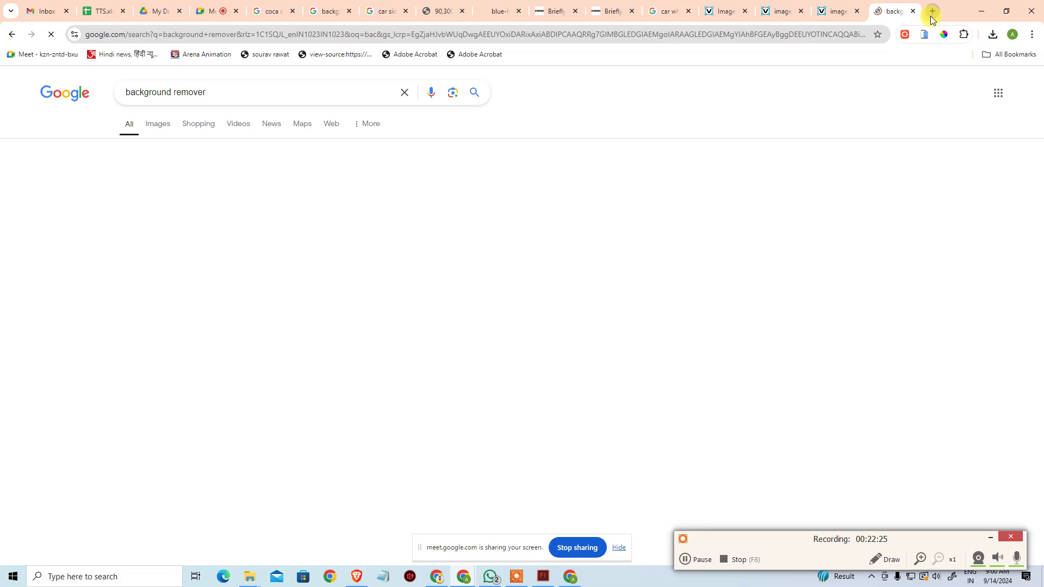
pyautogui.scroll(-4, 177, 377)
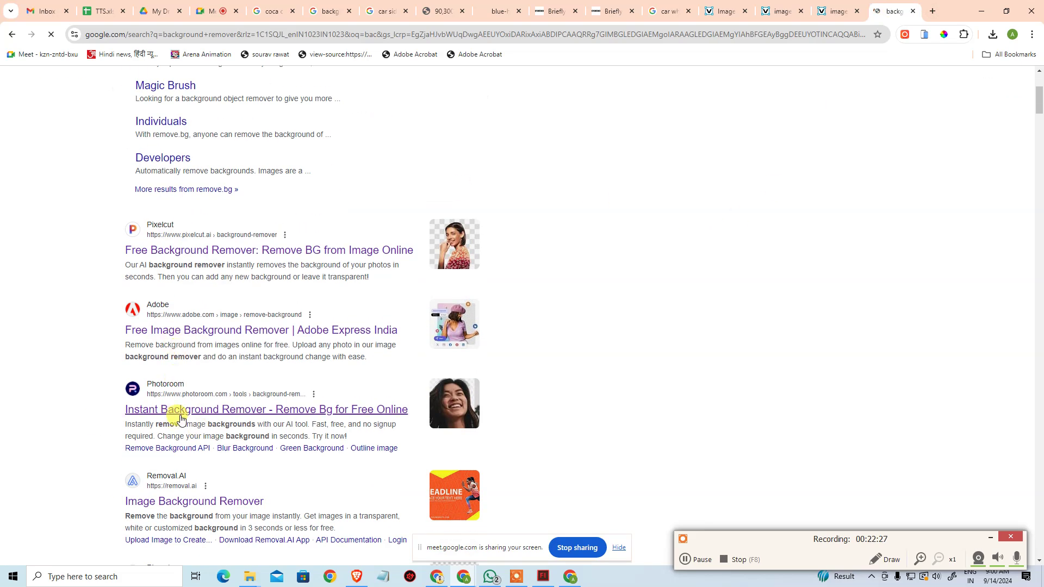
pyautogui.click(185, 412)
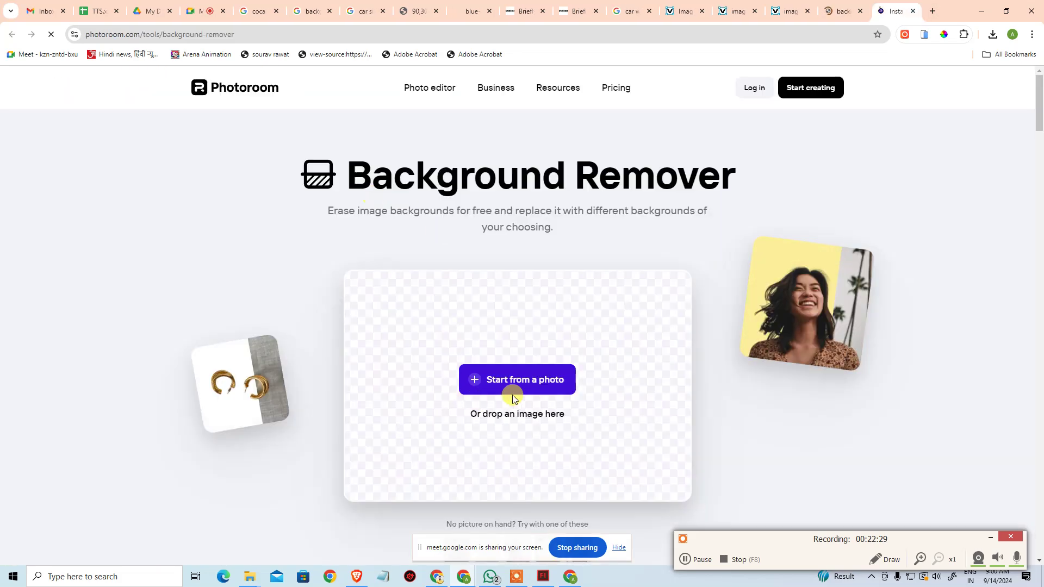
# - Upload image-of-light-alloy-rims-vector-18548090 from the desktop to the background remover
pyautogui.click(513, 393)
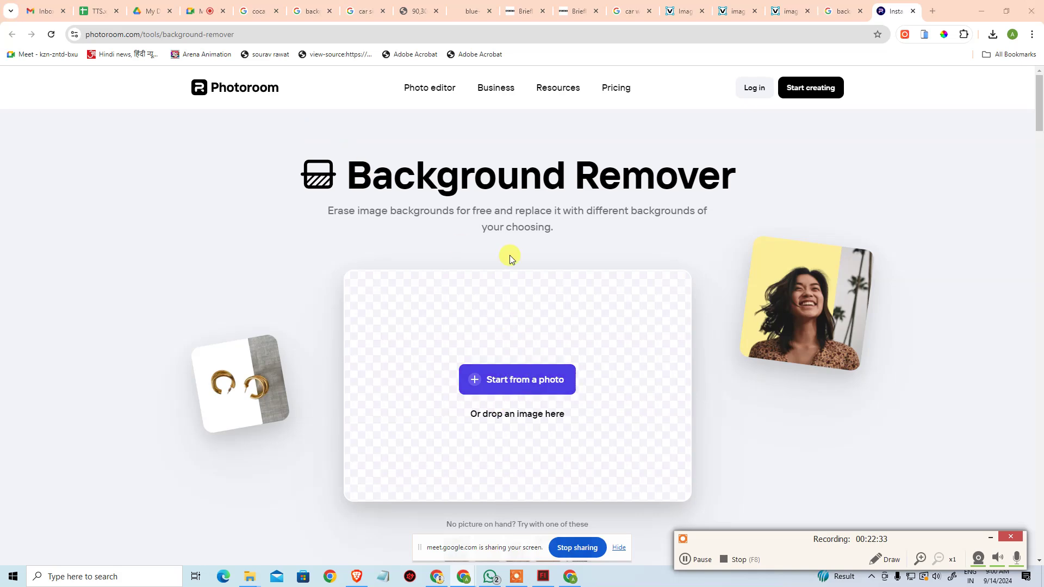
pyautogui.click(439, 224)
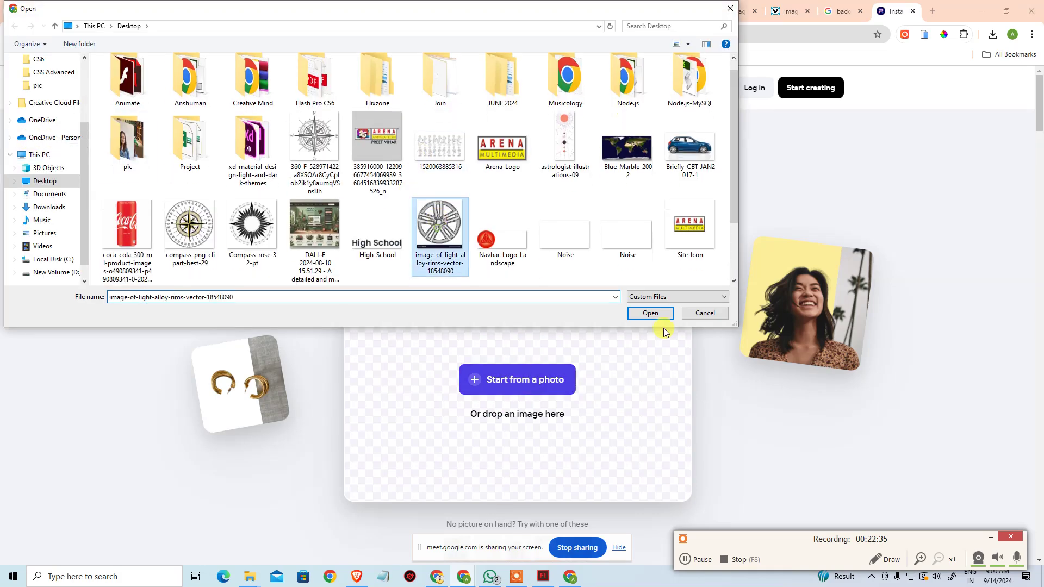
pyautogui.click(649, 314)
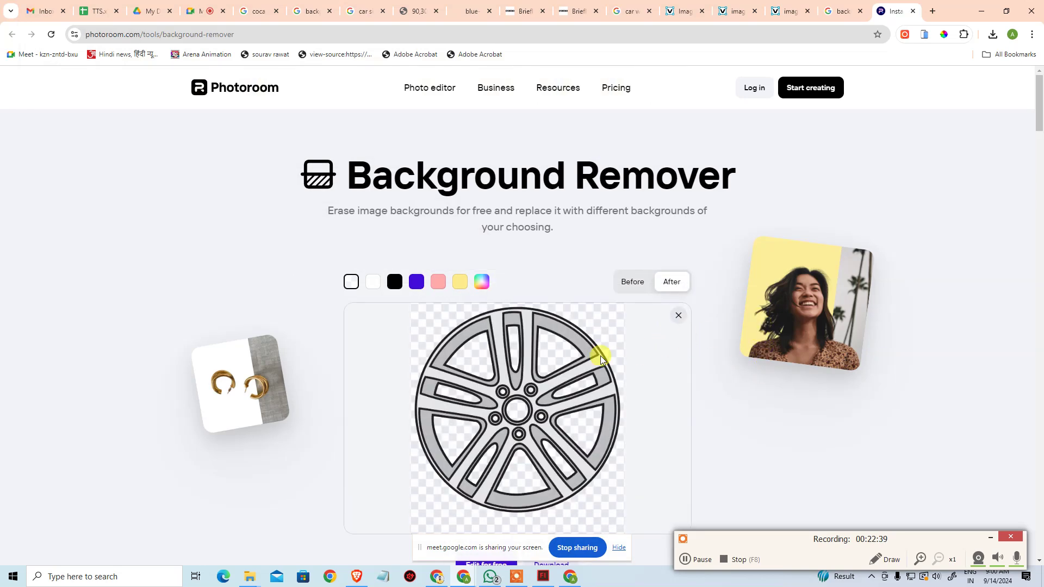
# - Download the background-free wheel image in standard resolution and close the batch-editing promotion
pyautogui.scroll(-2, 601, 356)
pyautogui.click(546, 457)
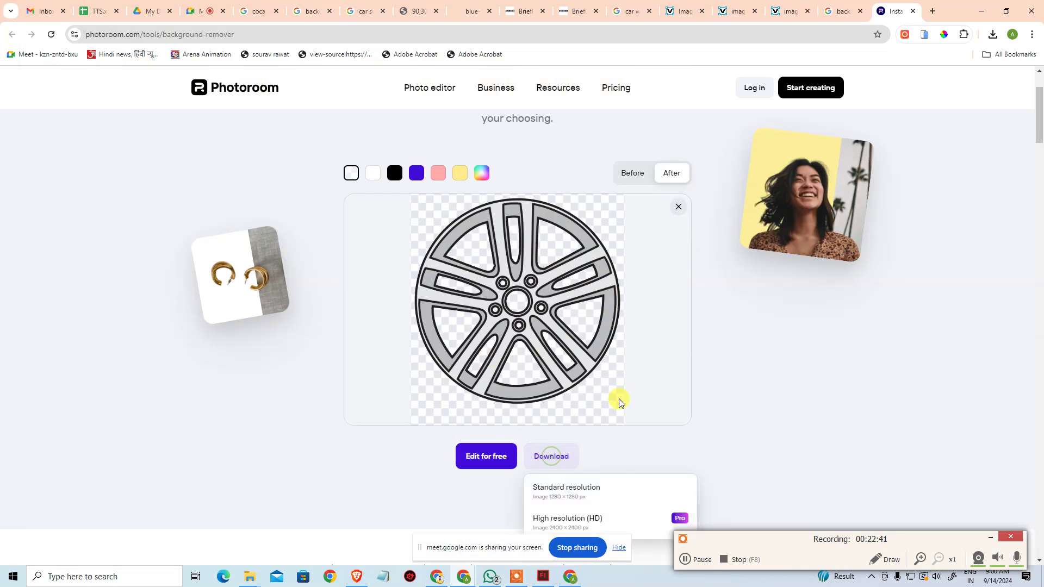
pyautogui.click(590, 492)
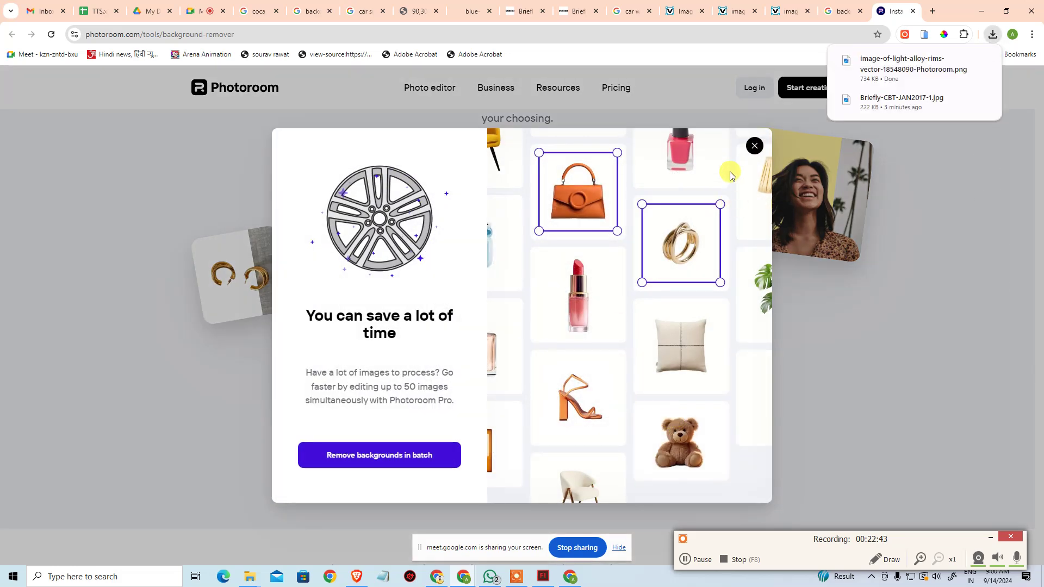
pyautogui.click(752, 145)
# - Search the web for "image to vector converter" in a new tab
pyautogui.click(934, 11)
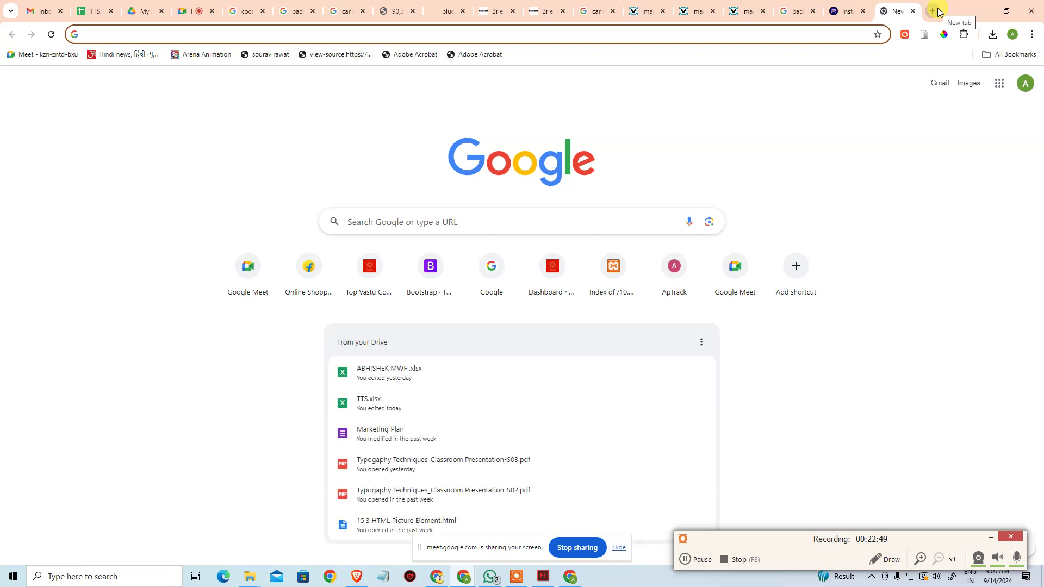
pyautogui.write('im')
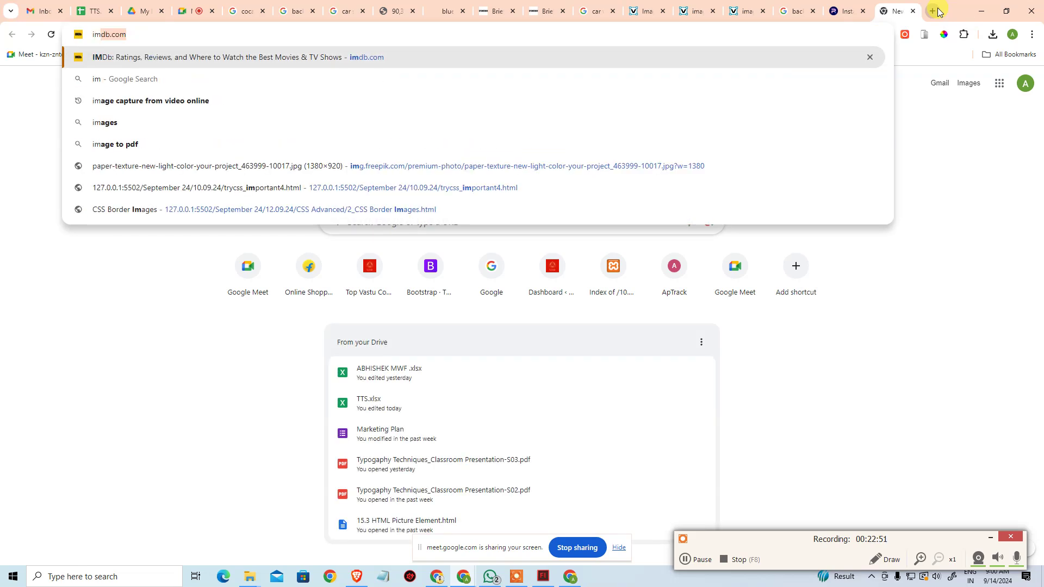
pyautogui.write('age to ')
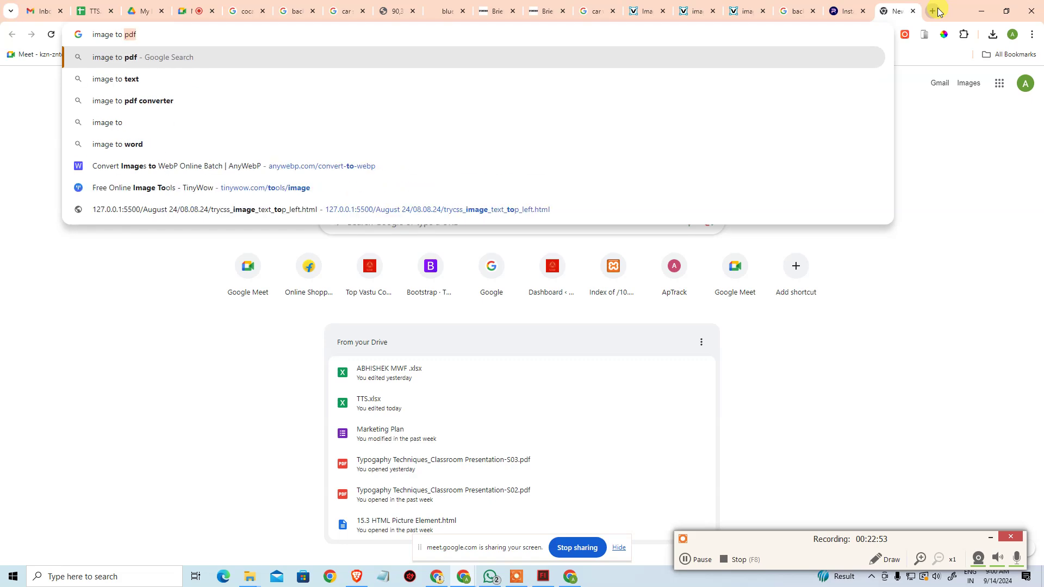
pyautogui.write('ve')
pyautogui.press('Down')
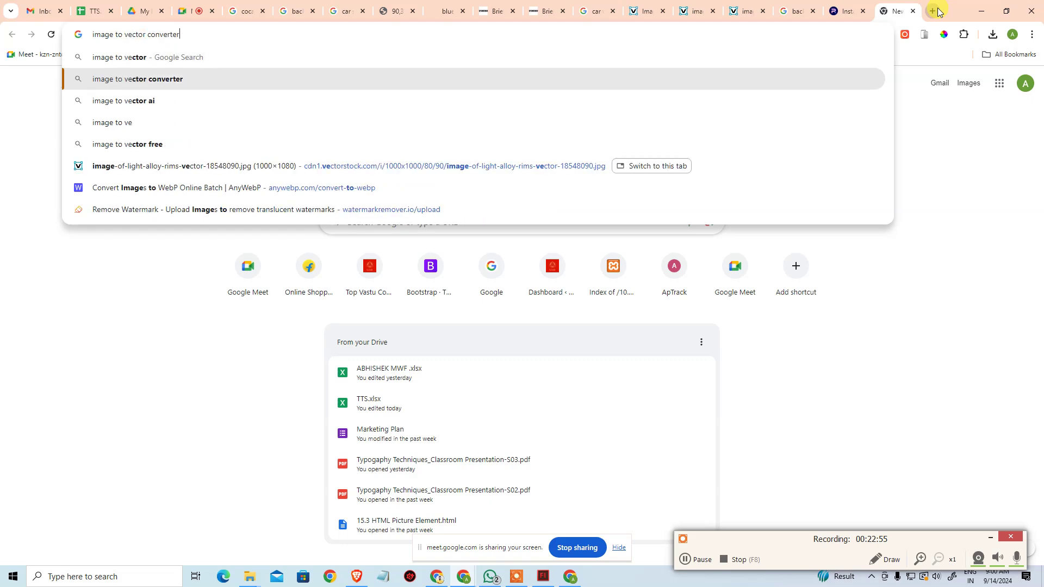
pyautogui.press('Return')
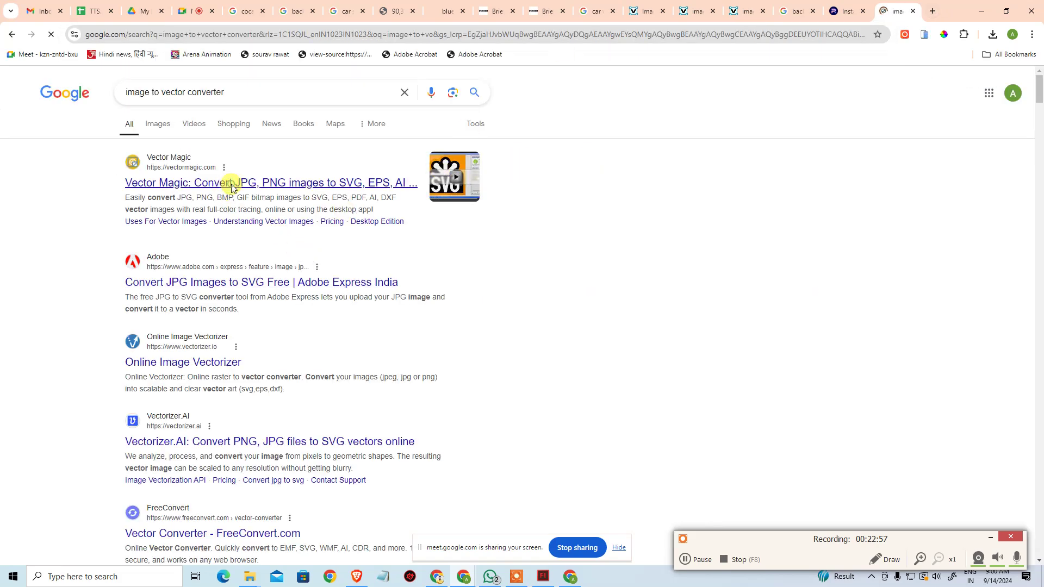
# - Open Vector Magic from the search results and upload image-of-light-alloy-rims-vector-18548090-Photoroom from the Downloads folder
pyautogui.click(231, 182)
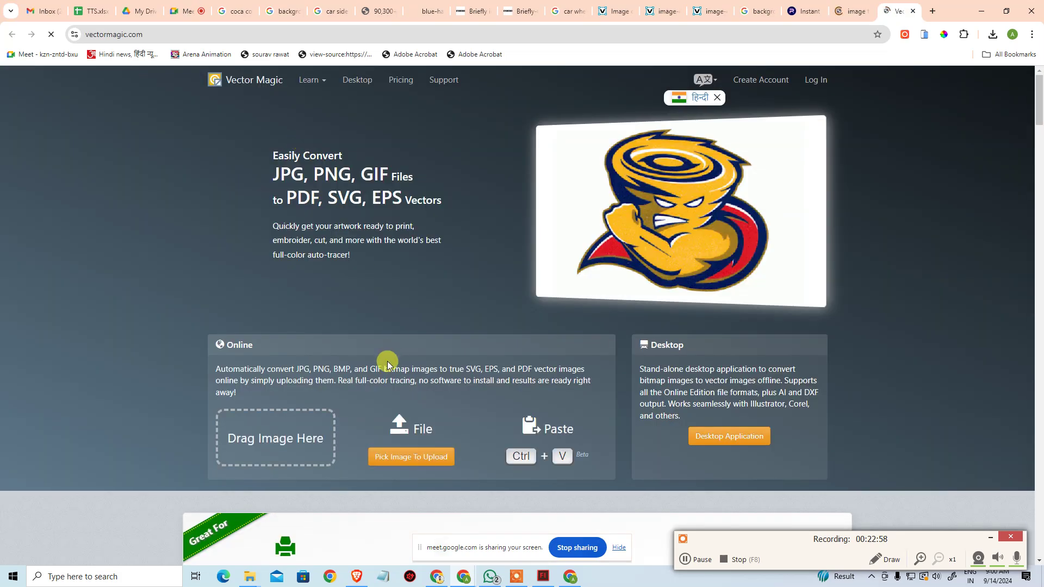
pyautogui.click(310, 438)
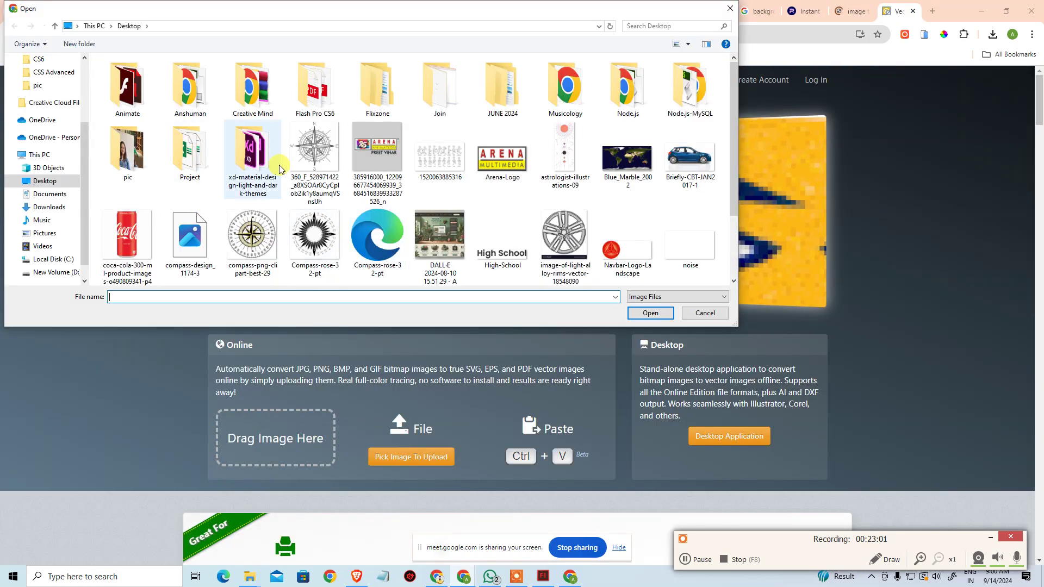
pyautogui.scroll(-2, 375, 234)
pyautogui.scroll(2, 376, 233)
pyautogui.scroll(3, 46, 87)
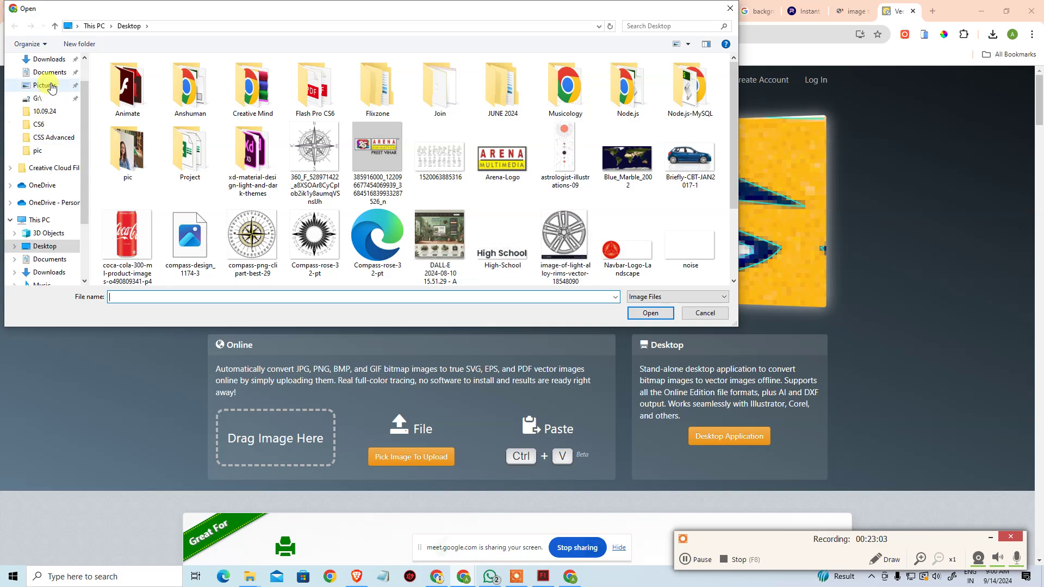
pyautogui.click(48, 93)
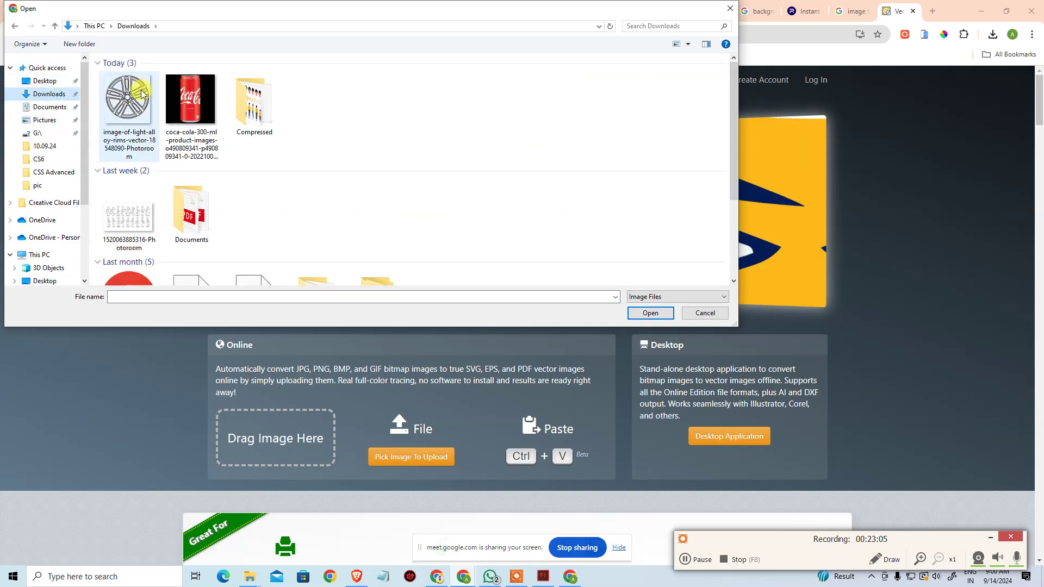
pyautogui.doubleClick(142, 97)
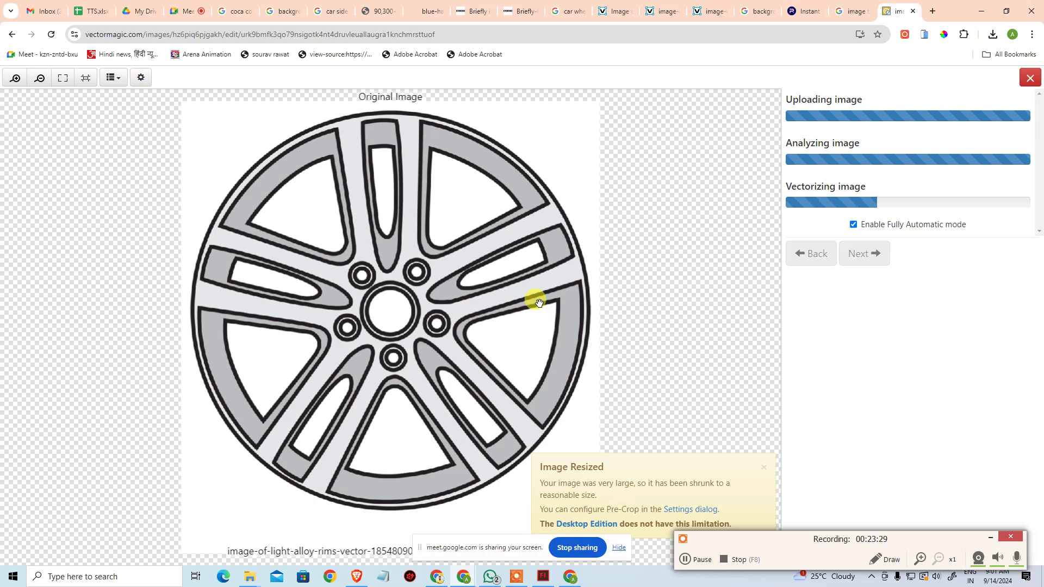
pyautogui.scroll(-3, 496, 363)
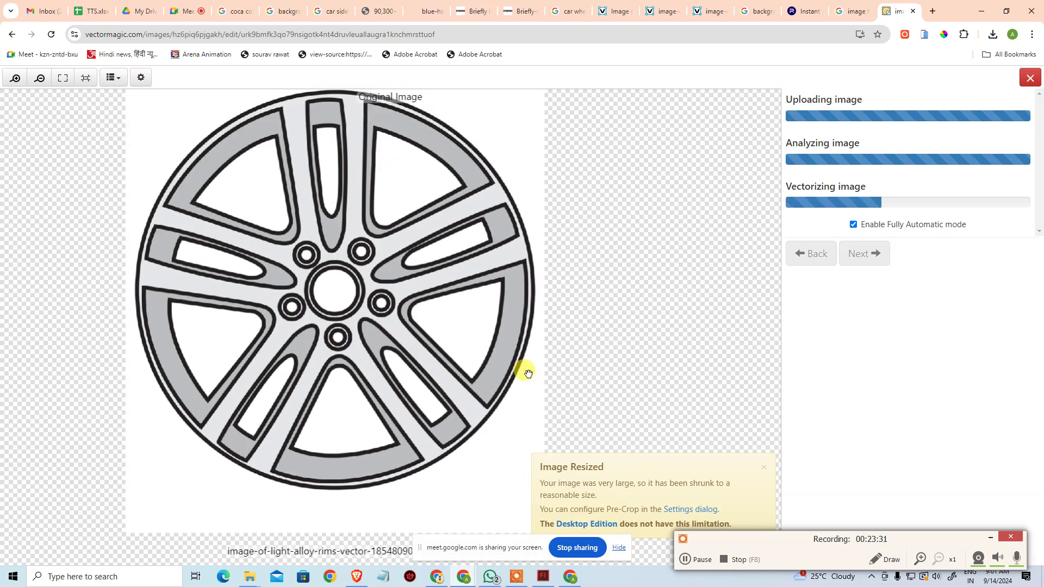
pyautogui.scroll(-1, 528, 373)
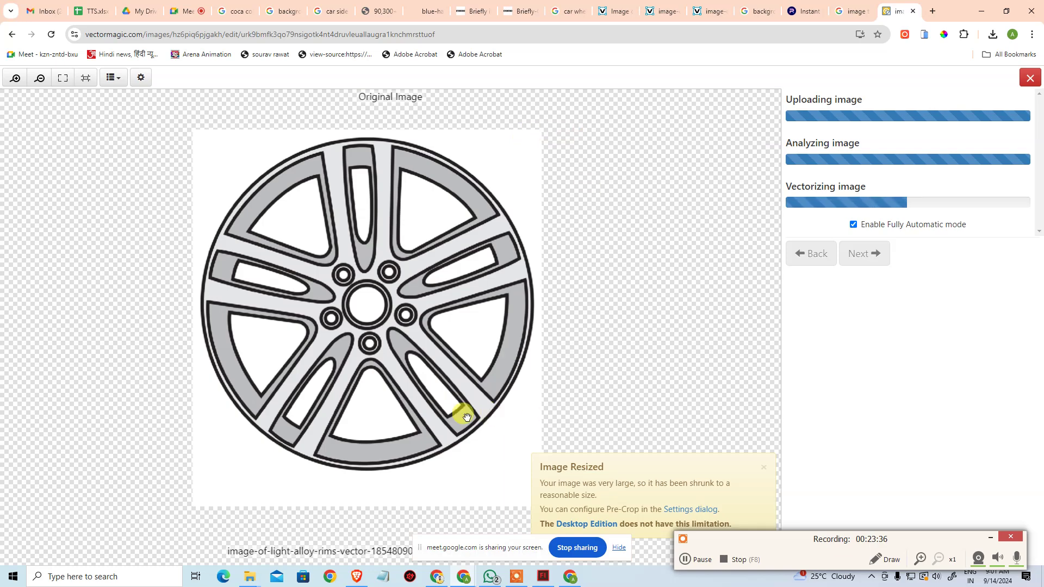
pyautogui.click(544, 581)
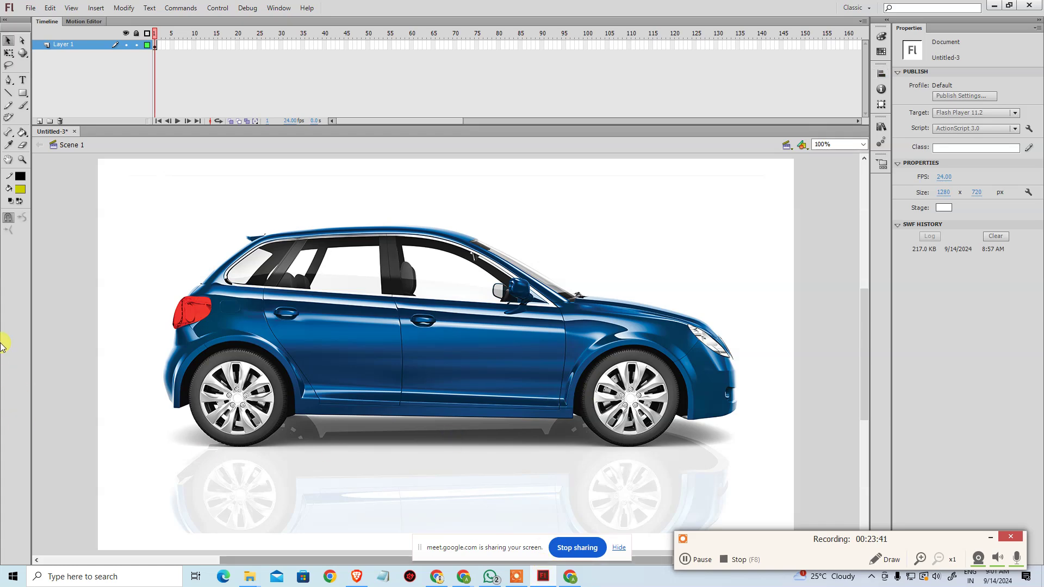
pyautogui.hotkey('alt', 'Tab')
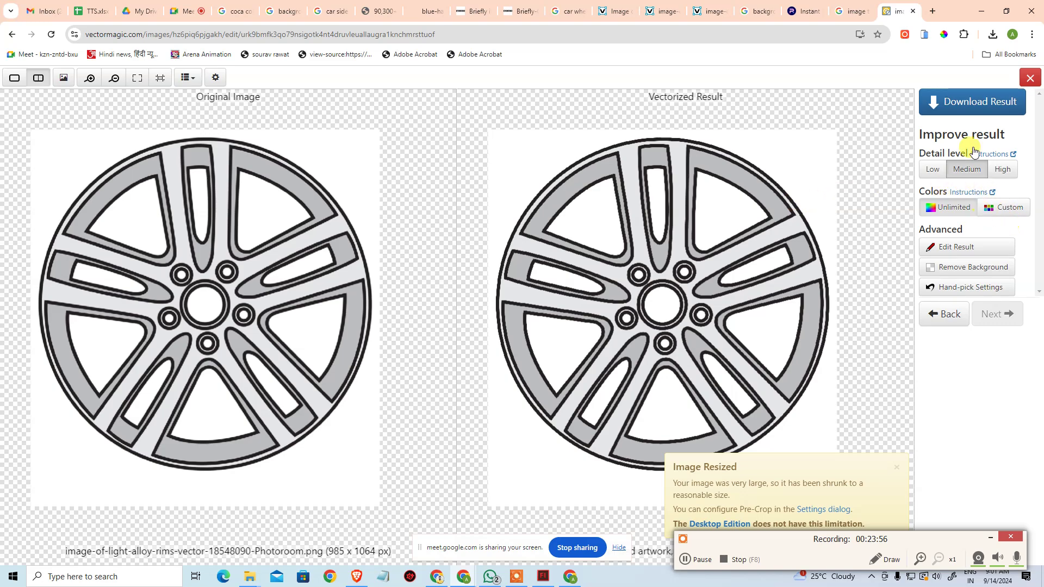
# - Try to download the vectorized wheel's fill-only result as SVG, and close the Vector Magic tab
pyautogui.click(966, 113)
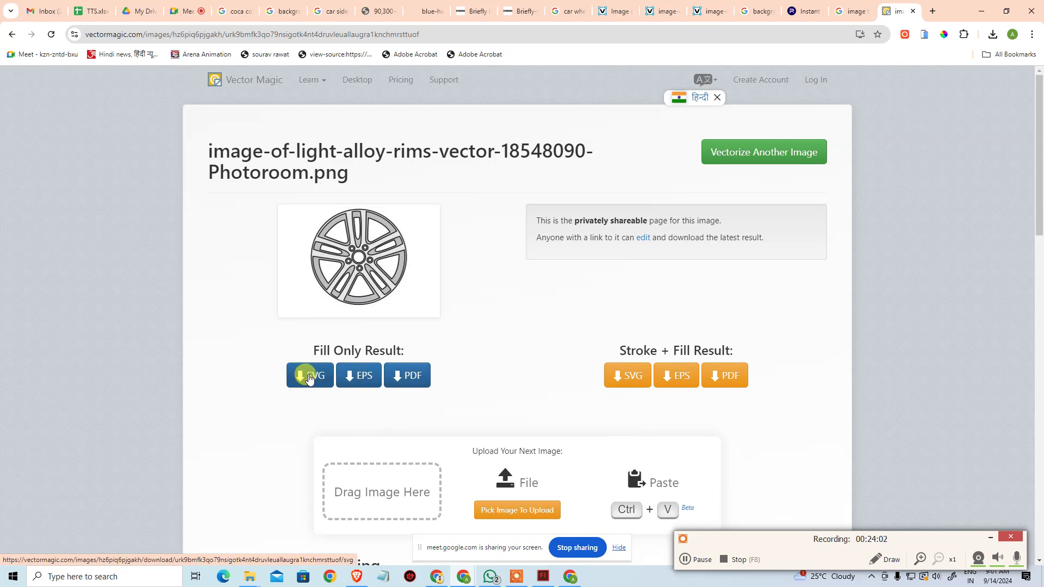
pyautogui.scroll(-2, 311, 376)
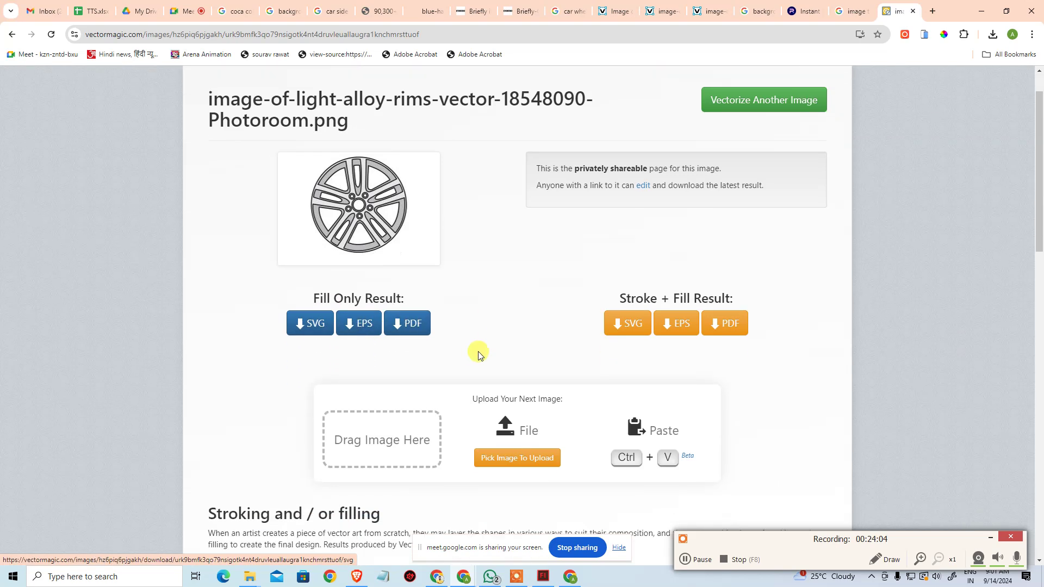
pyautogui.click(311, 270)
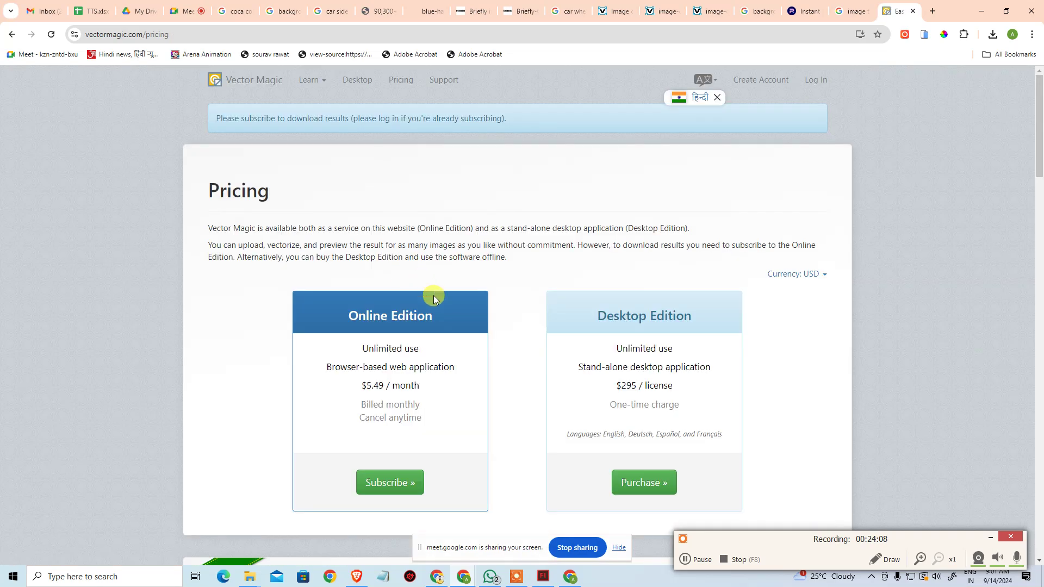
pyautogui.scroll(-4, 433, 295)
pyautogui.scroll(-5, 450, 324)
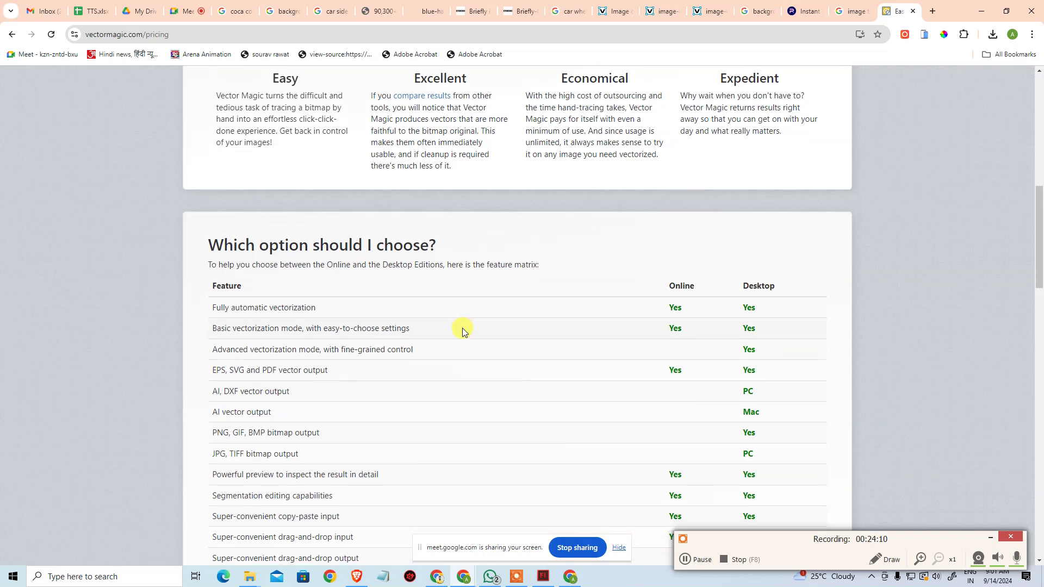
pyautogui.scroll(9, 462, 328)
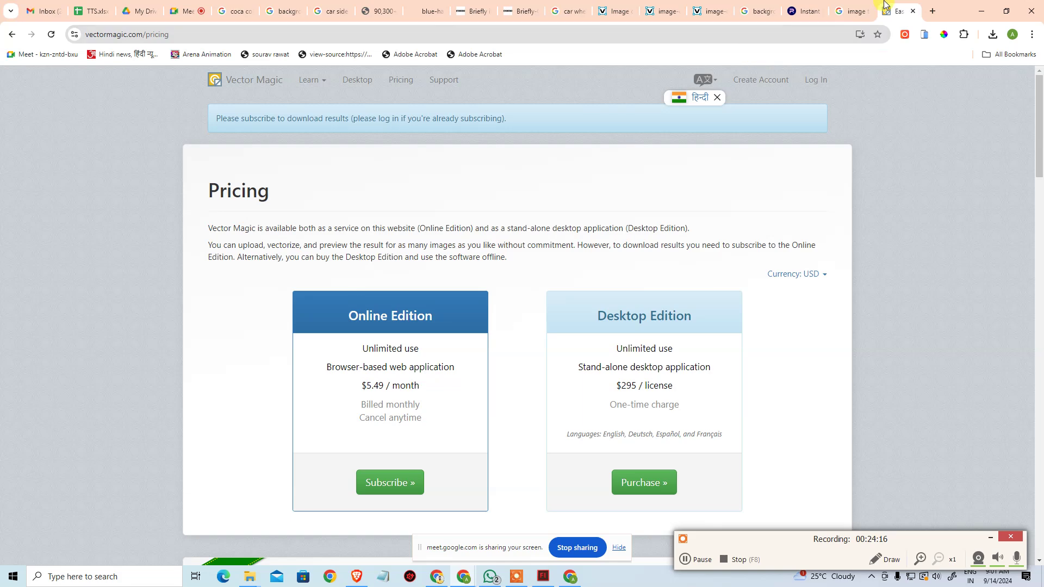
pyautogui.click(912, 11)
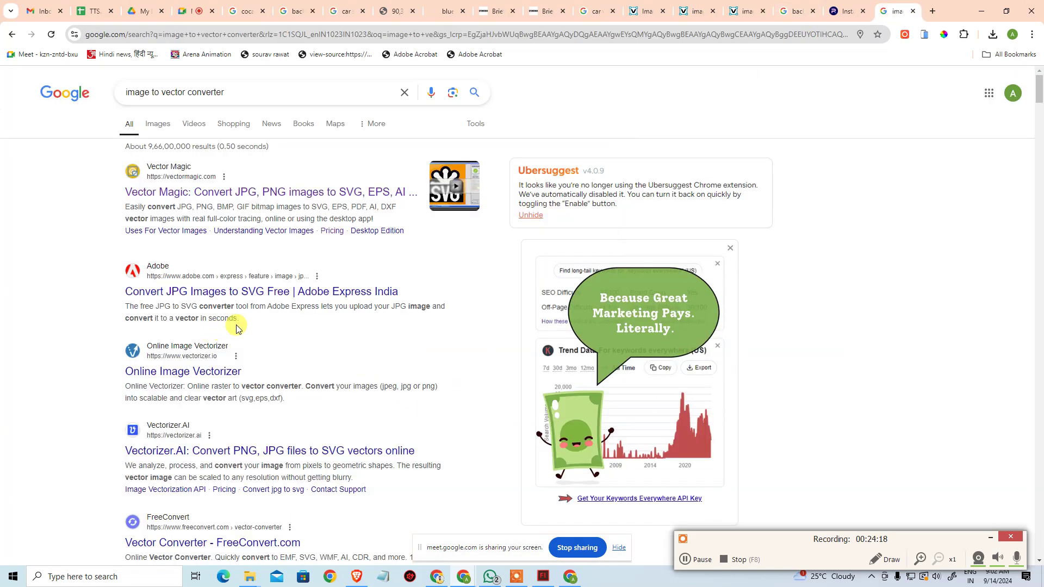
# - Convert image-of-light-alloy-rims-vector-18548090-Photoroom to SVG with the Adobe Express converter and download the result
pyautogui.click(296, 293)
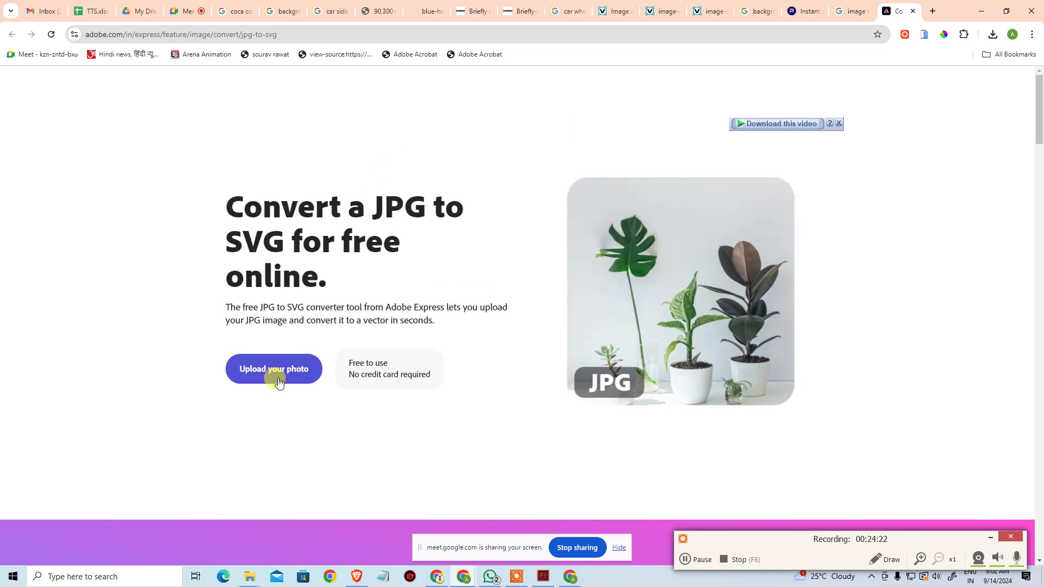
pyautogui.click(275, 373)
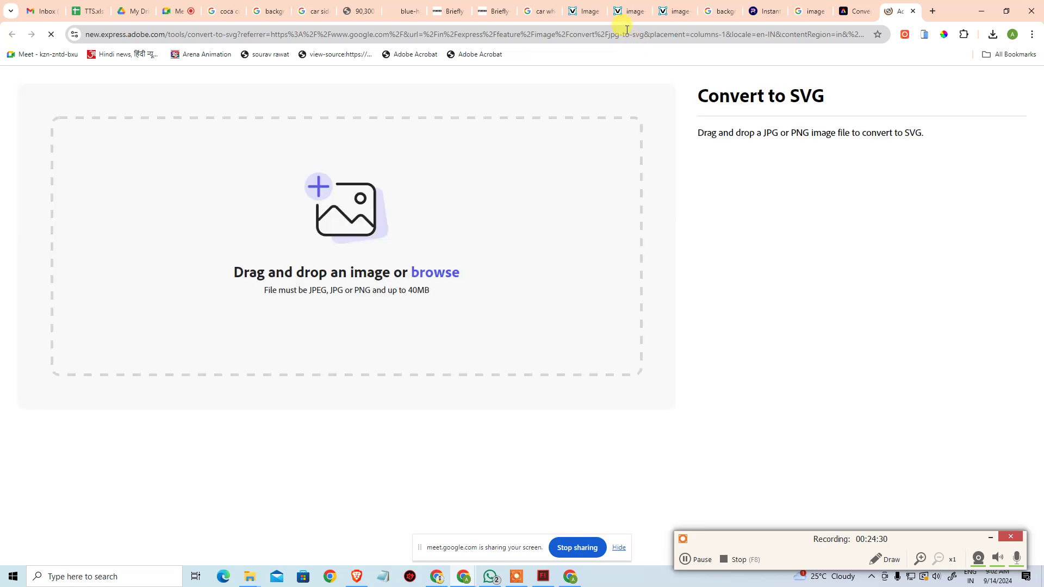
pyautogui.click(353, 227)
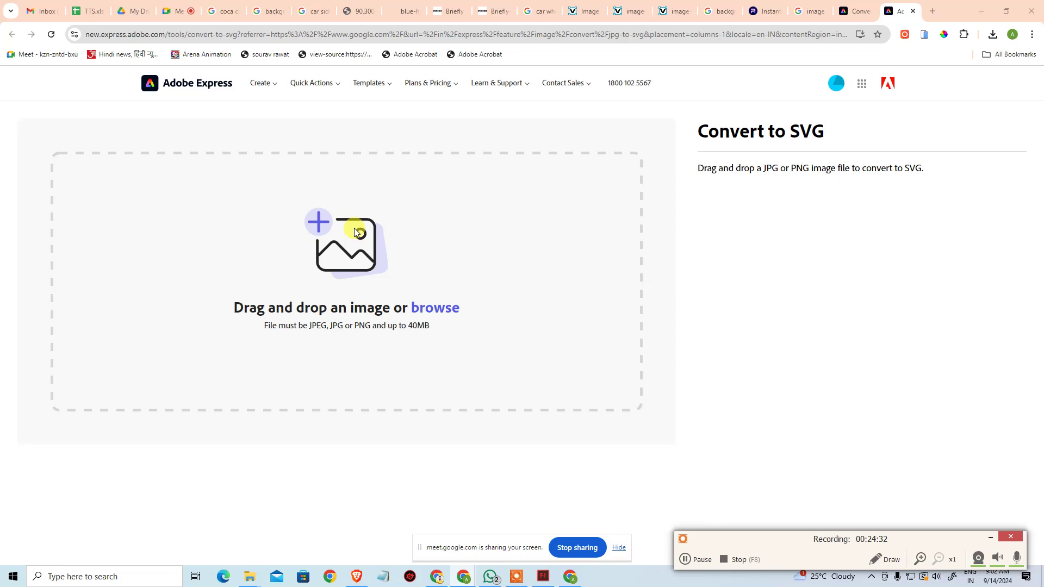
pyautogui.doubleClick(130, 100)
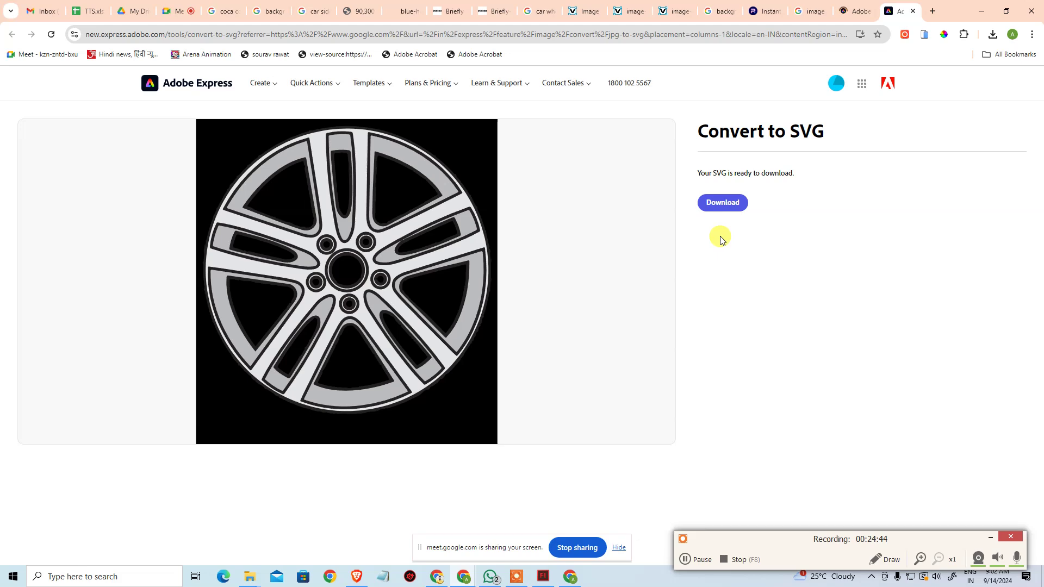
pyautogui.click(731, 208)
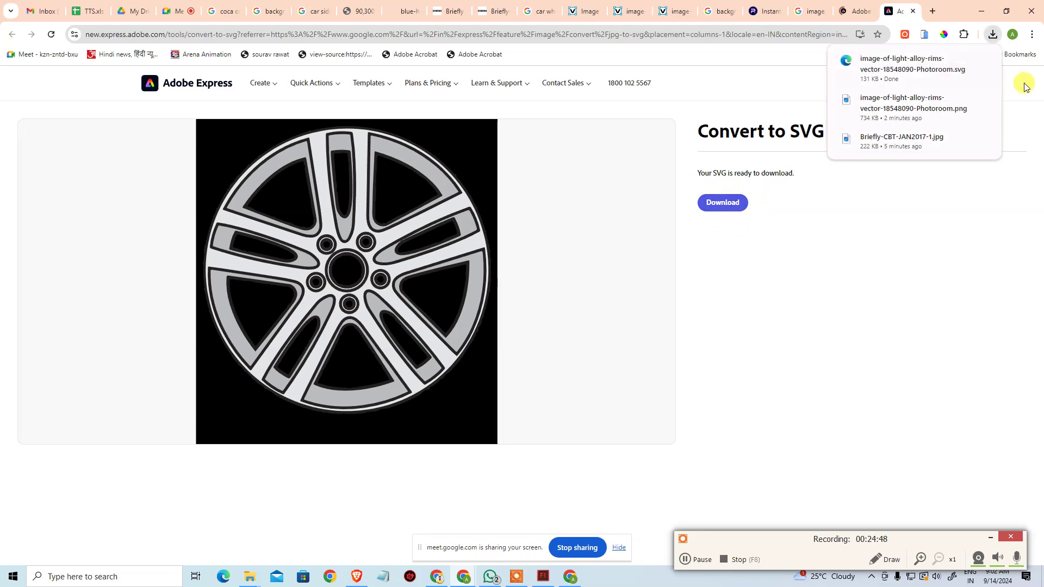
pyautogui.click(932, 11)
pyautogui.write('phot')
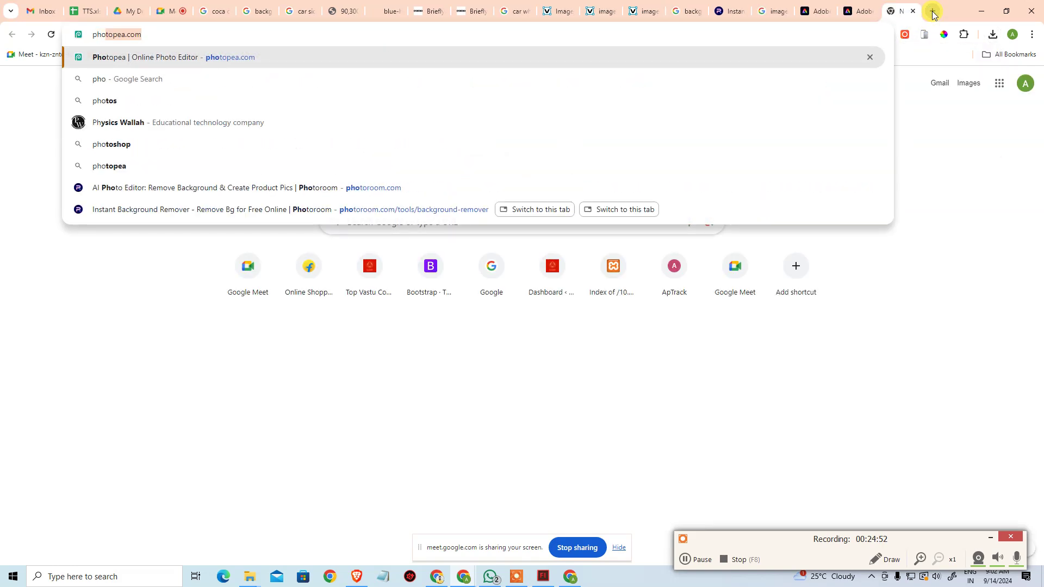
pyautogui.press('BackSpace')
pyautogui.press('BackSpace')
pyautogui.press('BackSpace')
pyautogui.press('BackSpace')
pyautogui.press('BackSpace')
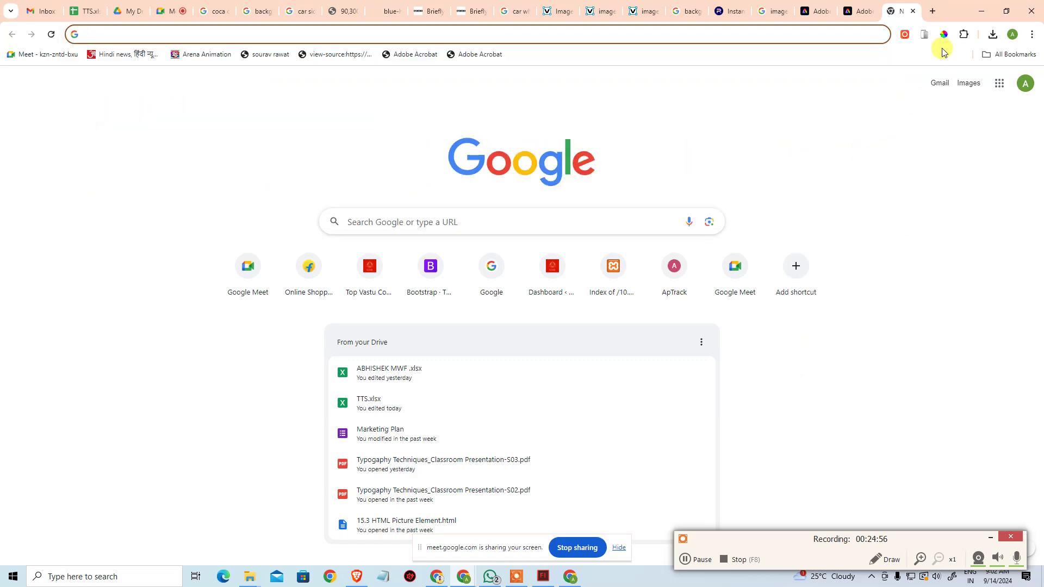
# - Switch to Flash and add a new layer above Layer 1 in the car document
pyautogui.click(545, 584)
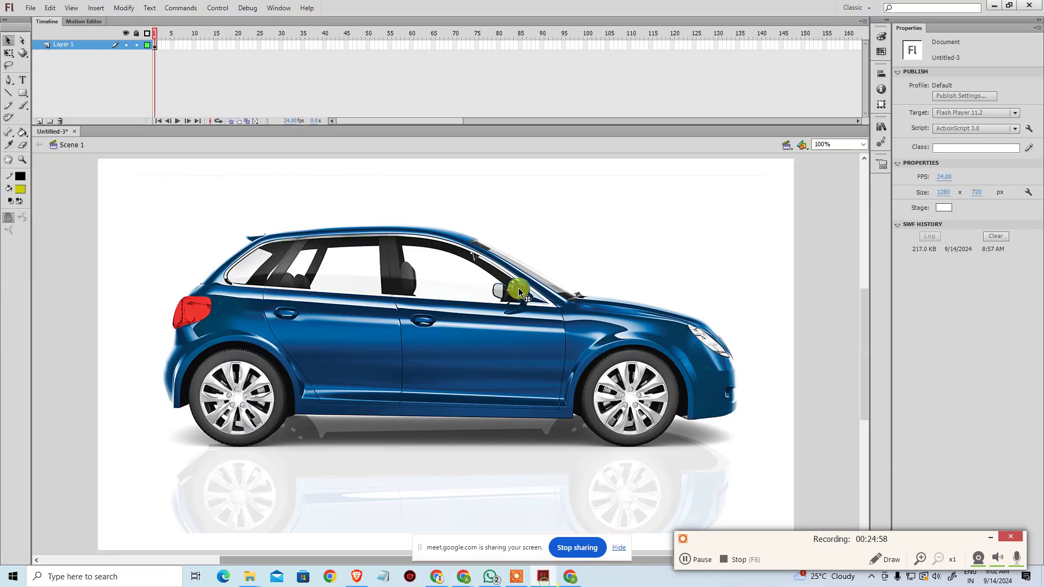
pyautogui.click(643, 239)
pyautogui.click(38, 122)
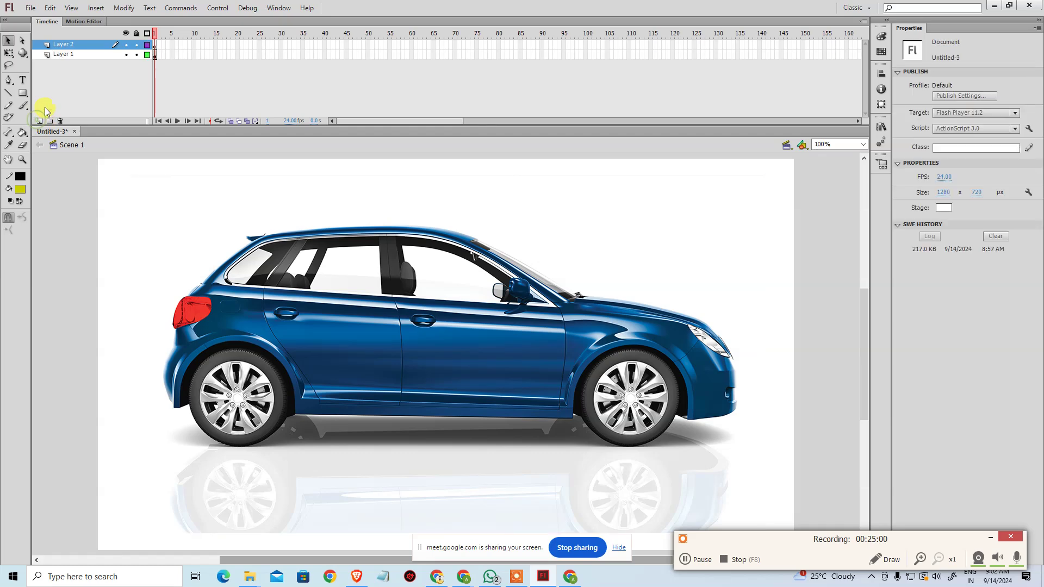
# - Try to import image-of-light-alloy-rims-vector-18548090-Photoroom.svg from the Downloads folder to the stage
pyautogui.click(33, 10)
pyautogui.moveTo(150, 174)
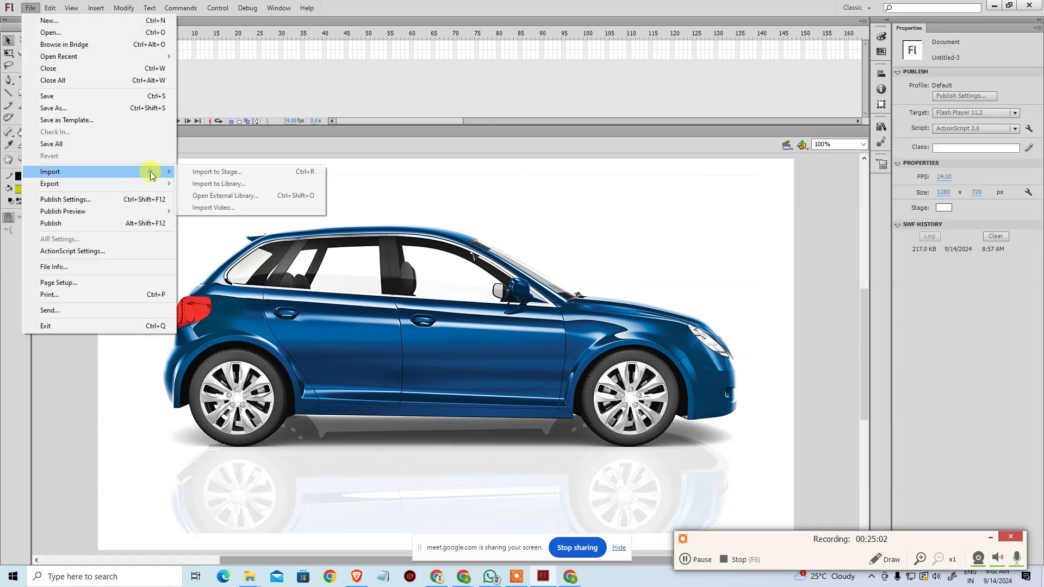
pyautogui.click(248, 172)
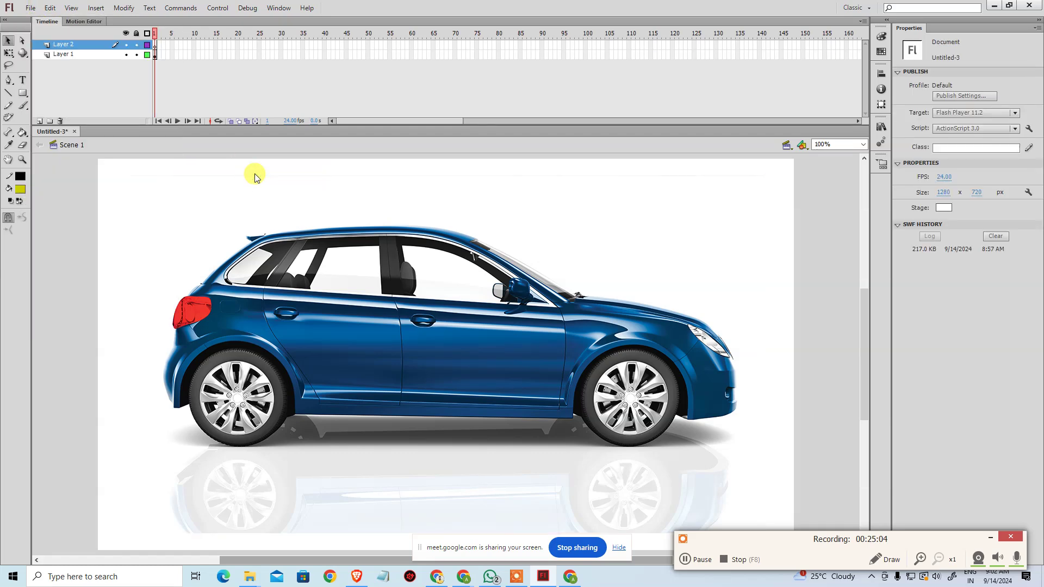
pyautogui.click(395, 216)
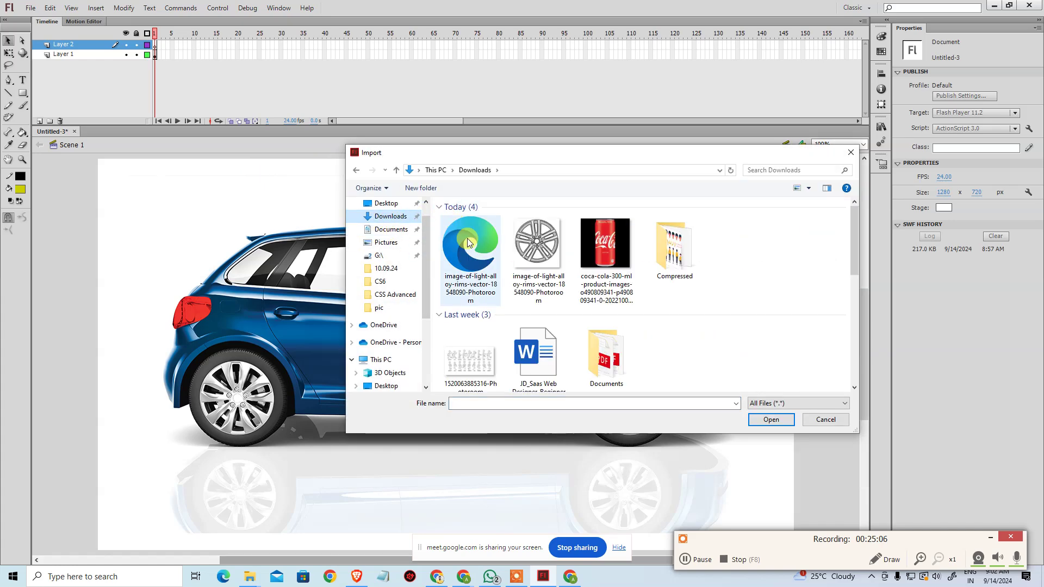
pyautogui.click(468, 242)
pyautogui.click(770, 419)
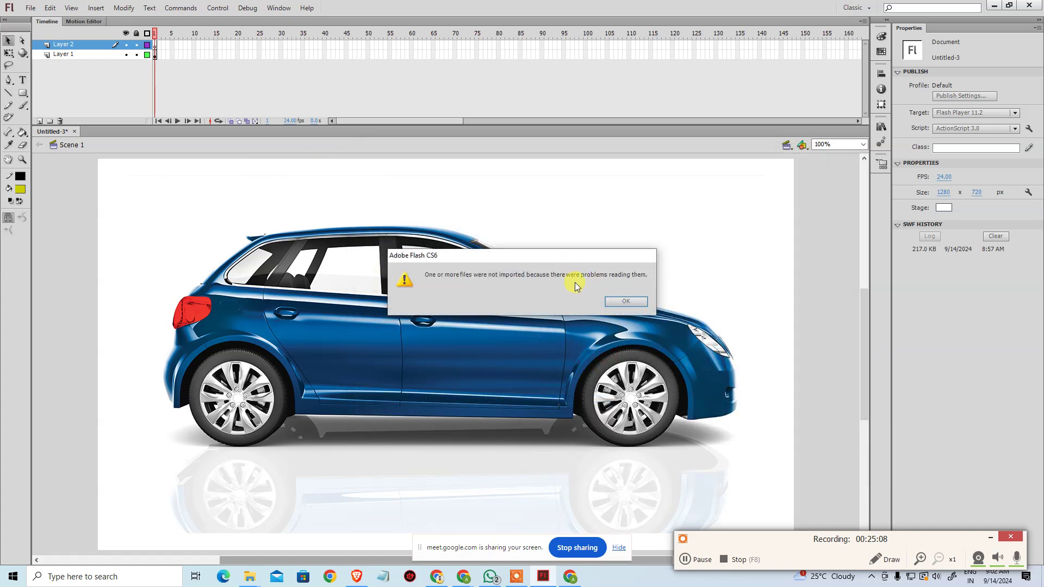
pyautogui.click(626, 302)
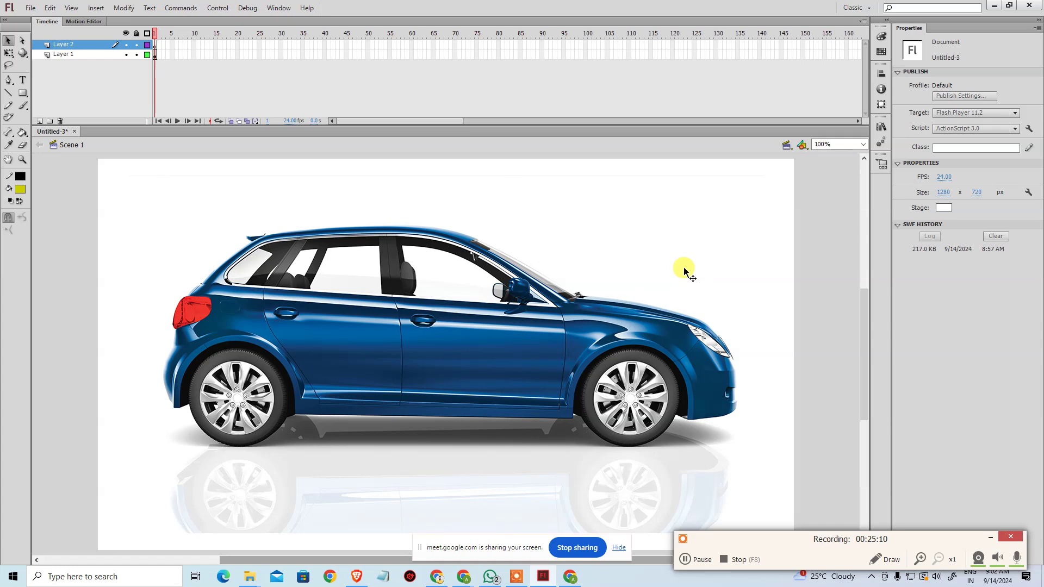
# - Launch CorelDRAW 2021 and create a new Letter-size RGB document at 300 dpi named Untitled-1
pyautogui.press('super')
pyautogui.press('super')
pyautogui.press('super')
pyautogui.write('corel')
pyautogui.press('Escape')
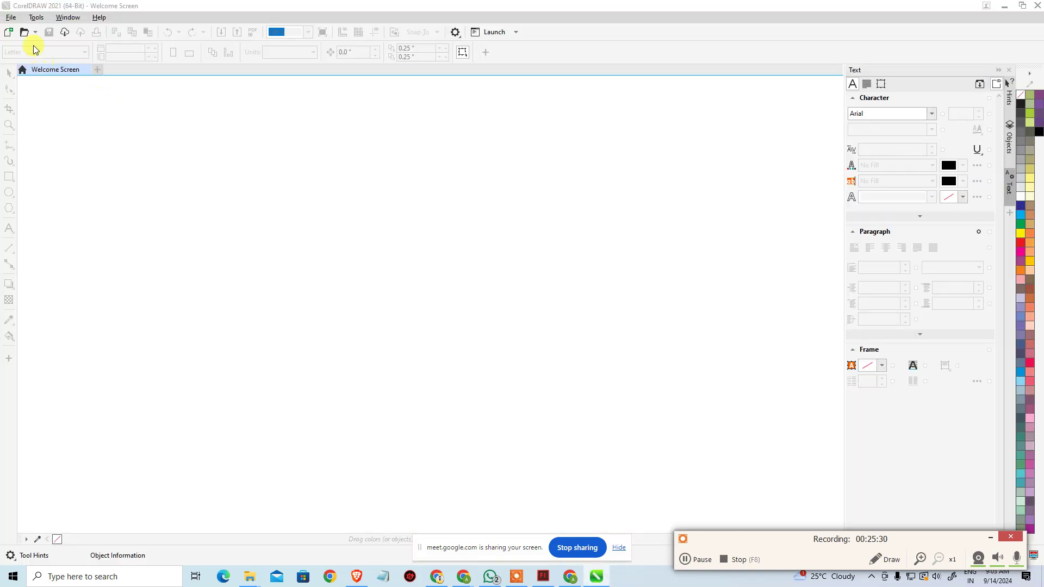
pyautogui.click(12, 18)
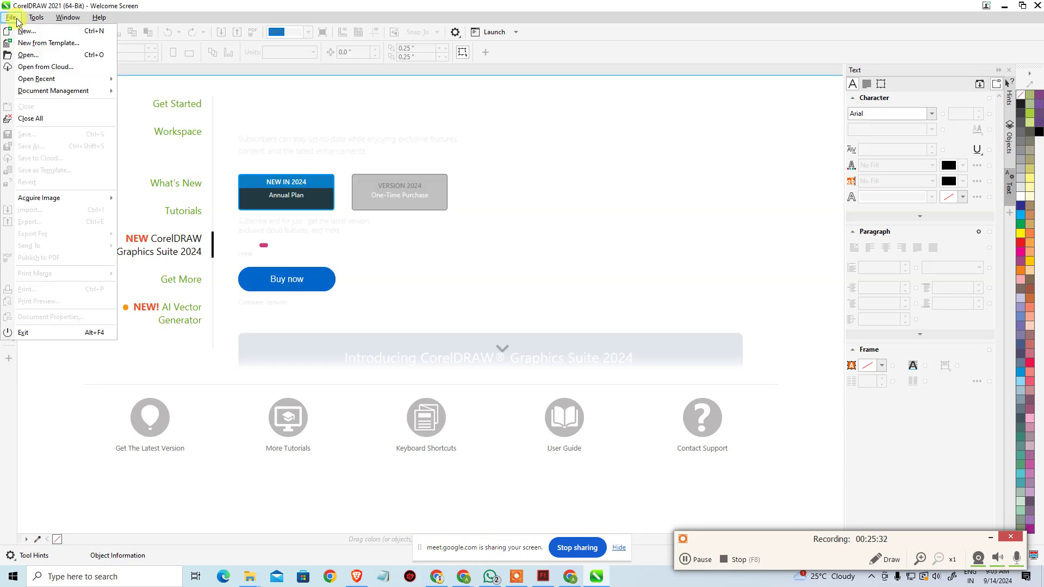
pyautogui.click(85, 33)
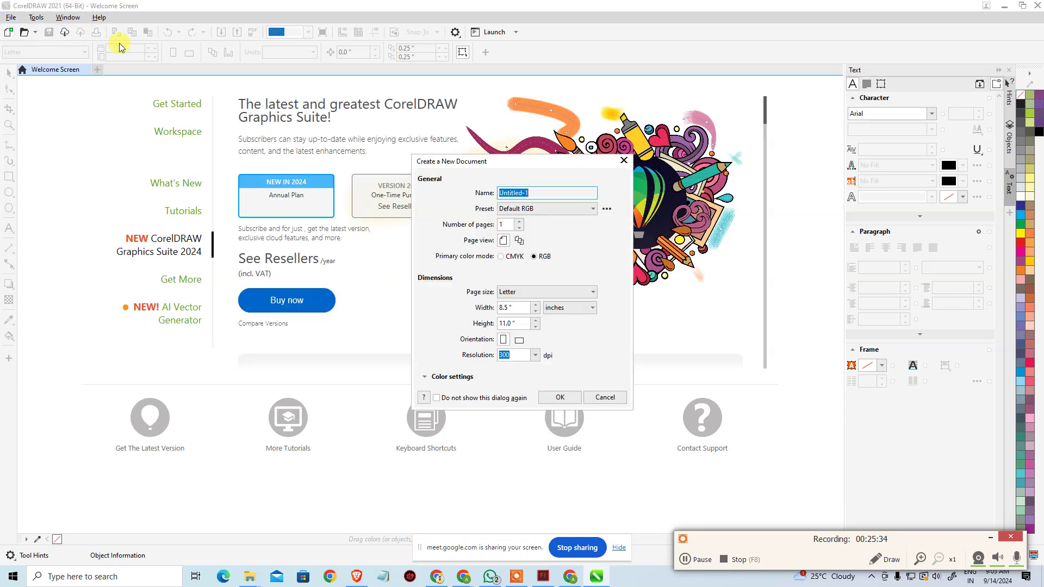
pyautogui.click(561, 398)
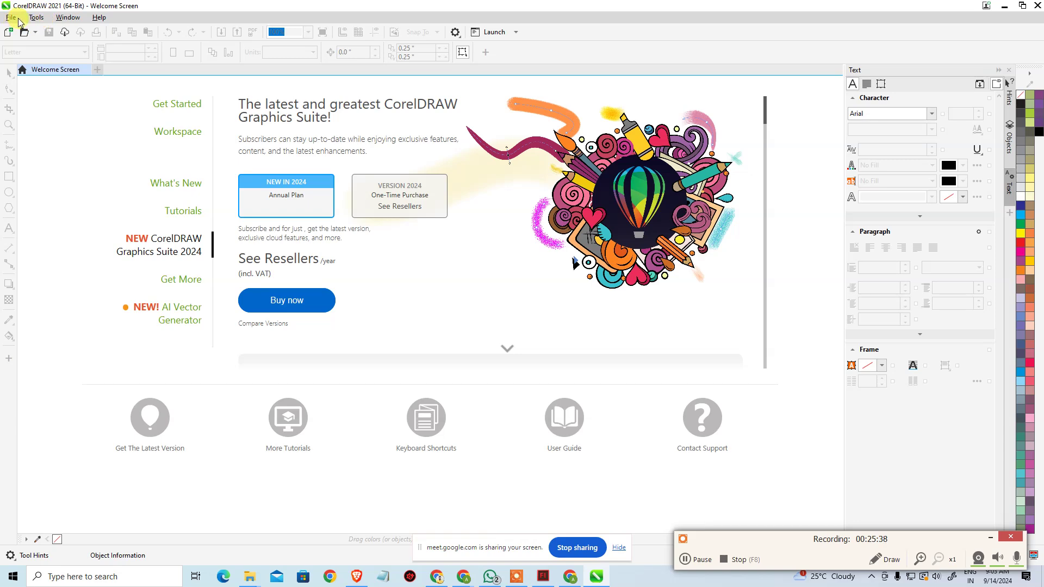
# - Import image-of-light-alloy-rims-vector-18548090-Photoroom.svg from Downloads with automatic units and 1:1 scaling, and place it on the page
pyautogui.hotkey('ctrl', 'i')
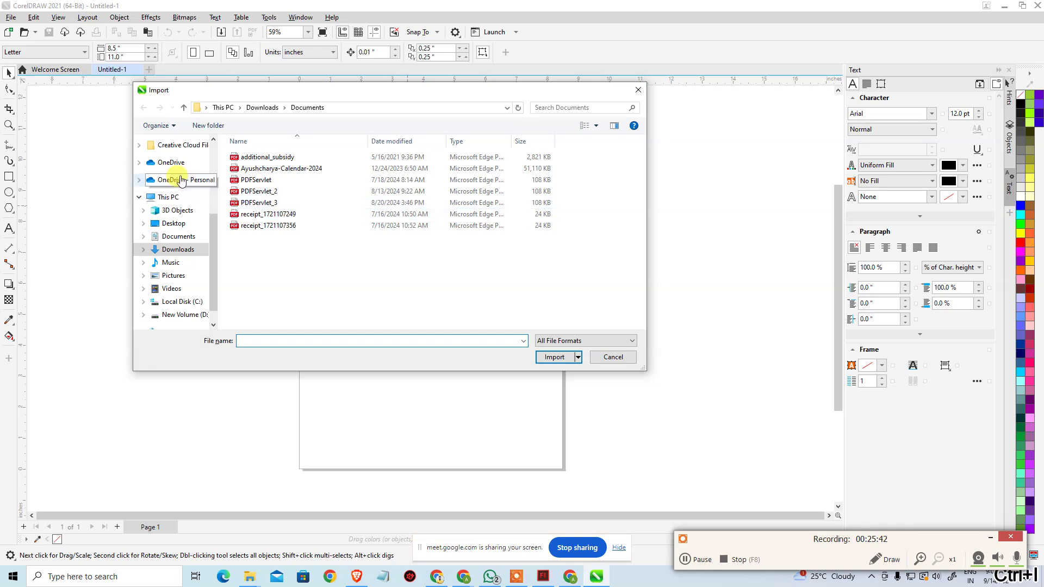
pyautogui.click(196, 249)
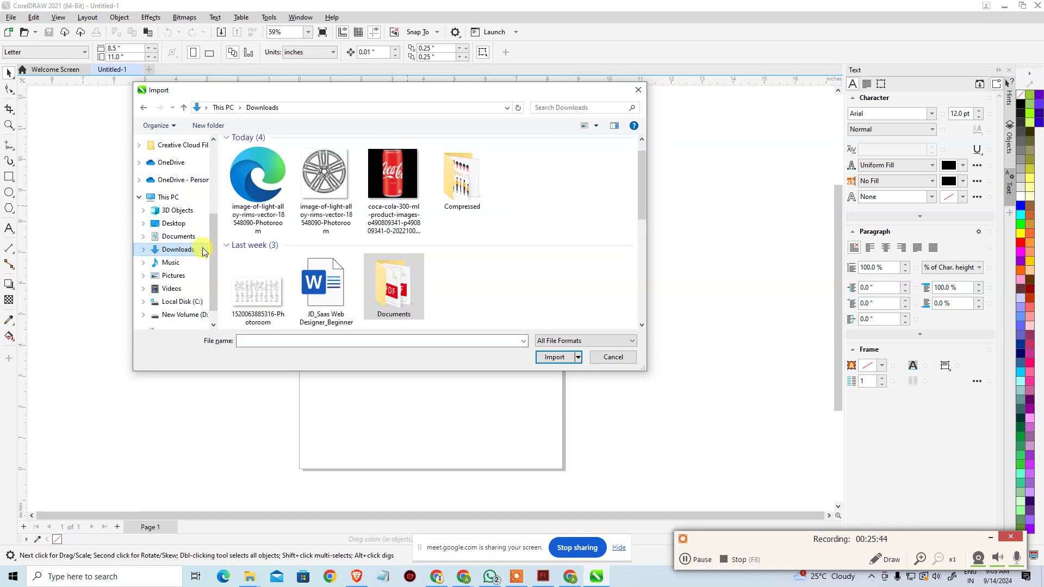
pyautogui.click(552, 379)
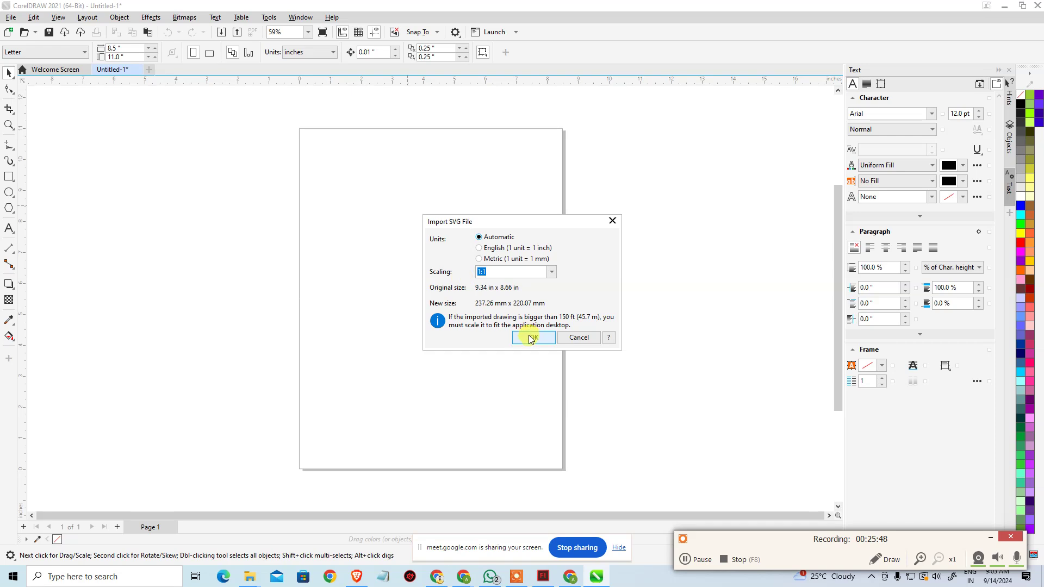
pyautogui.click(531, 337)
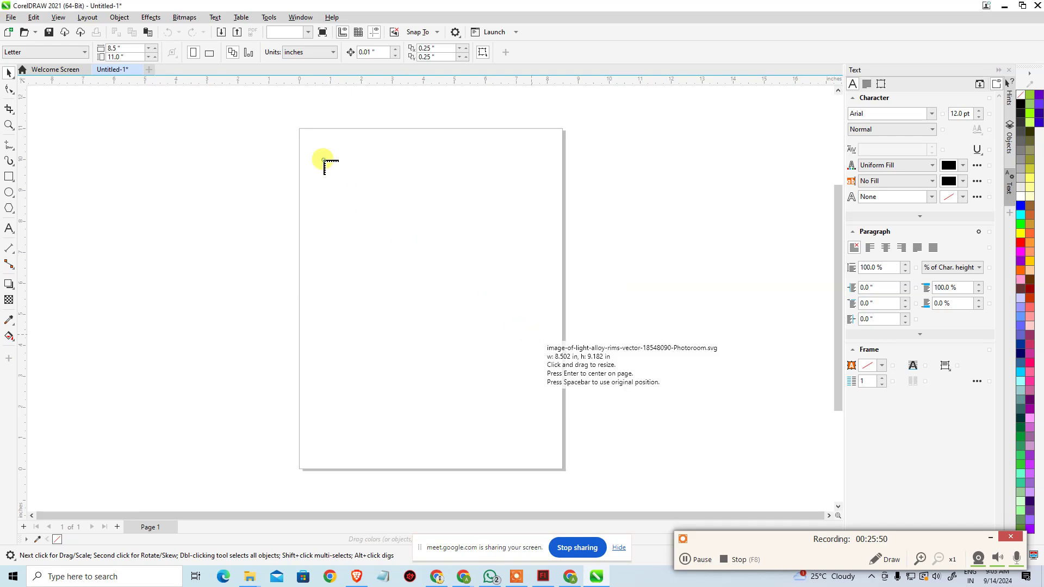
pyautogui.click(324, 160)
pyautogui.click(667, 262)
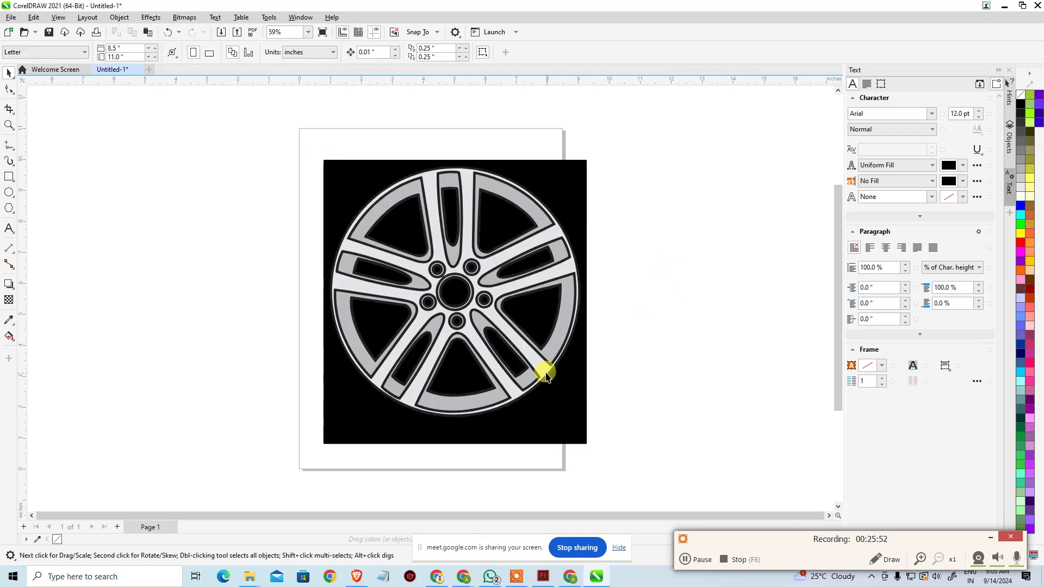
# - Centre the imported wheel artwork on the page
pyautogui.scroll(10, 454, 296)
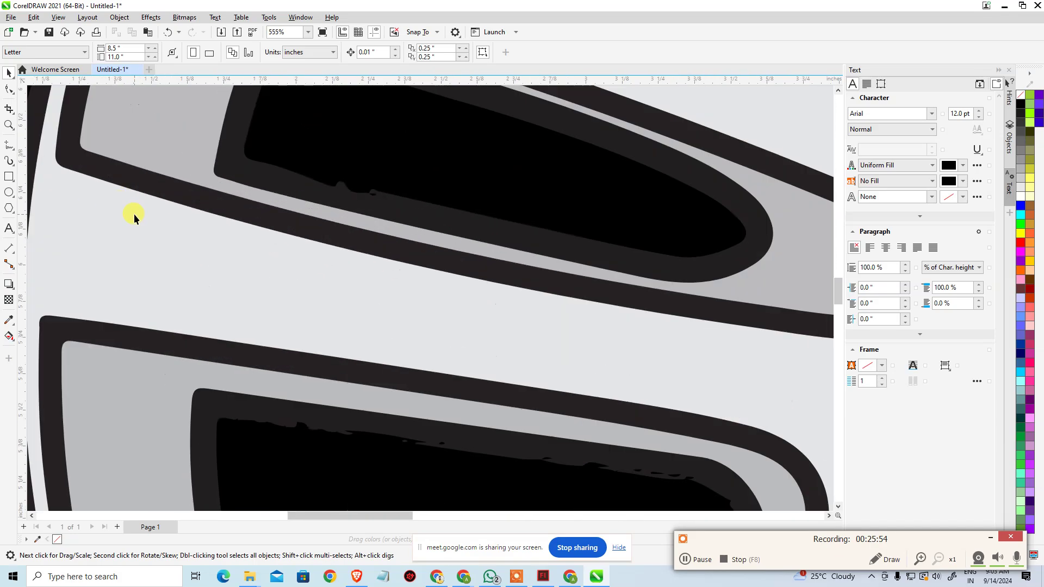
pyautogui.scroll(-4, 496, 228)
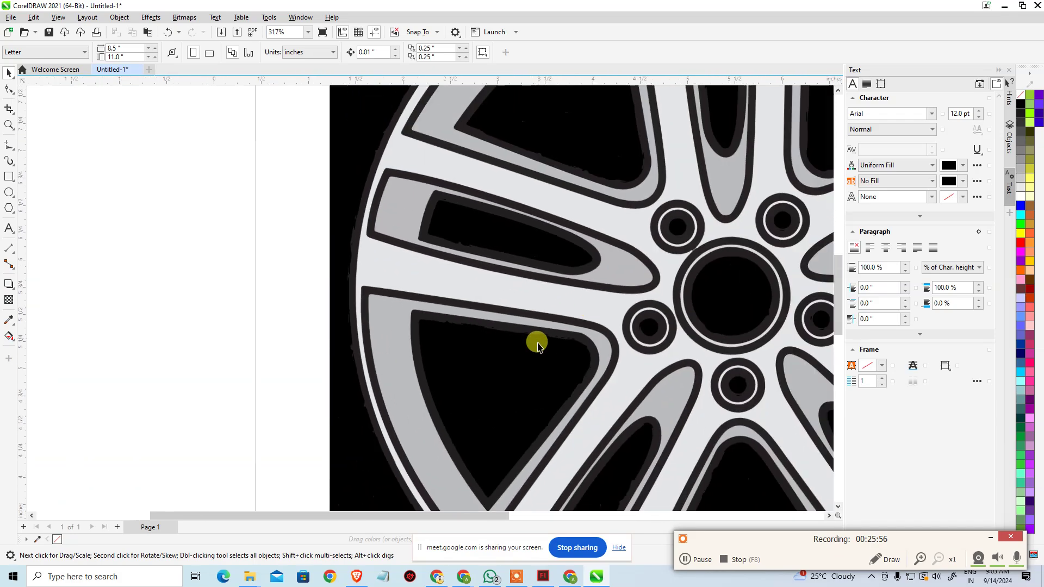
pyautogui.scroll(-8, 537, 346)
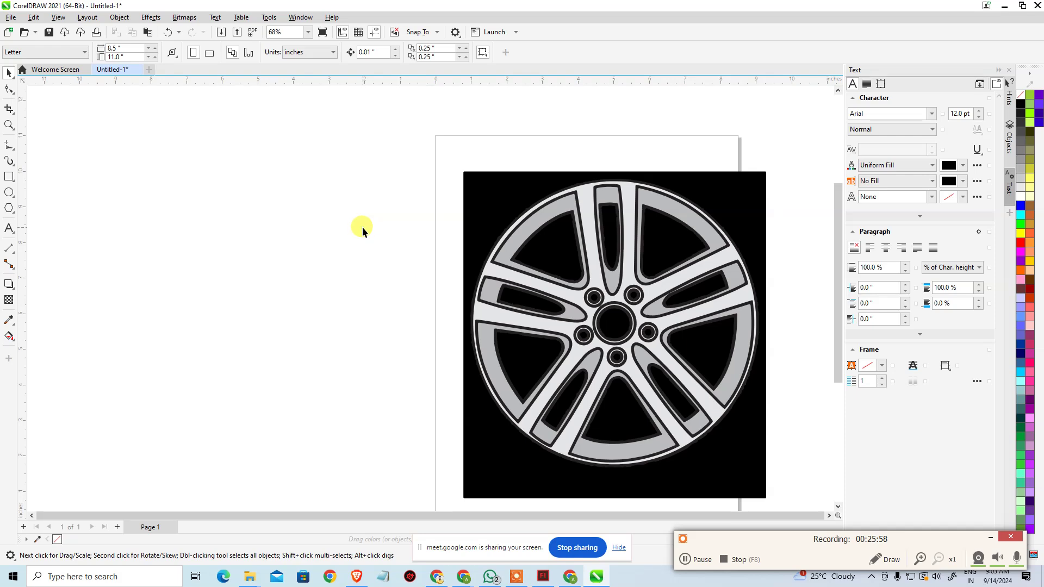
pyautogui.click(755, 178)
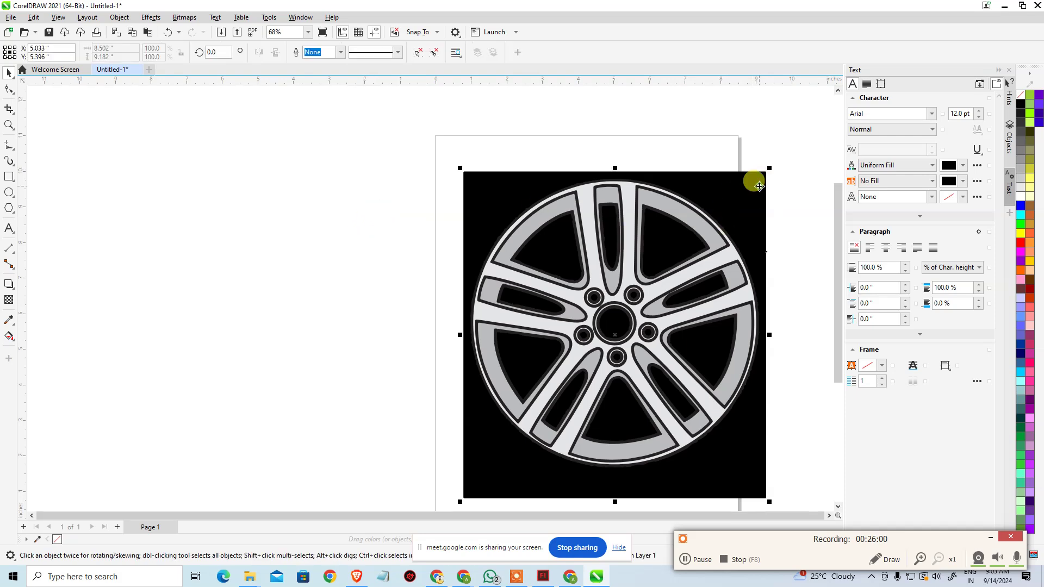
pyautogui.moveTo(710, 195); pyautogui.dragTo(635, 144)
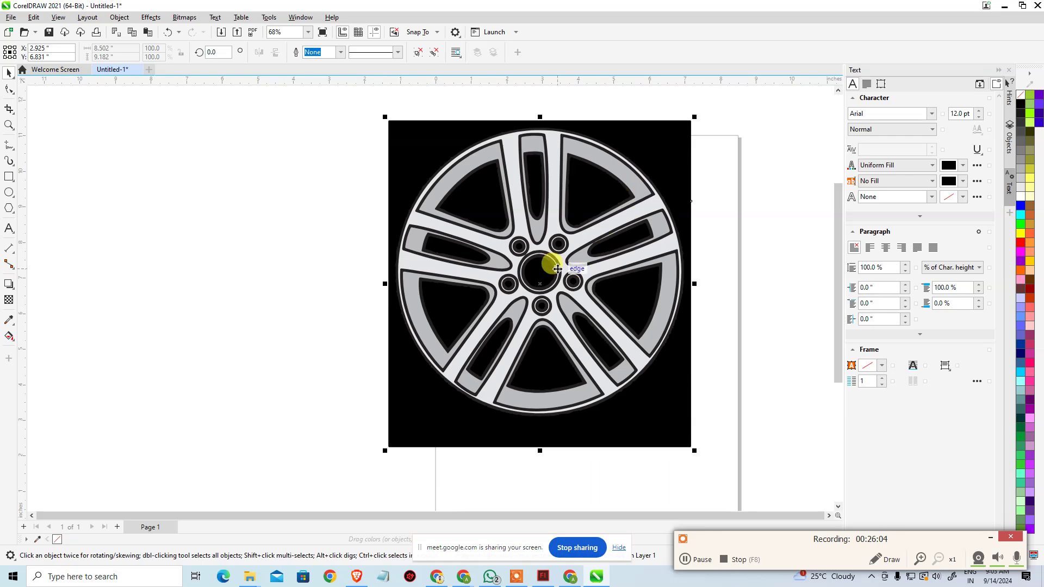
pyautogui.scroll(-1, 547, 248)
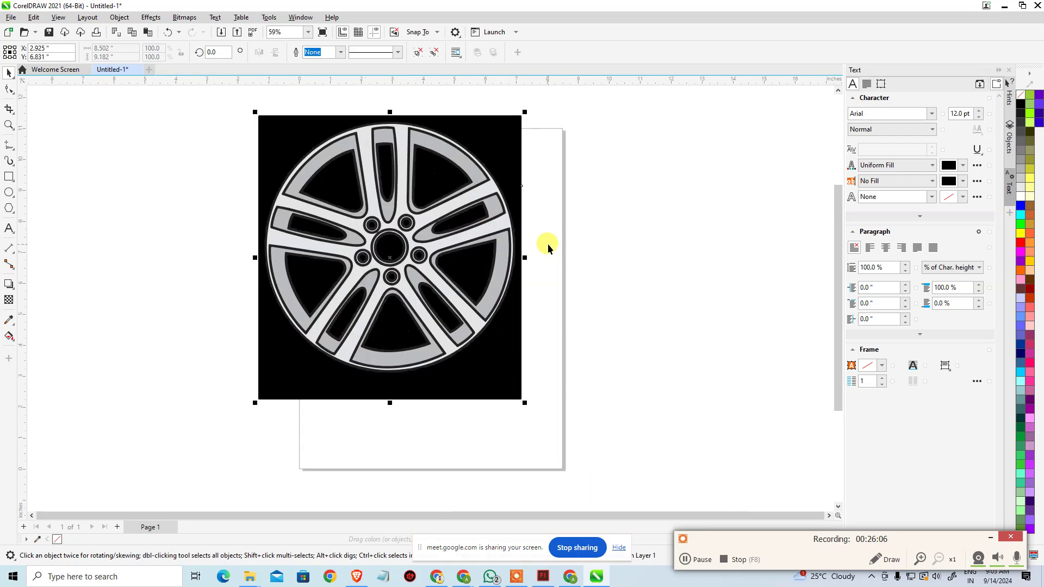
pyautogui.press('p')
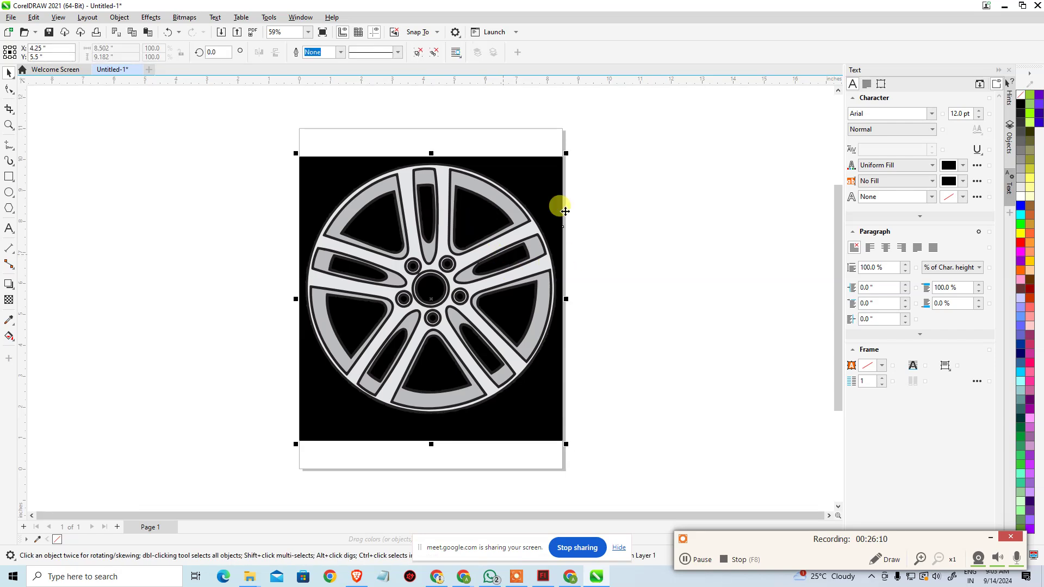
# - Ungroup all parts of the wheel artwork and delete the black background shape behind it
pyautogui.click(634, 206)
pyautogui.click(495, 216)
pyautogui.rightClick(499, 214)
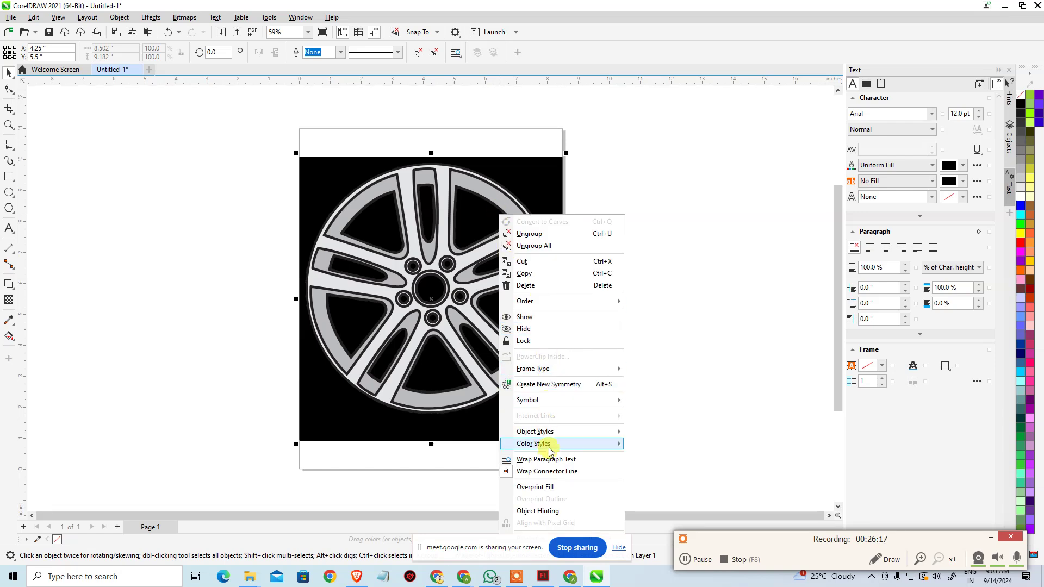
pyautogui.click(690, 251)
pyautogui.click(512, 180)
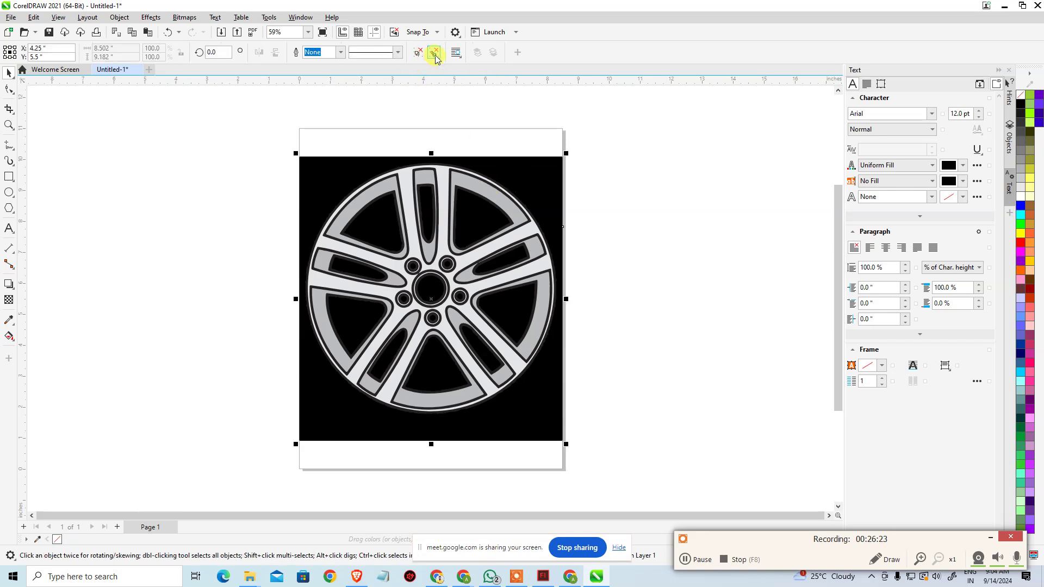
pyautogui.click(648, 202)
pyautogui.click(547, 185)
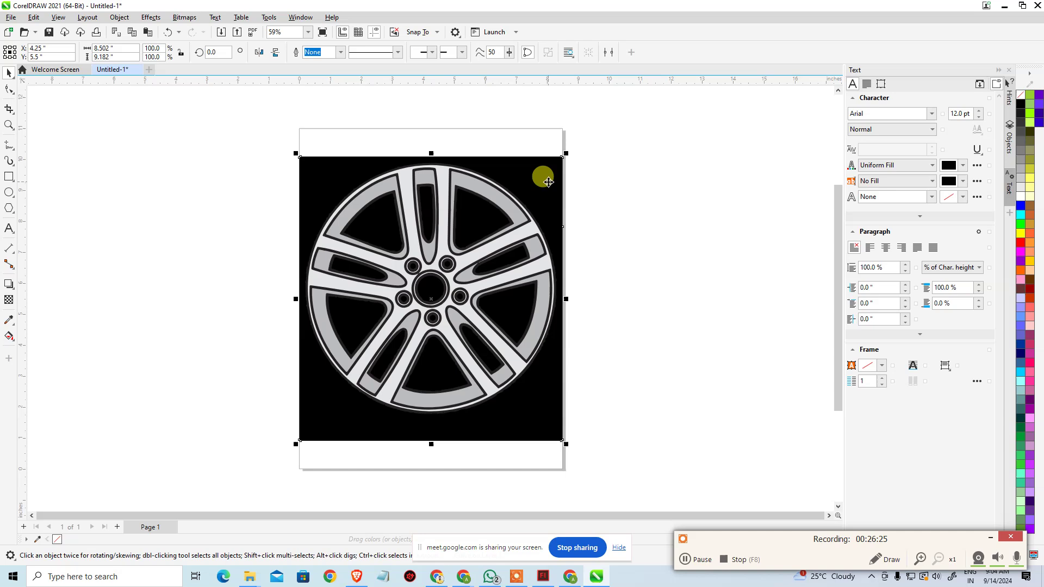
pyautogui.press('Delete')
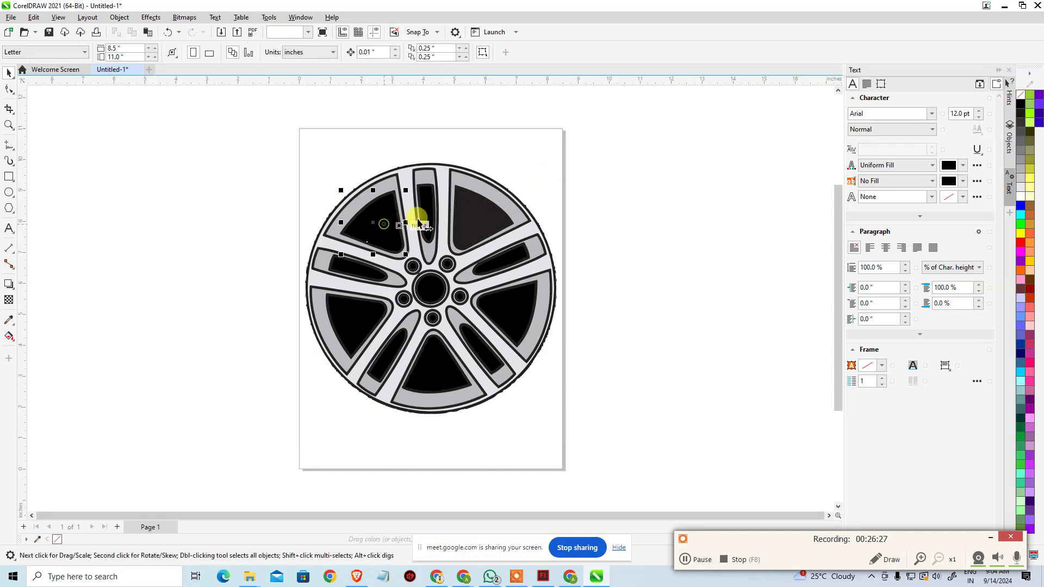
# - Try to delete the black shapes inside the wheel's openings one by one
pyautogui.click(421, 209)
pyautogui.click(351, 275)
pyautogui.press('Escape')
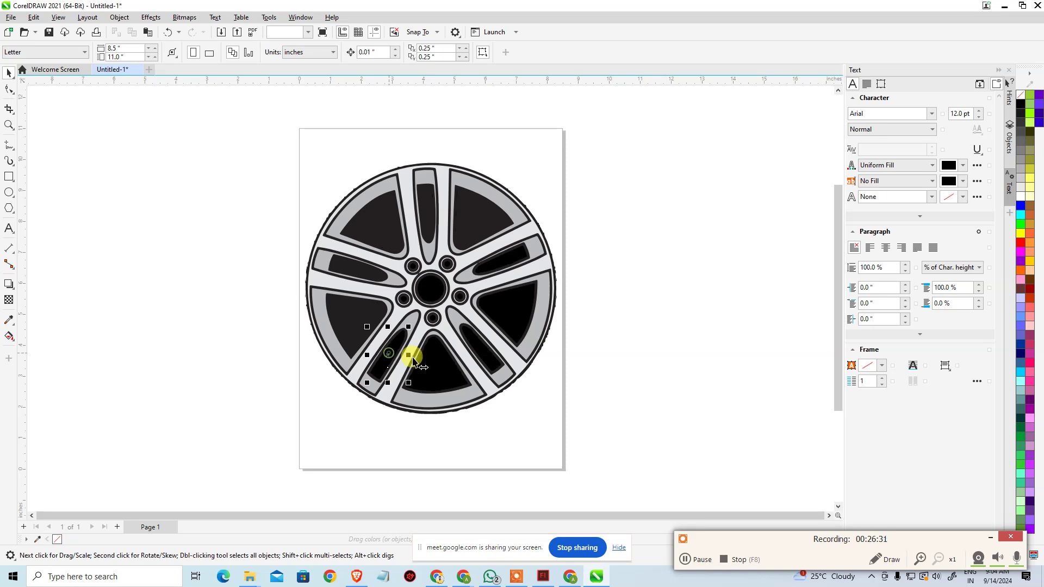
pyautogui.click(413, 350)
# - Undo the deletions of the black shapes inside the wheel's openings
pyautogui.hotkey('ctrl', 'z')
pyautogui.hotkey('ctrl', 'z')
pyautogui.hotkey('ctrl', 'z')
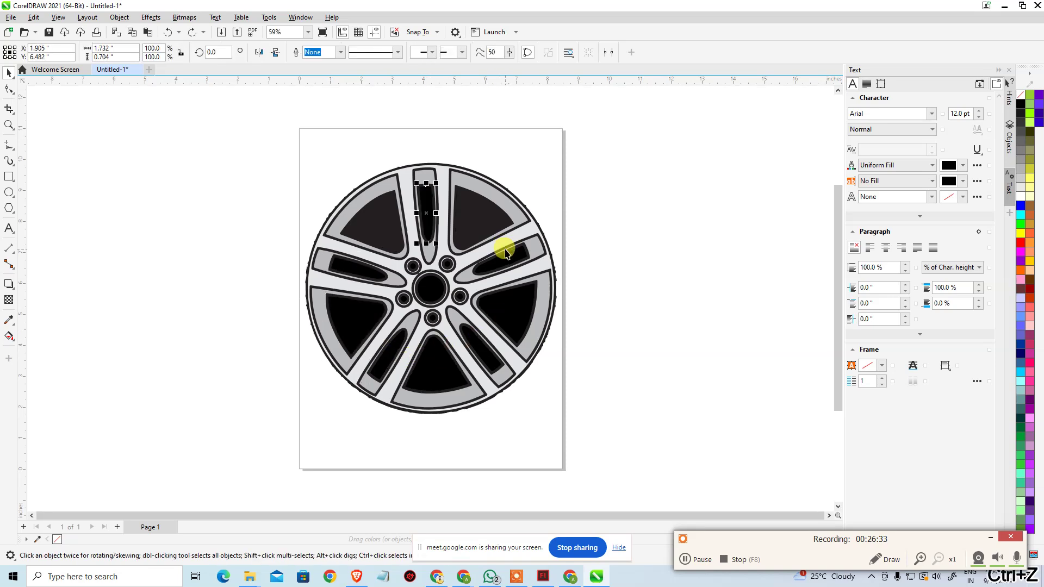
pyautogui.hotkey('ctrl', 'z')
pyautogui.hotkey('ctrl', 'z')
pyautogui.hotkey('ctrl', 'z')
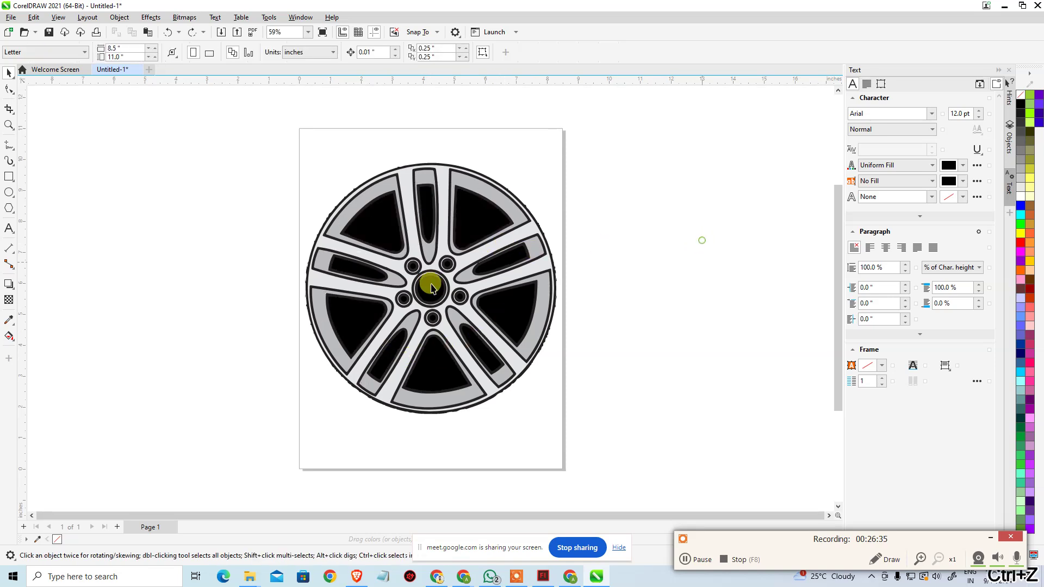
pyautogui.click(353, 269)
pyautogui.keyDown('shift'); pyautogui.click(368, 226); pyautogui.keyUp('shift')
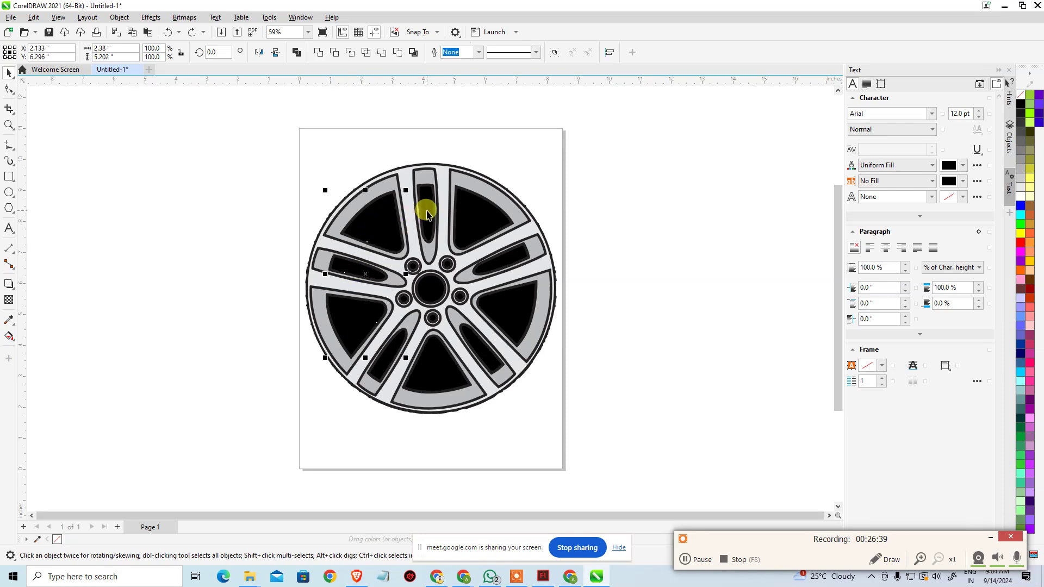
pyautogui.click(627, 264)
pyautogui.moveTo(222, 136); pyautogui.dragTo(683, 462)
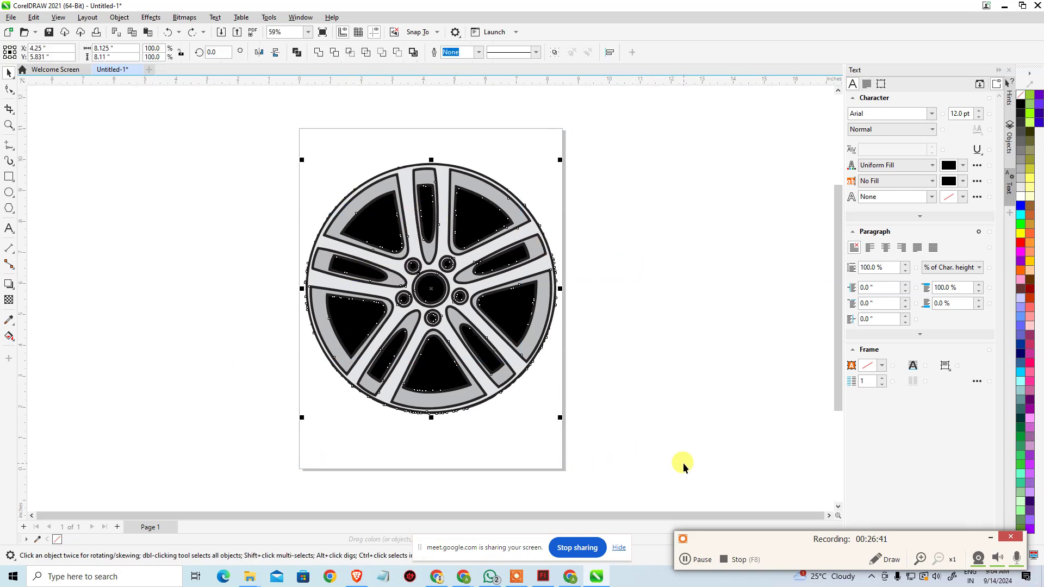
pyautogui.click(611, 392)
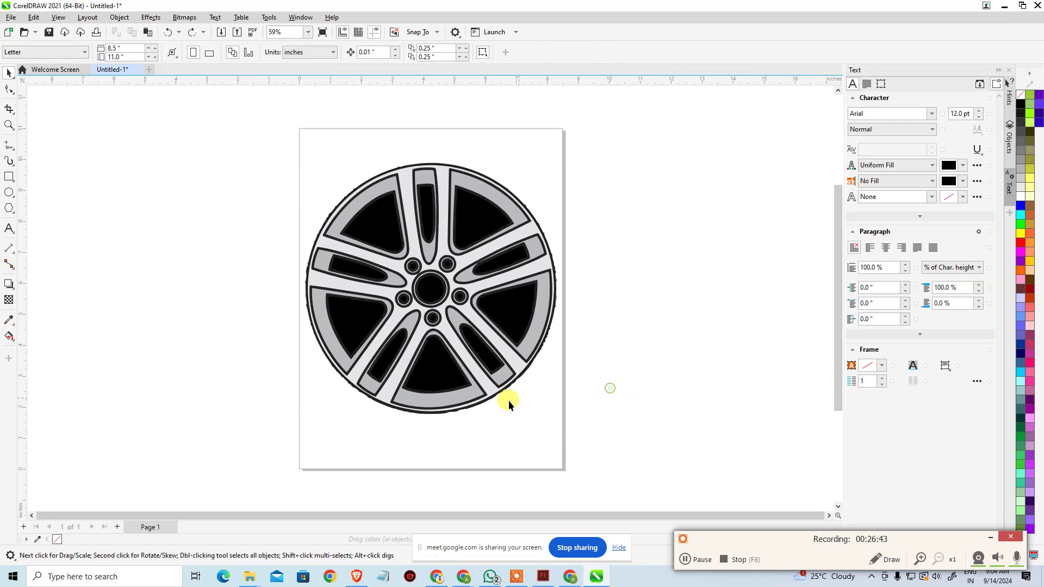
# - Delete the dark shape that forms the outer edge behind the rim
pyautogui.click(488, 403)
pyautogui.moveTo(487, 402); pyautogui.dragTo(493, 417)
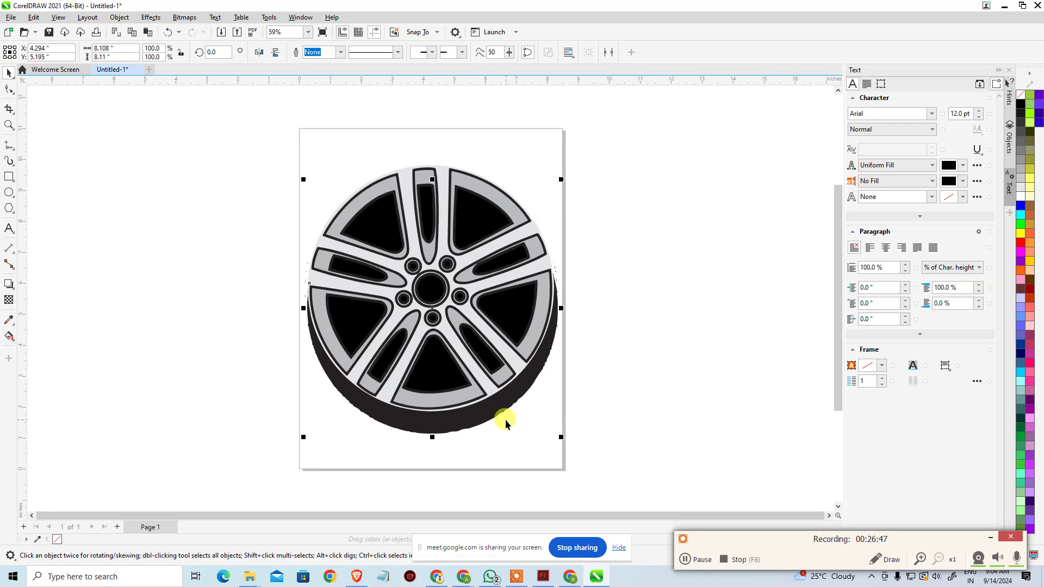
pyautogui.press('Delete')
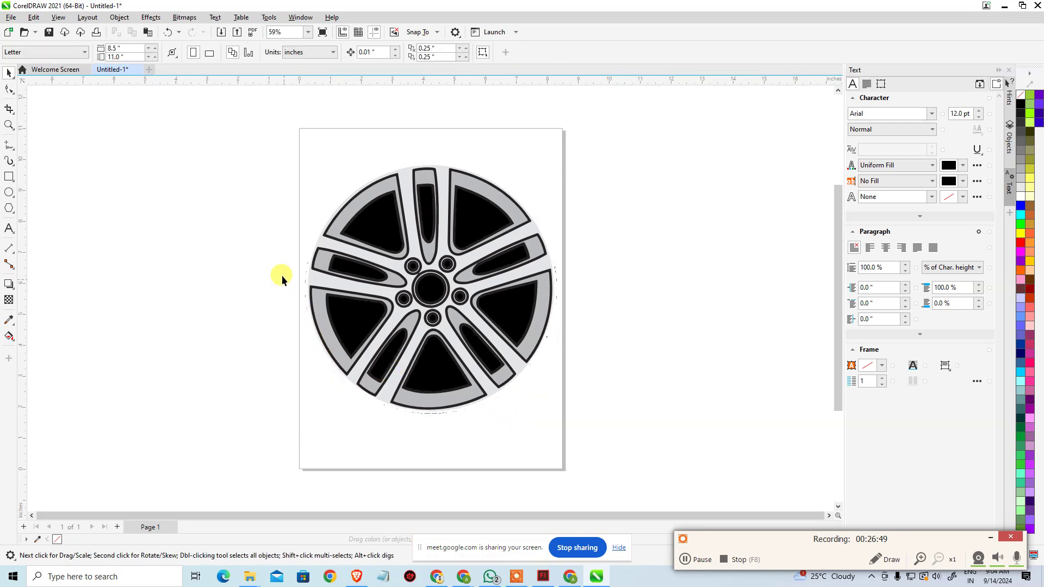
# - Delete the stray specks scattered around the outside of the rim
pyautogui.moveTo(312, 351); pyautogui.dragTo(311, 348)
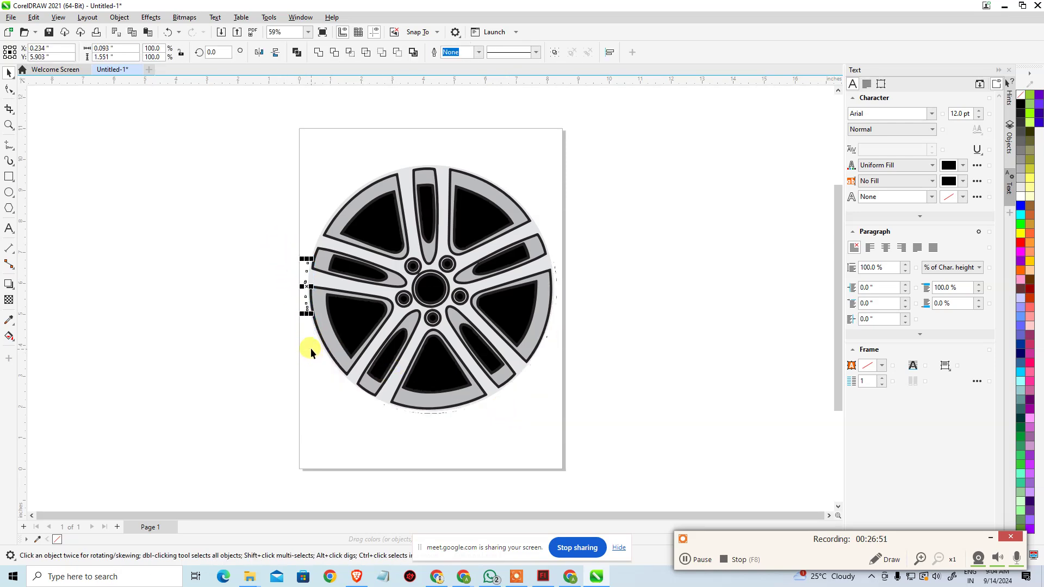
pyautogui.click(311, 348)
pyautogui.moveTo(527, 444); pyautogui.dragTo(216, 377)
pyautogui.click(278, 364)
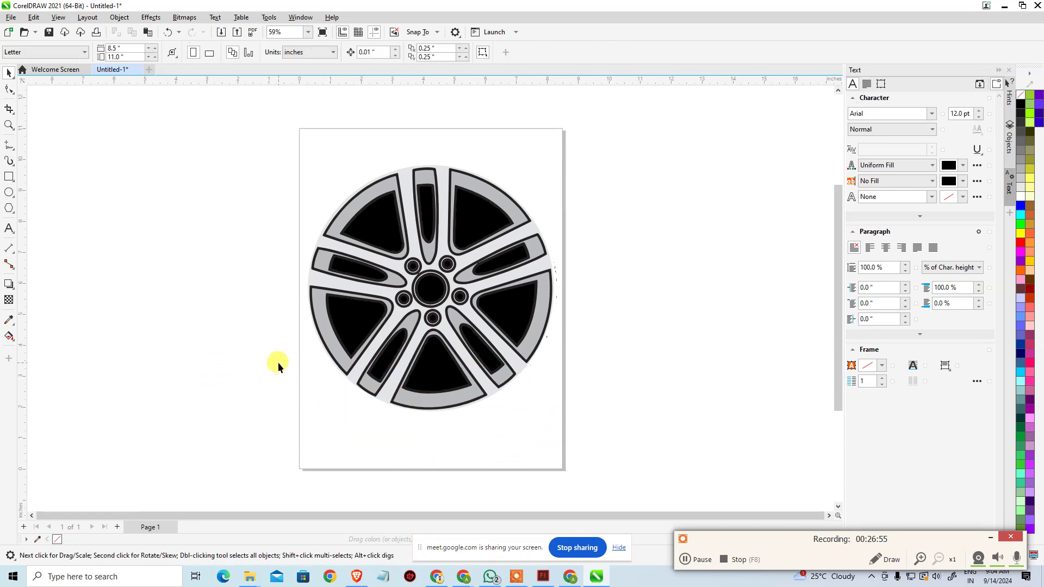
pyautogui.moveTo(622, 147); pyautogui.dragTo(538, 450)
pyautogui.click(624, 324)
pyautogui.moveTo(276, 165); pyautogui.dragTo(594, 187)
pyautogui.moveTo(276, 181); pyautogui.dragTo(343, 437)
pyautogui.click(563, 241)
pyautogui.moveTo(608, 143); pyautogui.dragTo(495, 449)
pyautogui.click(680, 380)
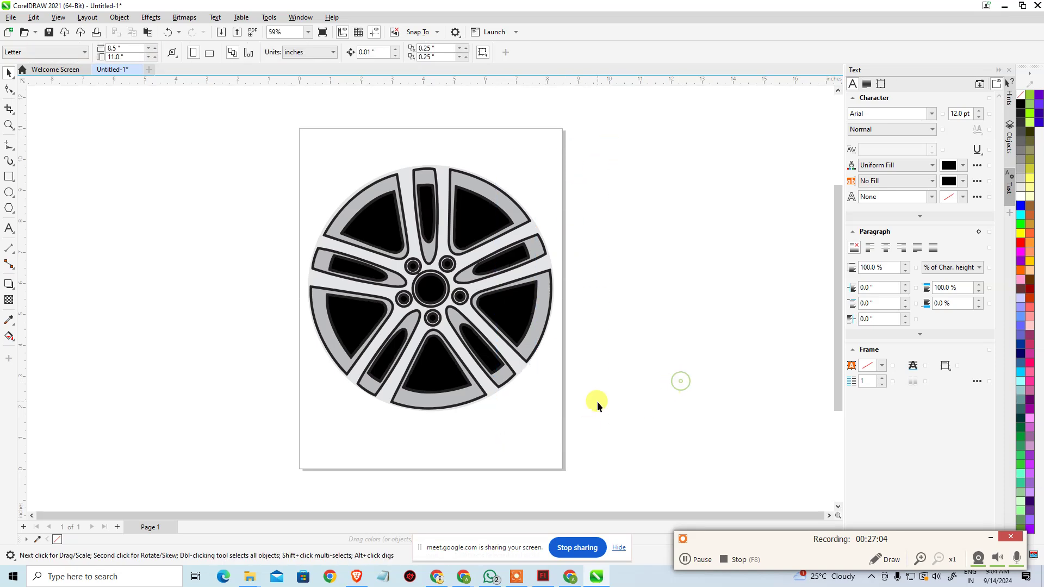
# - Delete the black shapes filling the large openings and narrow slots between the wheel's spokes
pyautogui.click(11, 194)
pyautogui.click(11, 72)
pyautogui.click(373, 273)
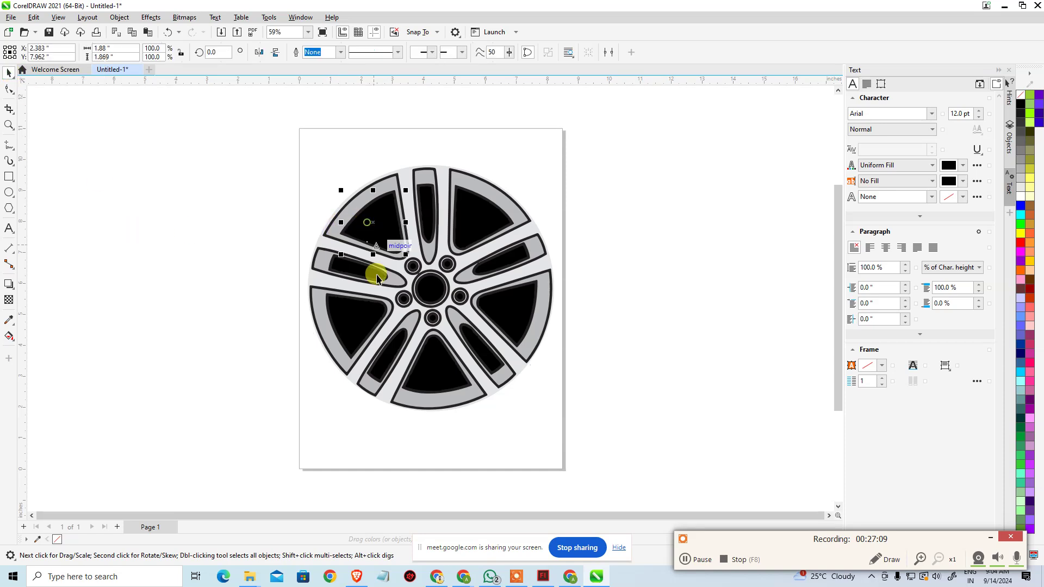
pyautogui.keyDown('shift'); pyautogui.click(473, 348); pyautogui.keyUp('shift')
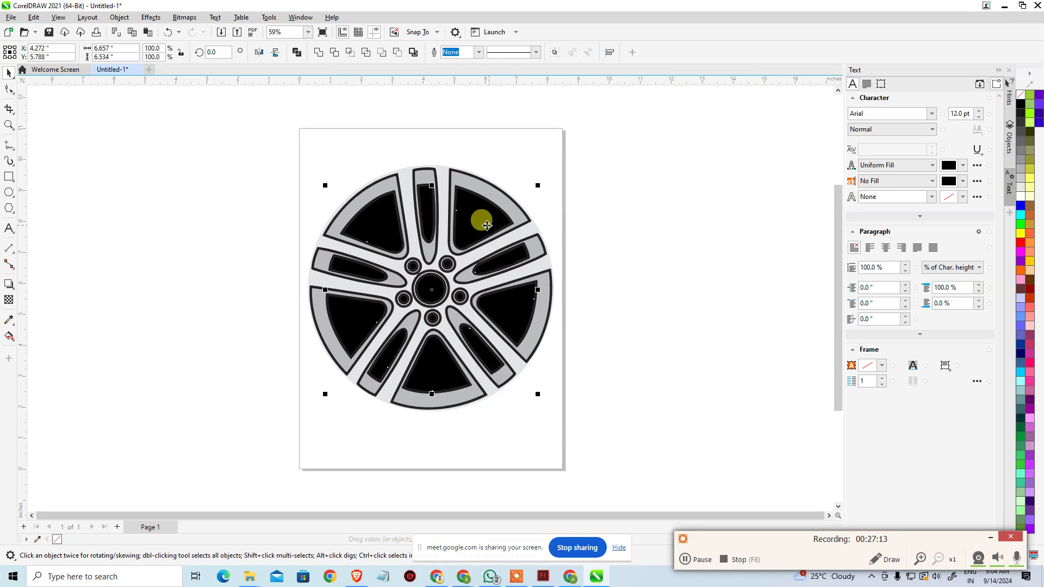
pyautogui.keyDown('shift'); pyautogui.click(427, 200); pyautogui.keyUp('shift')
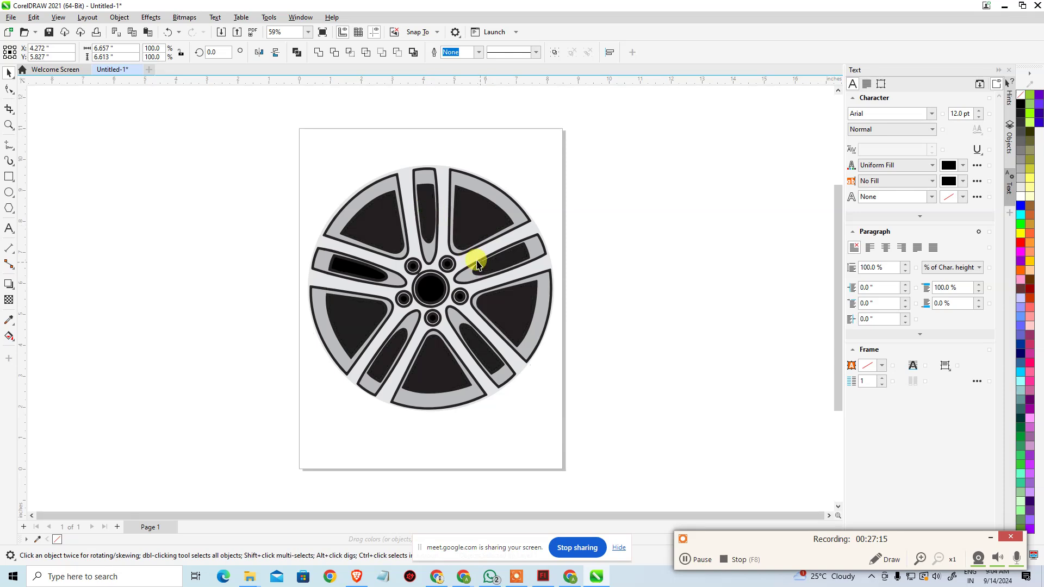
pyautogui.press('Escape')
pyautogui.click(348, 310)
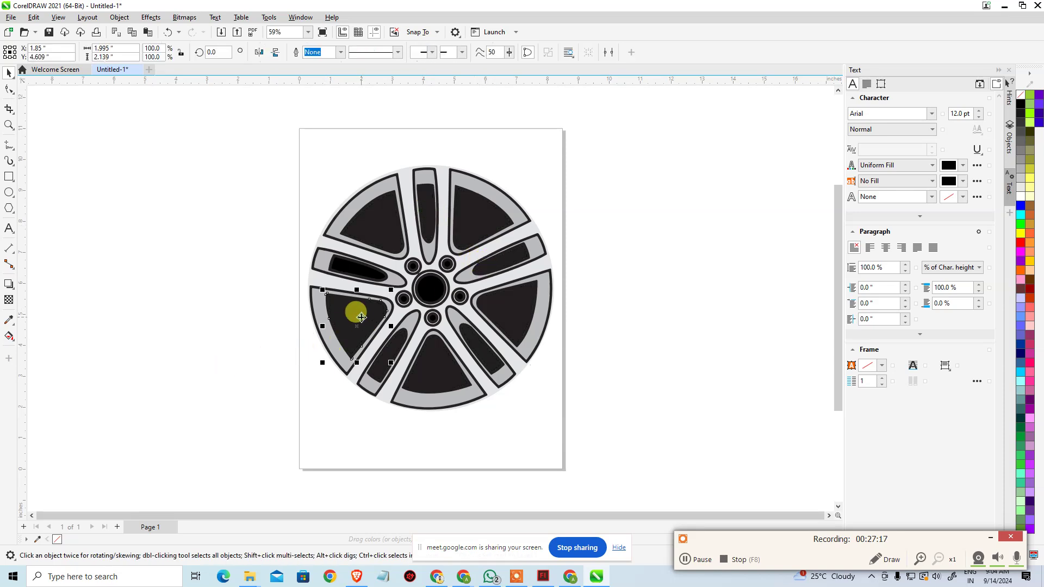
pyautogui.keyDown('shift'); pyautogui.click(376, 230); pyautogui.keyUp('shift')
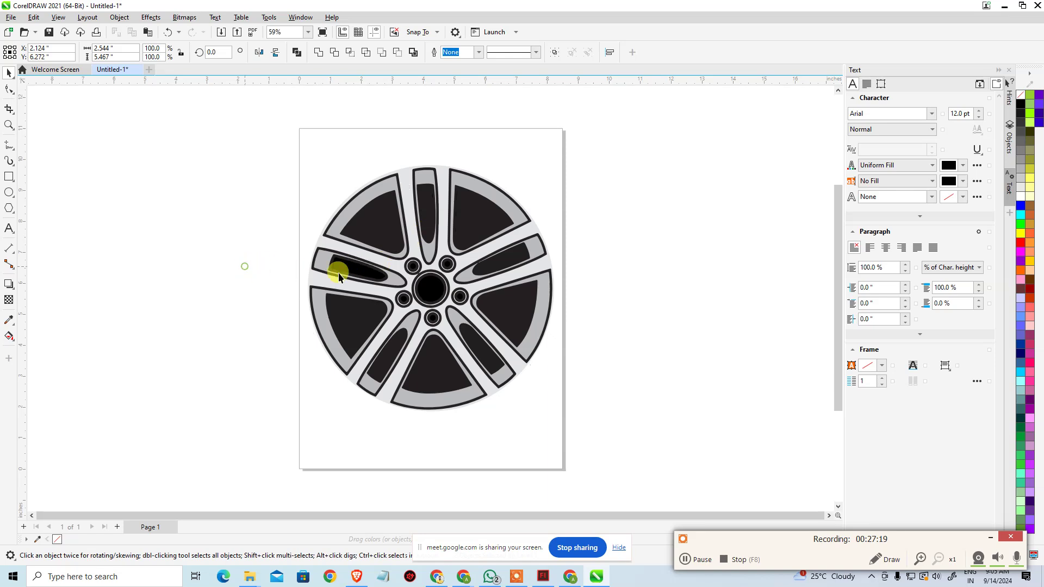
pyautogui.click(360, 269)
pyautogui.press('Delete')
# - Try to delete the black circle in the wheel's hub centre, and undo the deletion
pyautogui.click(432, 294)
pyautogui.press('Delete')
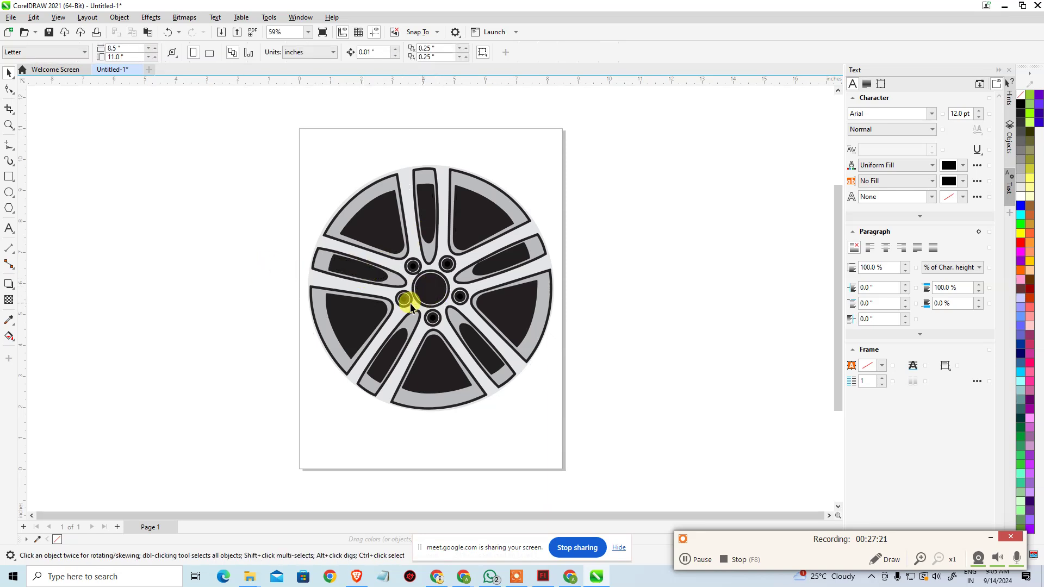
pyautogui.click(406, 302)
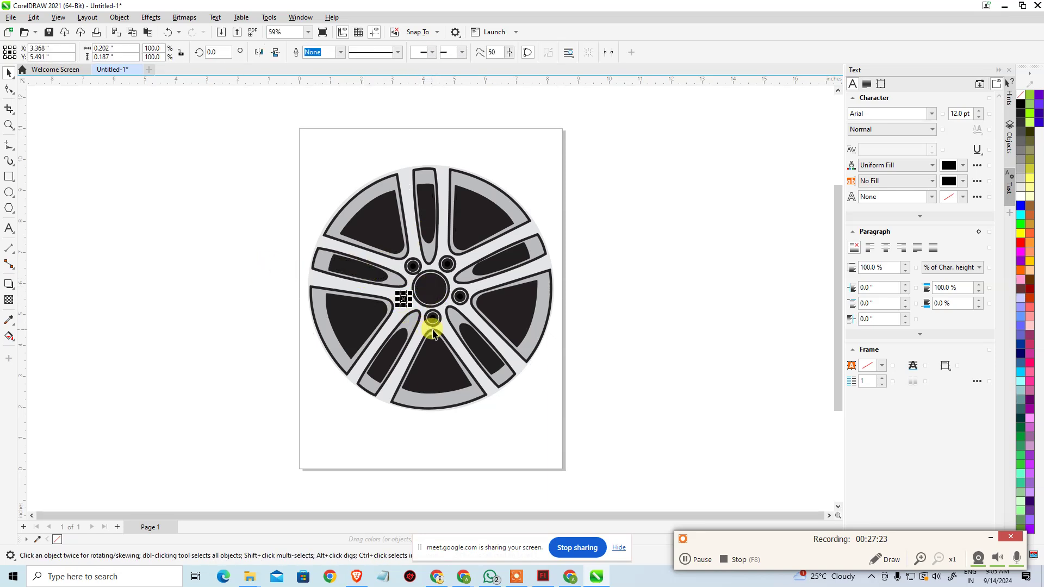
pyautogui.hotkey('ctrl', 'z')
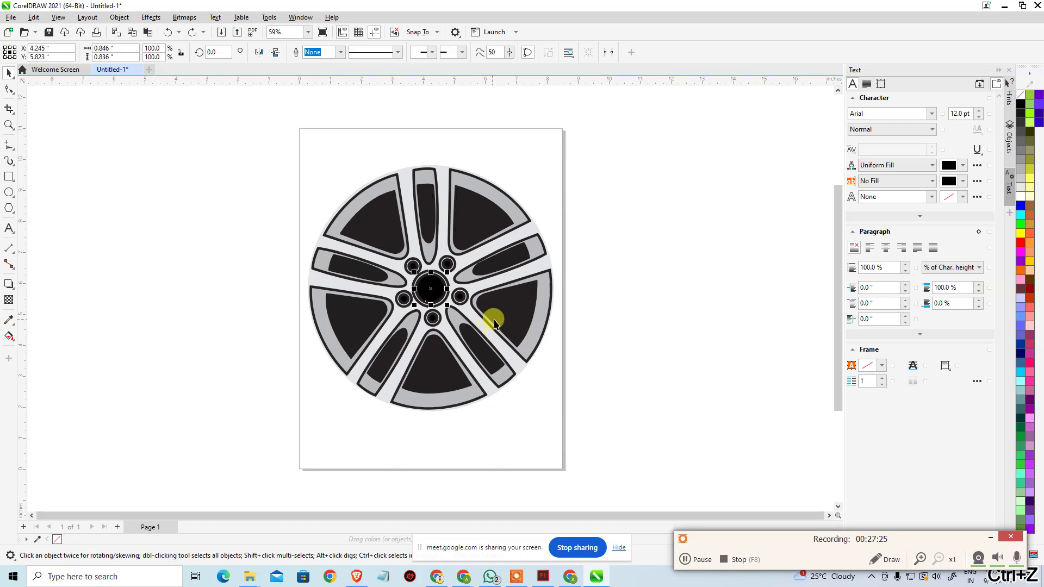
# - Undo the deletions of the black shapes inside the wheel's large openings and narrow slots
pyautogui.click(595, 342)
pyautogui.hotkey('ctrl', 'z')
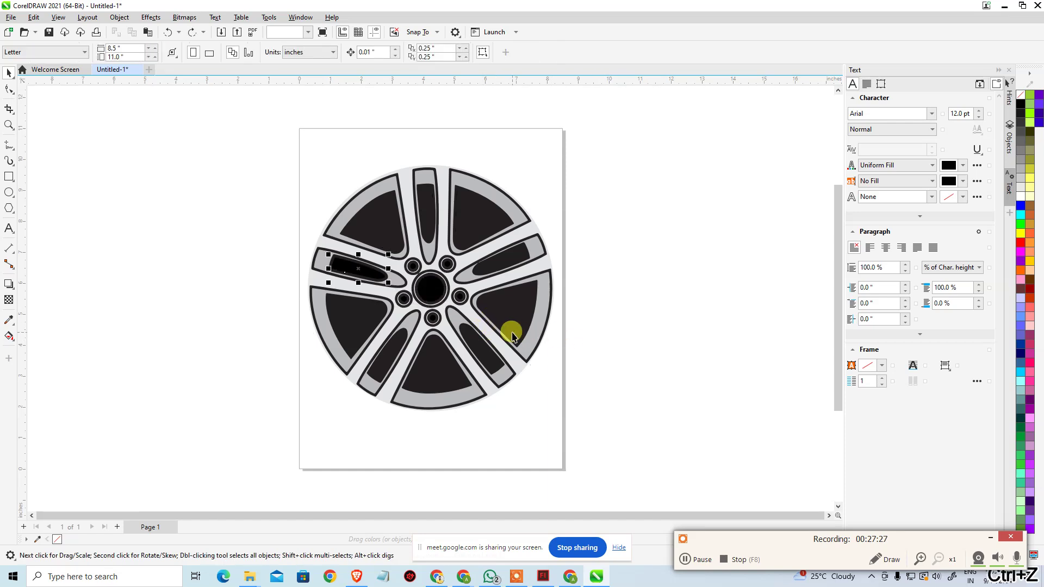
pyautogui.hotkey('ctrl', 'z')
pyautogui.hotkey('ctrl', 'z')
pyautogui.hotkey('ctrl', 'z')
pyautogui.hotkey('ctrl', 'z')
pyautogui.hotkey('ctrl', 'z')
pyautogui.hotkey('ctrl', 'z')
pyautogui.hotkey('ctrl', 'z')
pyautogui.hotkey('ctrl', 'z')
pyautogui.hotkey('ctrl', 'z')
pyautogui.hotkey('ctrl', 'z')
pyautogui.hotkey('ctrl', 'z')
pyautogui.hotkey('ctrl', 'shift', 'z')
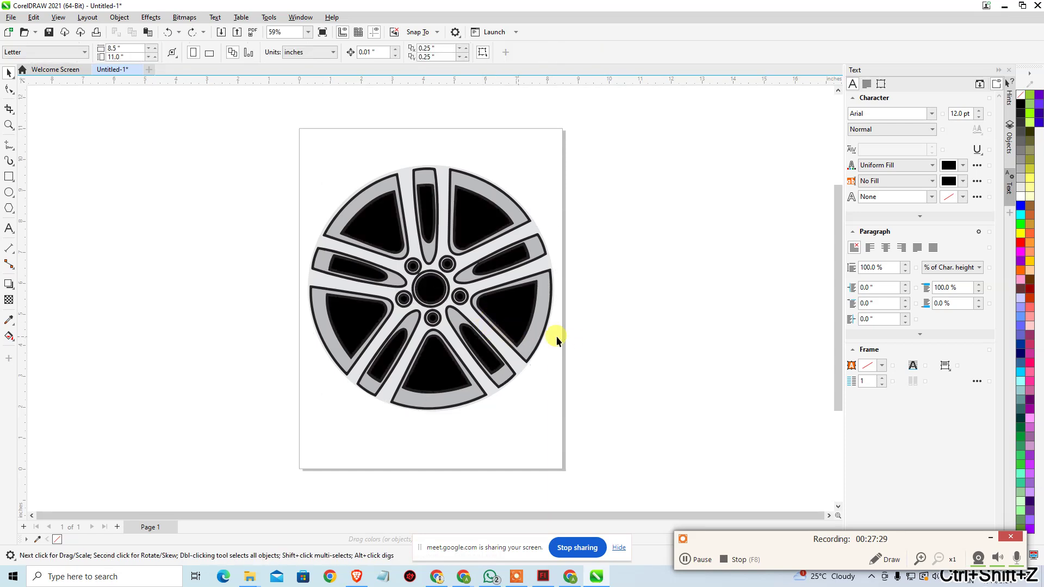
# - Fill all the black shapes in the wheel's large openings and narrow slots with white
pyautogui.click(356, 265)
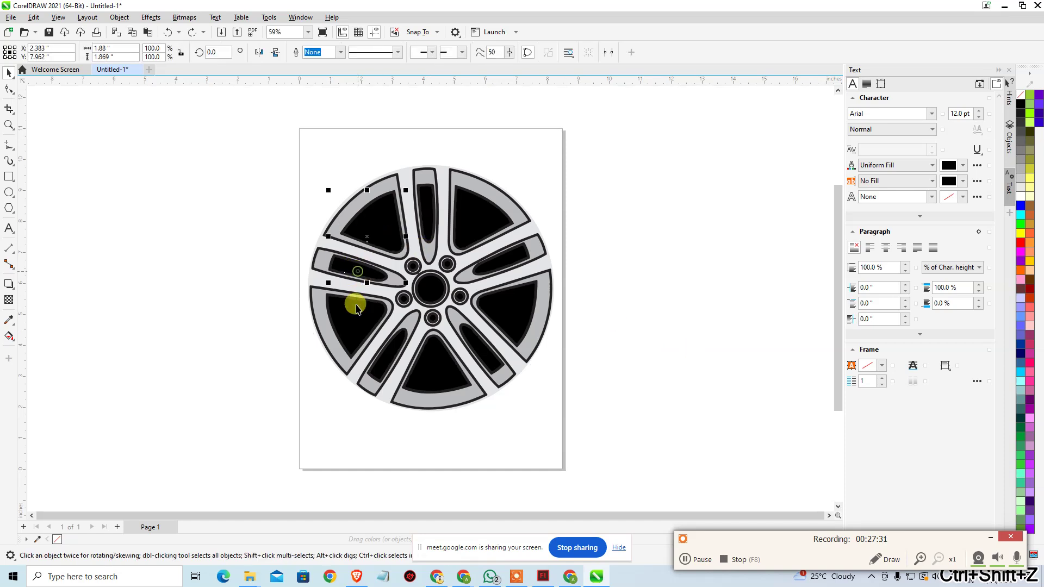
pyautogui.keyDown('shift'); pyautogui.click(477, 349); pyautogui.keyUp('shift')
pyautogui.keyDown('shift'); pyautogui.click(516, 318); pyautogui.keyUp('shift')
pyautogui.keyDown('shift'); pyautogui.click(510, 261); pyautogui.keyUp('shift')
pyautogui.keyDown('shift'); pyautogui.click(491, 214); pyautogui.keyUp('shift')
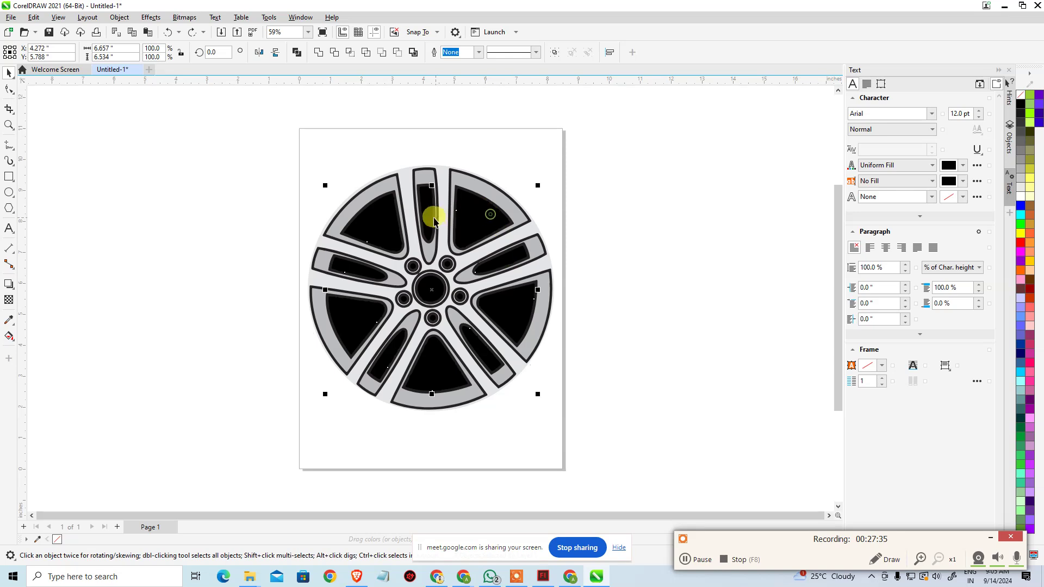
pyautogui.keyDown('shift'); pyautogui.click(425, 221); pyautogui.keyUp('shift')
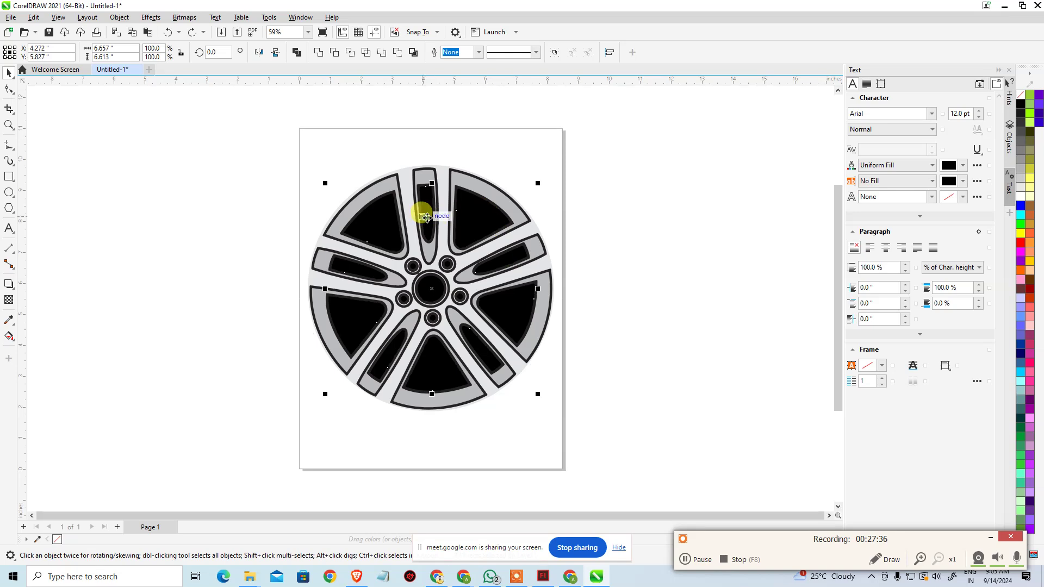
pyautogui.click(1020, 196)
pyautogui.click(609, 317)
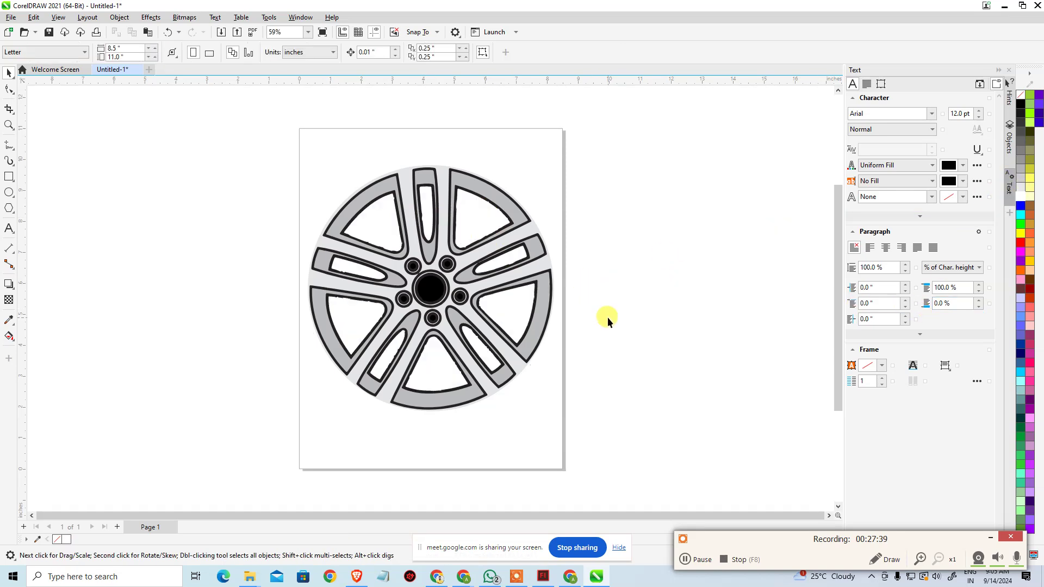
# - Try moving the light grey base disc out from behind the spokes, and undo the move
pyautogui.moveTo(252, 144); pyautogui.dragTo(690, 466)
pyautogui.click(689, 460)
pyautogui.click(403, 168)
pyautogui.moveTo(403, 168); pyautogui.dragTo(324, 150)
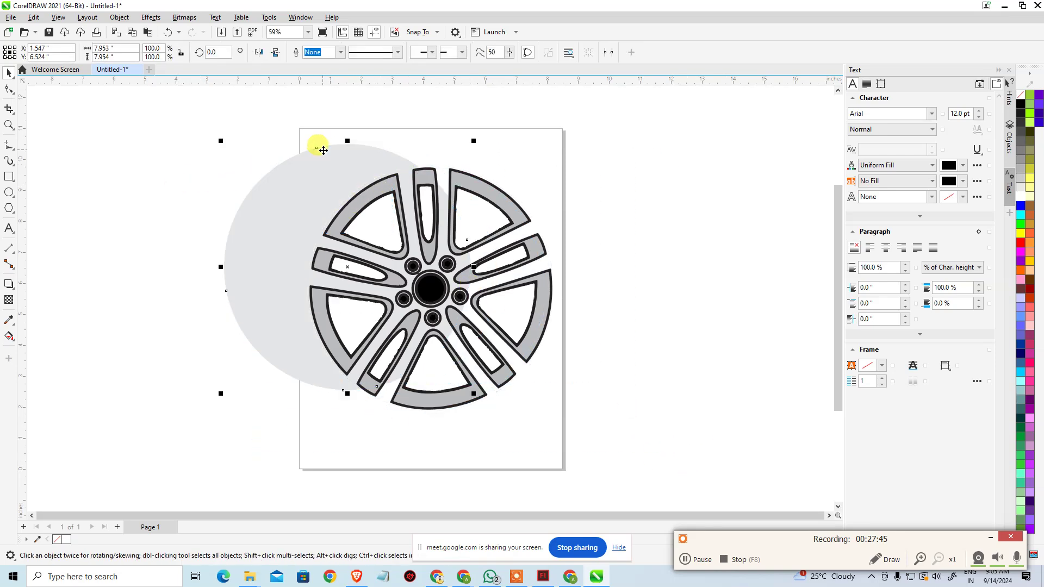
pyautogui.hotkey('ctrl', 'z')
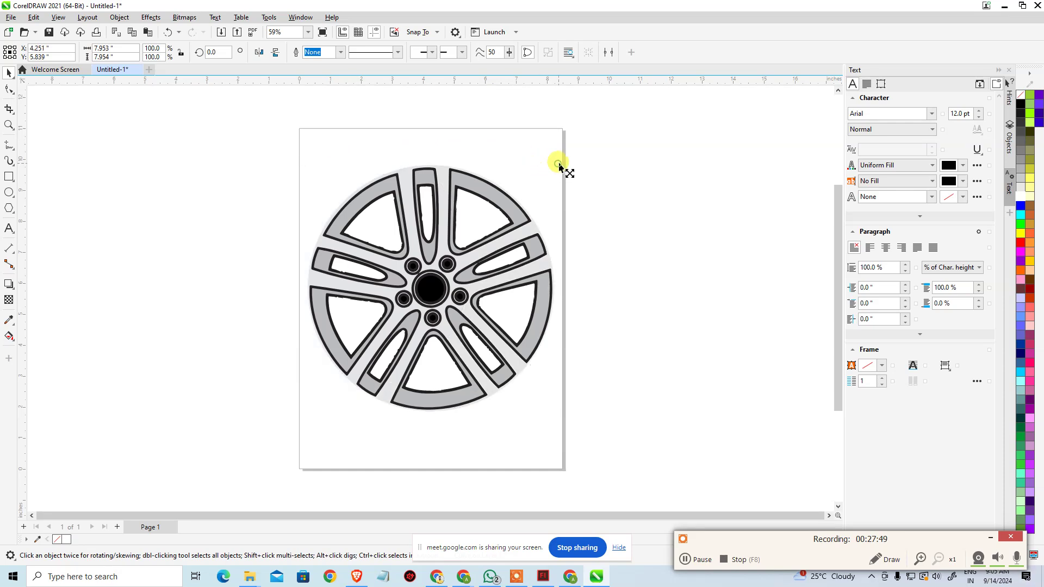
# - Enlarge the light grey base disc to about 8.13 by 8.12 inches and sample the wheel's dark outline colour into the document palette
pyautogui.moveTo(559, 164); pyautogui.dragTo(561, 163)
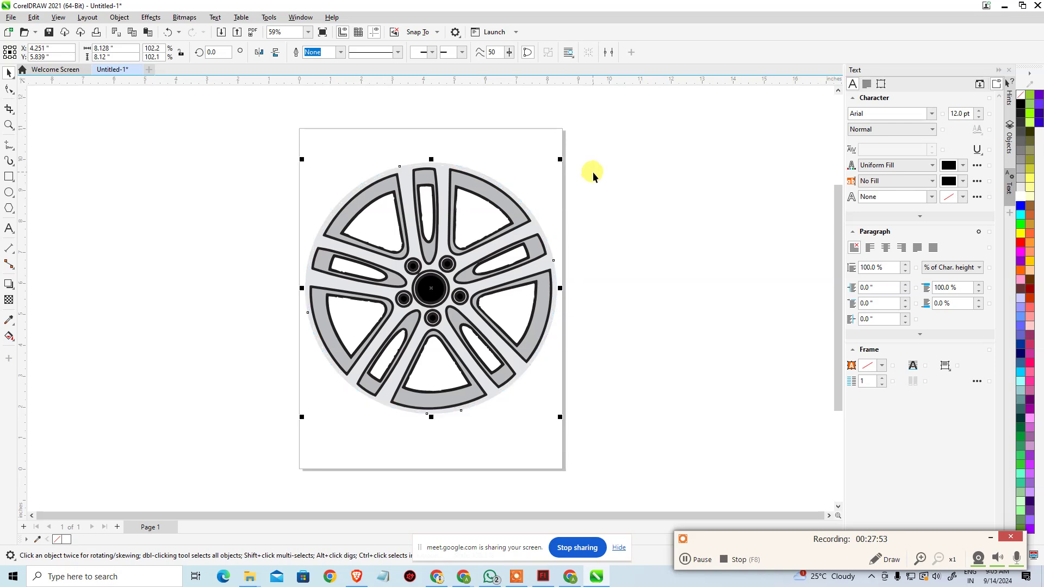
pyautogui.click(37, 539)
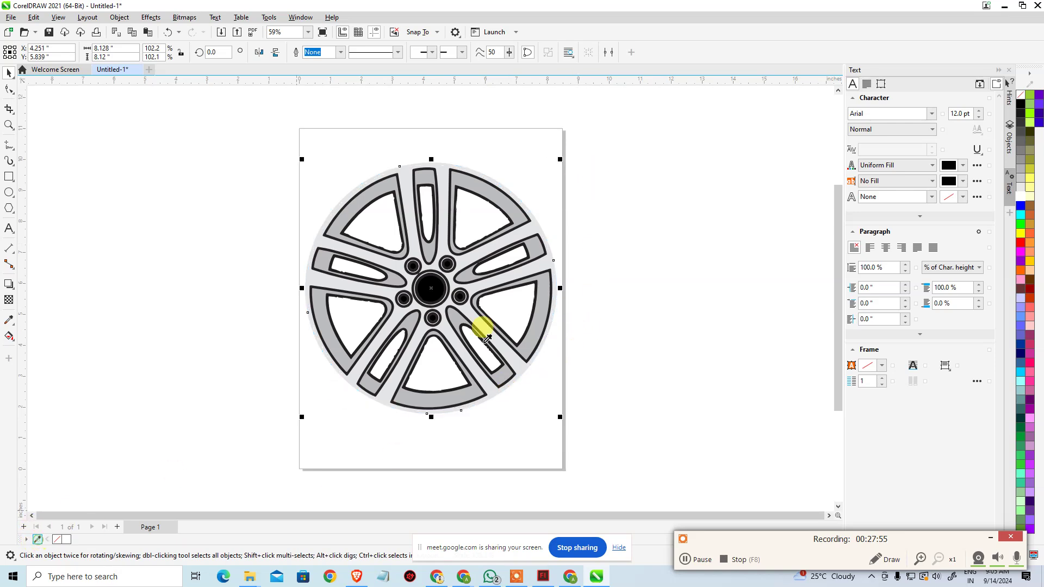
pyautogui.click(409, 314)
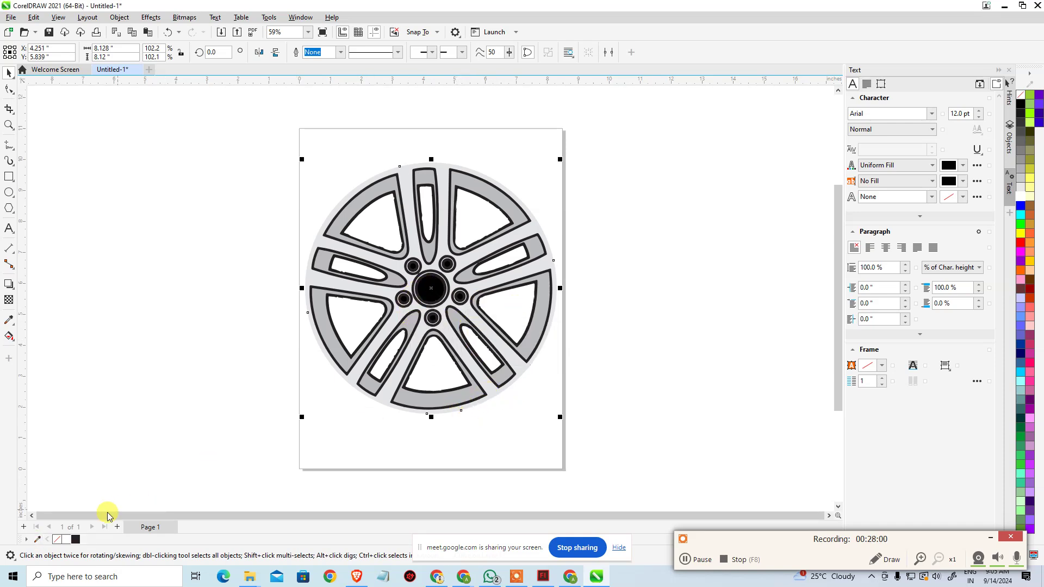
# - Try filling the enlarged base disc with the sampled dark colour and moving it aside, and undo the move, fill and enlargement
pyautogui.click(76, 539)
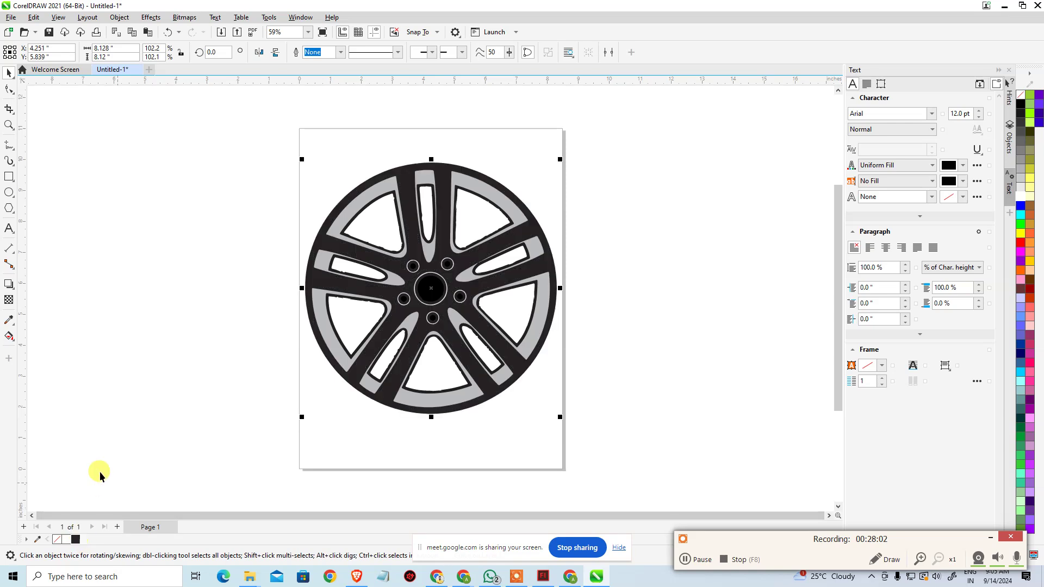
pyautogui.click(135, 383)
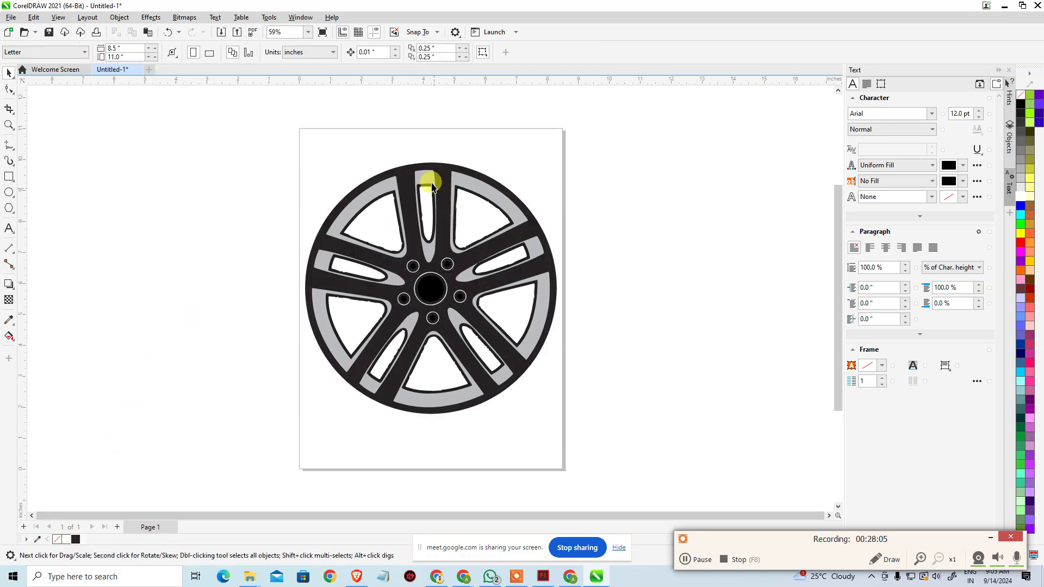
pyautogui.click(472, 174)
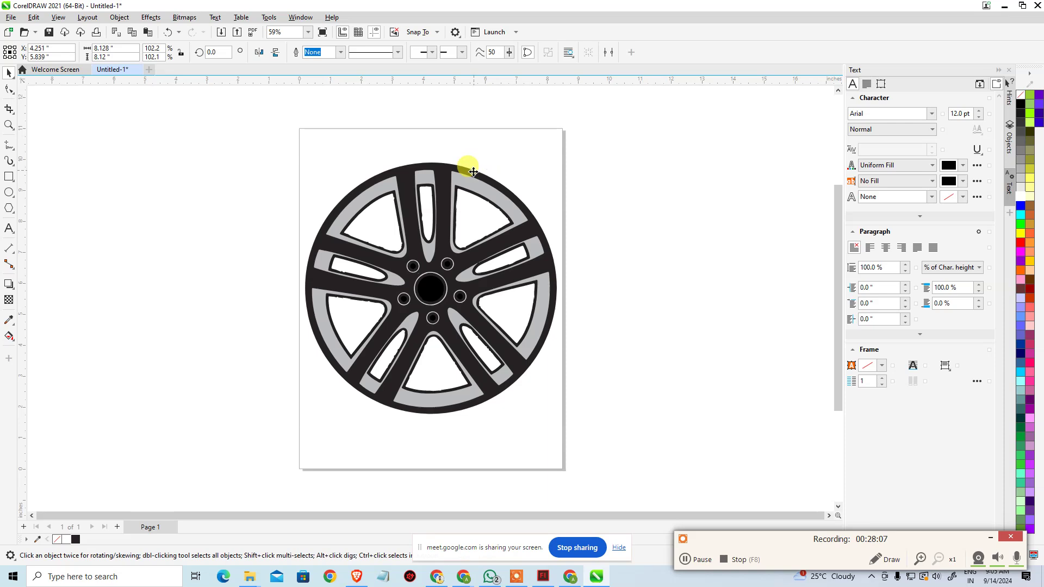
pyautogui.moveTo(473, 172); pyautogui.dragTo(598, 158)
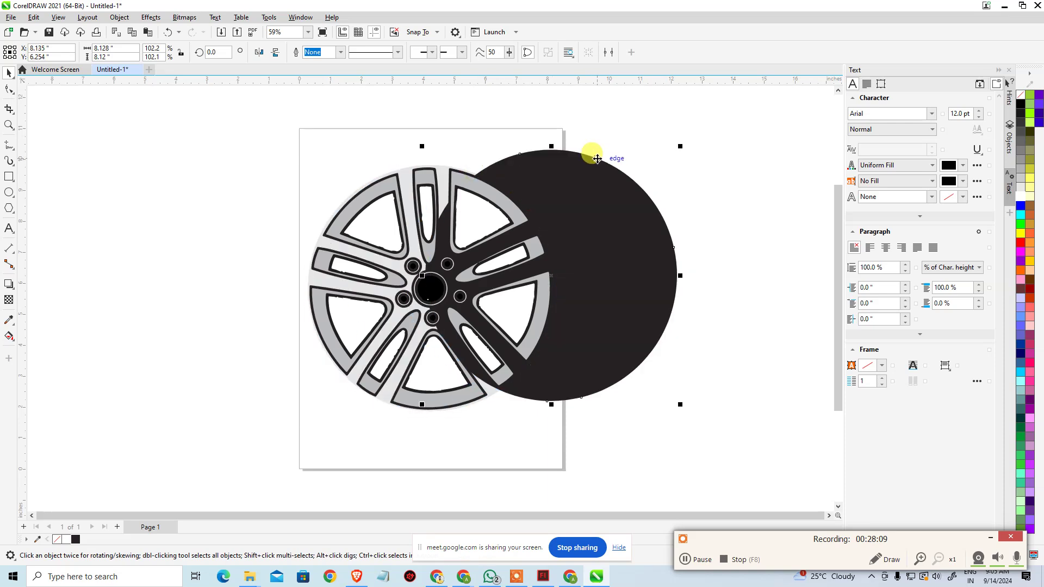
pyautogui.moveTo(596, 158); pyautogui.dragTo(592, 160)
pyautogui.hotkey('ctrl', 'z')
pyautogui.hotkey('ctrl', 'z')
pyautogui.hotkey('ctrl', 'z')
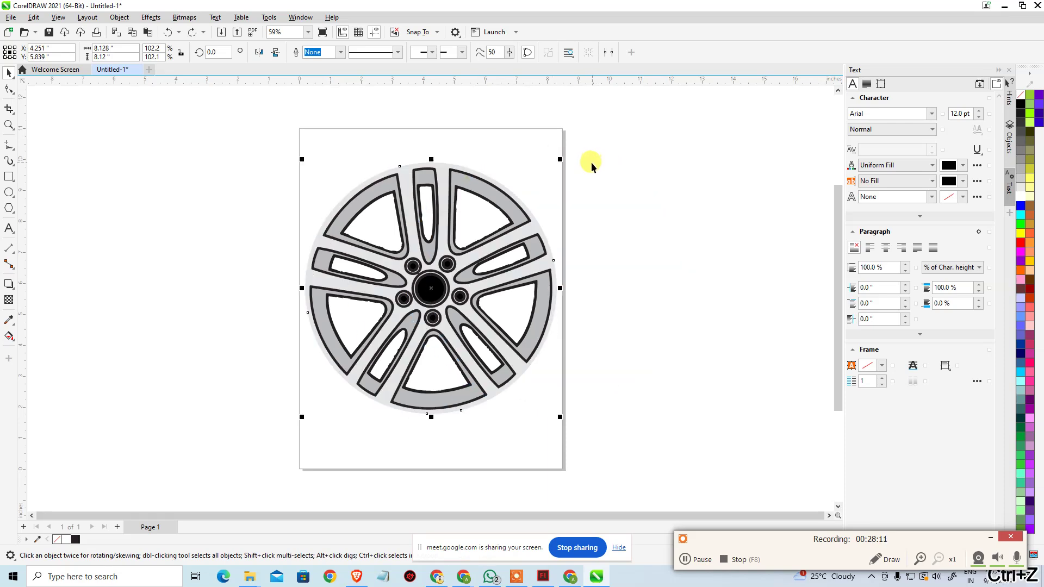
pyautogui.click(623, 174)
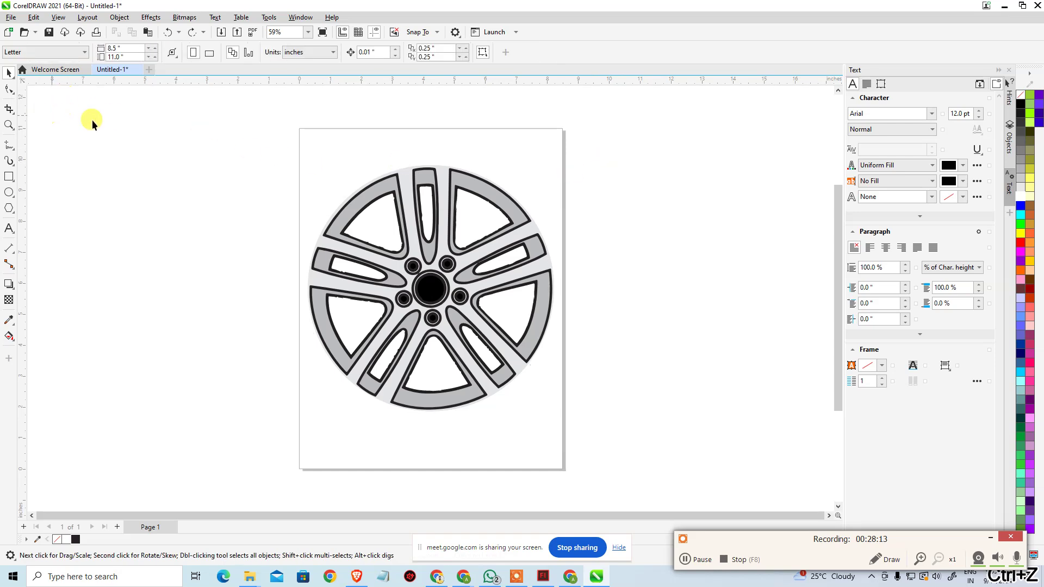
# - Try moving the original-size base disc off the wheel and recolouring it dark, undo each change, and dismiss the document defaults change
pyautogui.moveTo(401, 168); pyautogui.dragTo(47, 123)
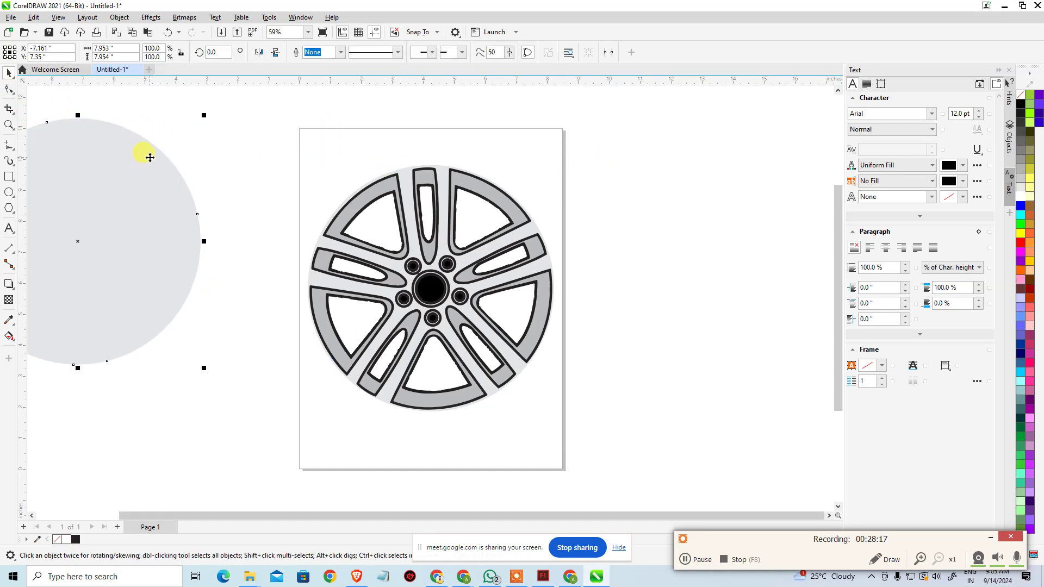
pyautogui.hotkey('ctrl', 'z')
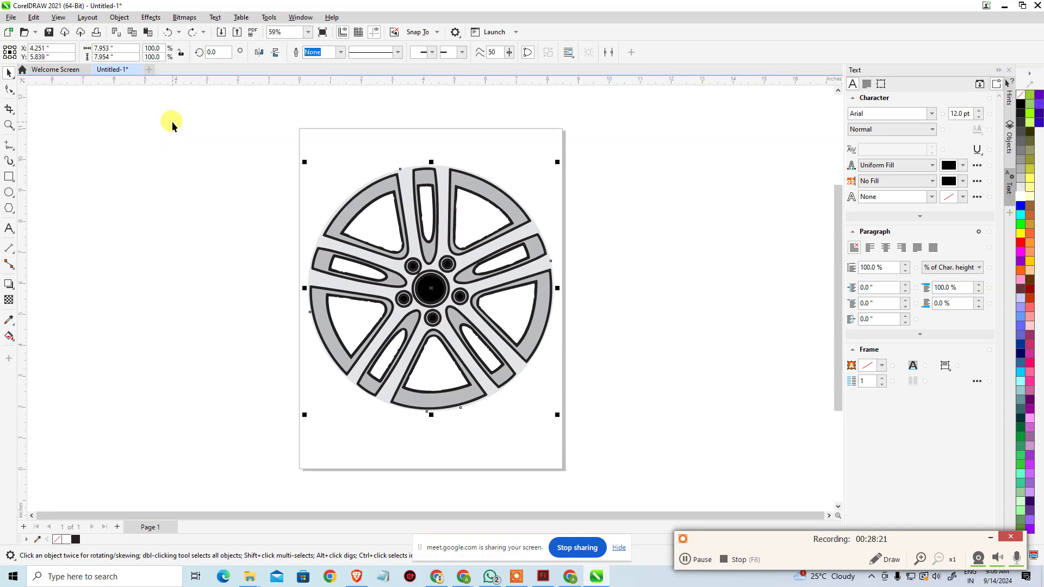
pyautogui.click(171, 122)
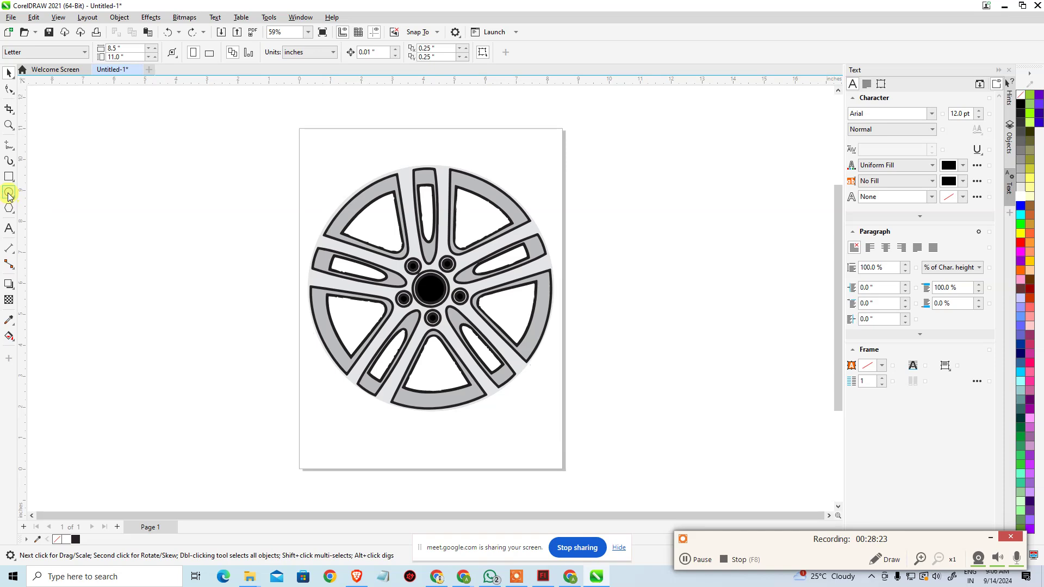
pyautogui.moveTo(401, 174); pyautogui.dragTo(318, 155)
pyautogui.hotkey('ctrl', 'z')
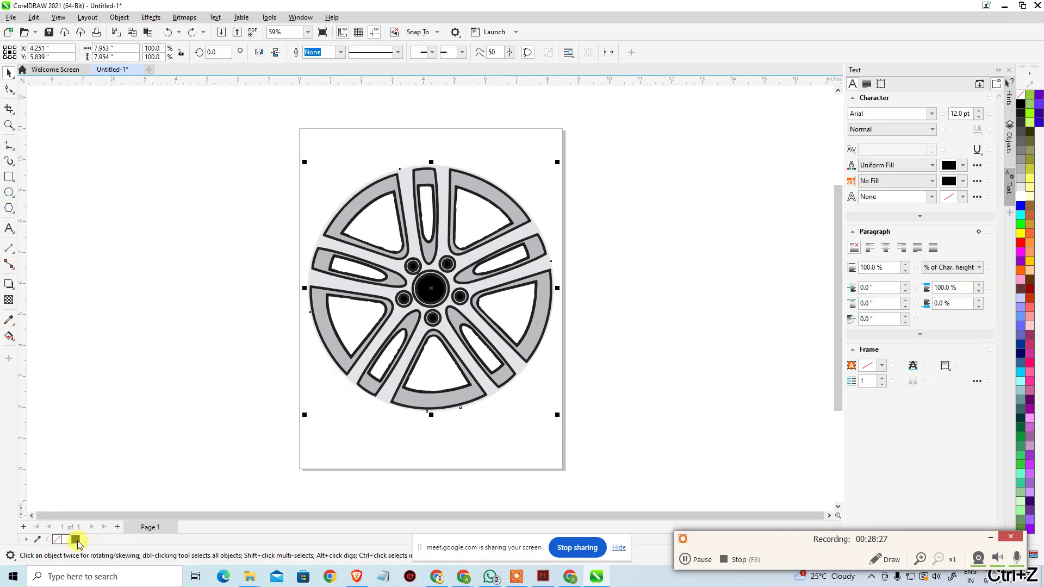
pyautogui.click(76, 540)
pyautogui.hotkey('ctrl', 'z')
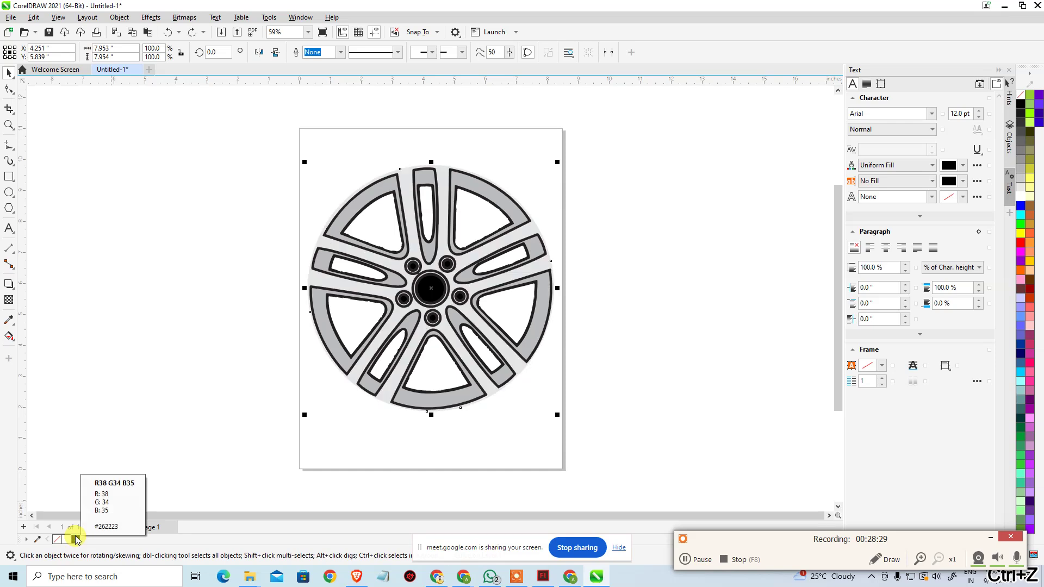
pyautogui.click(181, 387)
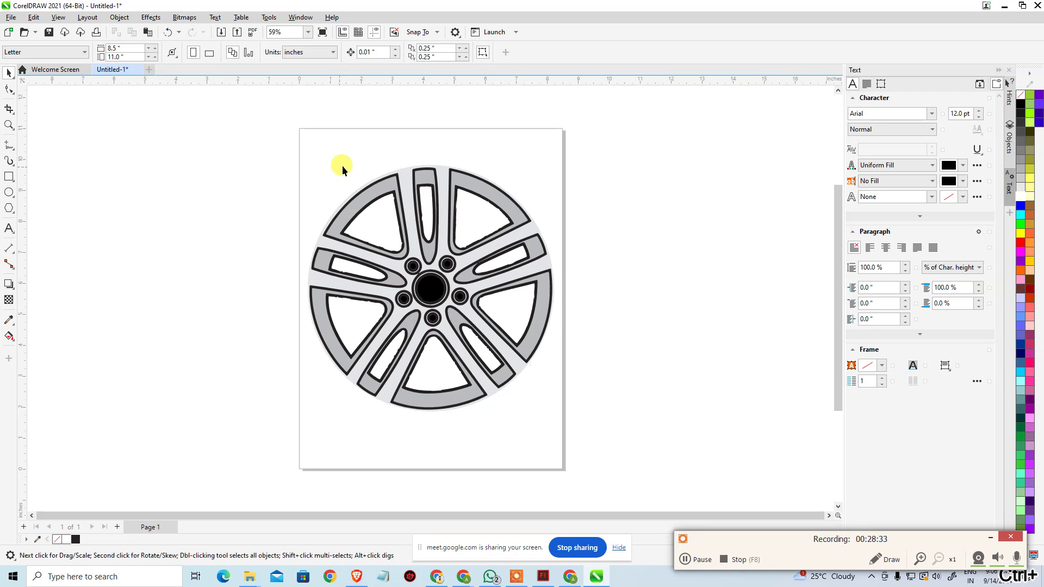
pyautogui.click(76, 540)
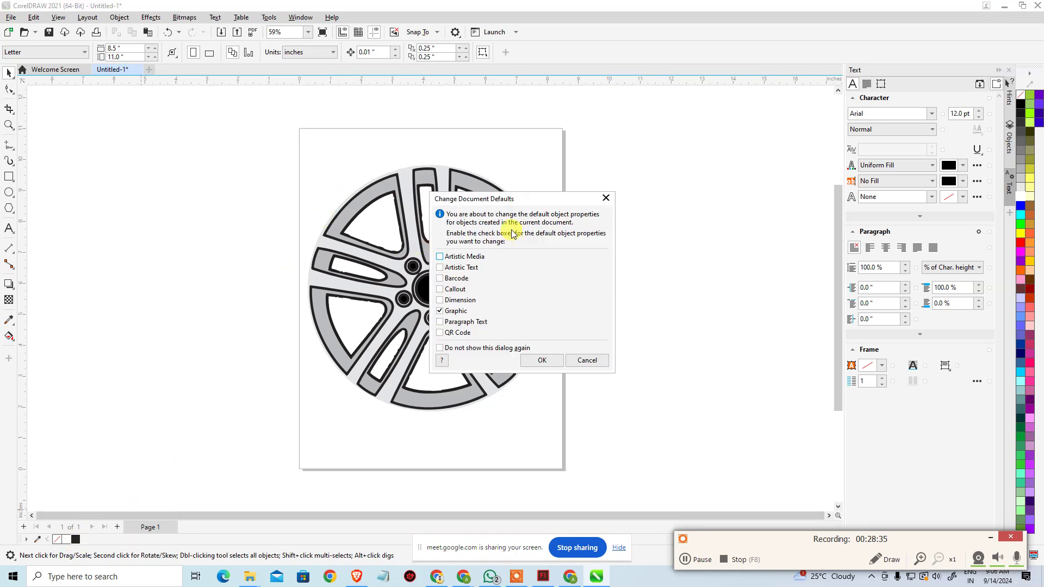
pyautogui.click(605, 197)
# - Add a concentric copy of the base disc about 8.09 inches across behind the wheel, filled with the sampled dark colour
pyautogui.click(441, 174)
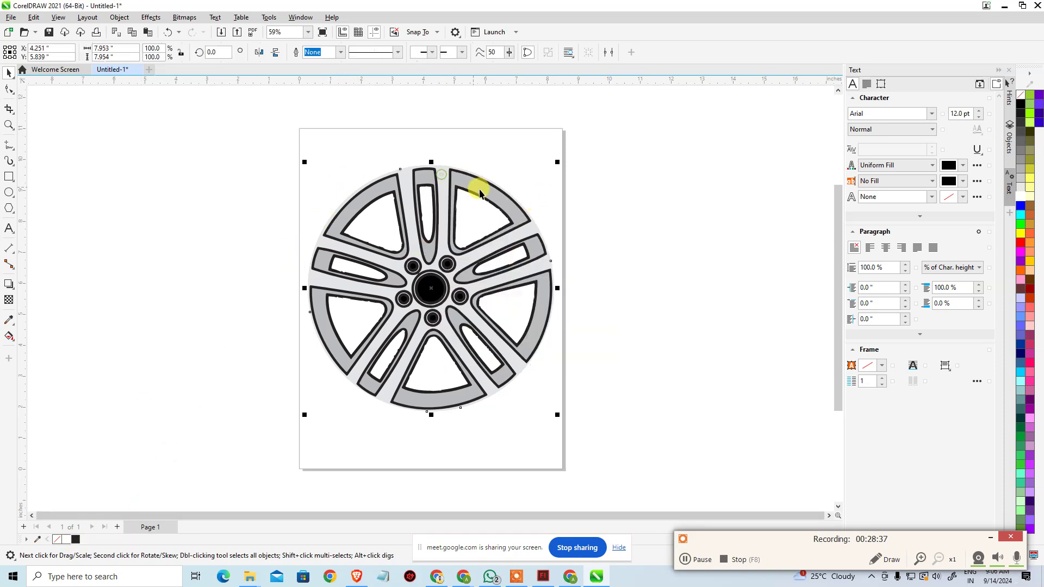
pyautogui.moveTo(558, 162); pyautogui.dragTo(559, 158)
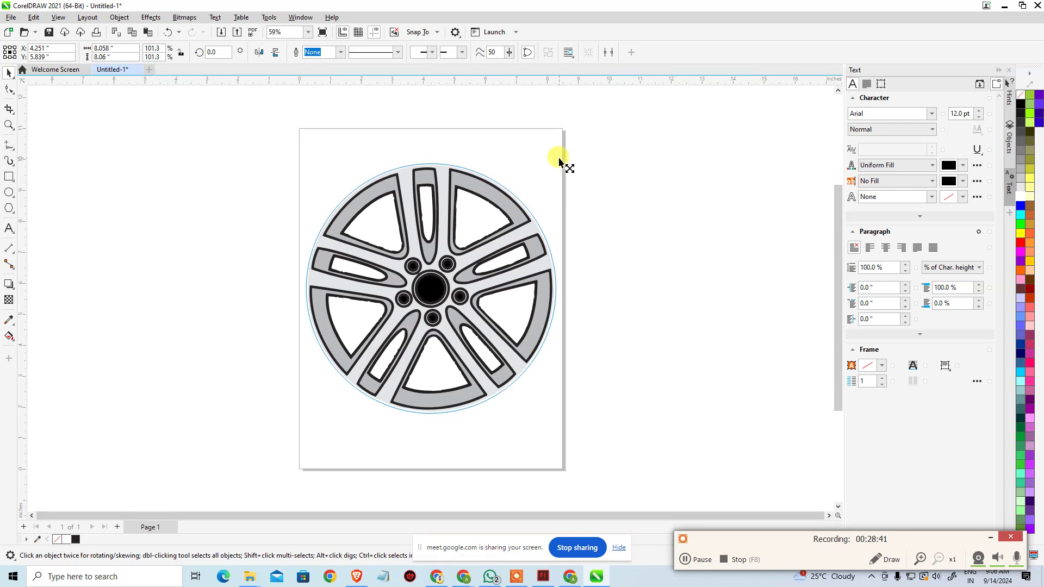
pyautogui.moveTo(558, 159); pyautogui.dragTo(557, 159)
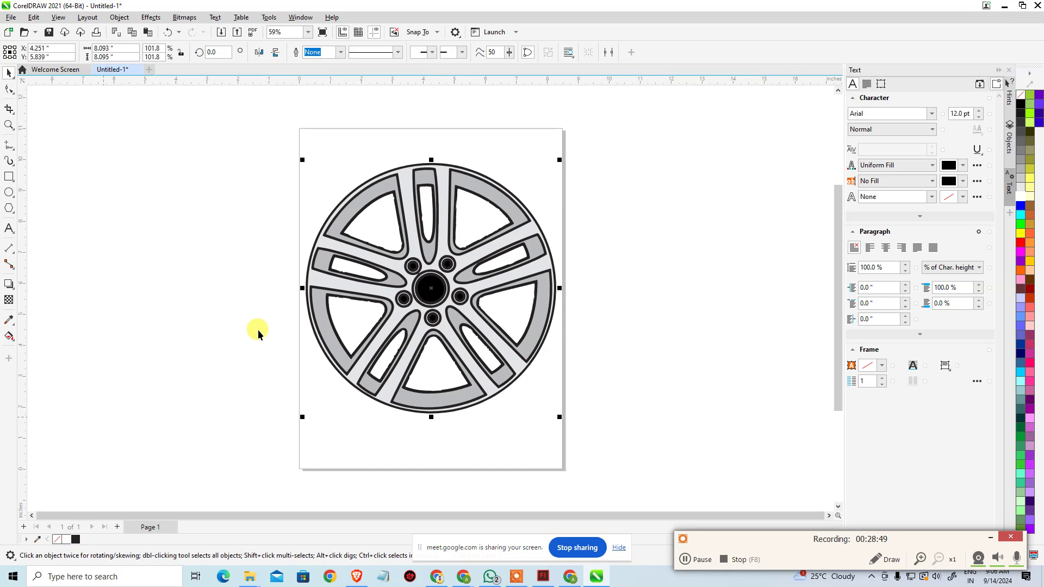
pyautogui.click(674, 234)
# - Copy the complete wheel artwork and paste it into frame 1 of Layer 2 in the Flash car document
pyautogui.moveTo(319, 174); pyautogui.dragTo(262, 127)
pyautogui.click(391, 229)
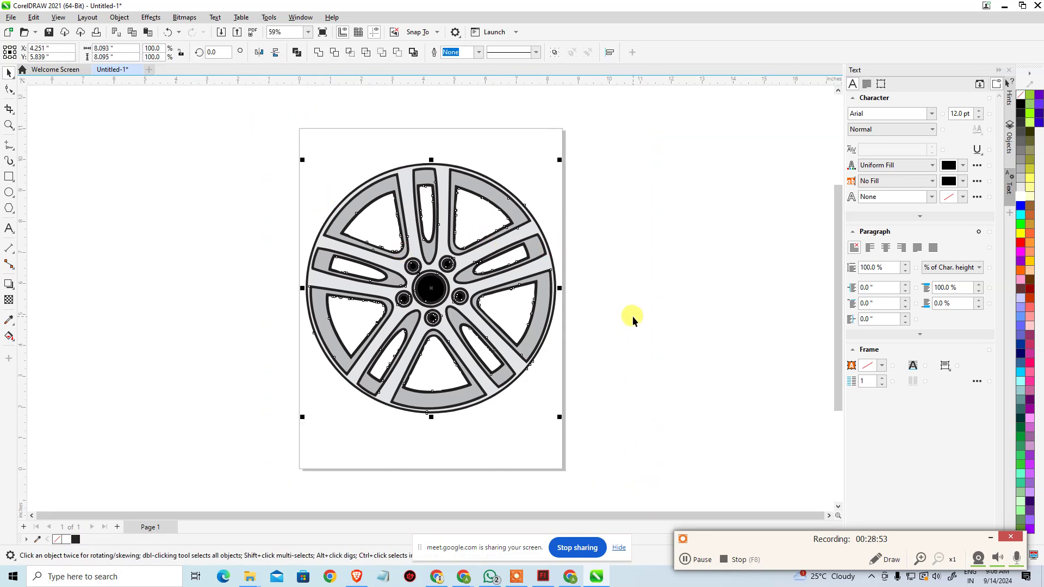
pyautogui.hotkey('ctrl', 'c')
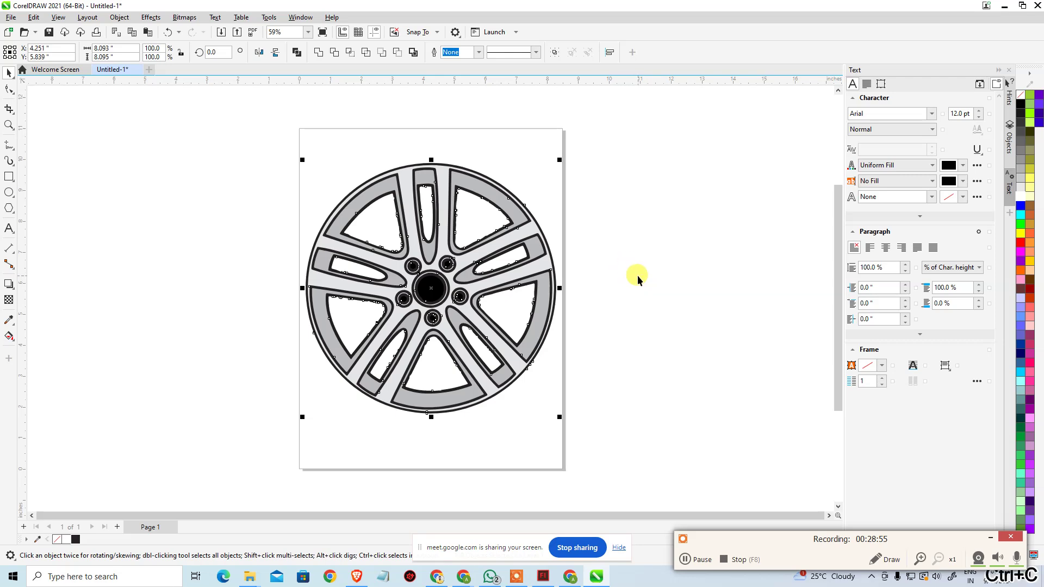
pyautogui.click(542, 577)
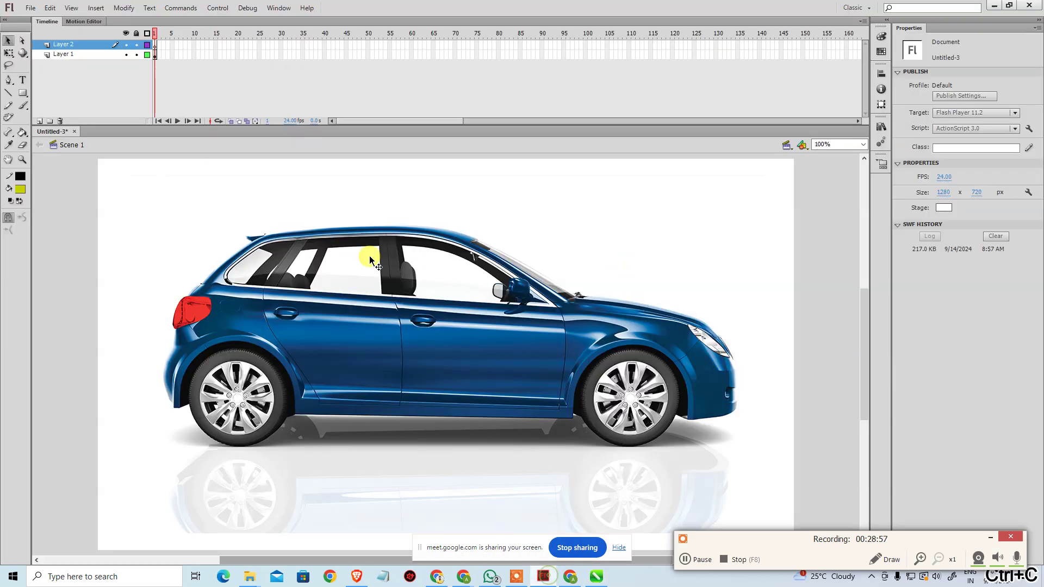
pyautogui.click(153, 45)
pyautogui.hotkey('ctrl', 'v')
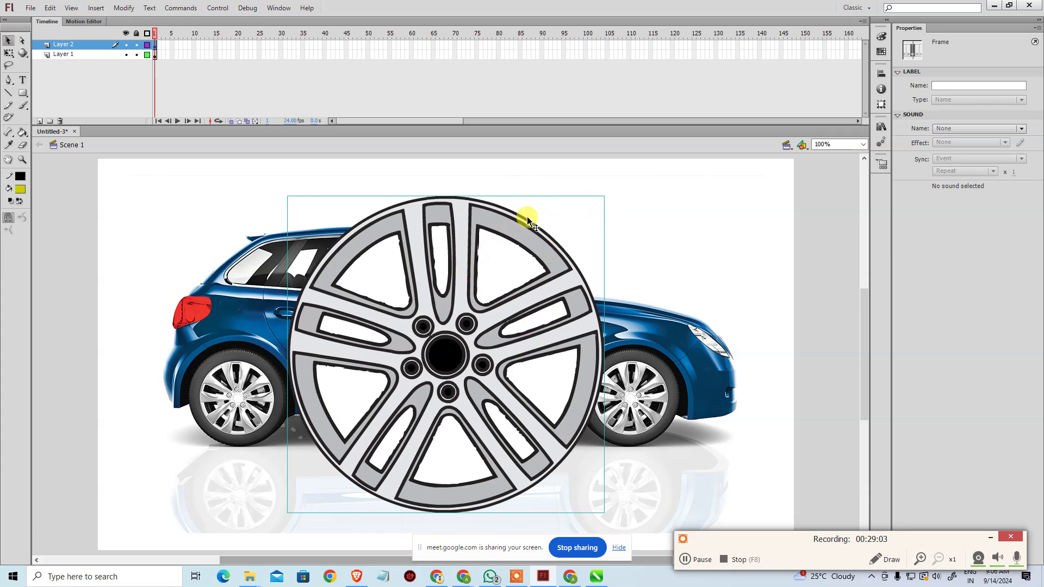
# - Try shrinking the pasted wheel to about 200.9 px square with Free Transform, undo the resizing, and reselect the wheel
pyautogui.press('q')
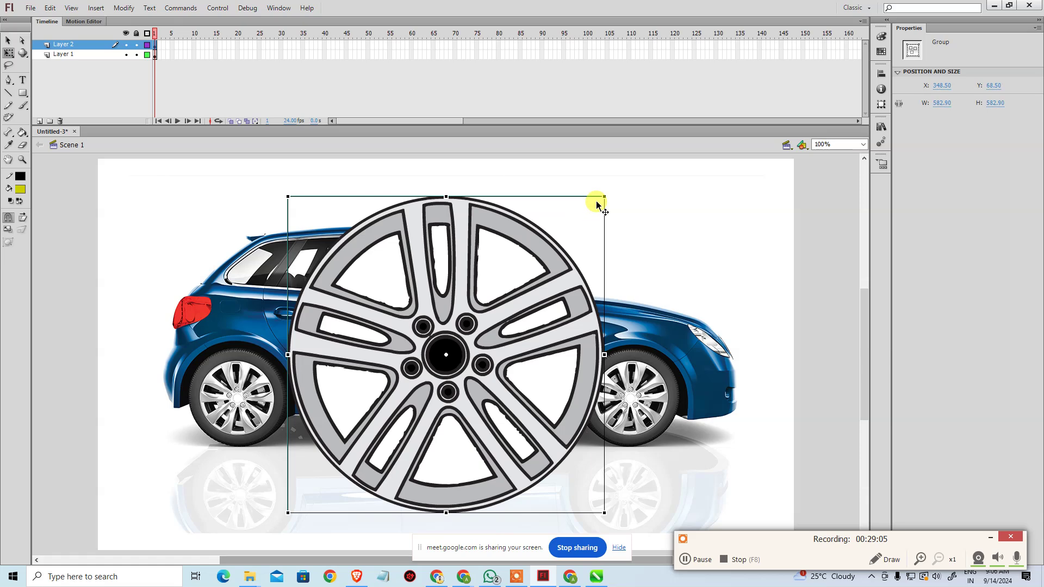
pyautogui.moveTo(604, 197); pyautogui.dragTo(503, 279)
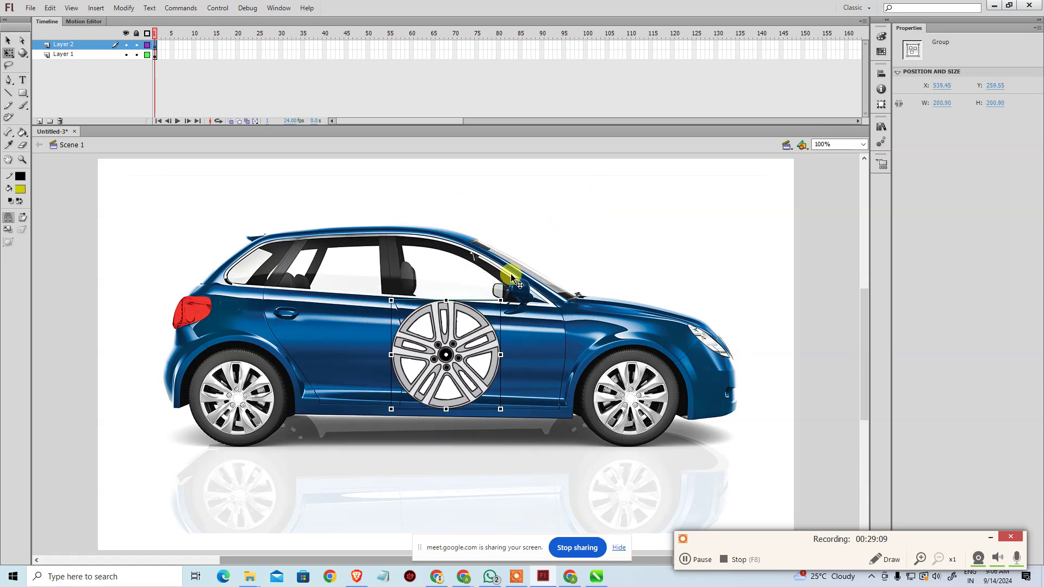
pyautogui.hotkey('ctrl', 'z')
pyautogui.moveTo(602, 198); pyautogui.dragTo(510, 305)
pyautogui.hotkey('ctrl', 'z')
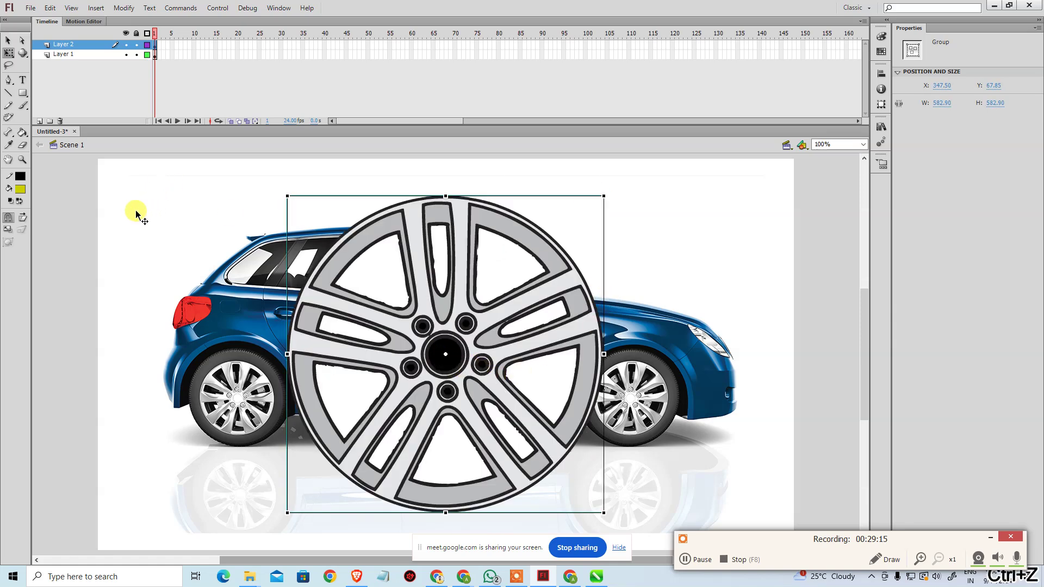
pyautogui.click(77, 214)
pyautogui.click(445, 355)
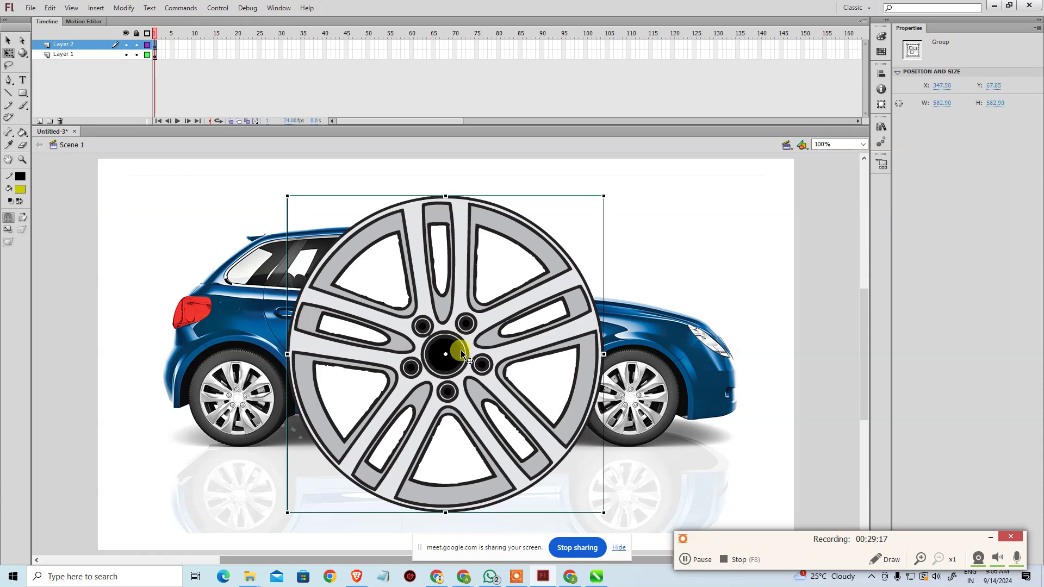
# - Scale the pasted wheel to 25% and place it over the car's front wheel
pyautogui.press('v')
pyautogui.moveTo(445, 353); pyautogui.dragTo(385, 316)
pyautogui.hotkey('ctrl', 'alt', 's')
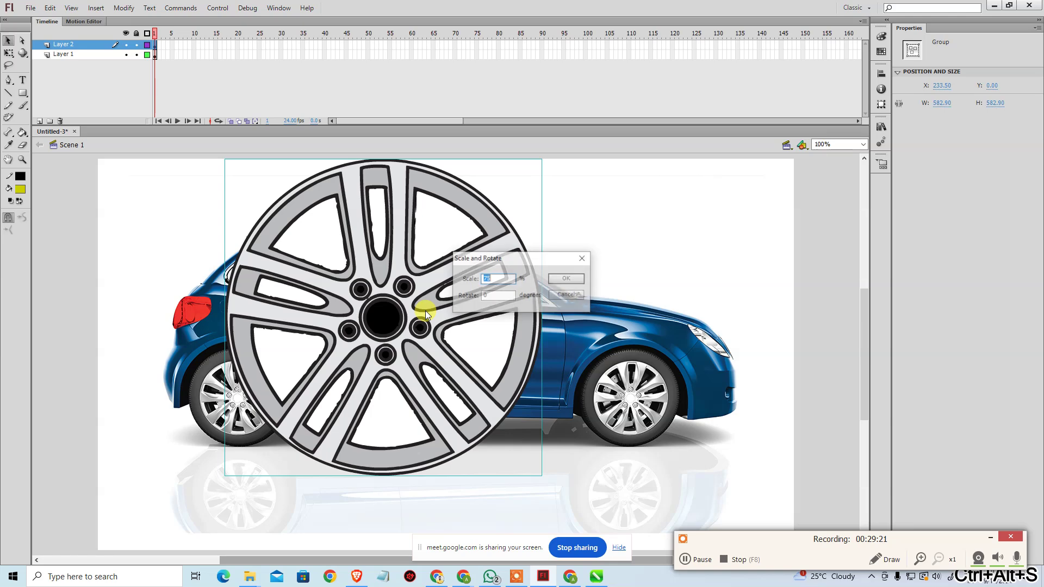
pyautogui.write('25')
pyautogui.press('Return')
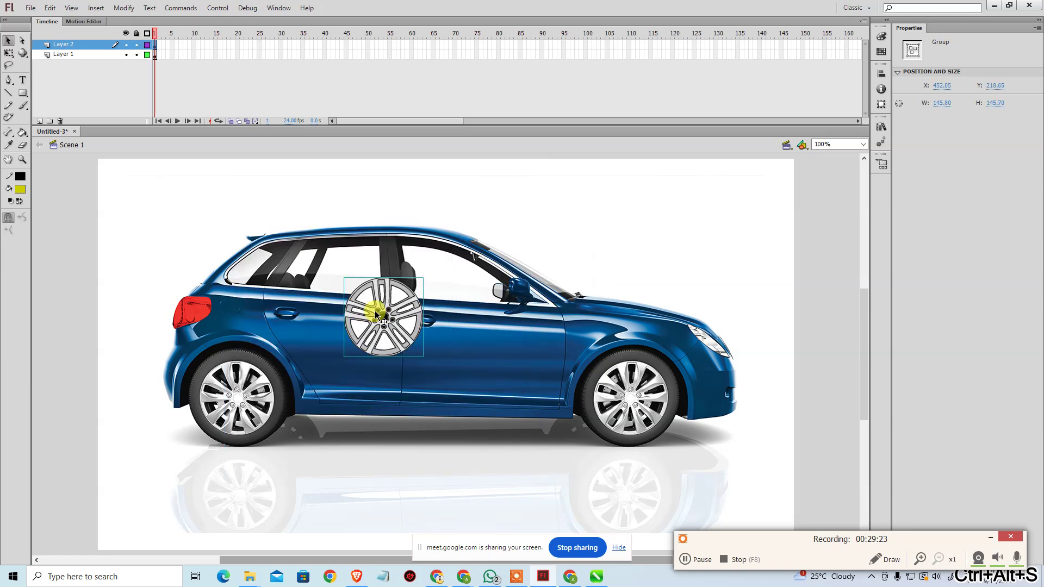
pyautogui.moveTo(374, 311); pyautogui.dragTo(635, 401)
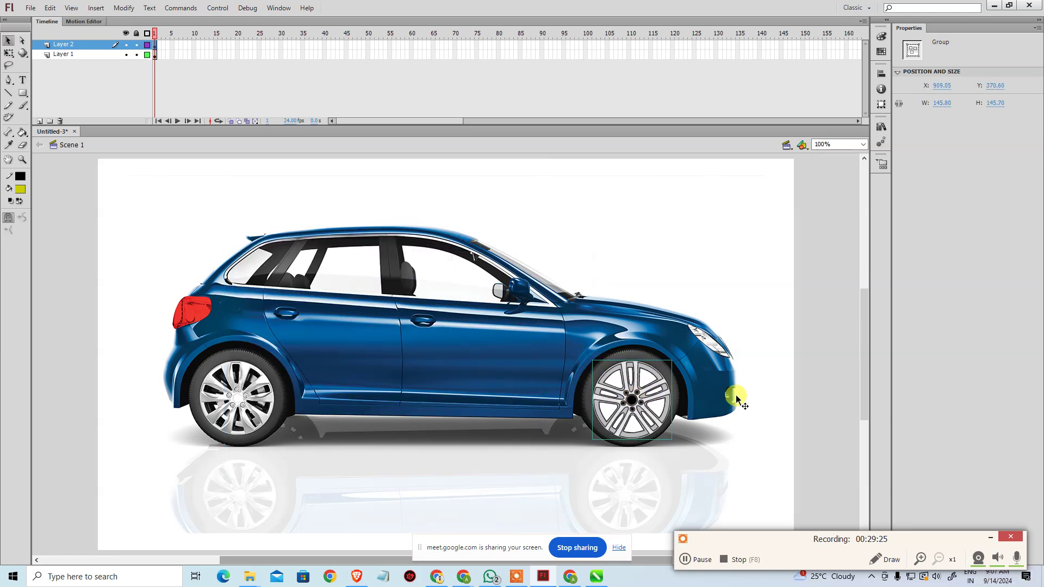
pyautogui.click(778, 299)
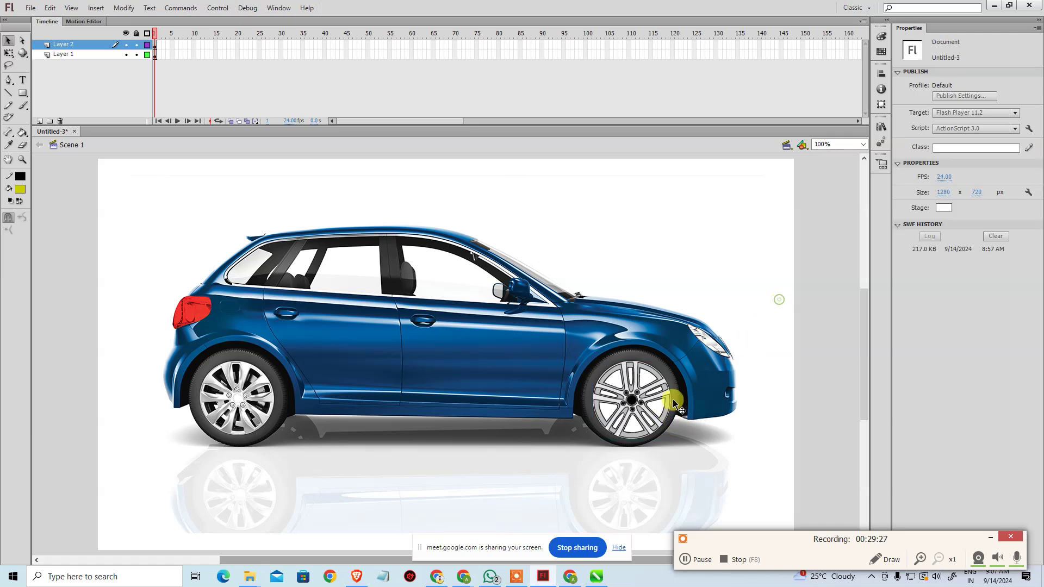
# - Scale the rim on the front wheel down to about 138.5 px across
pyautogui.click(660, 398)
pyautogui.hotkey('ctrl', 'alt', 's')
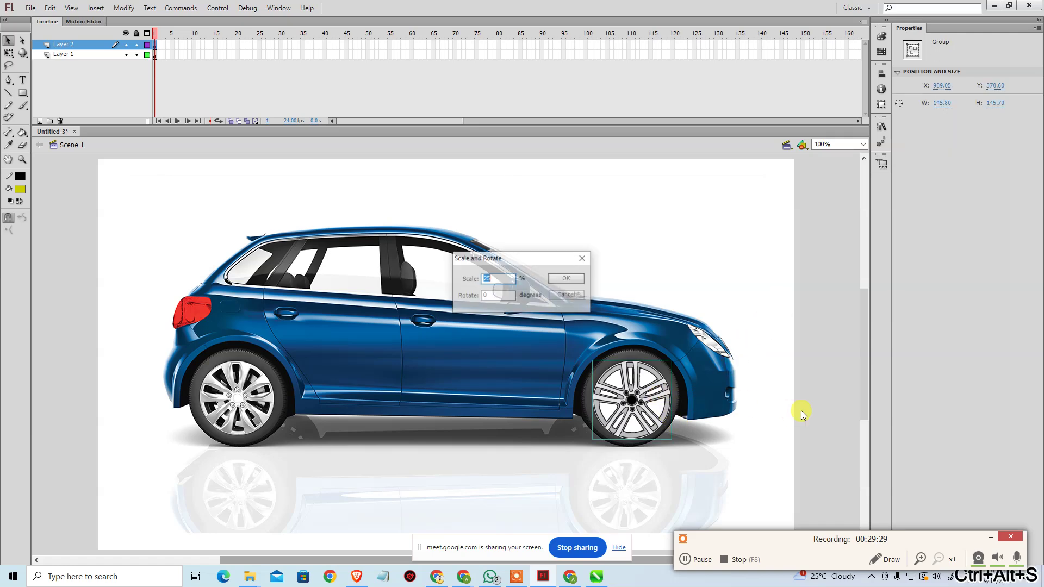
pyautogui.write('26')
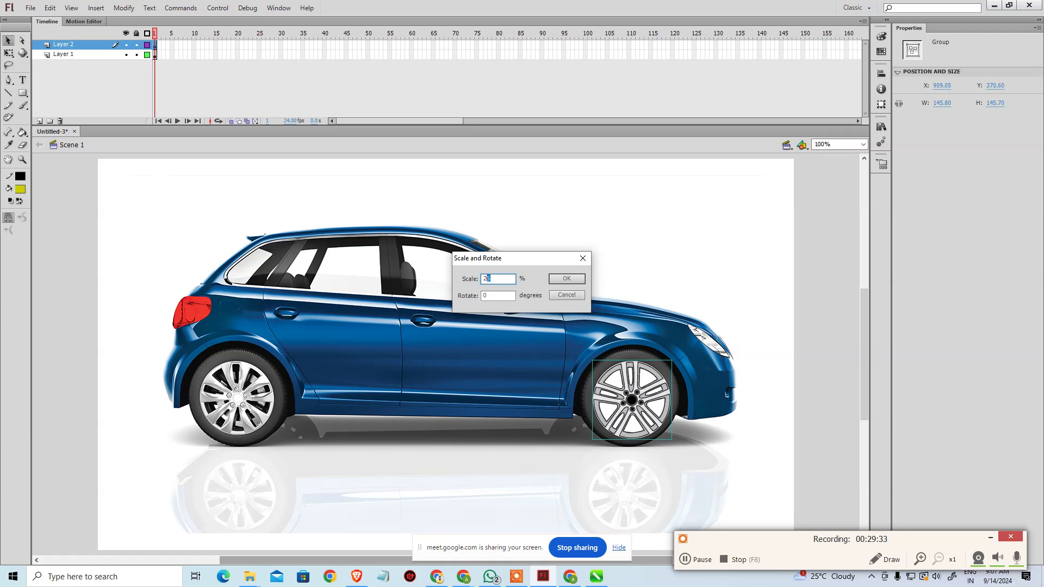
pyautogui.press('Return')
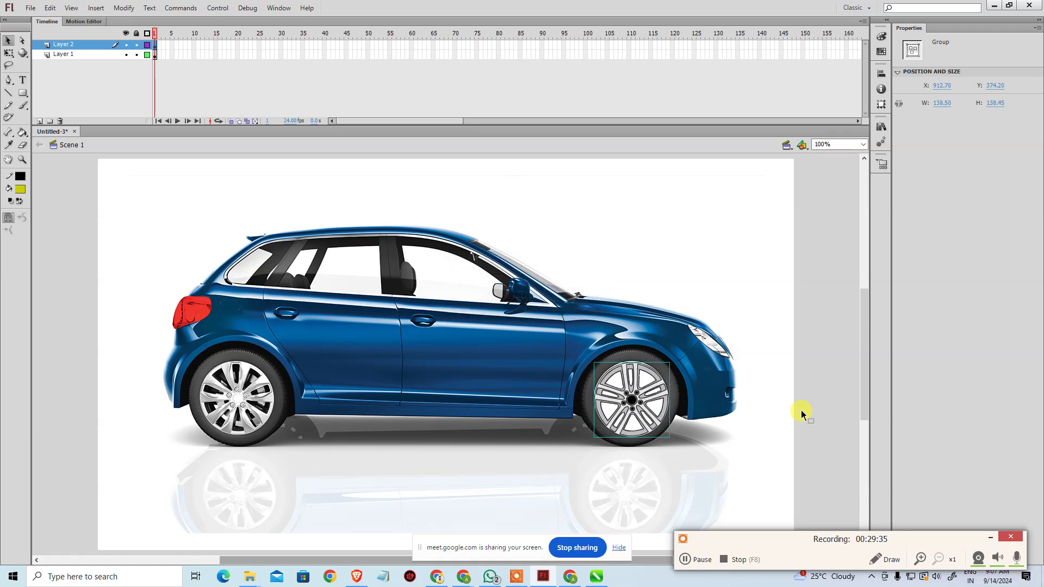
pyautogui.hotkey('ctrl', 'shift', 'a')
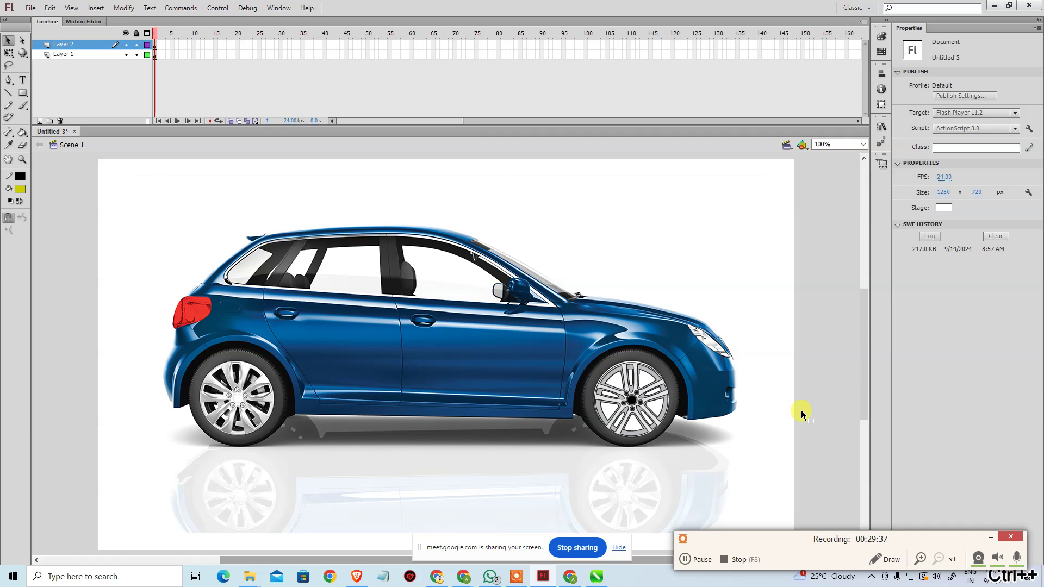
# - Nudge the front rim to about X 911.2, Y 371.7 so it sits centred in the tyre
pyautogui.hotkey('ctrl', '=')
pyautogui.moveTo(801, 409); pyautogui.dragTo(487, 426)
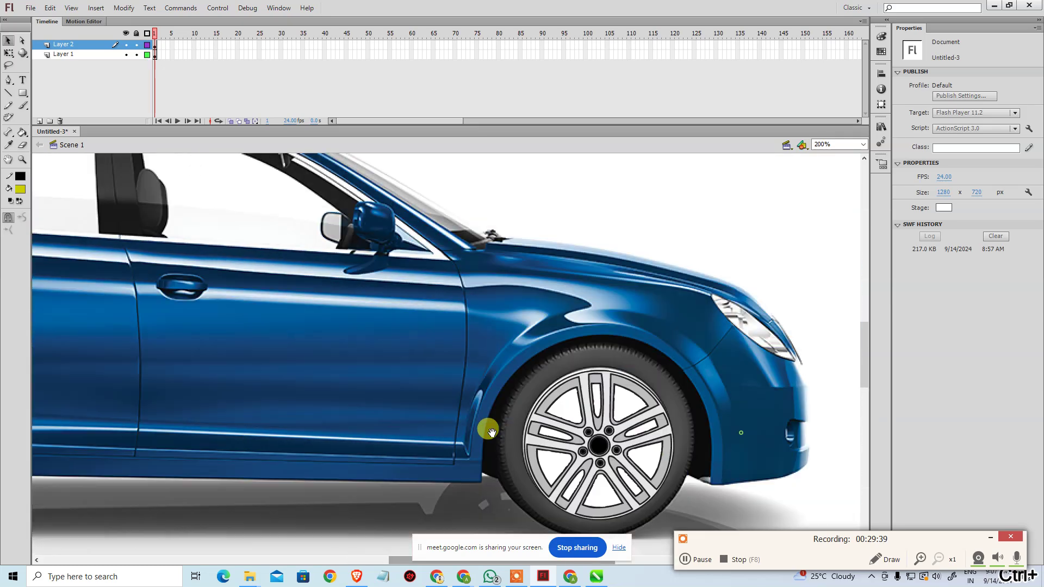
pyautogui.click(587, 449)
pyautogui.press('Up')
pyautogui.press('Up')
pyautogui.press('Up')
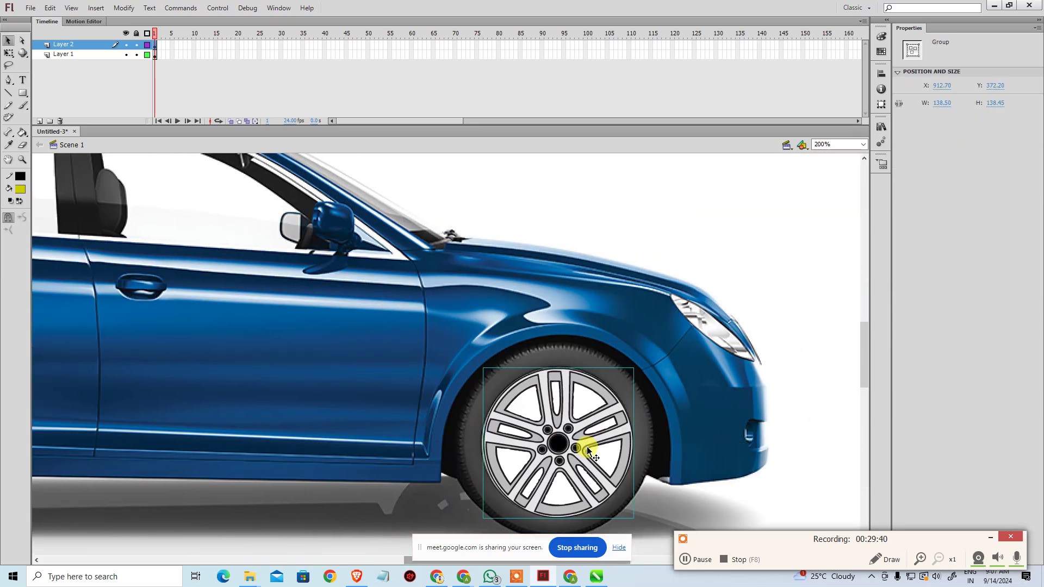
pyautogui.press('Left')
pyautogui.press('Left')
pyautogui.press('Left')
pyautogui.press('Left')
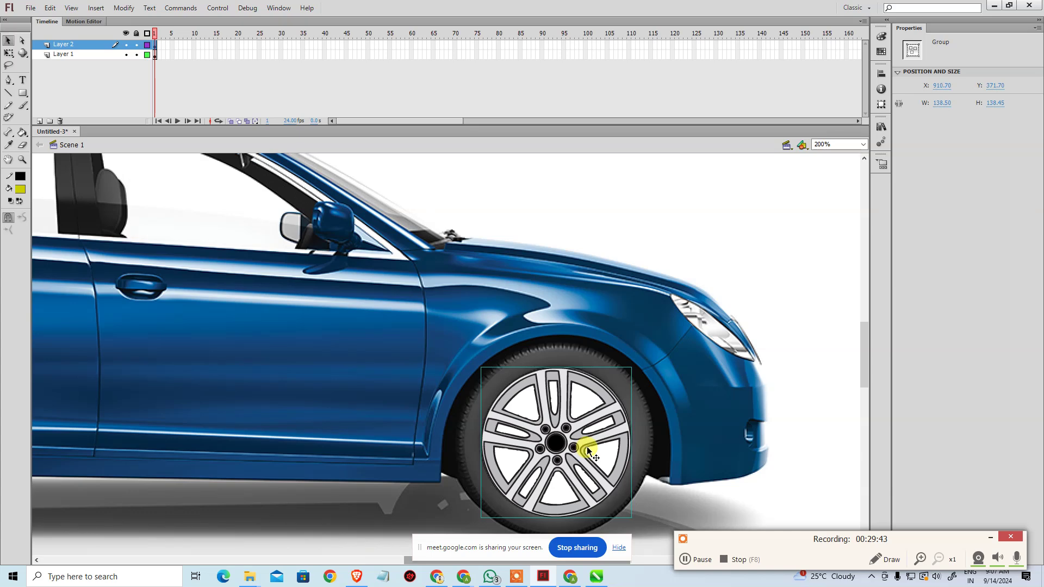
pyautogui.press('Right')
# - Scale the front rim to 101% and nudge it to X 910, Y 370
pyautogui.hotkey('ctrl', 'alt', 's')
pyautogui.write('101')
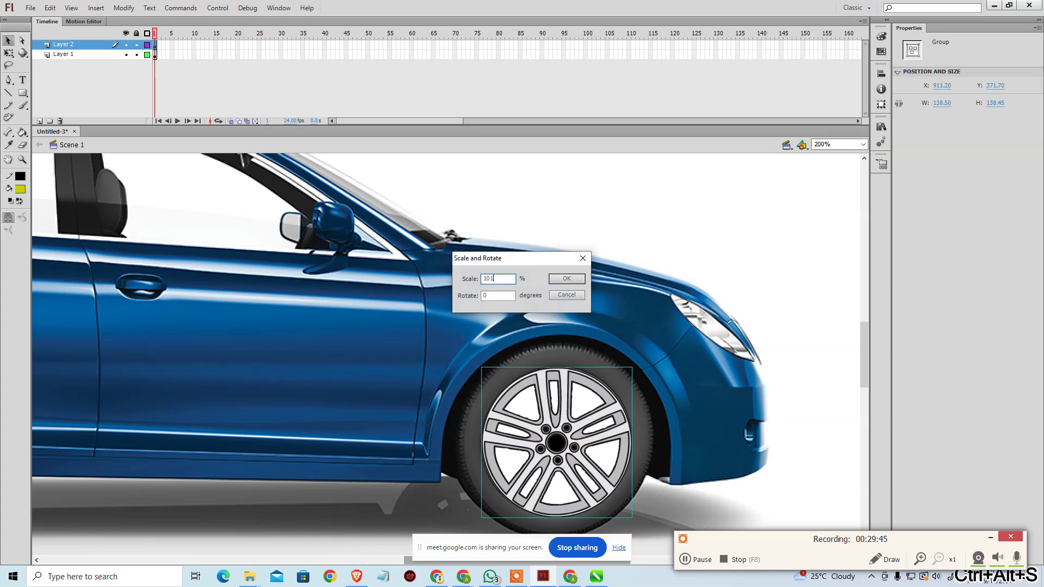
pyautogui.press('Return')
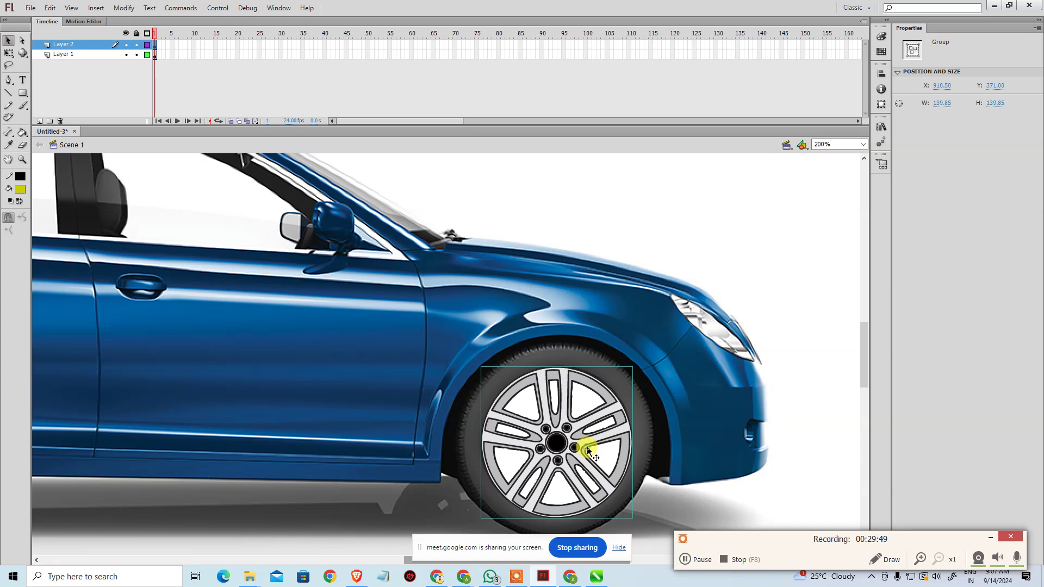
pyautogui.press('Up')
pyautogui.press('Up')
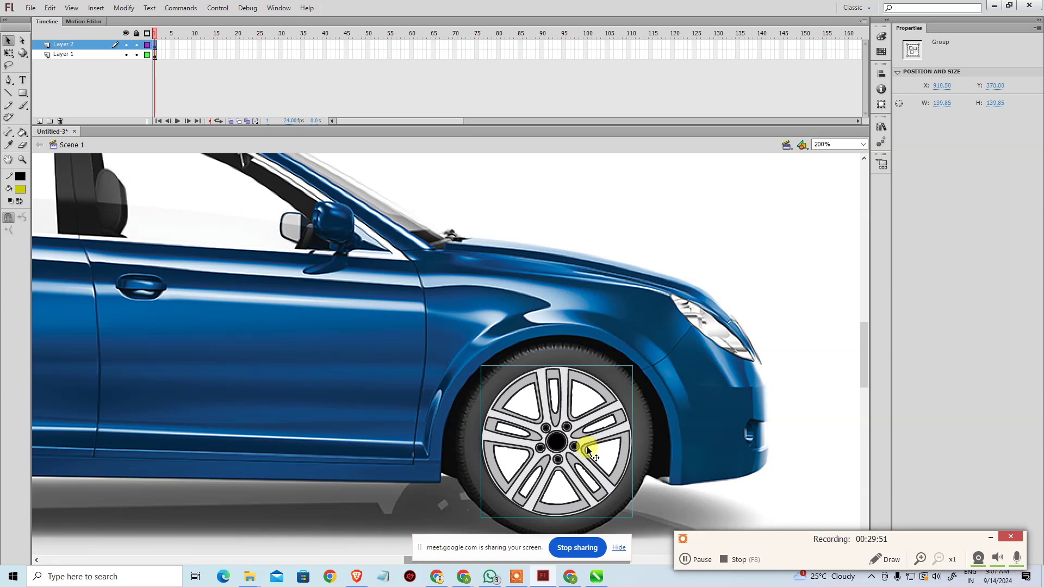
pyautogui.press('Left')
# - Scale the front rim to 102% to fill the tyre opening, and clear the selection
pyautogui.hotkey('ctrl', 'alt', 's')
pyautogui.write('1')
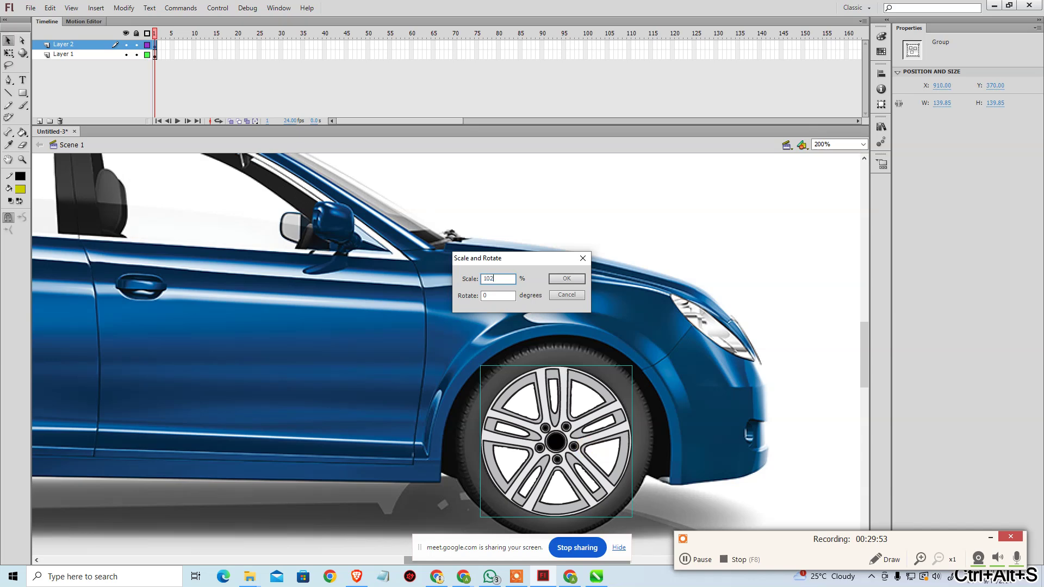
pyautogui.press('Return')
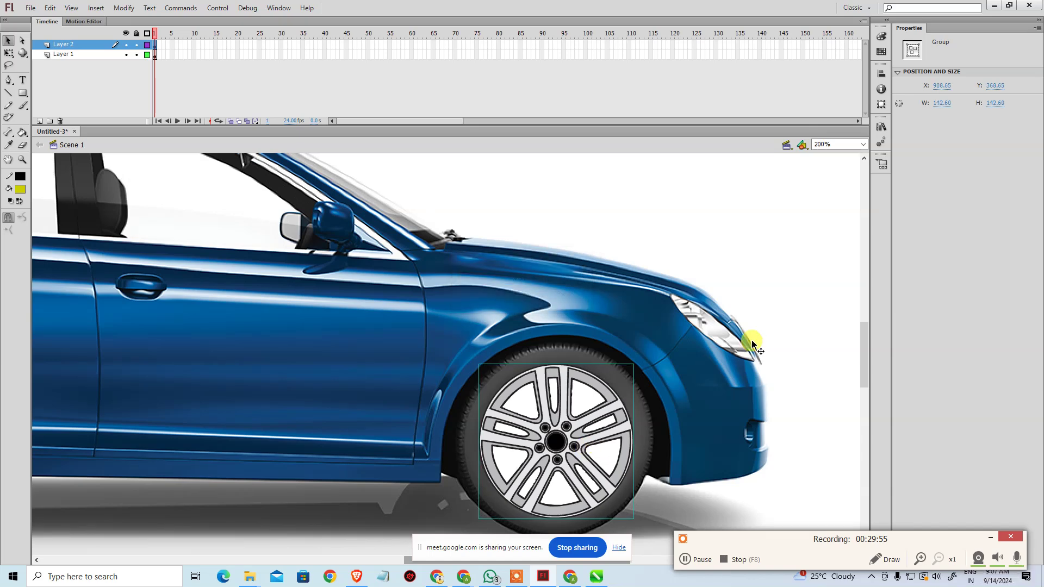
pyautogui.click(803, 312)
# - Fine-tune the front rim's position with small nudges, settling it at about X 908.65, Y 367.65
pyautogui.click(569, 426)
pyautogui.press('Left')
pyautogui.press('Left')
pyautogui.press('Left')
pyautogui.press('Left')
pyautogui.press('Left')
pyautogui.press('Left')
pyautogui.press('Left')
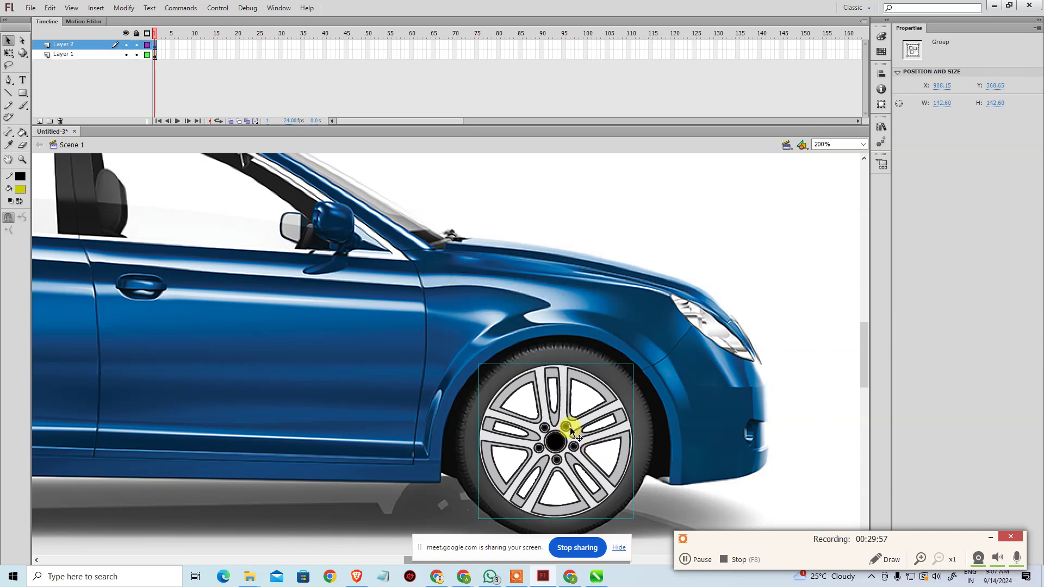
pyautogui.press('Right')
pyautogui.press('Right')
pyautogui.press('Right')
pyautogui.press('Right')
pyautogui.press('Right')
pyautogui.press('Right')
pyautogui.press('Right')
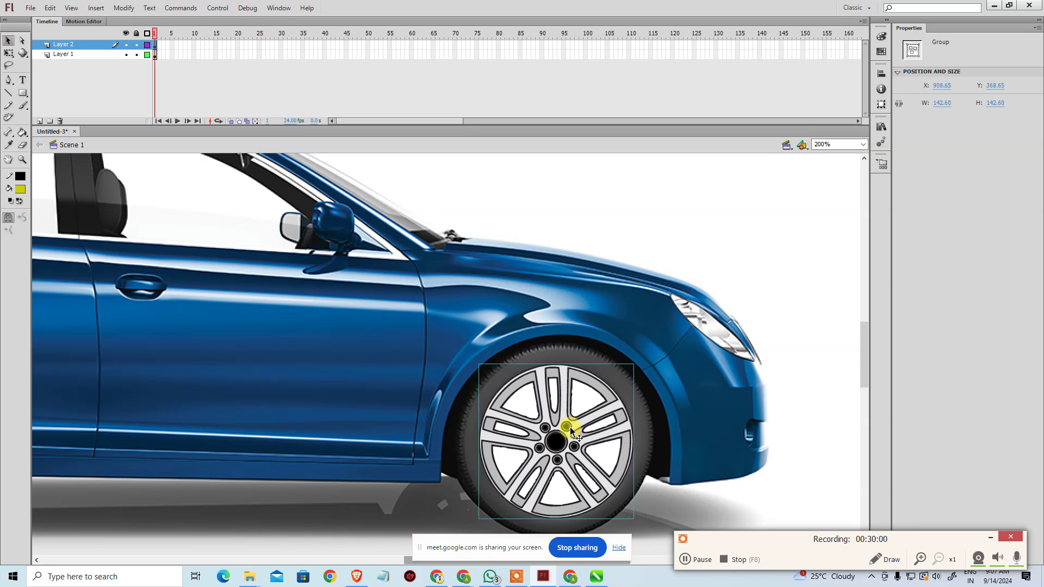
pyautogui.press('Up')
pyautogui.press('Up')
pyautogui.press('Up')
pyautogui.press('Up')
pyautogui.press('Up')
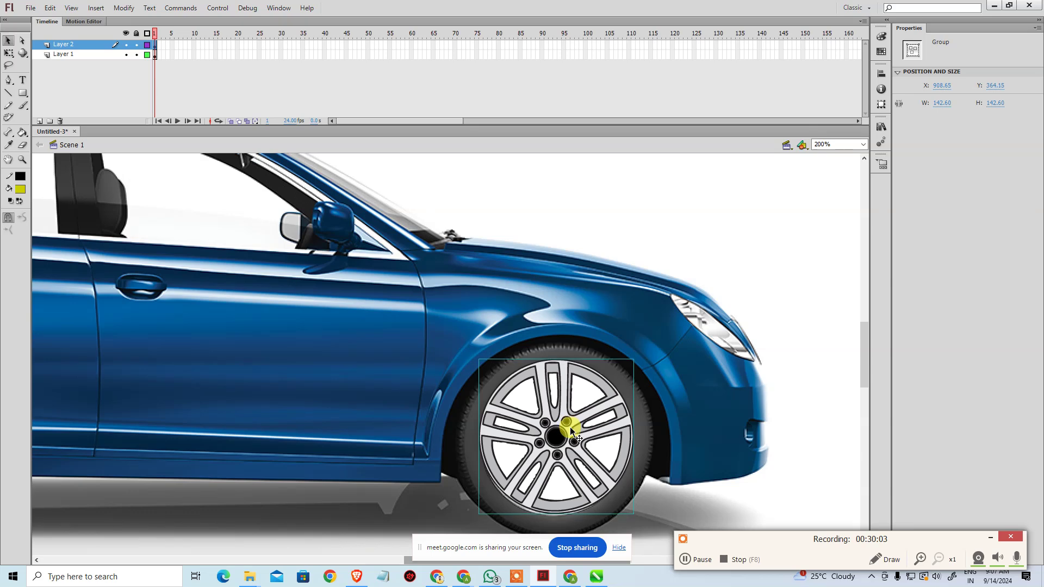
pyautogui.press('Down')
pyautogui.press('Down')
pyautogui.press('Down')
pyautogui.press('Down')
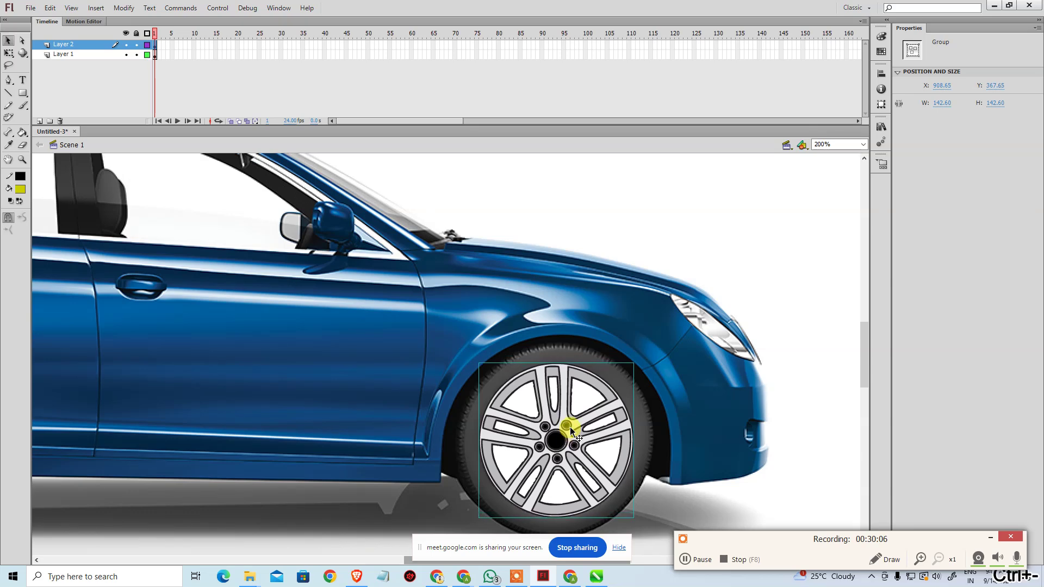
# - Place a copy of the front rim over the car's rear wheel at about X 181.65, Y 367.65
pyautogui.hotkey('ctrl', '-')
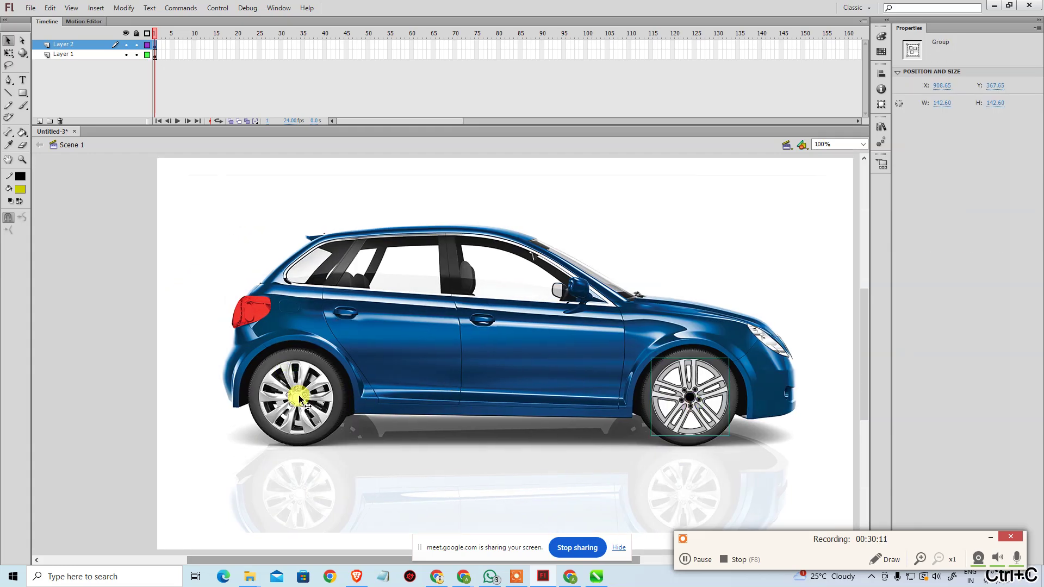
pyautogui.moveTo(688, 403); pyautogui.dragTo(297, 399)
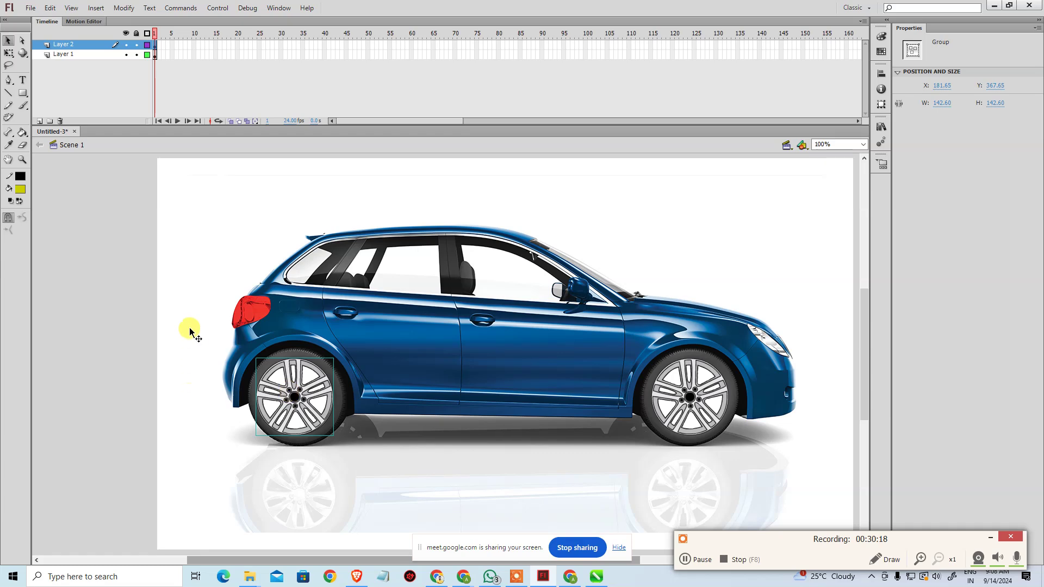
pyautogui.click(102, 365)
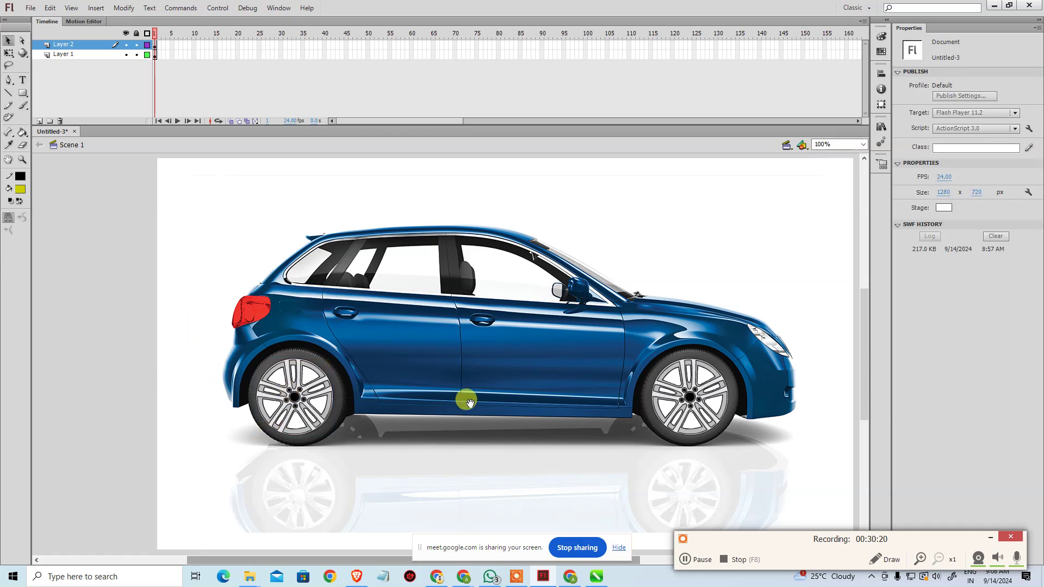
# - Cut the rear rim and paste it in place on a new layer above the front rim's layer
pyautogui.scroll(-3, 463, 401)
pyautogui.hscroll(-1, 464, 401)
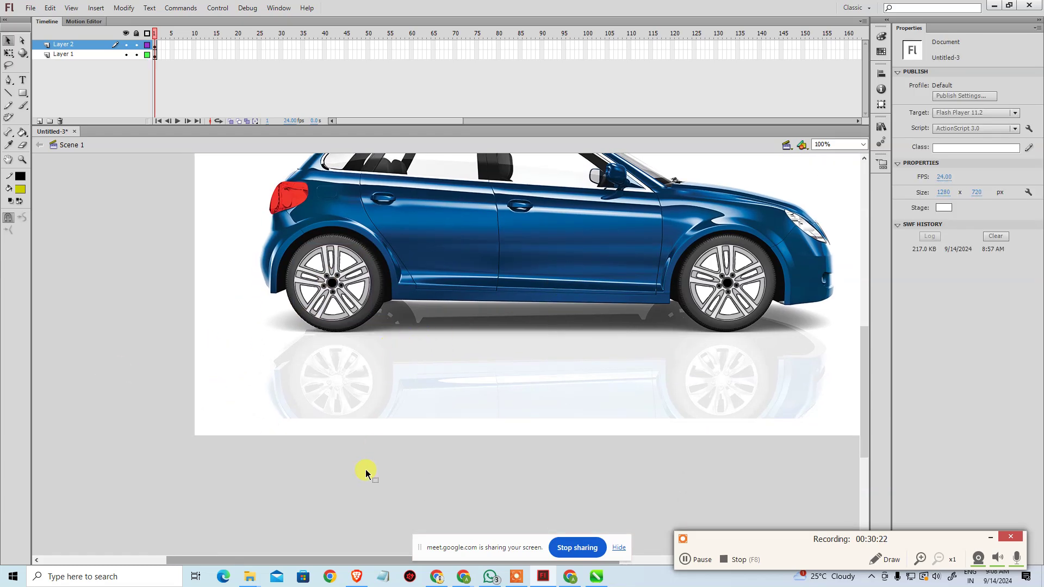
pyautogui.click(344, 294)
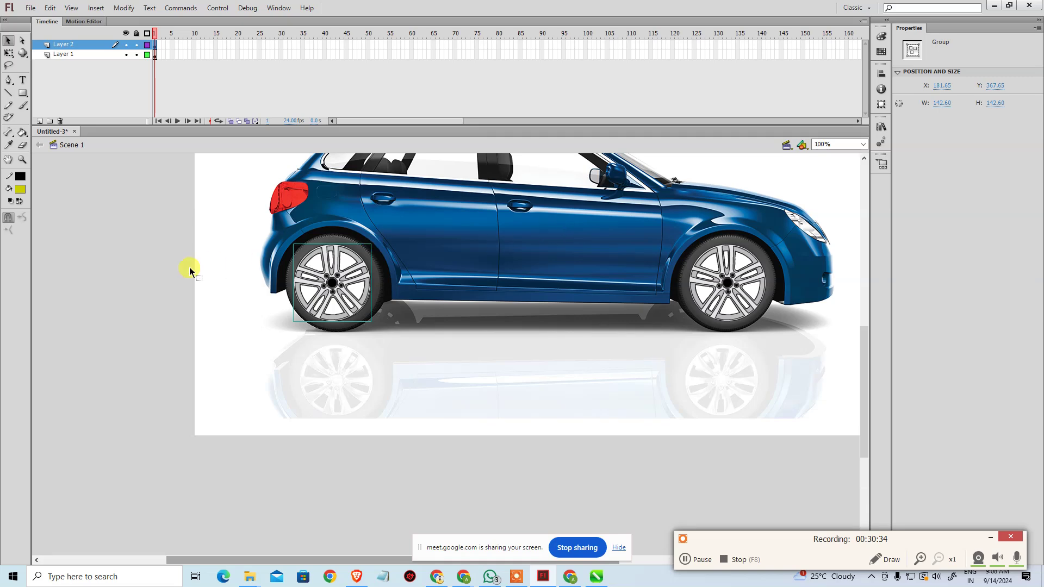
pyautogui.click(163, 278)
pyautogui.click(313, 293)
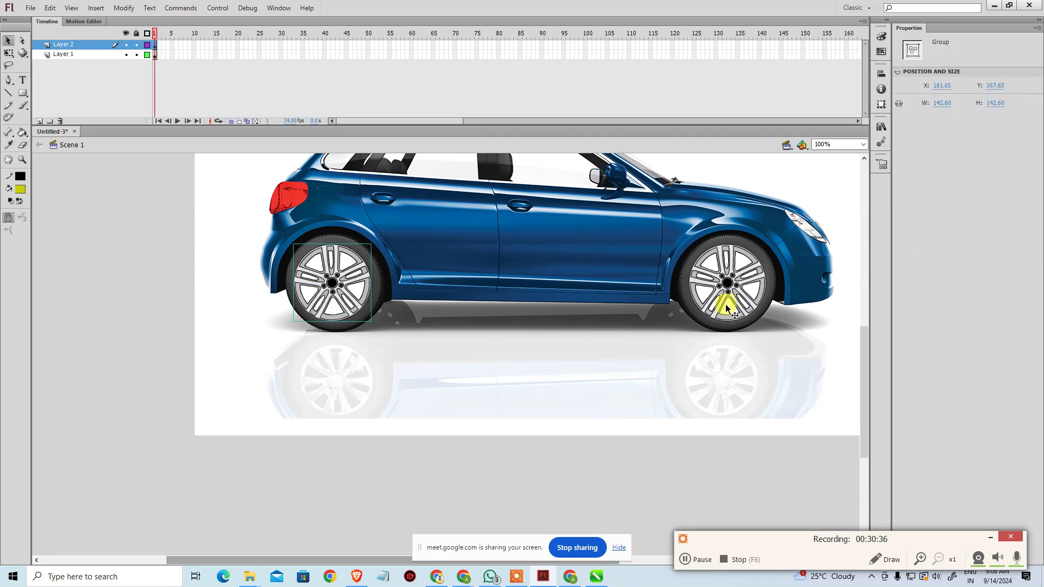
pyautogui.click(157, 342)
pyautogui.click(338, 297)
pyautogui.hotkey('ctrl', 'x')
pyautogui.click(40, 121)
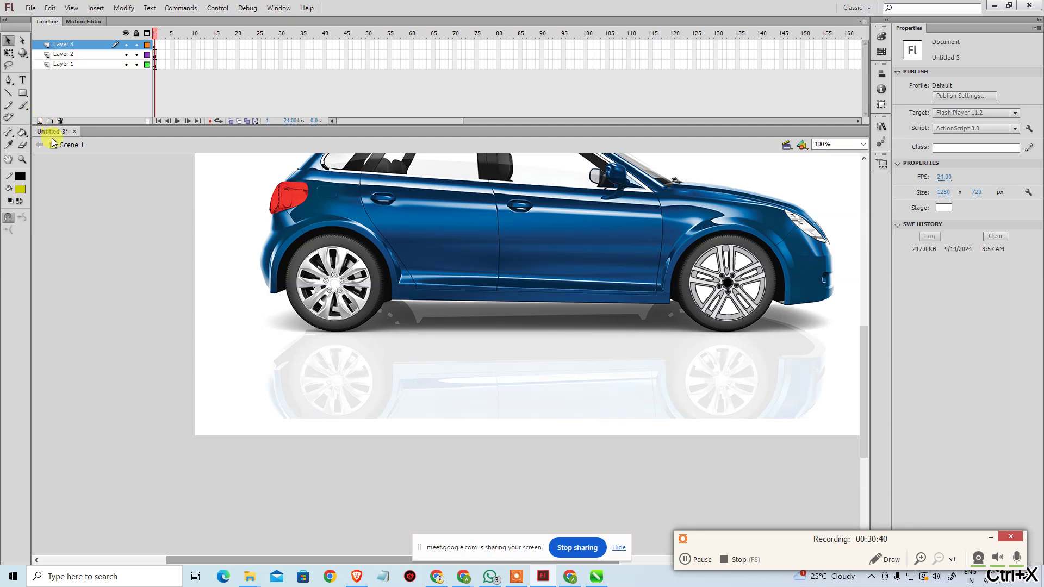
pyautogui.hotkey('ctrl', 'shift', 'v')
pyautogui.click(137, 293)
pyautogui.click(323, 293)
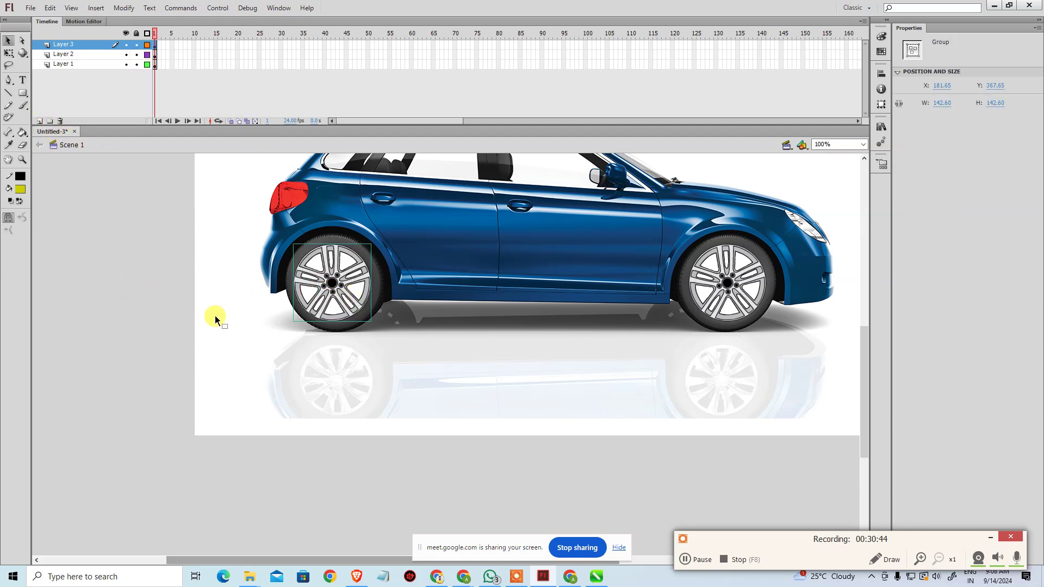
# - Place a copy of the rear rim straight below it, over the rear wheel's reflection at about Y 550.6
pyautogui.click(140, 306)
pyautogui.click(332, 285)
pyautogui.moveTo(331, 285); pyautogui.dragTo(345, 383)
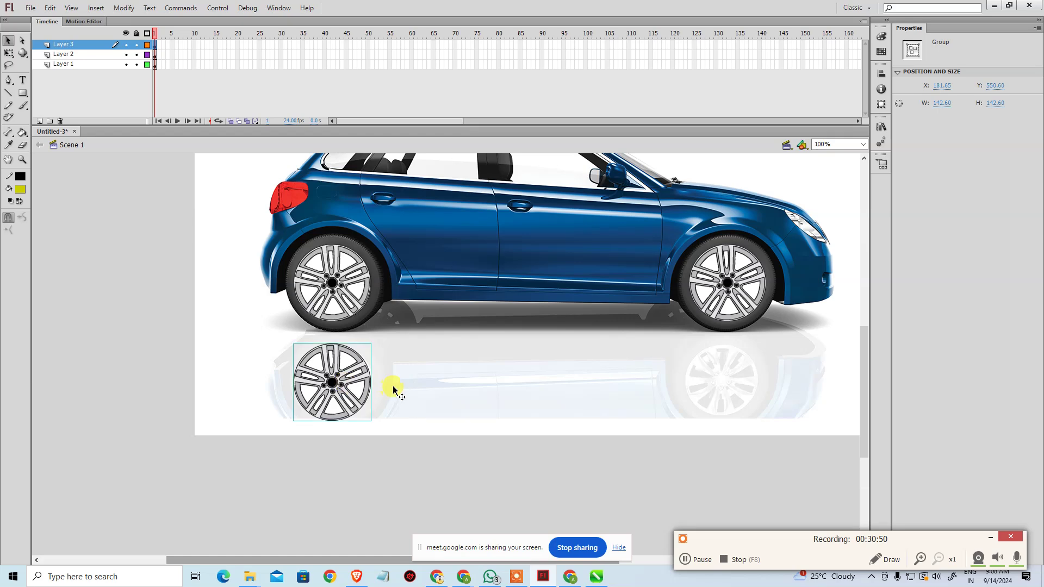
pyautogui.hotkey('shift', 'Right')
# - Scale the rim copy on the rear reflection to 95% and nudge it to about X 192.2, Y 553.15
pyautogui.hotkey('ctrl', 'alt', 's')
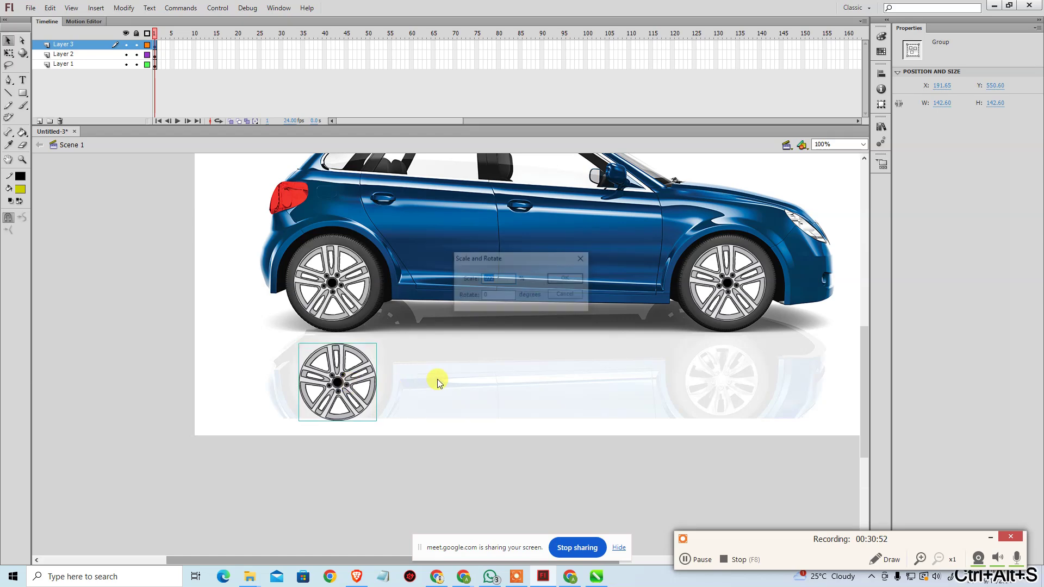
pyautogui.write('95')
pyautogui.press('Return')
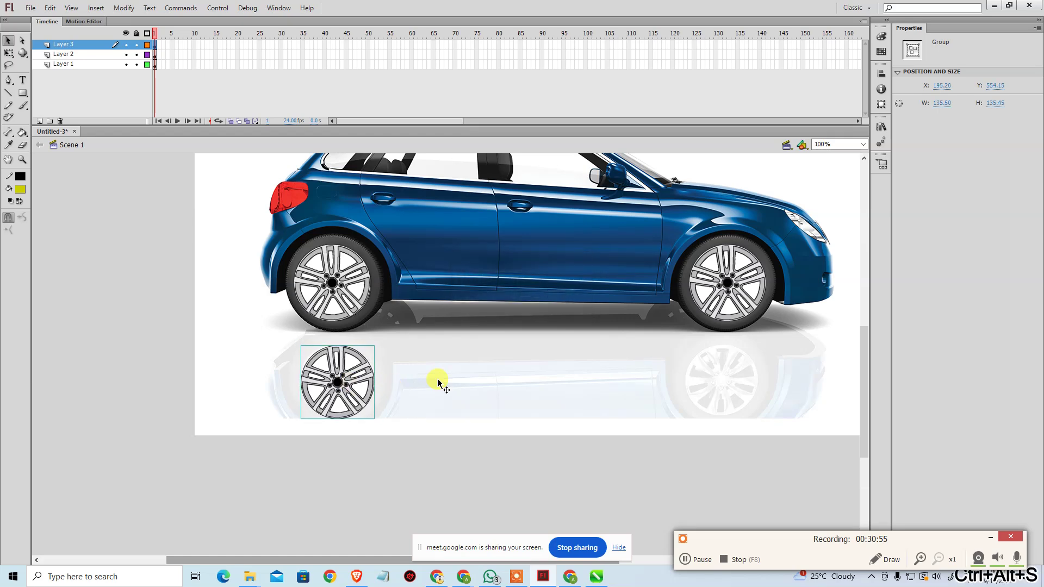
pyautogui.click(418, 381)
pyautogui.click(339, 381)
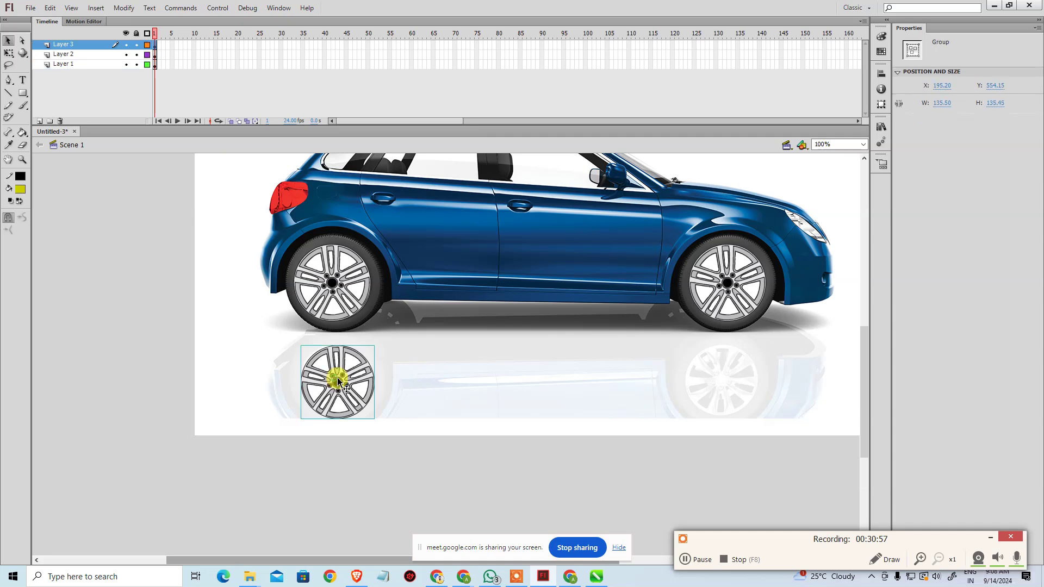
pyautogui.press('Left')
pyautogui.press('Left')
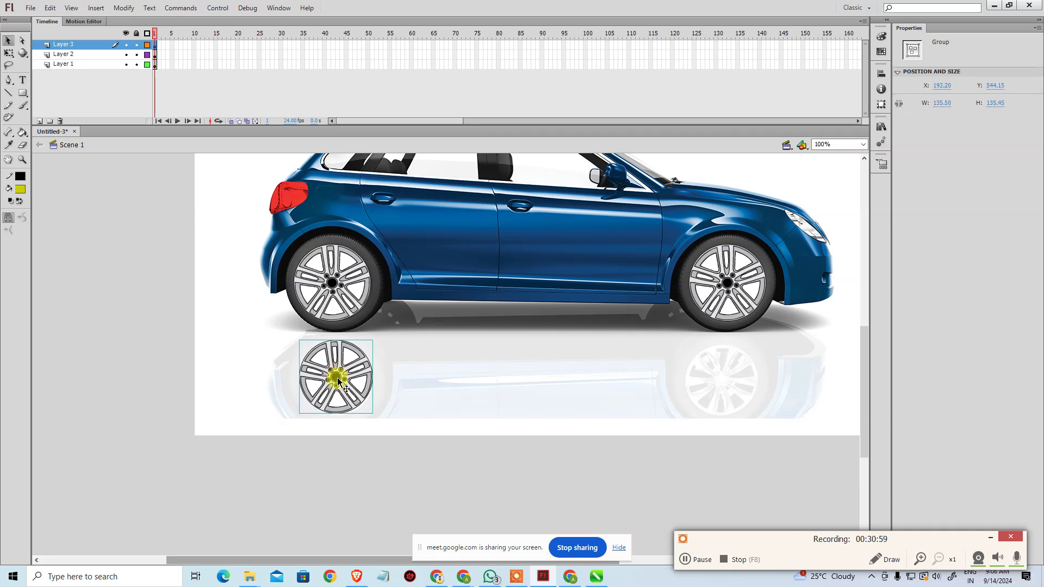
pyautogui.press('Left')
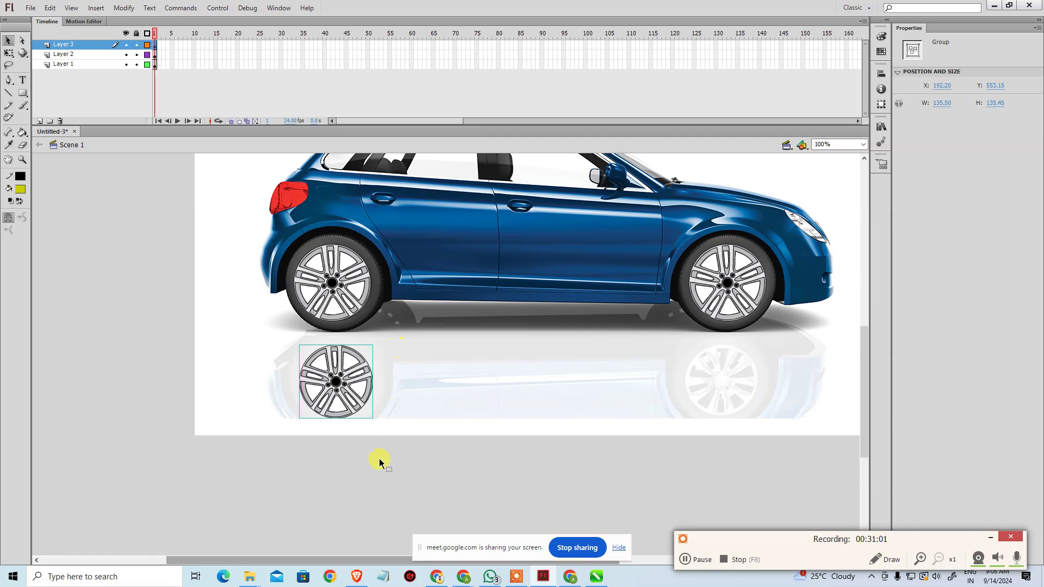
pyautogui.click(379, 476)
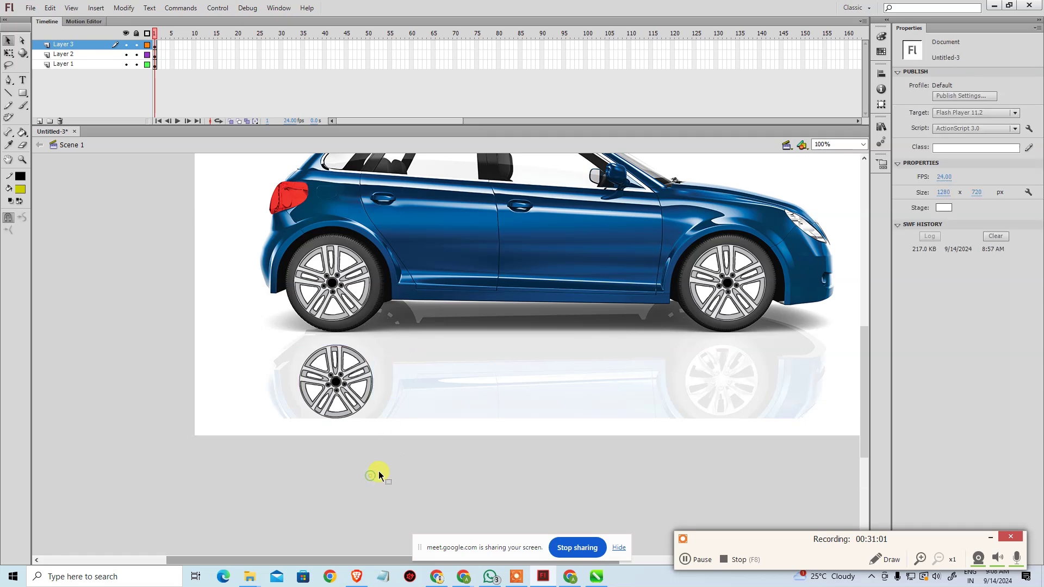
# - Scale the rim on the rear reflection by another 95% and nudge it to about X 196.55, Y 553.55
pyautogui.click(353, 401)
pyautogui.hotkey('ctrl', 'alt', 's')
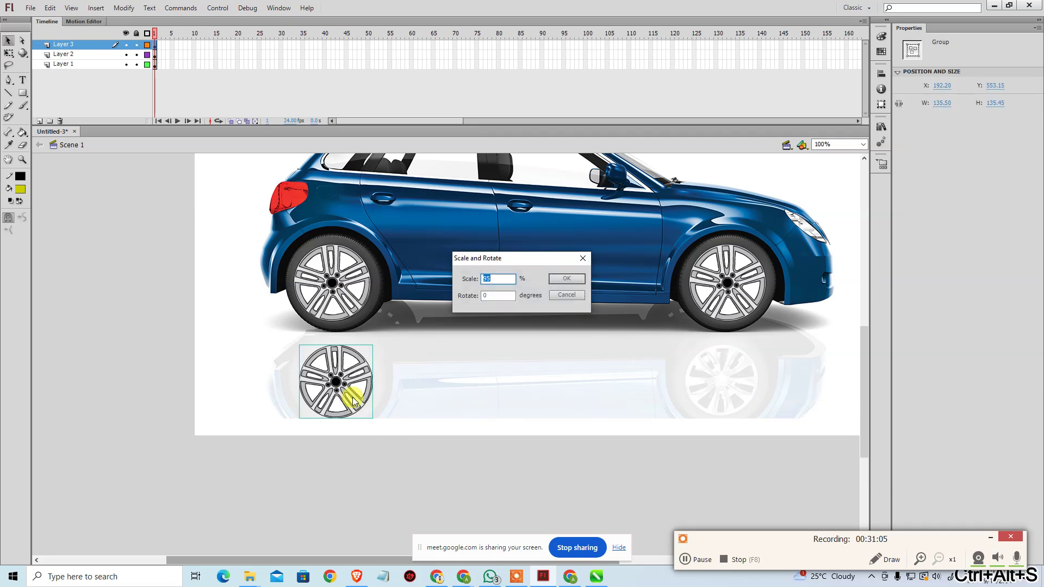
pyautogui.press('Return')
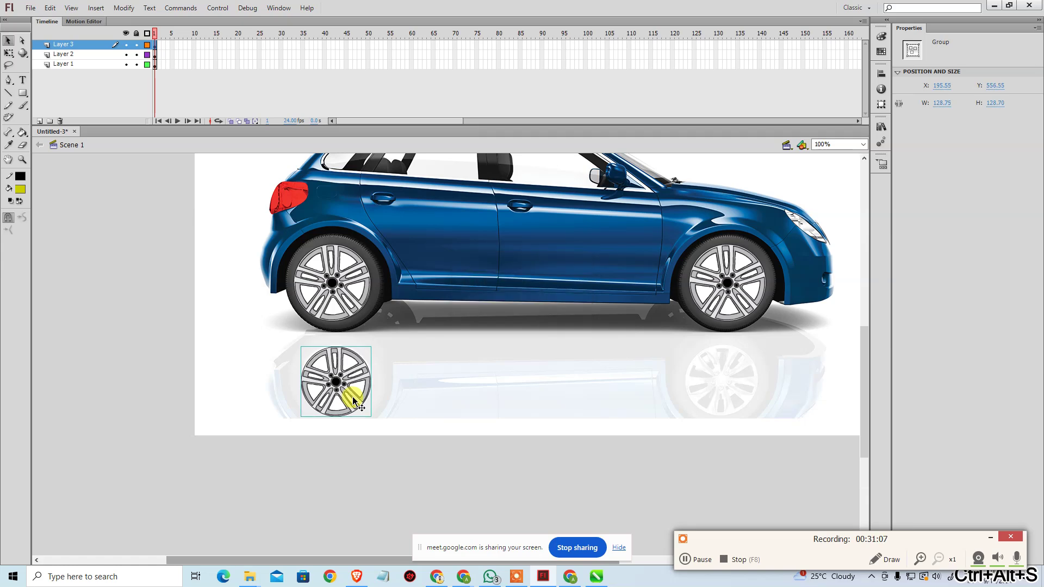
pyautogui.click(366, 407)
pyautogui.click(351, 390)
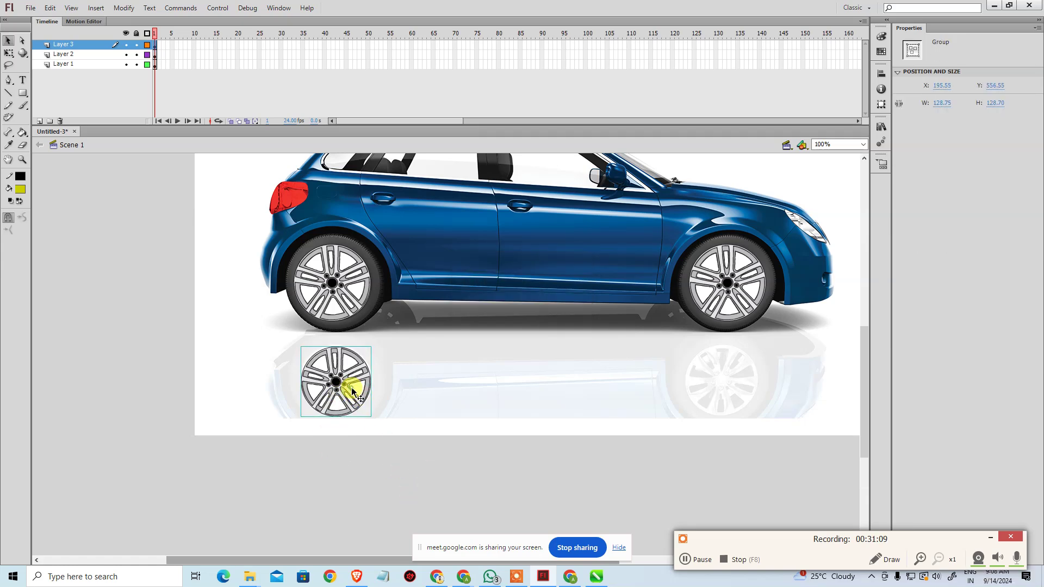
pyautogui.press('Right')
pyautogui.press('Right')
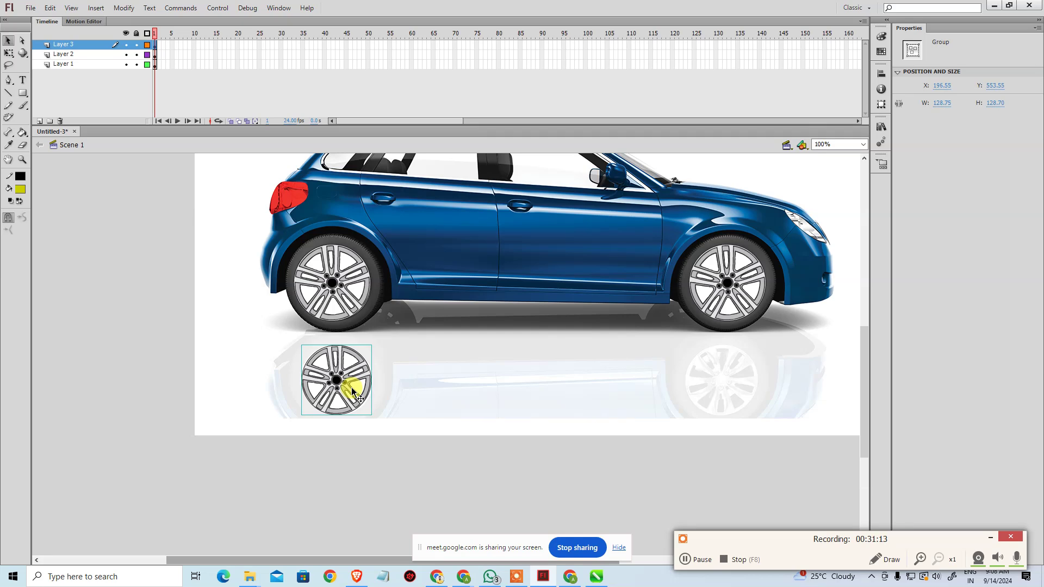
# - Scale the rear reflection rim up to 102% and deselect it
pyautogui.hotkey('ctrl', 'alt', 's')
pyautogui.write('102')
pyautogui.press('Return')
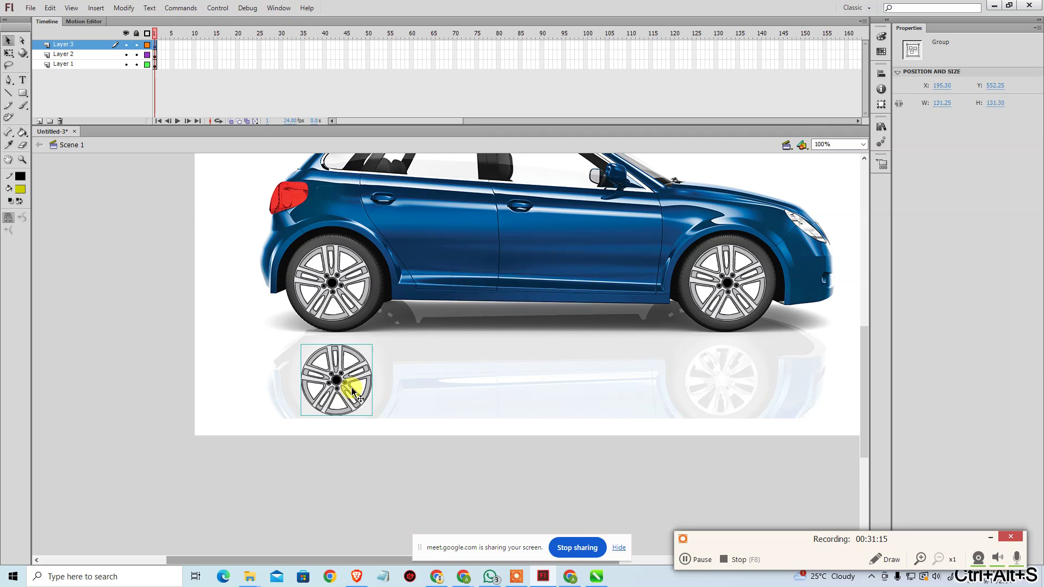
pyautogui.click(343, 459)
# - Place a copy of the rear reflection rim over the front wheel's reflection at about X 904.25, Y 552.25
pyautogui.click(338, 386)
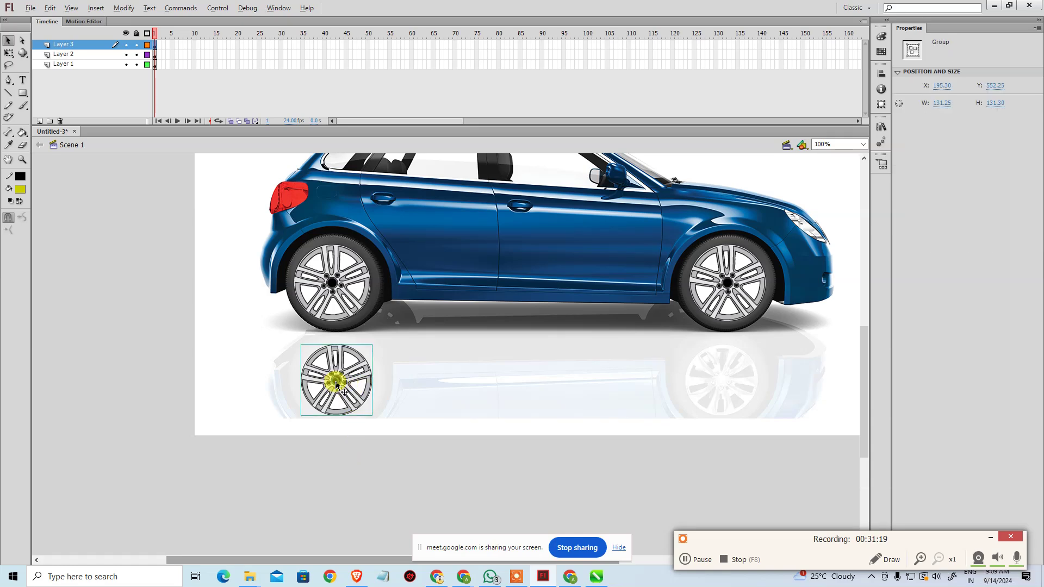
pyautogui.moveTo(336, 386); pyautogui.dragTo(719, 381)
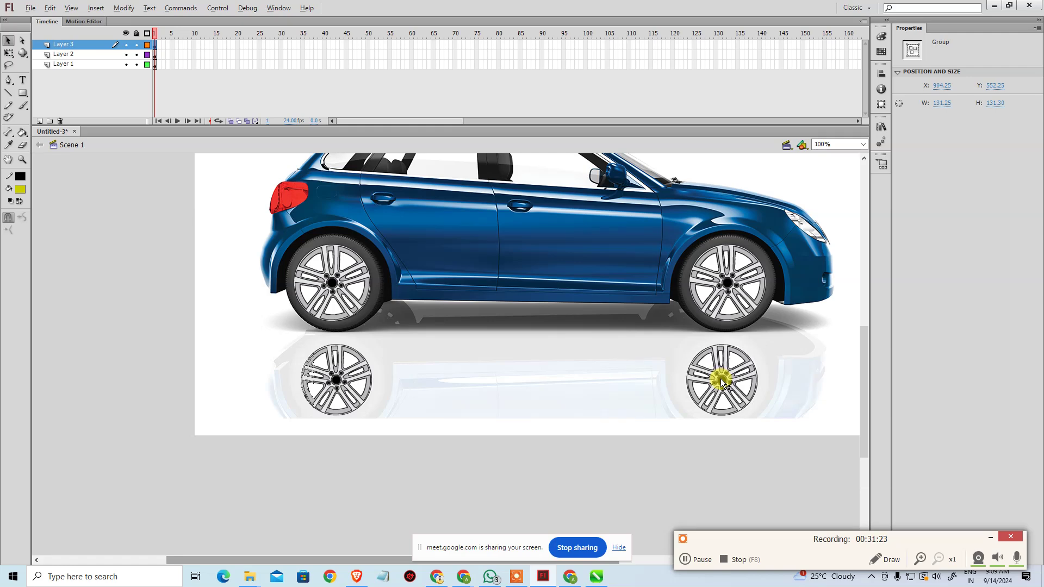
pyautogui.click(666, 481)
# - Enlarge the front reflection rim to about 132.6 px wide and nudge it to about X 902.6, Y 551.6
pyautogui.click(718, 402)
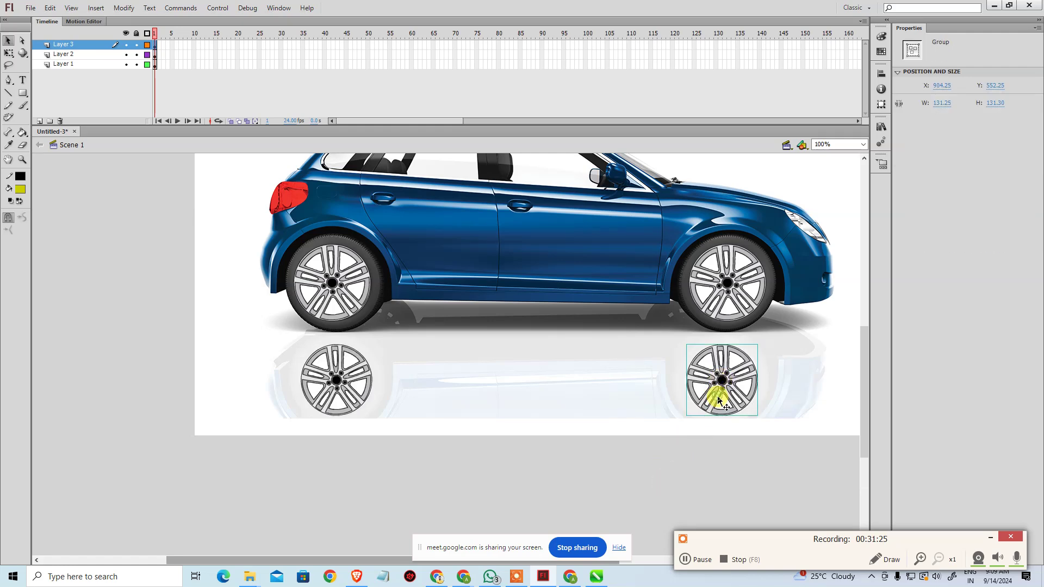
pyautogui.hotkey('ctrl', 'alt', 's')
pyautogui.write('0')
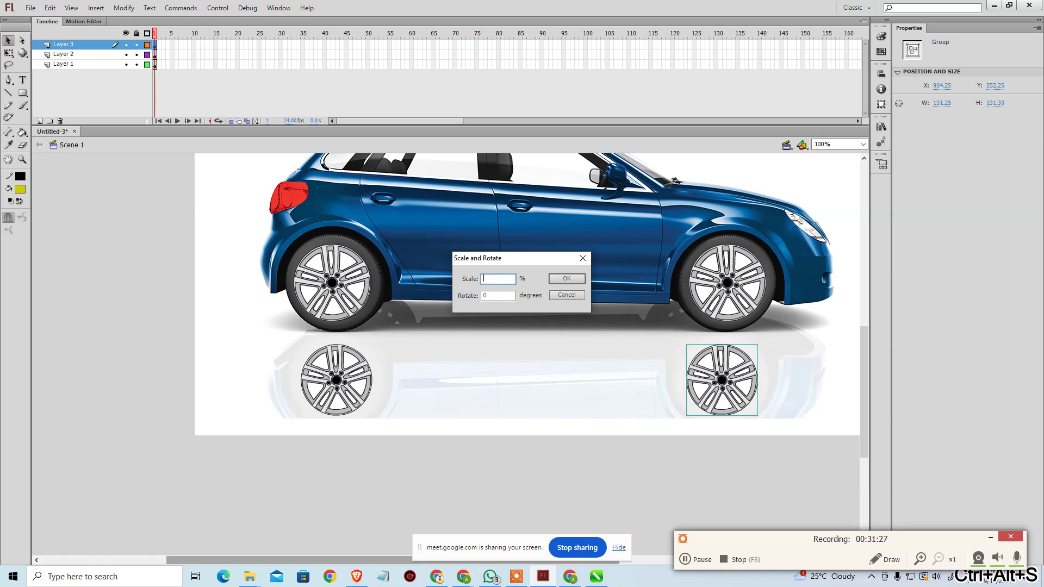
pyautogui.write('10')
pyautogui.press('Return')
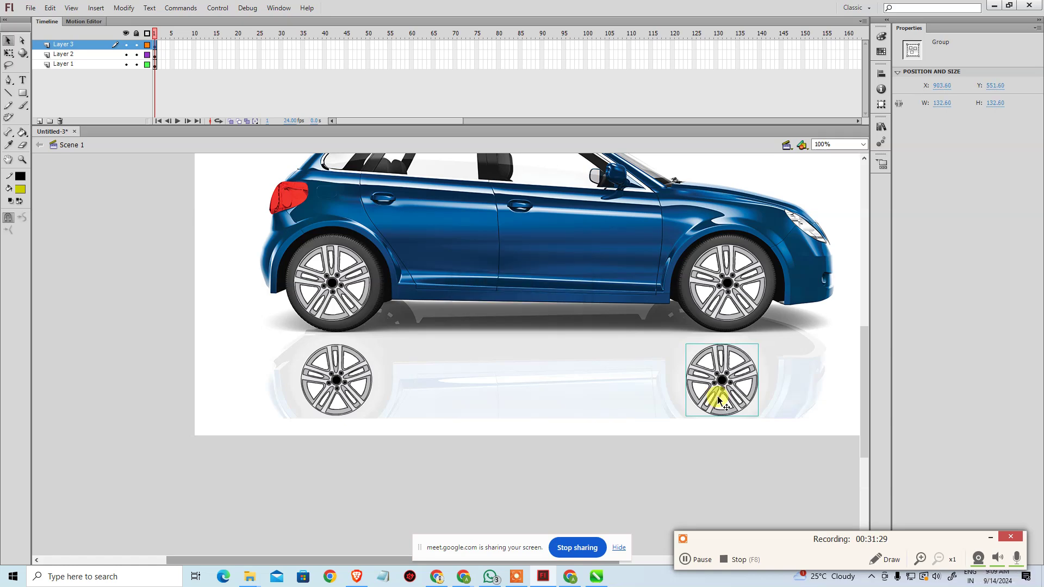
pyautogui.press('Left')
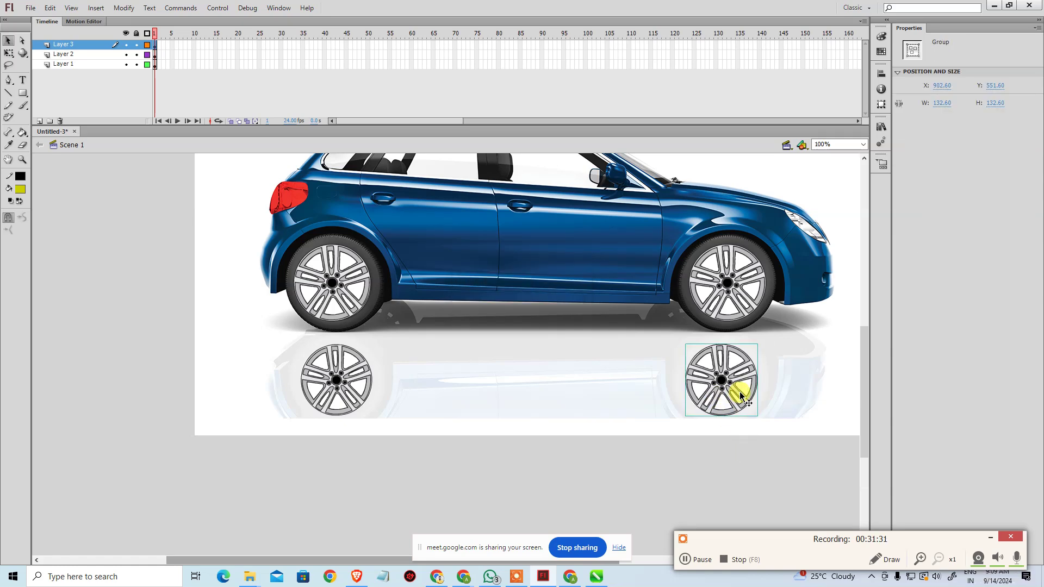
pyautogui.click(990, 538)
pyautogui.click(644, 489)
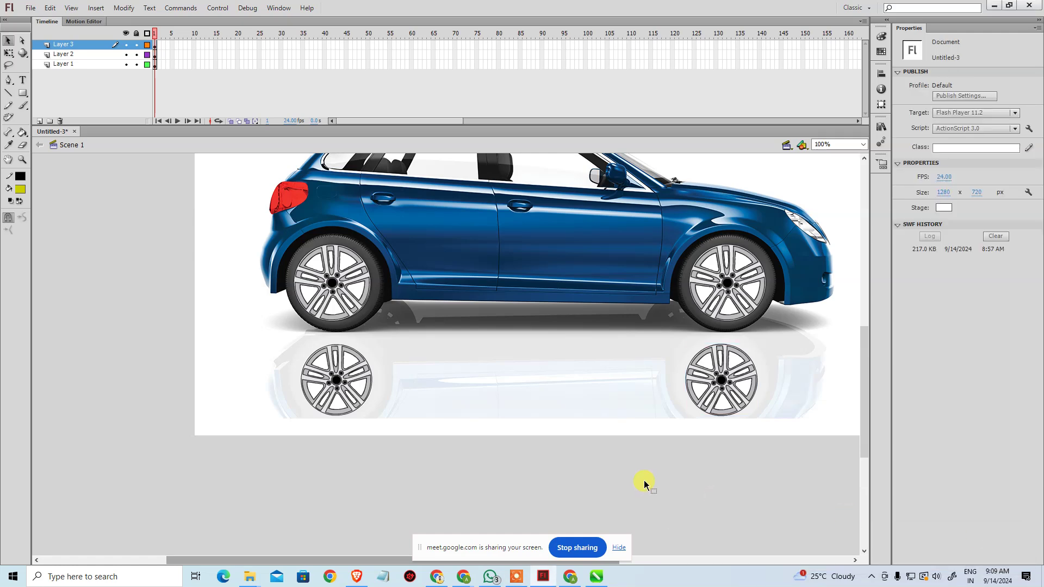
# - Cut the front reflection rim and paste it in place on a new layer above Layer 3
pyautogui.click(761, 372)
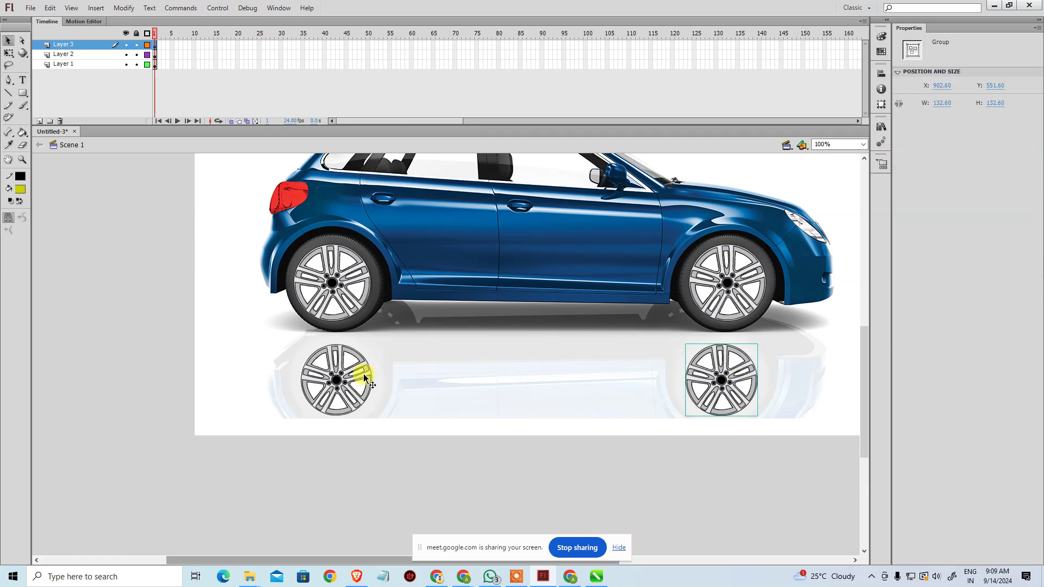
pyautogui.hotkey('ctrl', 'x')
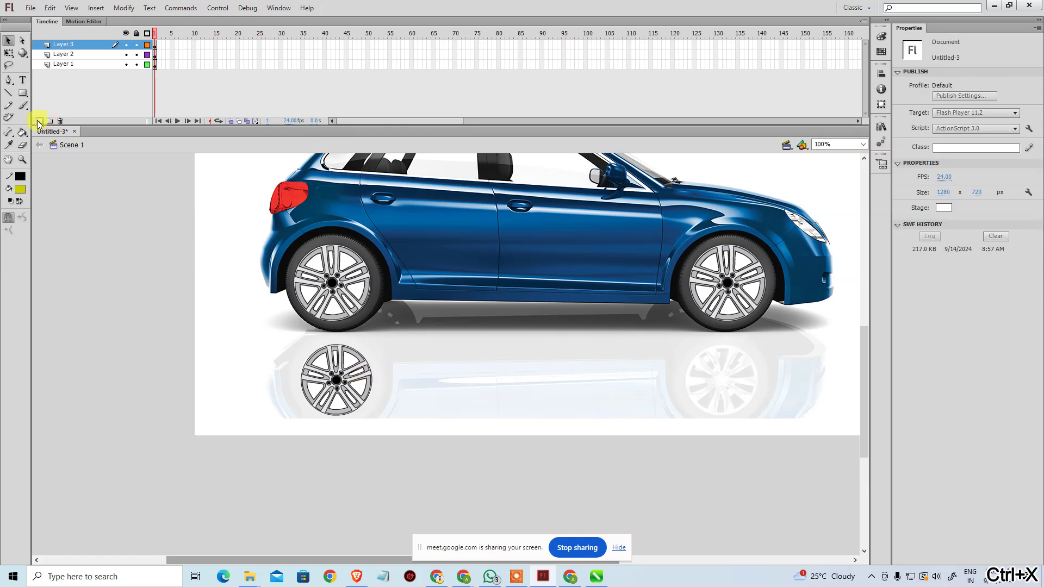
pyautogui.click(39, 121)
pyautogui.hotkey('ctrl', 'shift', 'v')
# - Cut the rear reflection rim and paste it in place on another new layer directly above Layer 3
pyautogui.click(332, 374)
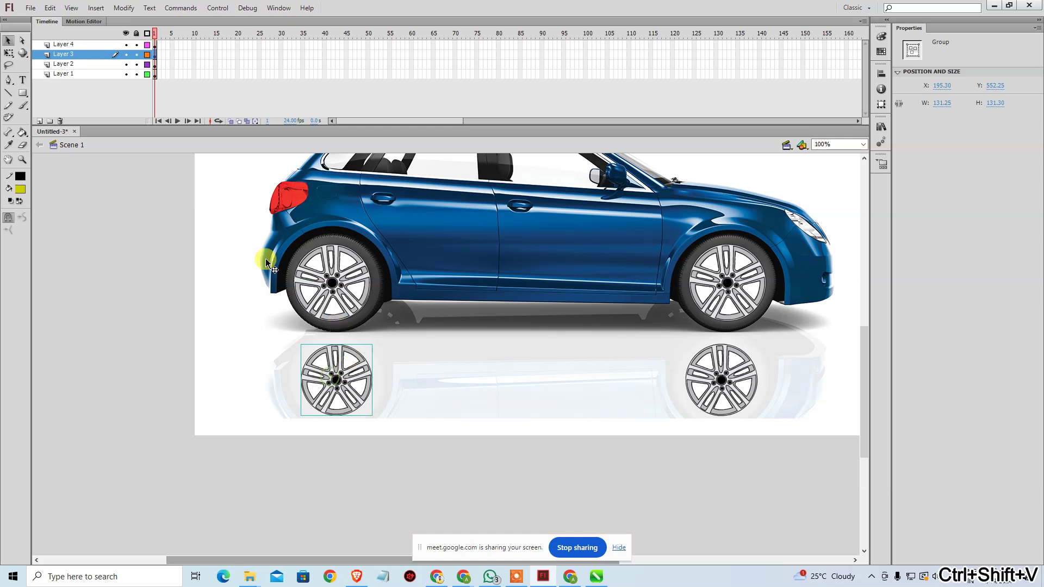
pyautogui.hotkey('ctrl', 'x')
pyautogui.click(40, 121)
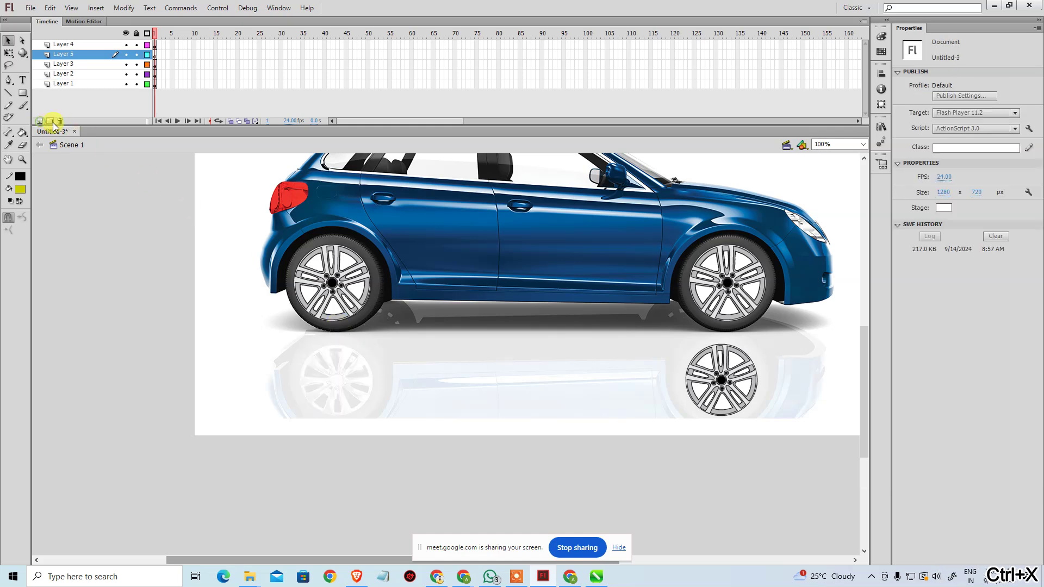
pyautogui.hotkey('ctrl', 'shift', 'v')
pyautogui.click(158, 339)
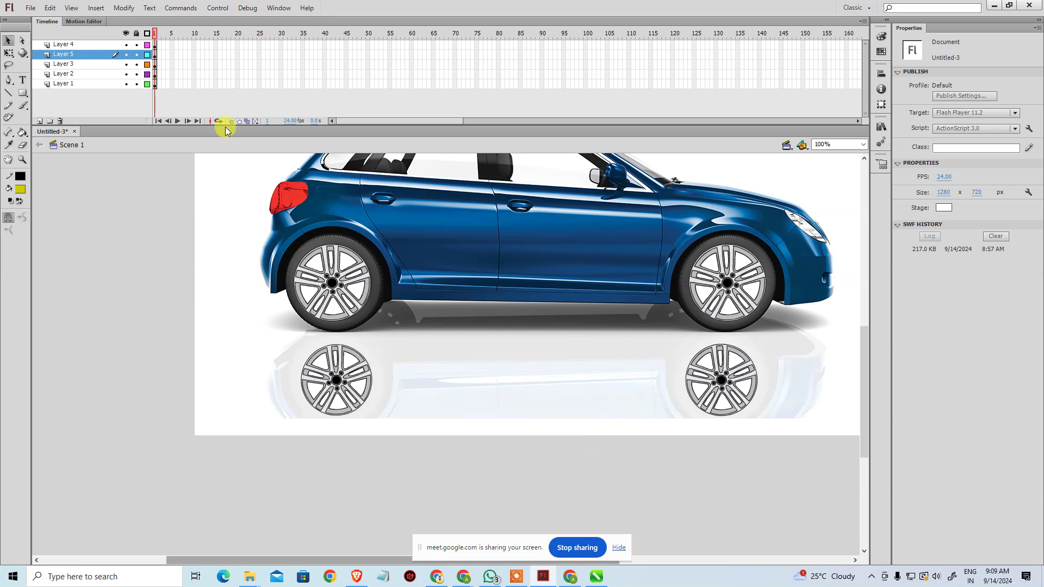
# - Rename Layer 4 as Front Shadow and Layer 5 as Rear Shadow
pyautogui.click(74, 44)
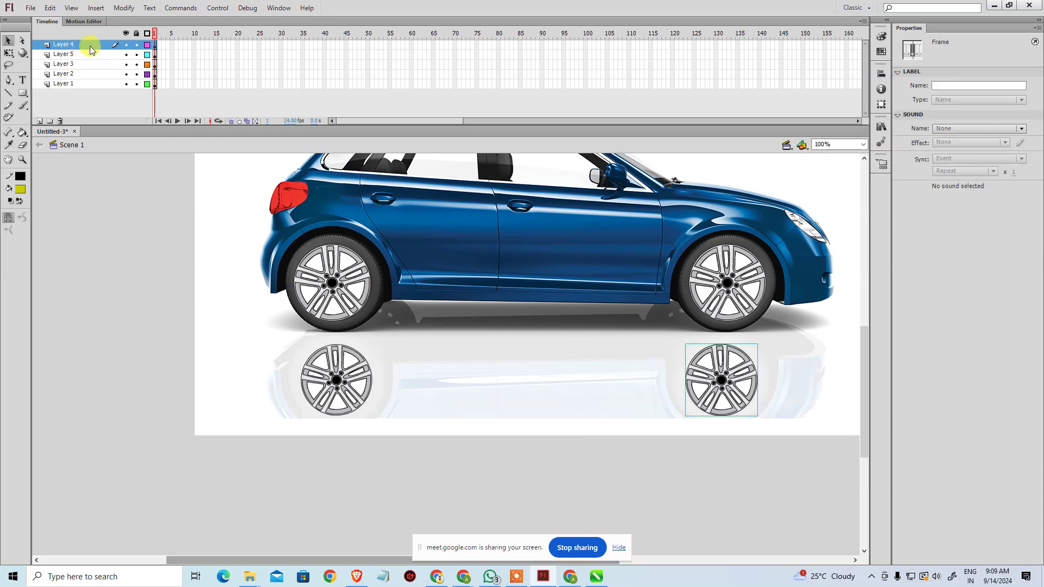
pyautogui.doubleClick(89, 46)
pyautogui.write('Front Shadow')
pyautogui.click(83, 54)
pyautogui.doubleClick(83, 55)
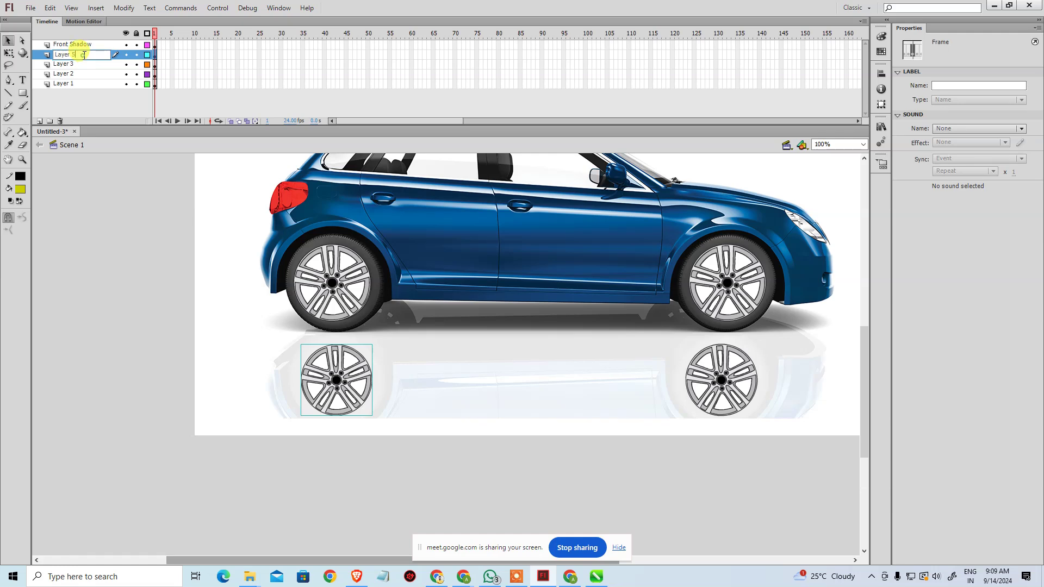
pyautogui.write('Rear Shadow')
pyautogui.press('Return')
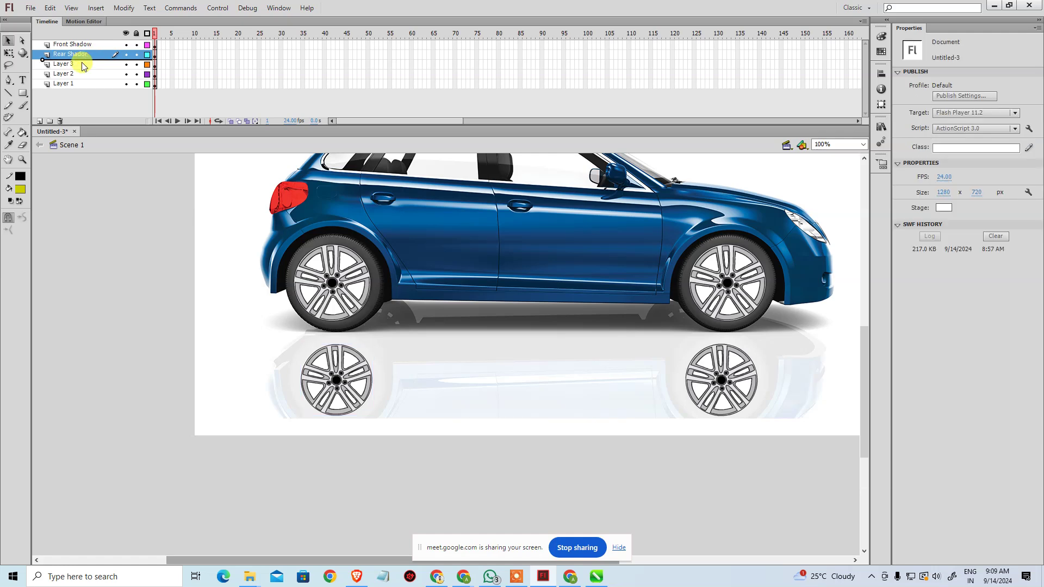
pyautogui.click(87, 57)
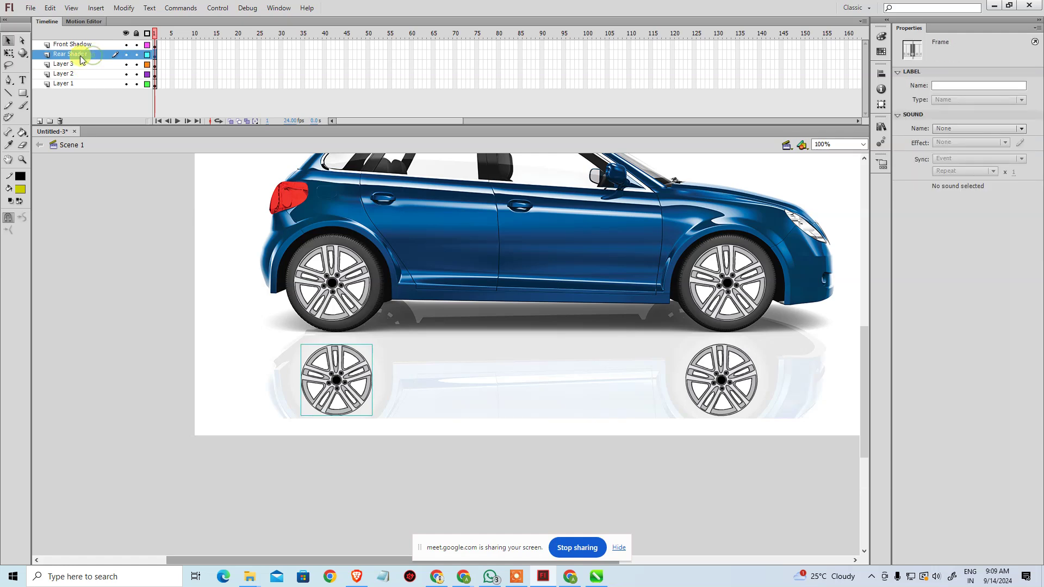
pyautogui.doubleClick(79, 55)
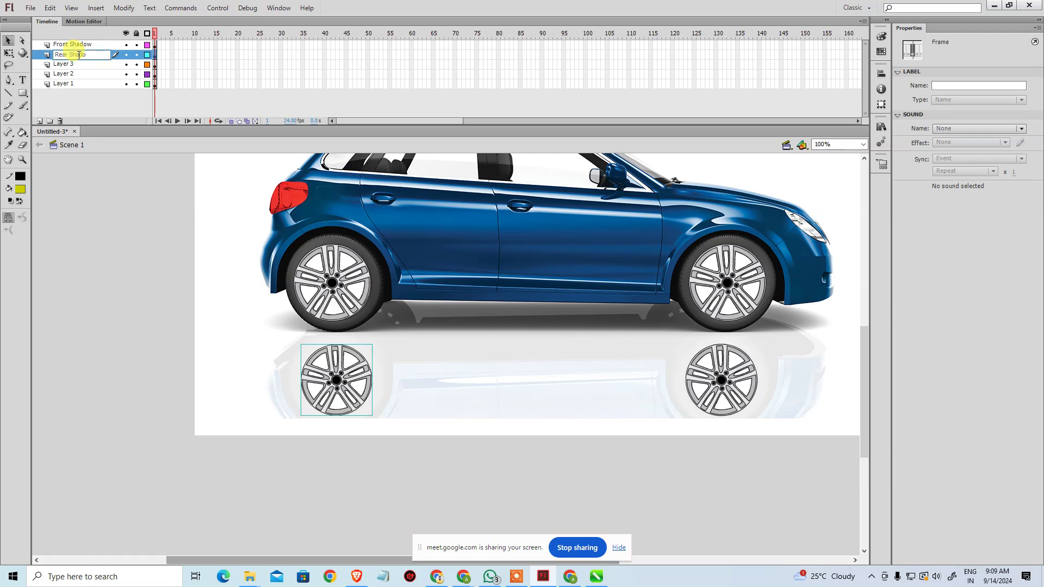
pyautogui.press('Return')
# - Rename Layer 3 as Rear Wheel and Layer 2 as Front Wheel
pyautogui.doubleClick(62, 65)
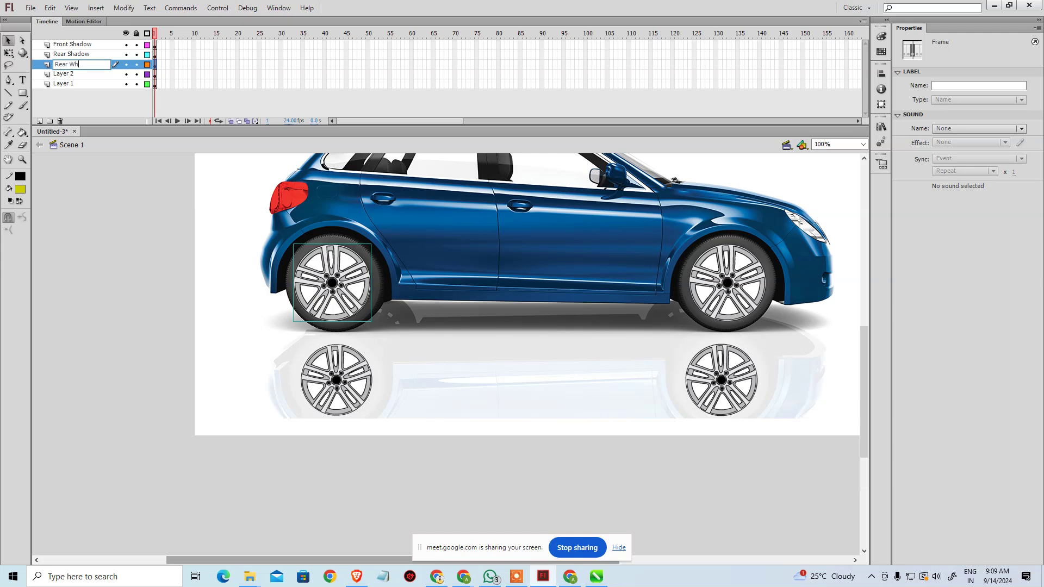
pyautogui.click(65, 68)
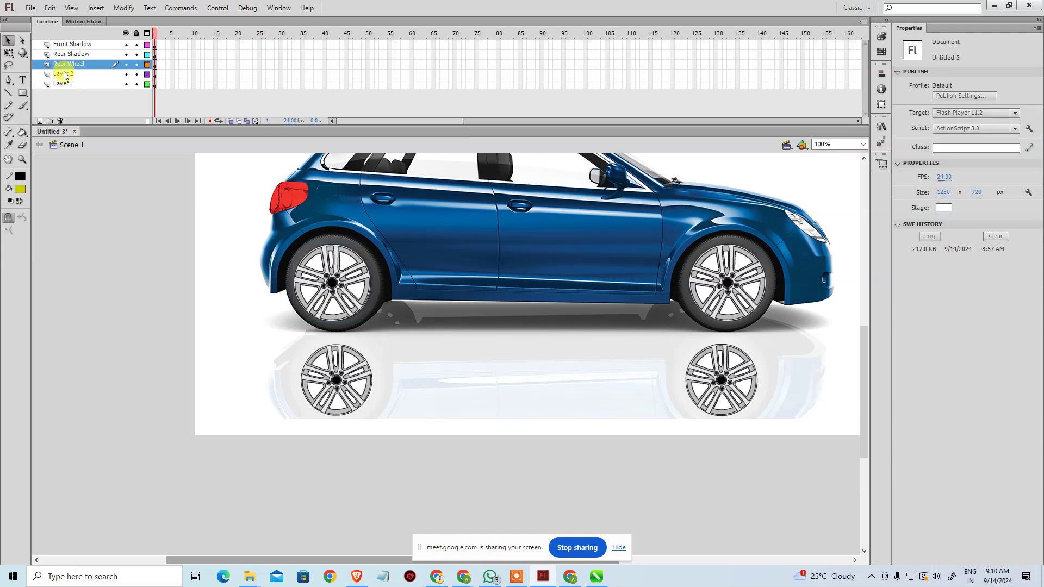
pyautogui.doubleClick(64, 74)
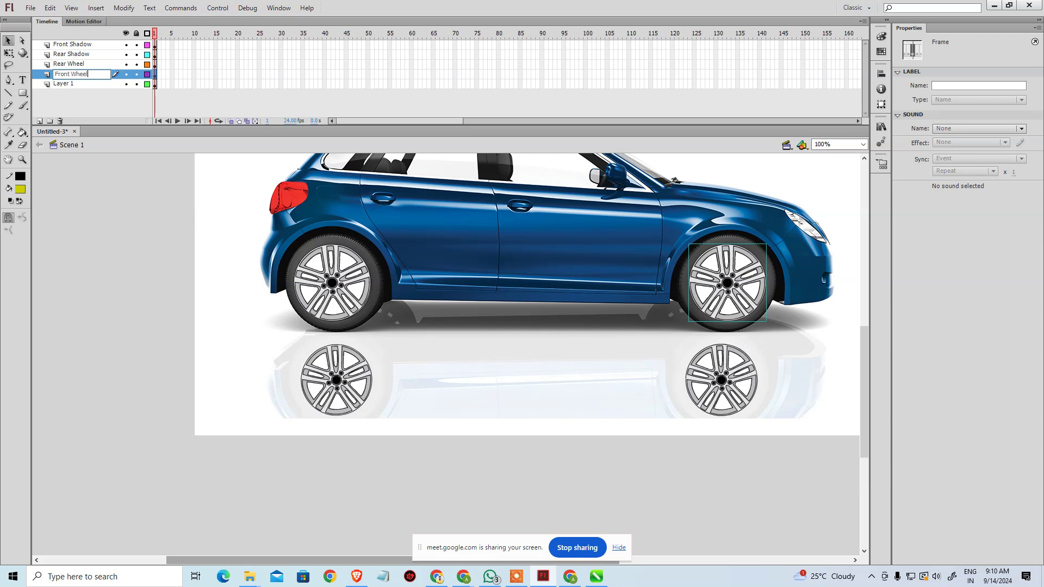
pyautogui.click(65, 74)
# - Insert "Wheel" into both shadow layer names, making them Rear Wheel Shadow and Front Wheel Shadow
pyautogui.doubleClick(87, 55)
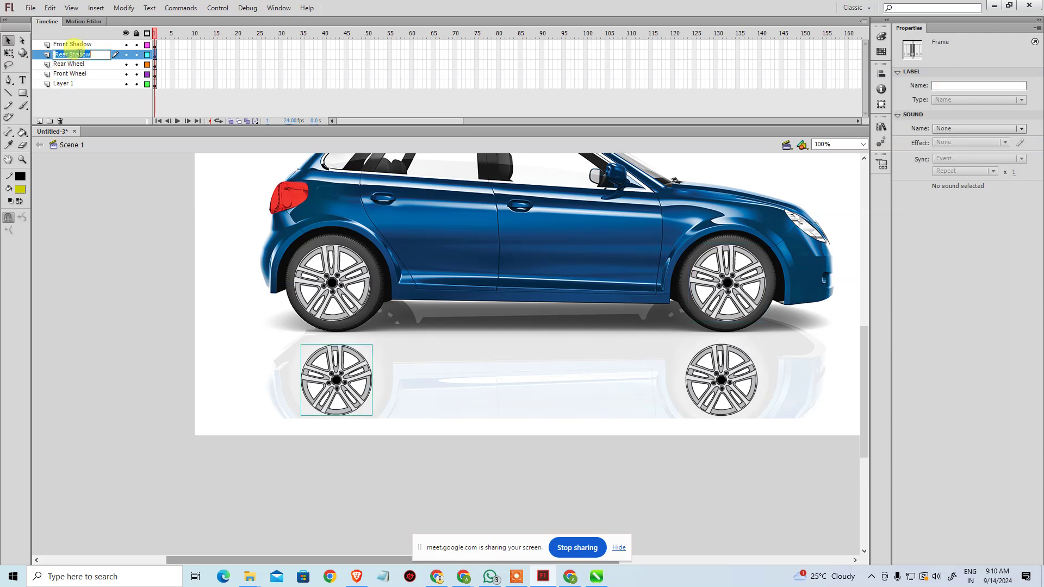
pyautogui.click(70, 55)
pyautogui.write('Wh')
pyautogui.hotkey('ctrl', 'shift', 'Left')
pyautogui.hotkey('ctrl', 'c')
pyautogui.click(91, 60)
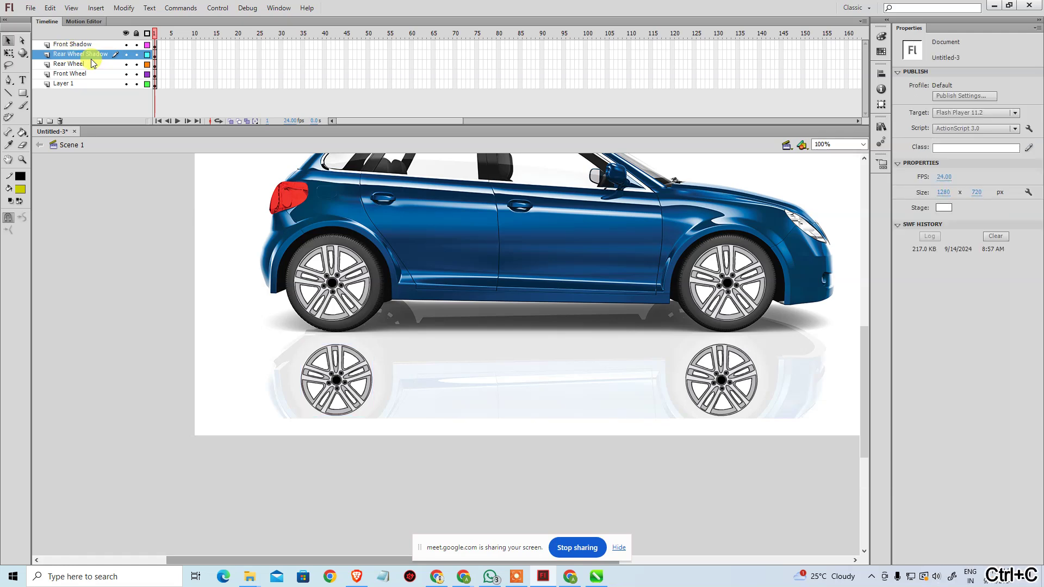
pyautogui.doubleClick(72, 44)
pyautogui.click(71, 45)
pyautogui.hotkey('ctrl', 'v')
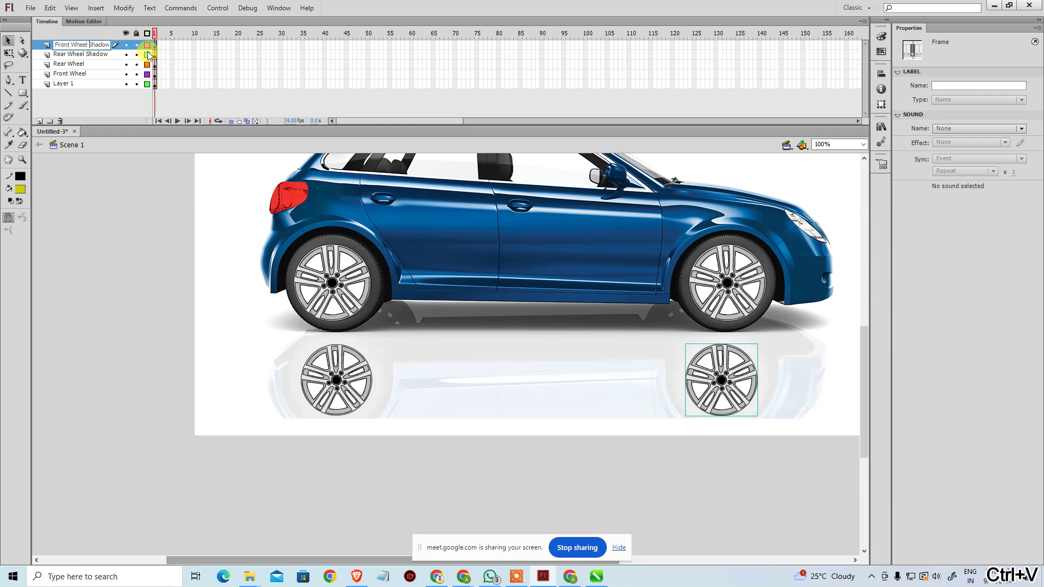
pyautogui.click(131, 258)
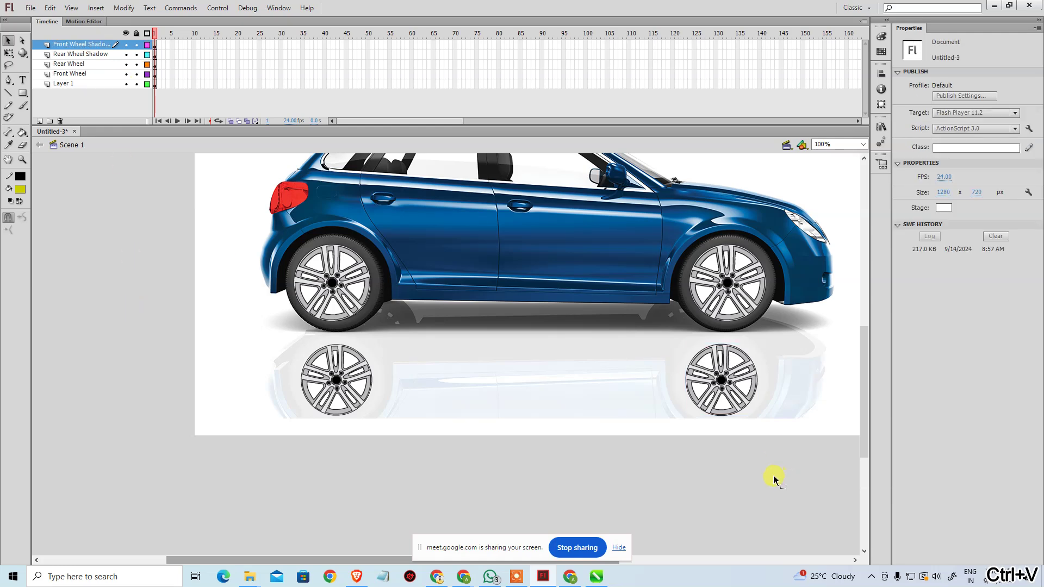
# - Convert the rim on the car's rear wheel to a Graphic symbol, keeping the default name Symbol 1
pyautogui.click(348, 303)
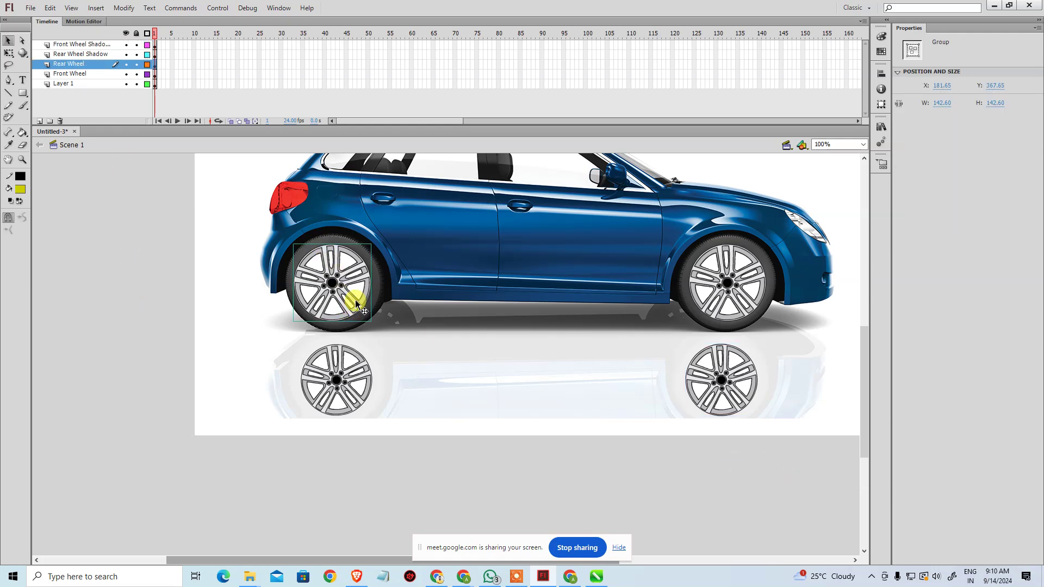
pyautogui.rightClick(356, 303)
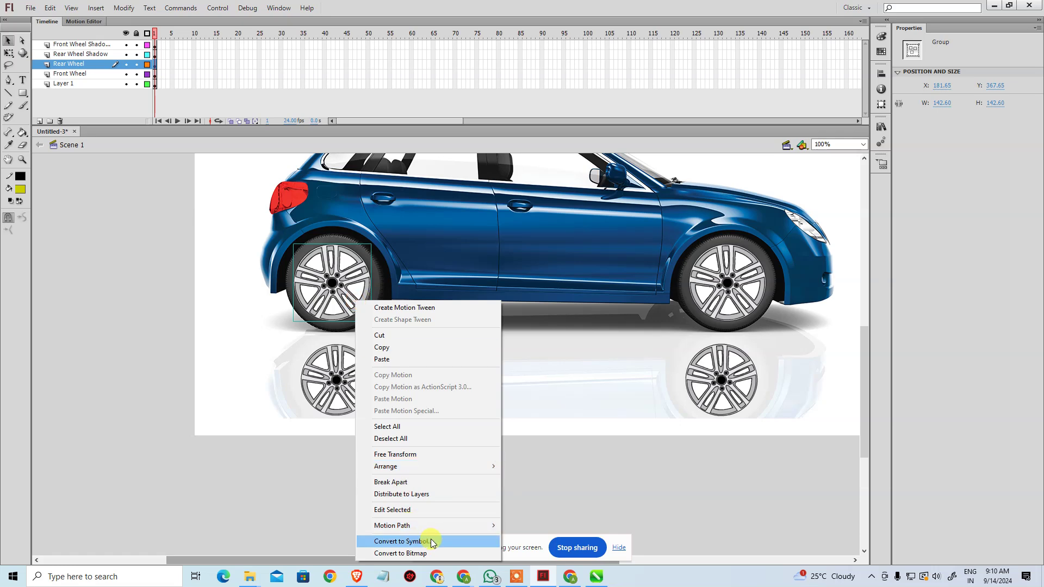
pyautogui.click(400, 541)
pyautogui.click(454, 138)
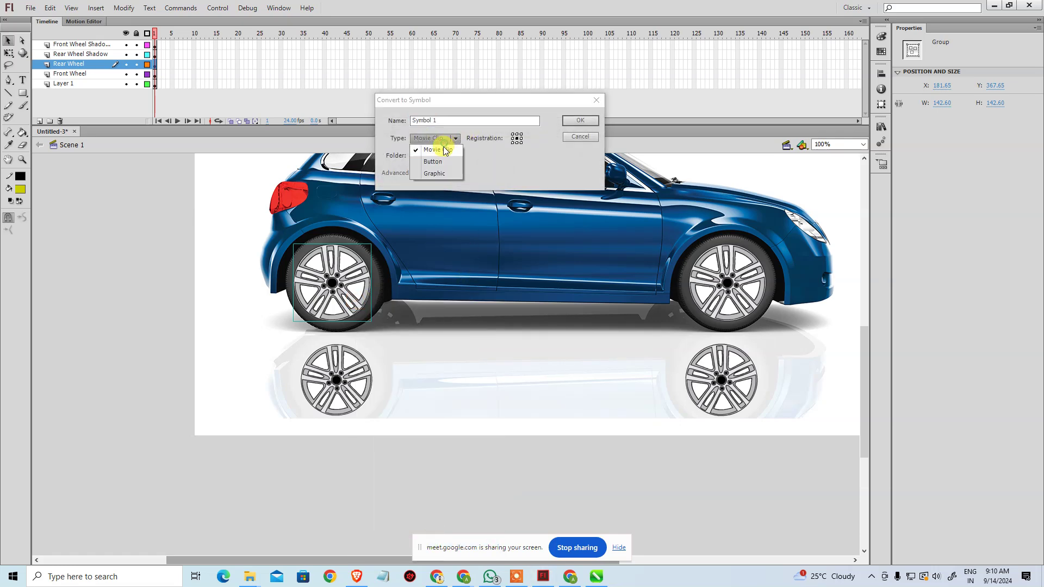
pyautogui.click(437, 173)
pyautogui.click(589, 120)
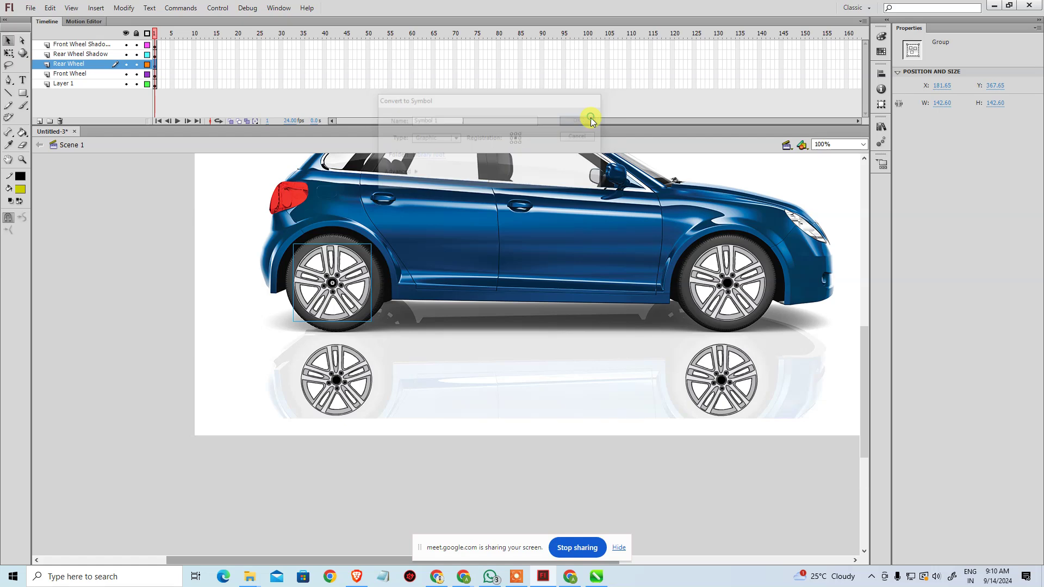
# - Repeat the symbol conversion on the front wheel's rim and on both reflected rims
pyautogui.click(717, 287)
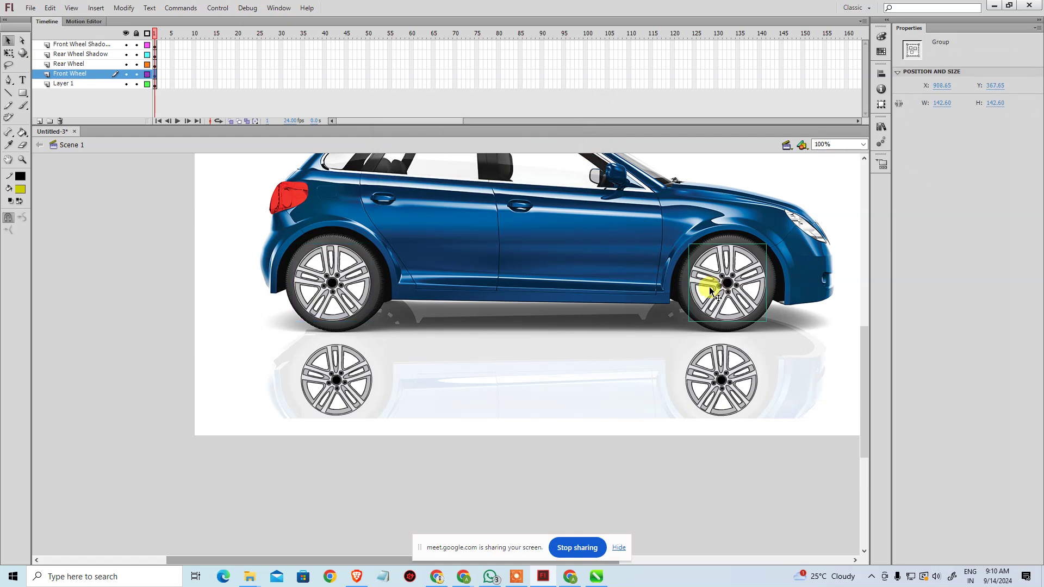
pyautogui.hotkey('ctrl', 'y')
pyautogui.click(721, 374)
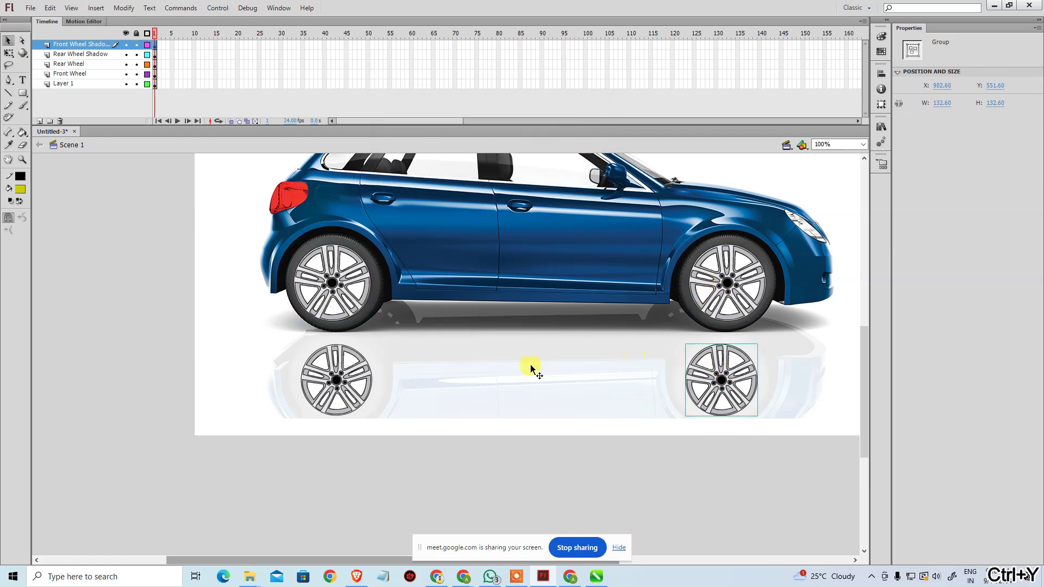
pyautogui.click(356, 381)
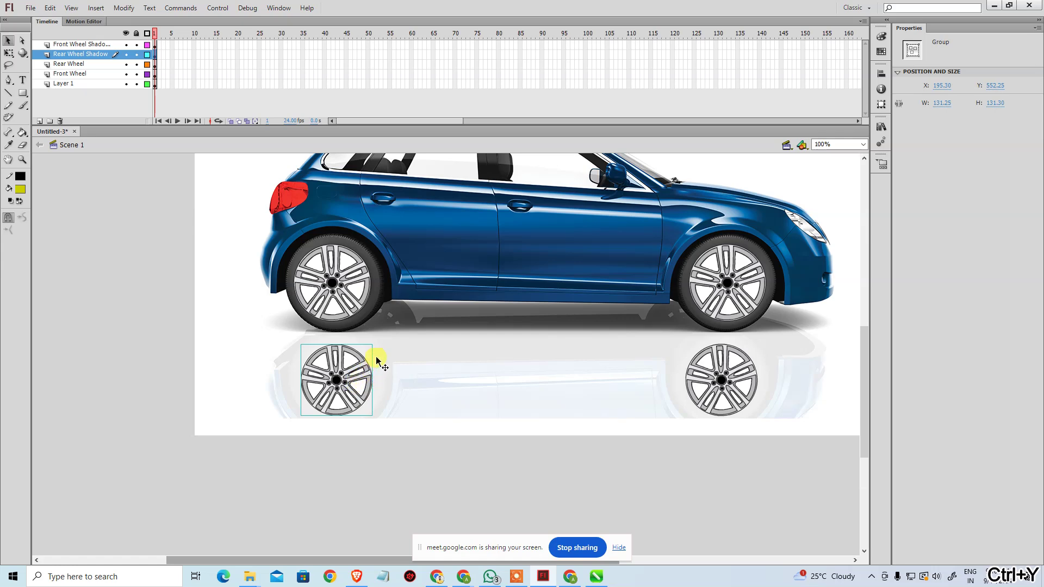
pyautogui.hotkey('ctrl', 'y')
pyautogui.click(471, 454)
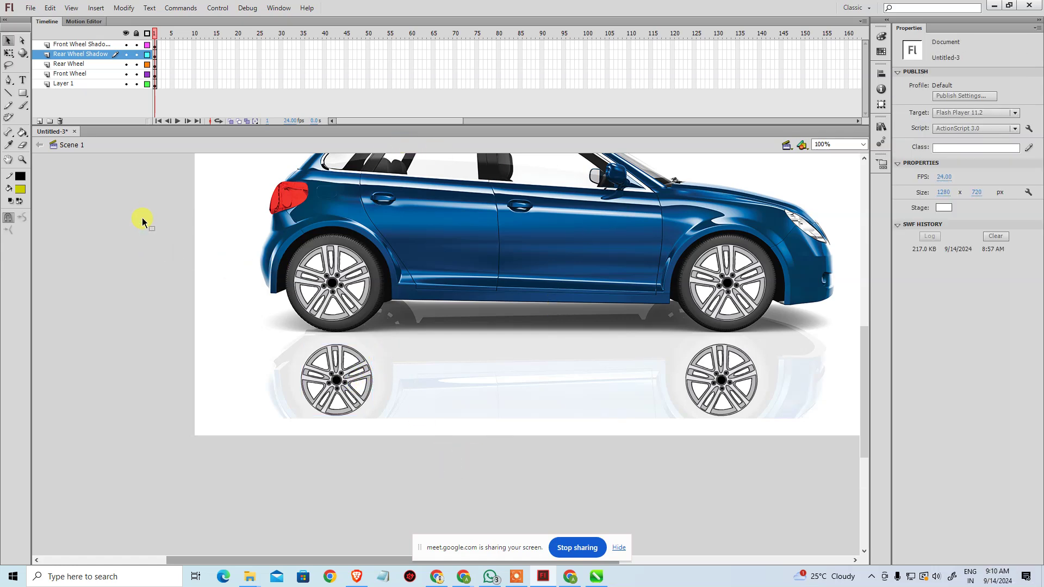
# - Convert the car bitmap on Layer 1 to a Graphic symbol, keeping the default name Symbol 4
pyautogui.hotkey('ctrl', '-')
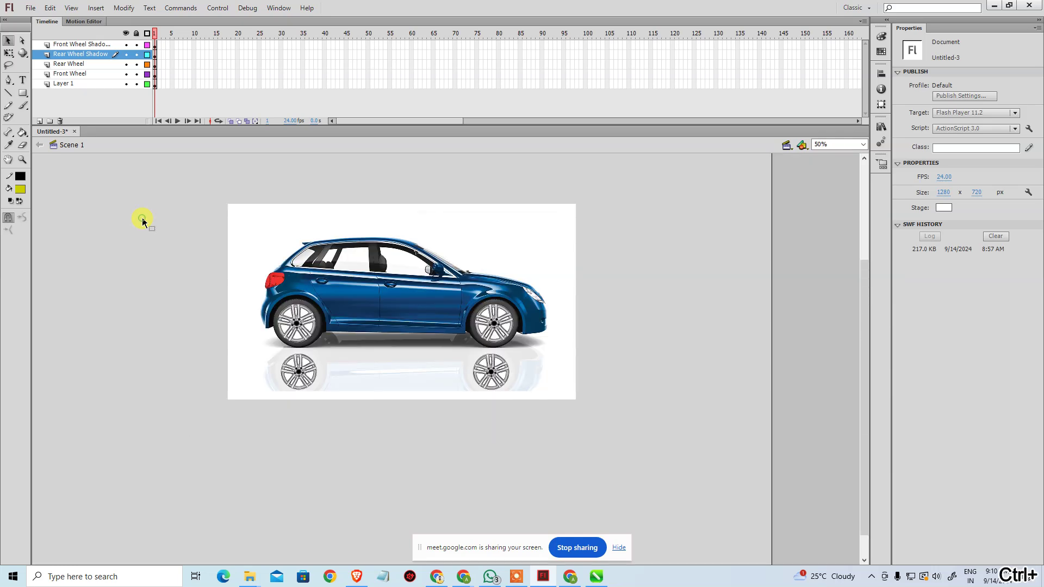
pyautogui.scroll(1, 234, 256)
pyautogui.click(333, 284)
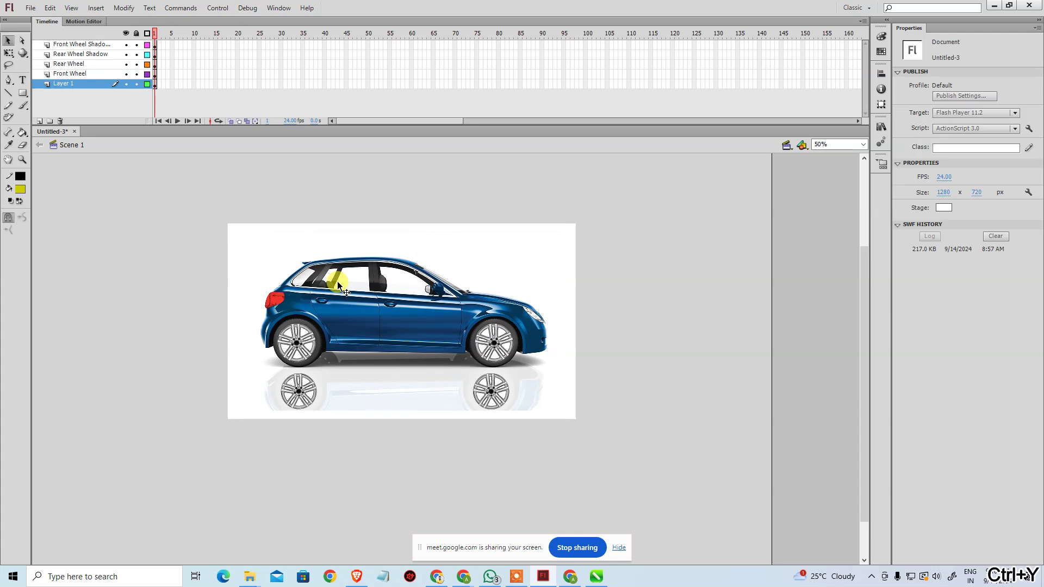
pyautogui.hotkey('ctrl', 'y')
pyautogui.rightClick(354, 333)
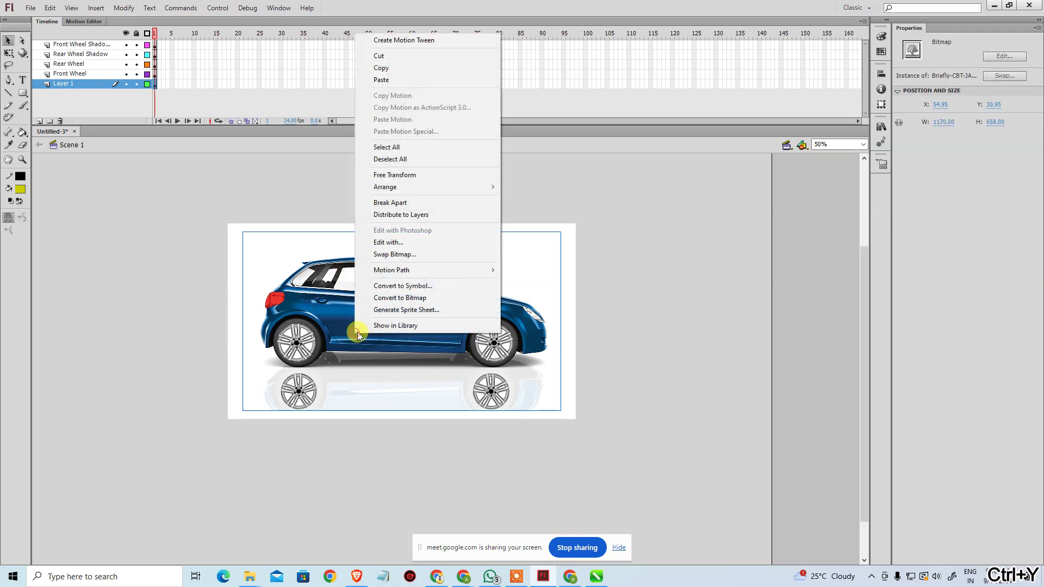
pyautogui.click(436, 286)
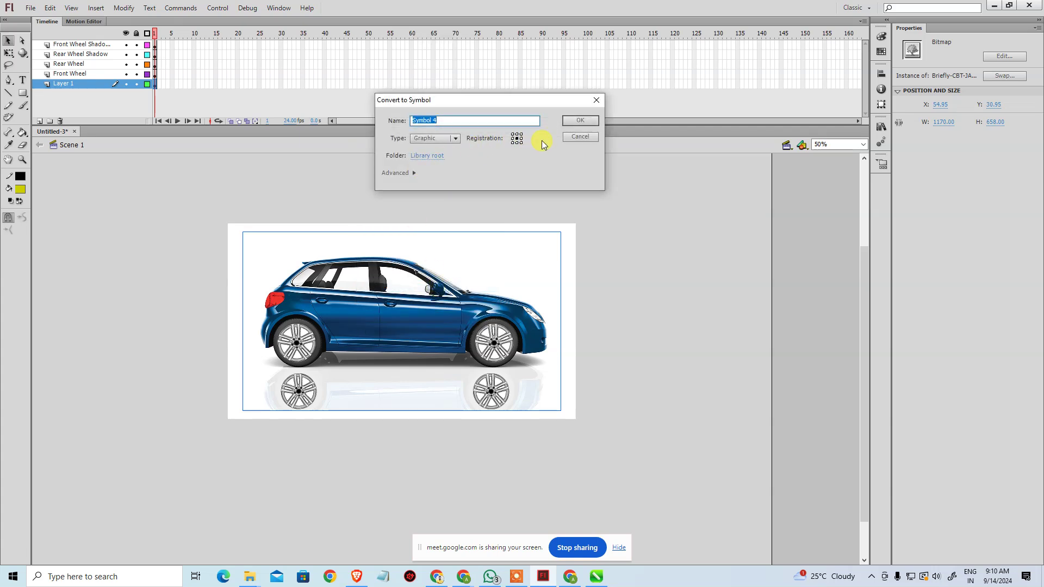
pyautogui.click(575, 119)
pyautogui.click(636, 263)
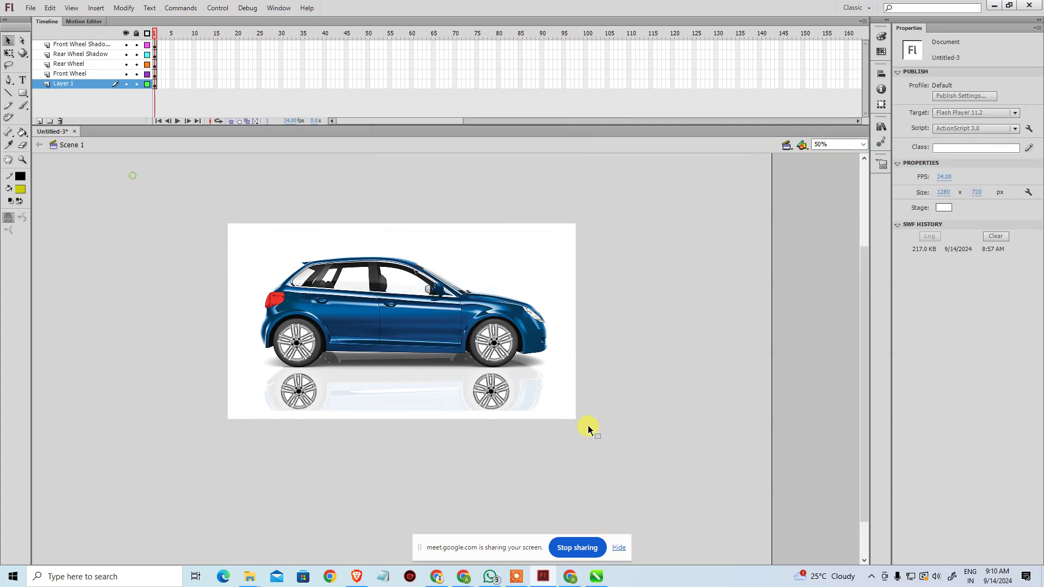
pyautogui.hotkey('ctrl', 'a')
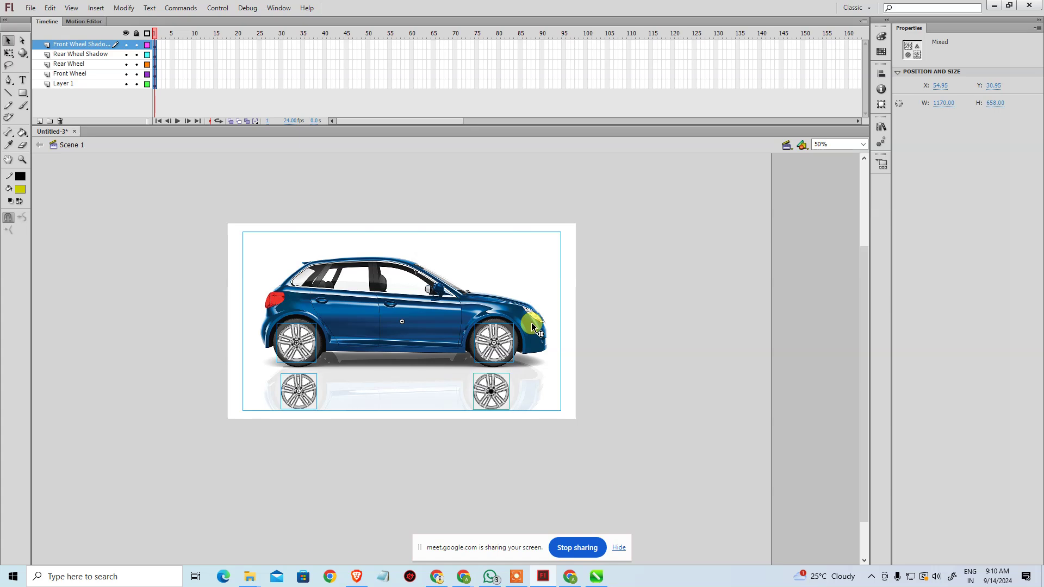
pyautogui.hotkey('ctrl', 'h')
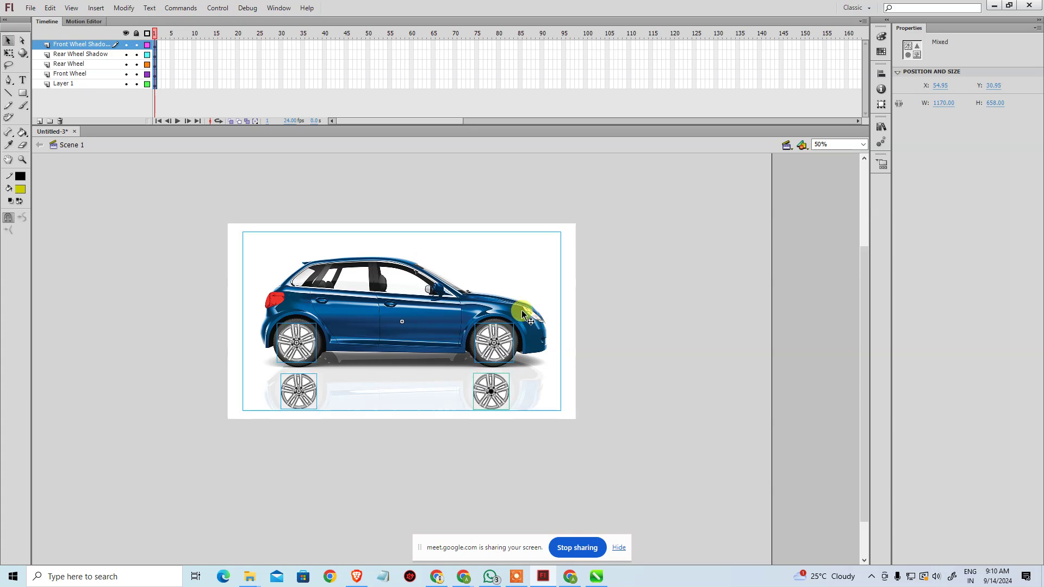
pyautogui.click(139, 197)
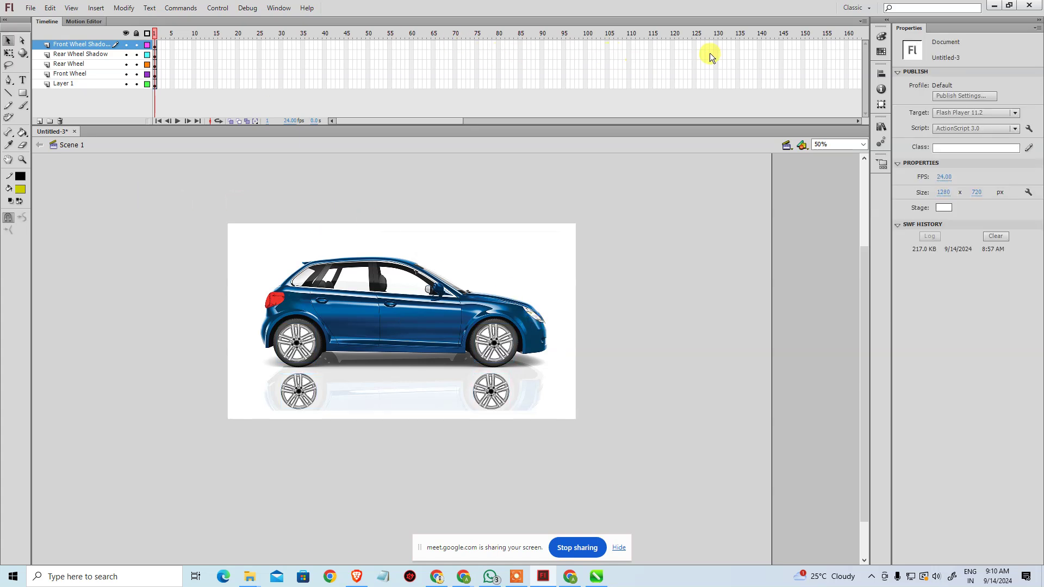
# - Insert keyframes at frame 120 on all five layers
pyautogui.moveTo(674, 72); pyautogui.dragTo(673, 85)
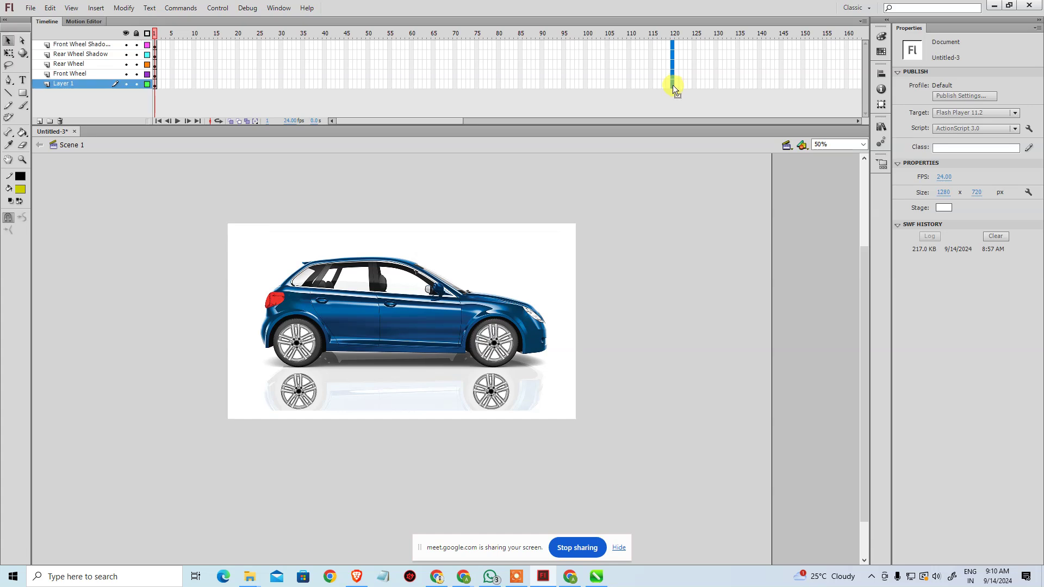
pyautogui.rightClick(673, 84)
pyautogui.click(723, 159)
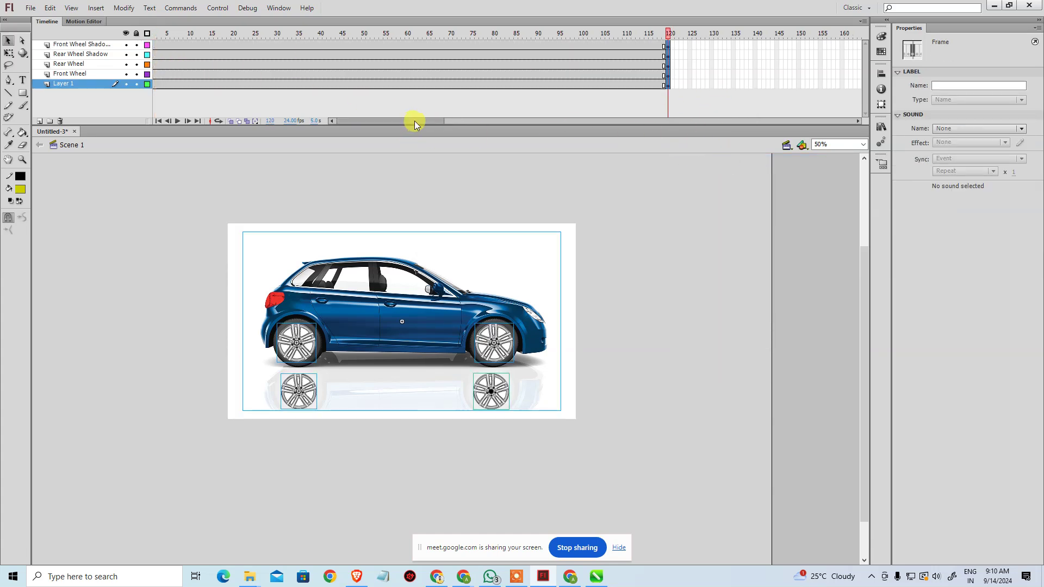
# - Insert keyframes at frame 240 on all five layers
pyautogui.moveTo(414, 121); pyautogui.dragTo(478, 125)
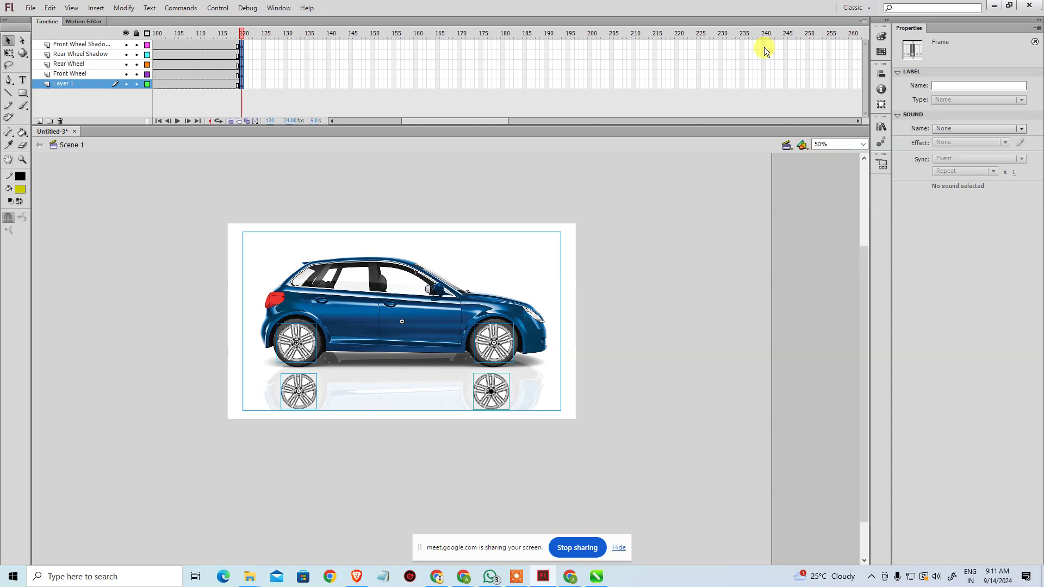
pyautogui.moveTo(764, 48); pyautogui.dragTo(763, 86)
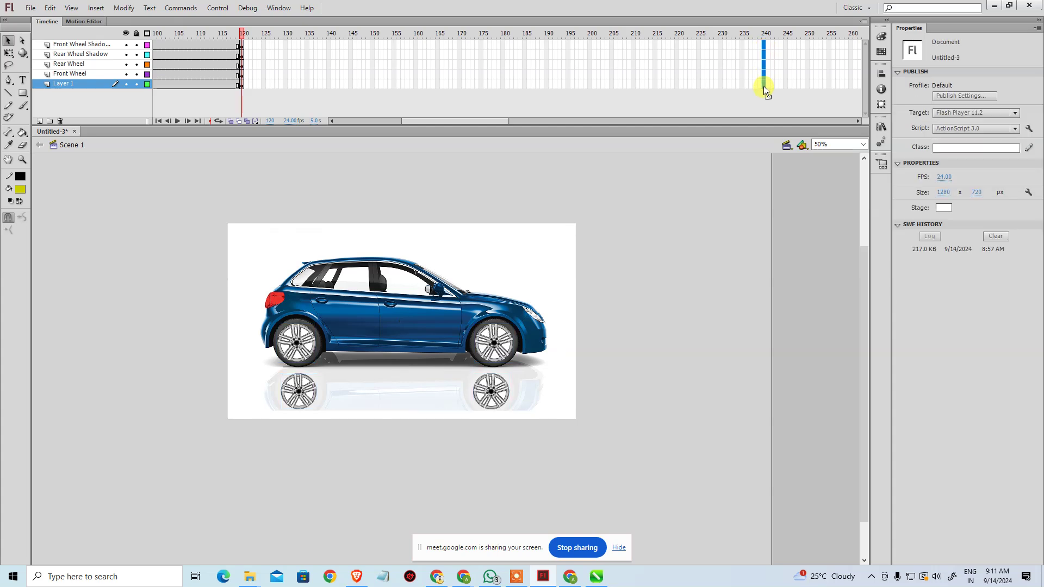
pyautogui.rightClick(763, 89)
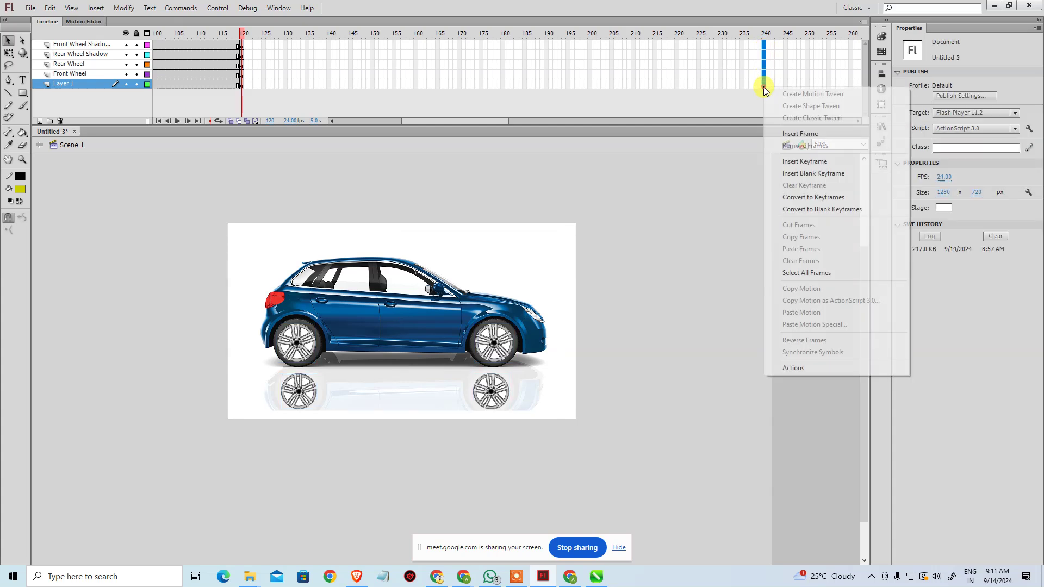
pyautogui.click(804, 162)
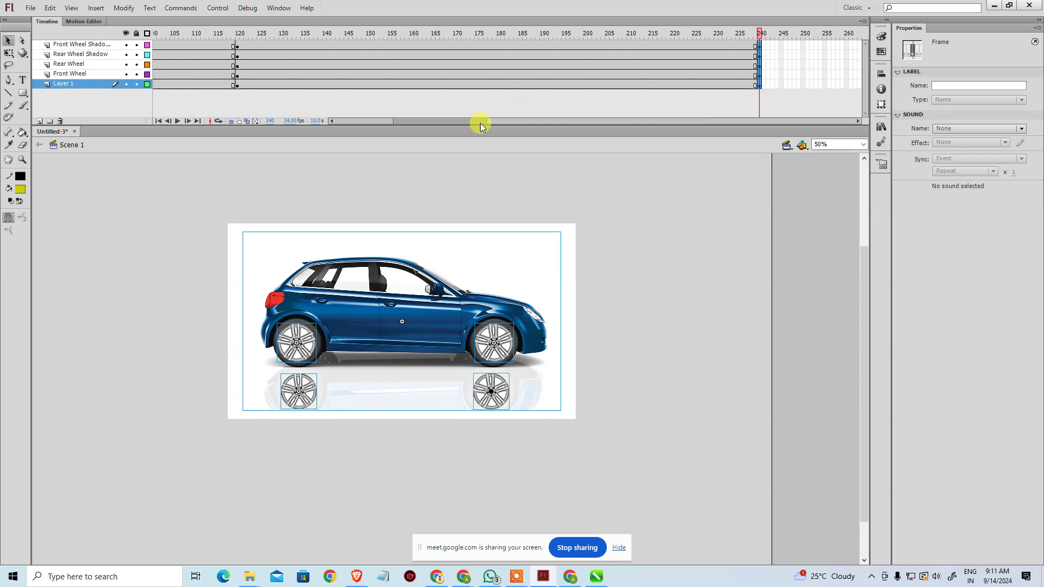
# - Insert keyframes at frame 360 on all five layers
pyautogui.moveTo(481, 123); pyautogui.dragTo(545, 128)
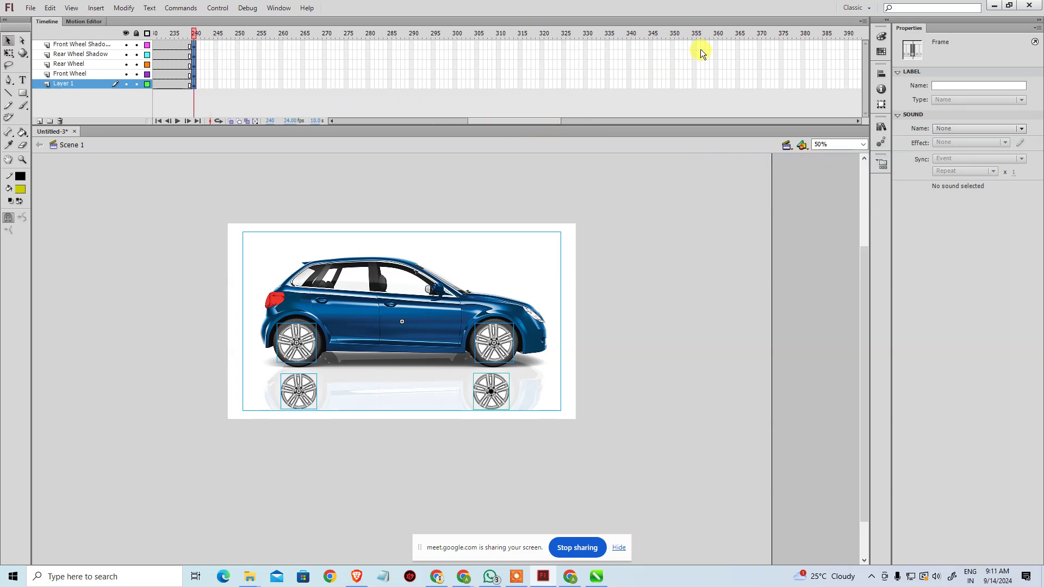
pyautogui.moveTo(713, 87); pyautogui.dragTo(715, 88)
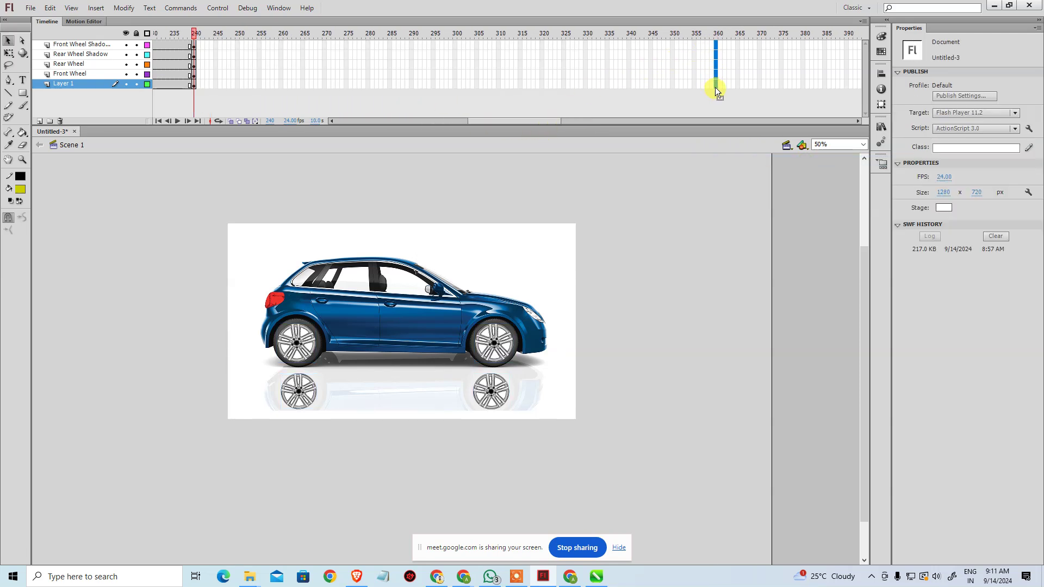
pyautogui.rightClick(715, 87)
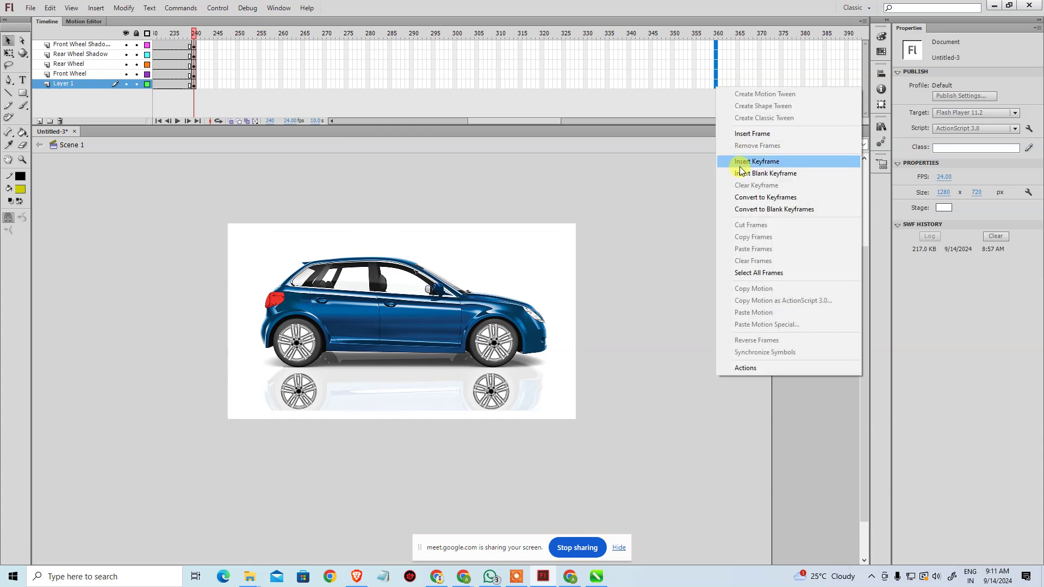
pyautogui.click(739, 162)
# - At frame 1, move the car and all wheel artwork together off the stage's left side, to about X -1233
pyautogui.moveTo(523, 119); pyautogui.dragTo(368, 114)
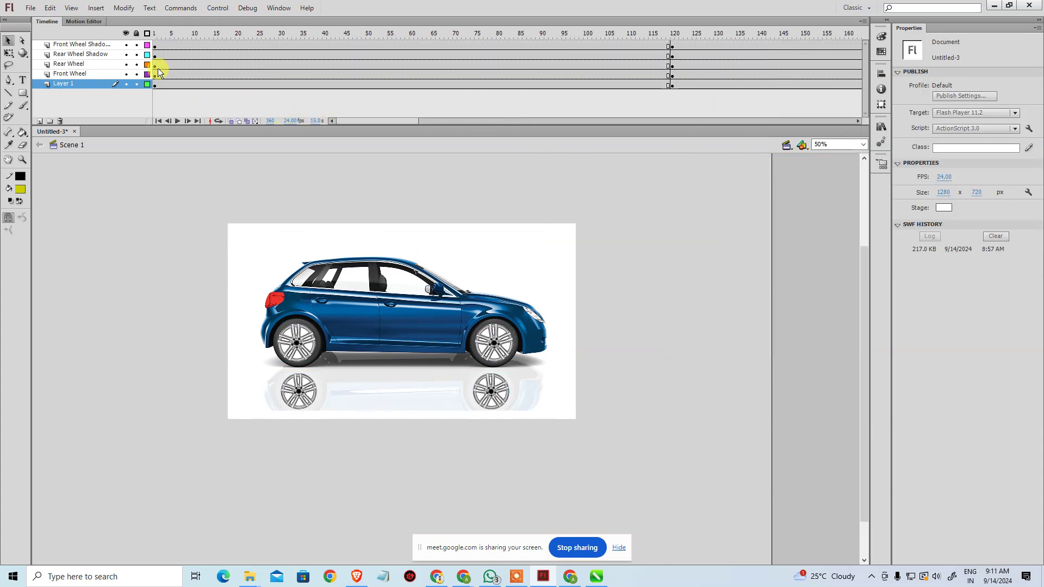
pyautogui.moveTo(155, 48); pyautogui.dragTo(154, 88)
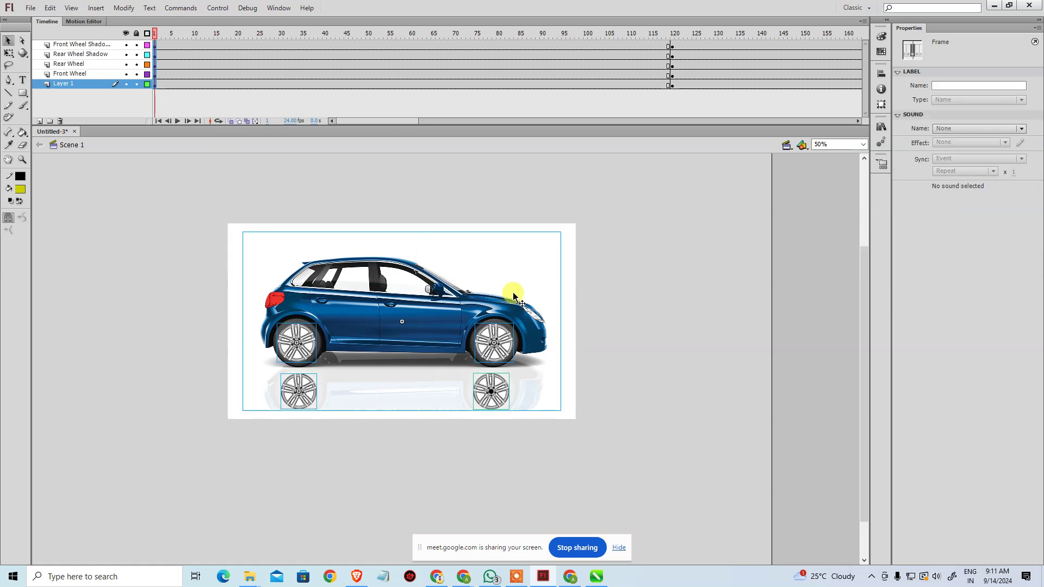
pyautogui.moveTo(533, 325); pyautogui.dragTo(182, 318)
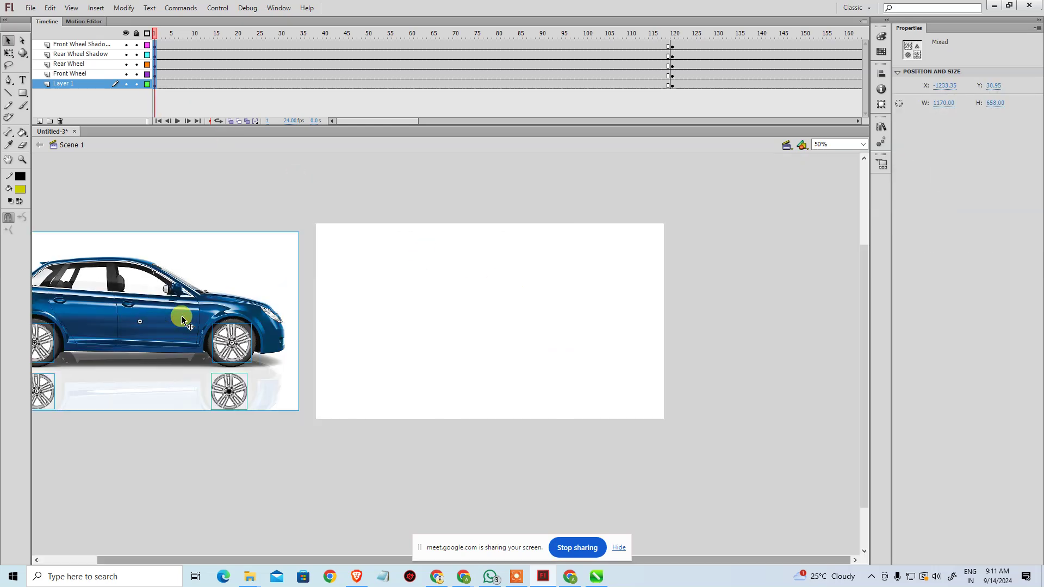
pyautogui.click(273, 188)
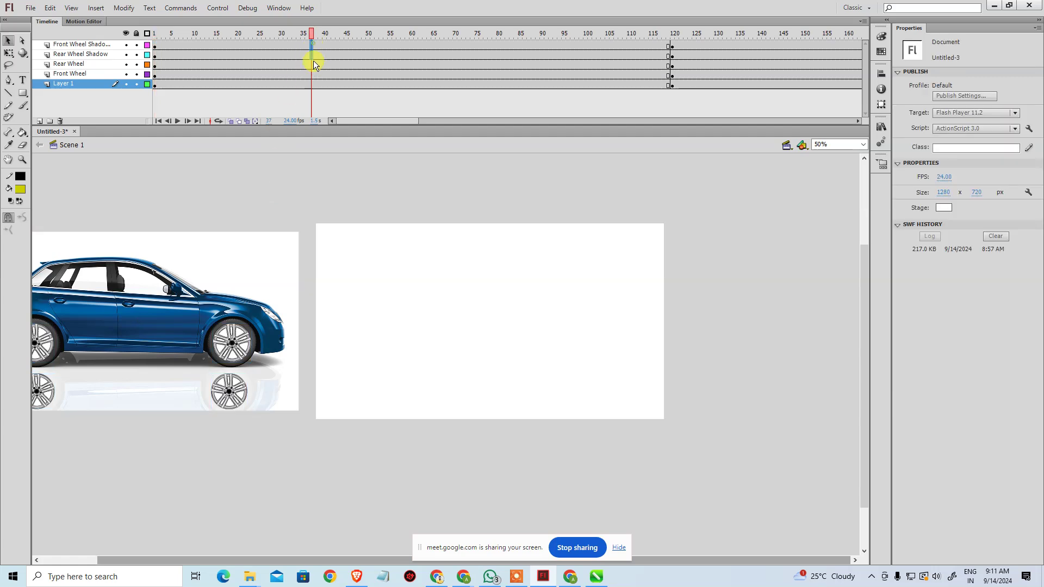
# - Create classic tweens between frames 1 and 120 on all five layers
pyautogui.click(311, 85)
pyautogui.rightClick(312, 84)
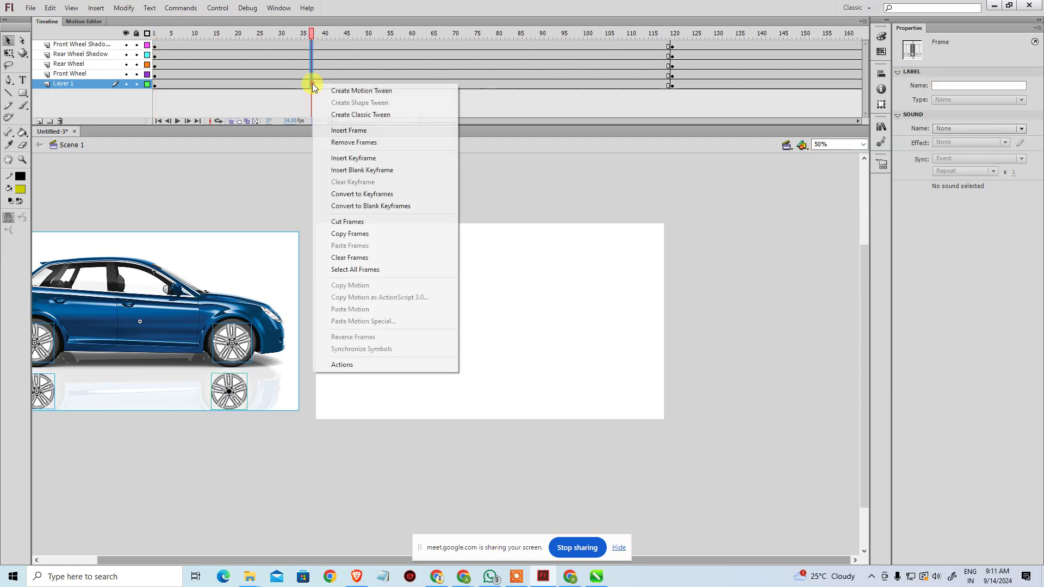
pyautogui.click(384, 113)
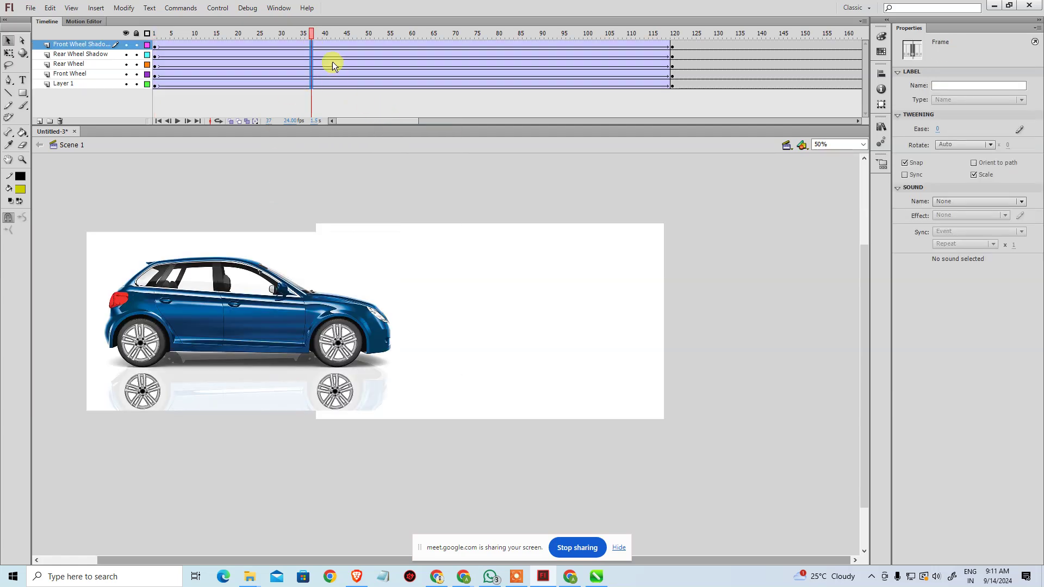
# - At frame 360, move the car and all wheel artwork together horizontally off the stage's right side
pyautogui.moveTo(315, 37); pyautogui.dragTo(836, 129)
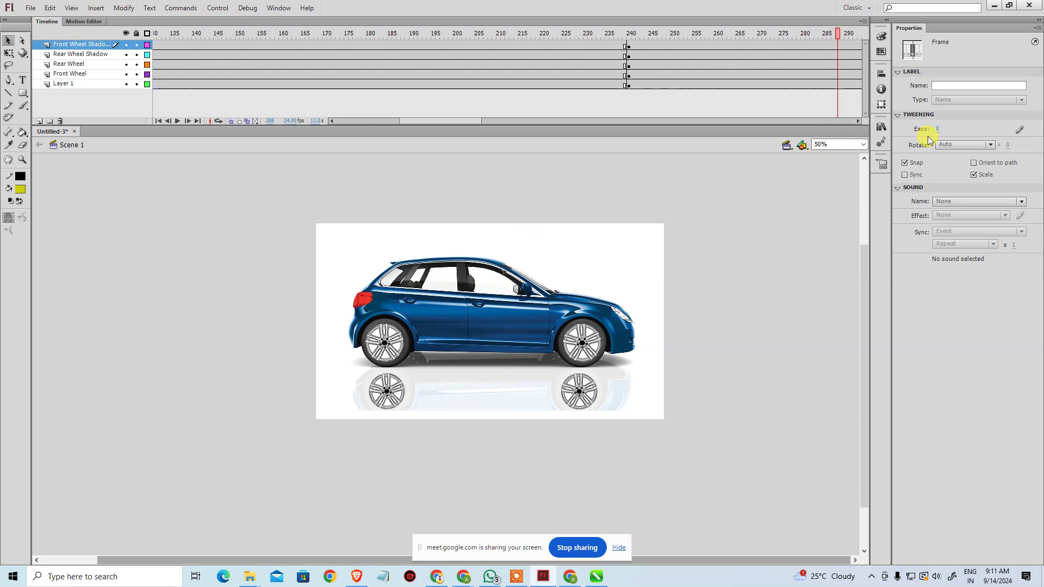
pyautogui.moveTo(928, 136); pyautogui.dragTo(723, 46)
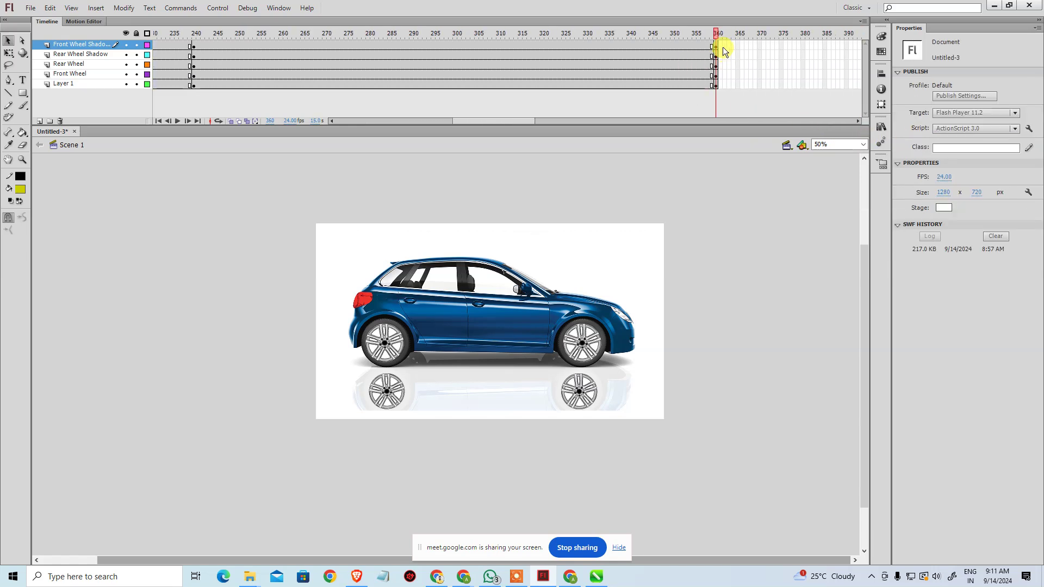
pyautogui.click(716, 85)
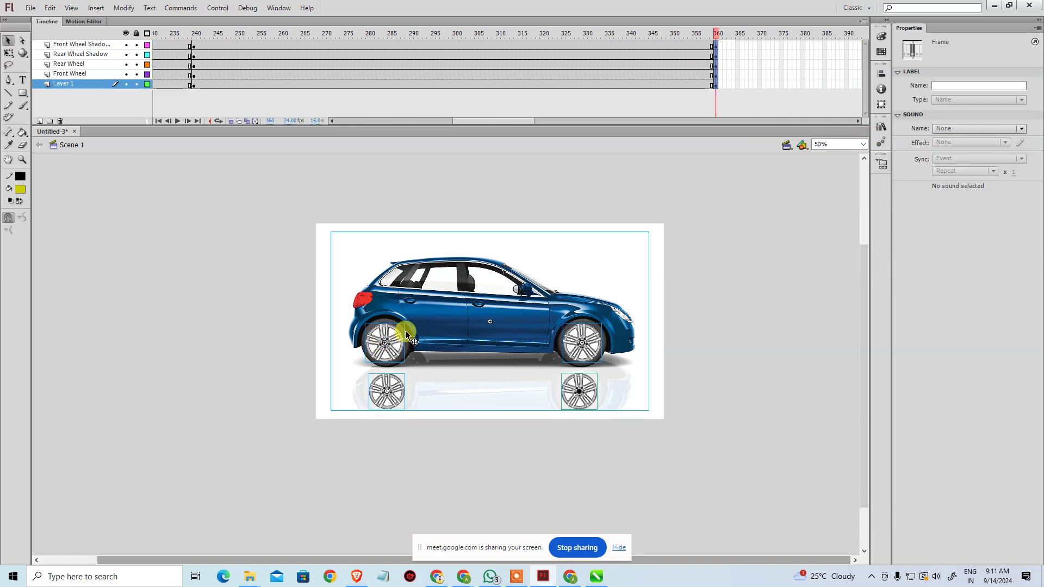
pyautogui.moveTo(396, 327); pyautogui.dragTo(775, 324)
# - Create classic tweens between frames 240 and 360 on all five layers
pyautogui.click(636, 50)
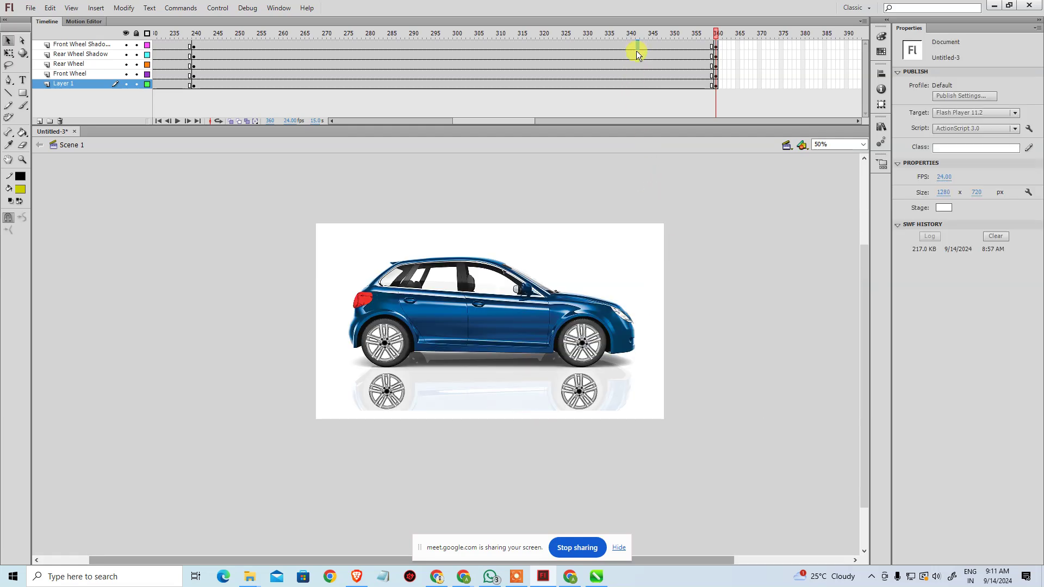
pyautogui.rightClick(639, 85)
pyautogui.click(655, 115)
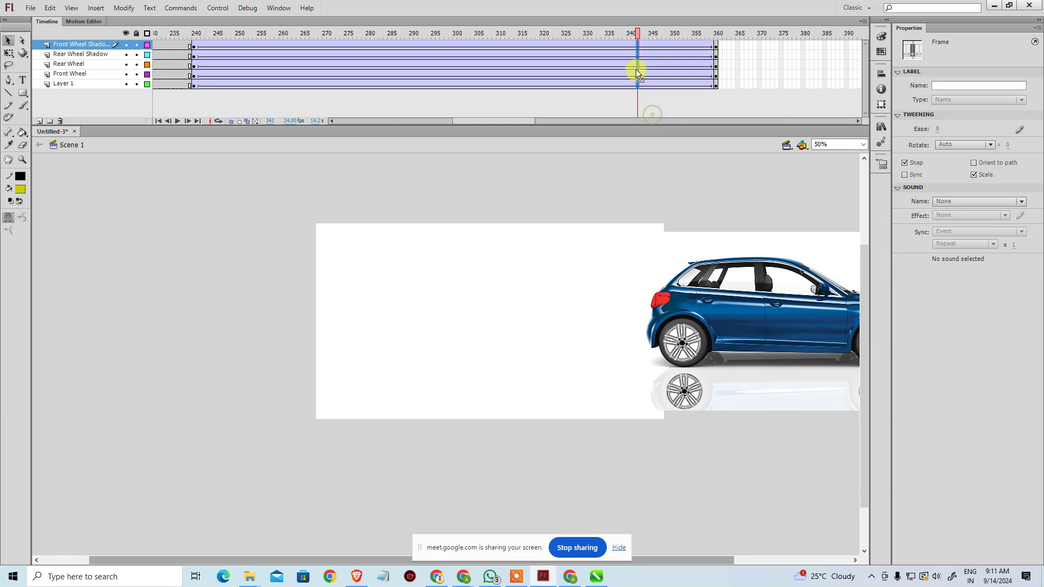
# - Return the playhead to frame 1 and set the document's frame rate to 60 fps
pyautogui.moveTo(638, 30); pyautogui.dragTo(478, 32)
pyautogui.moveTo(431, 67); pyautogui.dragTo(3, 150)
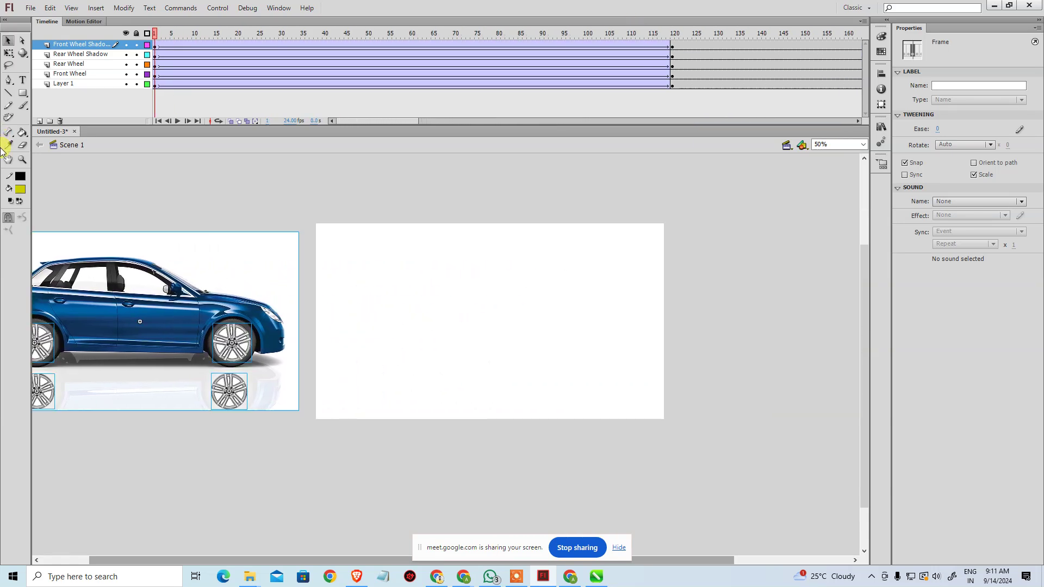
pyautogui.click(147, 224)
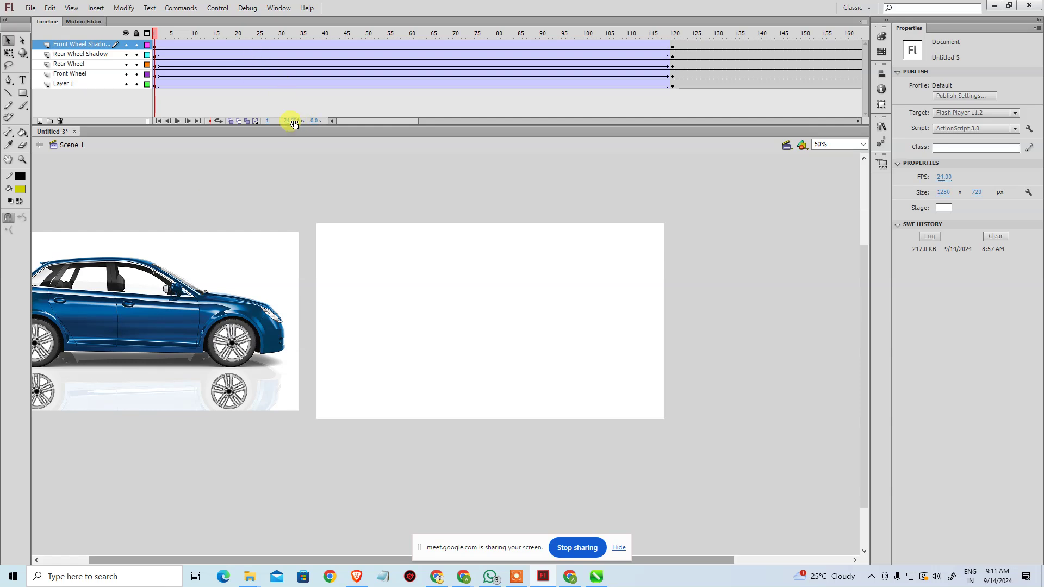
pyautogui.moveTo(294, 124); pyautogui.dragTo(310, 130)
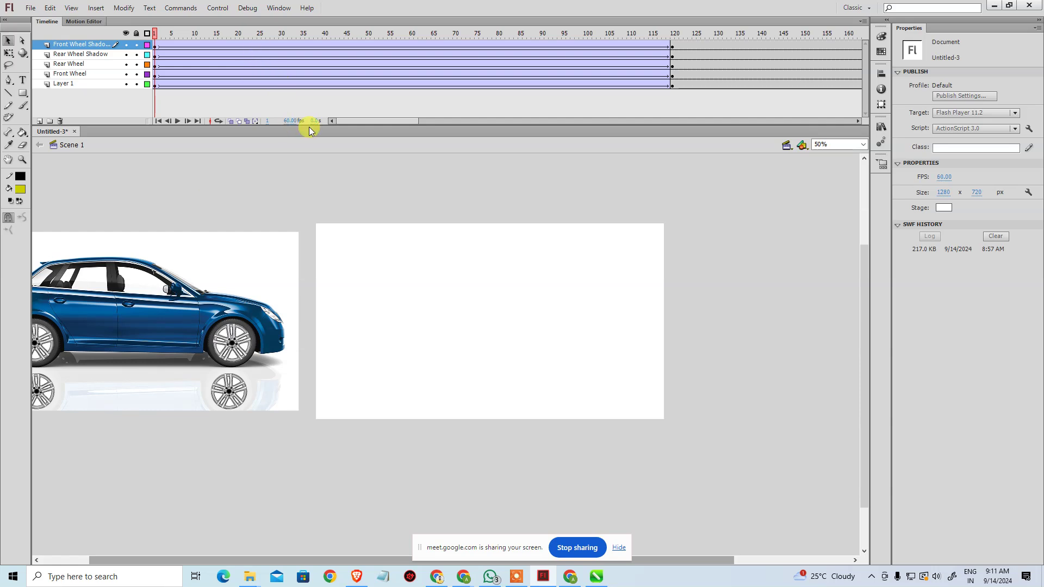
# - Save the document as Car Animation and preview the movie
pyautogui.hotkey('ctrl', 's')
pyautogui.write('C')
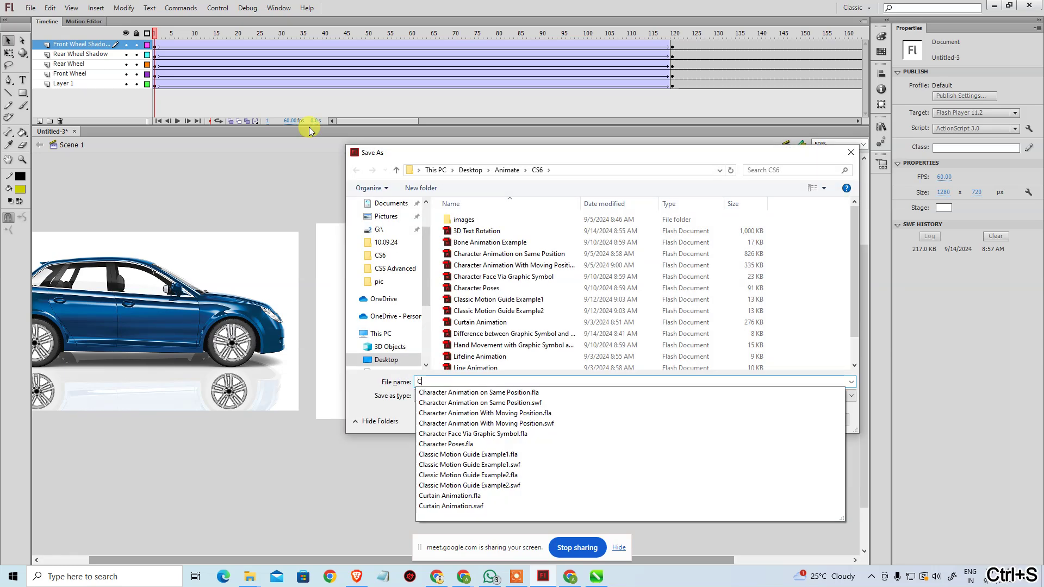
pyautogui.write('ar Animation')
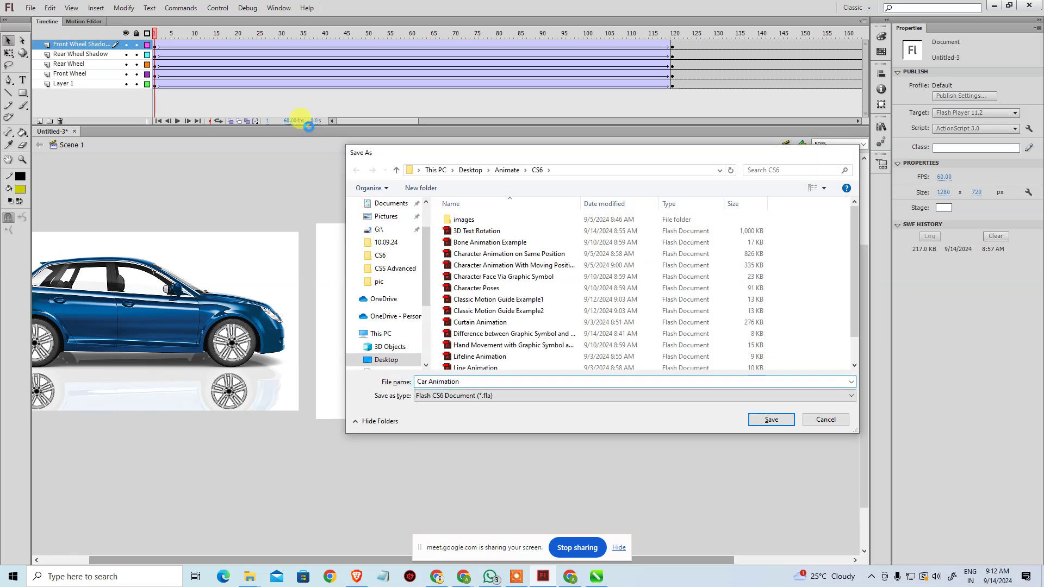
pyautogui.press('Return')
pyautogui.hotkey('ctrl', 'Return')
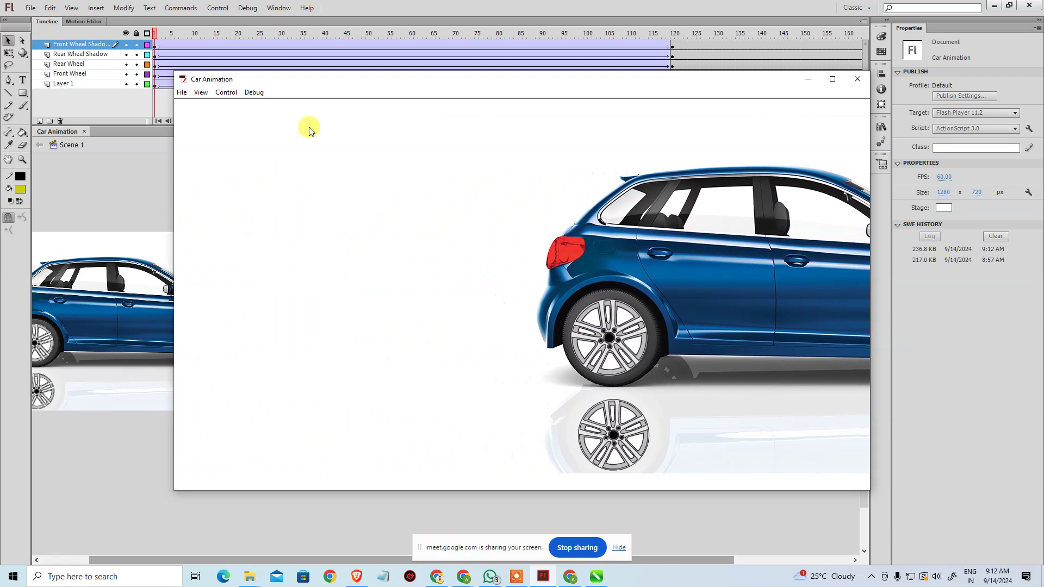
pyautogui.hotkey('ctrl', 'w')
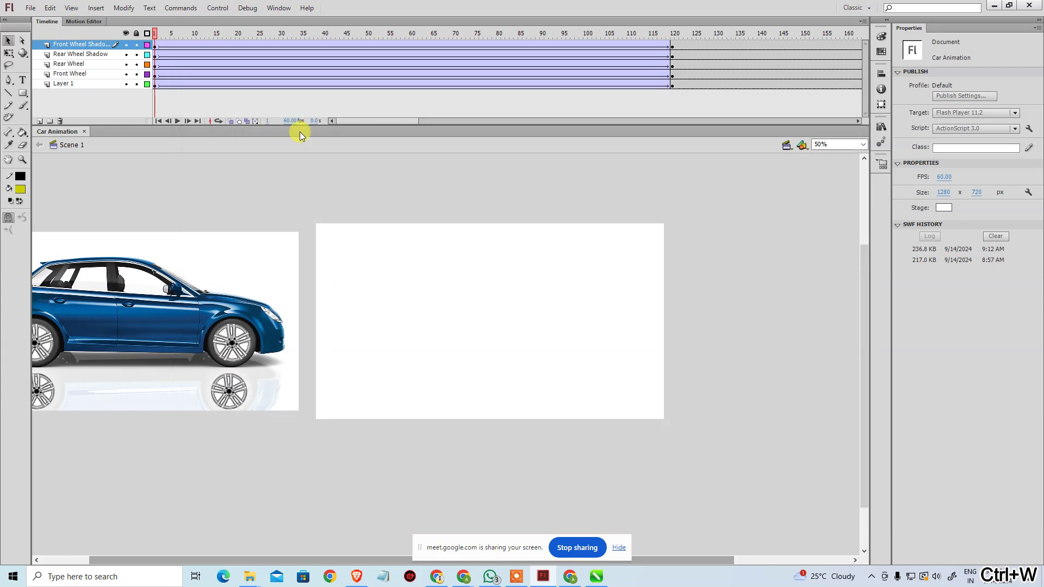
pyautogui.moveTo(303, 44); pyautogui.dragTo(297, 80)
pyautogui.click(299, 74)
pyautogui.rightClick(299, 74)
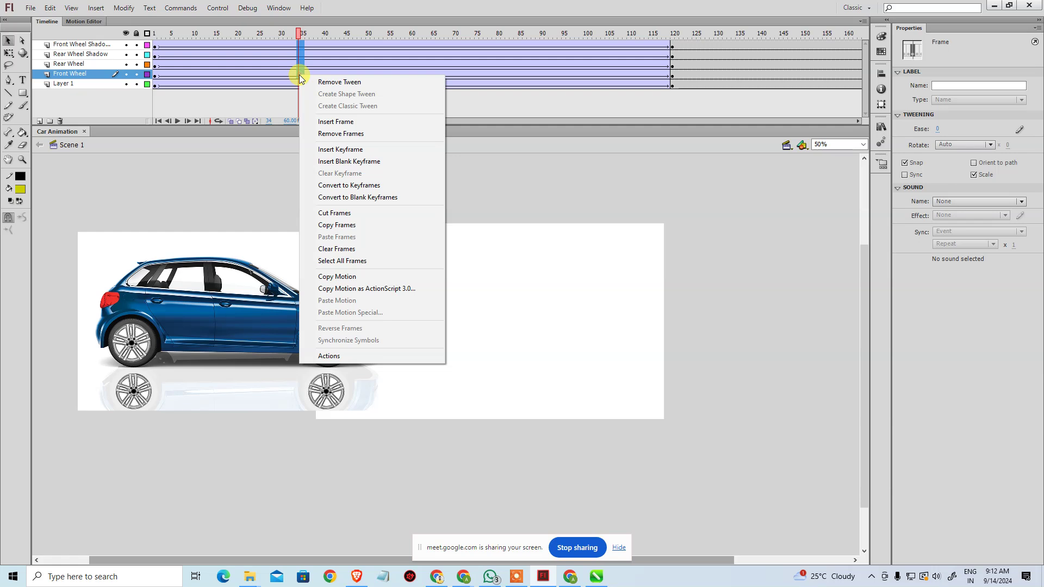
pyautogui.click(277, 155)
pyautogui.moveTo(325, 79); pyautogui.dragTo(325, 76)
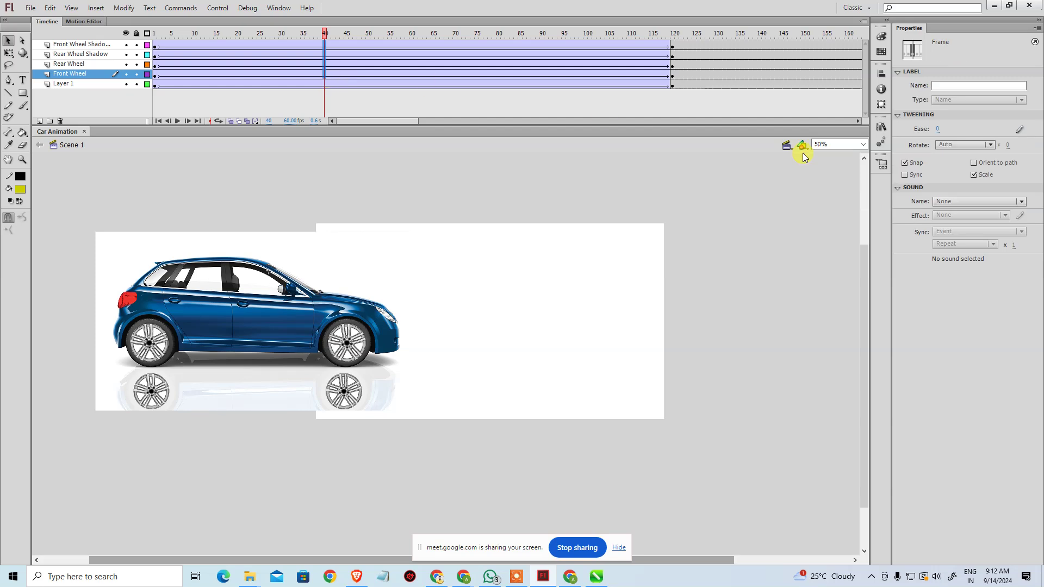
pyautogui.click(699, 185)
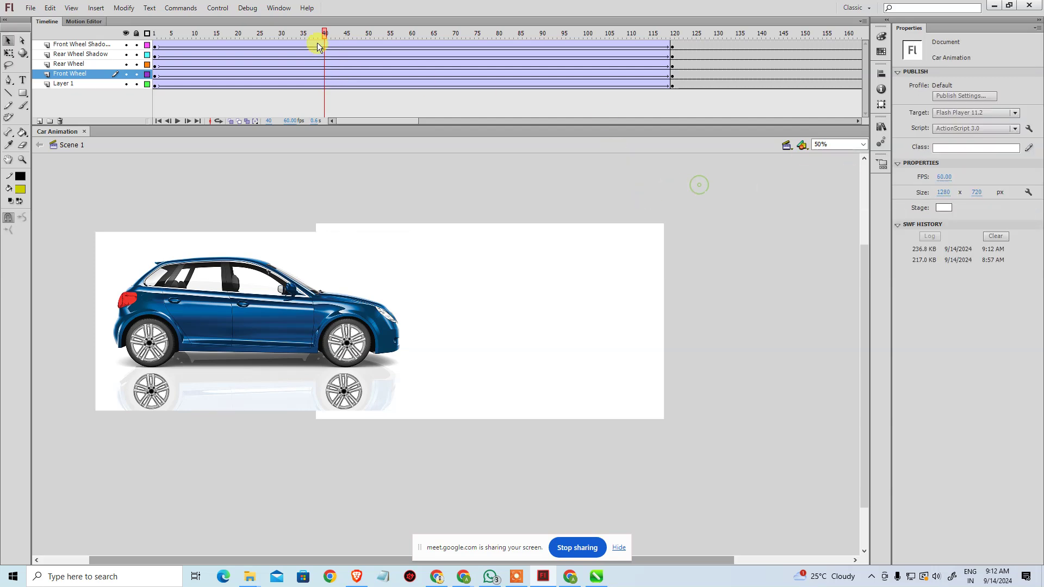
pyautogui.click(337, 53)
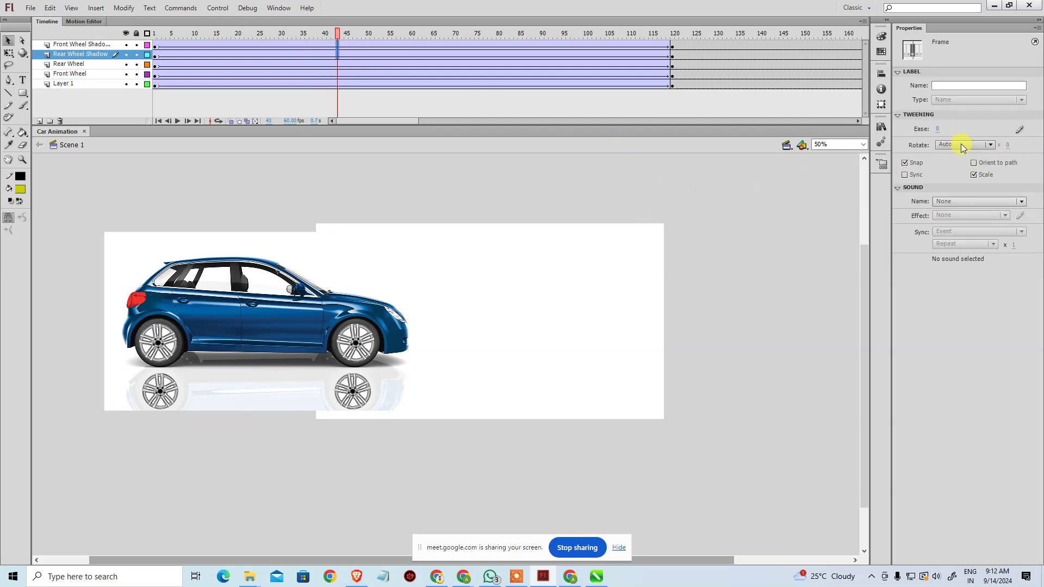
pyautogui.click(962, 146)
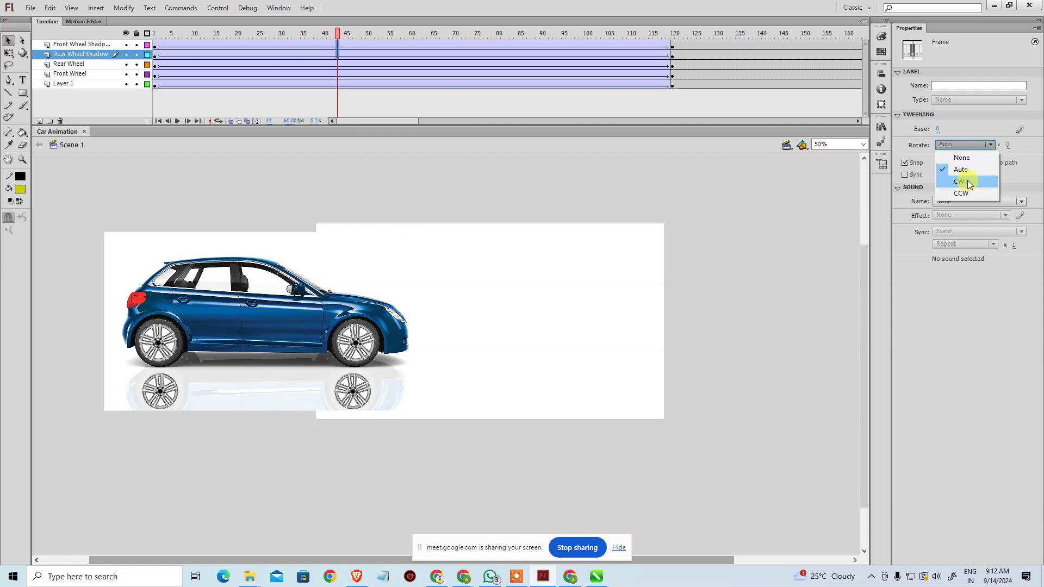
pyautogui.click(549, 177)
# - Set the first tween's rotation to CW on the four wheel and wheel shadow layers
pyautogui.click(389, 54)
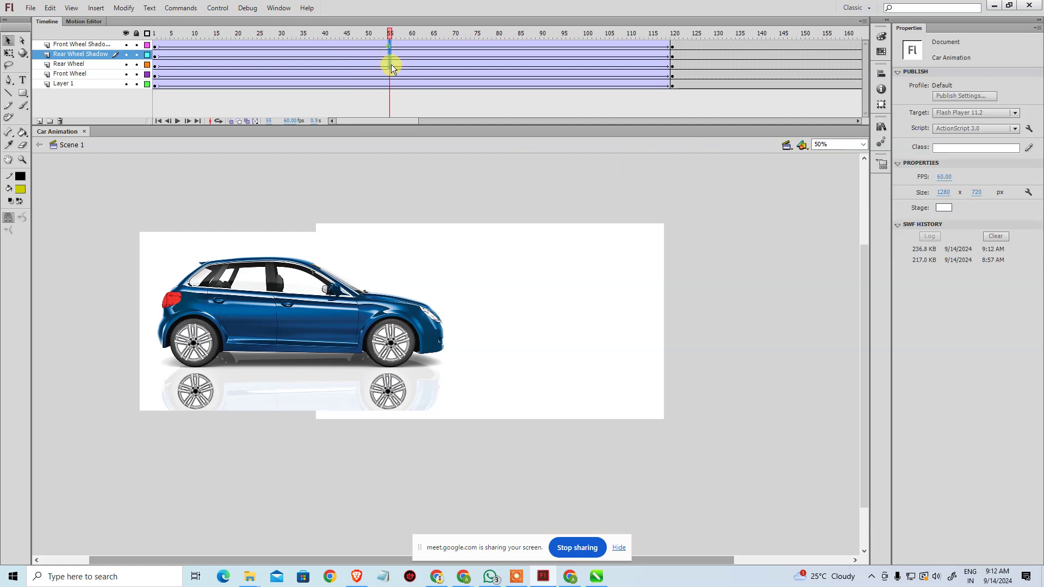
pyautogui.click(389, 74)
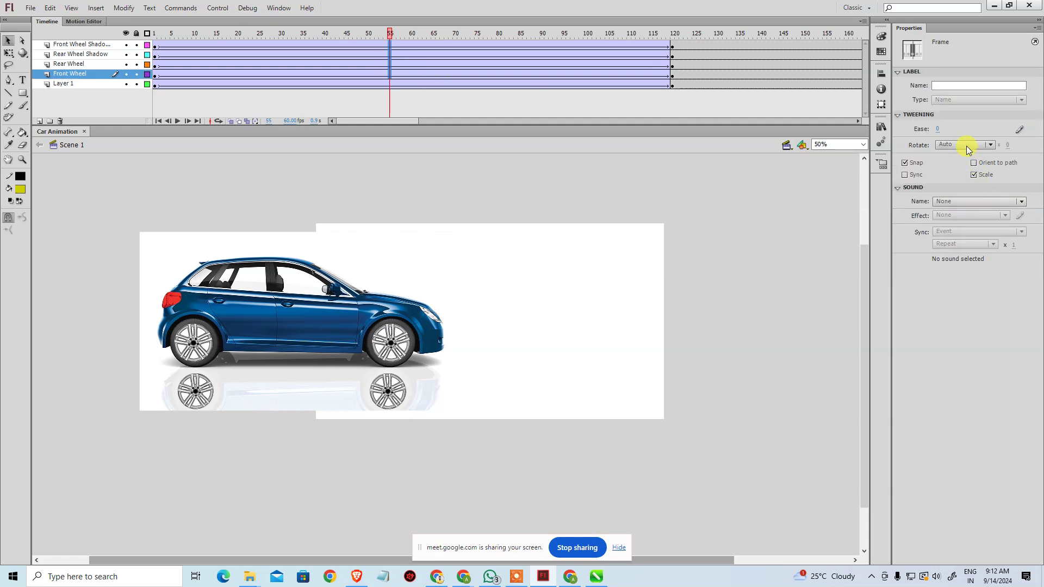
pyautogui.click(967, 146)
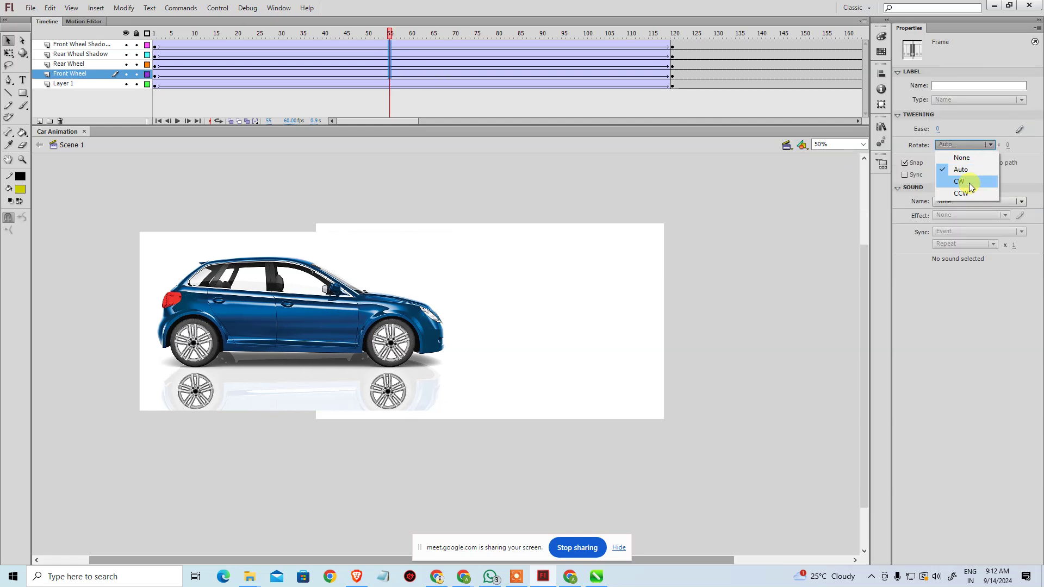
pyautogui.click(968, 183)
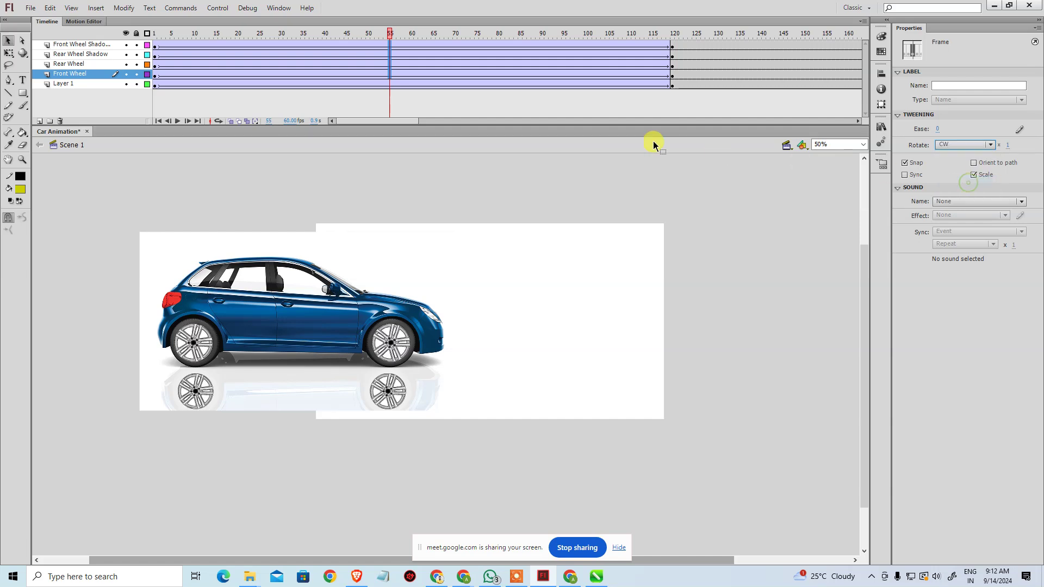
# - Set the rotation to CW on the four wheel layers' tween starting at frame 240, and preview the movie
pyautogui.moveTo(389, 36); pyautogui.dragTo(750, 60)
pyautogui.click(751, 75)
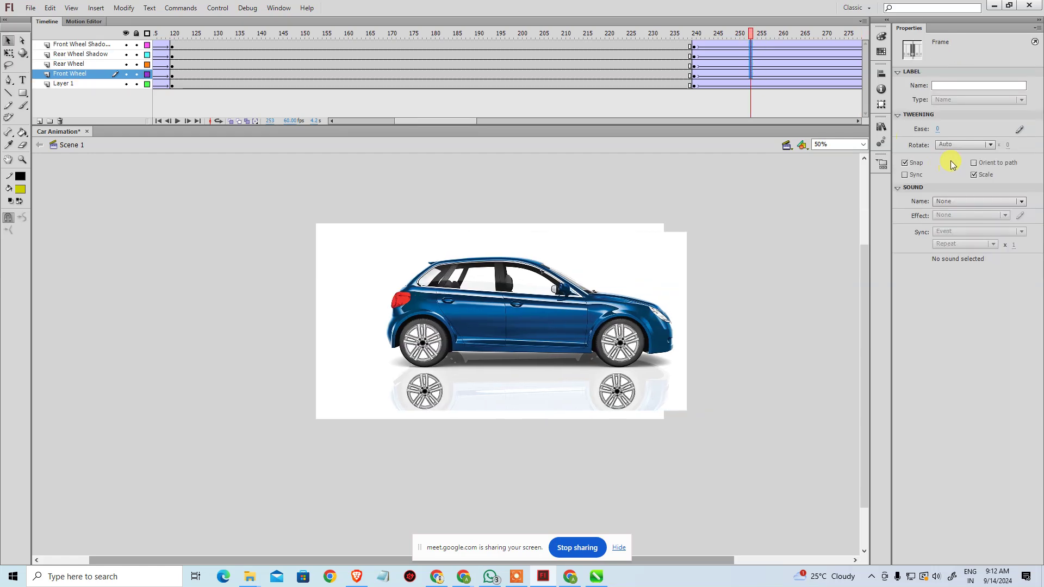
pyautogui.click(957, 144)
pyautogui.click(957, 181)
pyautogui.click(778, 237)
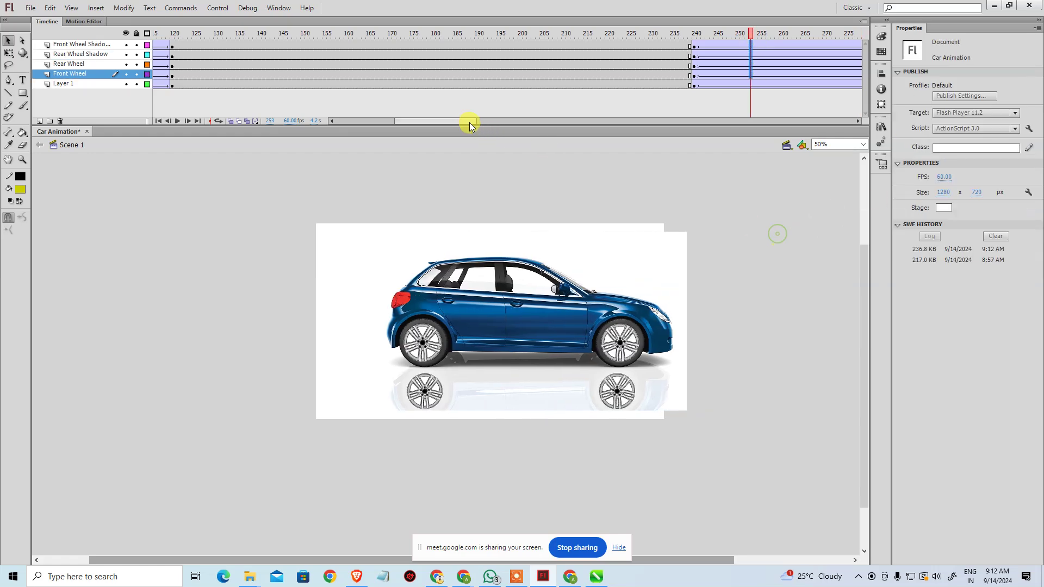
pyautogui.moveTo(469, 122); pyautogui.dragTo(187, 123)
pyautogui.hotkey('ctrl', 'Return')
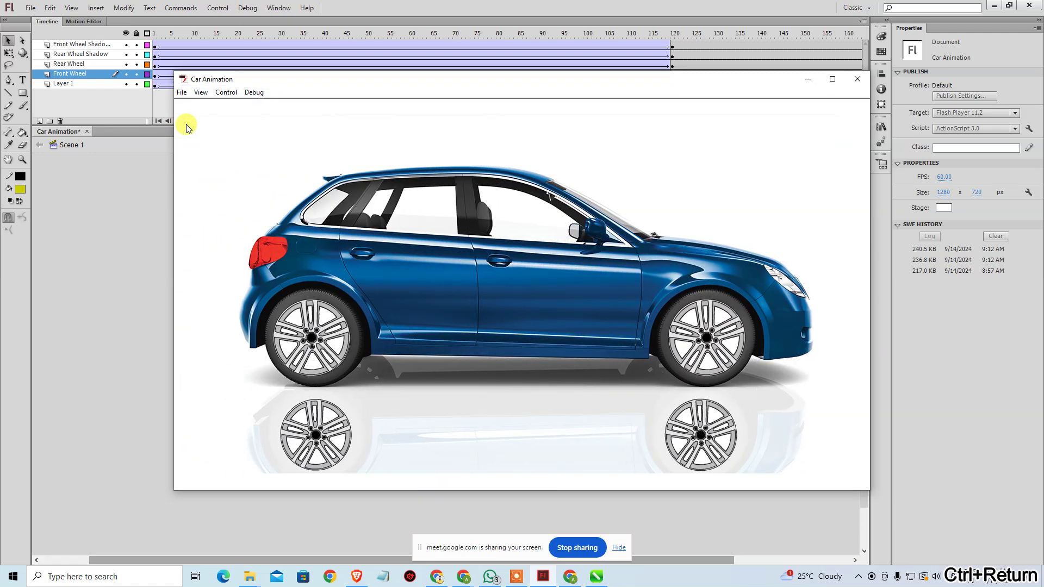
pyautogui.click(857, 79)
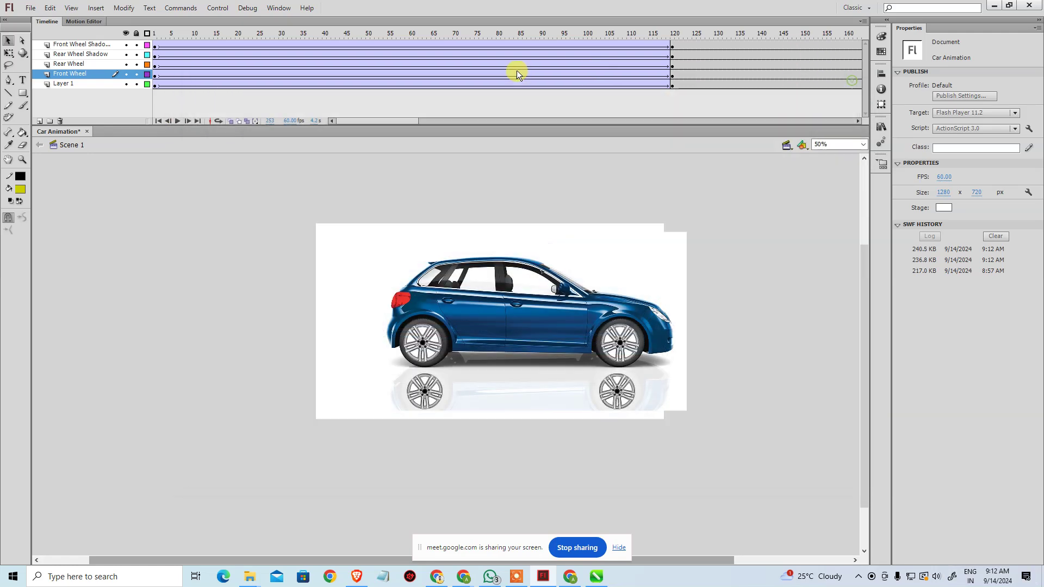
# - Set the clockwise rotation count to 4 for the wheel layers in both the first and last tweens, and preview the movie
pyautogui.click(511, 41)
pyautogui.moveTo(527, 45); pyautogui.dragTo(526, 75)
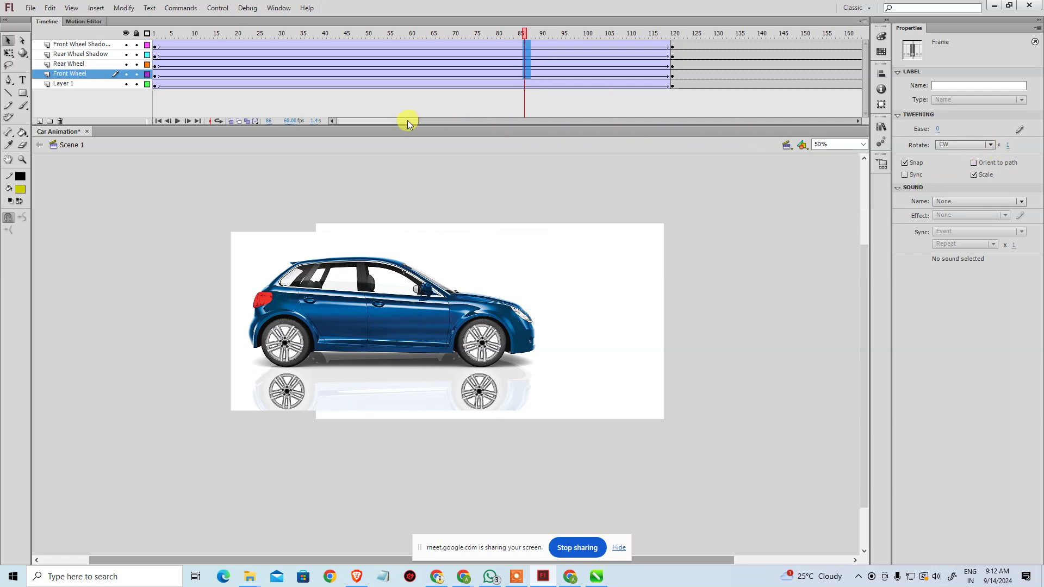
pyautogui.moveTo(408, 123); pyautogui.dragTo(493, 125)
pyautogui.moveTo(521, 48); pyautogui.dragTo(520, 63)
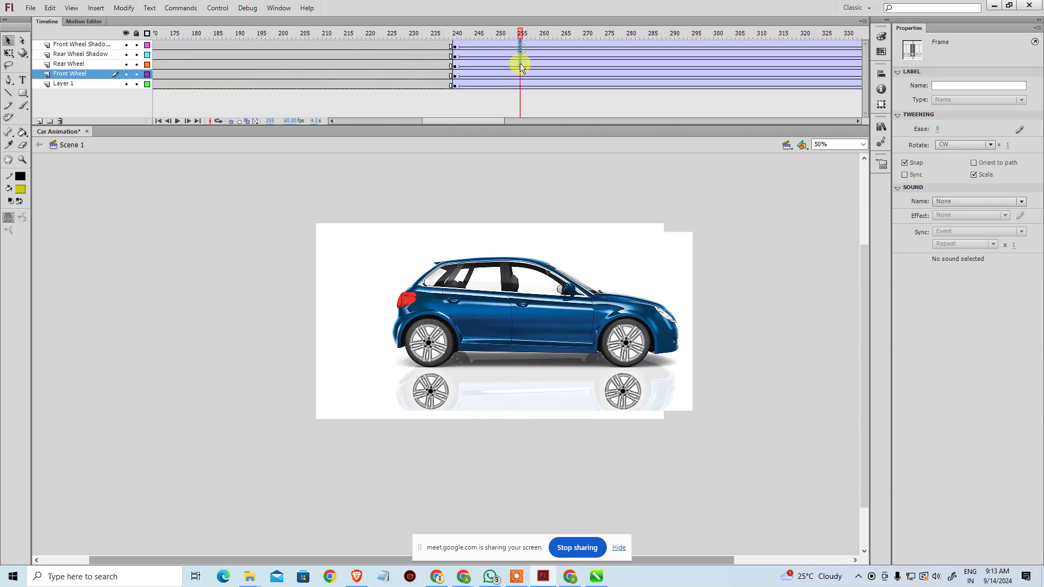
pyautogui.click(1008, 144)
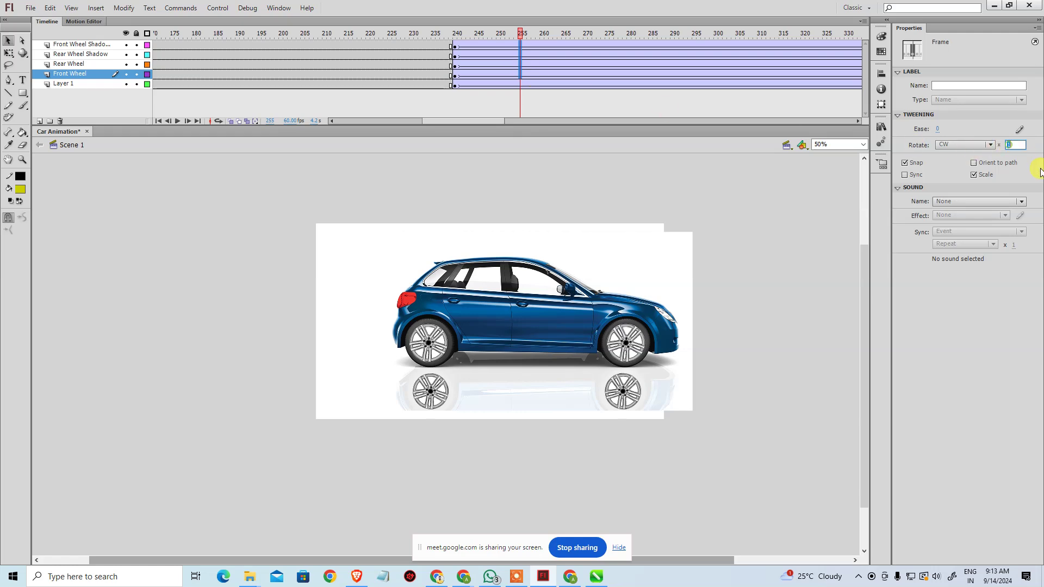
pyautogui.write('4')
pyautogui.hotkey('ctrl', 'Return')
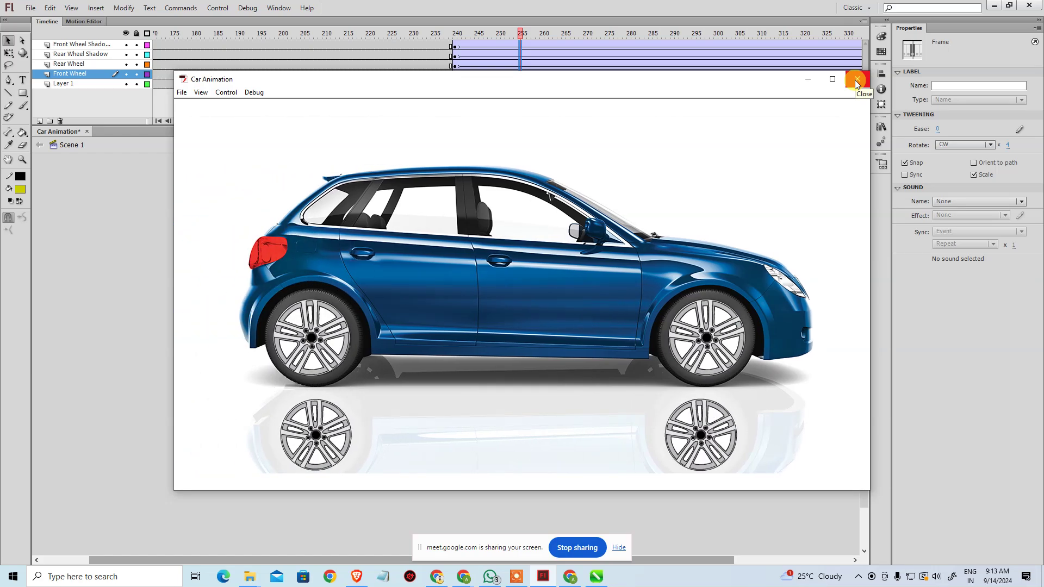
pyautogui.click(856, 80)
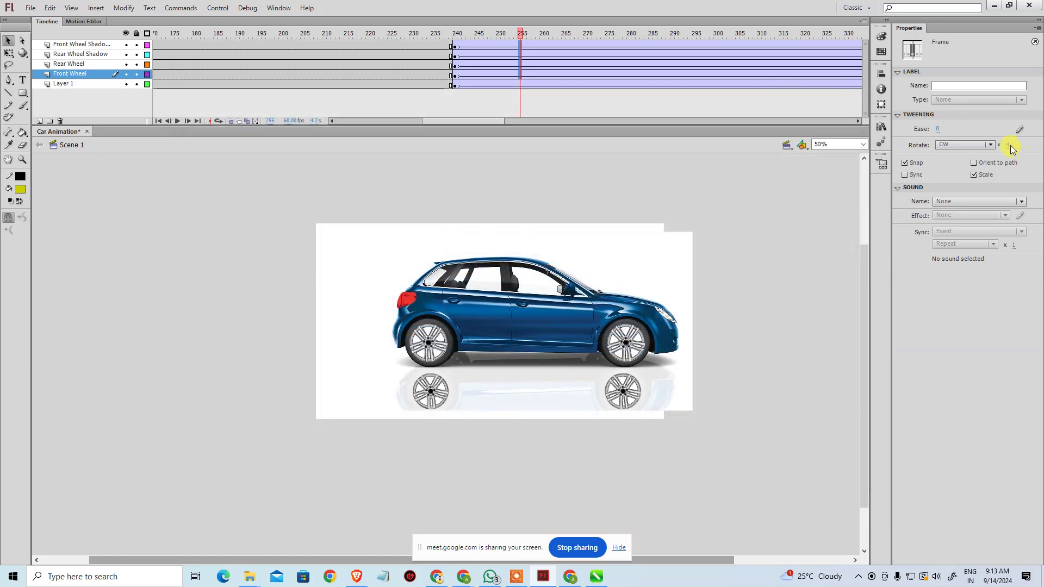
# - Raise the wheel tweens' rotation count to 8 and preview the movie
pyautogui.click(1009, 145)
pyautogui.write('8')
pyautogui.hotkey('ctrl', 'Return')
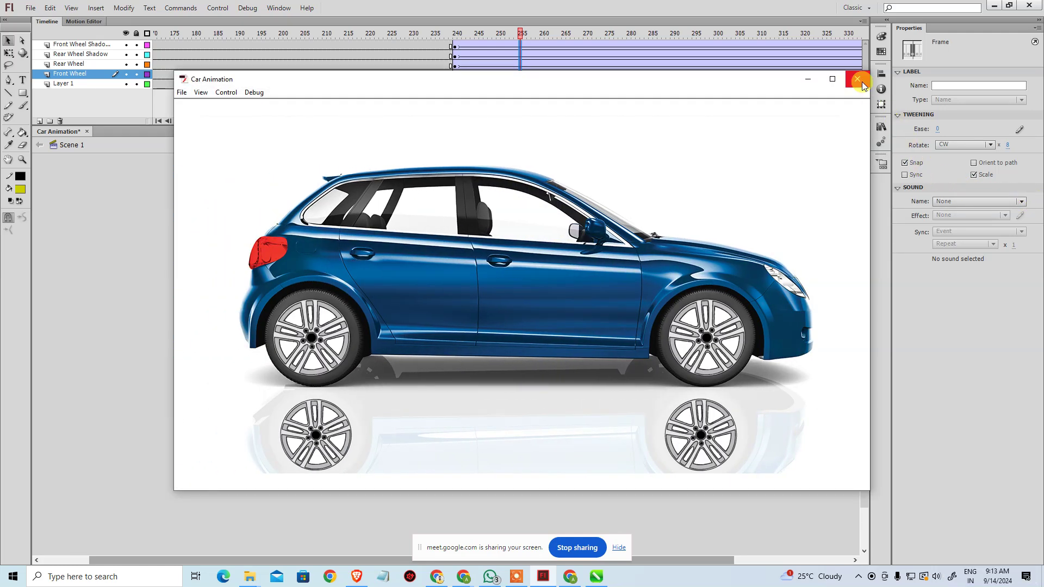
pyautogui.click(858, 80)
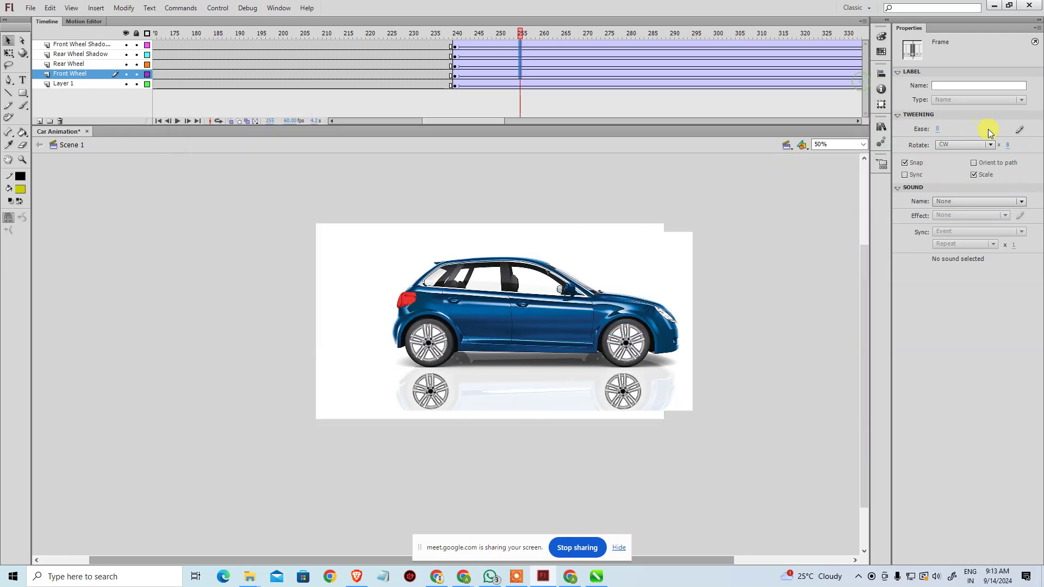
# - Try rotation counts of 4 and 2 on the wheel tweens and preview the movie
pyautogui.click(1009, 146)
pyautogui.click(1009, 145)
pyautogui.write('4')
pyautogui.press('Return')
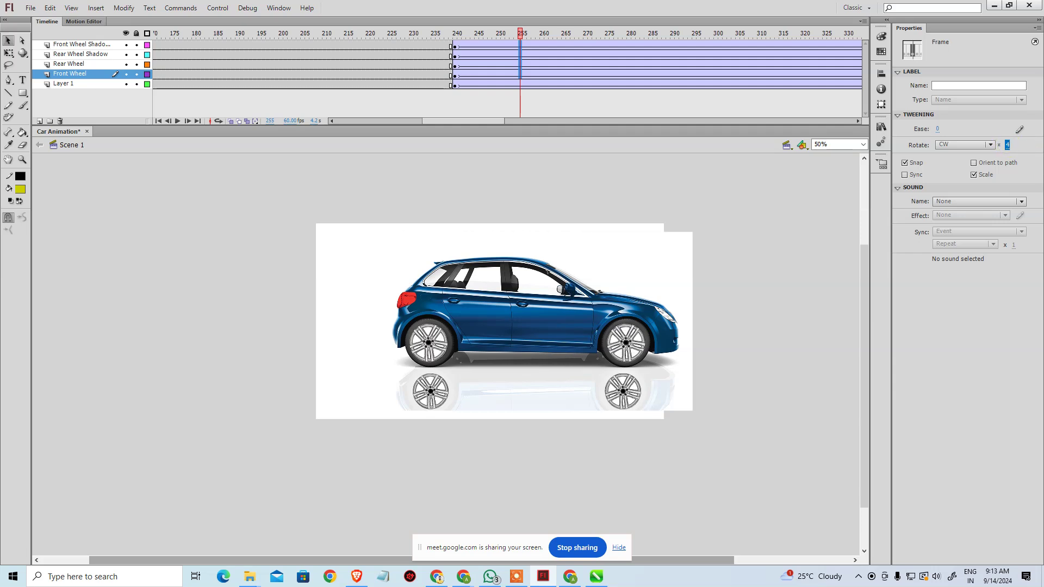
pyautogui.click(1008, 145)
pyautogui.write('2')
pyautogui.press('Return')
pyautogui.hotkey('ctrl', 'Return')
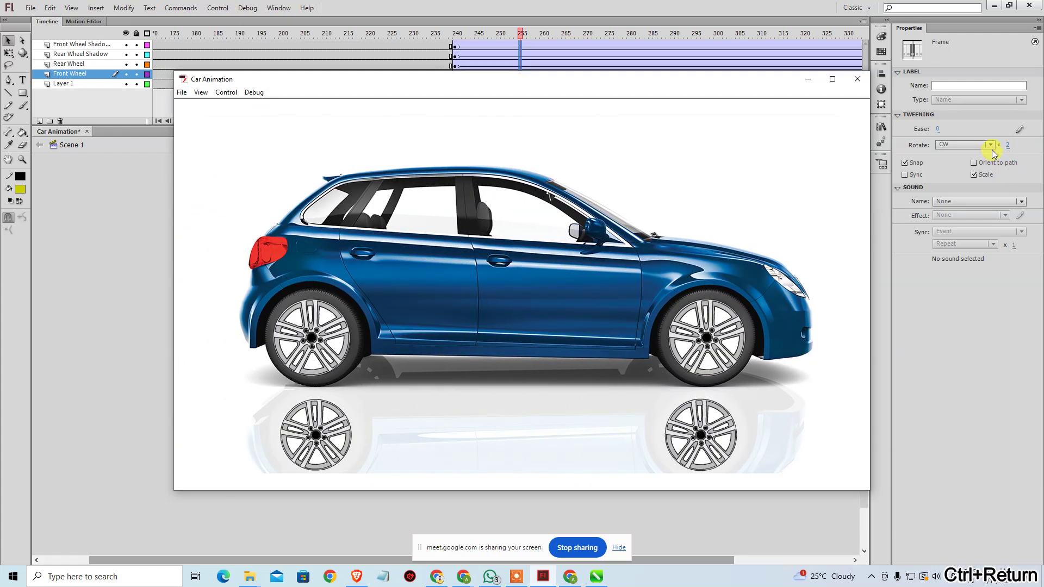
pyautogui.click(1009, 145)
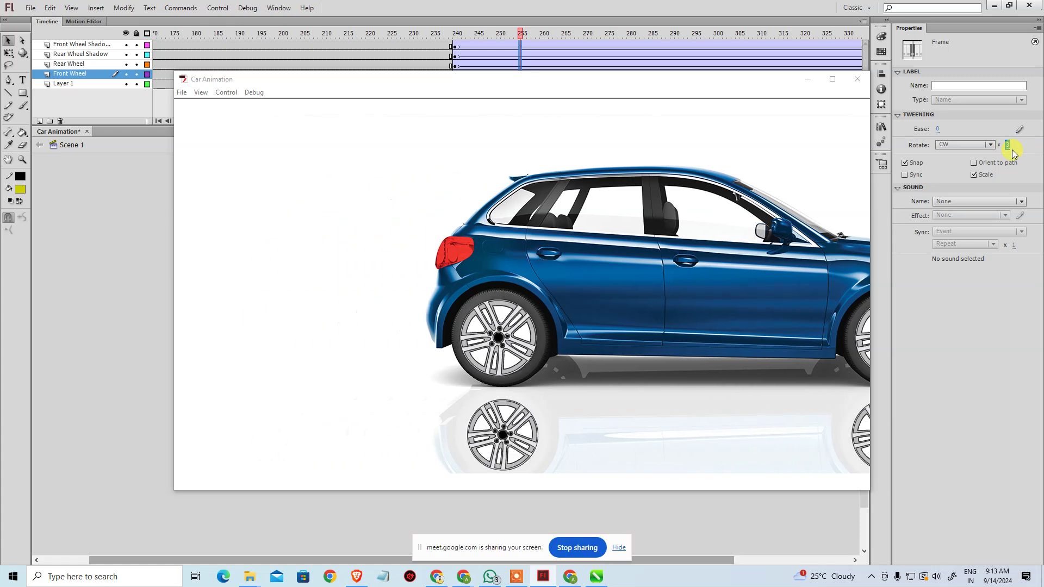
pyautogui.hotkey('ctrl', 'Return')
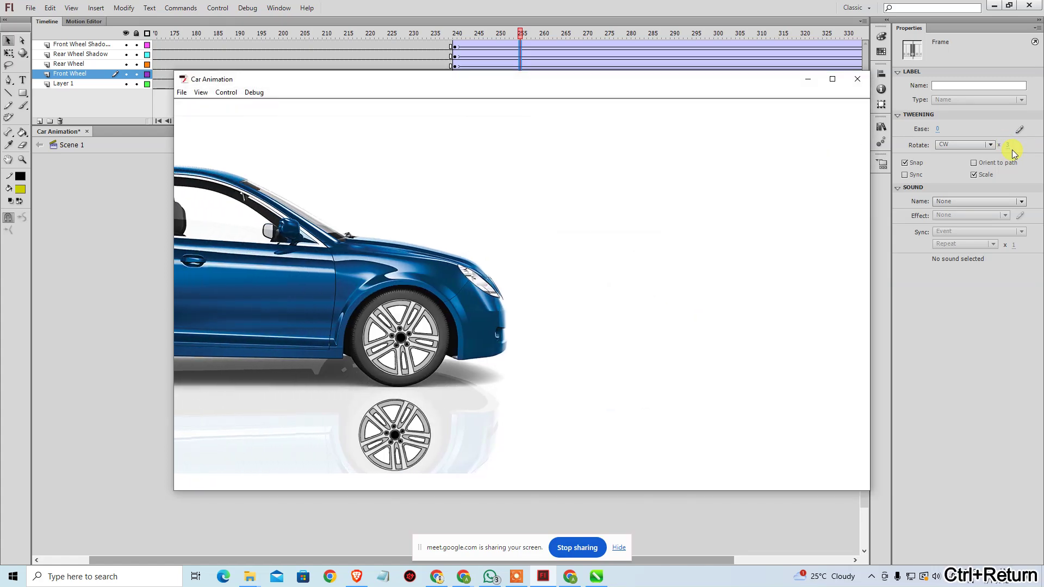
pyautogui.hotkey('ctrl', 'w')
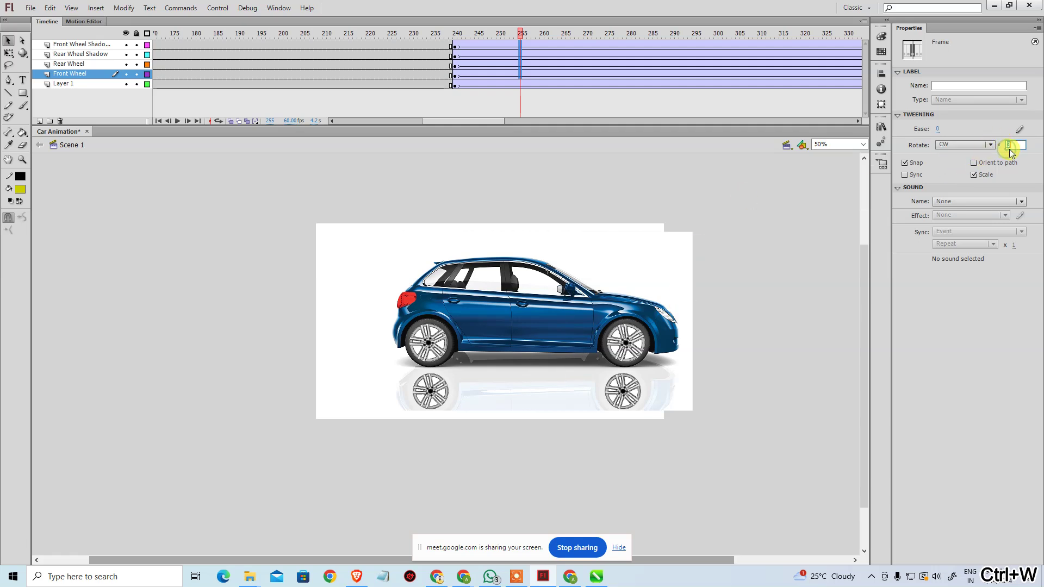
# - Try a rotation count of 6 on the wheel tweens and preview the movie
pyautogui.write('6')
pyautogui.press('Return')
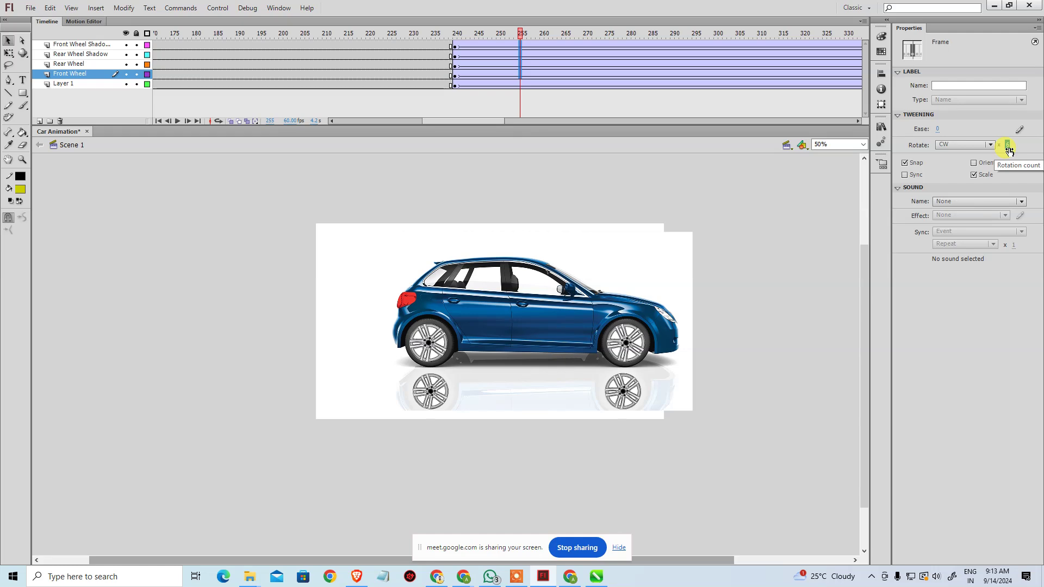
pyautogui.hotkey('ctrl', 'Return')
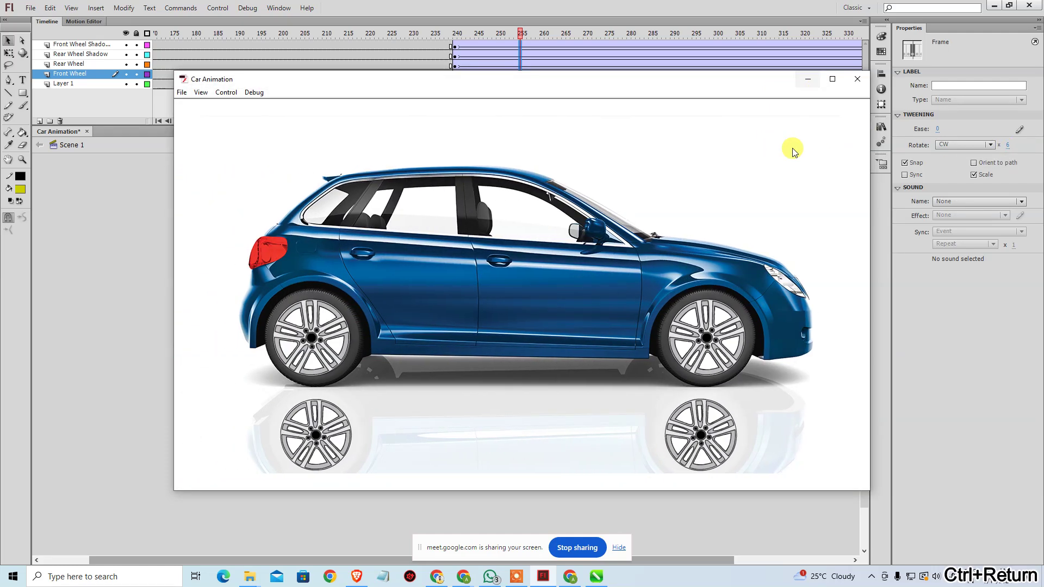
pyautogui.click(858, 79)
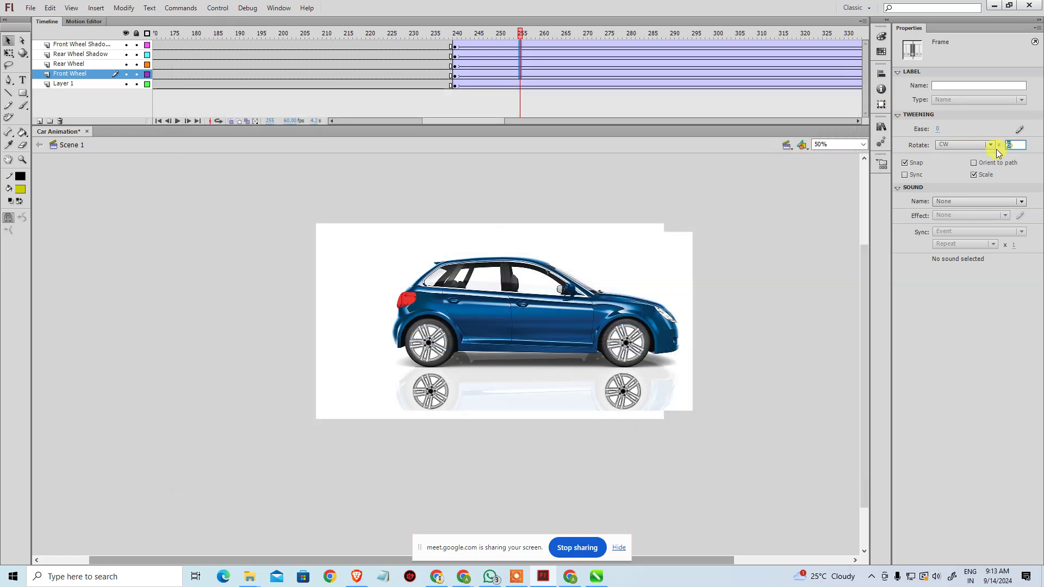
# - Set the wheel tweens' clockwise rotation count to 4 and preview the movie
pyautogui.write('4')
pyautogui.hotkey('ctrl', 'Return')
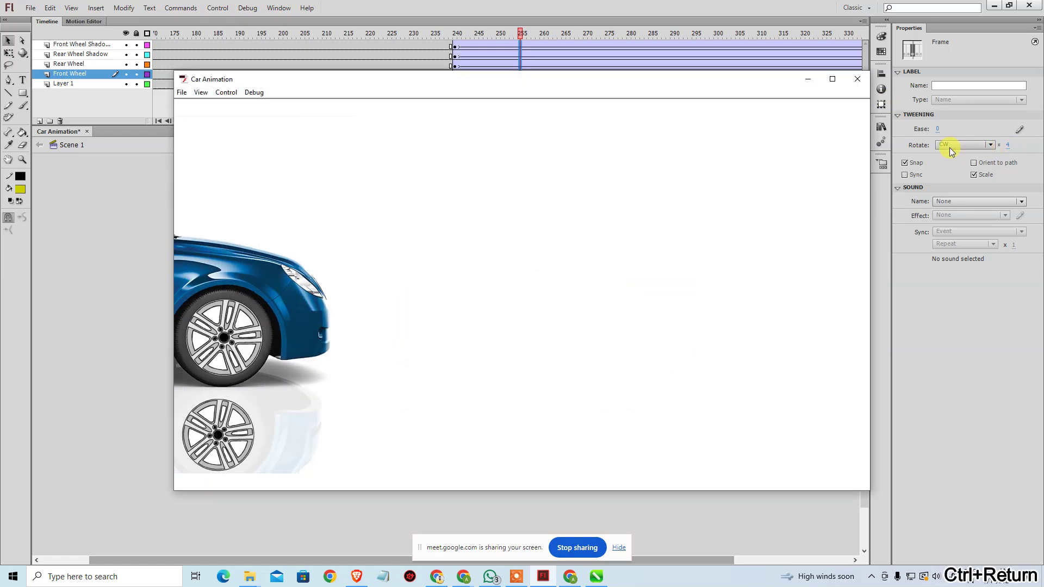
pyautogui.click(858, 78)
# - Close the movie preview, select both wheel reflections on frame 1 and try an Alpha colour effect on them
pyautogui.click(491, 186)
pyautogui.moveTo(488, 121); pyautogui.dragTo(322, 129)
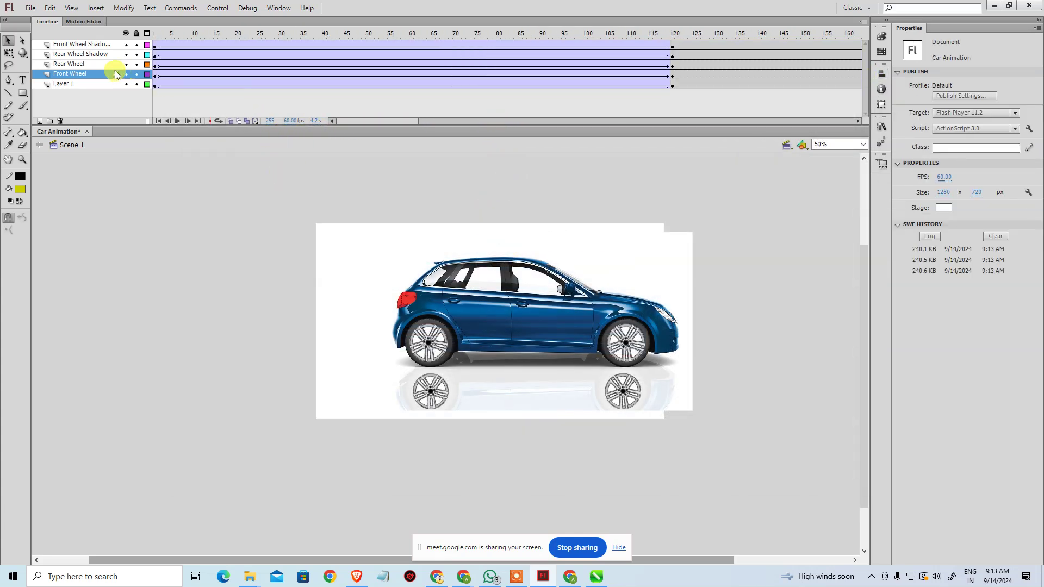
pyautogui.click(217, 54)
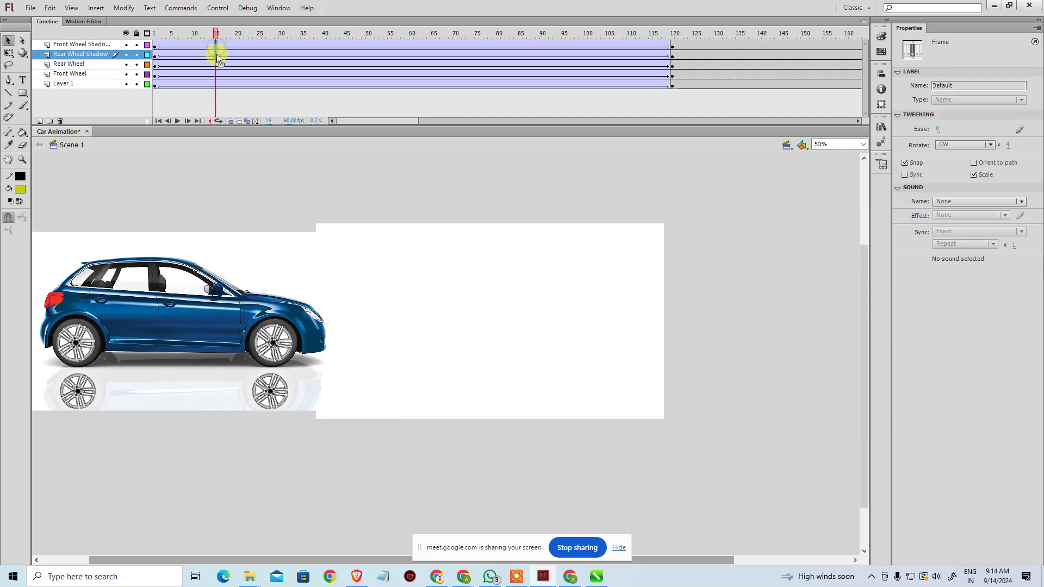
pyautogui.click(154, 55)
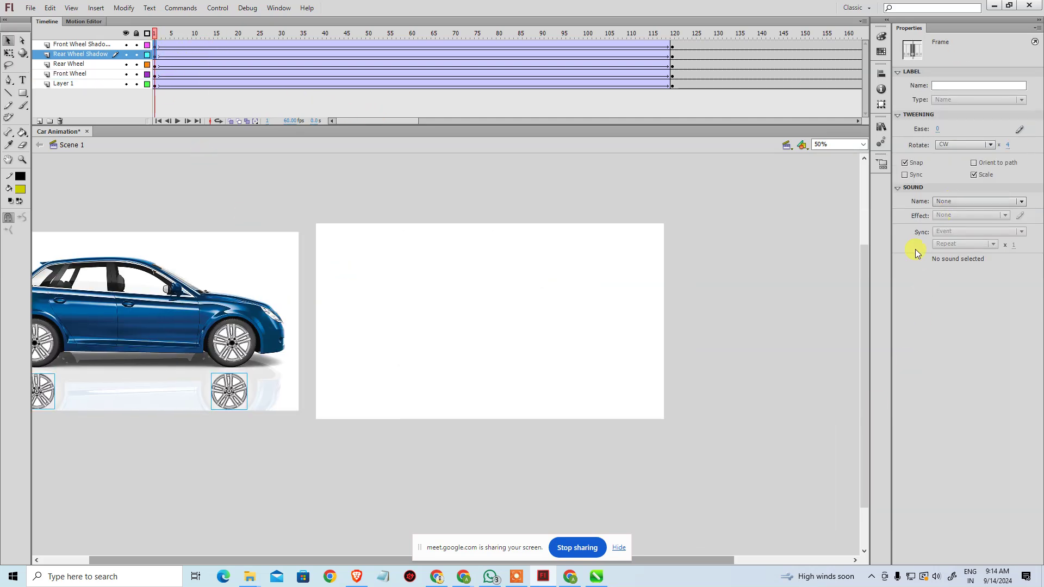
pyautogui.click(231, 380)
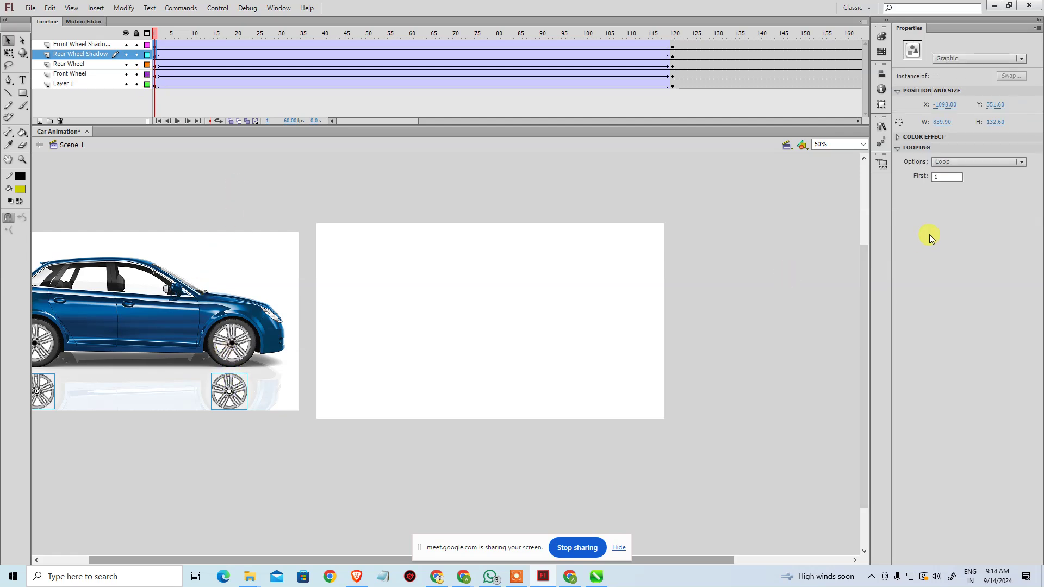
pyautogui.click(922, 138)
pyautogui.click(955, 151)
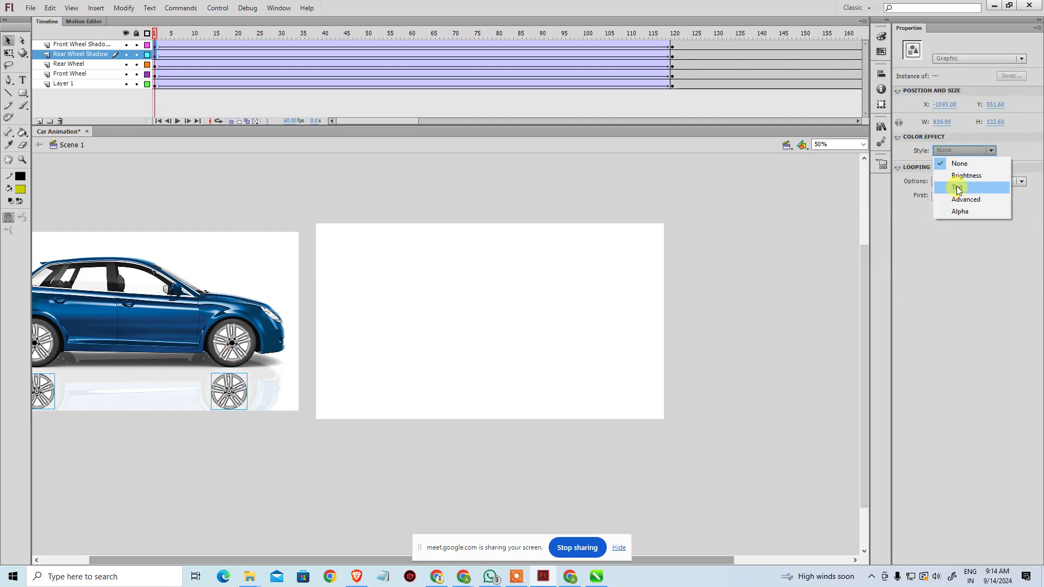
pyautogui.click(965, 210)
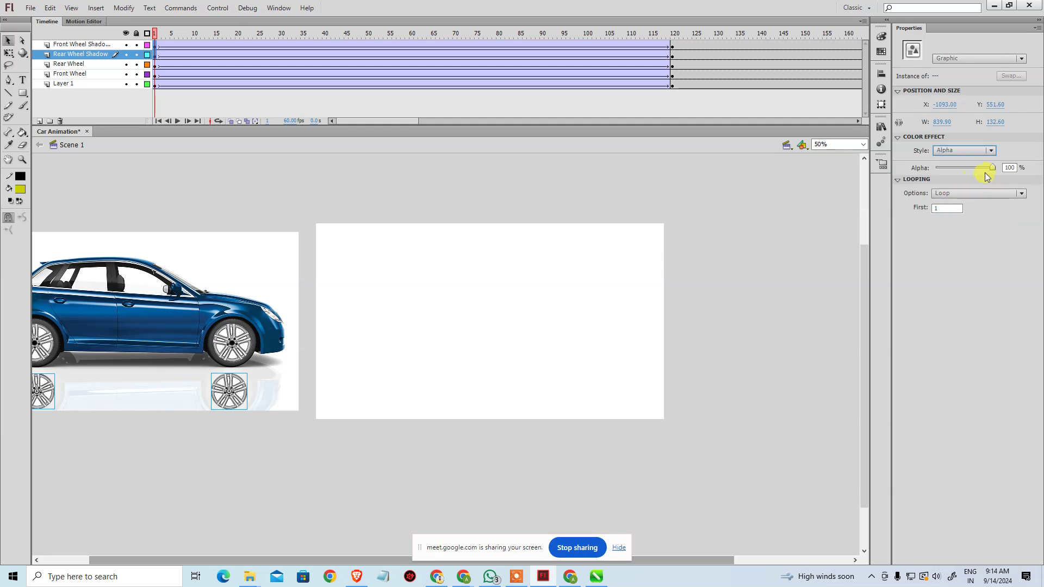
pyautogui.moveTo(992, 166)
pyautogui.mouseDown()
pyautogui.moveTo(934, 173)
pyautogui.moveTo(1012, 166)
pyautogui.mouseUp()
# - Change the colour effect of both wheel reflections on frame 1 to a white Tint of 85%
pyautogui.click(958, 150)
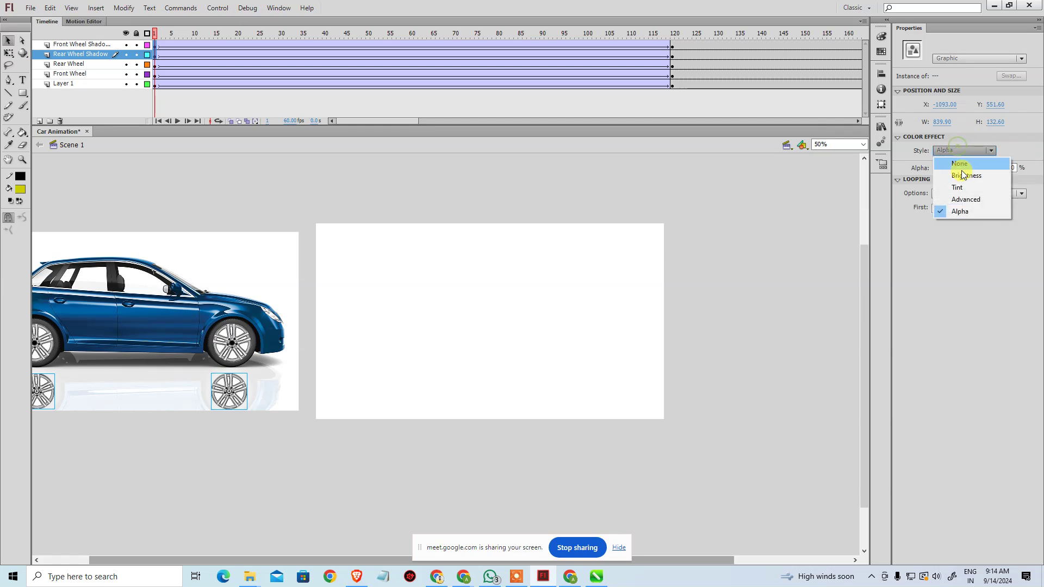
pyautogui.click(962, 187)
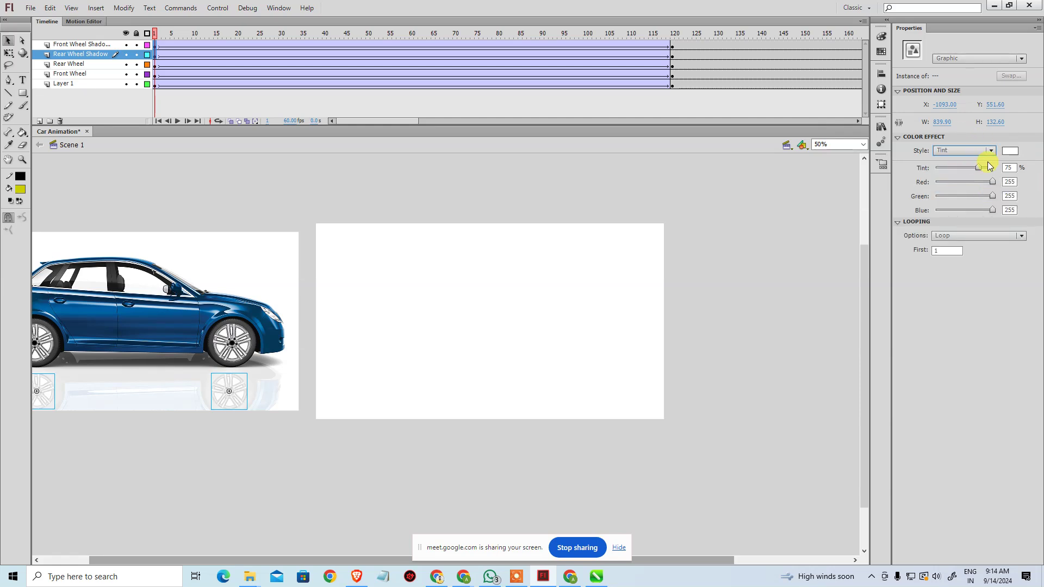
pyautogui.moveTo(980, 172); pyautogui.dragTo(986, 171)
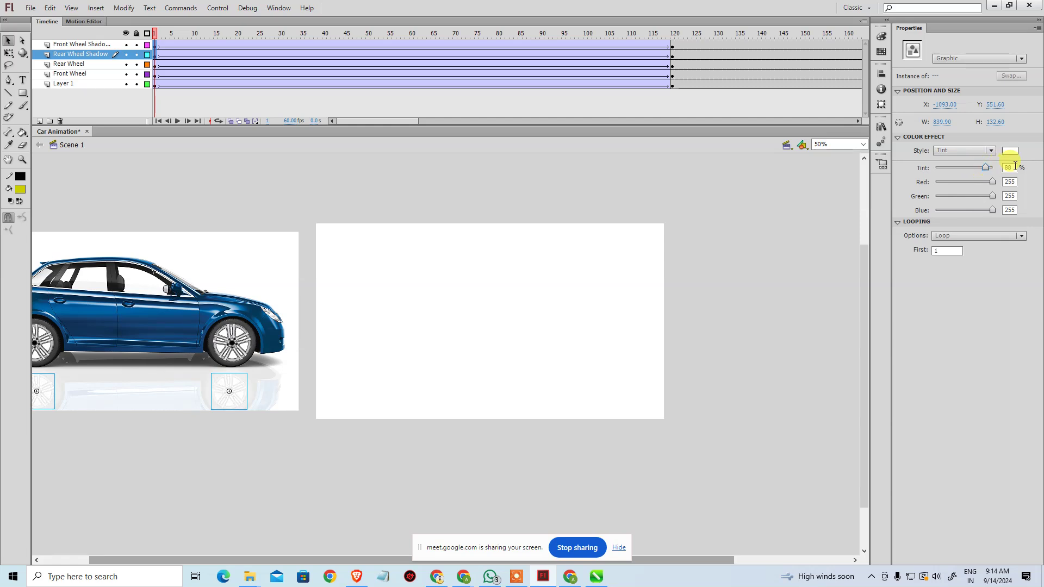
pyautogui.click(986, 168)
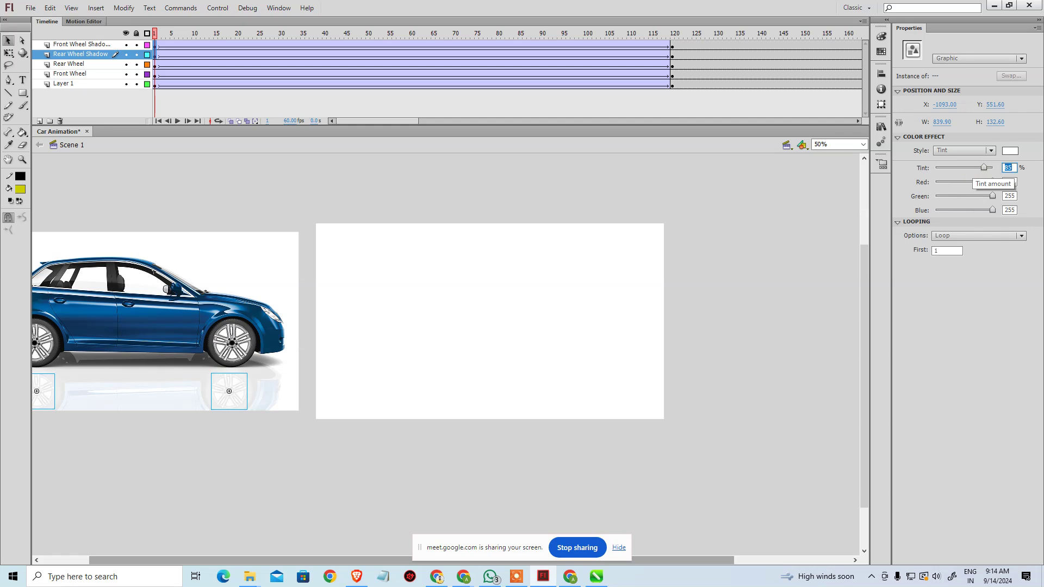
# - Apply the white Tint of 85% to both wheel reflections on the frame 120 keyframe
pyautogui.click(672, 50)
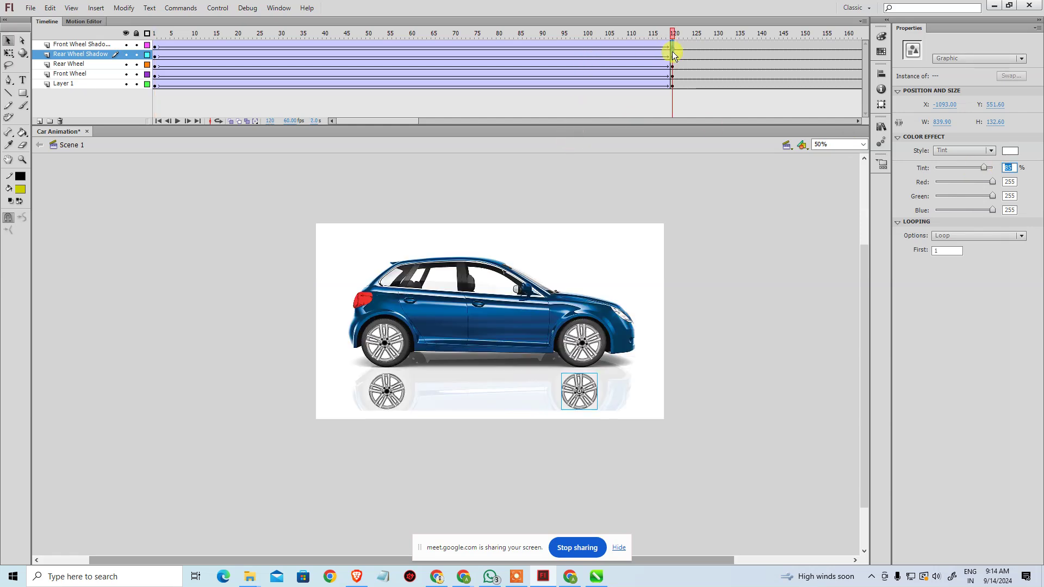
pyautogui.click(735, 305)
pyautogui.click(587, 396)
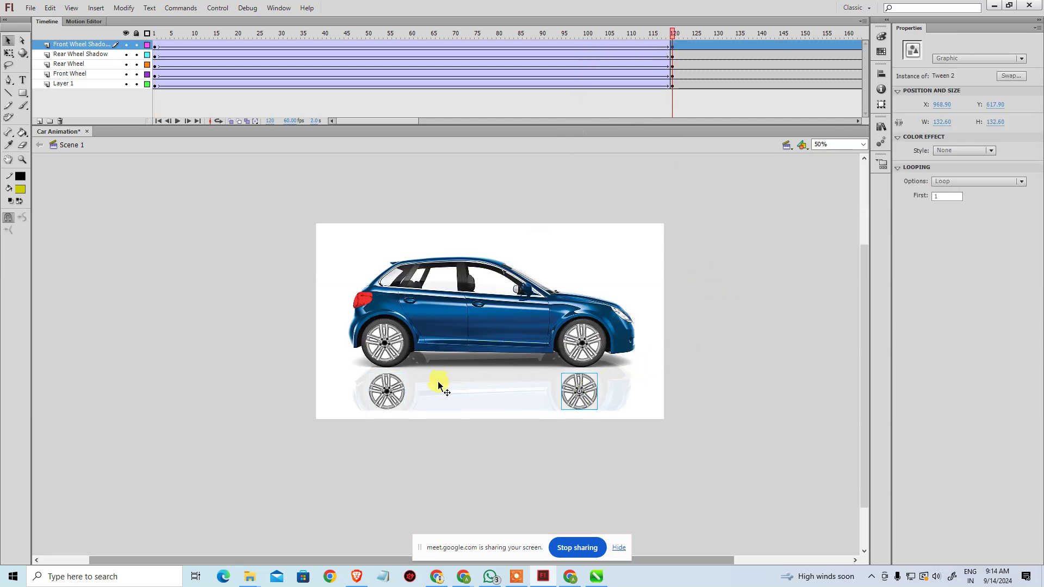
pyautogui.keyDown('shift'); pyautogui.click(392, 392); pyautogui.keyUp('shift')
pyautogui.click(988, 155)
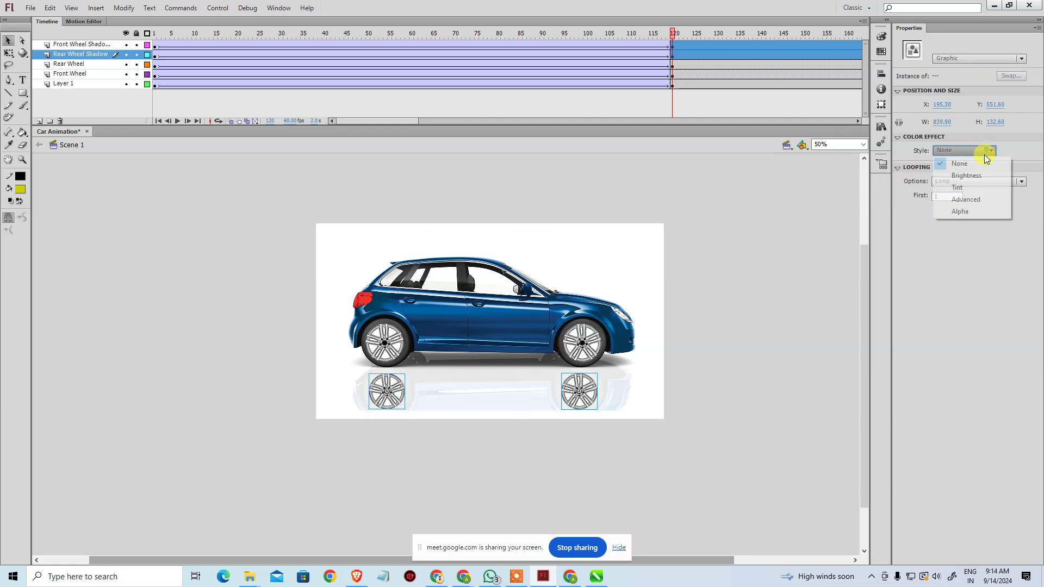
pyautogui.click(1000, 188)
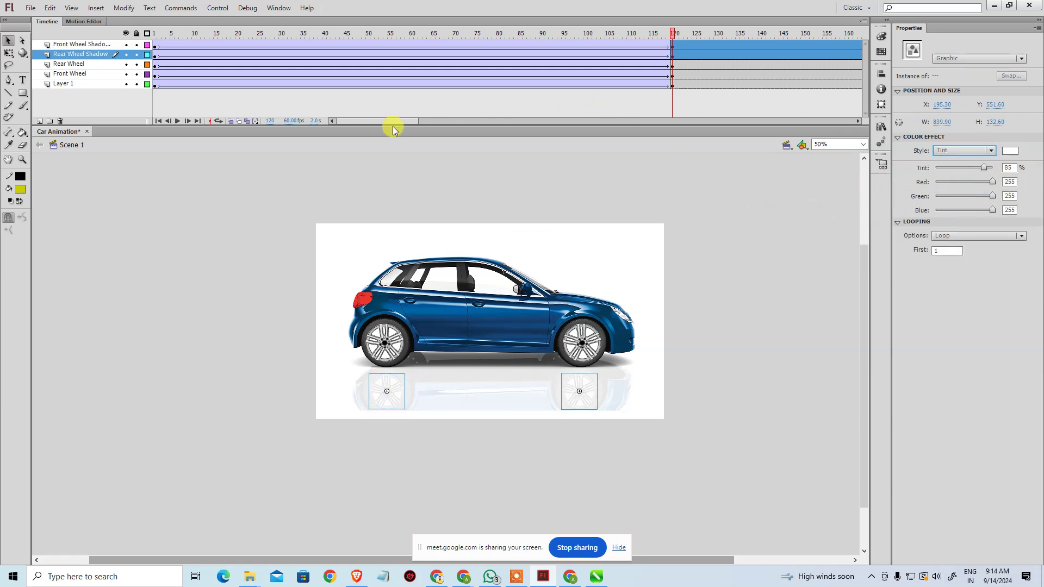
# - Apply the same Tint colour effect to both wheel reflections on the frame 240 keyframe
pyautogui.moveTo(410, 124); pyautogui.dragTo(511, 129)
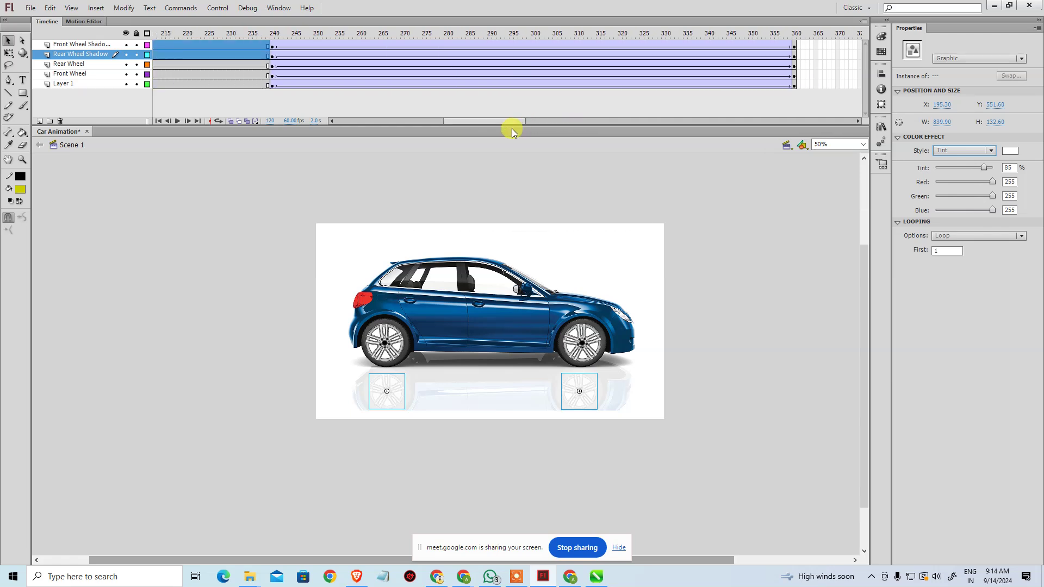
pyautogui.click(275, 58)
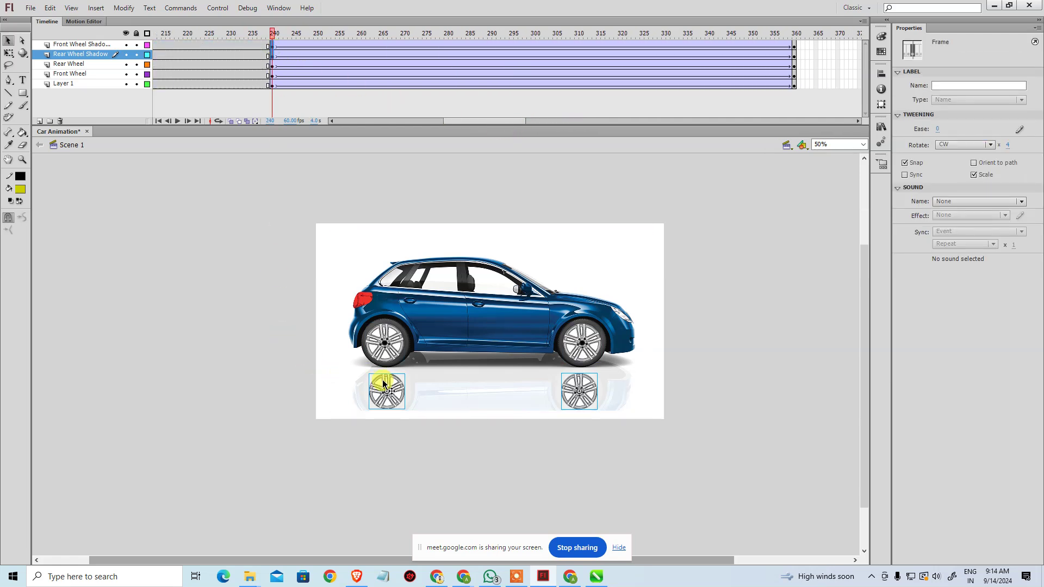
pyautogui.click(390, 386)
pyautogui.click(960, 153)
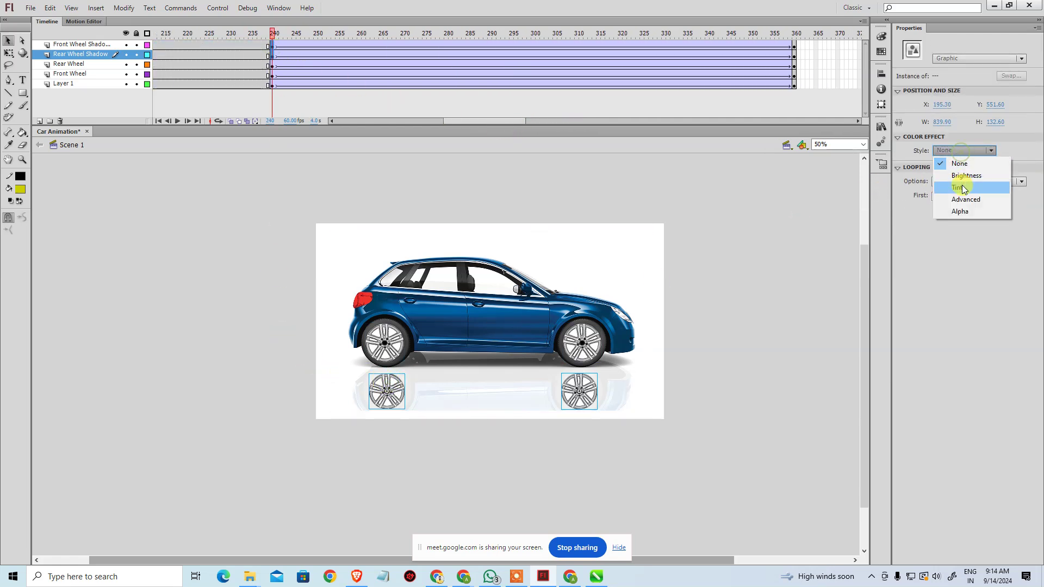
pyautogui.click(962, 187)
# - Apply the same Tint colour effect to the rear and front wheel reflections on the final keyframe at frame 360
pyautogui.moveTo(462, 119); pyautogui.dragTo(522, 123)
pyautogui.click(322, 34)
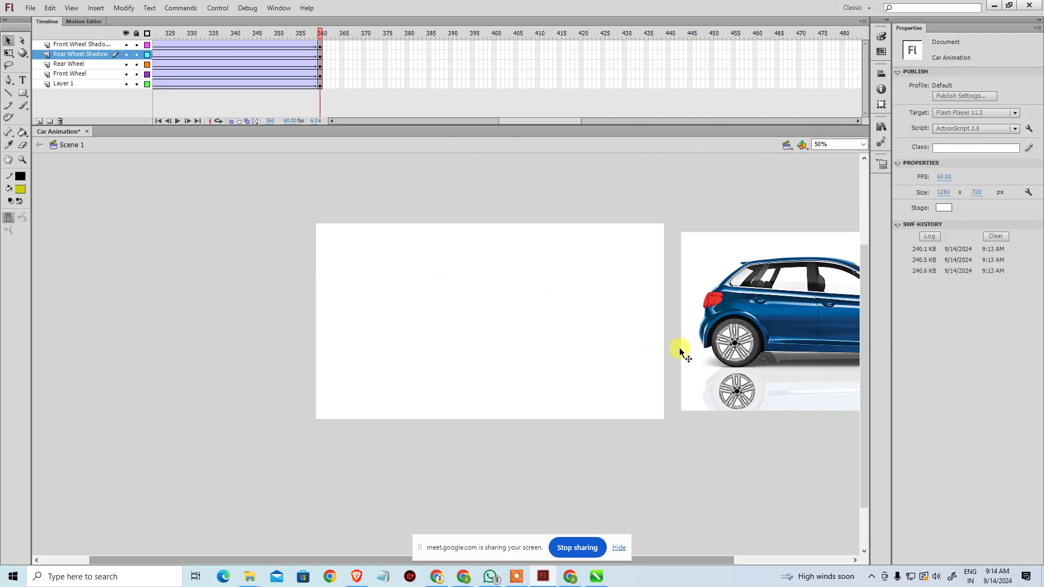
pyautogui.moveTo(779, 450); pyautogui.dragTo(606, 439)
pyautogui.click(591, 382)
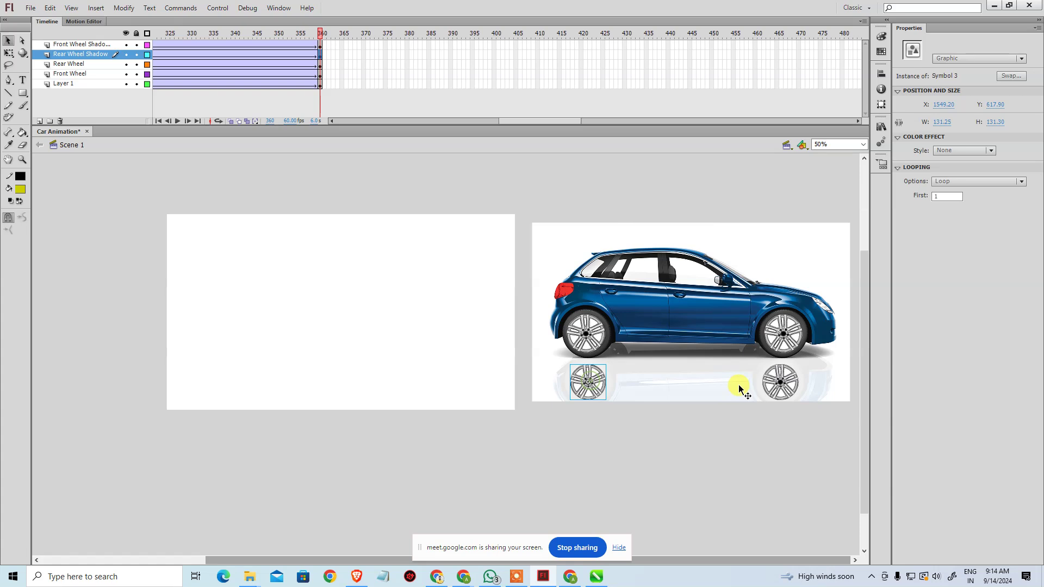
pyautogui.keyDown('shift'); pyautogui.click(780, 386); pyautogui.keyUp('shift')
pyautogui.click(952, 157)
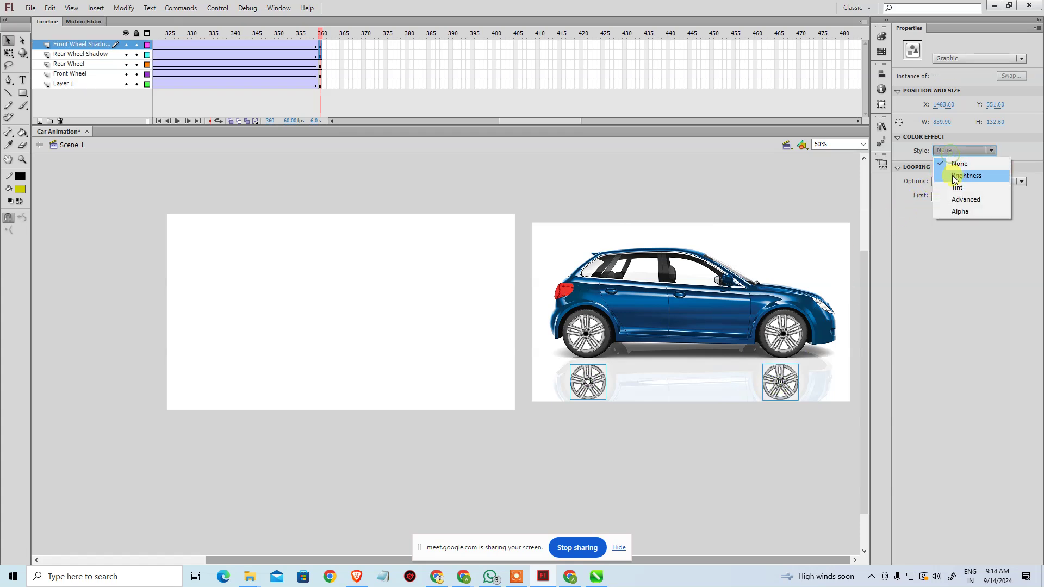
pyautogui.click(951, 187)
pyautogui.click(785, 457)
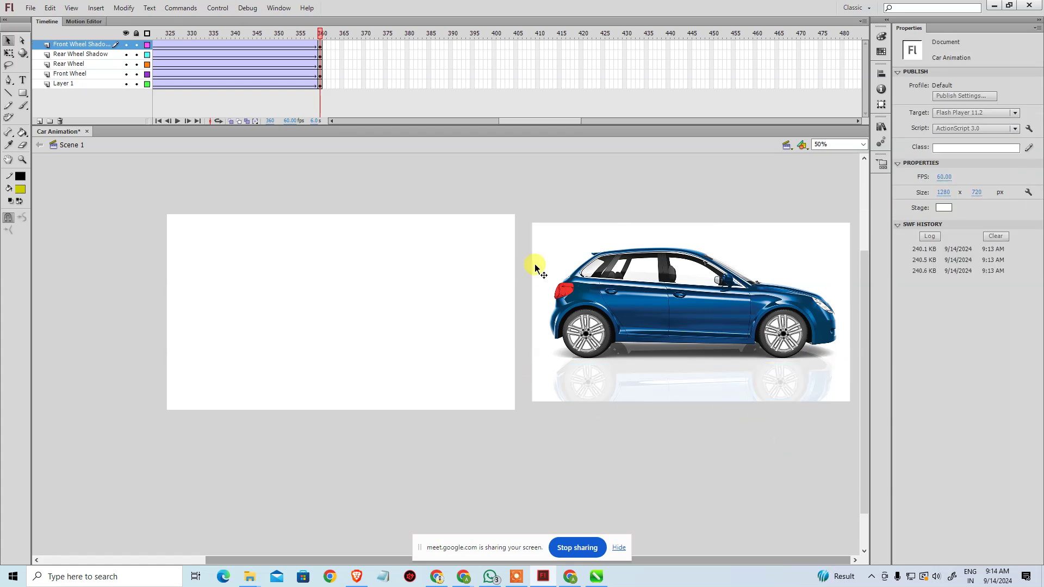
# - Preview the movie, save the document and preview the movie once more
pyautogui.hotkey('ctrl', 'Return')
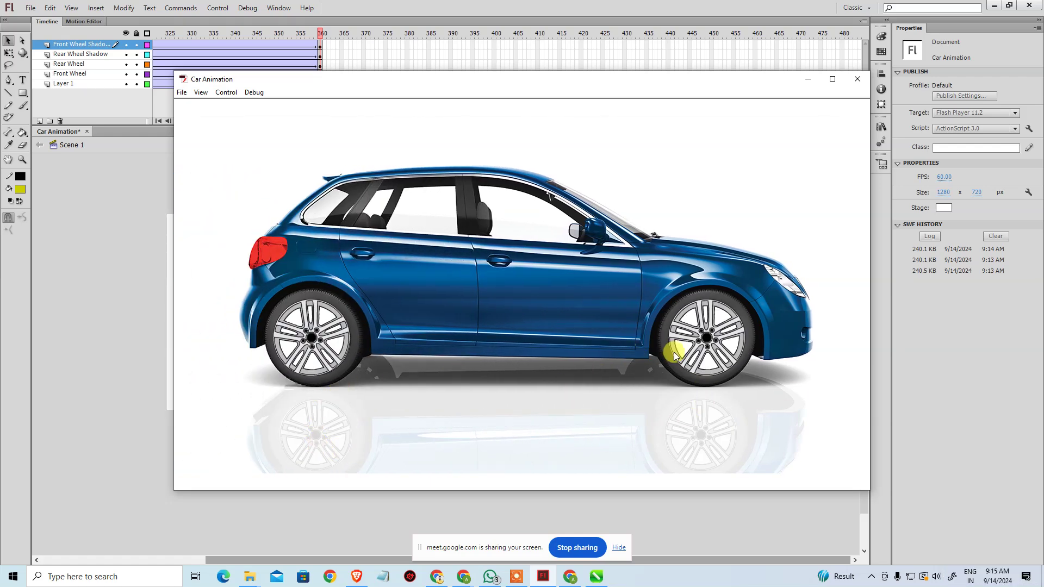
pyautogui.click(857, 79)
pyautogui.hotkey('ctrl', 's')
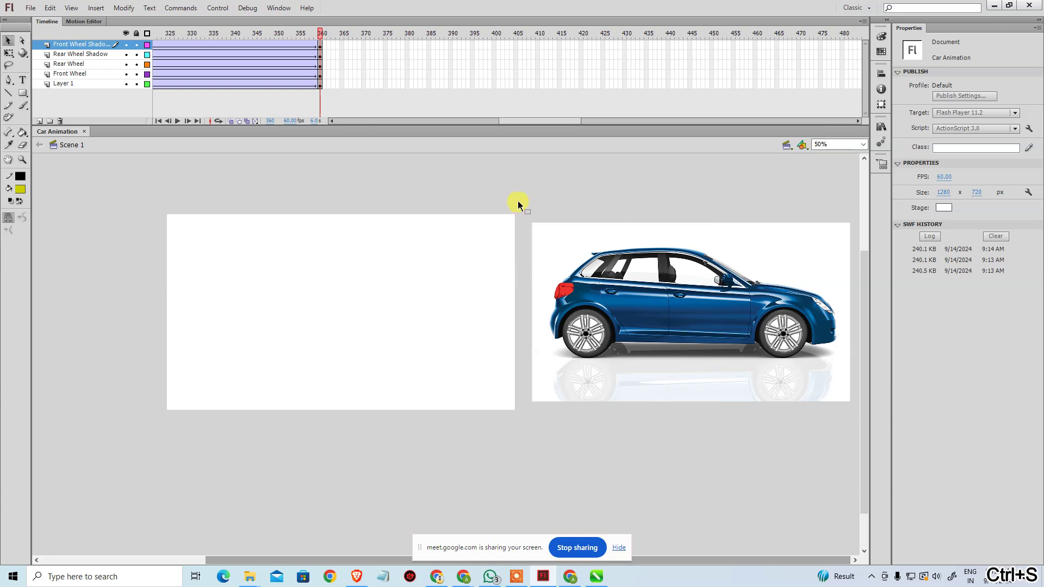
pyautogui.hotkey('ctrl', 'Return')
pyautogui.hotkey('ctrl', 'w')
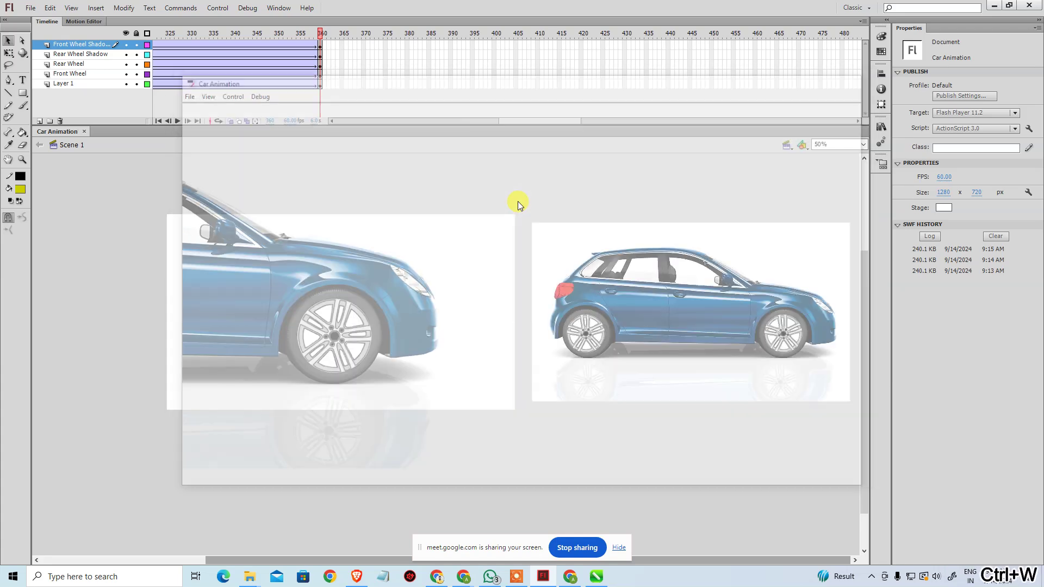
# - Play the exported Car Animation SWF from the Desktop's Animate\CS6 folder in File Explorer and close the player
pyautogui.click(250, 579)
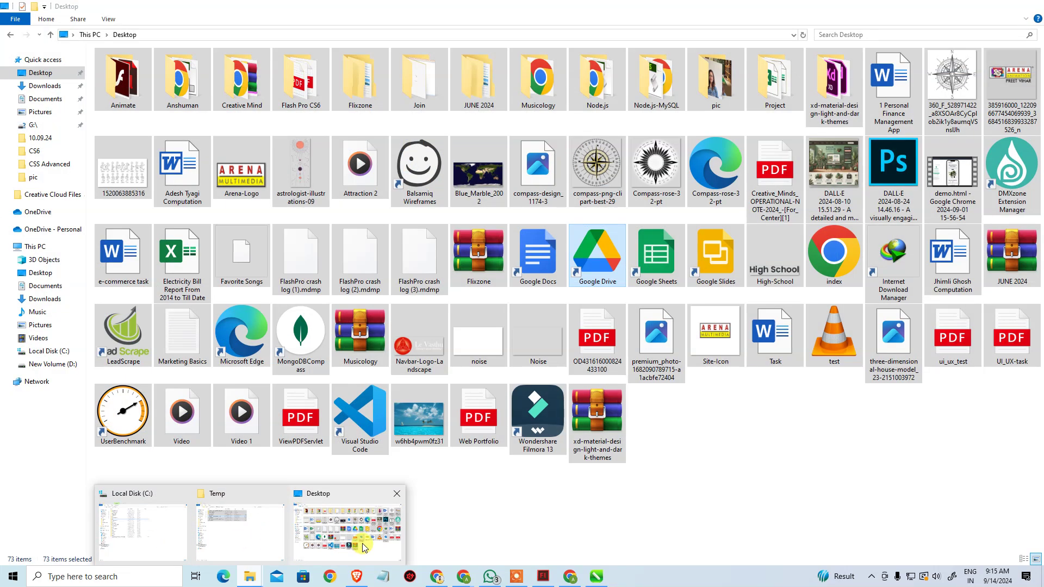
pyautogui.click(365, 548)
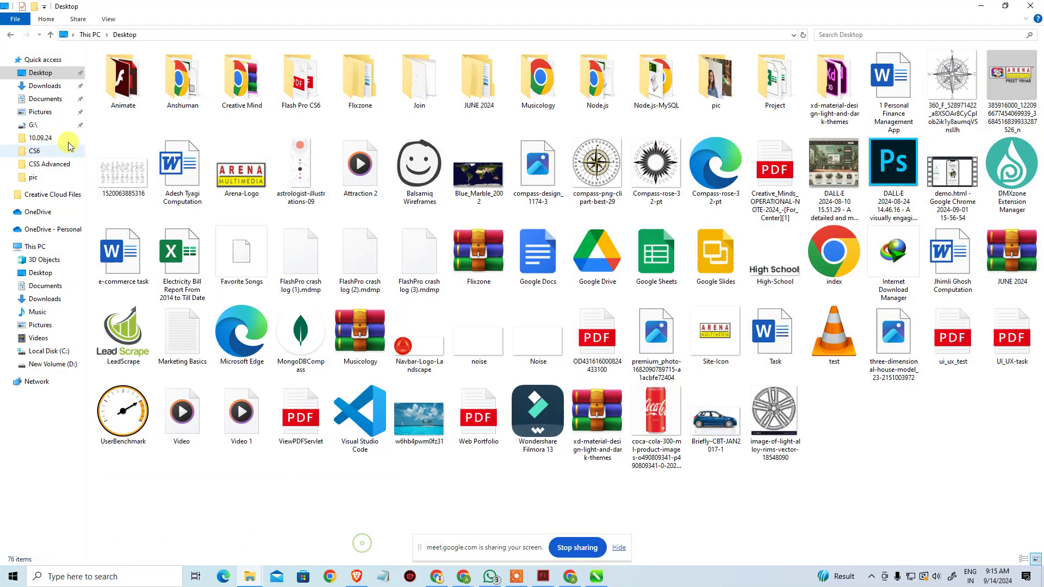
pyautogui.doubleClick(133, 81)
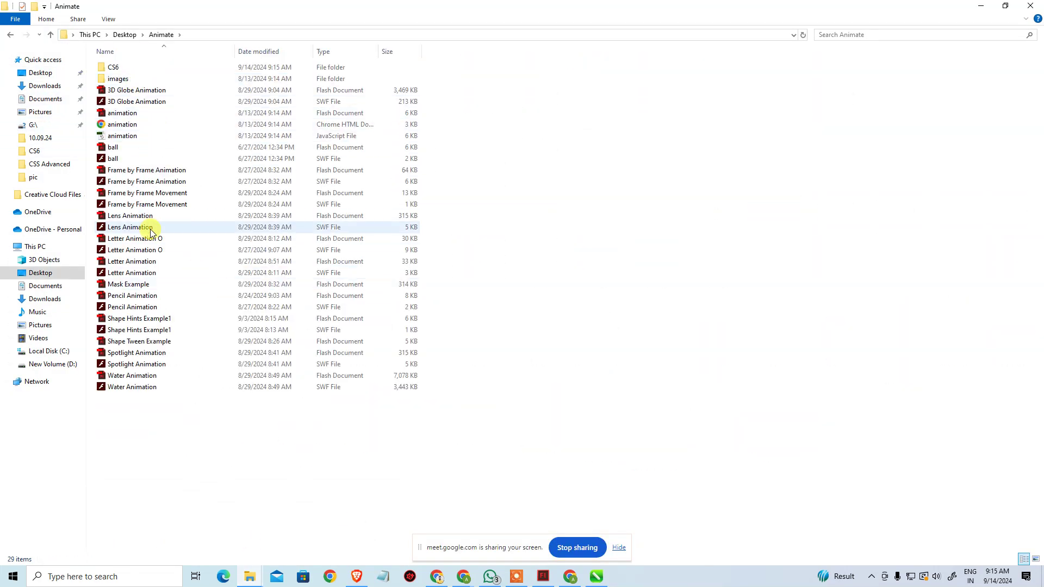
pyautogui.press('Down')
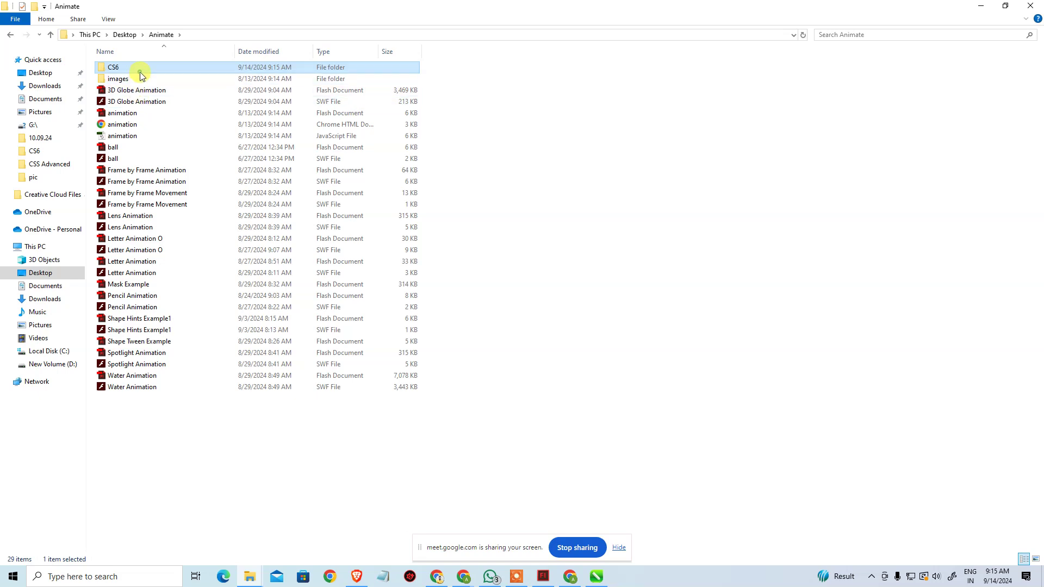
pyautogui.doubleClick(140, 67)
pyautogui.doubleClick(178, 136)
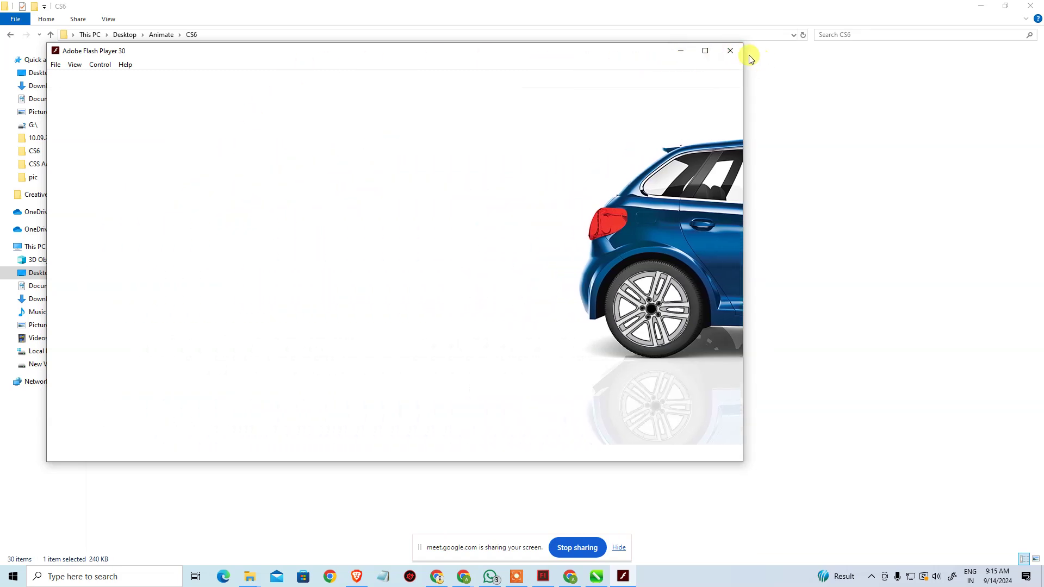
pyautogui.click(730, 50)
# - Switch back to Flash and adjust the ease of the drive-in tweens on all five layers
pyautogui.click(545, 576)
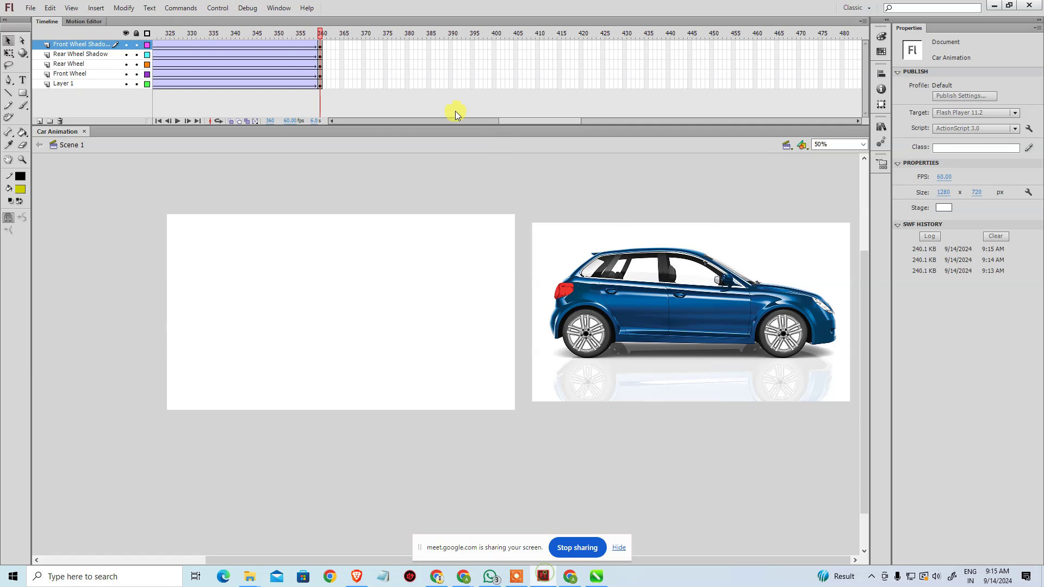
pyautogui.moveTo(536, 124); pyautogui.dragTo(345, 146)
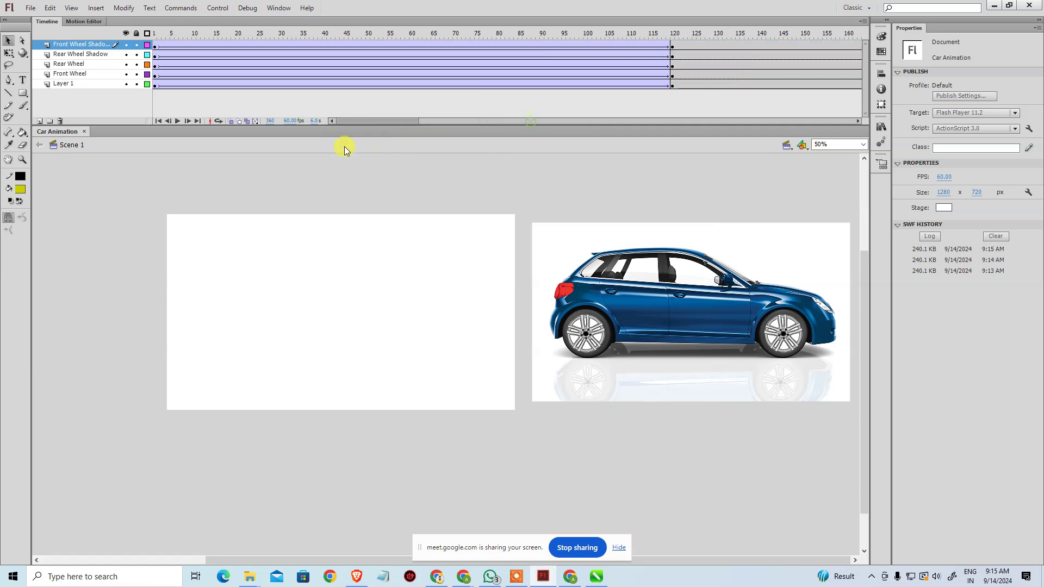
pyautogui.moveTo(341, 50); pyautogui.dragTo(345, 73)
pyautogui.click(412, 94)
pyautogui.moveTo(420, 47); pyautogui.dragTo(419, 84)
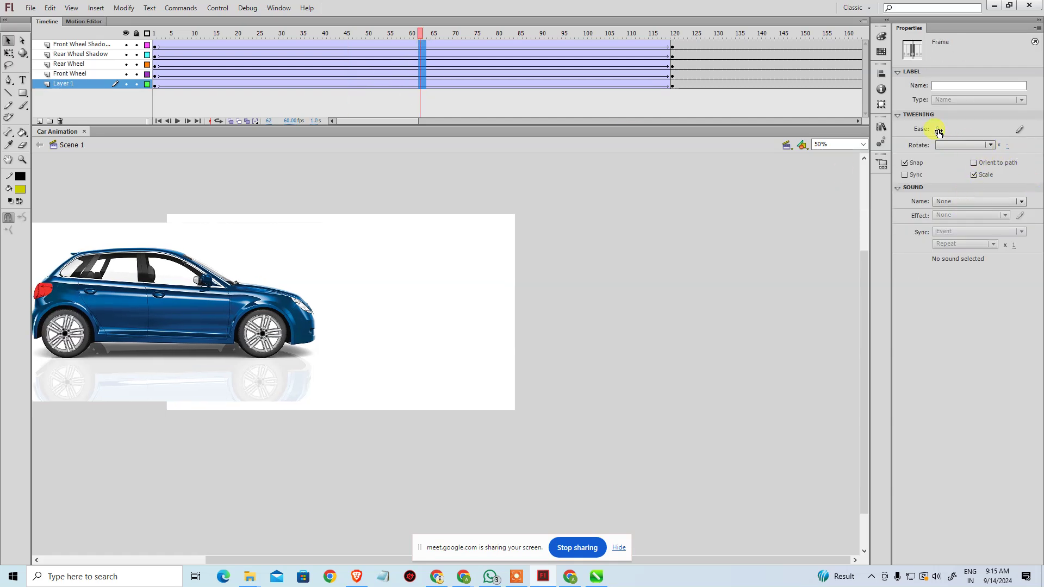
pyautogui.moveTo(1020, 132); pyautogui.dragTo(1021, 132)
# - Adjust the ease of the drive-off tweens after frame 240 on all five layers and preview the movie
pyautogui.moveTo(403, 121); pyautogui.dragTo(500, 120)
pyautogui.moveTo(532, 46); pyautogui.dragTo(535, 89)
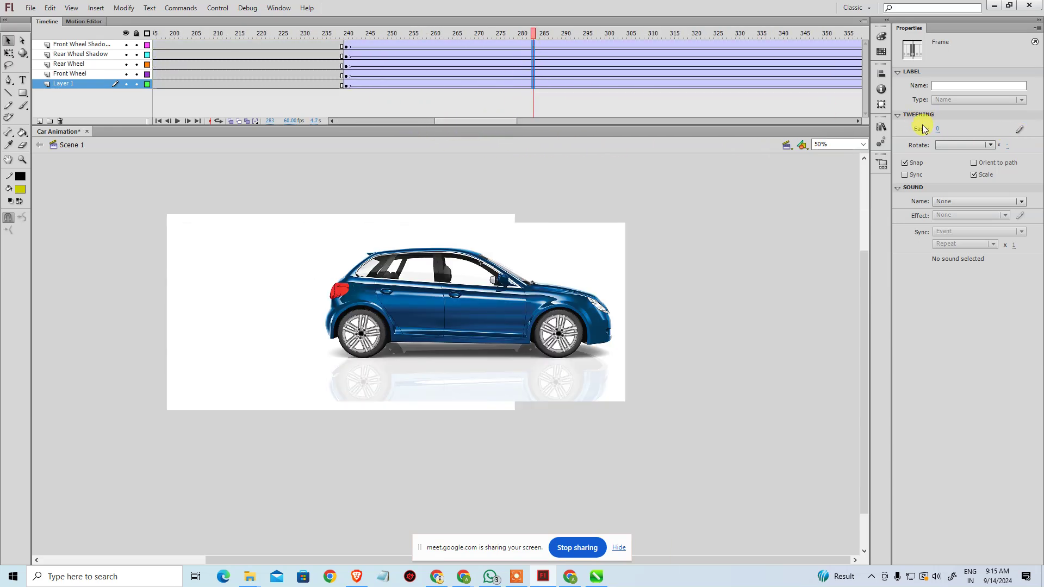
pyautogui.click(769, 280)
pyautogui.hotkey('ctrl', 'Return')
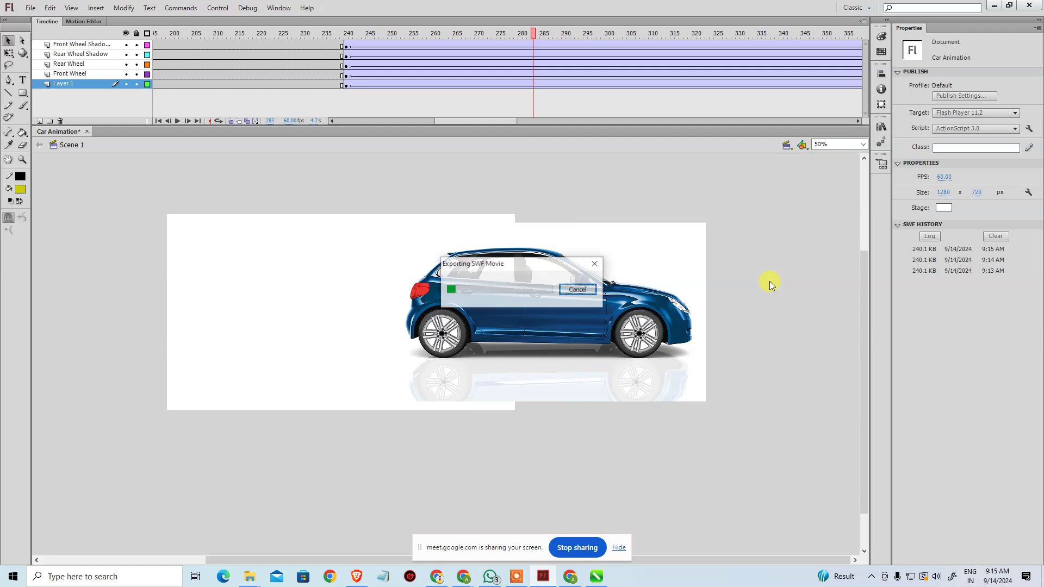
pyautogui.hotkey('ctrl', 'w')
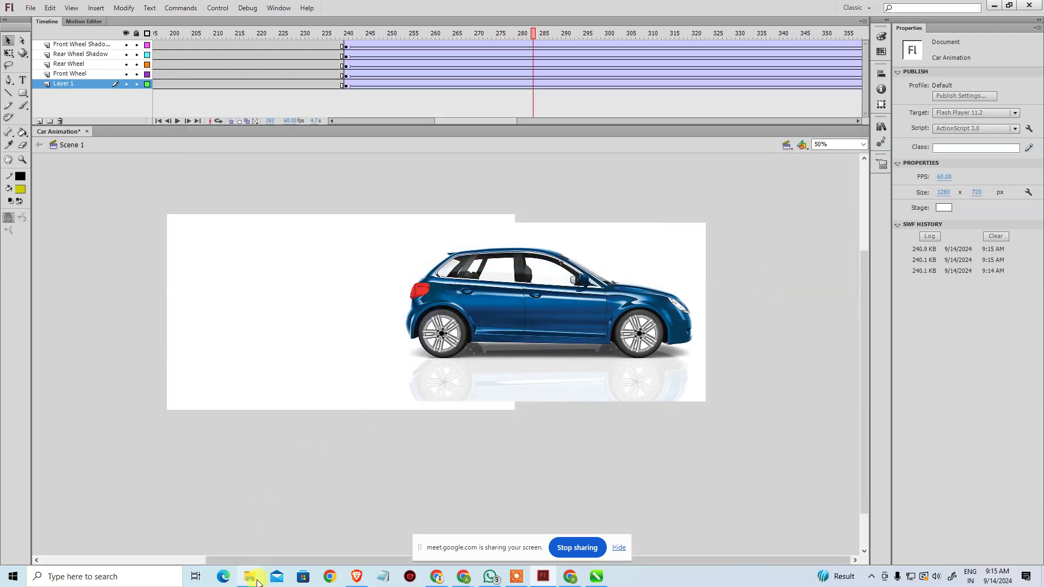
# - Play the re-exported Car Animation SWF from the CS6 folder and close the Car Animation document in Flash
pyautogui.moveTo(258, 582)
pyautogui.click(332, 541)
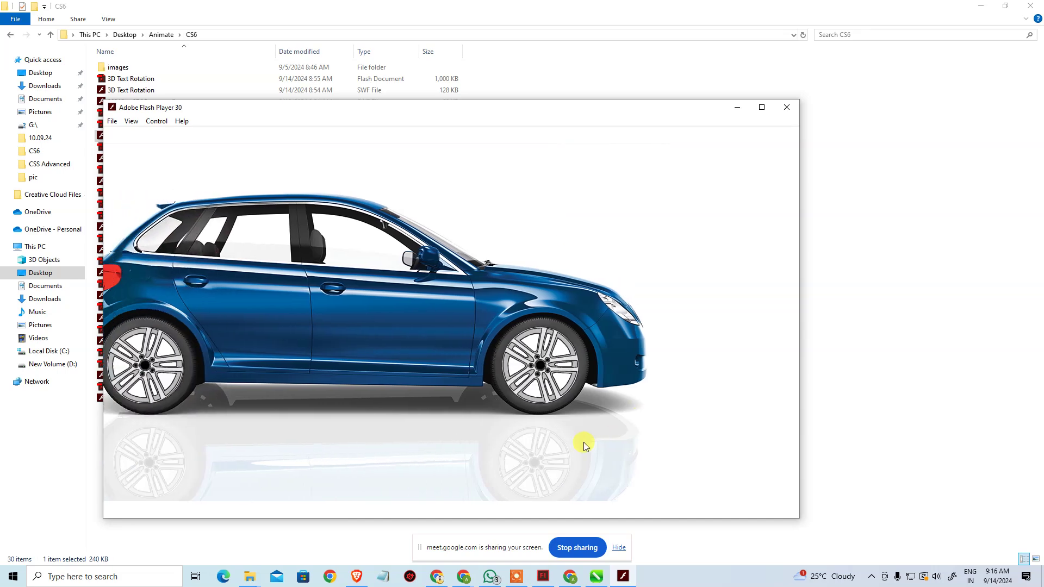
pyautogui.click(786, 108)
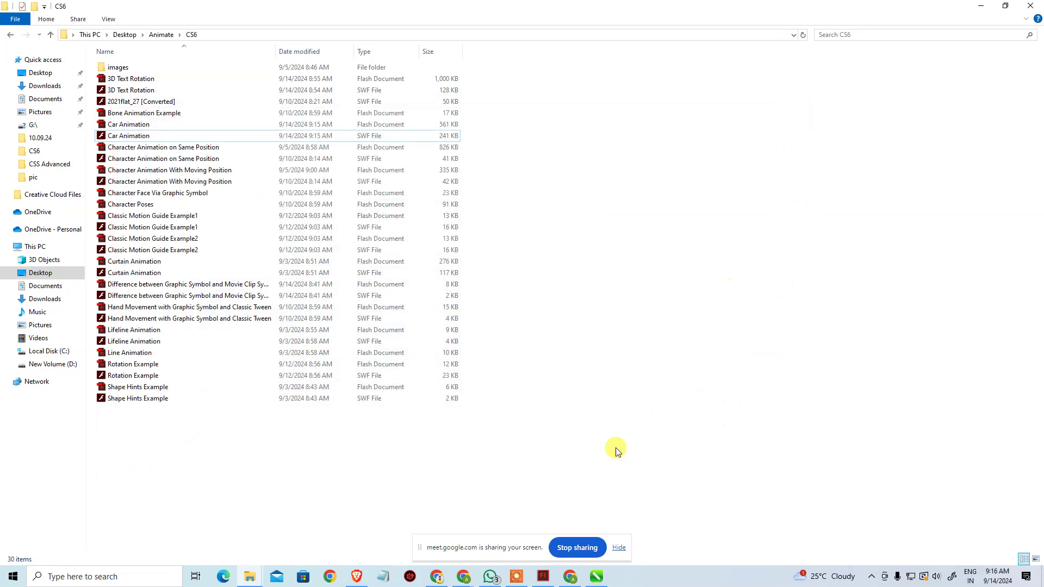
pyautogui.click(543, 576)
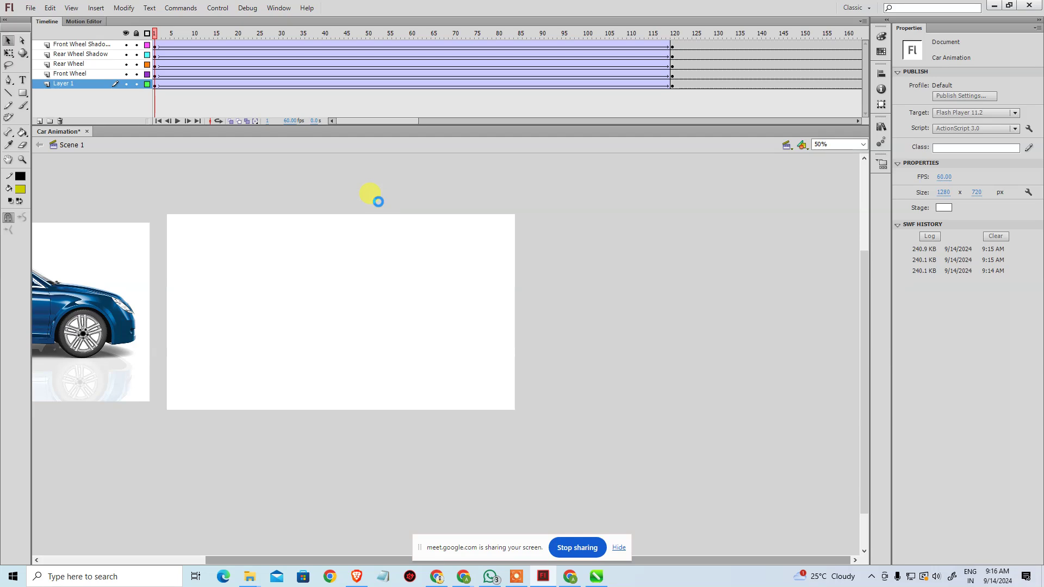
pyautogui.hotkey('ctrl', 'w')
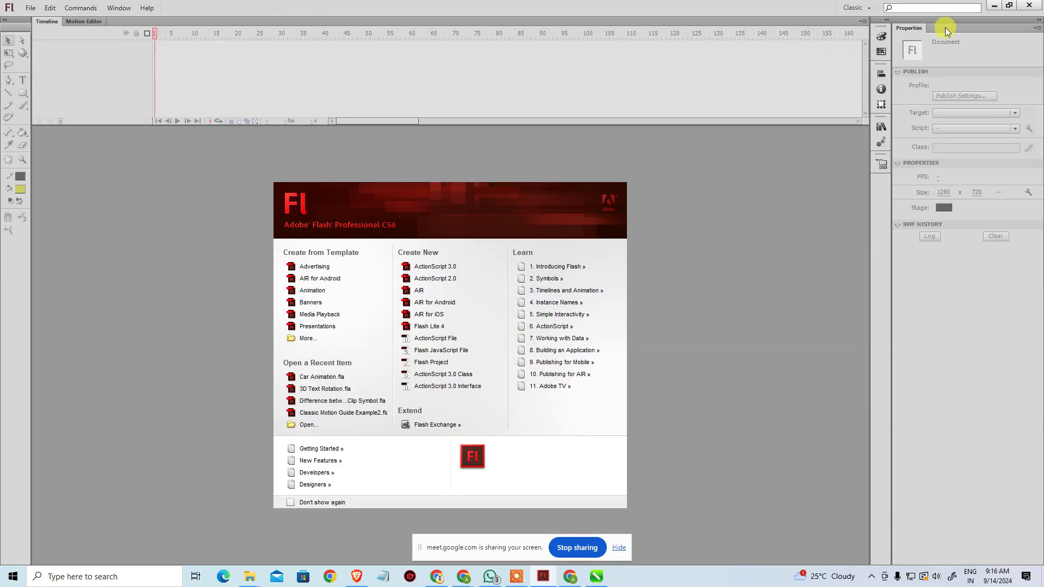